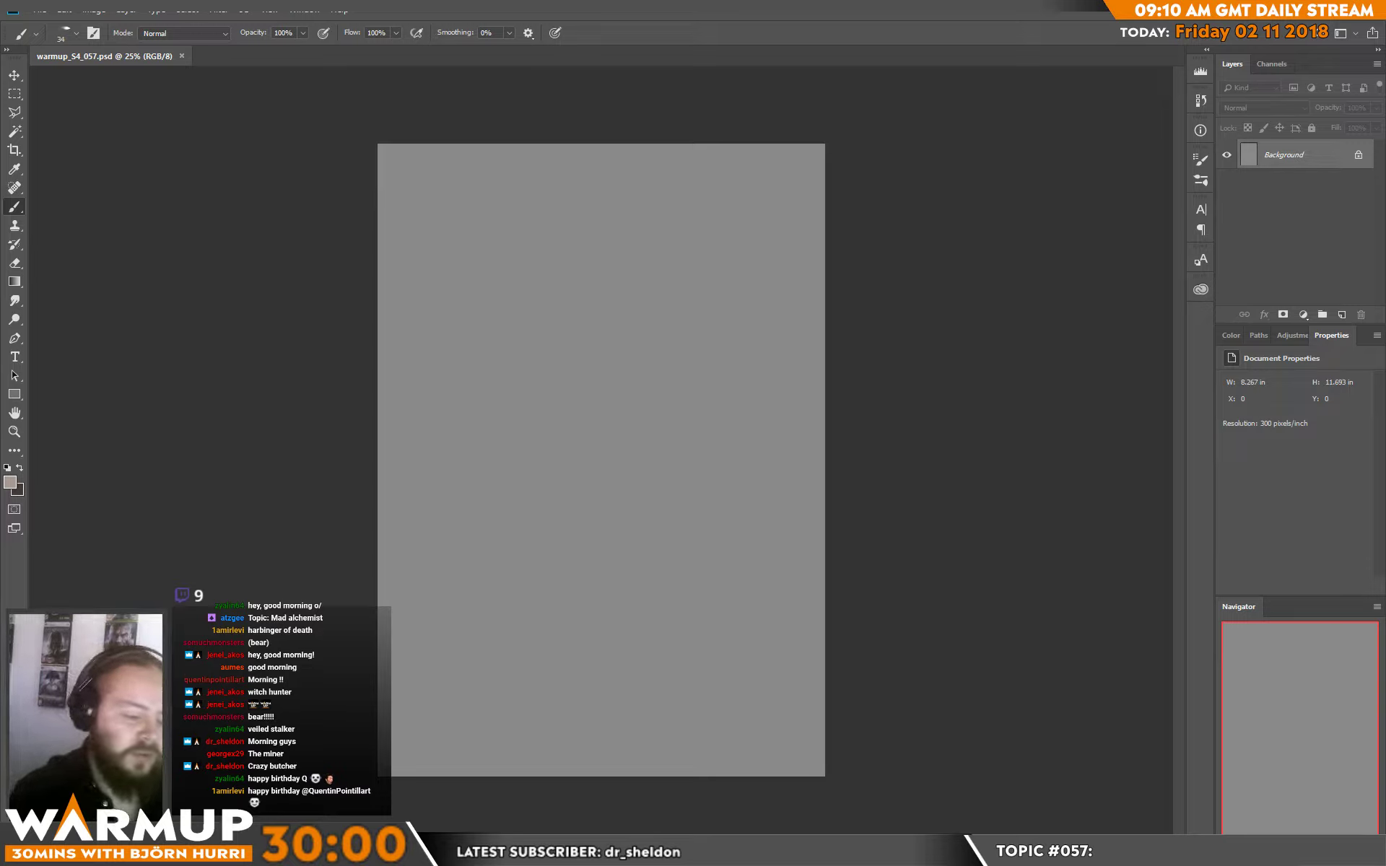
- Switch to the browser, roll Google's virtual six-sided die again, and close the browser window
key("alt+Tab")
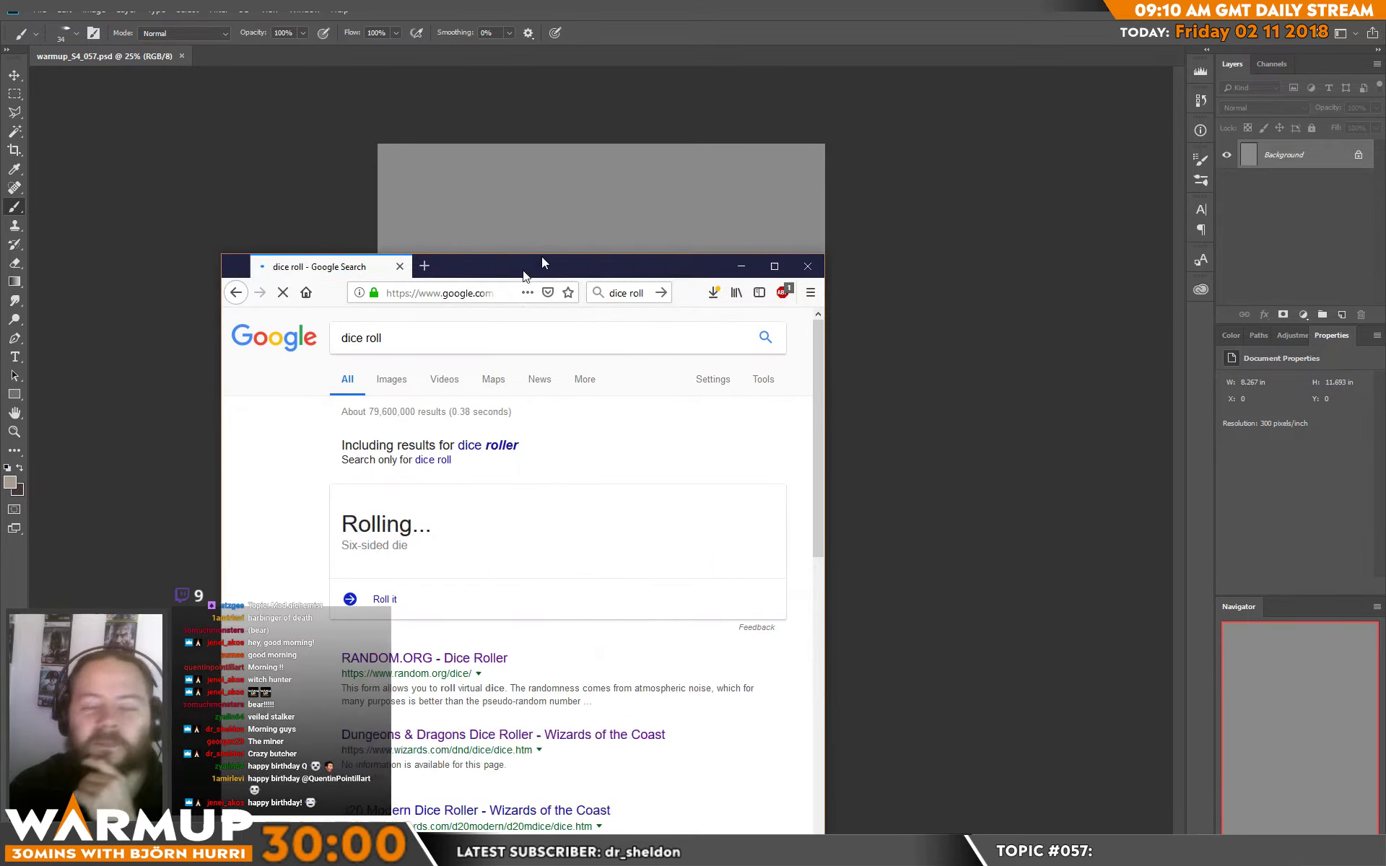
left_click_drag(542, 257, 561, 244)
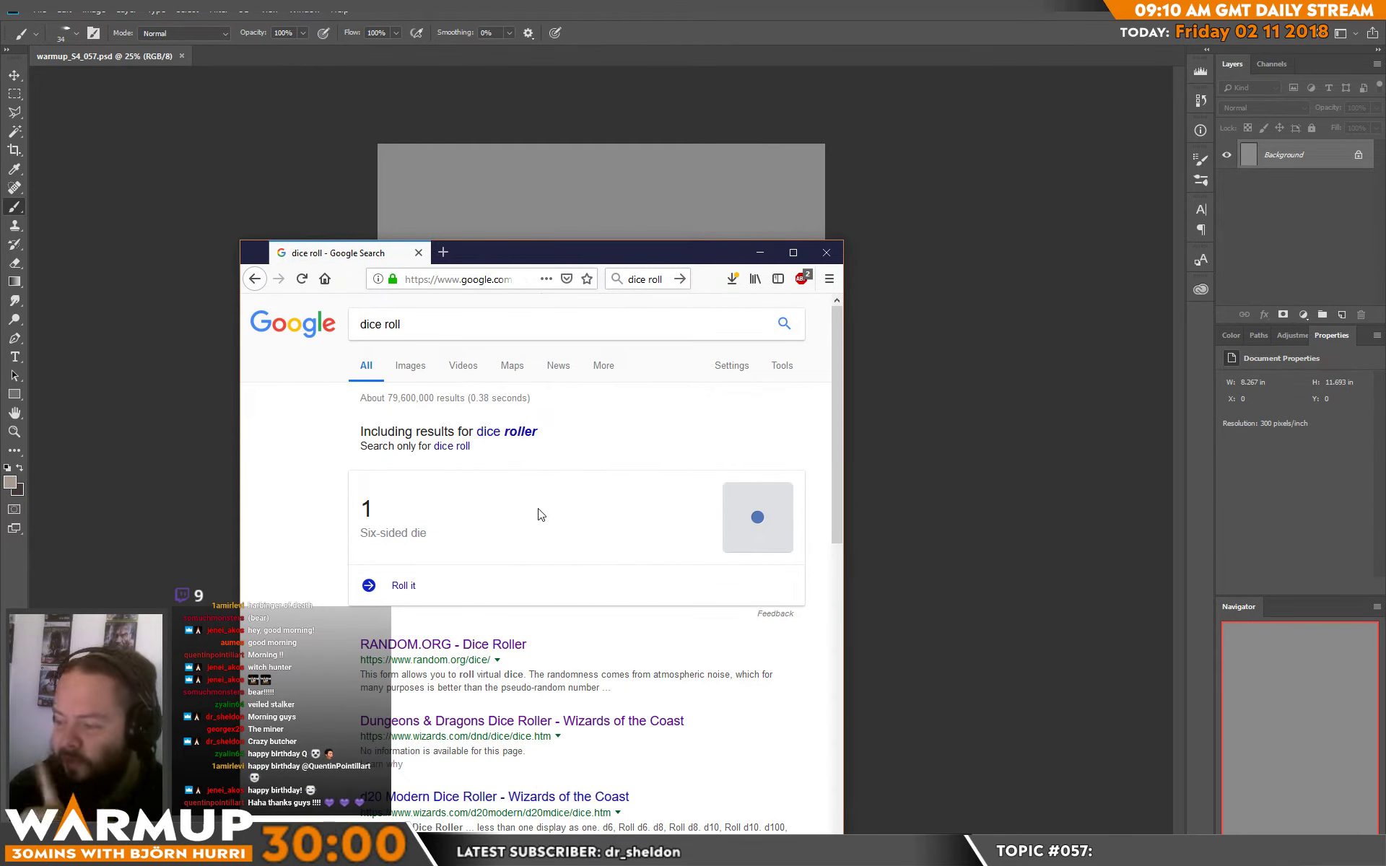
left_click(404, 587)
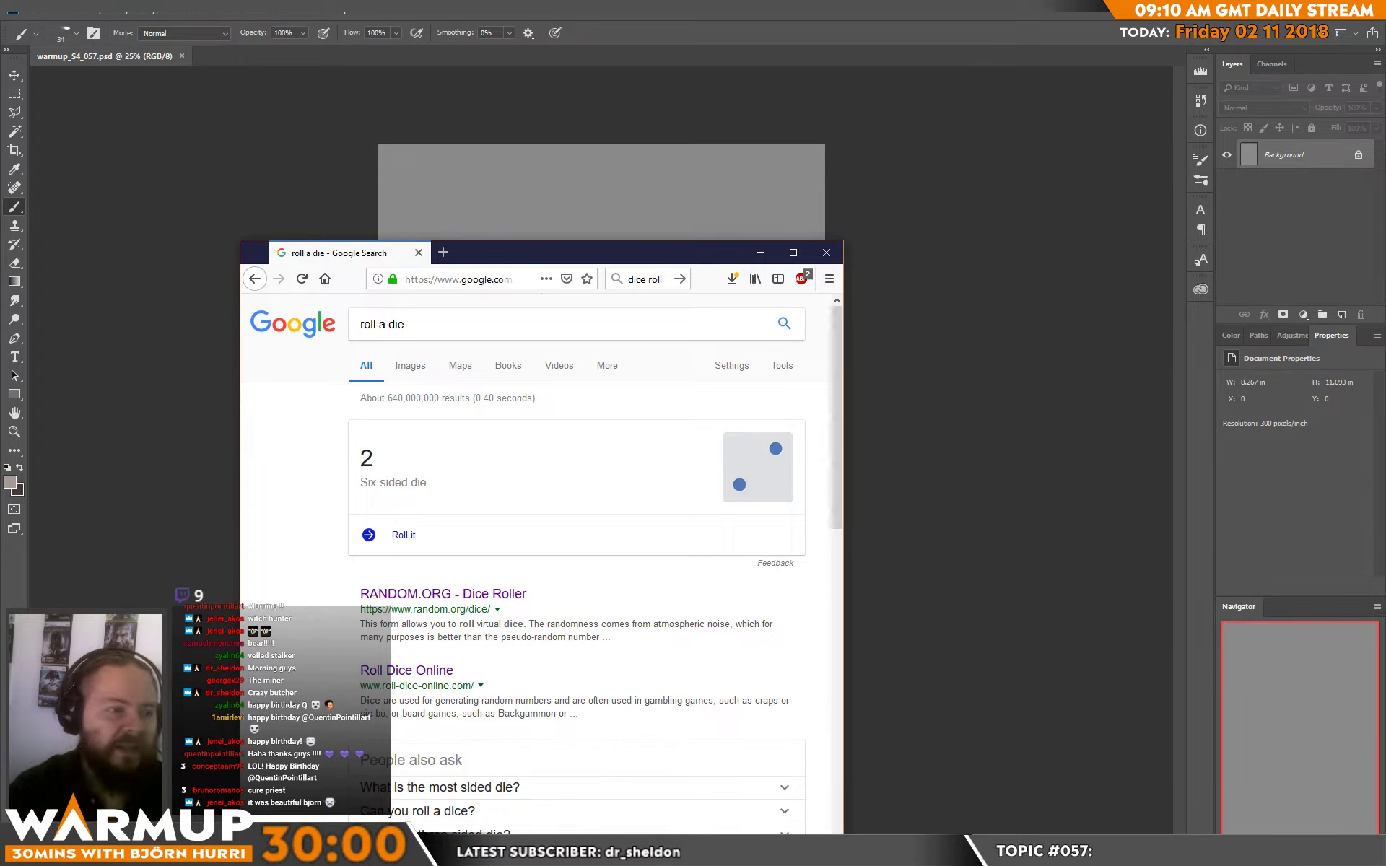
left_click(826, 251)
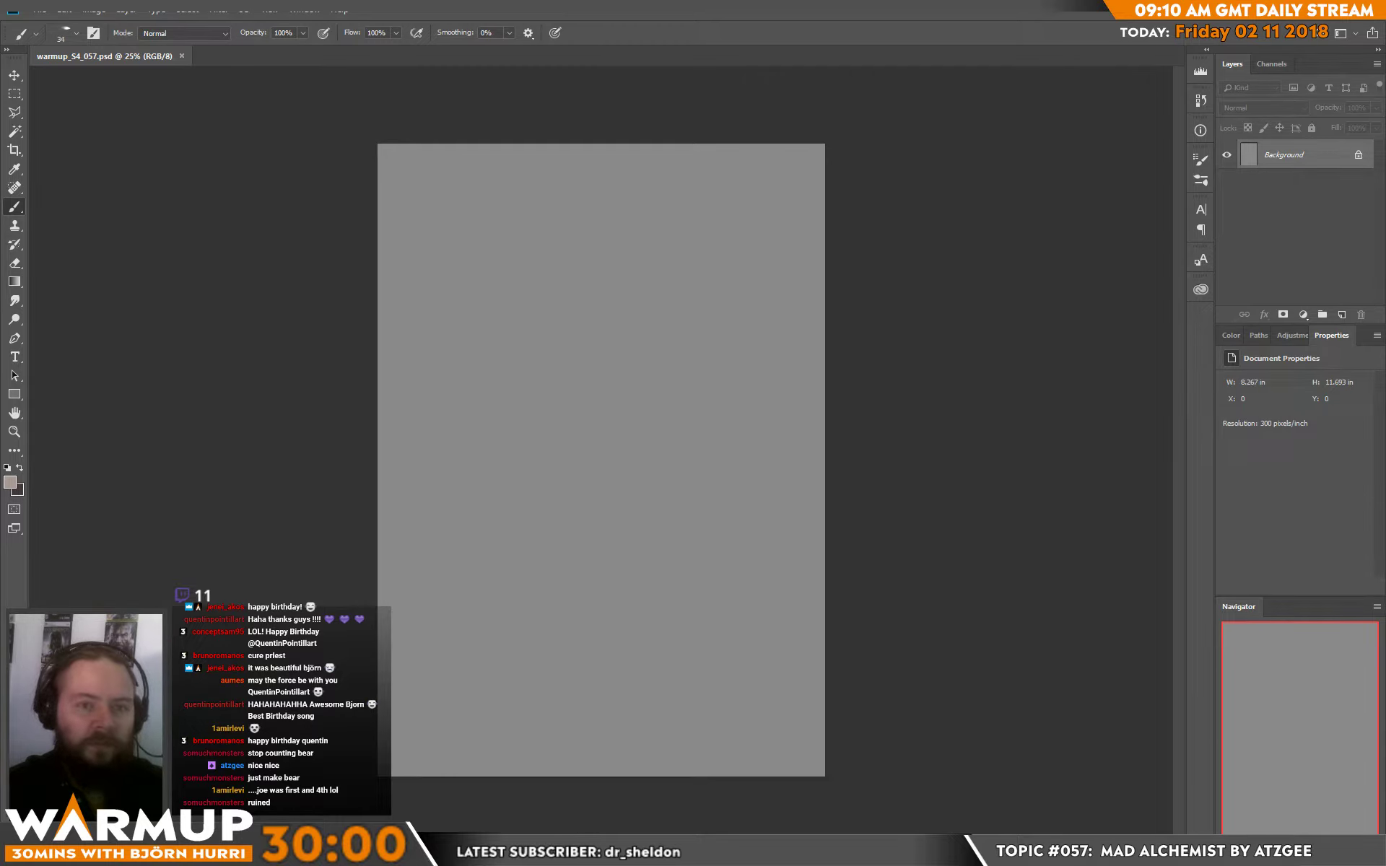
- Look through the self-portraits over the years blog post in the browser and return to the Photoshop canvas
key("alt+Tab")
scroll(619, 310, "down", 15)
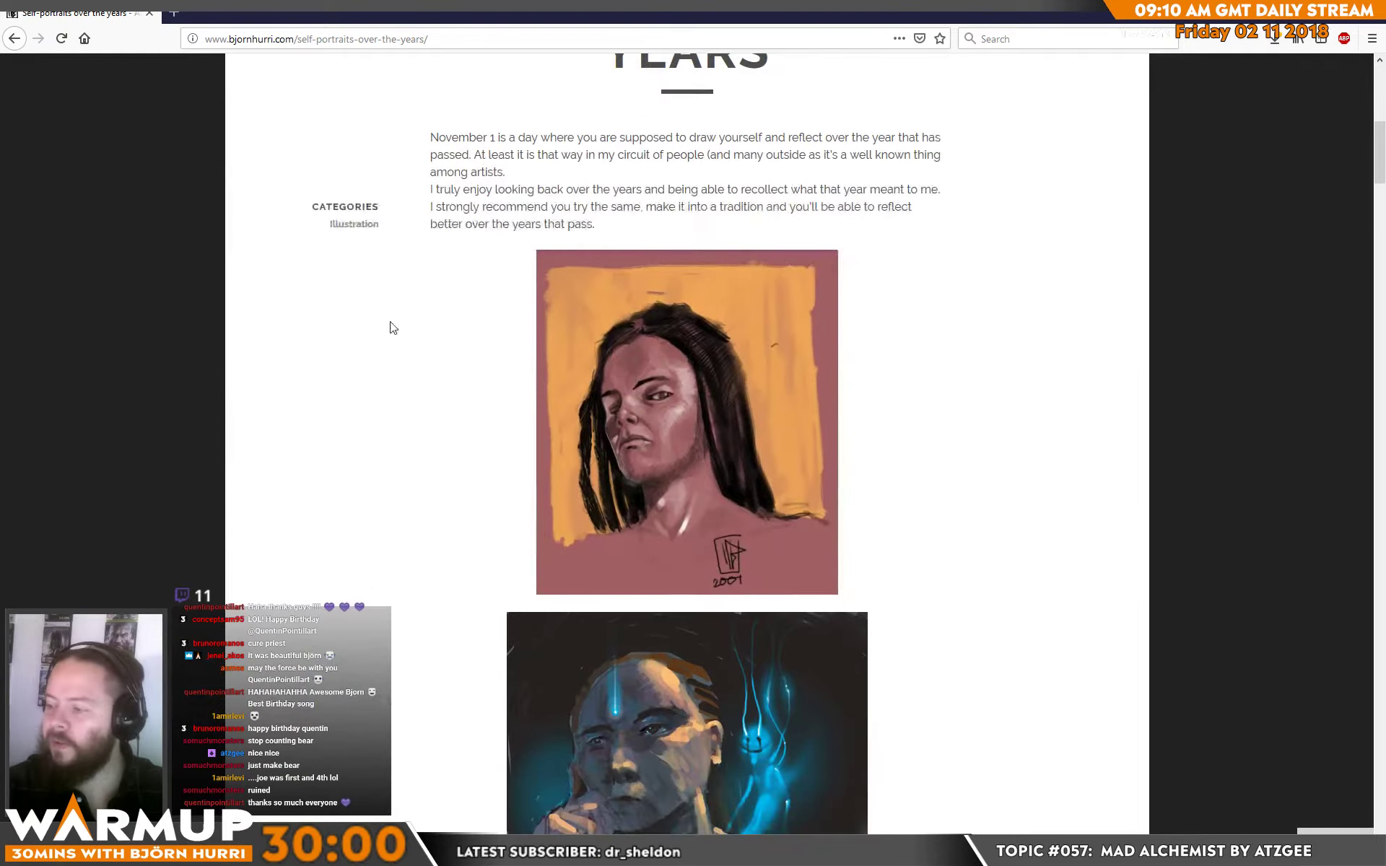
scroll(336, 340, "down", 20)
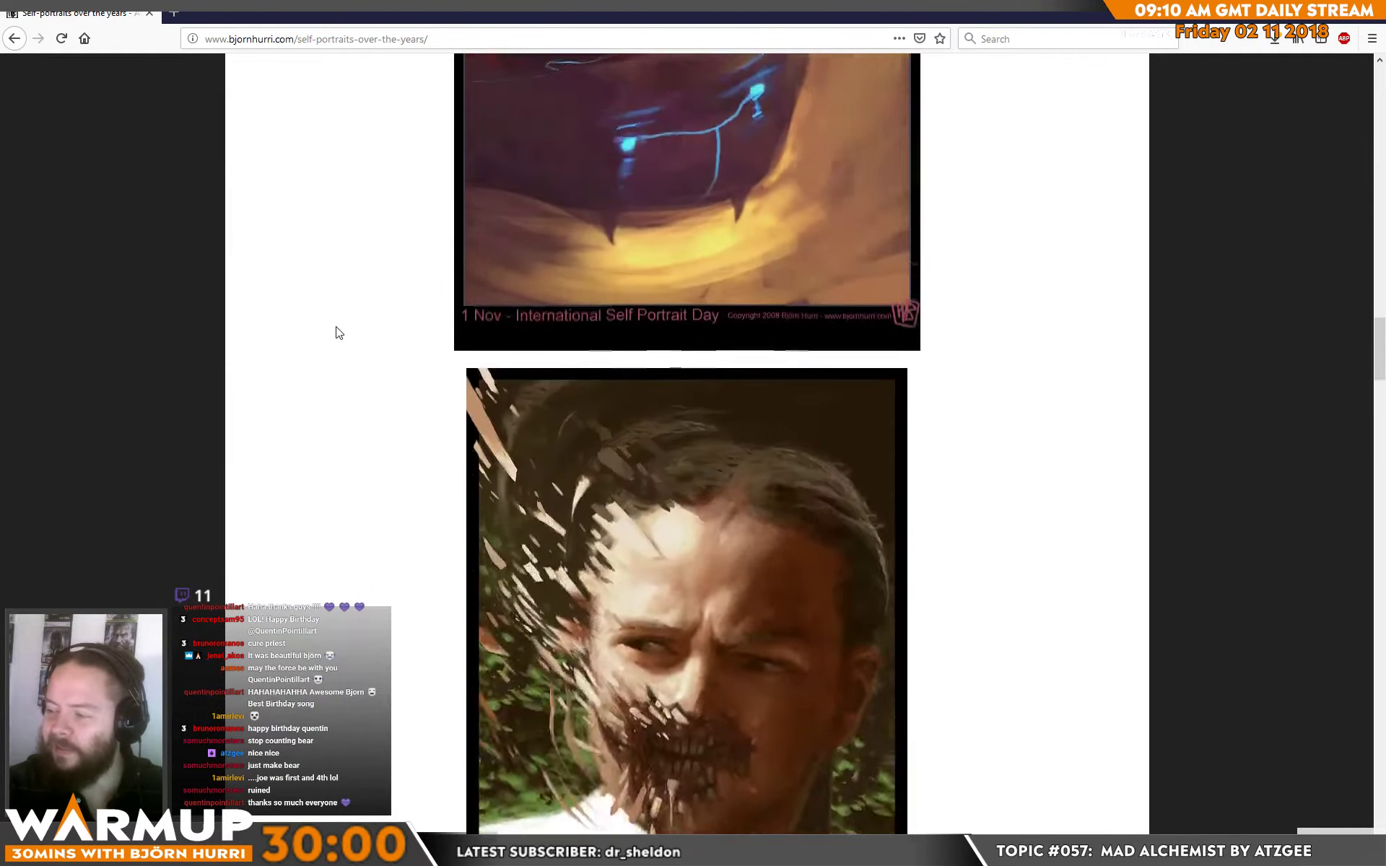
scroll(393, 362, "down", 20)
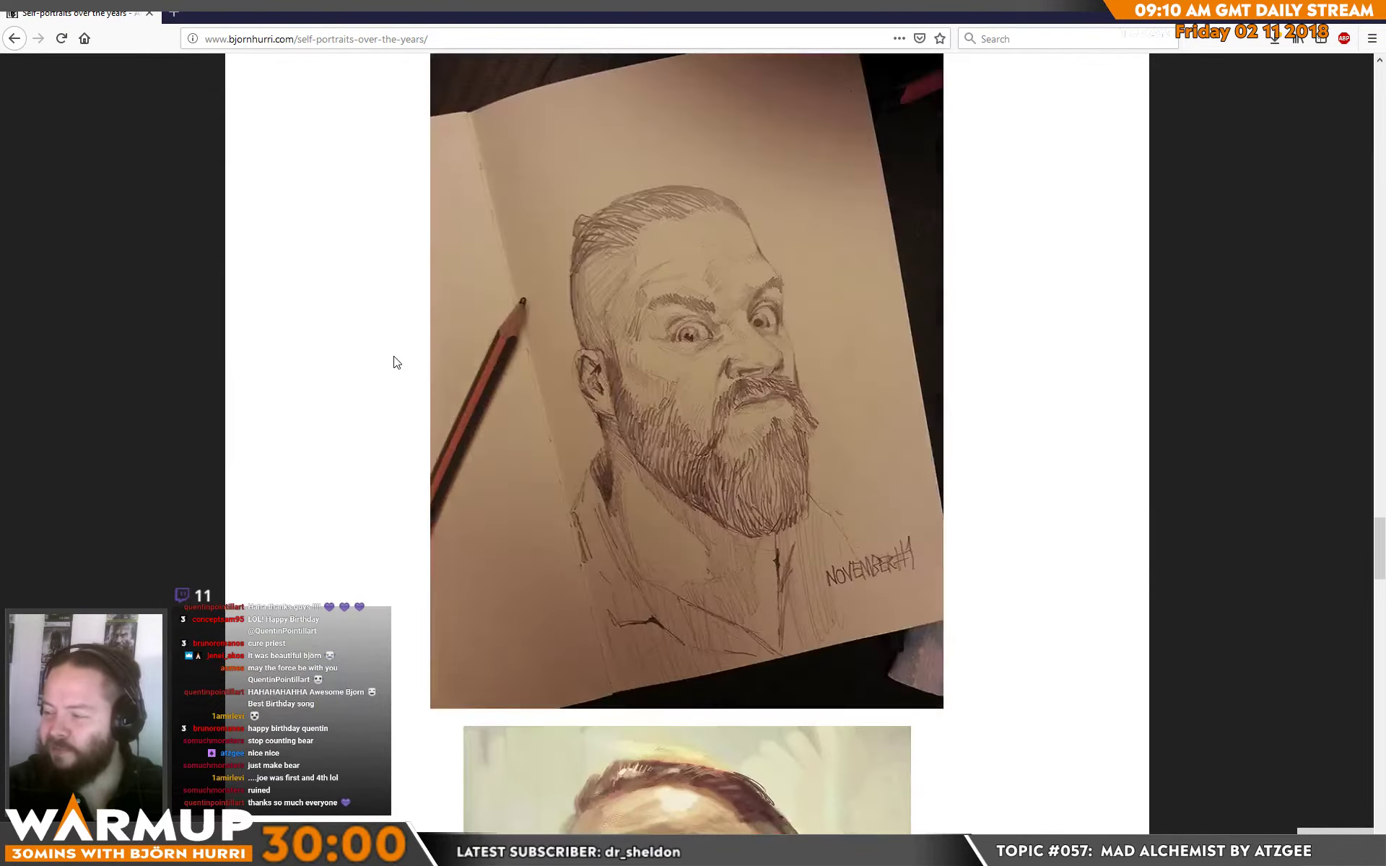
scroll(397, 363, "down", 15)
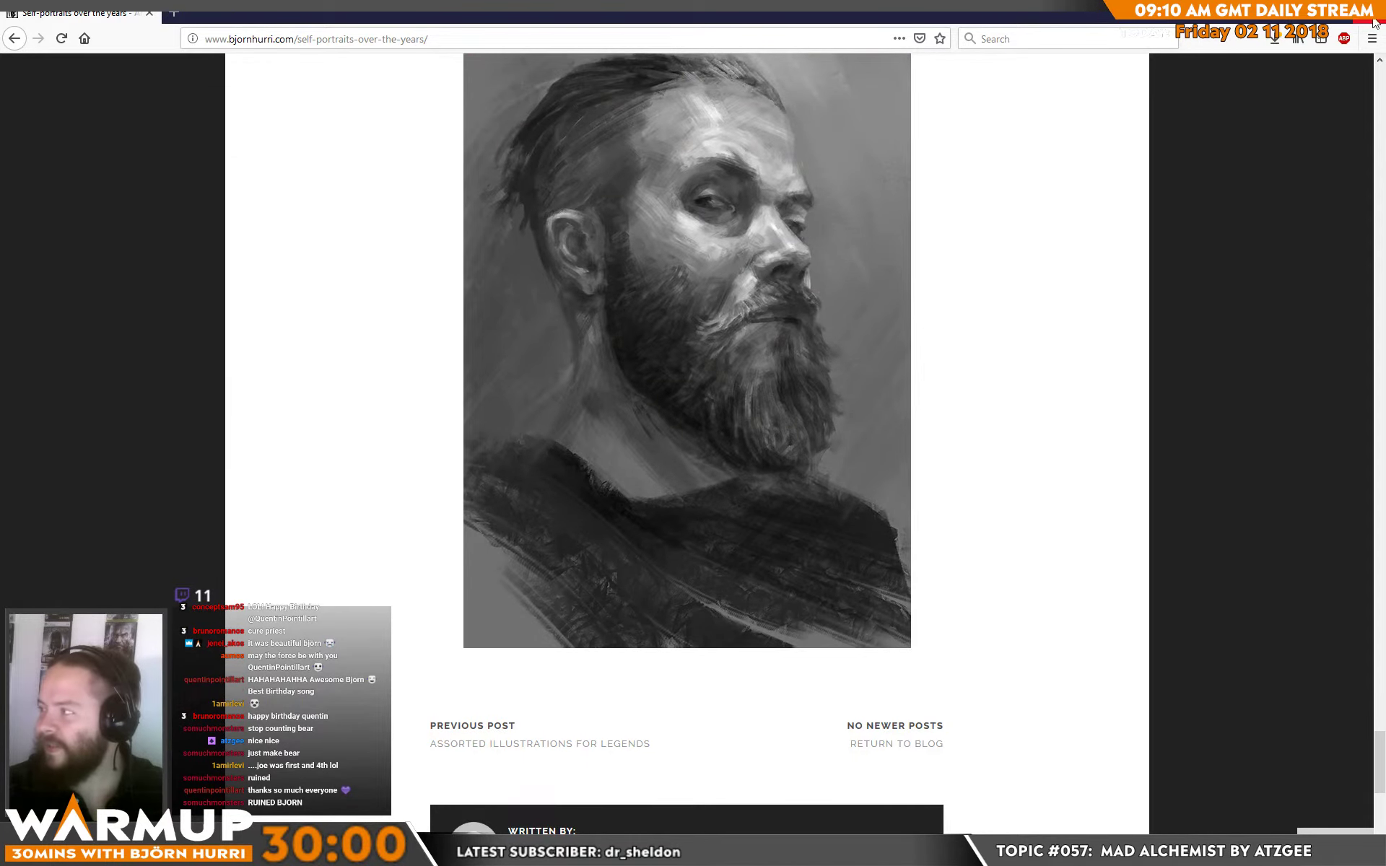
key("alt+Tab")
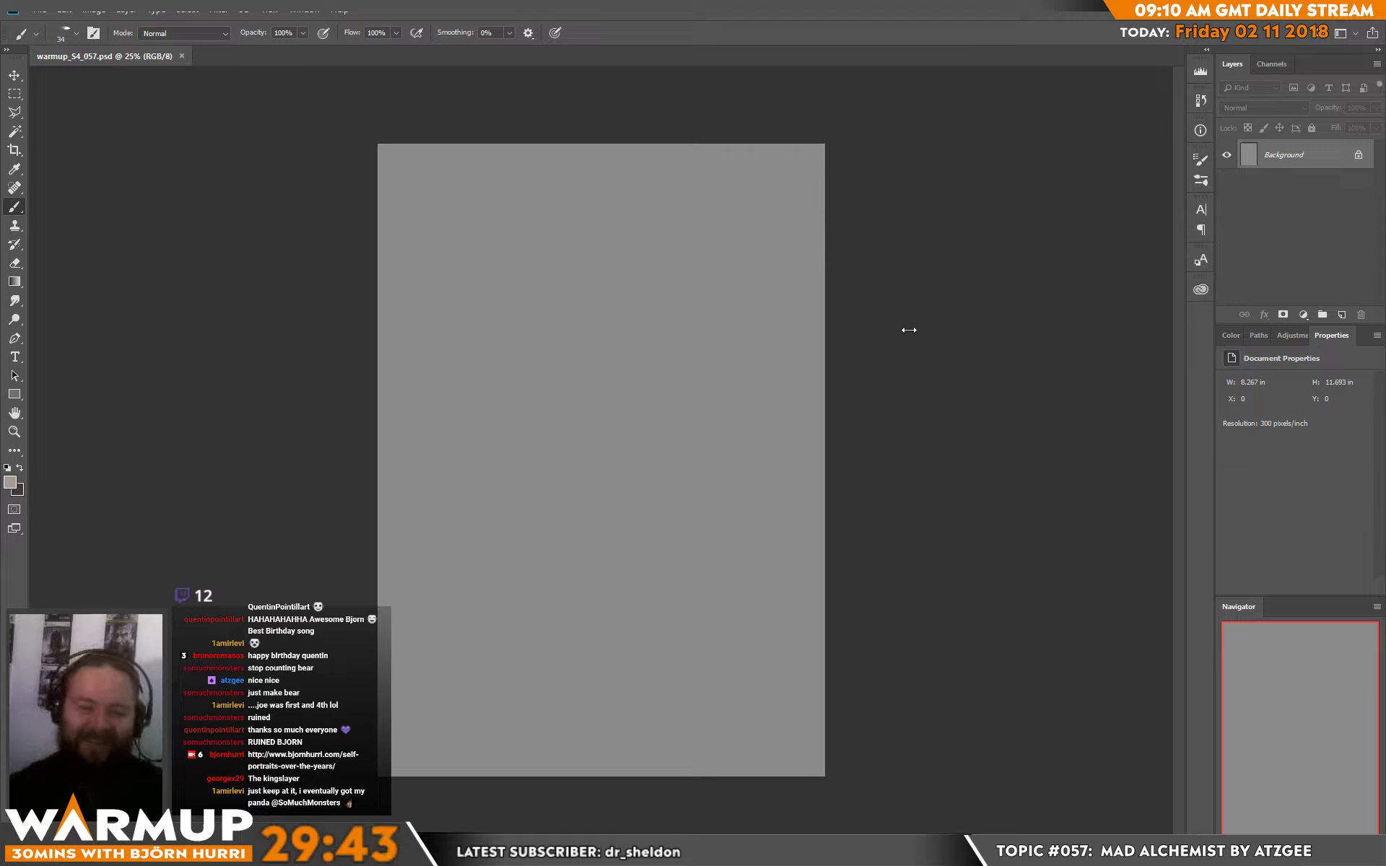
left_click(938, 400)
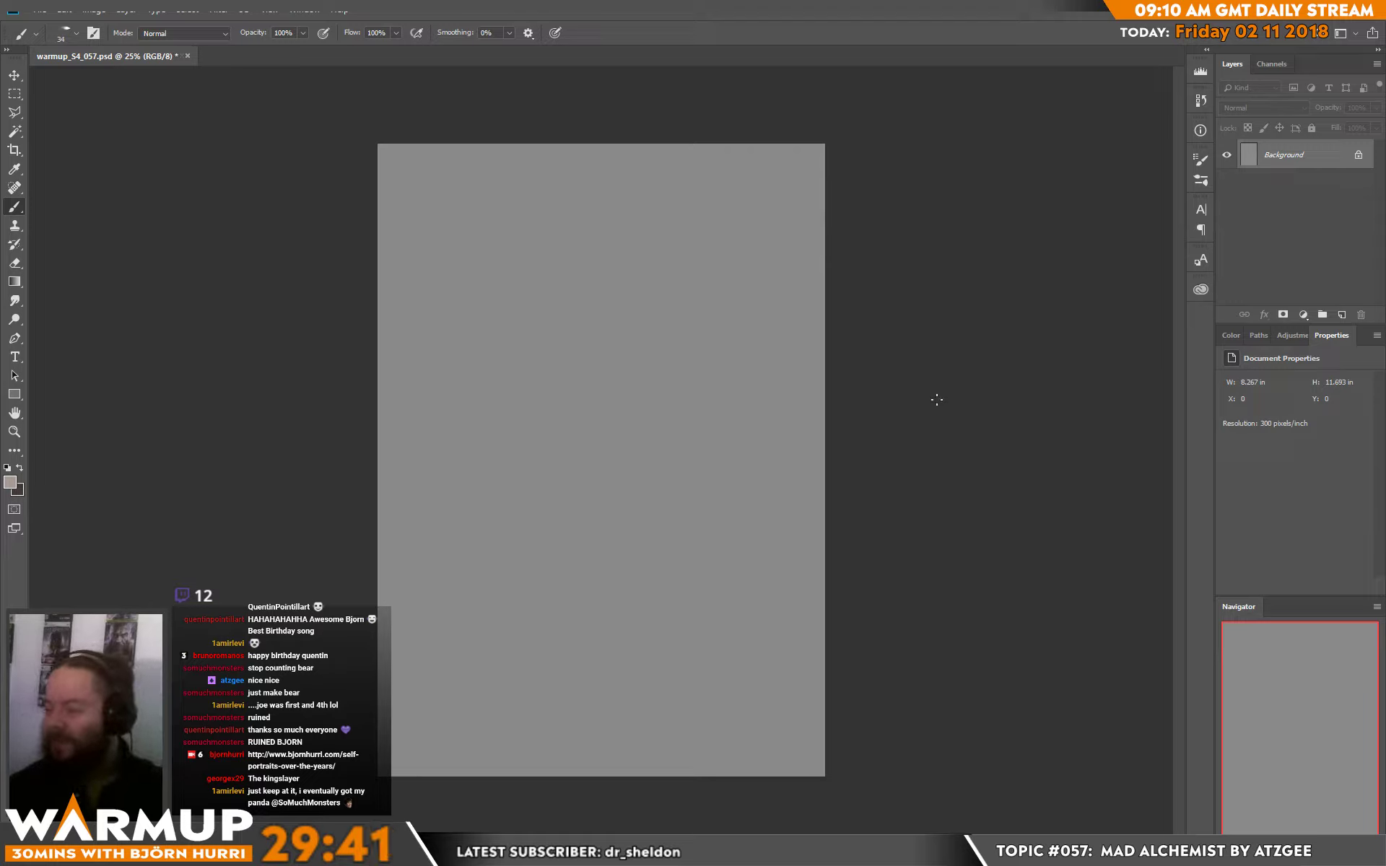
- Add a new layer above the background and widen the canvas equally on both sides with the Crop tool
left_click(1341, 314)
key("d")
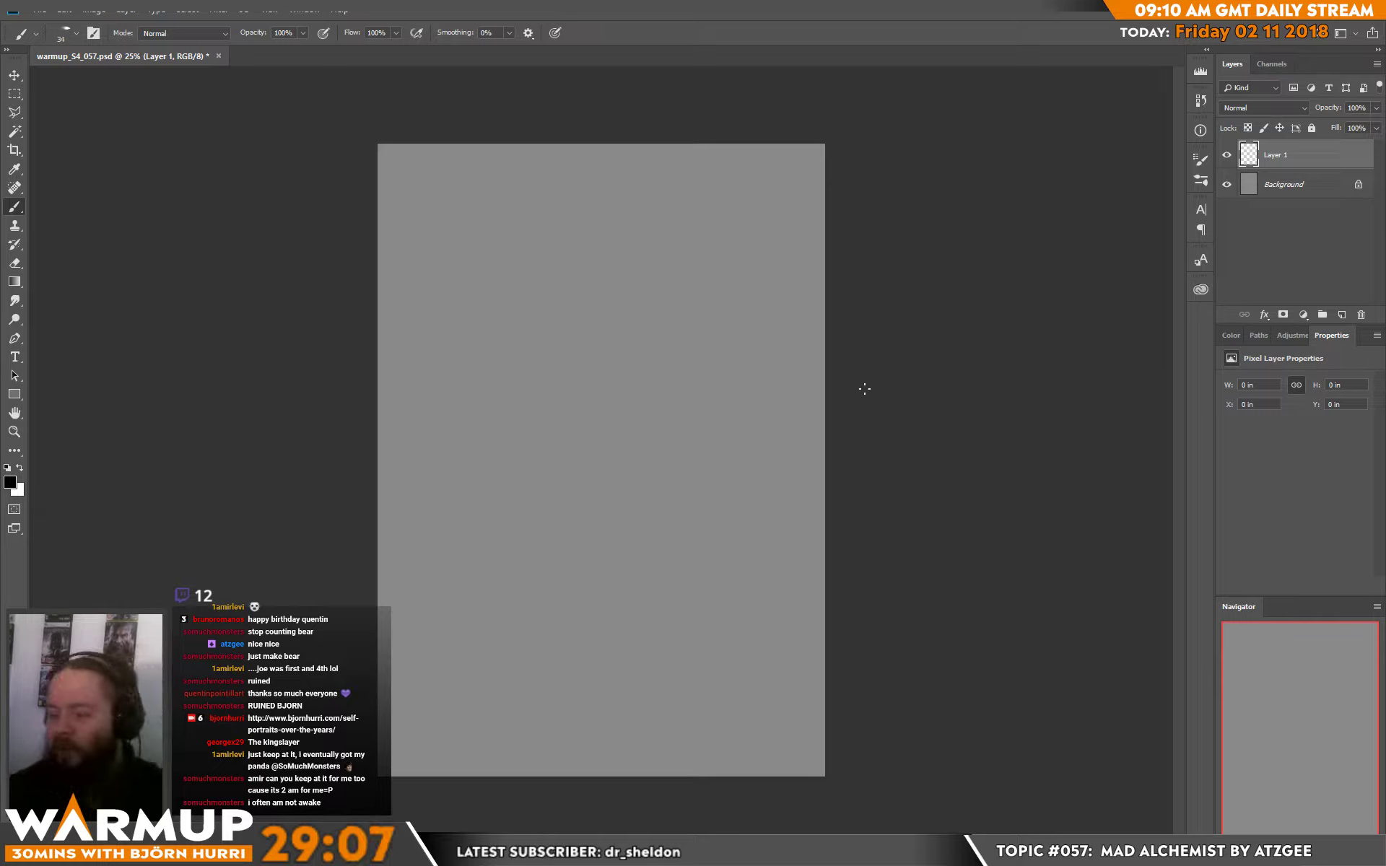
key("c")
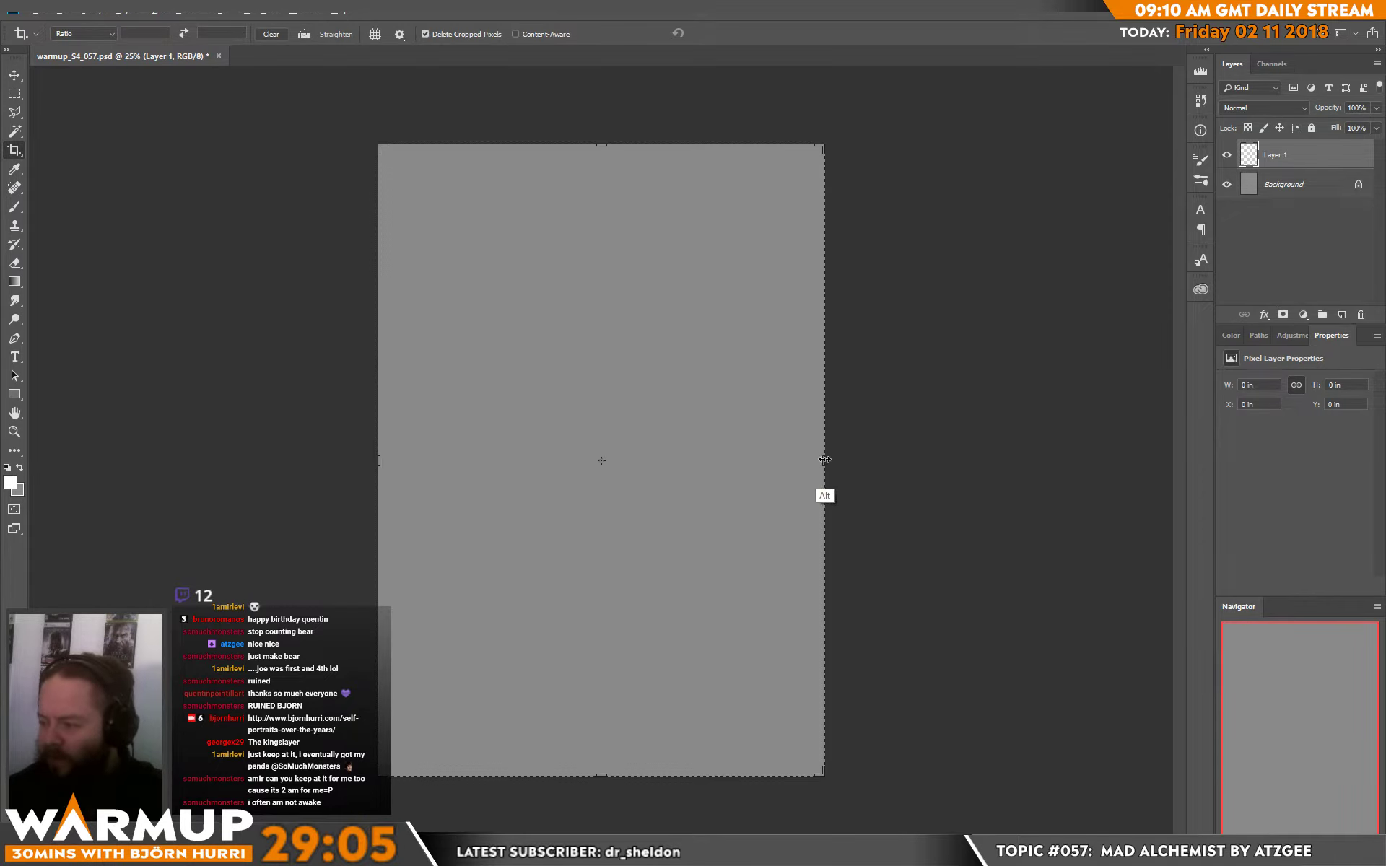
left_click_drag(825, 460, 892, 460)
key("Return")
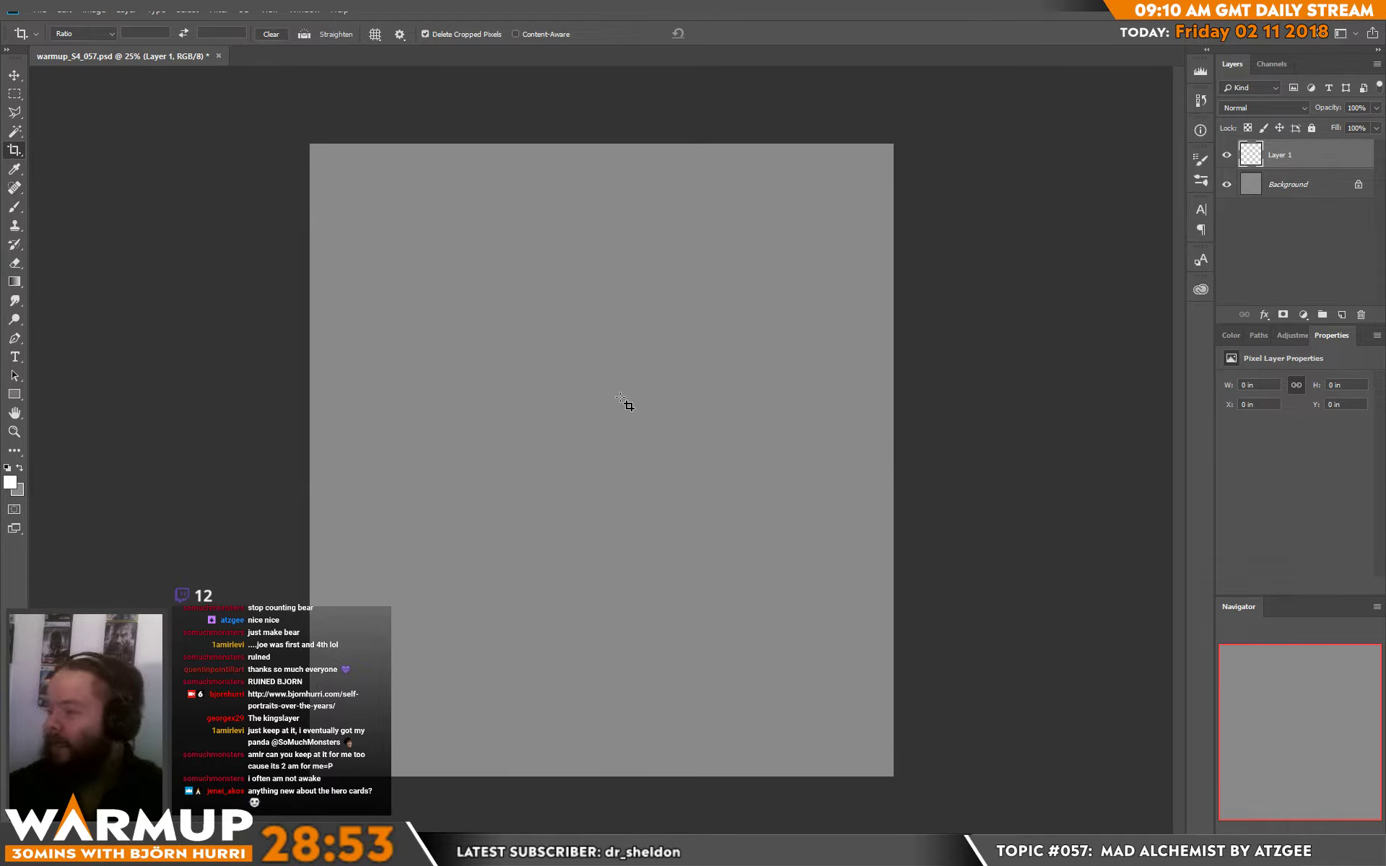
- Set up the Brush tool with default black and the Sampled Brush 1 3 preset at 130 px
key("b")
key("d")
right_click(553, 442)
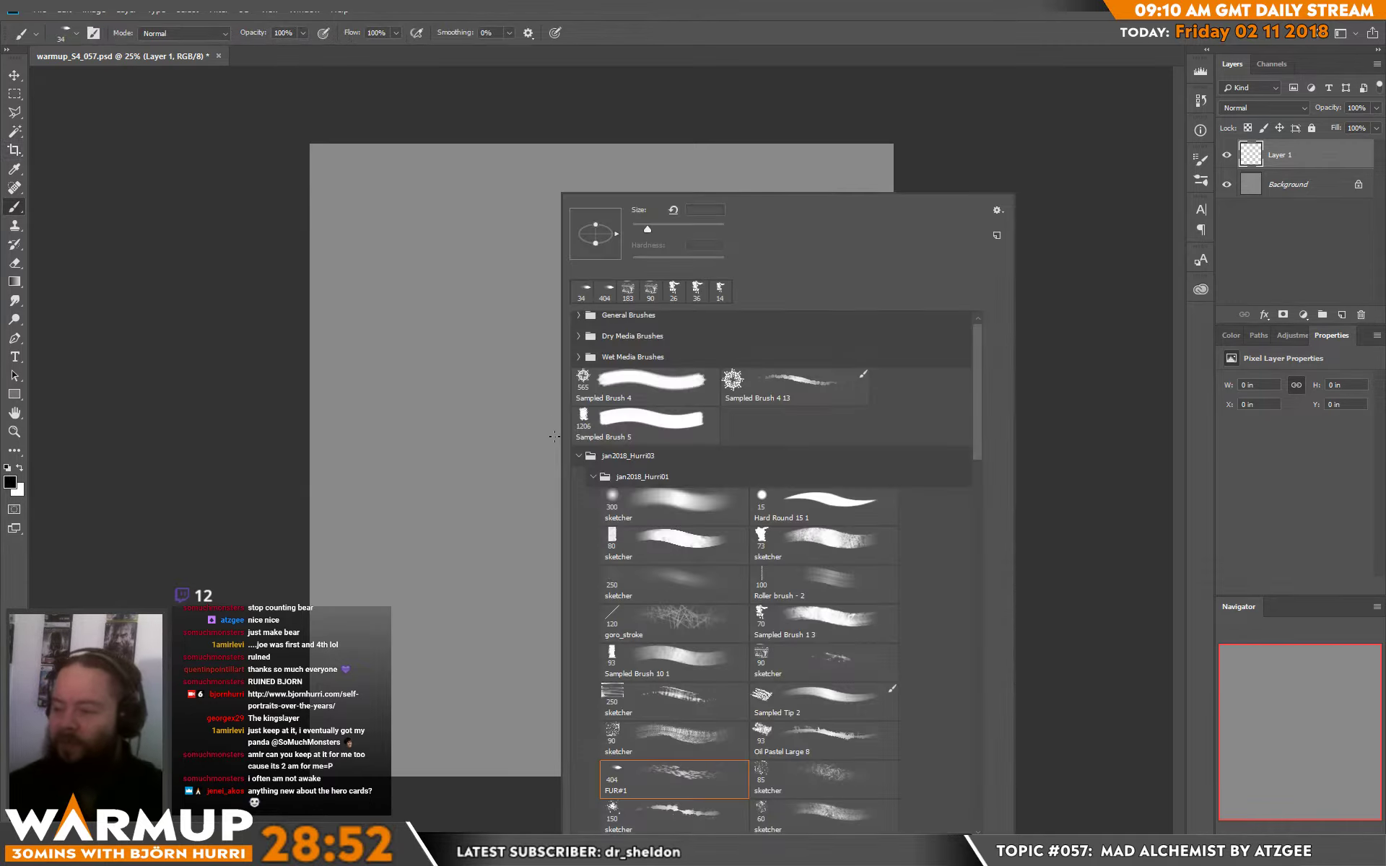
left_click(860, 619)
left_click(688, 227)
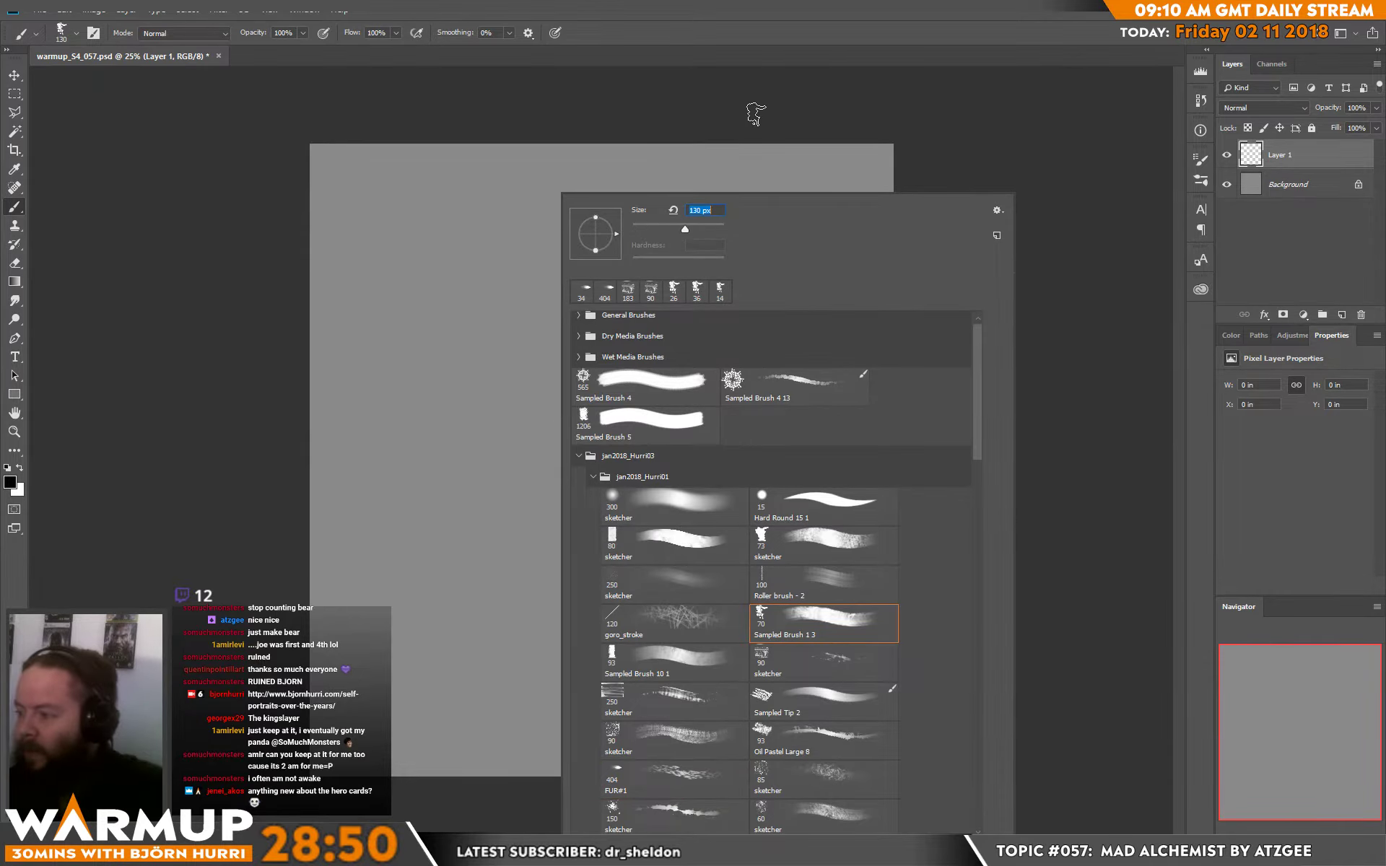
left_click(755, 112)
- Rough in the figure's raised arm with a hand shape in the upper-left area and a shoulder at its base
mouse_move(497, 418)
left_mouse_down()
mouse_move(436, 278)
mouse_move(389, 227)
left_mouse_up()
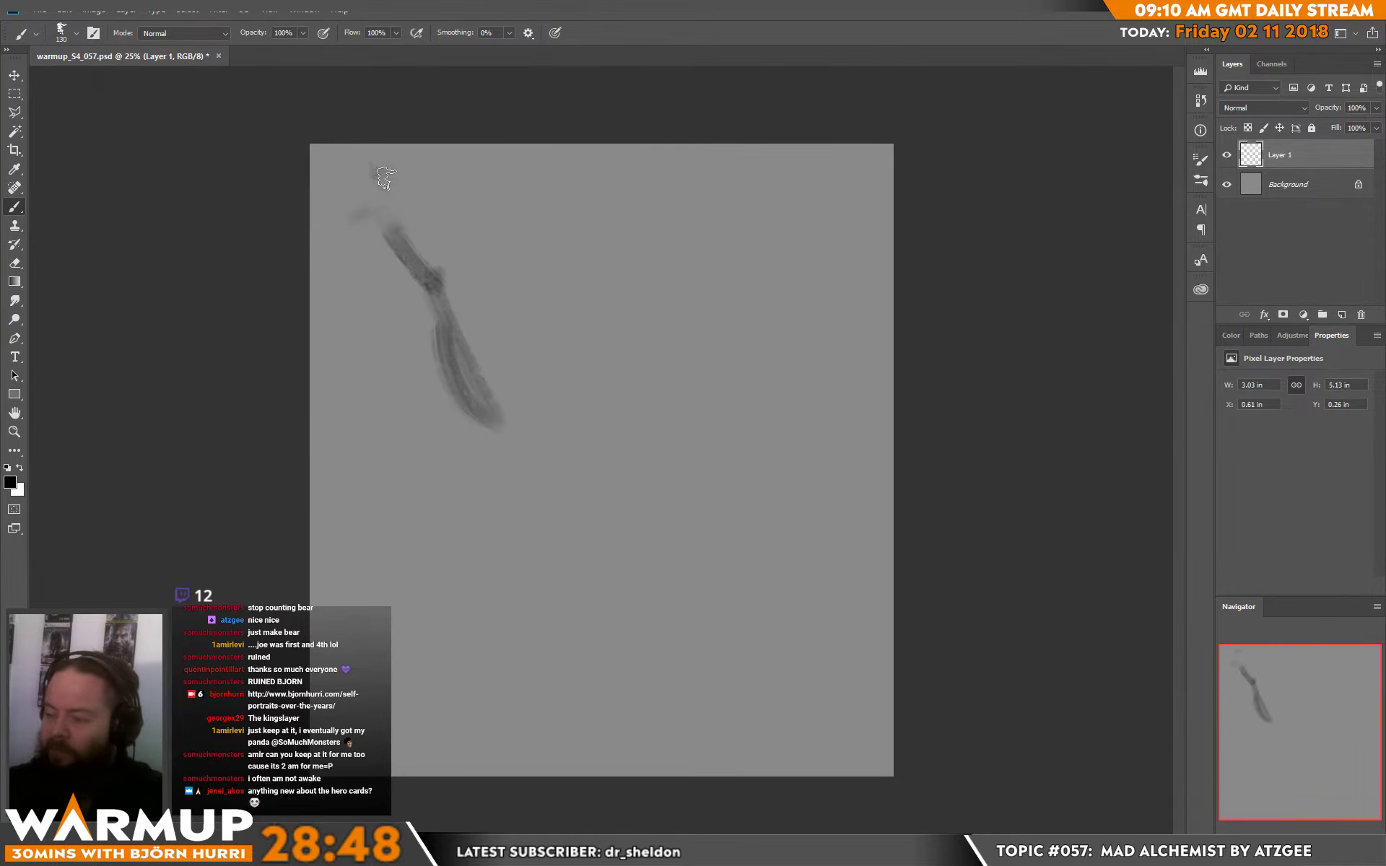
left_click_drag(384, 173, 442, 235)
left_click_drag(491, 386, 522, 381)
- Sketch a dark pickaxe-like shape with a curved head and slanted shaft in the upper-right area of the canvas
left_click_drag(653, 287, 696, 238)
left_click_drag(744, 204, 776, 226)
left_click_drag(810, 238, 765, 171)
left_click_drag(682, 233, 721, 182)
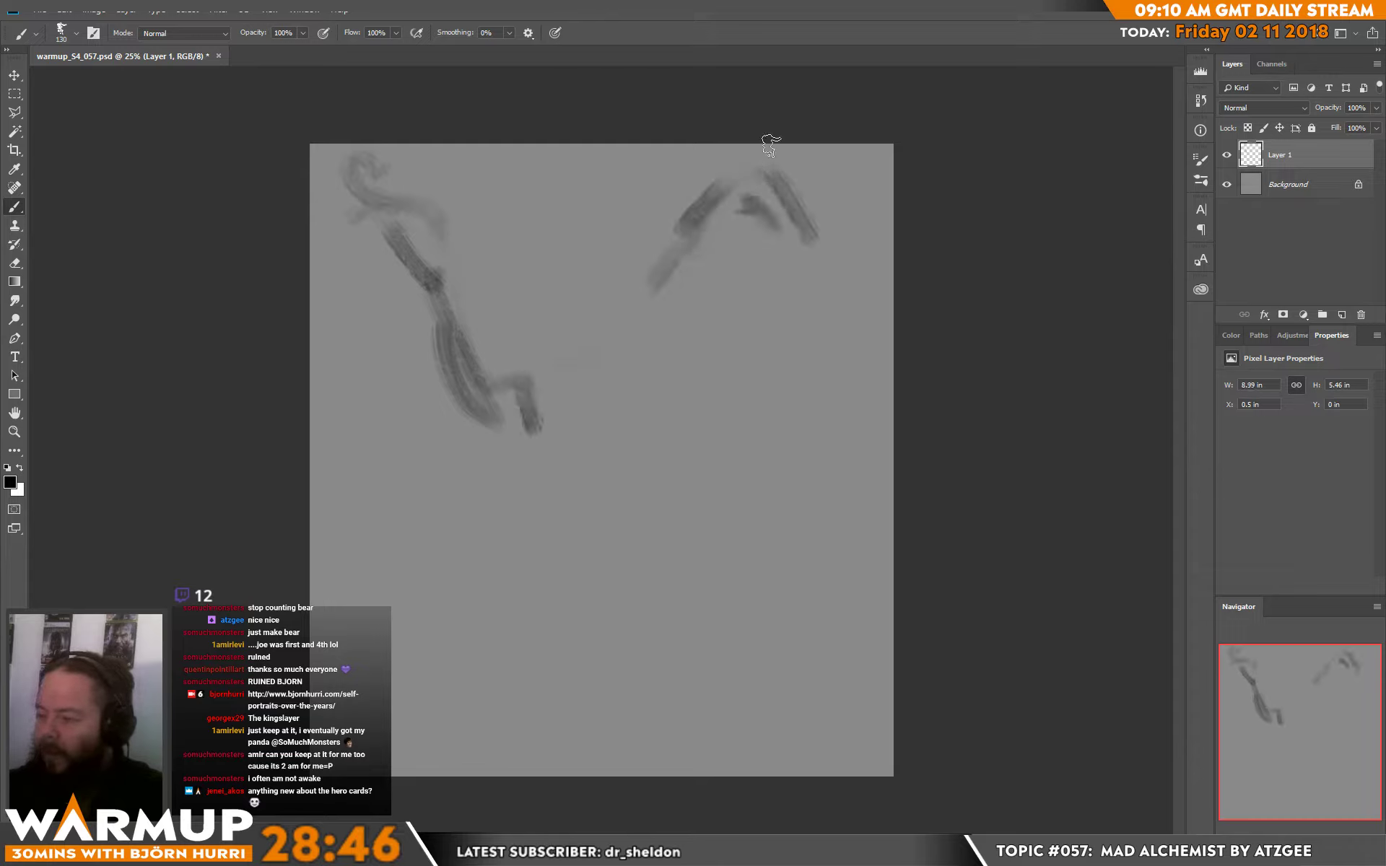
left_click_drag(634, 309, 726, 185)
mouse_move(630, 163)
left_mouse_down()
mouse_move(737, 215)
mouse_move(776, 288)
mouse_move(711, 194)
left_mouse_up()
left_click_drag(671, 190, 661, 247)
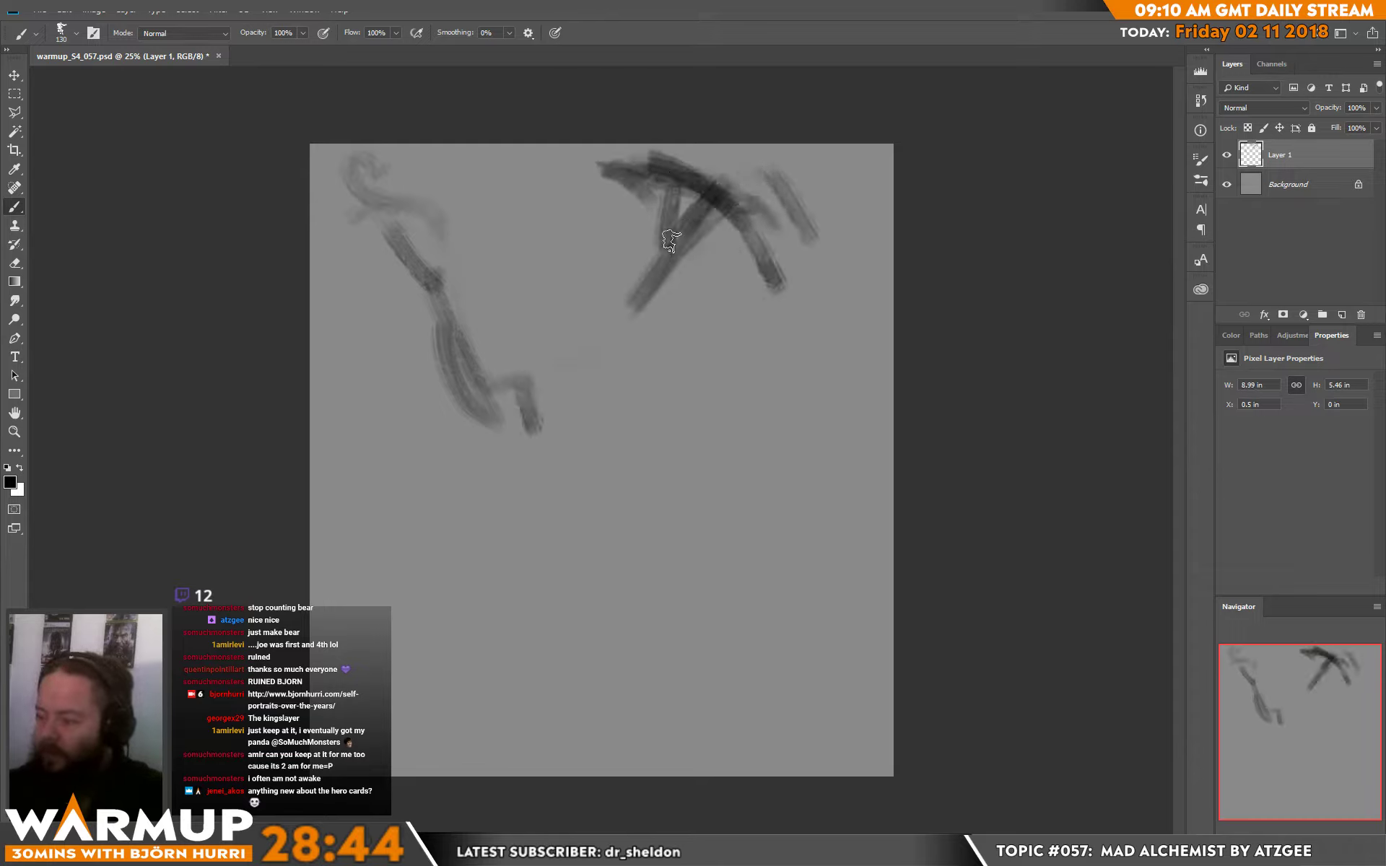
mouse_move(632, 309)
left_mouse_down()
mouse_move(686, 211)
mouse_move(740, 242)
left_mouse_up()
- Sketch a long curve from the raised hand to the waist and rough in the head, torso, bent second arm and a lower leg
mouse_move(350, 163)
left_mouse_down()
mouse_move(415, 451)
mouse_move(458, 541)
left_mouse_up()
mouse_move(547, 462)
left_mouse_down()
mouse_move(534, 343)
mouse_move(560, 329)
mouse_move(517, 387)
mouse_move(561, 315)
mouse_move(518, 369)
mouse_move(585, 385)
mouse_move(608, 350)
mouse_move(629, 417)
mouse_move(514, 438)
mouse_move(545, 516)
mouse_move(509, 483)
mouse_move(477, 551)
mouse_move(461, 498)
mouse_move(589, 468)
mouse_move(472, 483)
mouse_move(535, 505)
mouse_move(591, 497)
mouse_move(656, 453)
mouse_move(669, 372)
mouse_move(688, 403)
mouse_move(697, 391)
mouse_move(686, 419)
mouse_move(707, 350)
mouse_move(703, 384)
mouse_move(688, 329)
mouse_move(645, 484)
mouse_move(653, 449)
mouse_move(680, 473)
mouse_move(690, 451)
mouse_move(655, 468)
mouse_move(695, 488)
mouse_move(591, 391)
mouse_move(681, 472)
mouse_move(529, 433)
mouse_move(493, 521)
mouse_move(529, 442)
mouse_move(518, 556)
mouse_move(461, 679)
mouse_move(473, 654)
mouse_move(485, 758)
left_mouse_up()
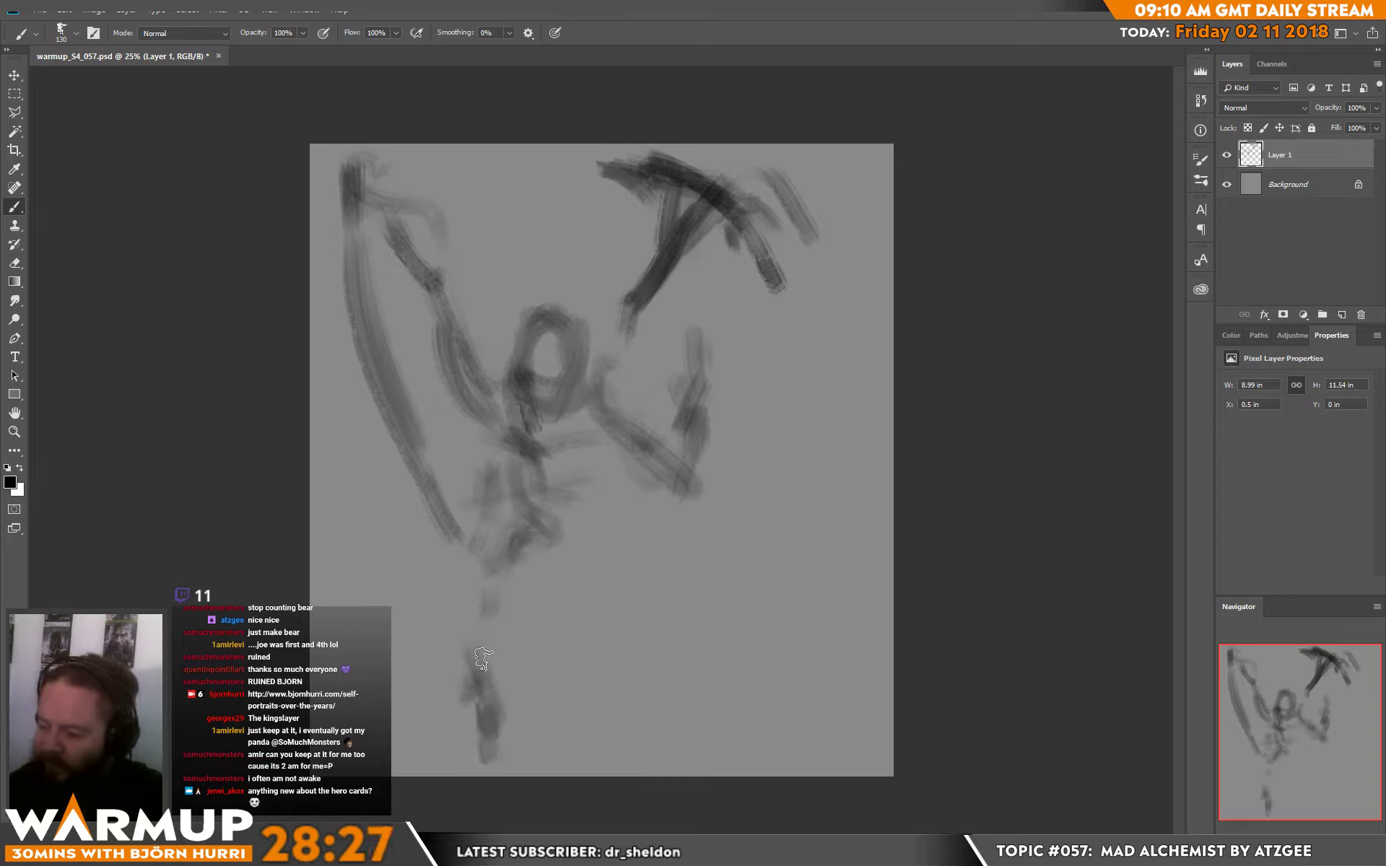
- Try sketching the legs in a wide, bent stance below the torso and undo those strokes
mouse_move(480, 668)
left_mouse_down()
mouse_move(552, 566)
mouse_move(678, 635)
mouse_move(748, 733)
mouse_move(682, 621)
left_mouse_up()
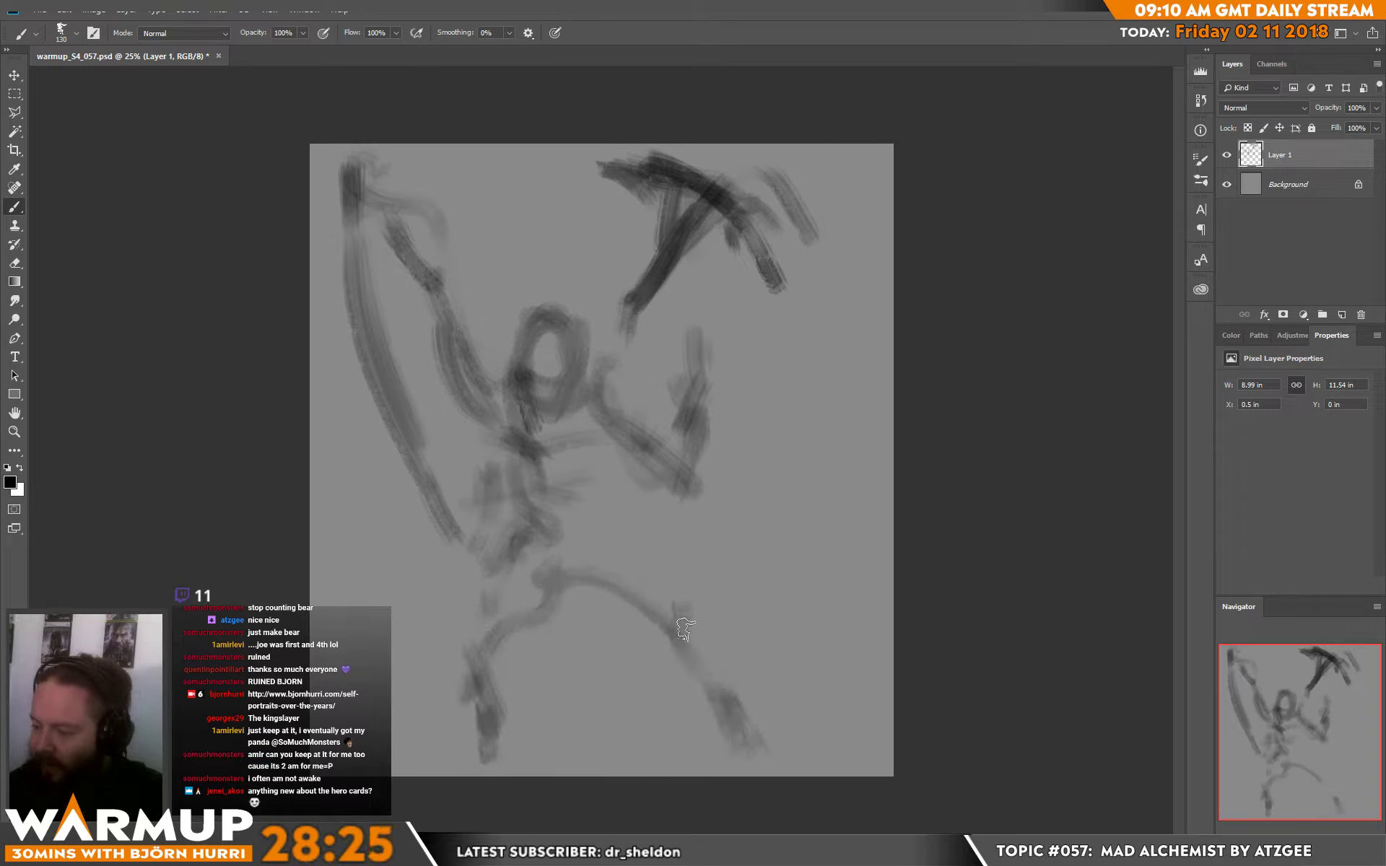
key("ctrl+alt+z")
key("ctrl+alt+z")
key("ctrl+alt+z")
key("ctrl+alt+z")
key("ctrl+alt+z")
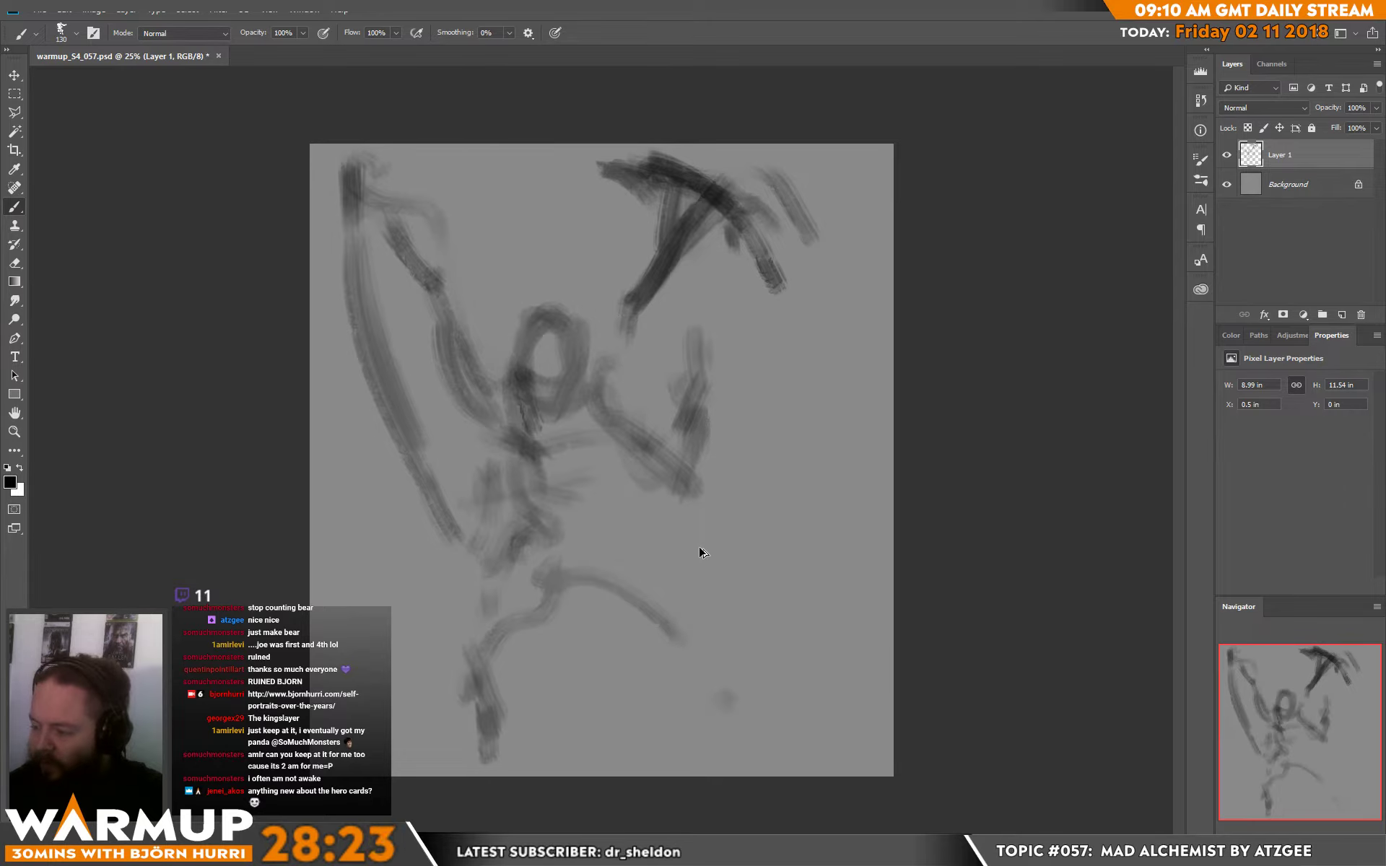
key("ctrl+alt+z")
- Scale the whole sketch down to 79.71% and move it up near the canvas's upper edge
key("ctrl+t")
mouse_move(878, 144)
left_mouse_down()
mouse_move(812, 177)
mouse_move(778, 215)
left_mouse_up()
left_click_drag(737, 300, 771, 242)
key("Return")
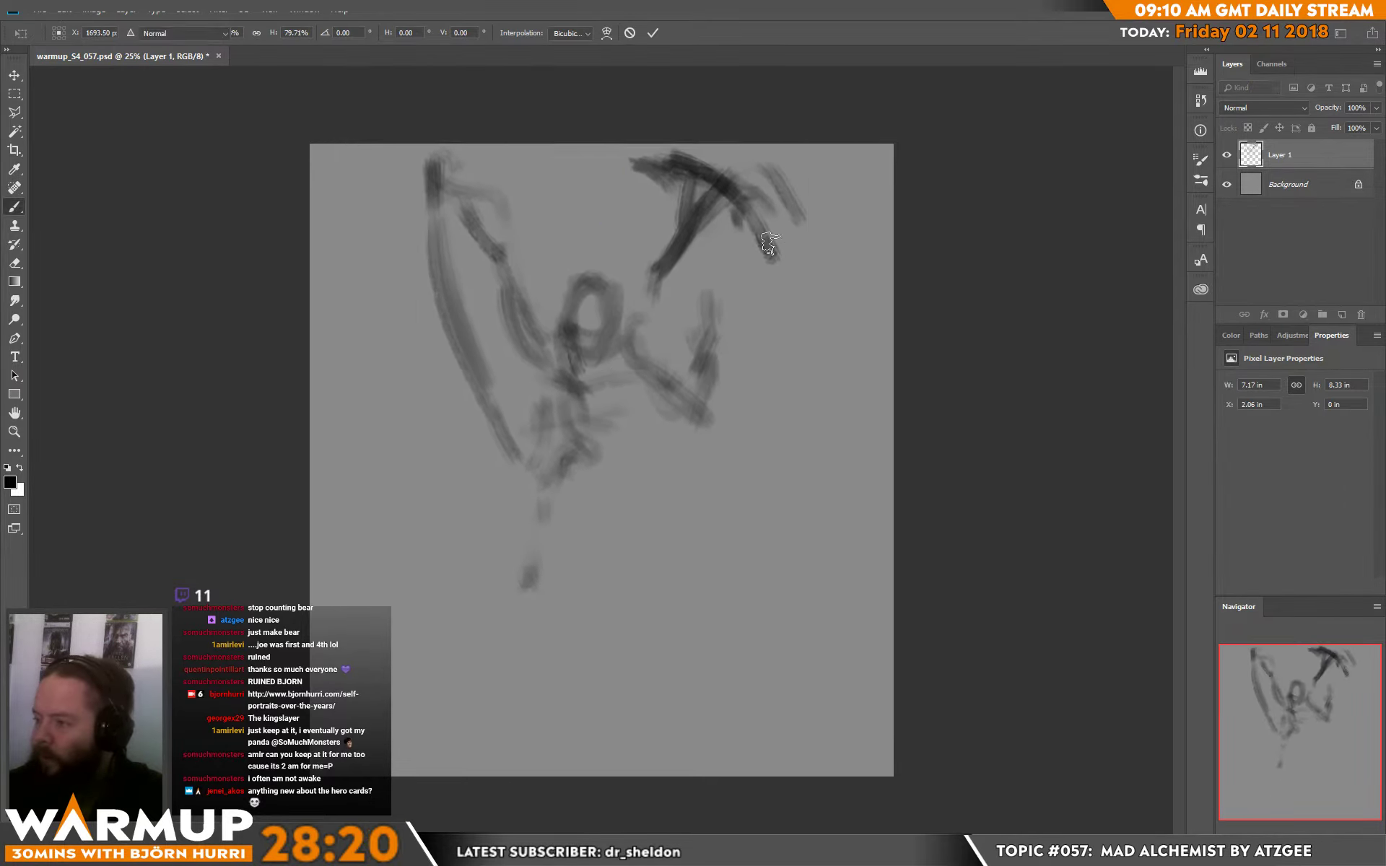
- Sketch both standing legs from the hips to the feet and darken the hip area
left_click_drag(571, 397, 581, 639)
mouse_move(653, 433)
left_mouse_down()
mouse_move(636, 595)
mouse_move(607, 644)
mouse_move(634, 690)
left_mouse_up()
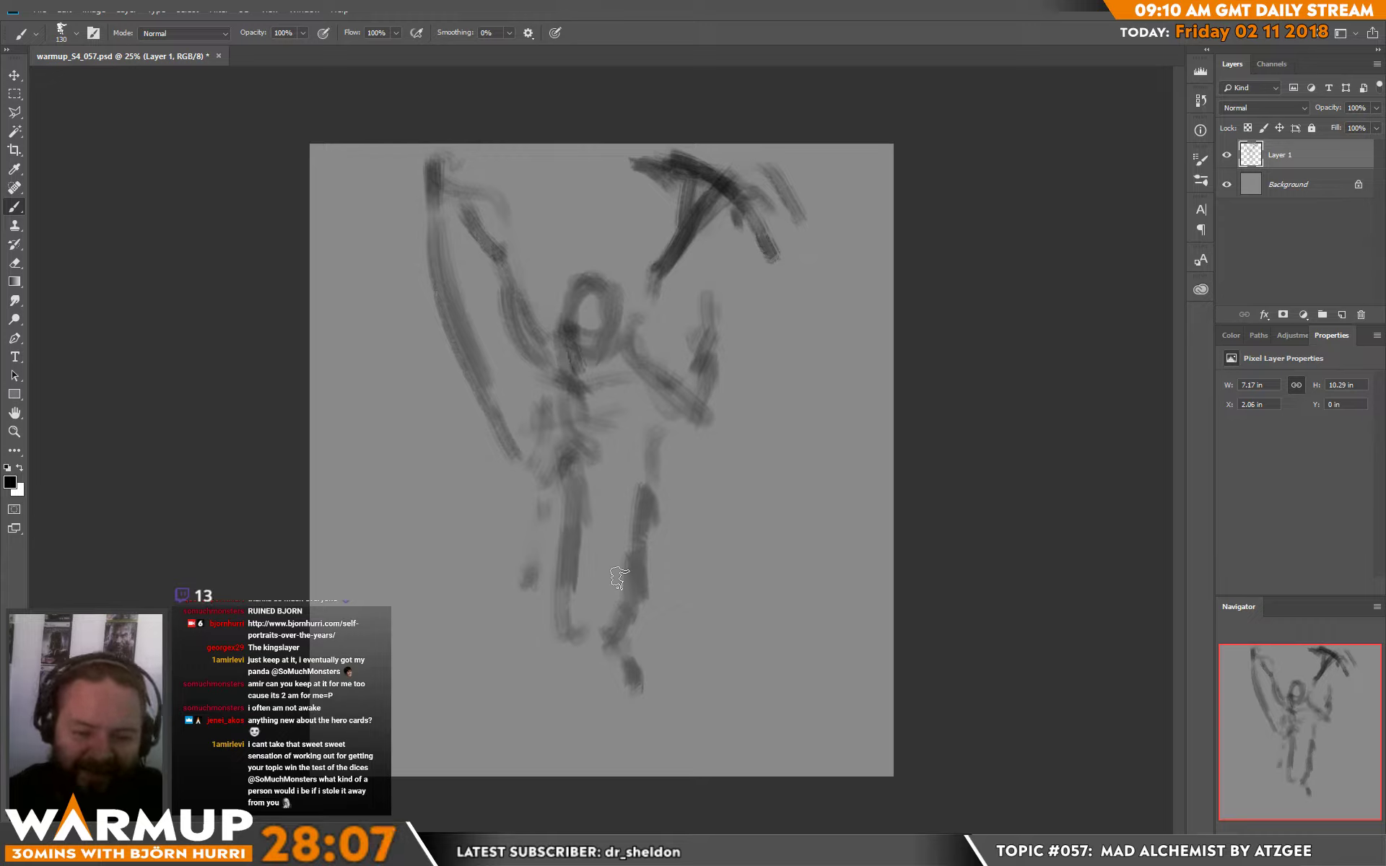
left_click_drag(581, 527, 579, 659)
left_click_drag(581, 559, 612, 707)
left_click_drag(595, 637, 624, 760)
left_click_drag(631, 677, 650, 742)
mouse_move(580, 533)
left_mouse_down()
mouse_move(610, 503)
mouse_move(590, 495)
mouse_move(617, 514)
mouse_move(626, 500)
mouse_move(614, 436)
mouse_move(581, 439)
left_mouse_up()
left_click_drag(543, 451, 530, 475)
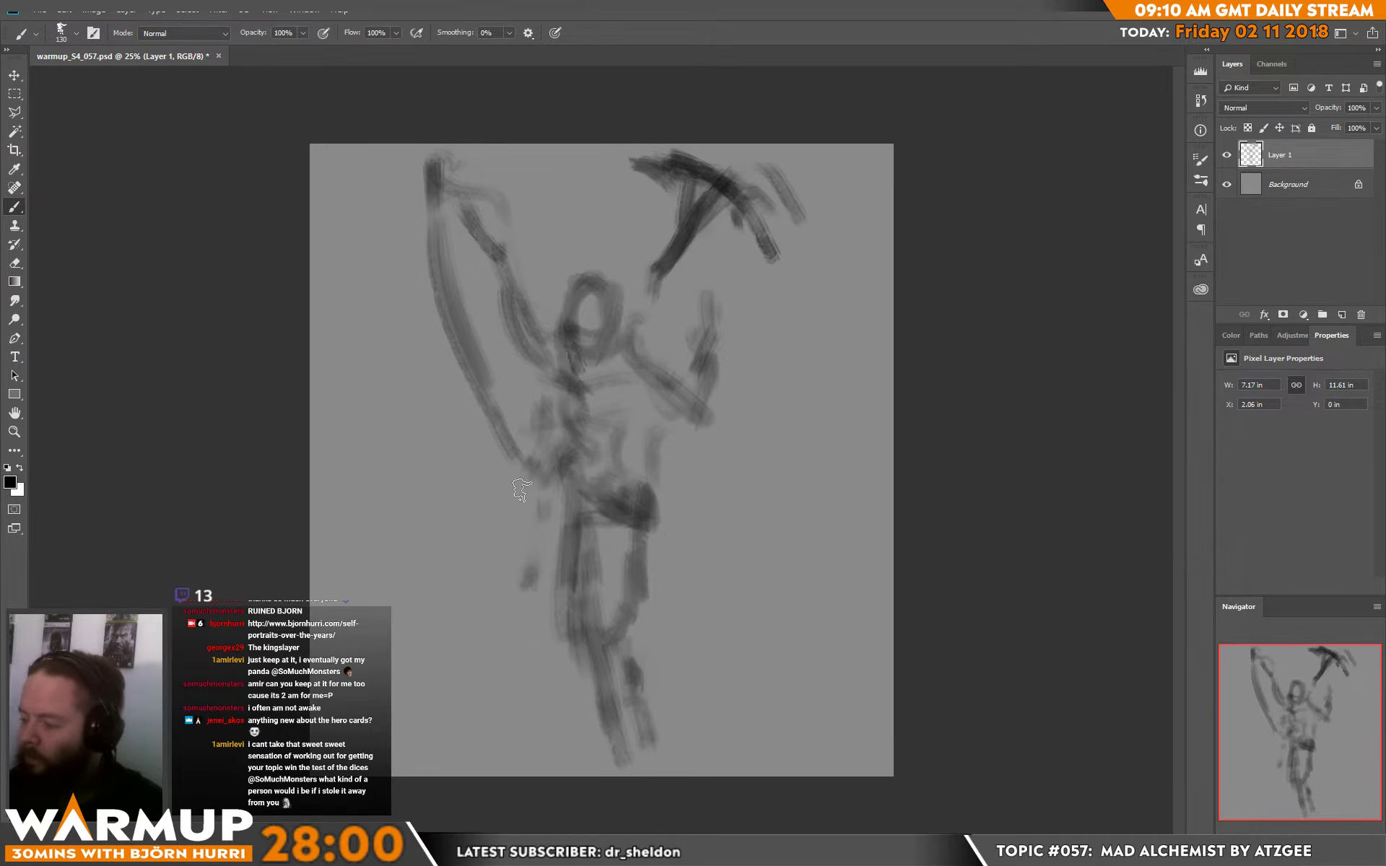
- Reduce the brush to about 53 px and draw a thin hanging line down from the waist beside the left leg
right_click(588, 452)
left_click(685, 229)
left_click_drag(518, 562, 521, 578)
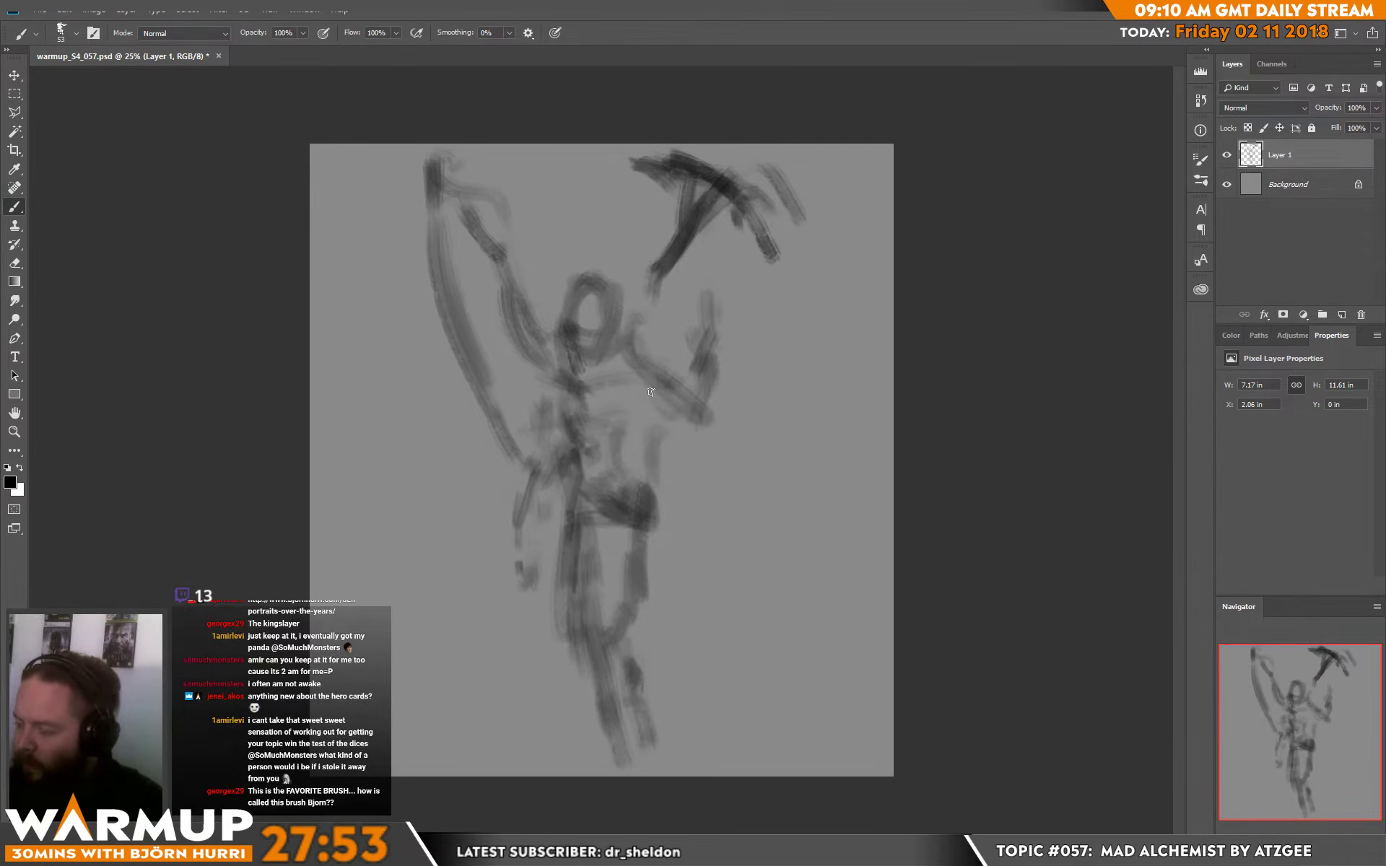
- Enlarge the brush to about 111 px and block in a long coat on both sides of the legs, sampling grey from the sketch
right_click(626, 391)
left_click(739, 228)
left_click(603, 402)
mouse_move(621, 377)
left_mouse_down()
mouse_move(640, 566)
mouse_move(649, 511)
mouse_move(686, 701)
mouse_move(658, 621)
mouse_move(683, 682)
mouse_move(678, 661)
left_mouse_up()
left_click(634, 461, "alt")
mouse_move(648, 431)
left_mouse_down()
mouse_move(665, 451)
mouse_move(656, 427)
left_mouse_up()
mouse_move(564, 486)
left_mouse_down()
mouse_move(558, 680)
mouse_move(543, 690)
left_mouse_up()
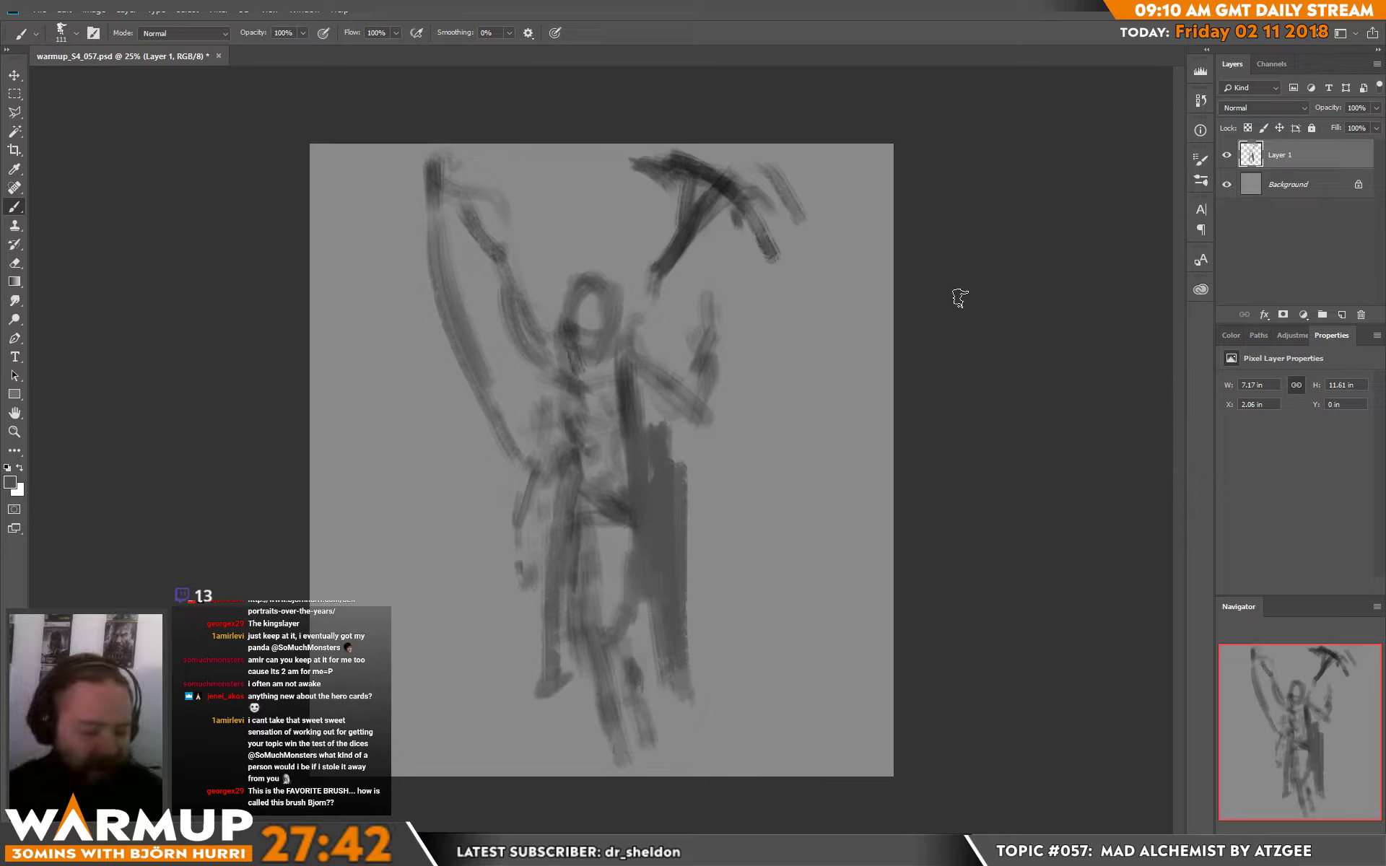
- Reset the colors to default and add black strokes to the coat's lower left edge, between the legs and on the torso
key("d")
mouse_move(572, 574)
left_mouse_down()
mouse_move(569, 650)
mouse_move(582, 659)
mouse_move(552, 688)
left_mouse_up()
left_click_drag(648, 608, 637, 632)
mouse_move(605, 577)
left_mouse_down()
mouse_move(590, 464)
mouse_move(613, 454)
mouse_move(607, 417)
mouse_move(586, 415)
mouse_move(609, 395)
left_mouse_up()
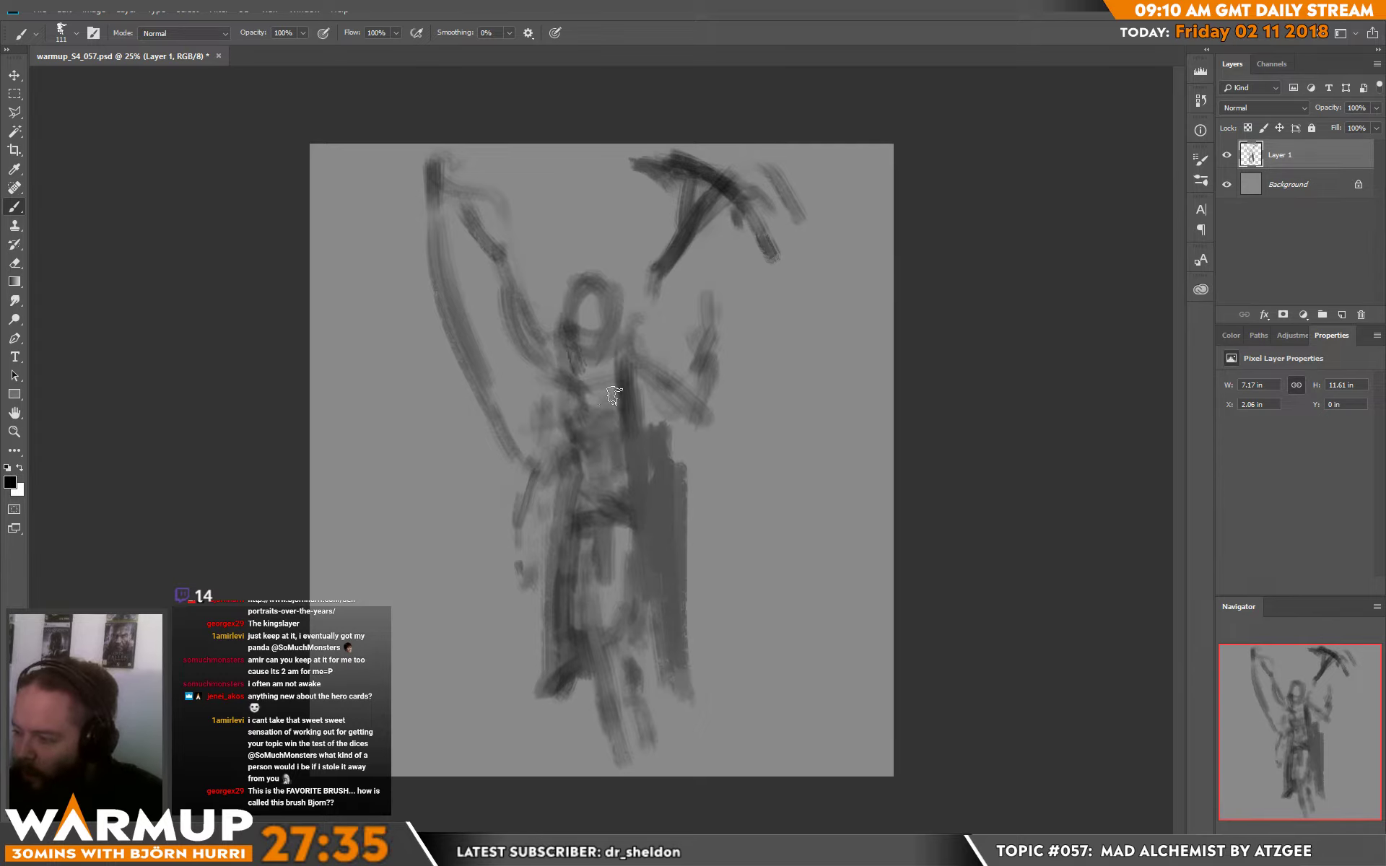
- With the brush at about 59 px, add white highlights to the chest and model the bent upper arm and elbow in black and white
right_click(627, 397)
left_click(625, 309)
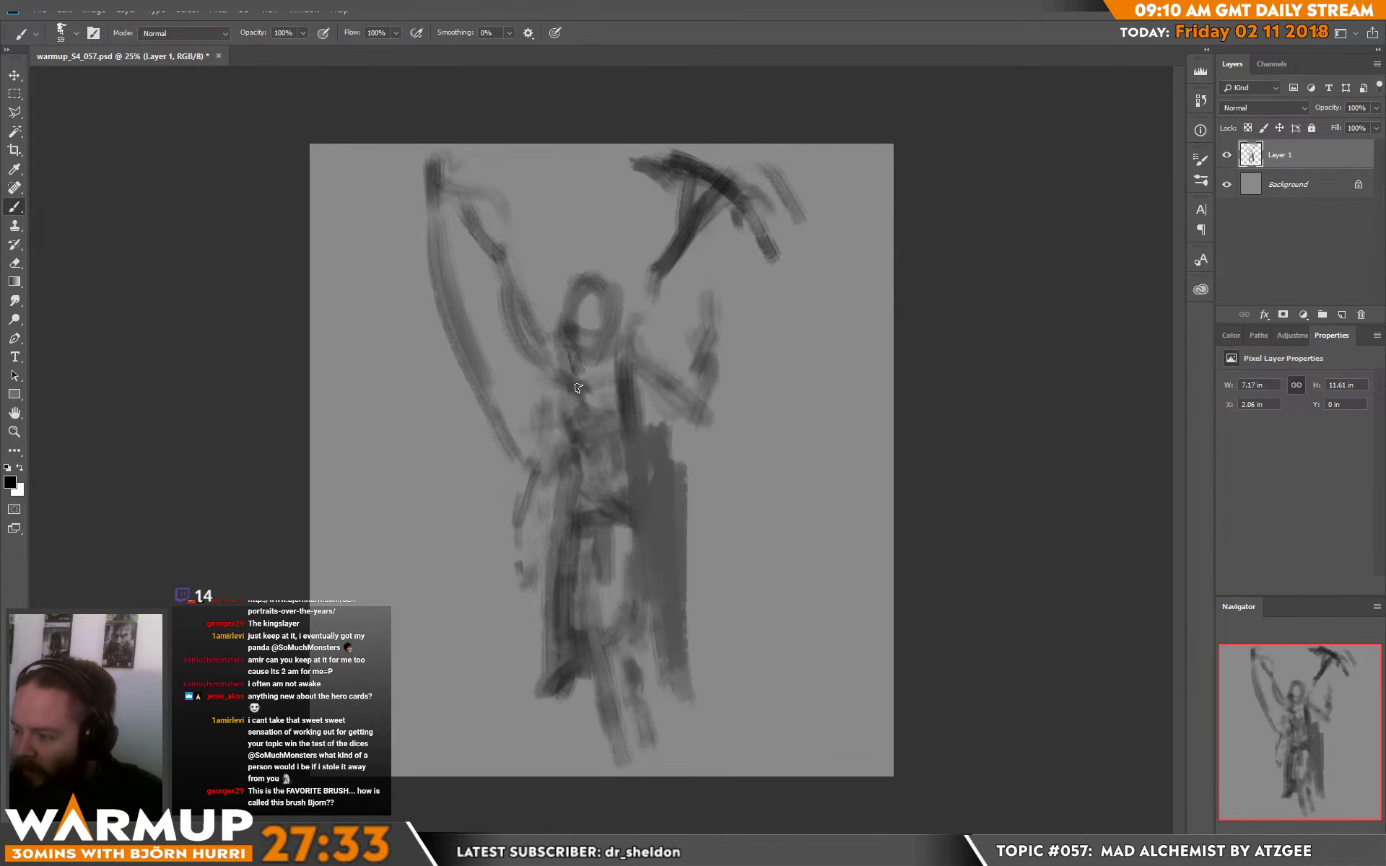
key("x")
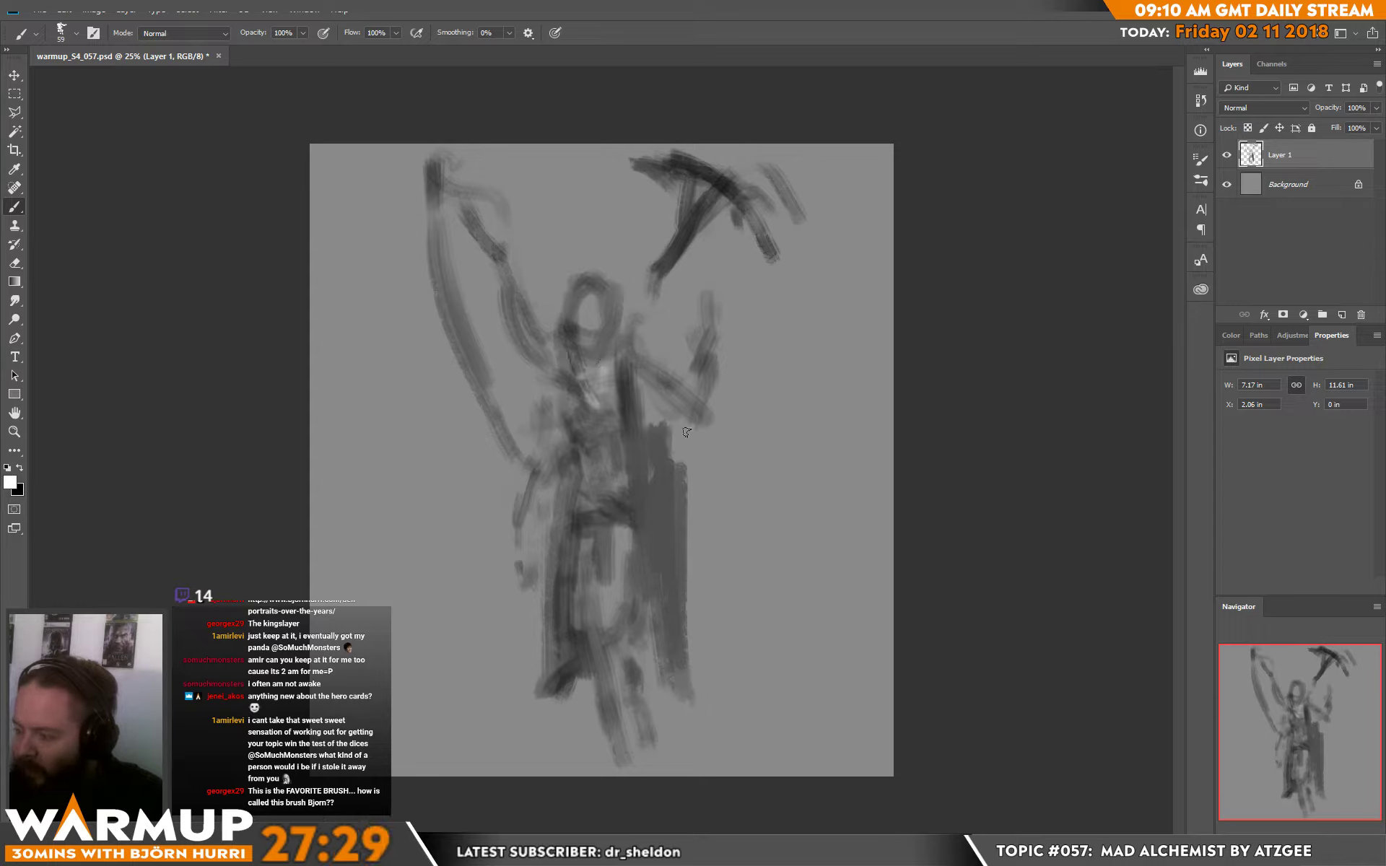
key("x")
mouse_move(639, 394)
left_mouse_down()
mouse_move(670, 424)
mouse_move(644, 422)
mouse_move(633, 389)
mouse_move(704, 426)
mouse_move(675, 379)
mouse_move(649, 378)
mouse_move(672, 388)
mouse_move(674, 439)
mouse_move(686, 412)
mouse_move(671, 399)
mouse_move(711, 409)
left_mouse_up()
key("x")
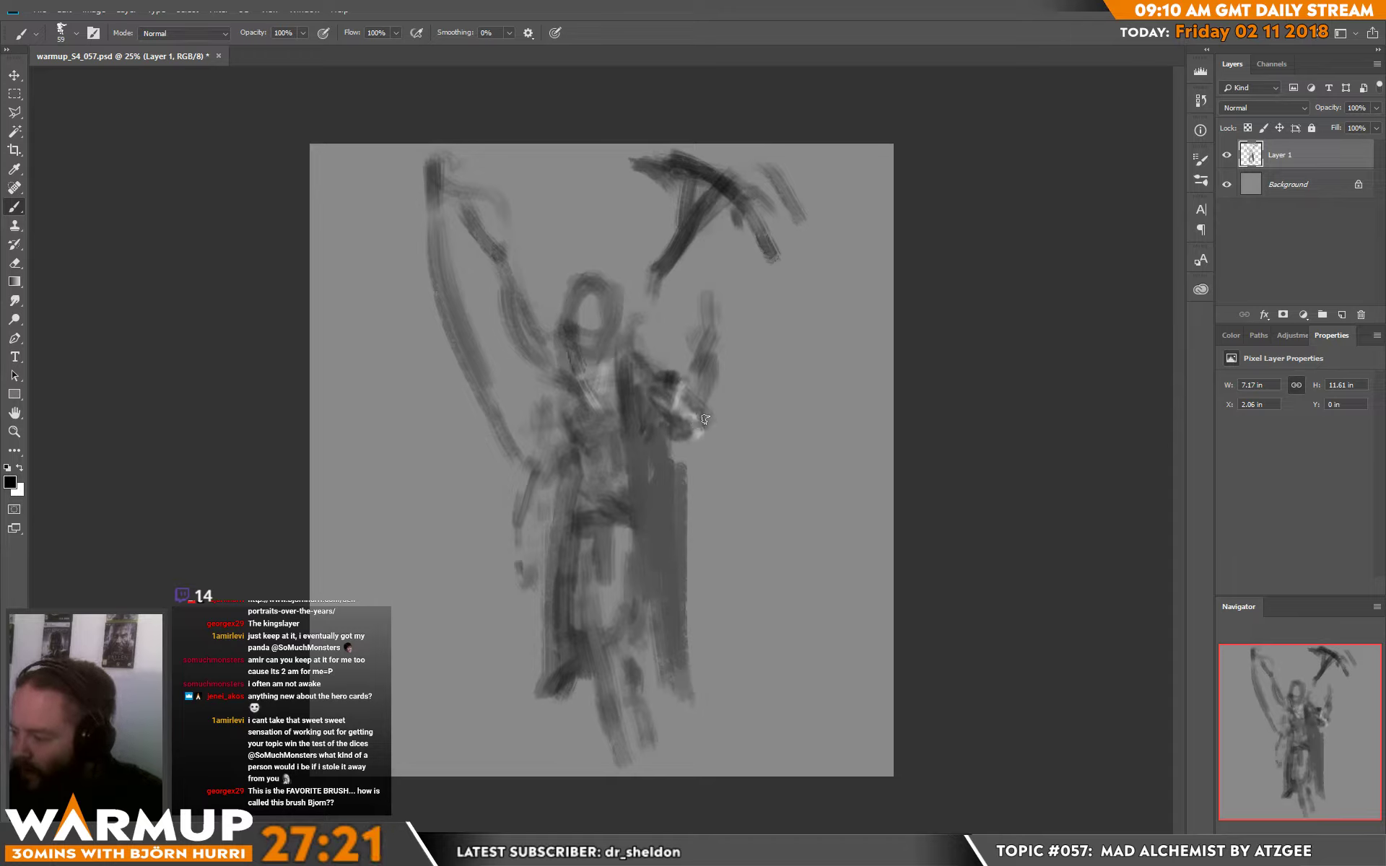
- Refine the bent arm's forearm and raised hand with greys sampled from the painting and background
left_click(675, 402, "alt")
left_click(681, 488, "alt")
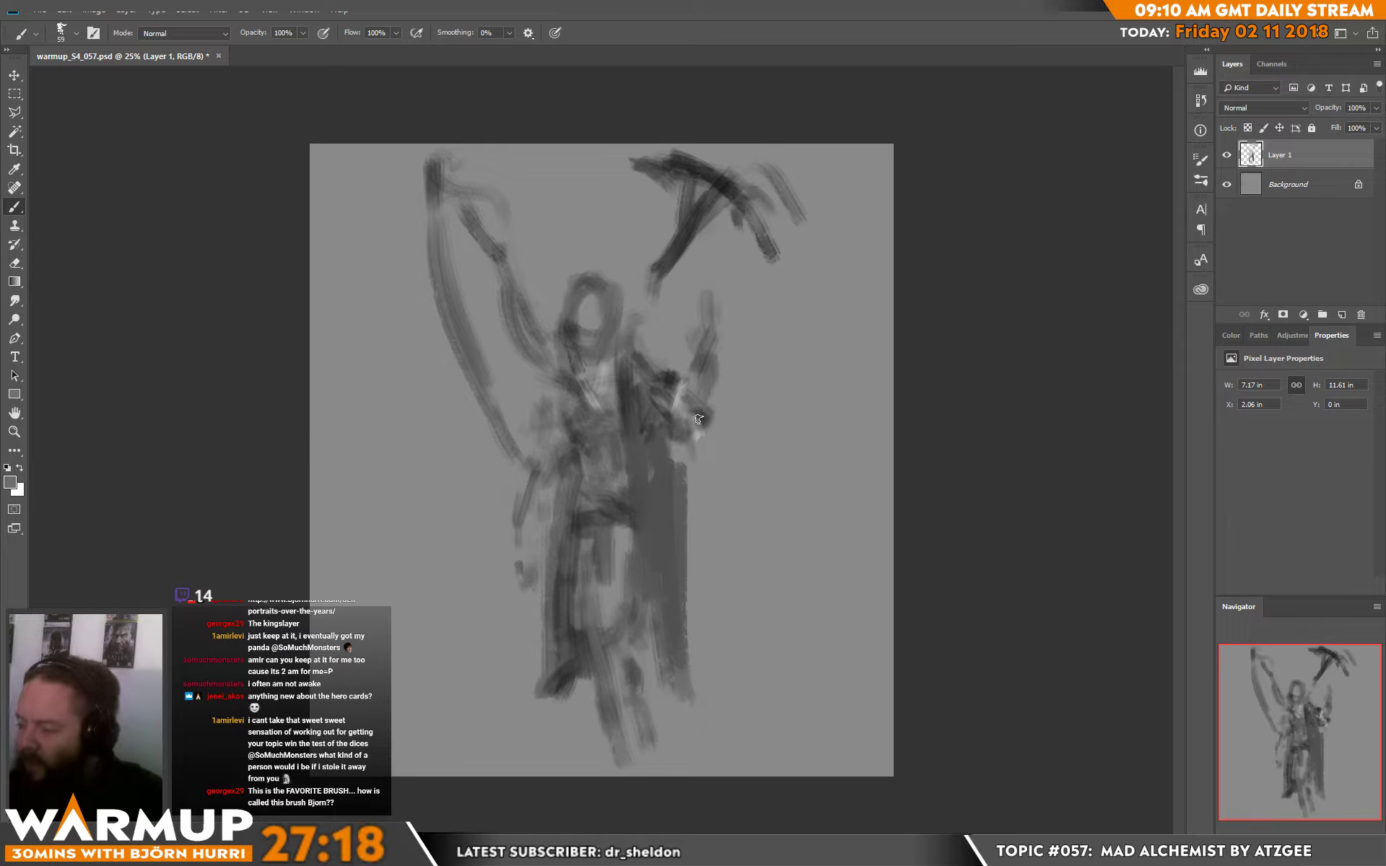
left_click(706, 359, "alt")
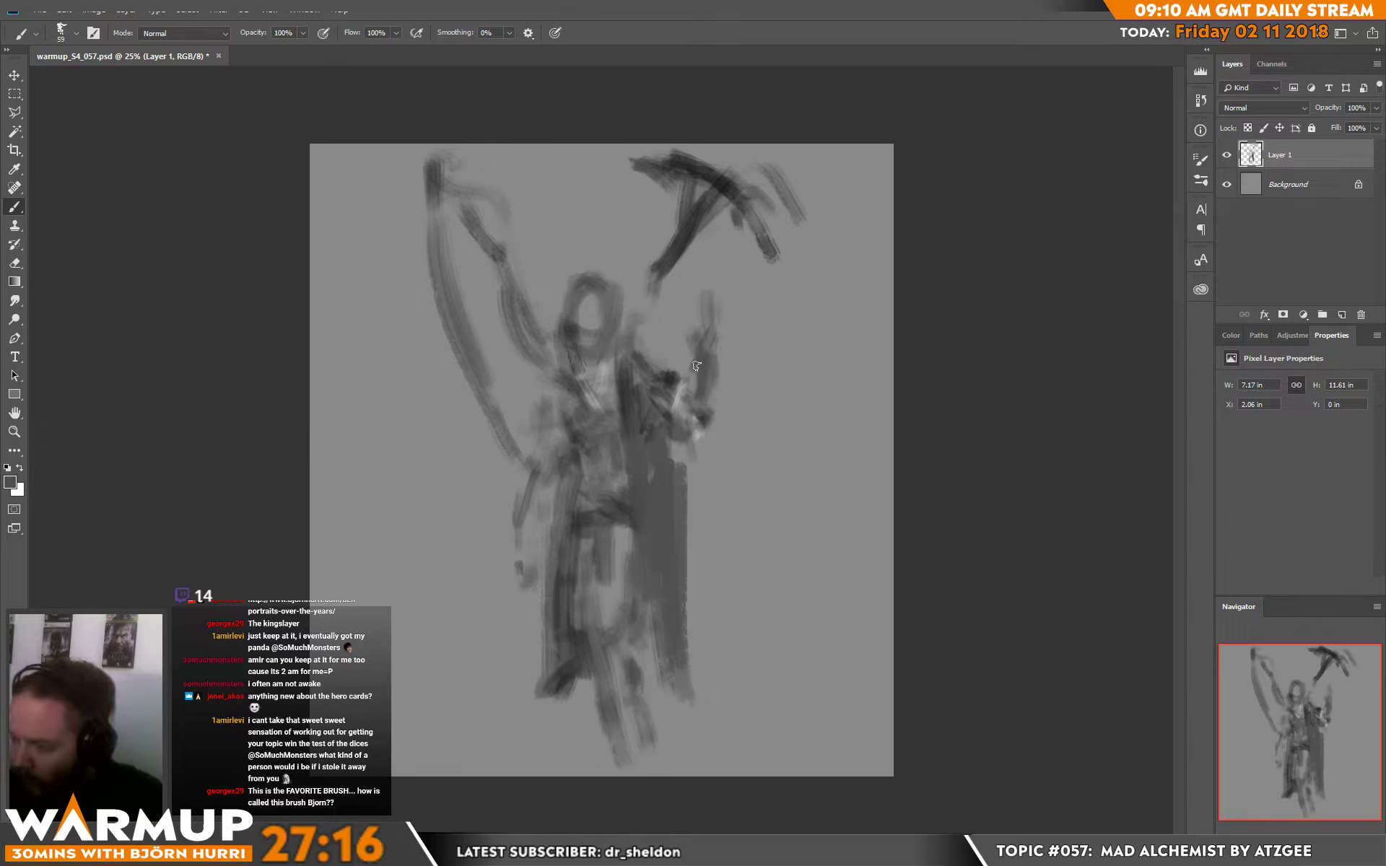
left_click_drag(698, 392, 702, 365)
left_click(718, 374, "alt")
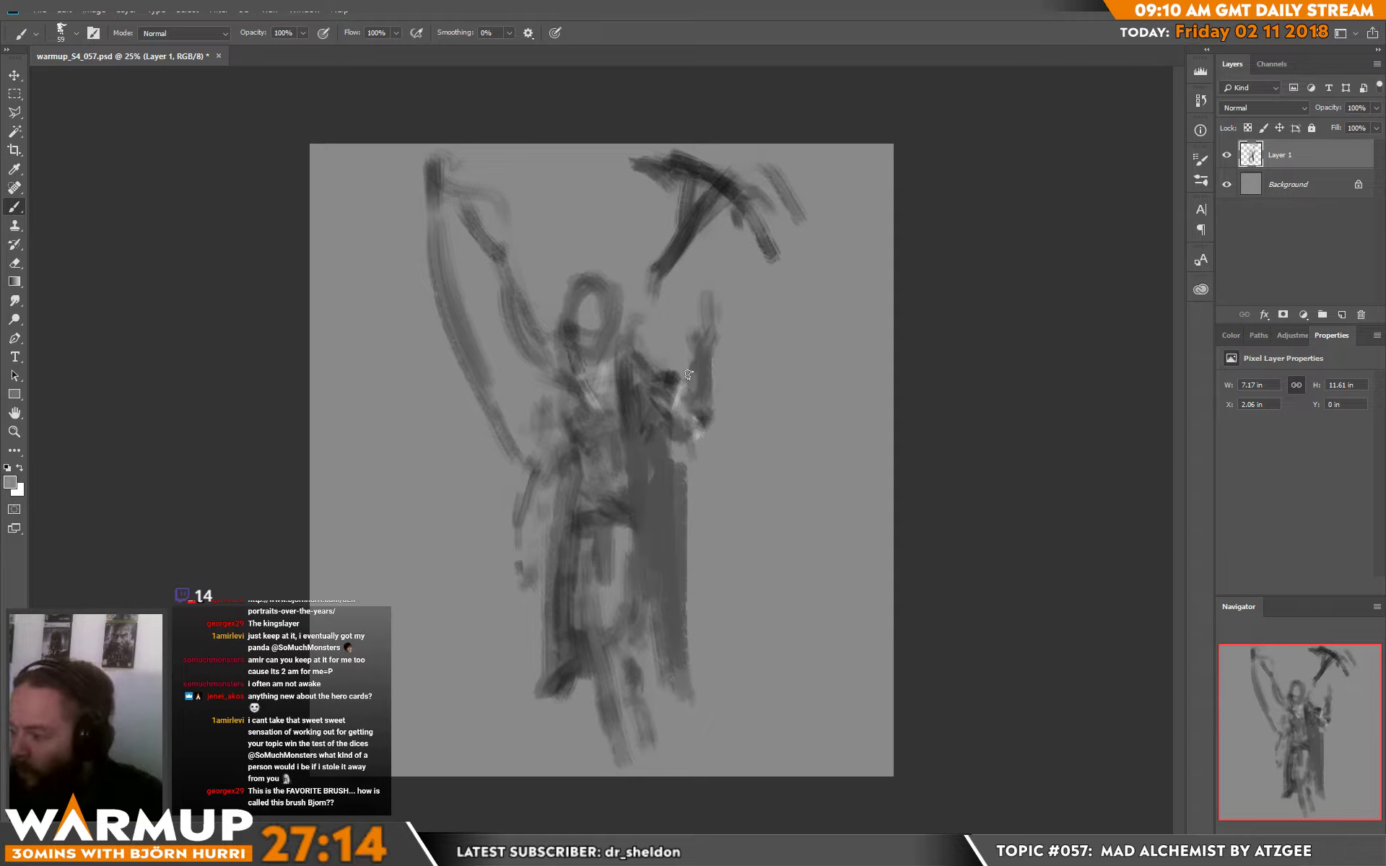
mouse_move(710, 338)
left_mouse_down()
mouse_move(689, 284)
mouse_move(687, 339)
left_mouse_up()
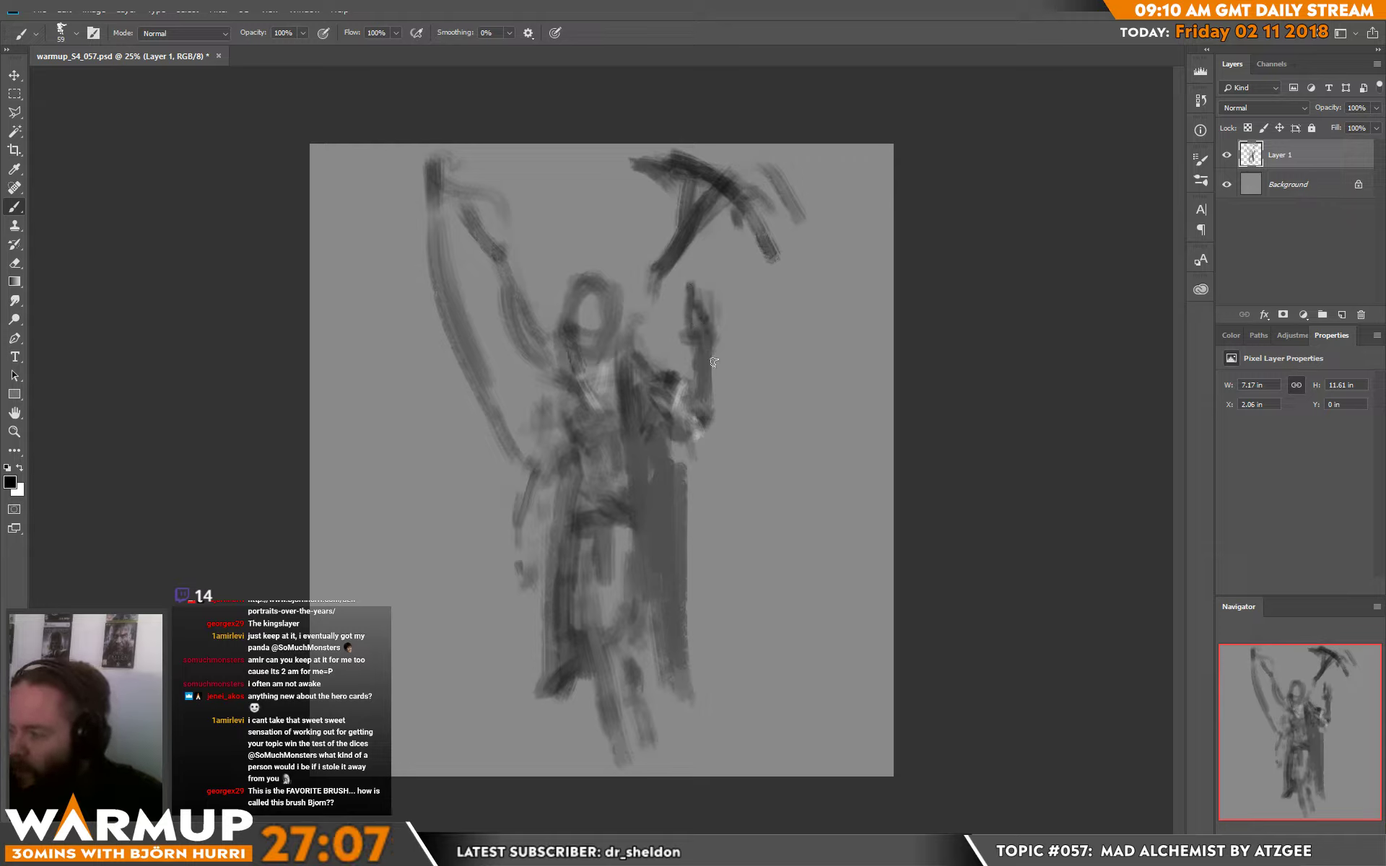
left_click(725, 338, "alt")
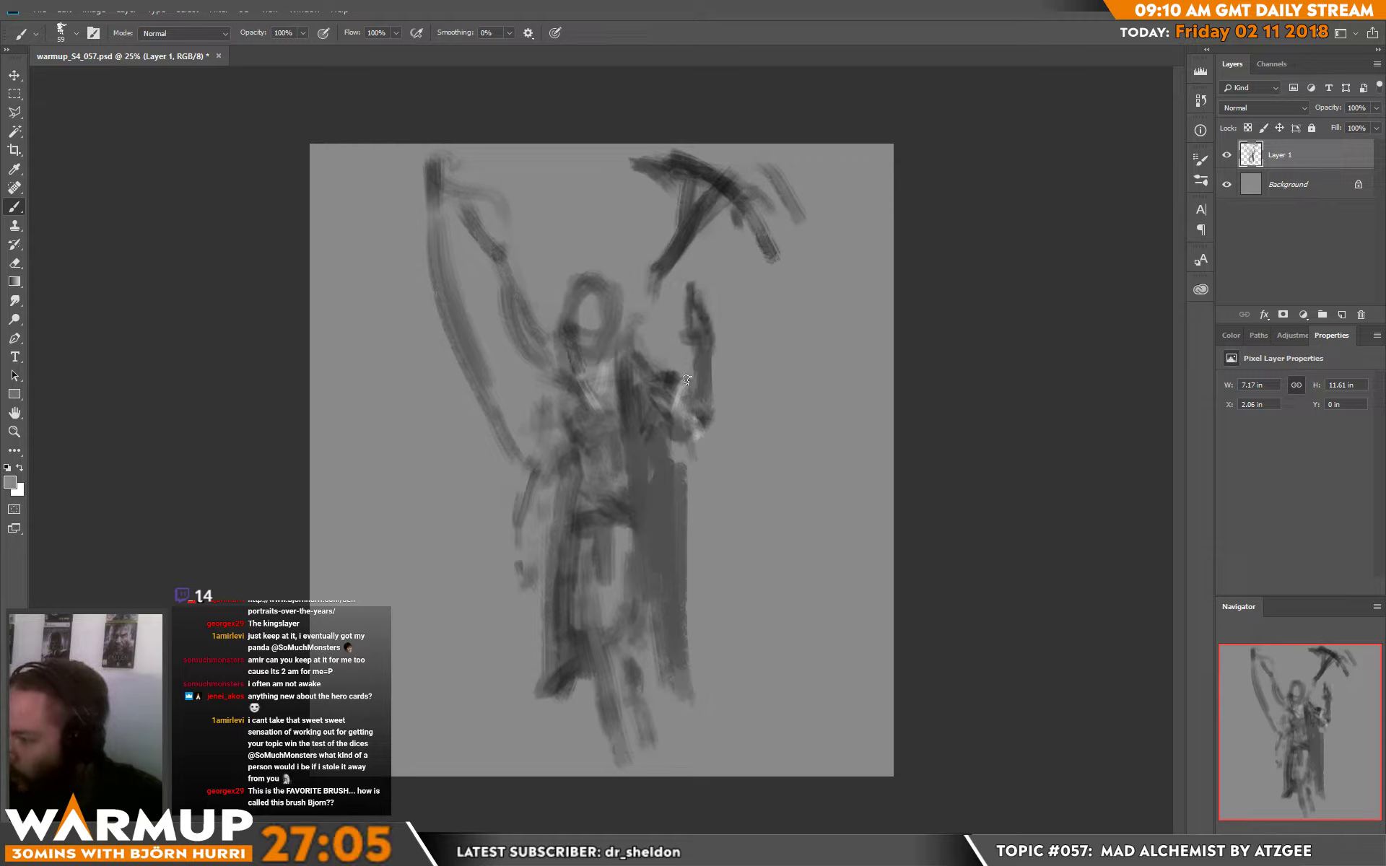
- Rework the bent arm's forearm and elbow with sampled greys, and touch up the upper arm on the opposite side
left_click_drag(690, 355, 695, 406)
left_click(706, 374, "alt")
key("d")
key("x")
left_click(696, 432, "alt")
key("d")
key("x")
left_click_drag(545, 409, 537, 454)
- Connect the pickaxe-like raised shape to the shoulder and reshape its curved tip with greys sampled from the sketch and background
left_click(664, 273, "alt")
mouse_move(654, 278)
left_mouse_down()
mouse_move(635, 323)
mouse_move(654, 362)
mouse_move(667, 282)
left_mouse_up()
mouse_move(730, 205)
left_mouse_down()
mouse_move(760, 289)
mouse_move(776, 246)
mouse_move(760, 222)
mouse_move(770, 168)
left_mouse_up()
left_click(771, 287, "alt")
mouse_move(762, 167)
left_mouse_down()
mouse_move(792, 223)
mouse_move(742, 177)
left_mouse_up()
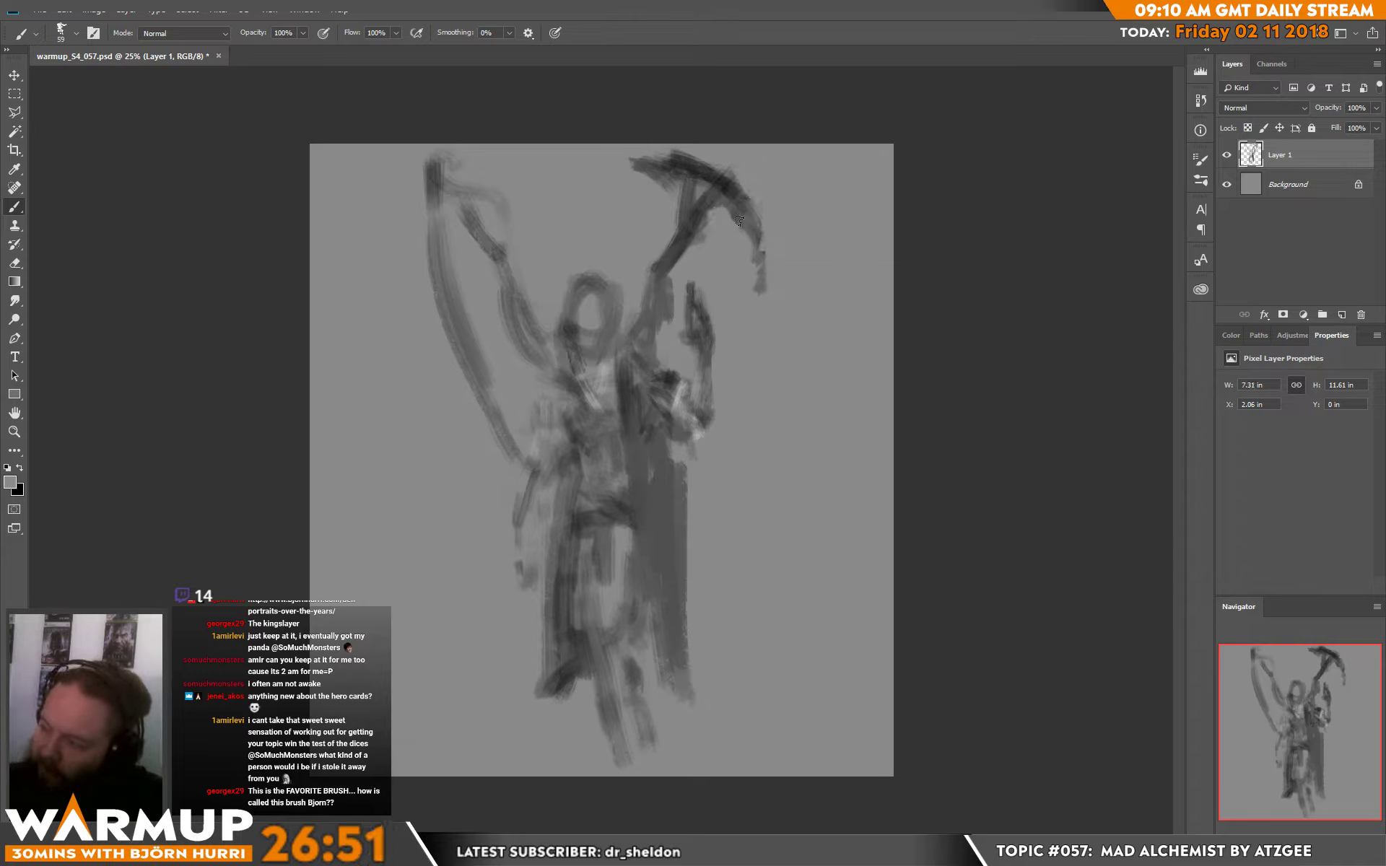
- Thicken the leading edge of the large raised wing and fill its interior with sampled dark greys
mouse_move(454, 196)
left_mouse_down()
mouse_move(548, 366)
mouse_move(548, 355)
mouse_move(516, 368)
mouse_move(530, 327)
mouse_move(560, 375)
left_mouse_up()
left_click(527, 332, "alt")
left_click_drag(442, 191, 496, 263)
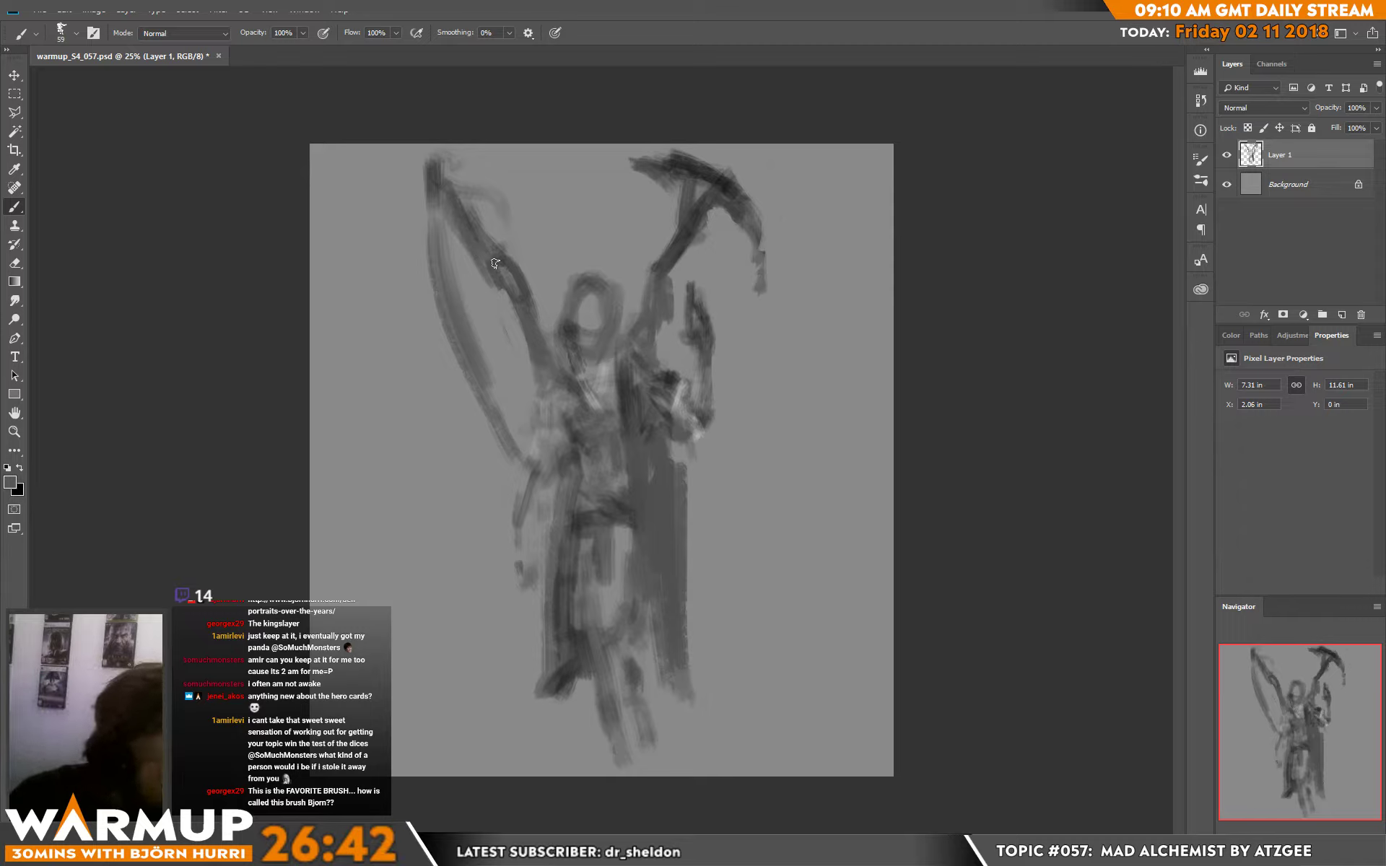
left_click(437, 184, "alt")
left_click_drag(438, 189, 448, 202)
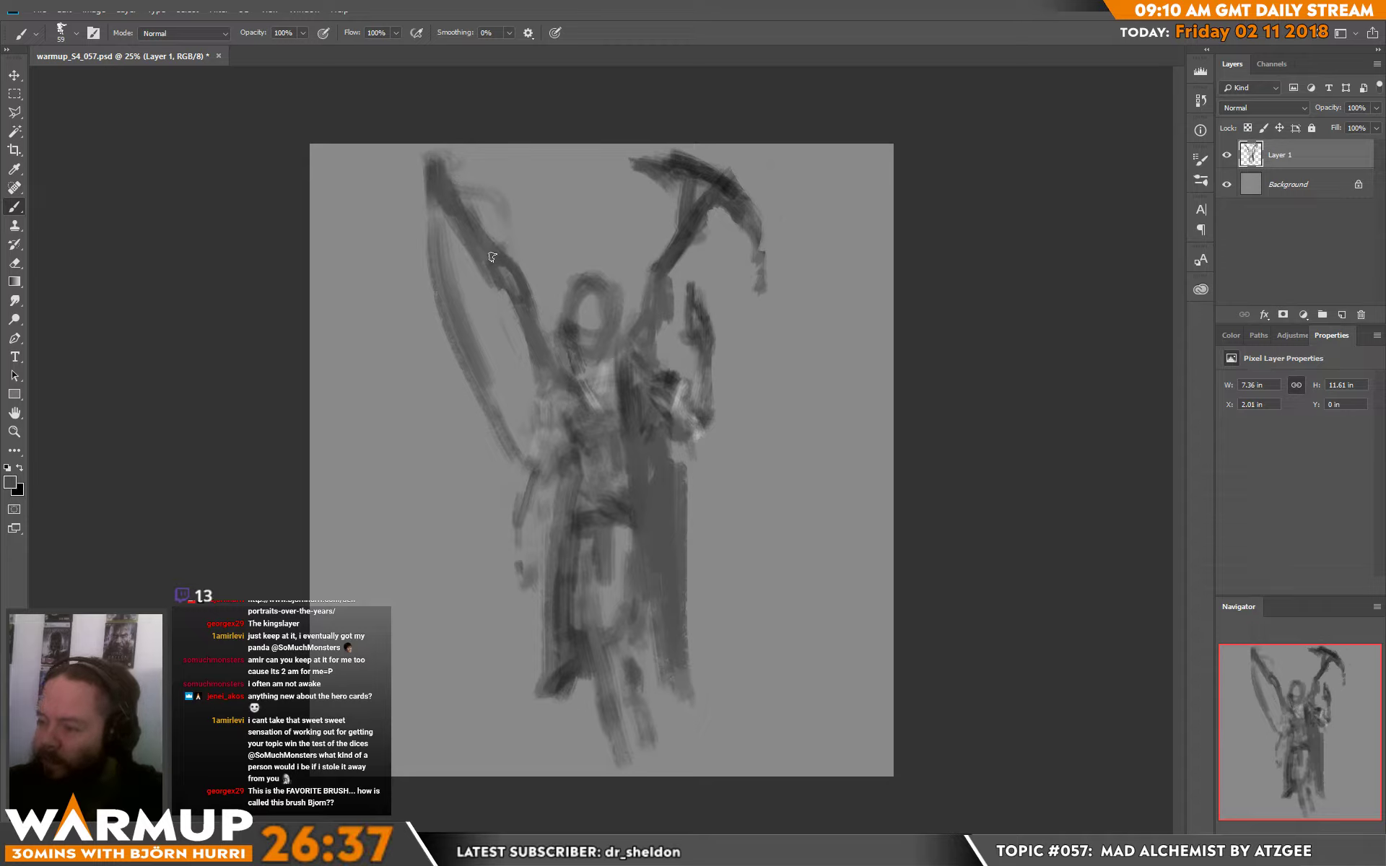
mouse_move(446, 203)
left_mouse_down()
mouse_move(473, 352)
mouse_move(490, 288)
mouse_move(514, 433)
left_mouse_up()
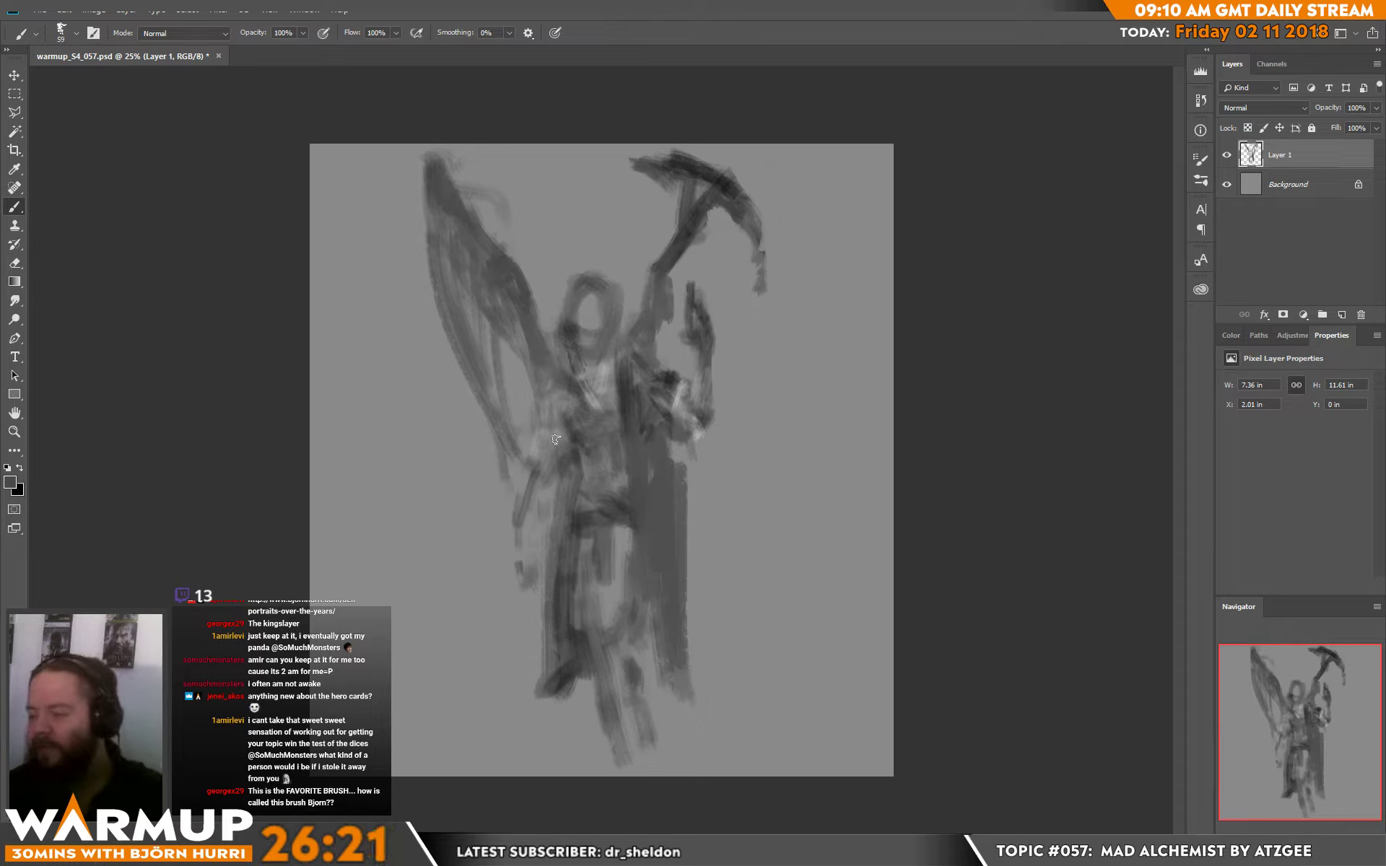
- Model the lowered forearm below the large wing with white highlights and trim it with a sampled mid grey
left_click_drag(498, 571, 497, 576)
key("d")
key("x")
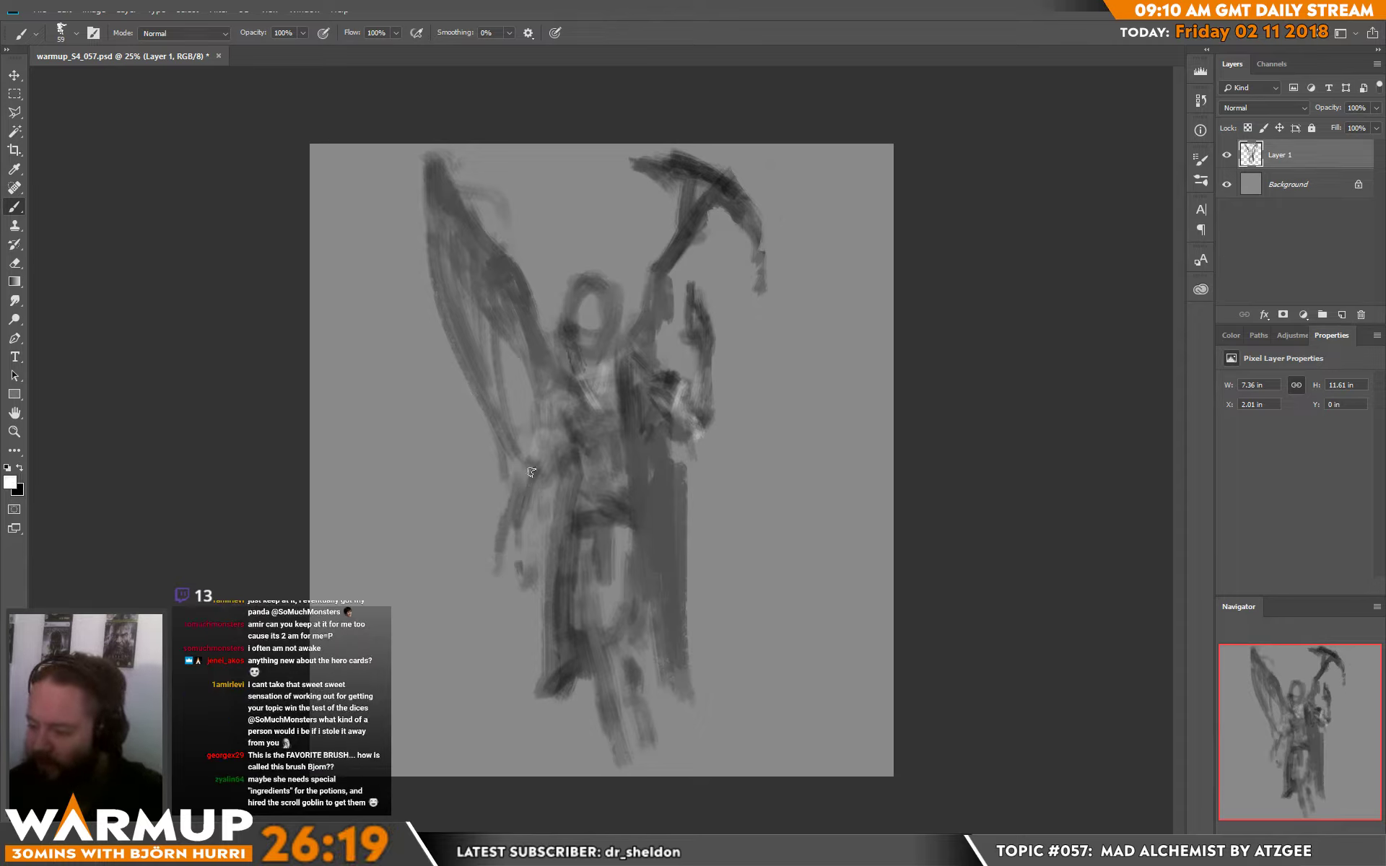
left_click_drag(531, 471, 512, 526)
left_click_drag(528, 483, 510, 550)
left_click(509, 522, "alt")
mouse_move(526, 491)
left_mouse_down()
mouse_move(509, 549)
mouse_move(493, 555)
left_mouse_up()
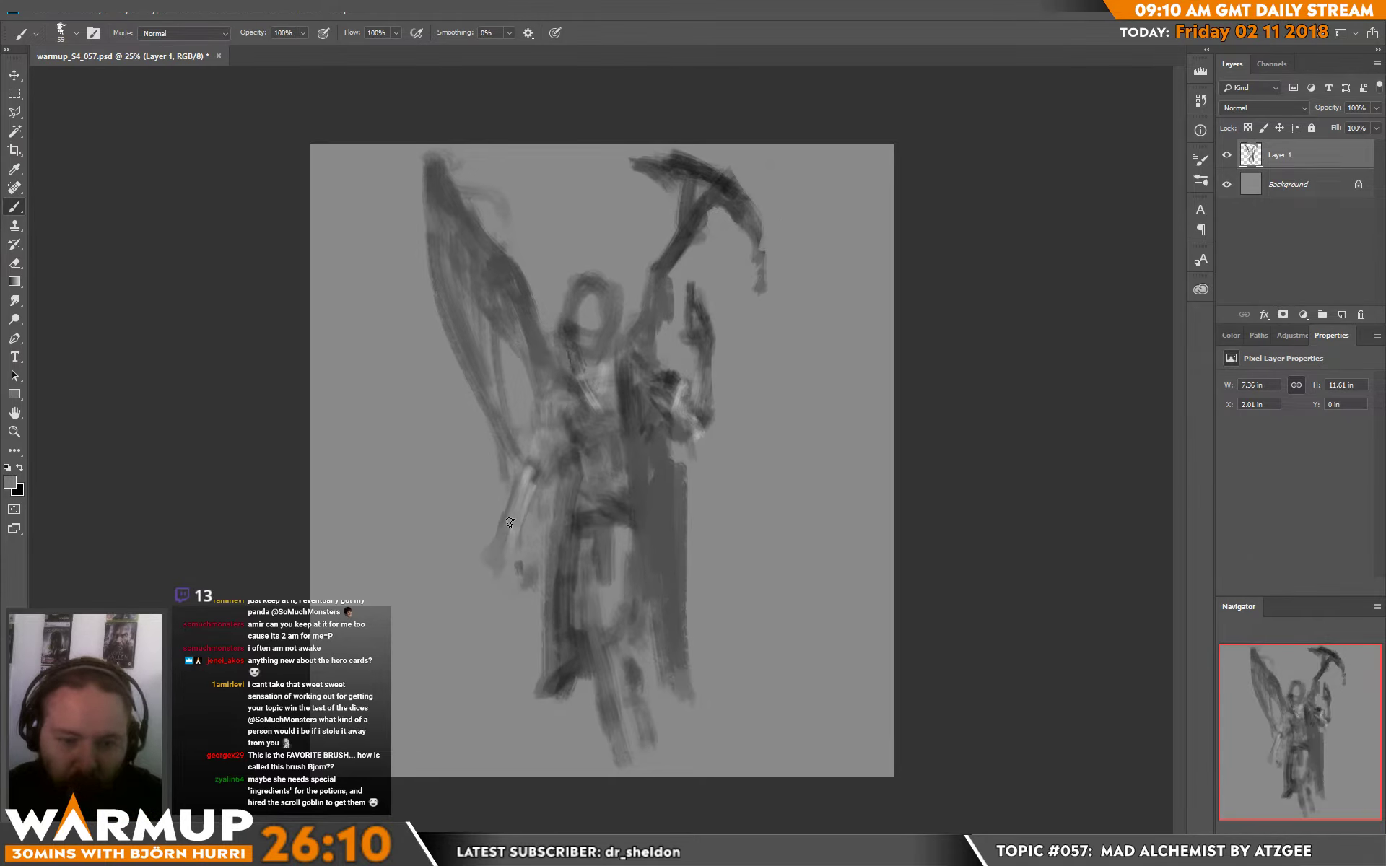
- Reset the colors to default and darken the upper arm and shoulder beside the large wing with black strokes
right_click(784, 376)
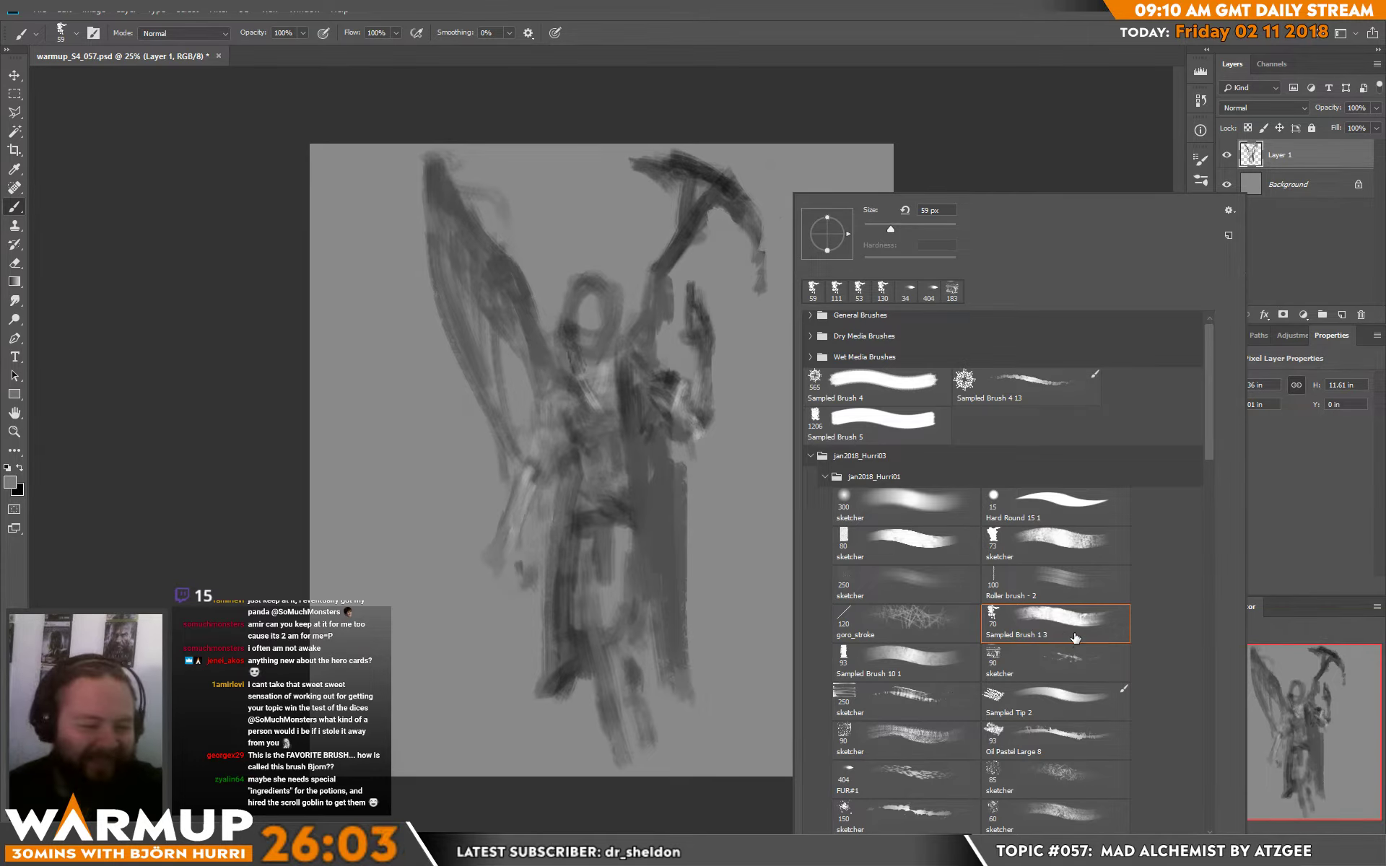
left_click(249, 553)
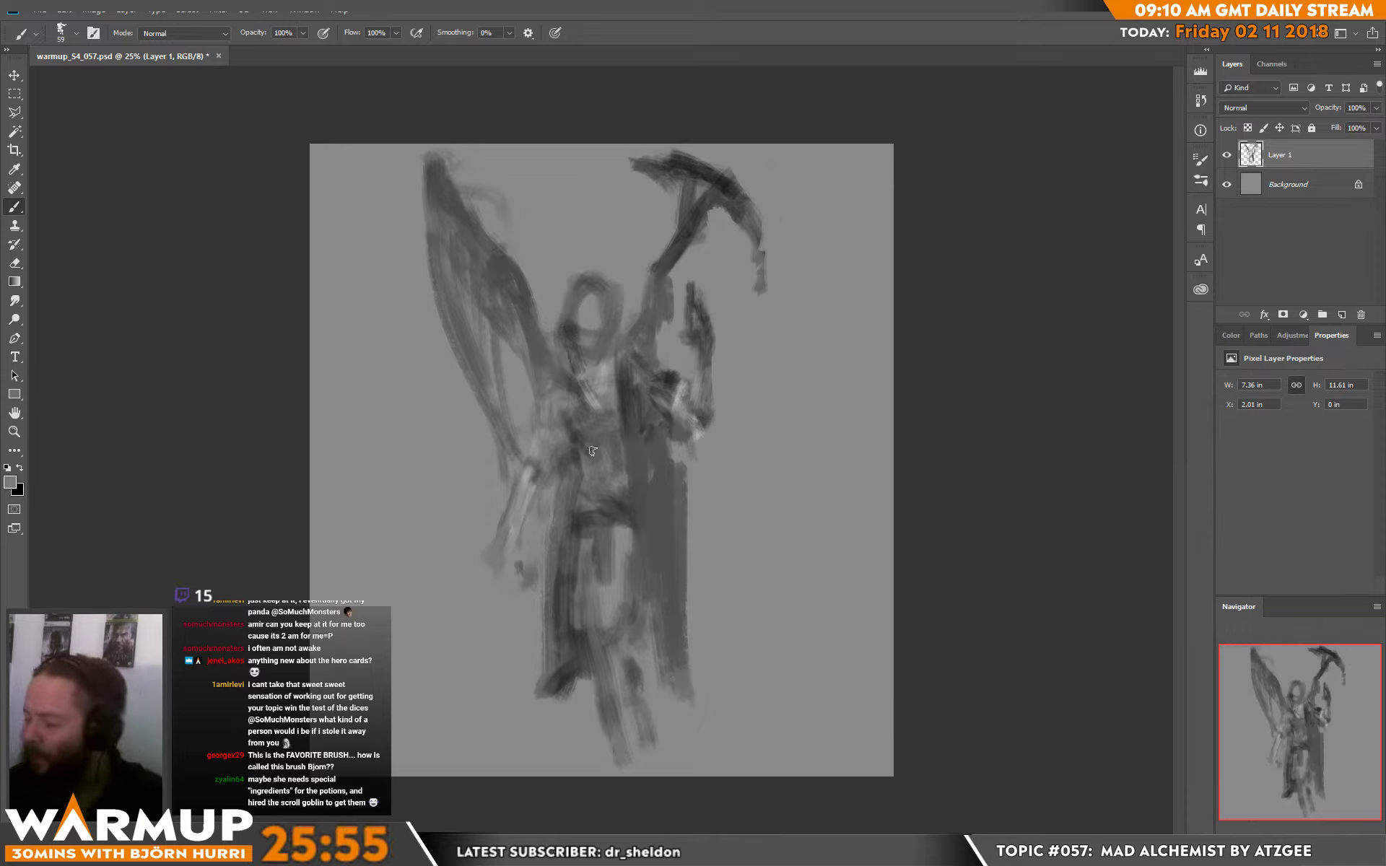
key("d")
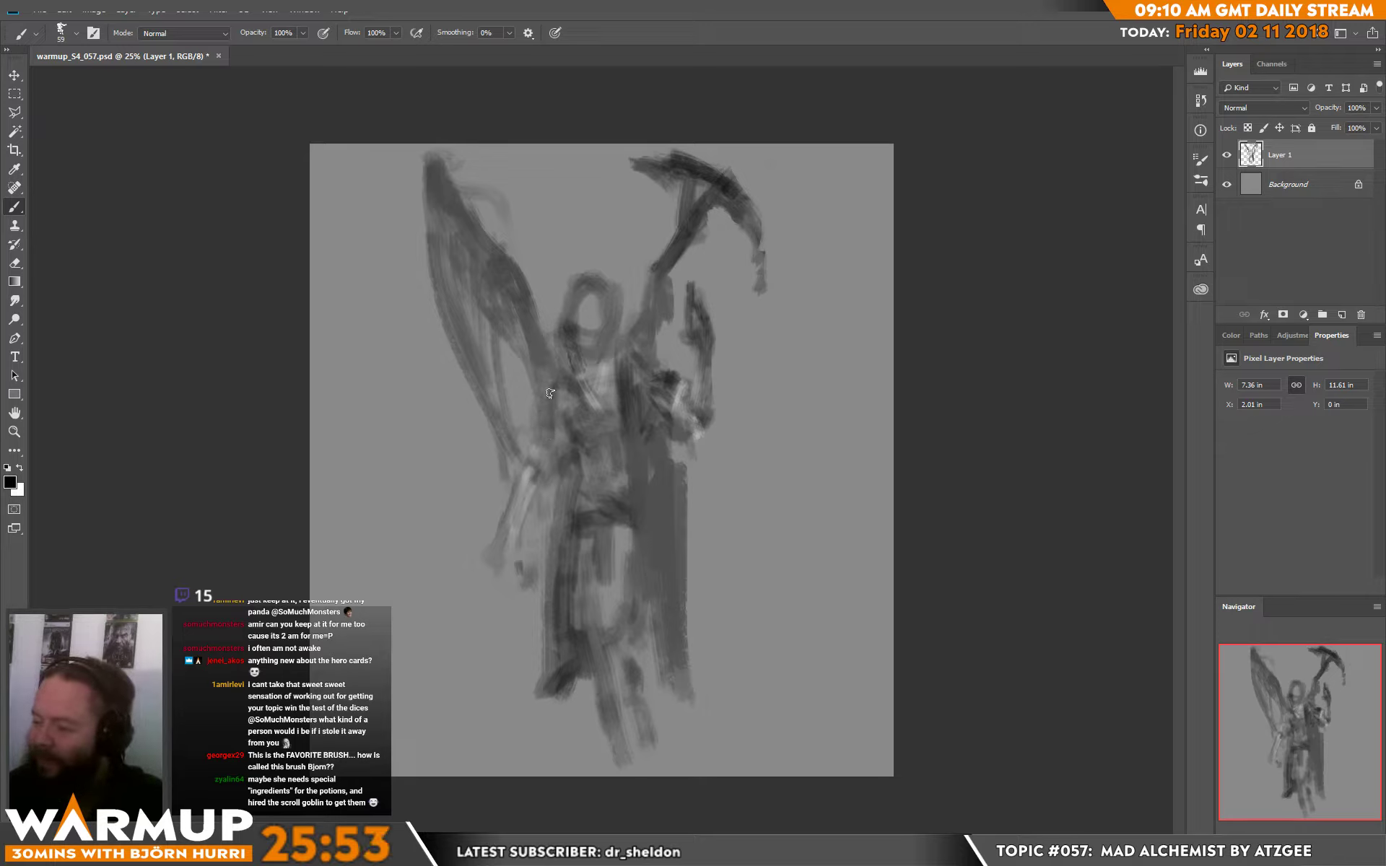
mouse_move(536, 449)
left_mouse_down()
mouse_move(546, 462)
mouse_move(548, 397)
left_mouse_up()
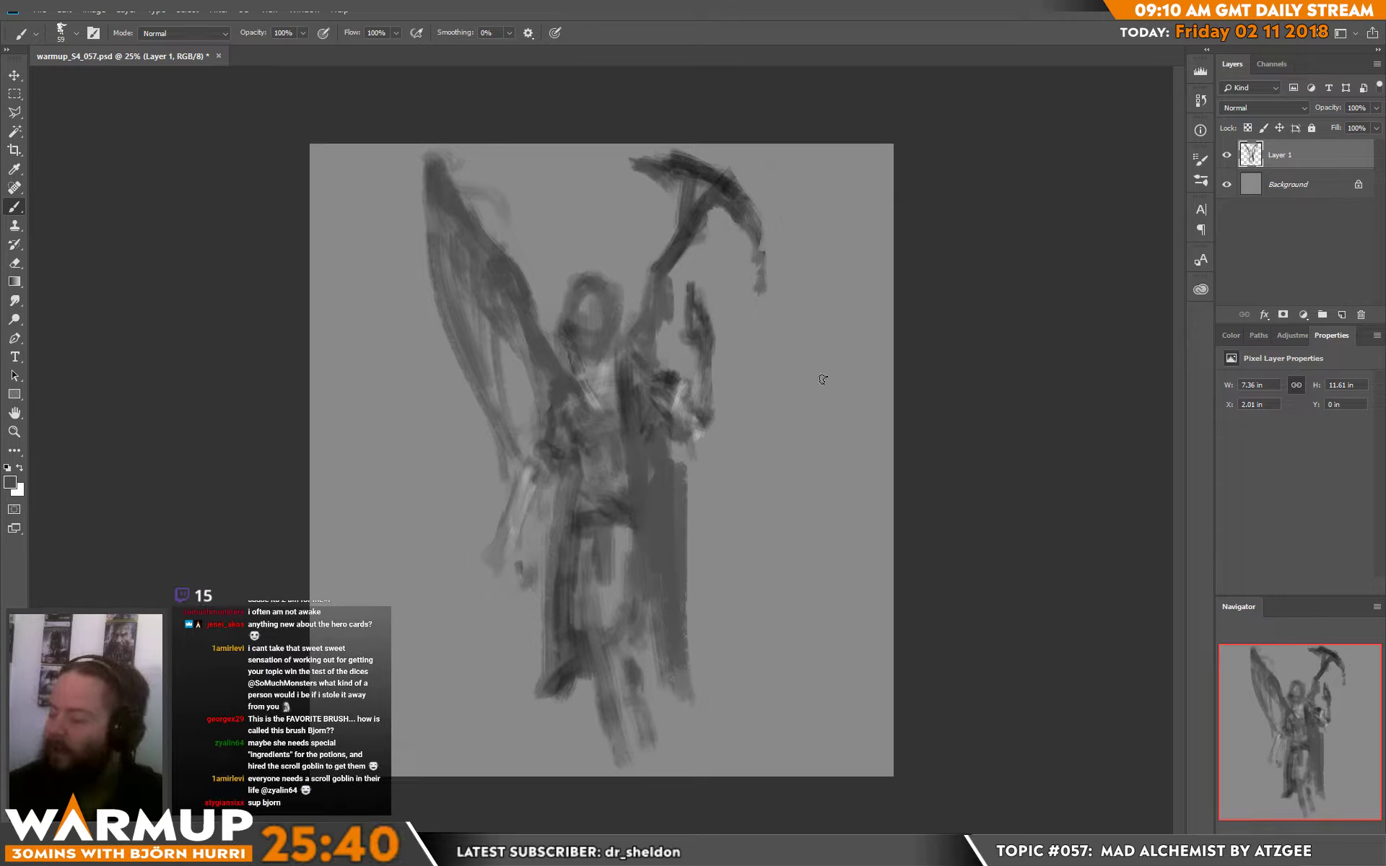
- Enlarge the brush to 100 px and paint black strokes across the waist and down both legs to the feet
right_click(682, 369)
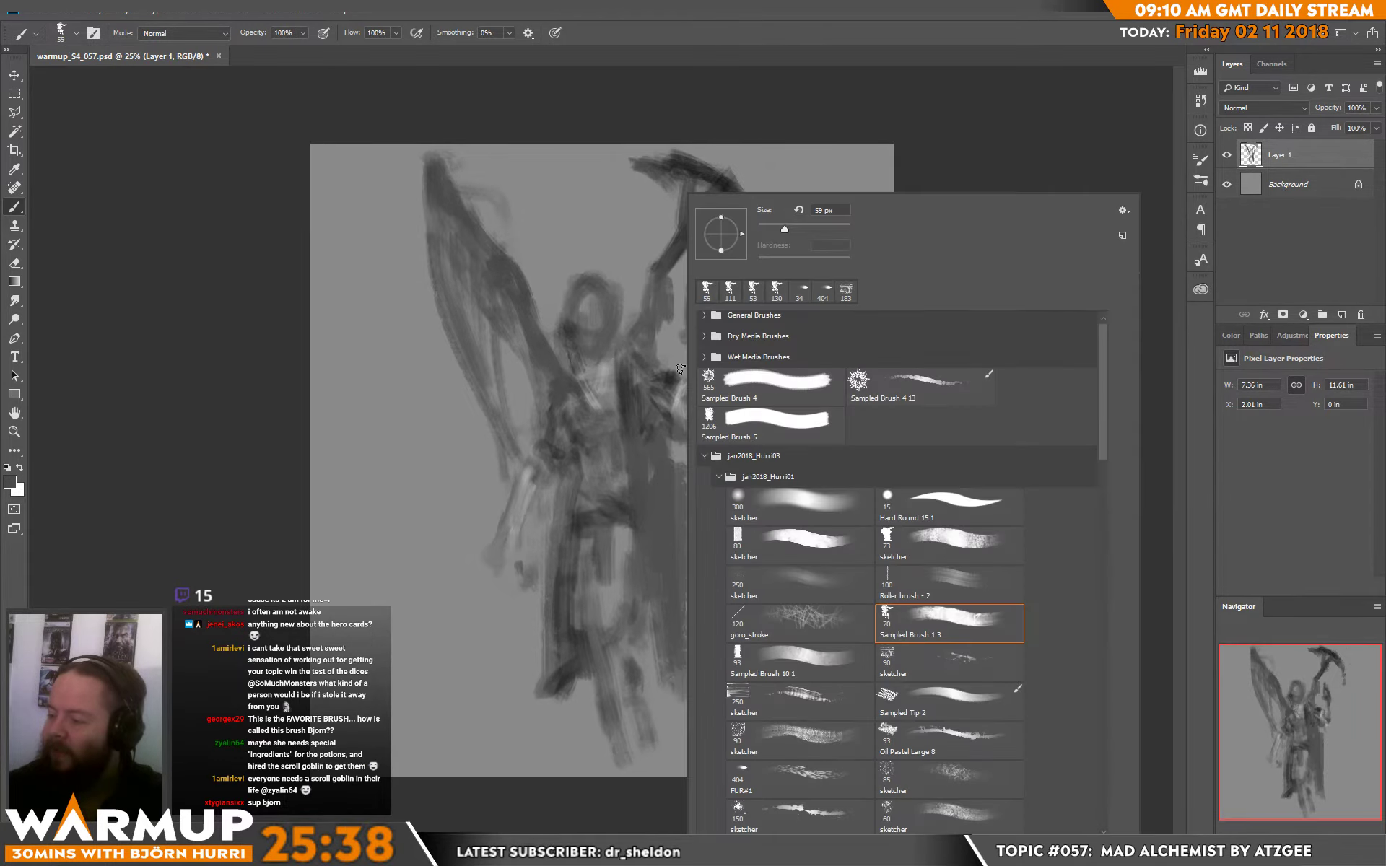
left_click(791, 222)
left_click(635, 415, "alt")
key("d")
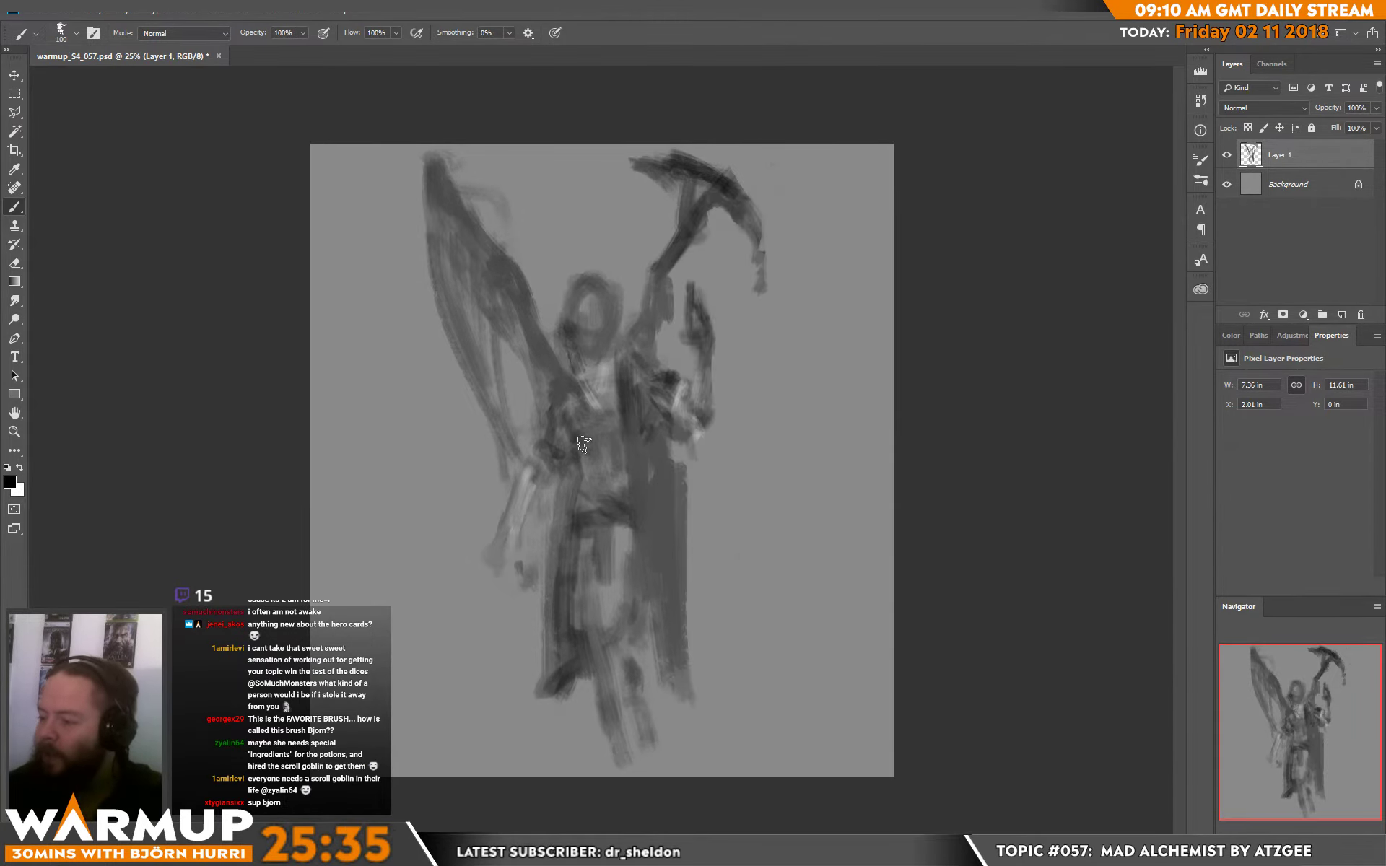
mouse_move(579, 442)
left_mouse_down()
mouse_move(621, 441)
mouse_move(597, 482)
mouse_move(612, 463)
mouse_move(587, 433)
mouse_move(604, 410)
left_mouse_up()
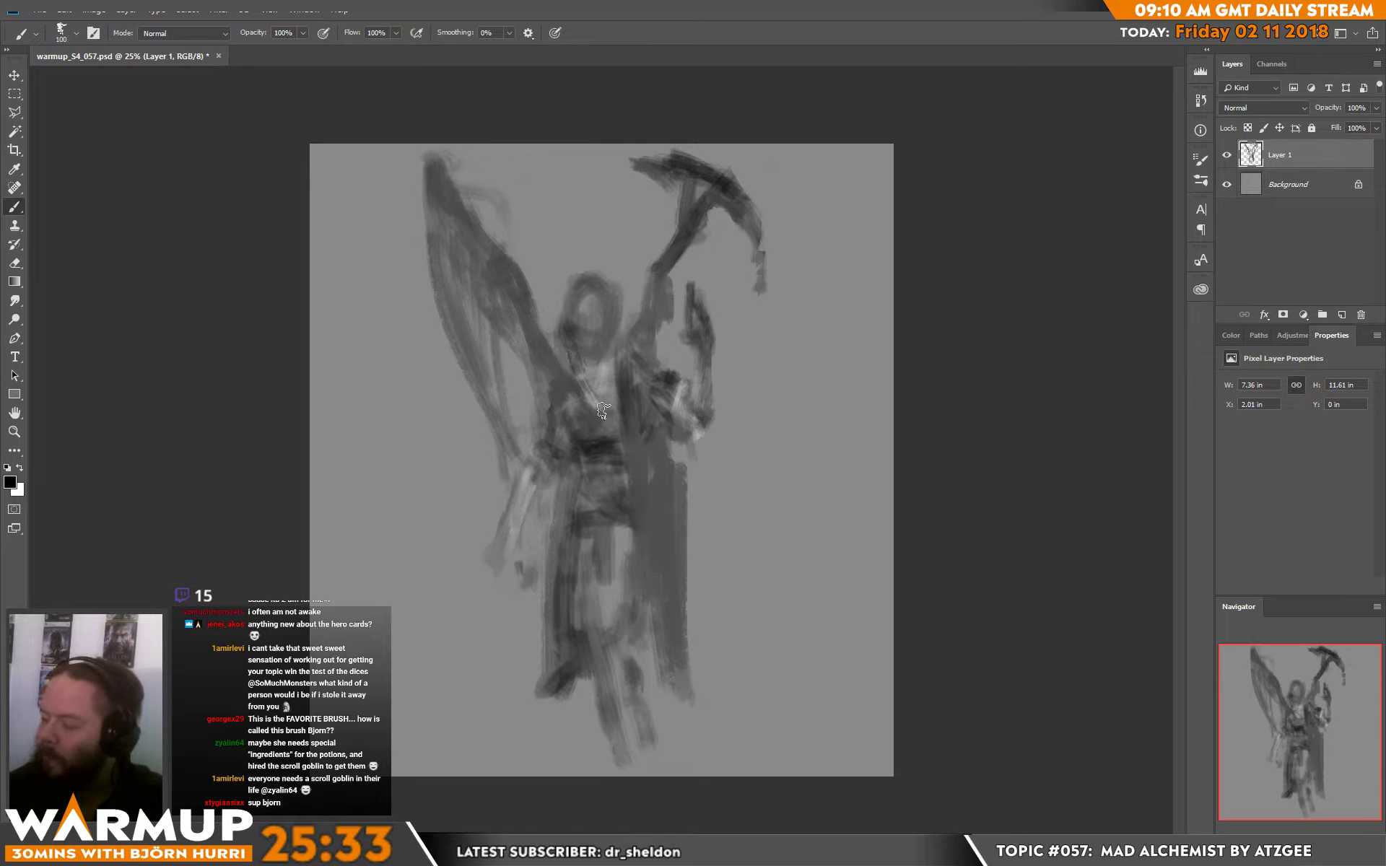
mouse_move(579, 505)
left_mouse_down()
mouse_move(596, 535)
mouse_move(632, 530)
mouse_move(605, 568)
mouse_move(615, 625)
left_mouse_up()
left_click_drag(618, 536, 647, 761)
mouse_move(574, 588)
left_mouse_down()
mouse_move(590, 730)
mouse_move(617, 764)
left_mouse_up()
mouse_move(573, 650)
left_mouse_down()
mouse_move(589, 695)
mouse_move(659, 768)
left_mouse_up()
- Darken both sides of the long coat with vertical strokes, sampling a dark grey from the coat
mouse_move(644, 571)
left_mouse_down()
mouse_move(659, 645)
mouse_move(680, 683)
left_mouse_up()
left_click_drag(638, 372, 662, 556)
left_click(637, 469, "alt")
left_click_drag(665, 487, 670, 613)
left_click_drag(553, 484, 543, 623)
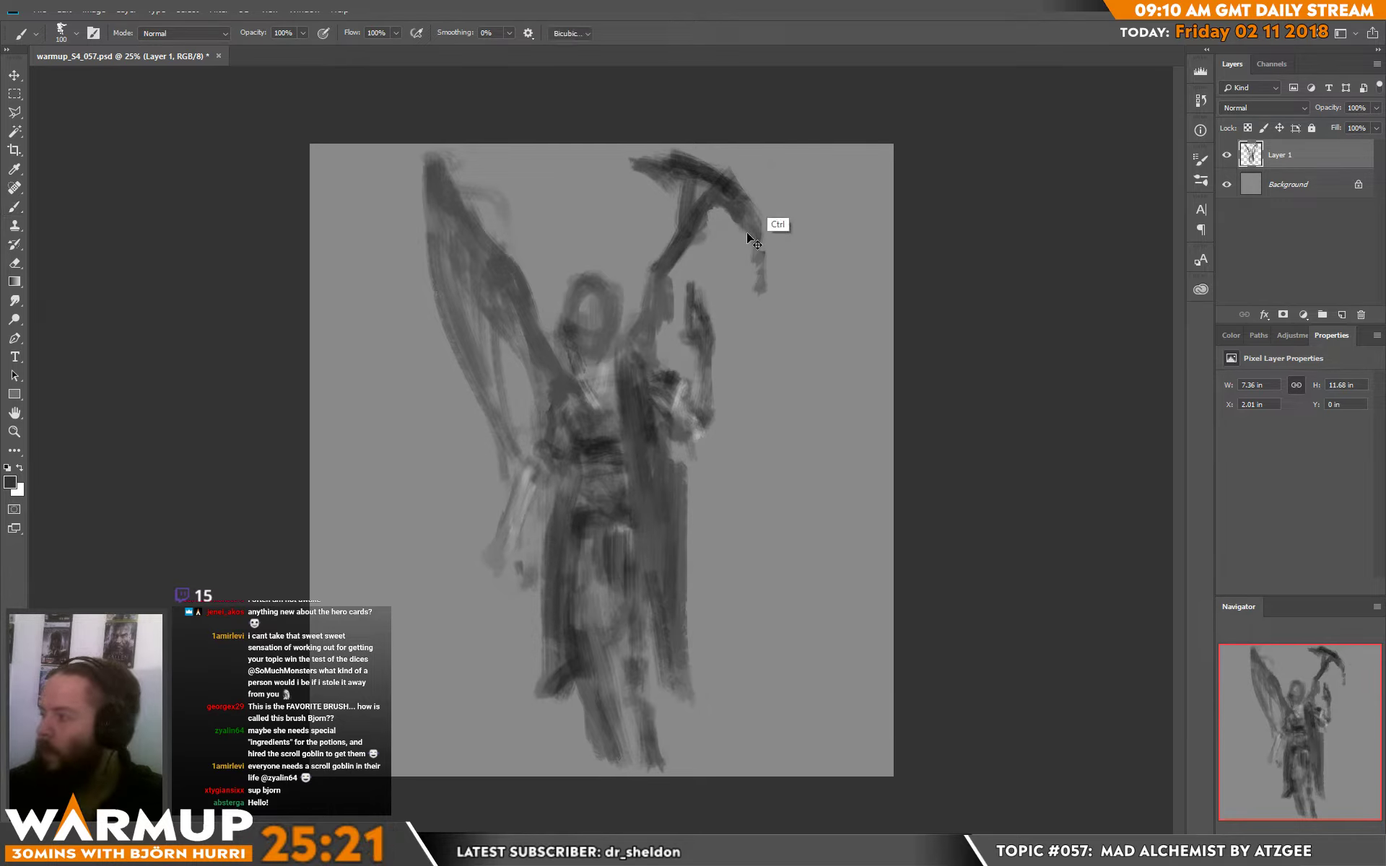
- Scale the figure layer to 85.82%, move it up on the canvas, and extend the lower legs down to a foot
key("ctrl+t")
left_click_drag(818, 145, 802, 193)
mouse_move(673, 393)
left_mouse_down()
mouse_move(657, 336)
mouse_move(656, 348)
left_mouse_up()
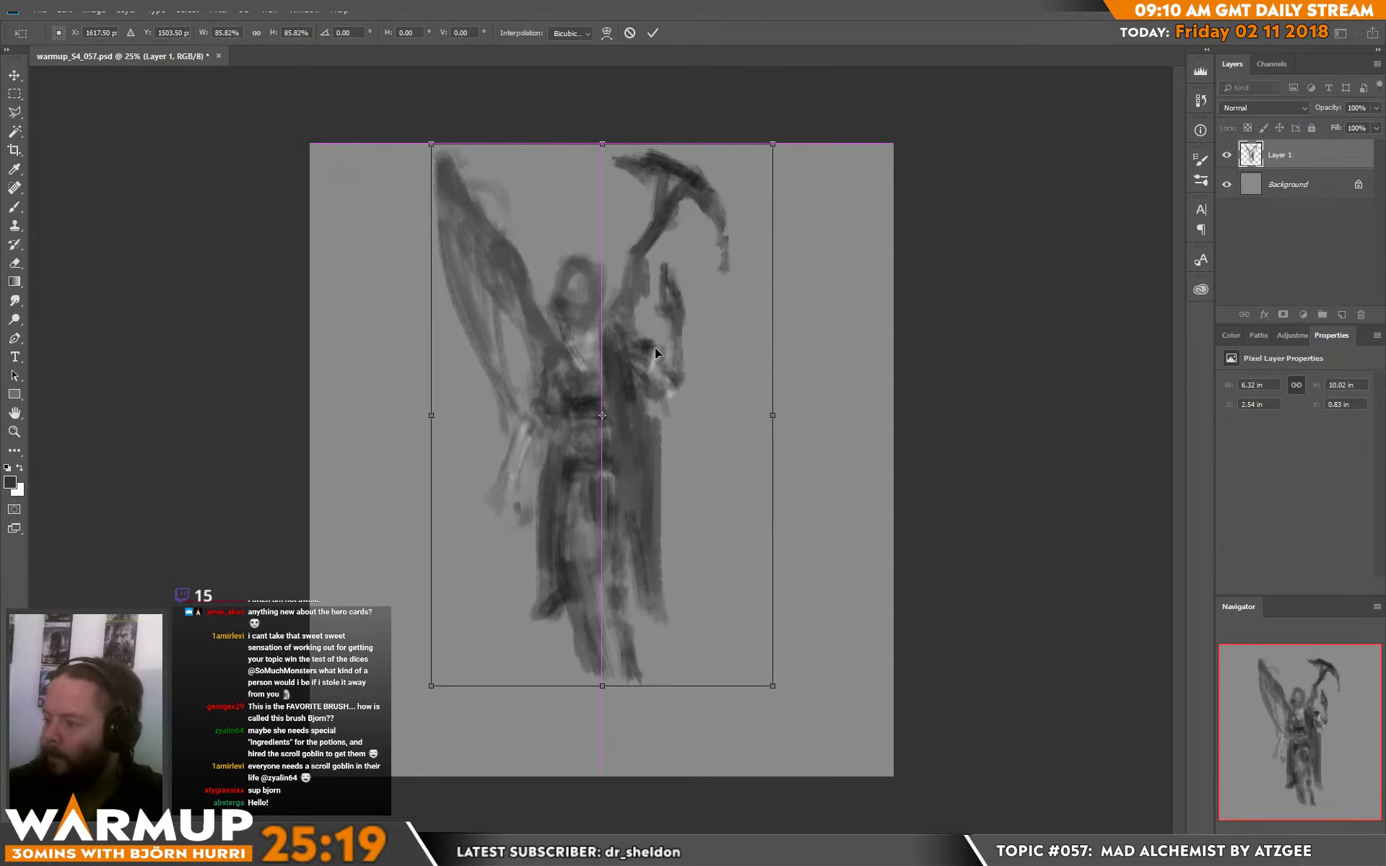
key("Return")
key("b")
mouse_move(592, 663)
left_mouse_down()
mouse_move(609, 688)
mouse_move(624, 681)
mouse_move(617, 760)
left_mouse_up()
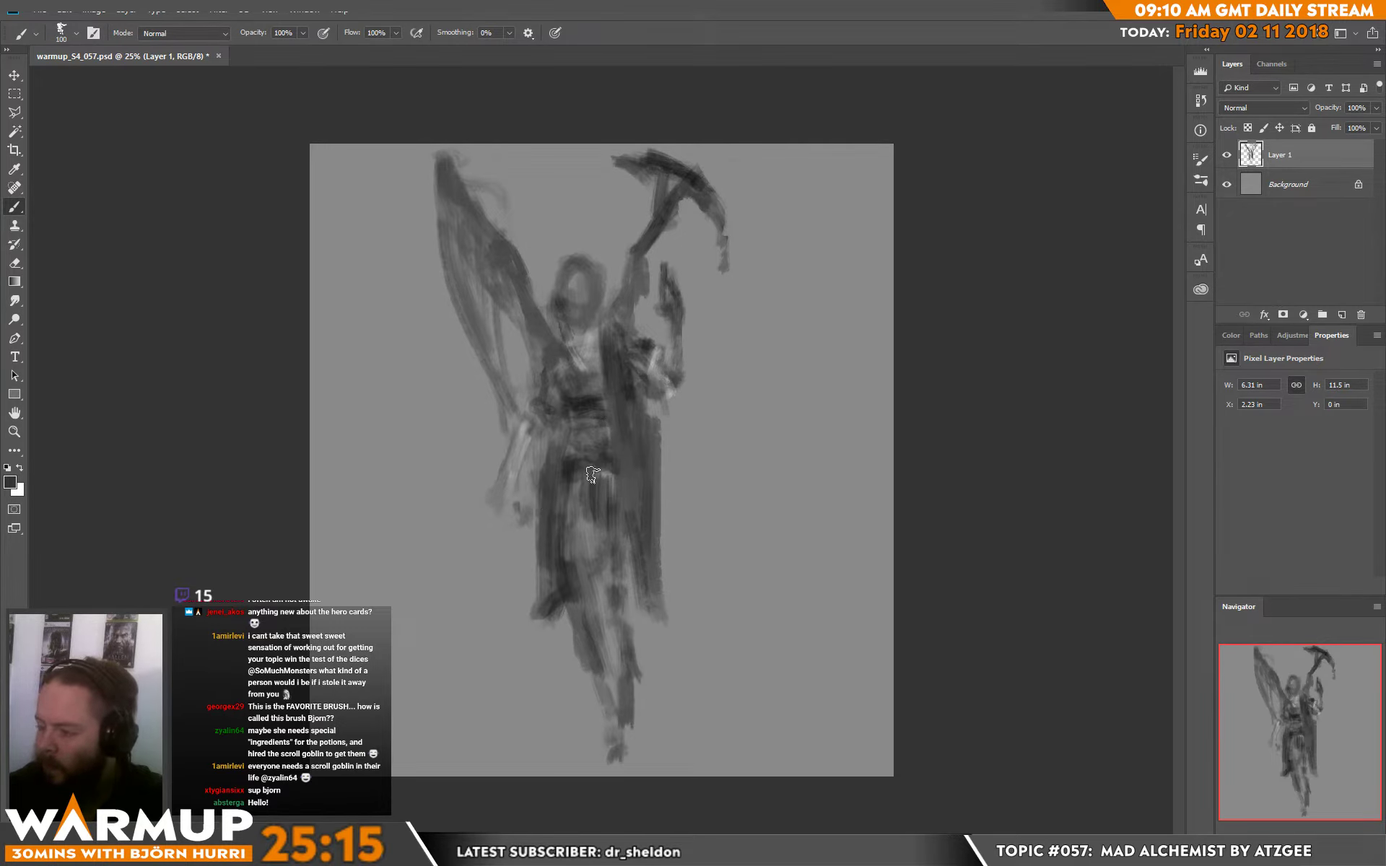
- With the brush at 51 px, sketch the lowered hand's fingers and a hanging bucket, and undo the bucket strokes
right_click(603, 442)
left_click(661, 282)
mouse_move(490, 494)
left_mouse_down()
mouse_move(496, 540)
mouse_move(519, 555)
mouse_move(482, 550)
mouse_move(497, 602)
mouse_move(527, 588)
mouse_move(526, 574)
mouse_move(498, 577)
mouse_move(523, 574)
left_mouse_up()
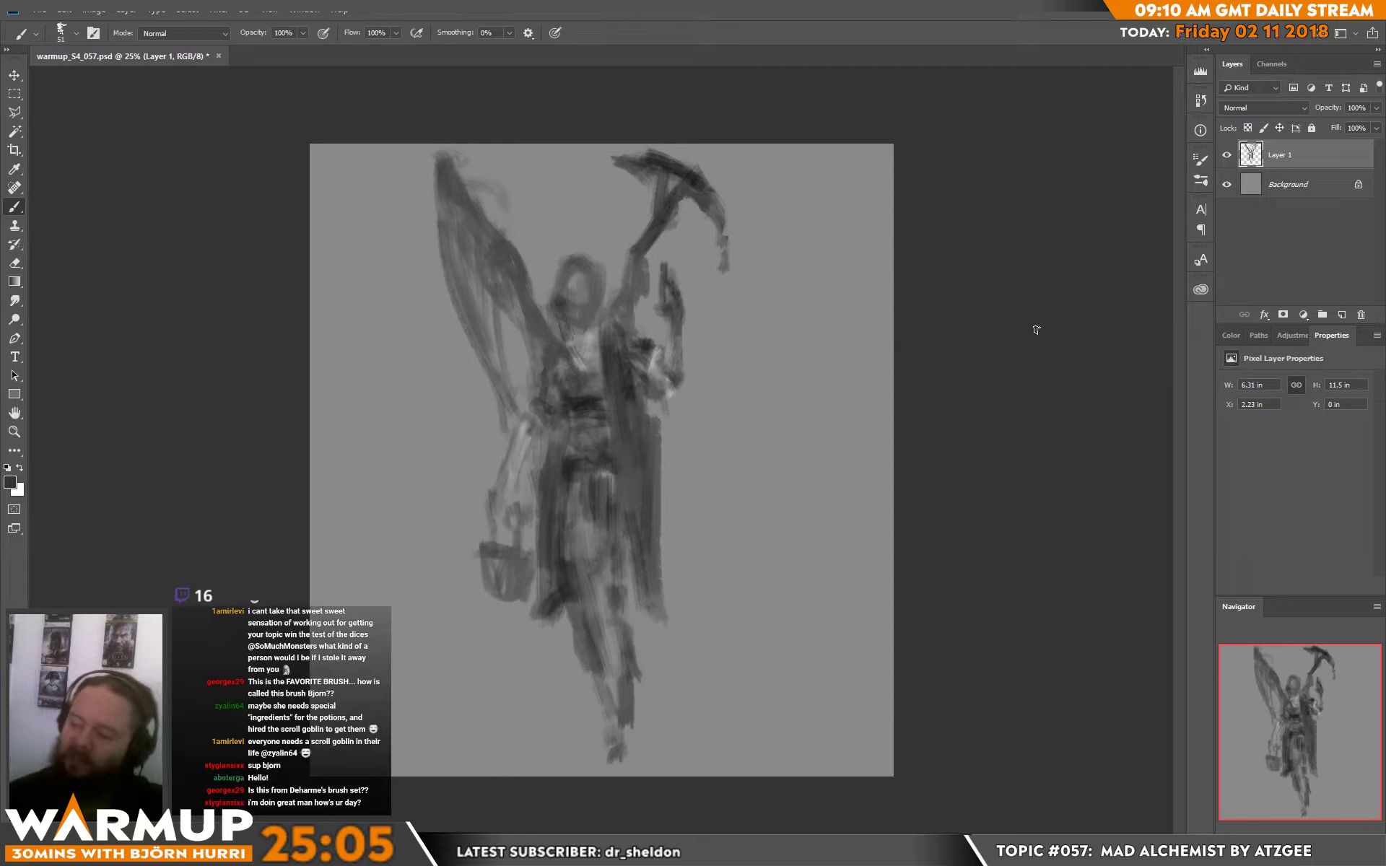
key("ctrl+alt+z")
key("ctrl+alt+z")
key("ctrl+alt+z")
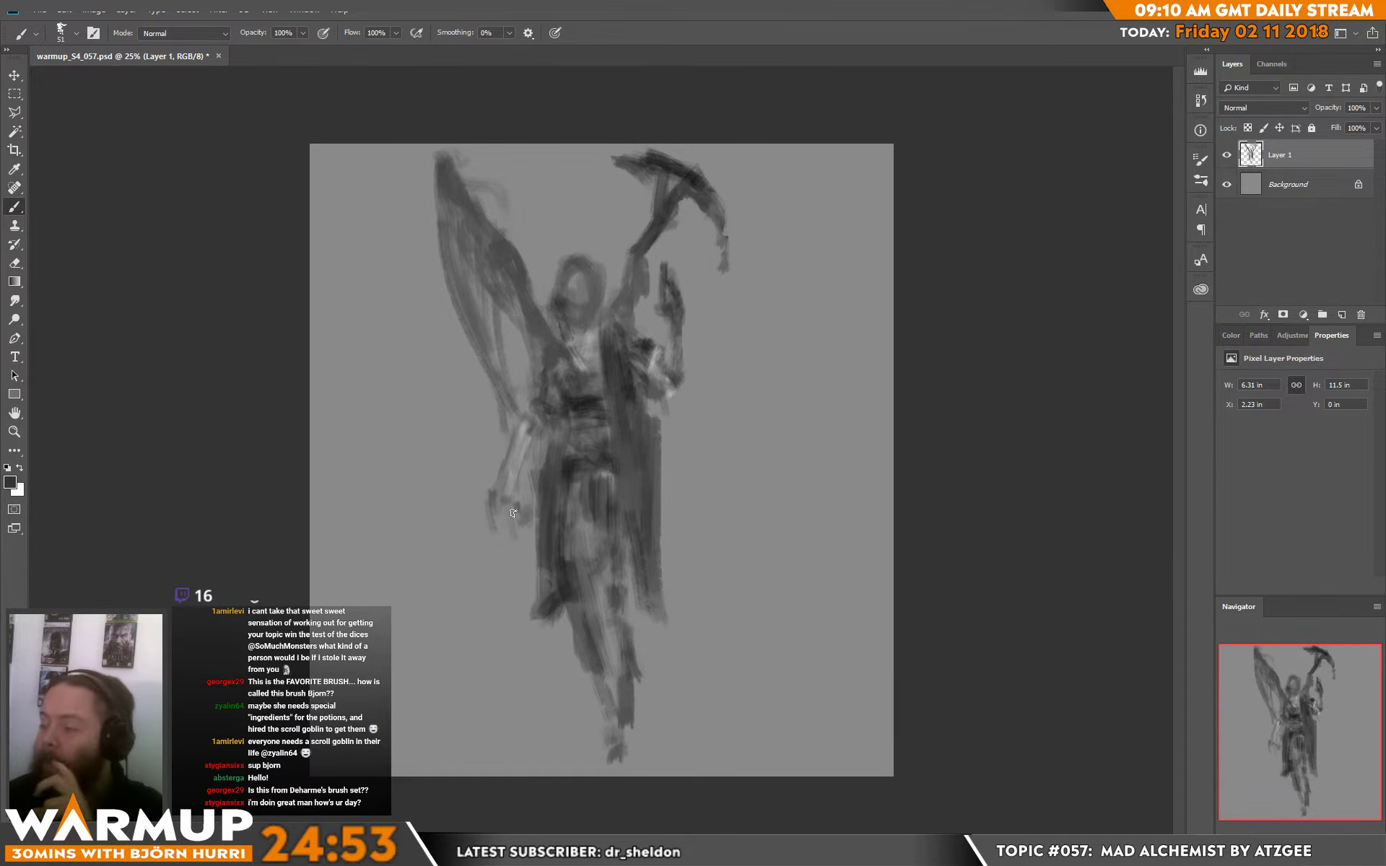
right_click(653, 282)
mouse_move(1057, 374)
left_mouse_down()
mouse_move(1085, 671)
mouse_move(1063, 392)
mouse_move(981, 206)
left_mouse_up()
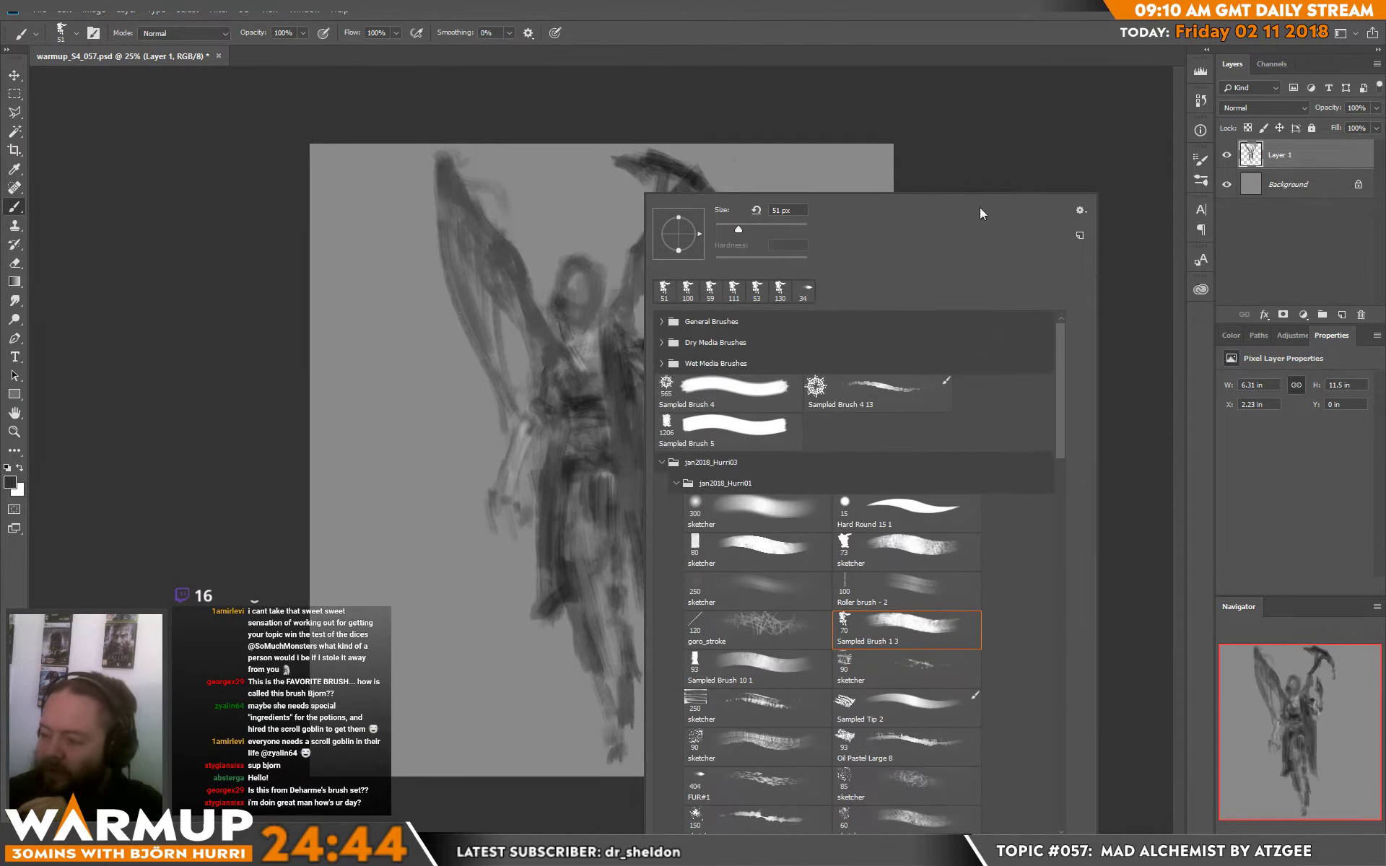
left_click(980, 130)
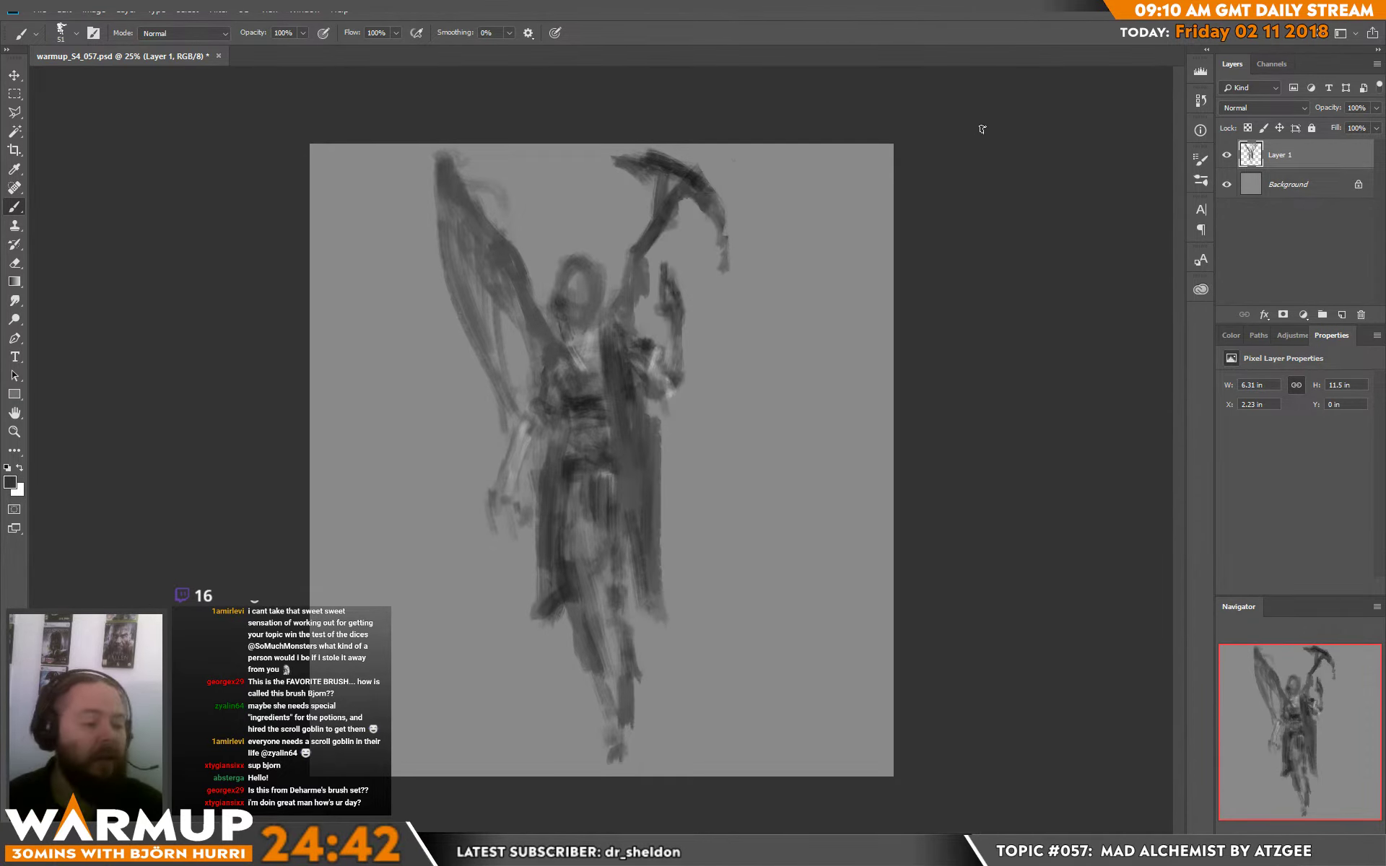
- Try a 275 px brush dab on the empty canvas beside the figure and undo it
right_click(488, 419)
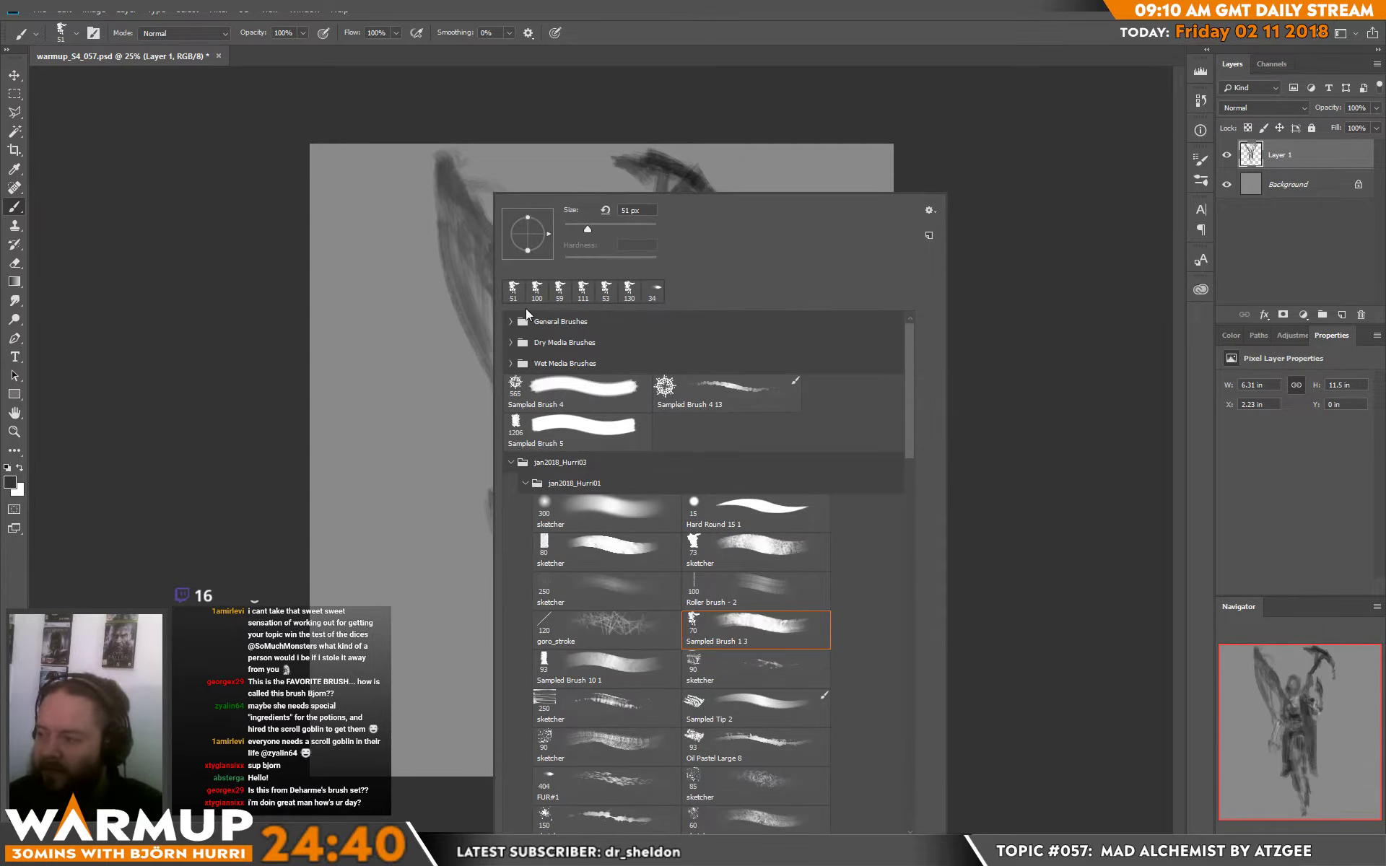
left_click_drag(588, 229, 635, 227)
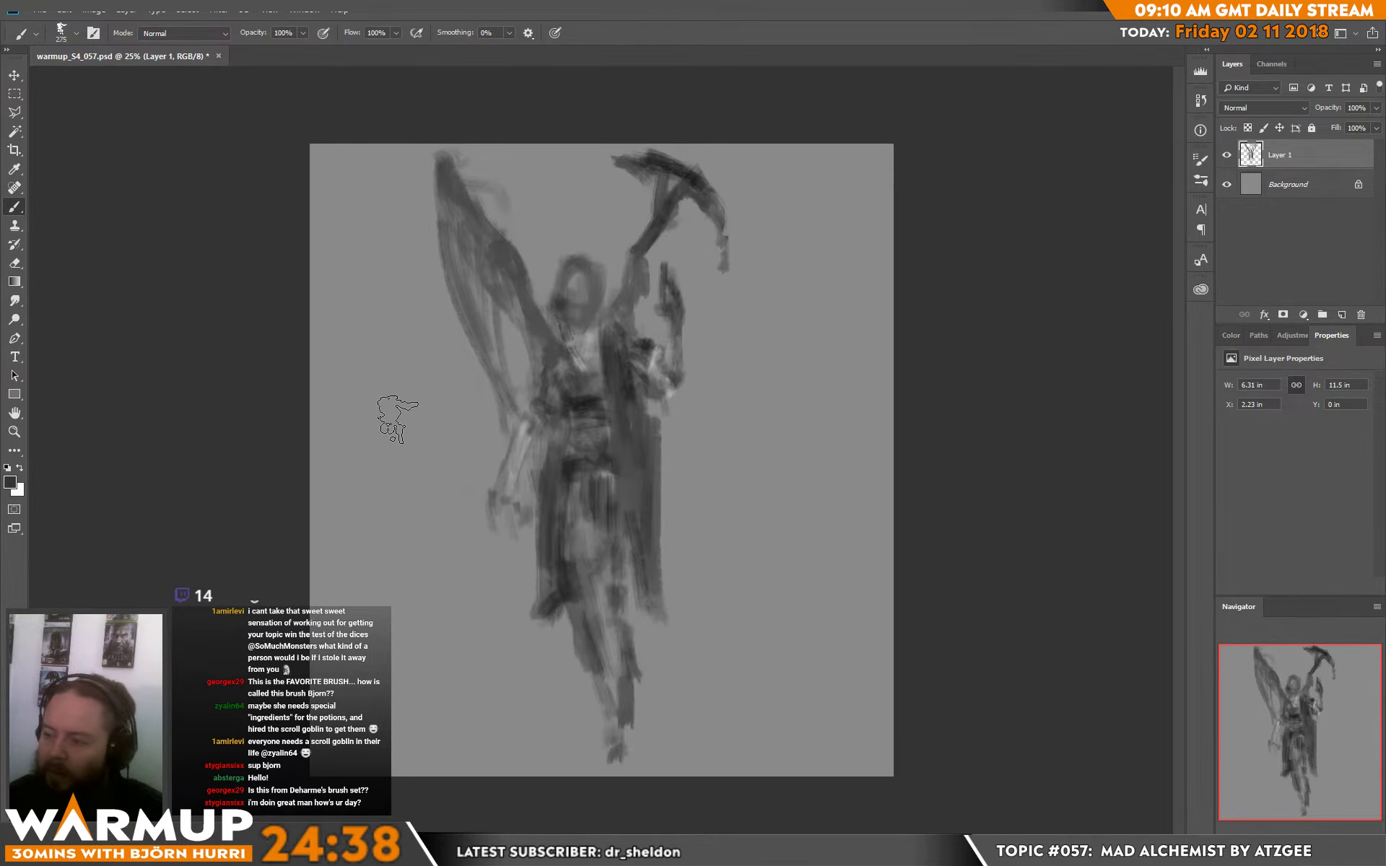
left_click_drag(396, 423, 405, 429)
key("ctrl+z")
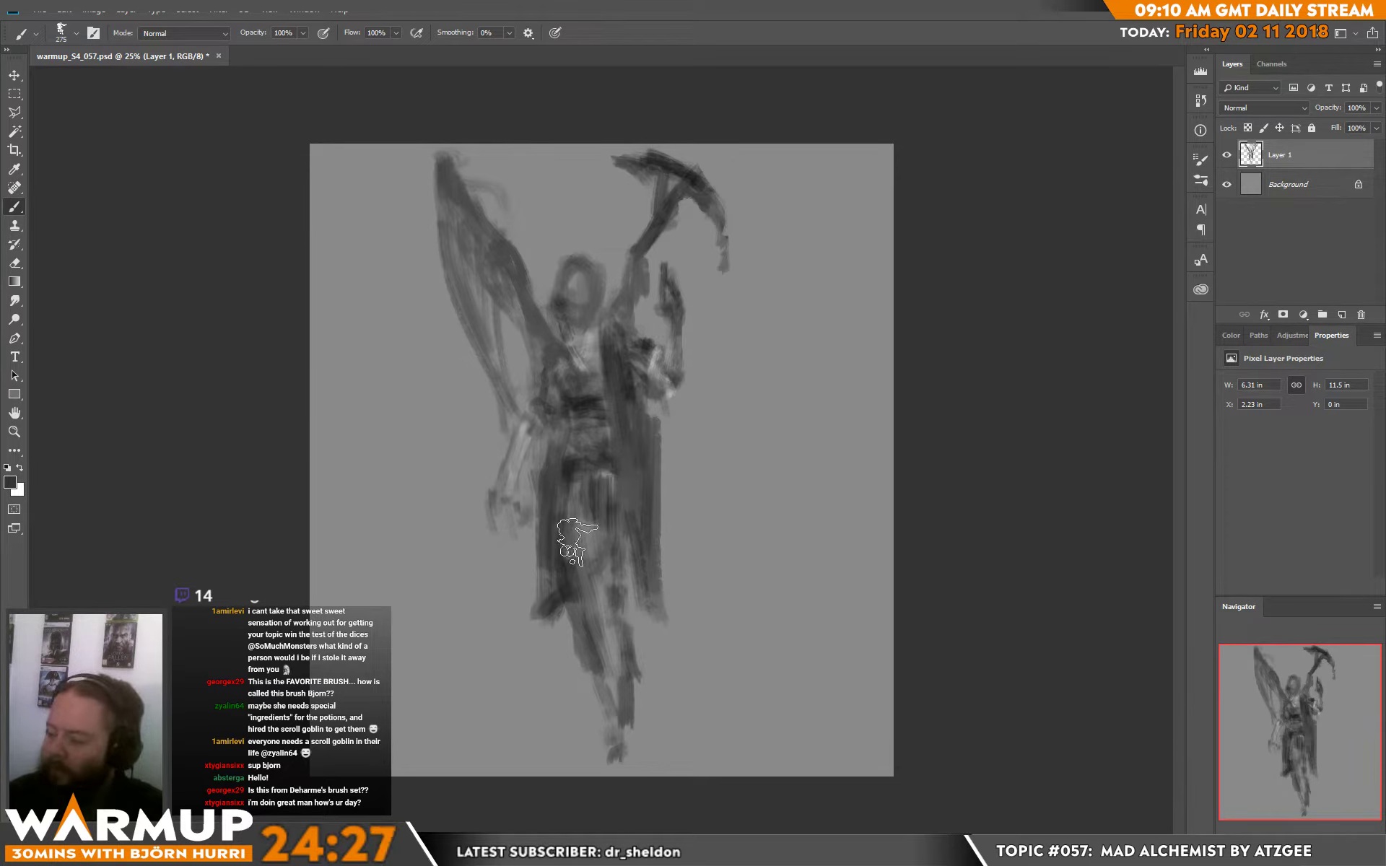
- With the brush at 83 px, fill the area between the coat sides and the thighs with dark grey sampled at the hips
right_click(630, 475)
left_click(749, 229)
left_click(577, 466, "alt")
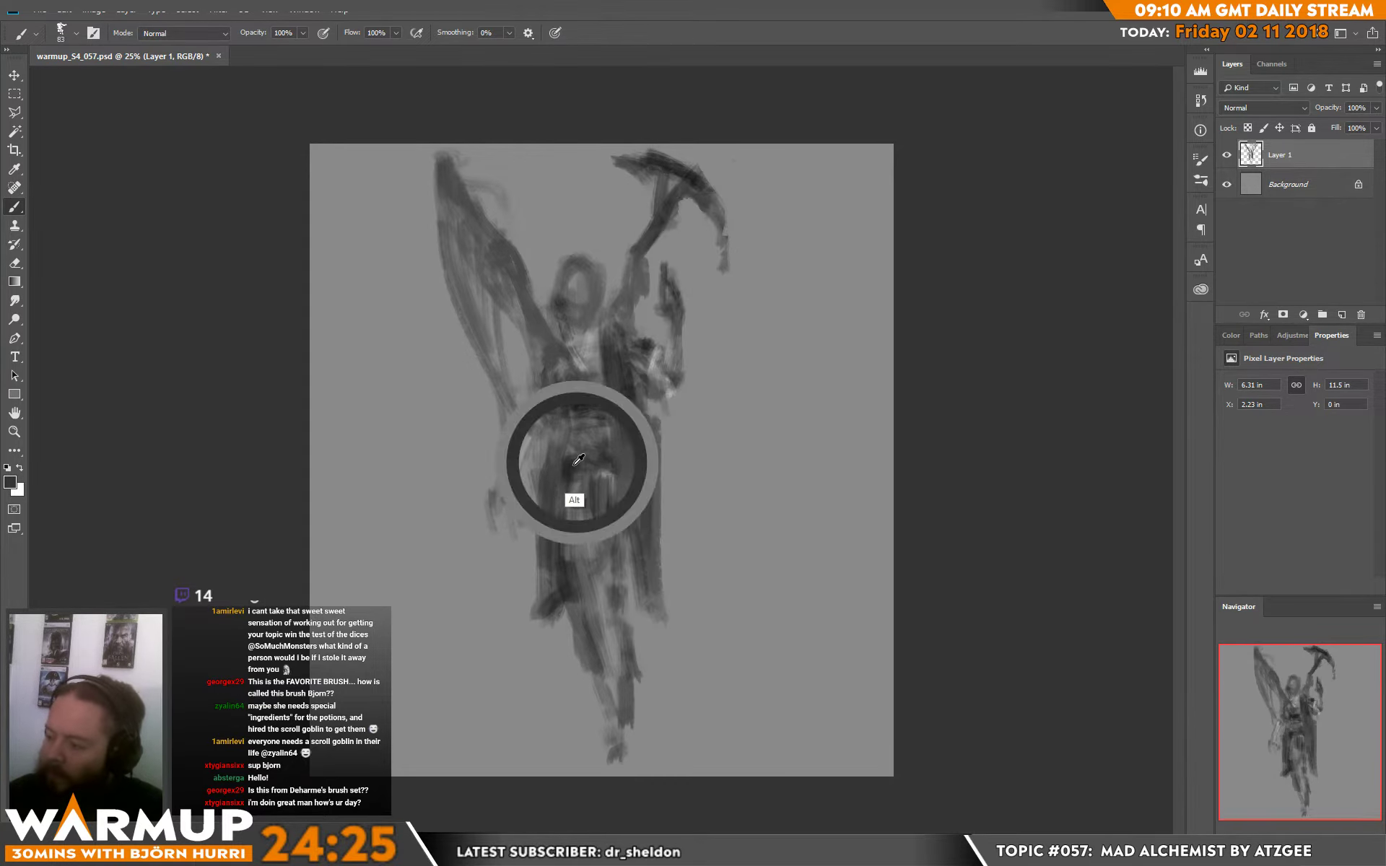
mouse_move(574, 541)
left_mouse_down()
mouse_move(578, 471)
mouse_move(588, 549)
left_mouse_up()
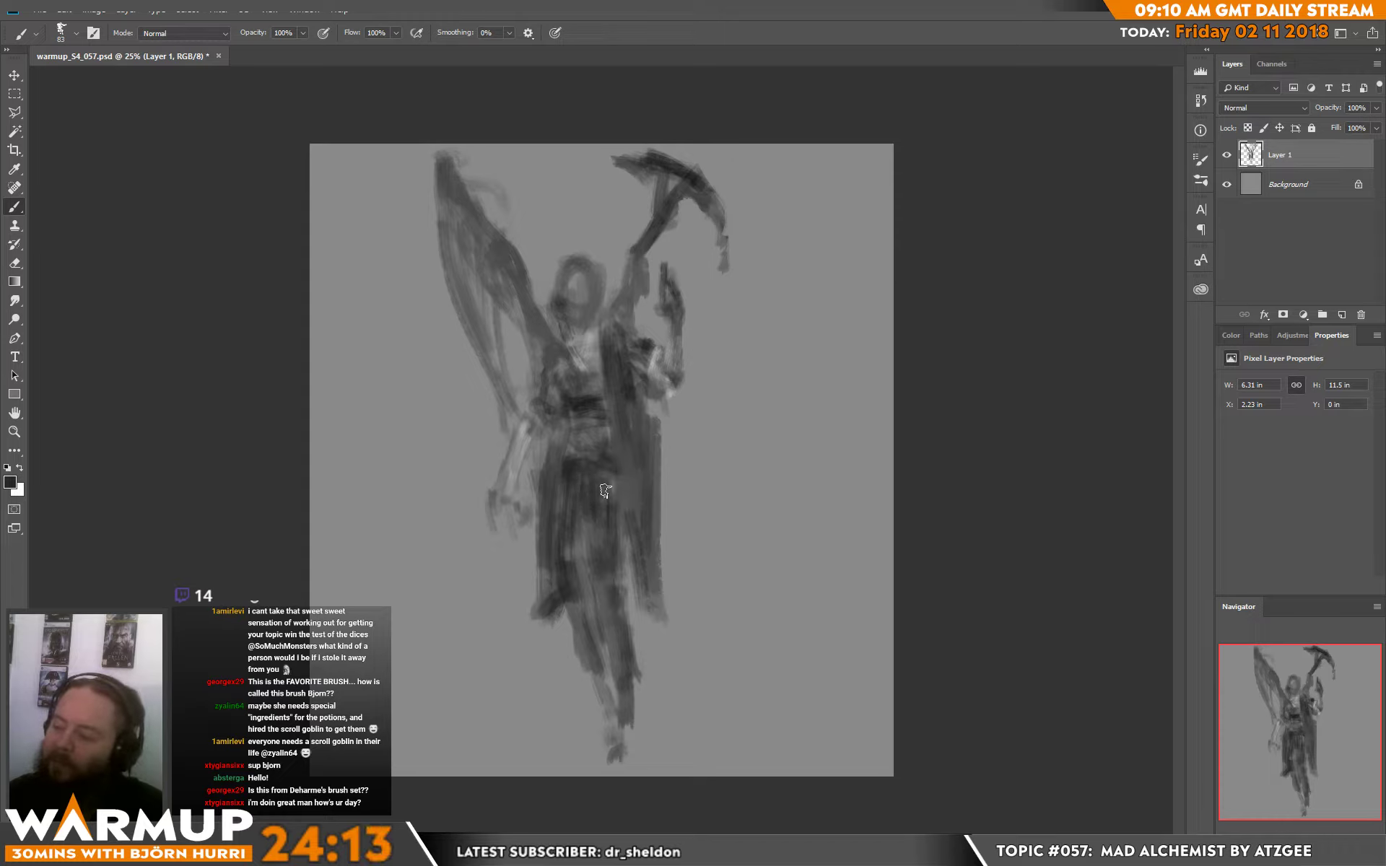
- Reduce the brush to 47 px and darken the waist and chest with dark grey sampled from the coat
right_click(638, 455)
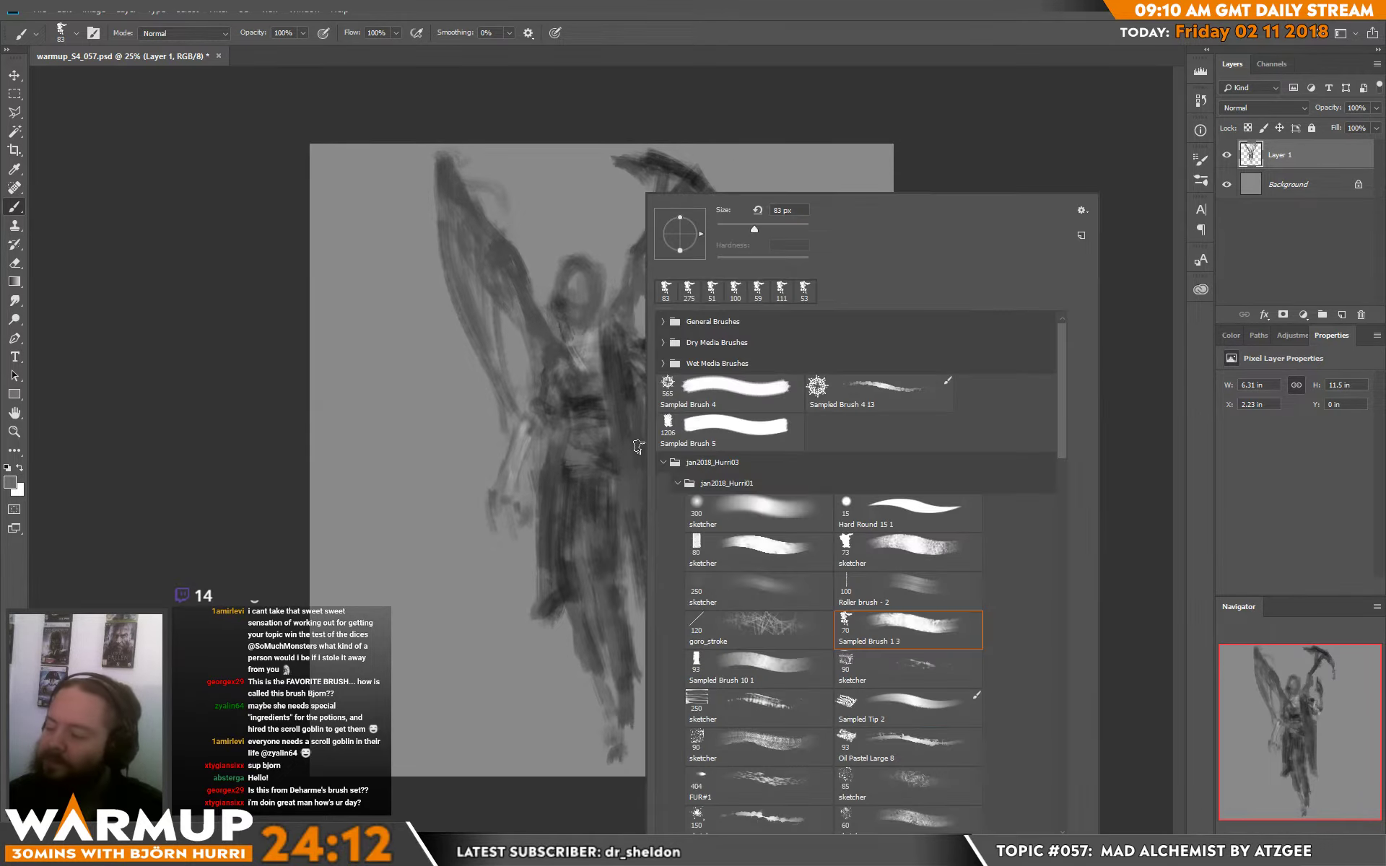
left_click_drag(751, 225, 741, 226)
left_click(566, 513, "alt")
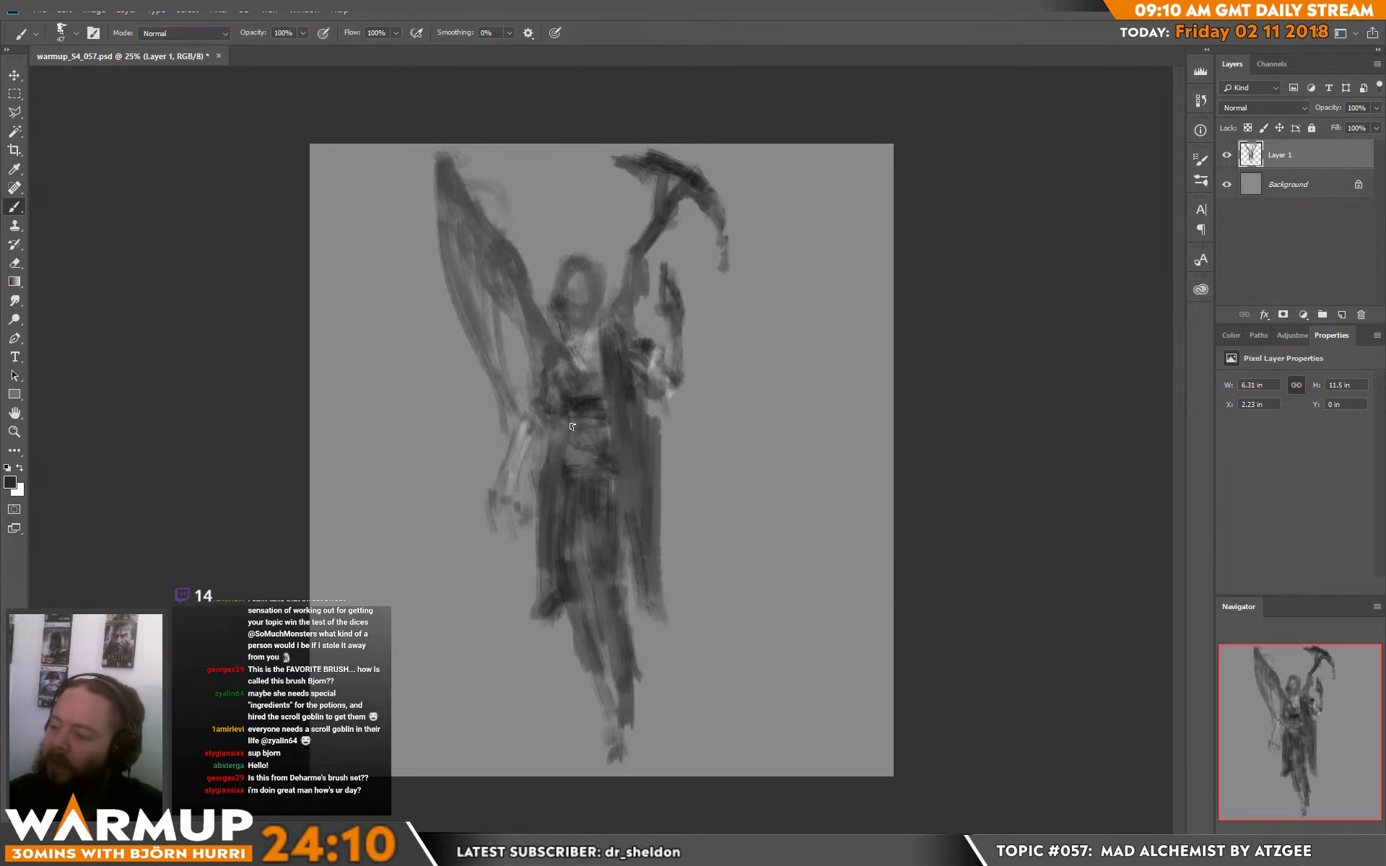
left_click_drag(574, 433, 565, 478)
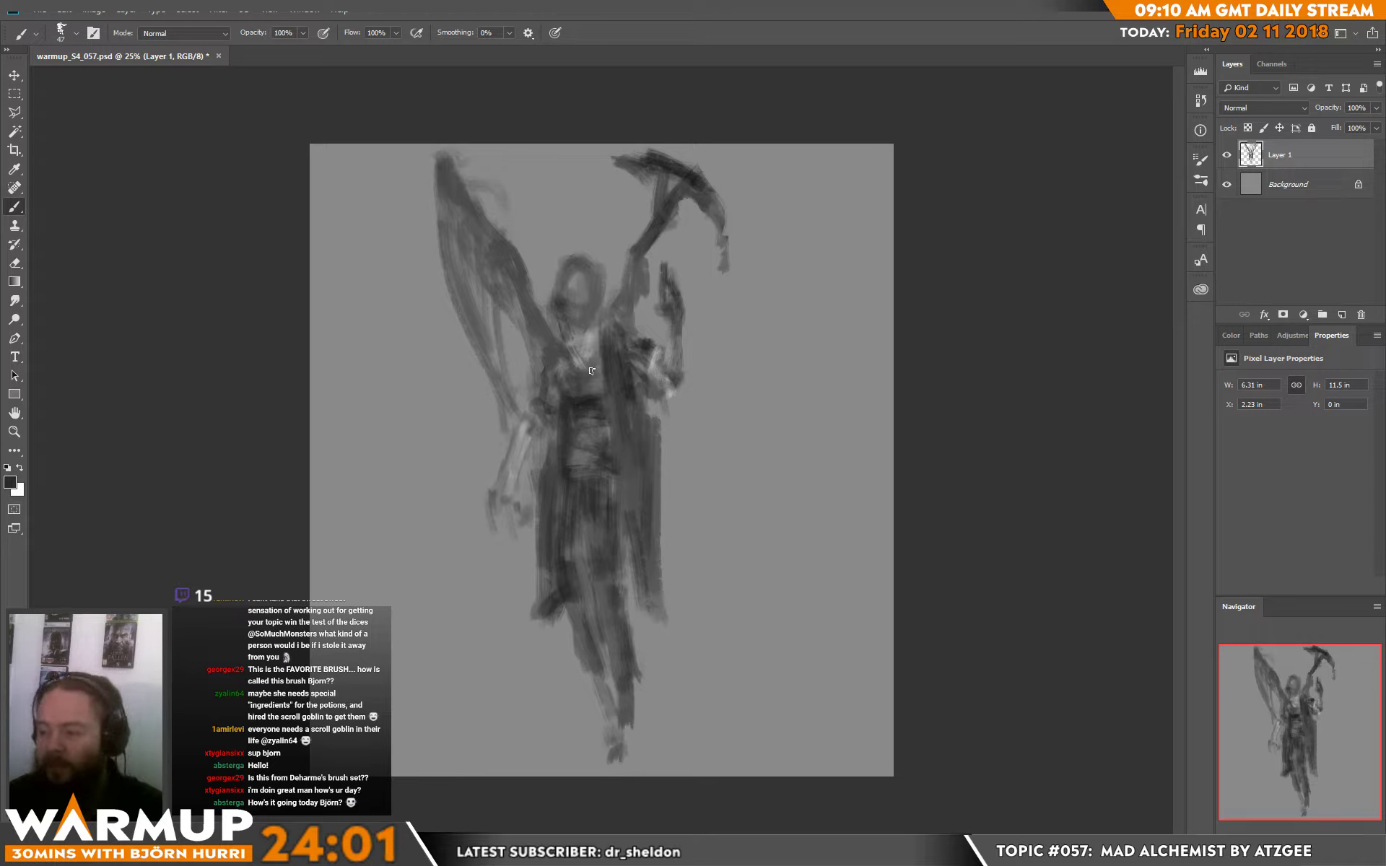
left_click_drag(596, 367, 604, 391)
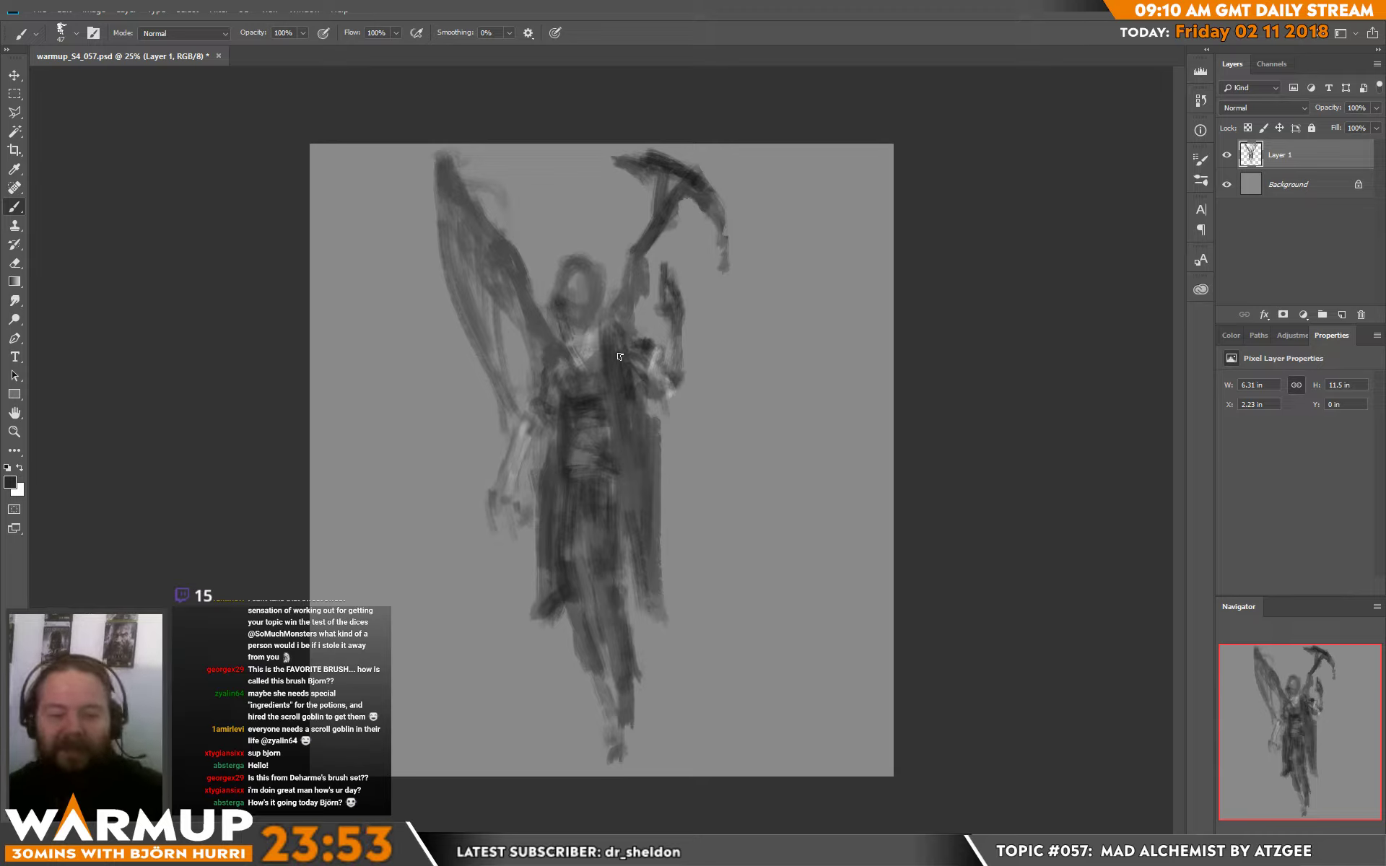
- With the brush at 37 px, darken the hood and neck in black and define the shoulder and collar with sampled greys
key("d")
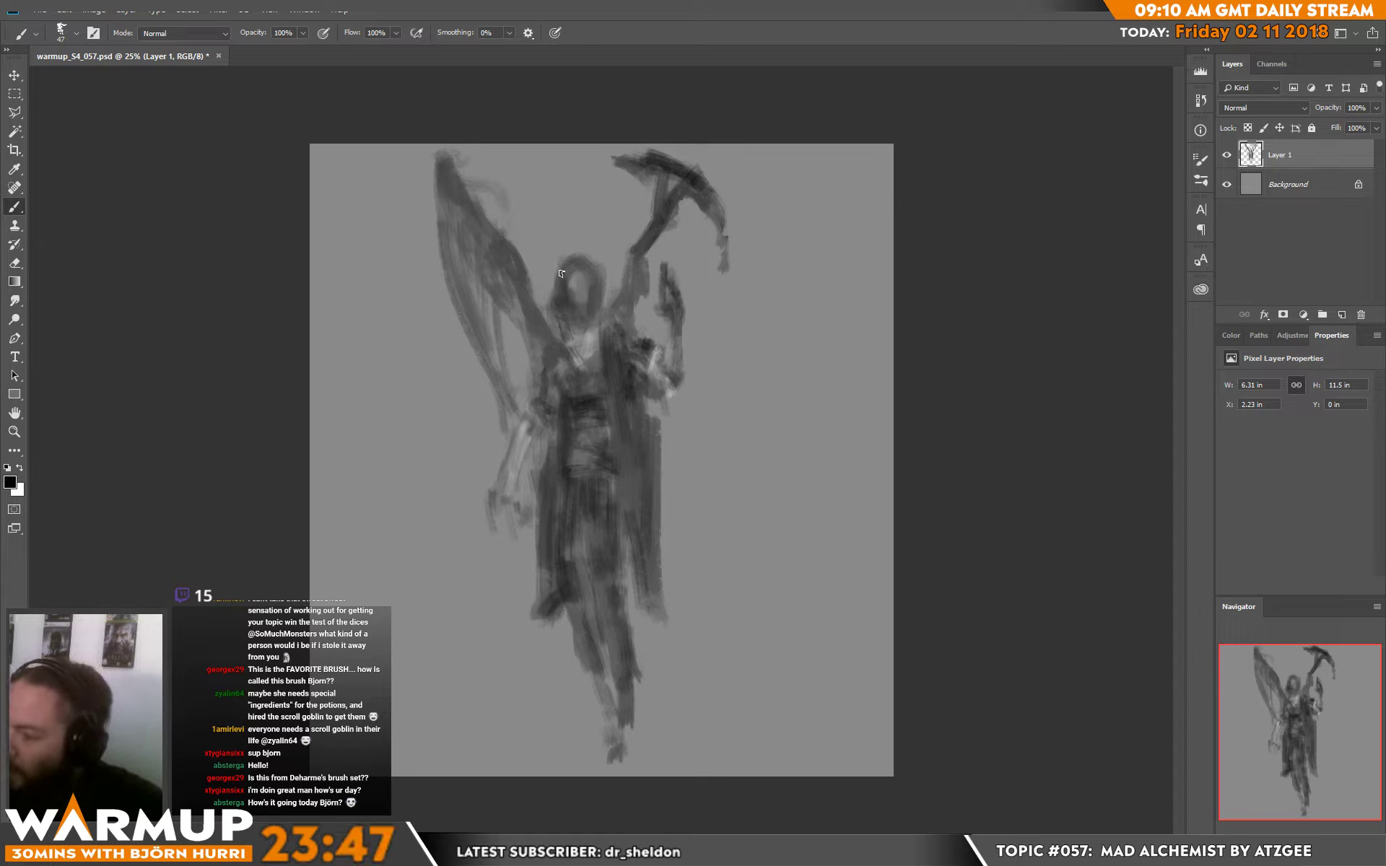
right_click(612, 315)
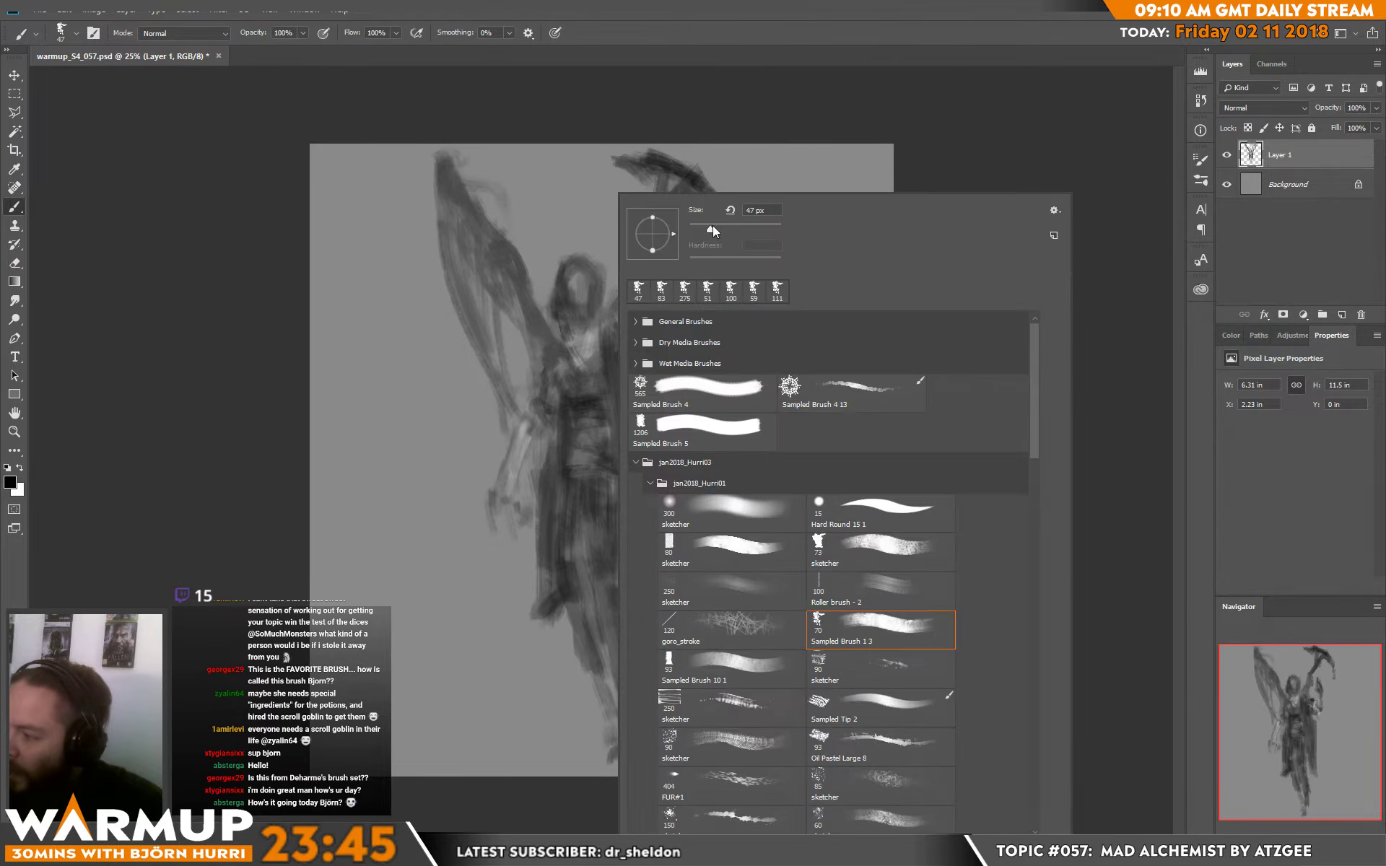
left_click(576, 317)
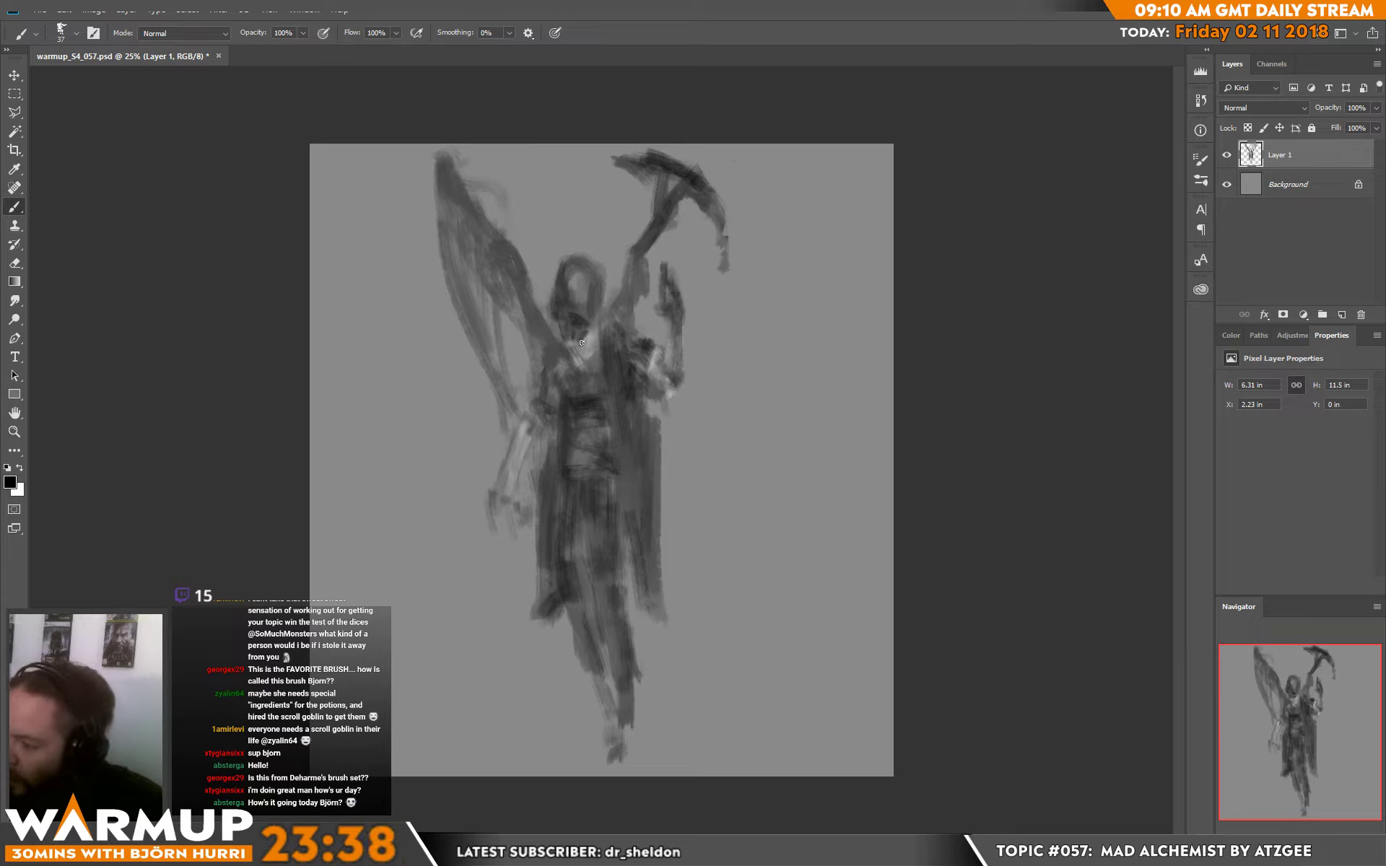
left_click(566, 335, "alt")
left_click(575, 377, "alt")
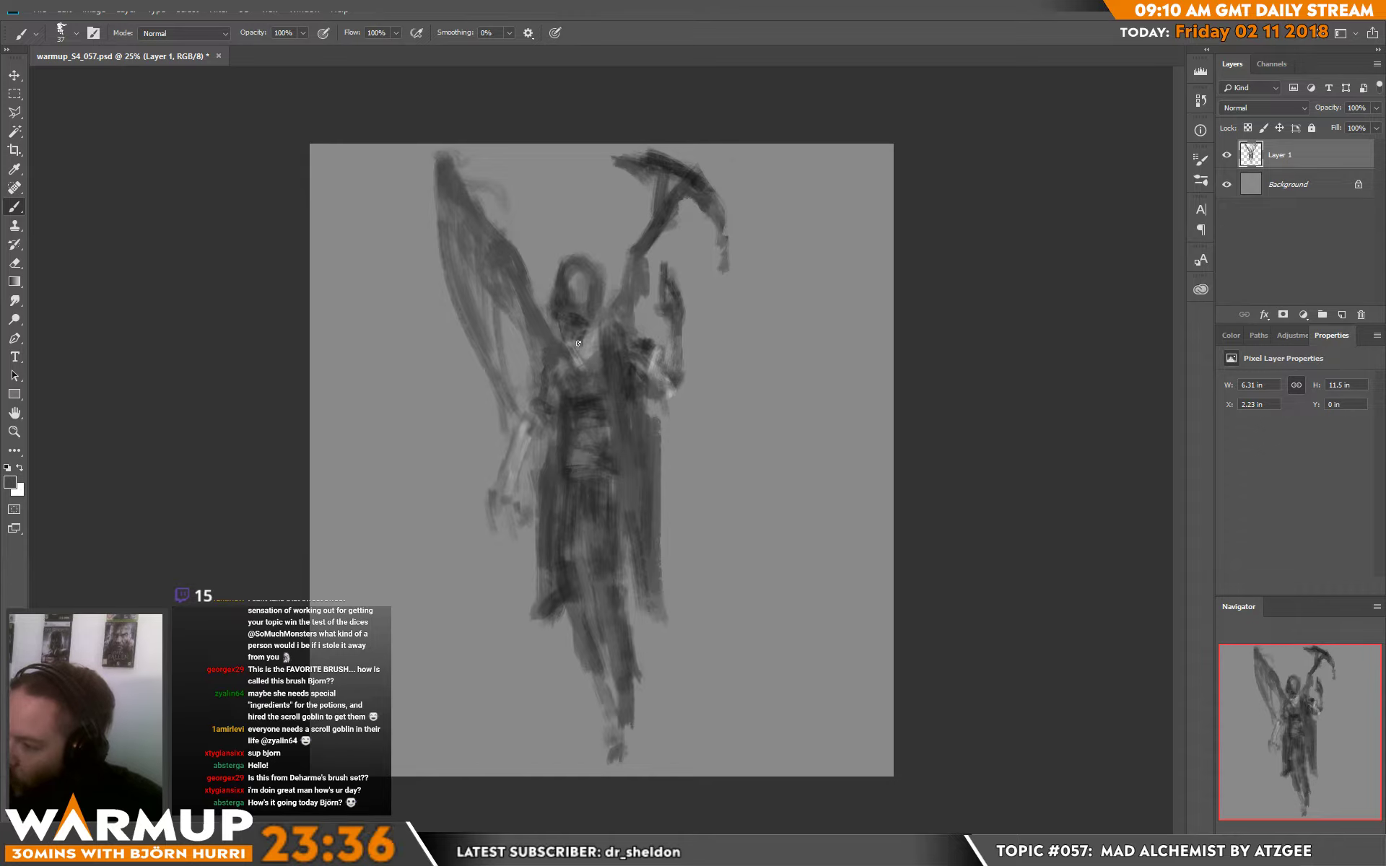
left_click(569, 341, "alt")
left_click(560, 385, "alt")
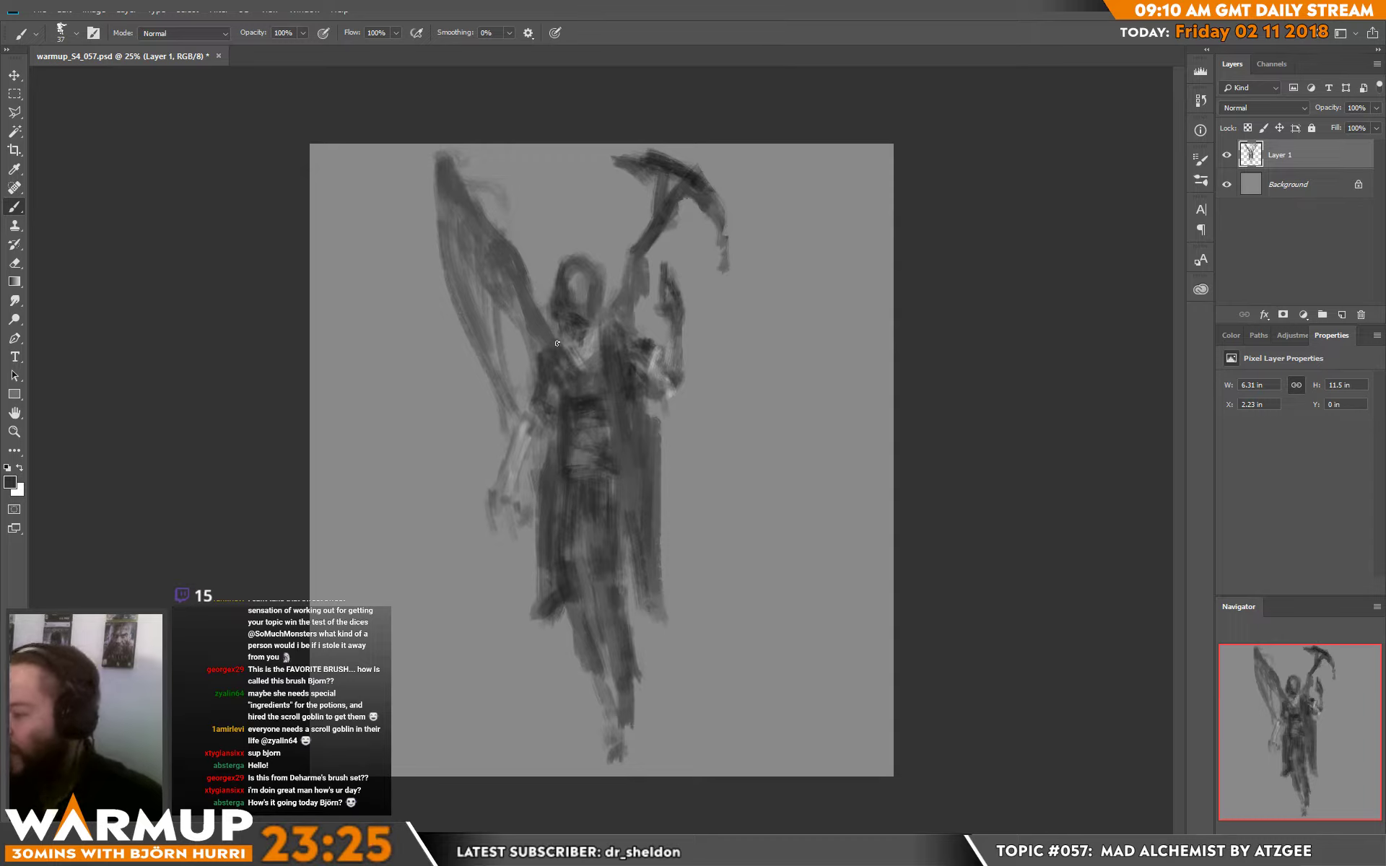
left_click_drag(601, 338, 594, 371)
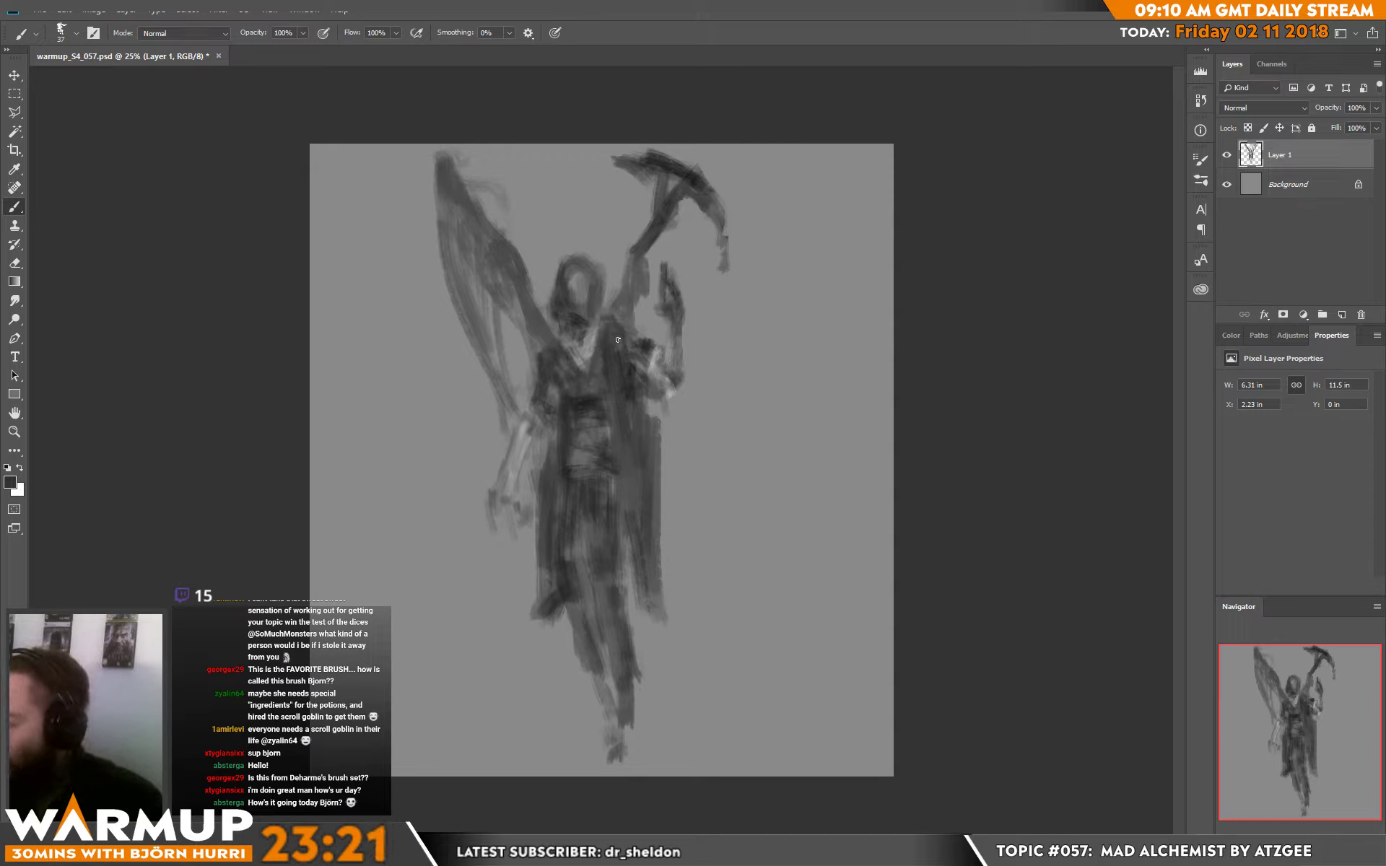
- Paint the edge of the right shoulder in black and blend around it with sampled greys
mouse_move(615, 322)
left_mouse_down()
mouse_move(633, 335)
mouse_move(617, 357)
mouse_move(624, 339)
mouse_move(654, 344)
mouse_move(635, 335)
left_mouse_up()
key("d")
left_click(637, 344, "alt")
left_click(655, 334, "alt")
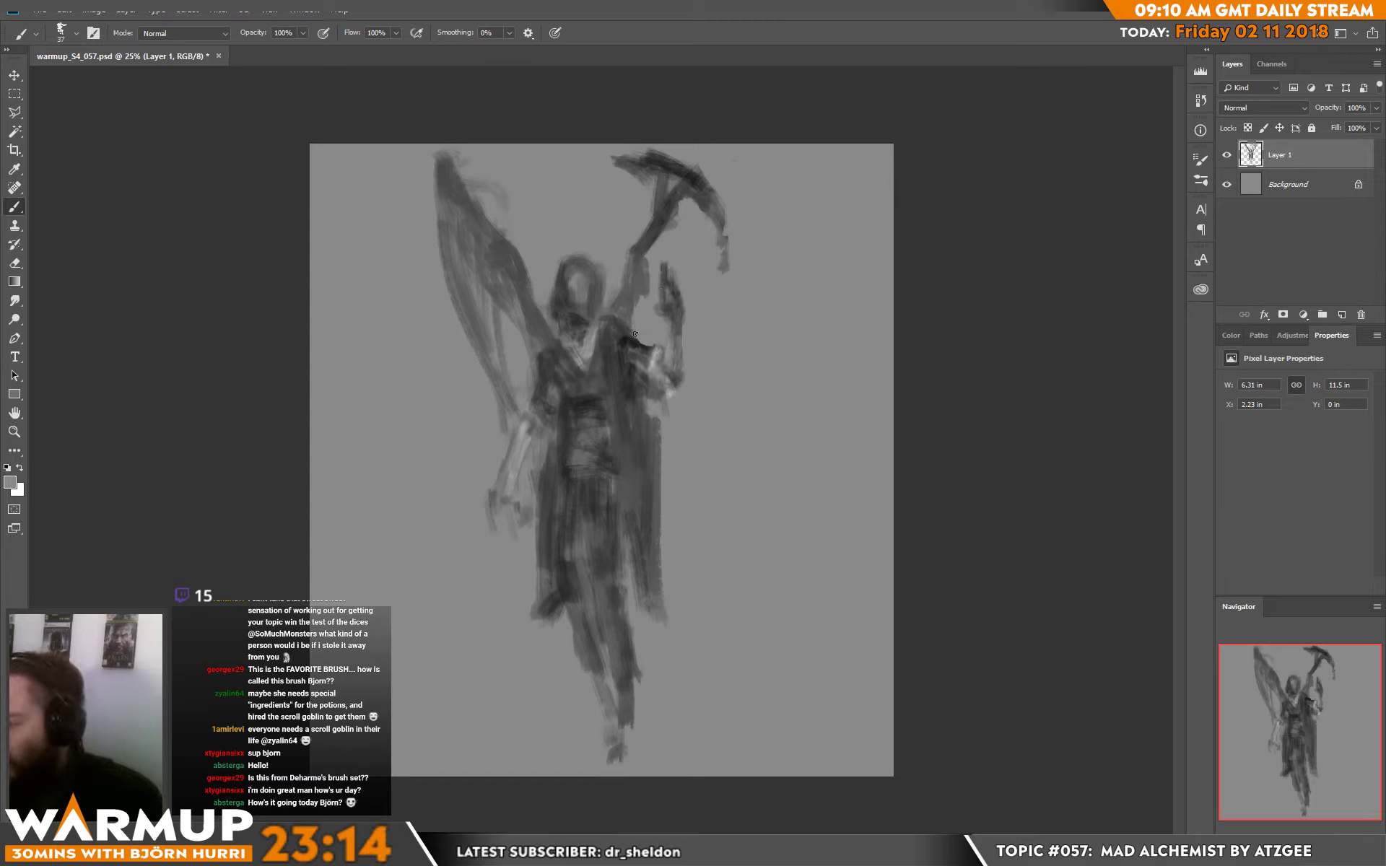
- Darken and define the hooked end of the right wing down to its drooping tip with sampled dark grey
left_click(657, 244, "alt")
left_click(657, 216, "alt")
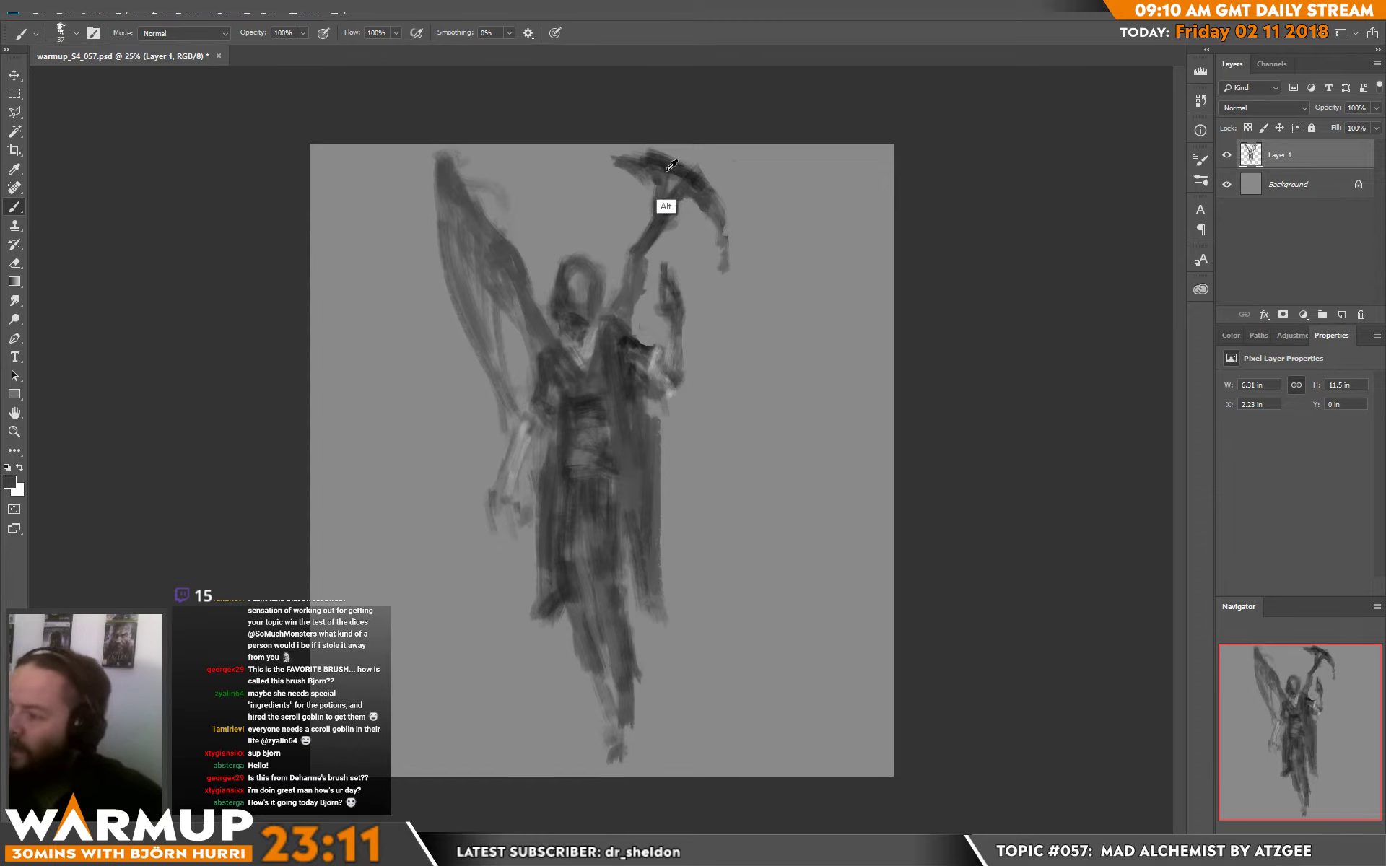
mouse_move(664, 168)
left_mouse_down()
mouse_move(654, 199)
mouse_move(699, 196)
mouse_move(666, 196)
mouse_move(677, 174)
mouse_move(706, 206)
mouse_move(707, 190)
mouse_move(732, 210)
mouse_move(724, 250)
left_mouse_up()
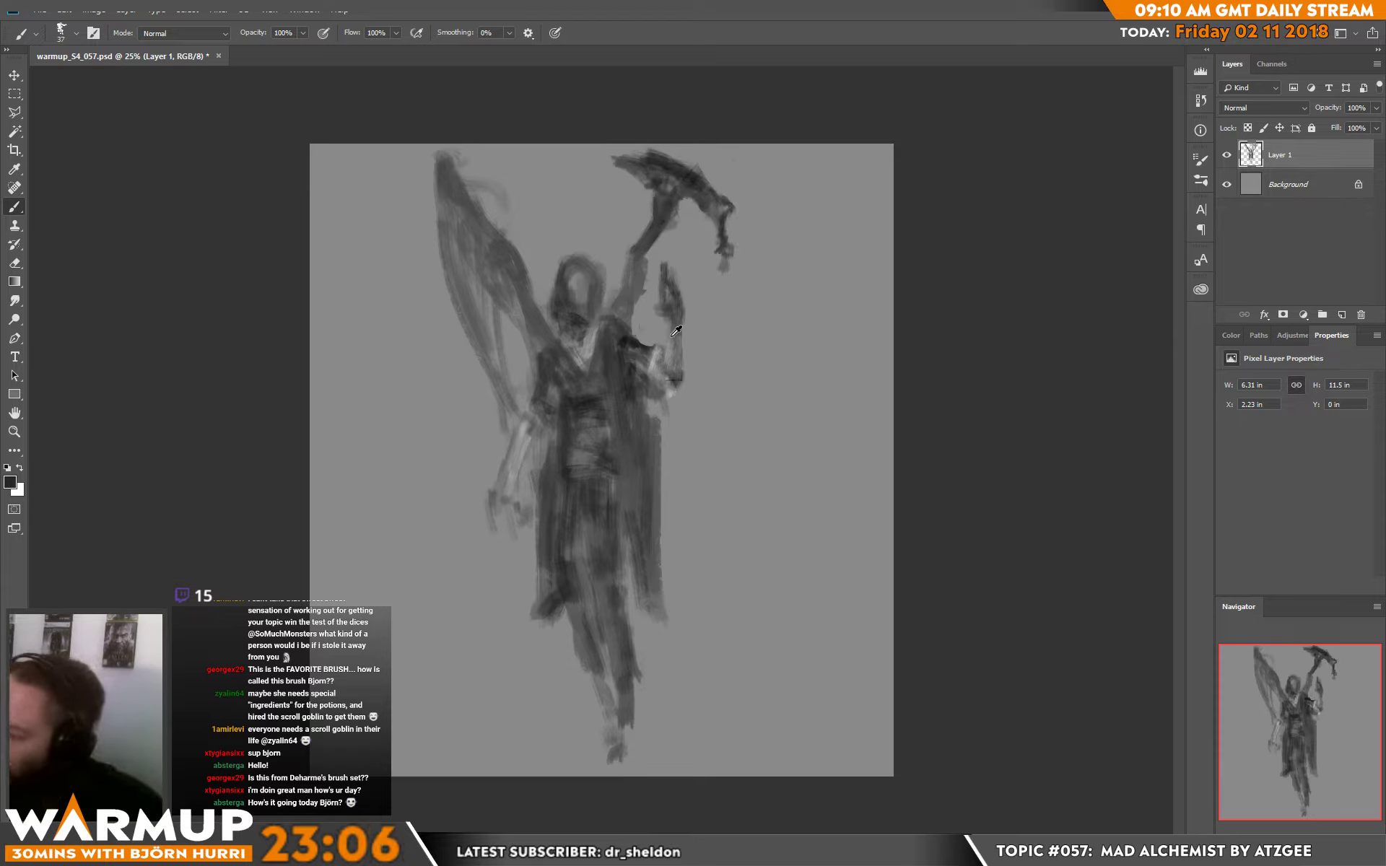
- Refine the raised forearm and hand on the right using greys sampled from the arm and background
left_click(666, 359, "alt")
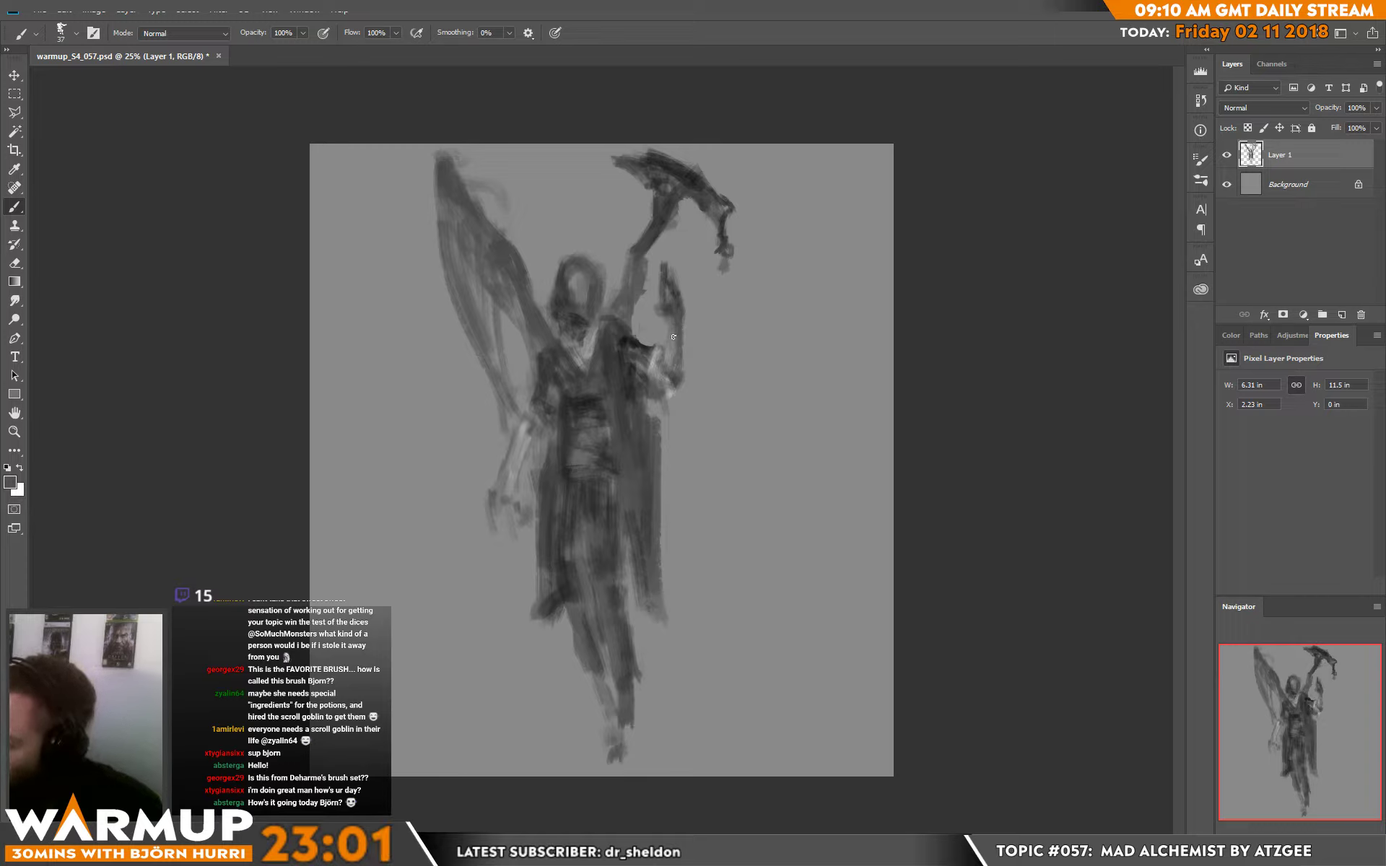
left_click(663, 316, "alt")
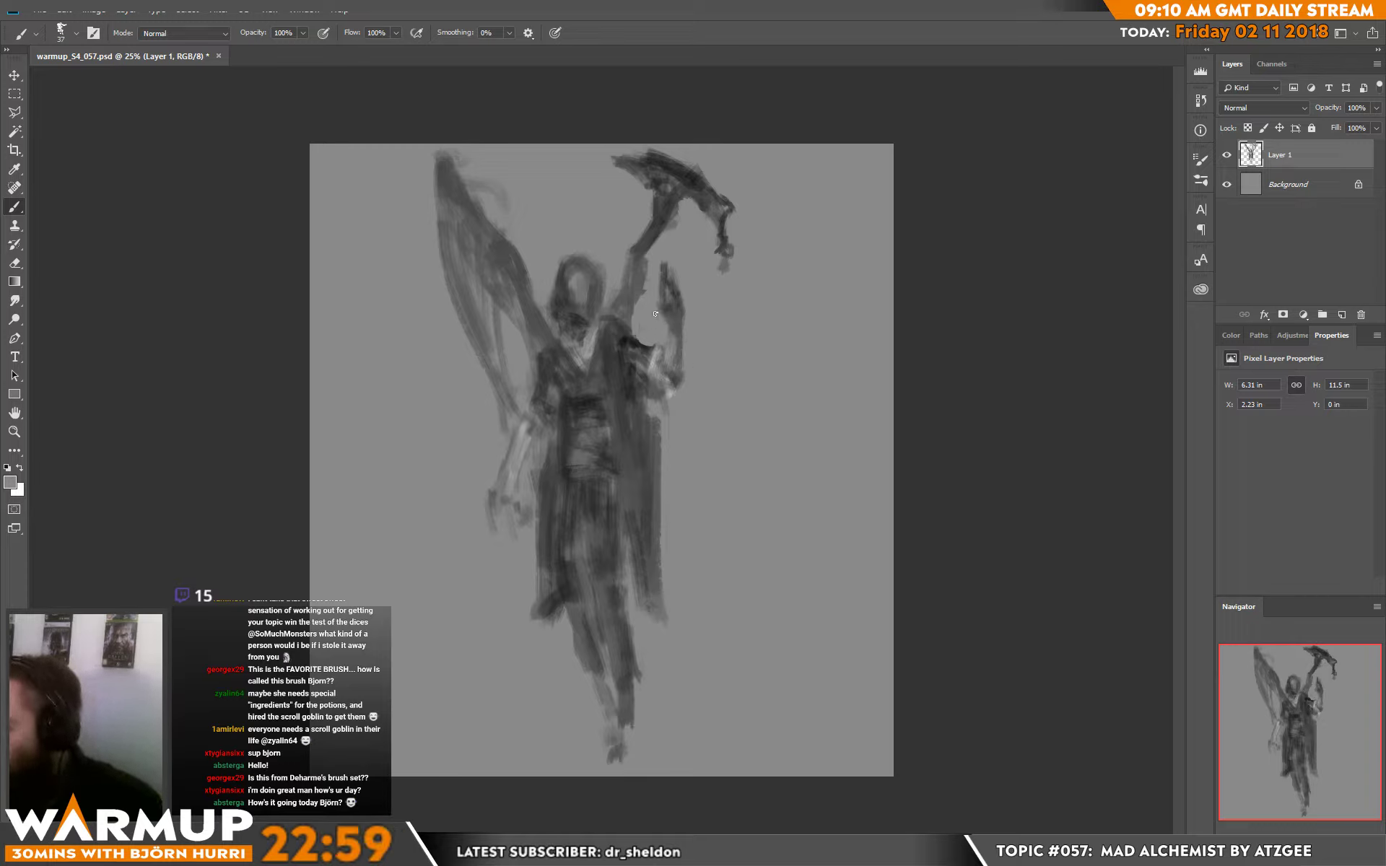
left_click_drag(675, 339, 684, 304)
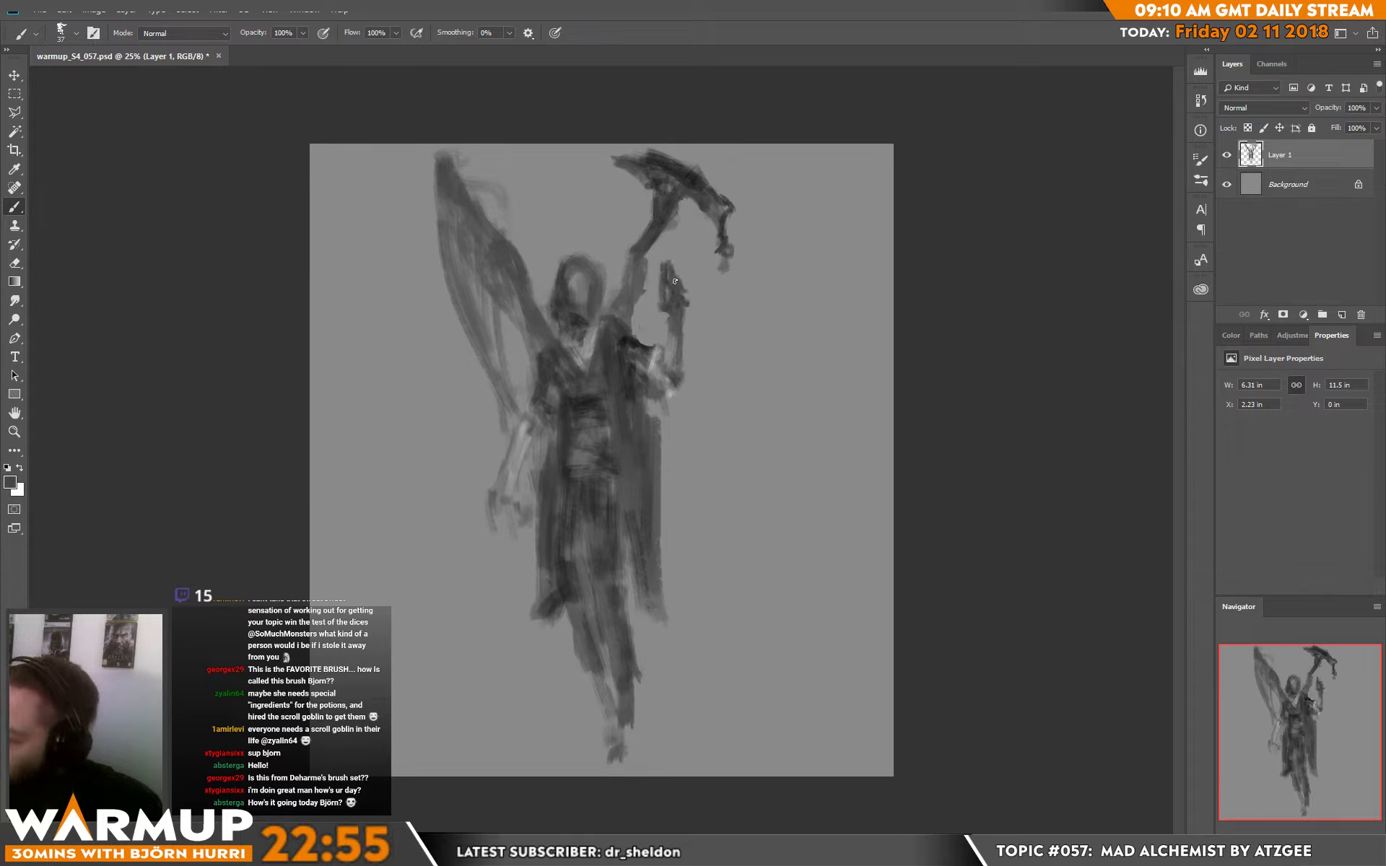
left_click_drag(668, 262, 669, 287)
left_click(686, 277, "alt")
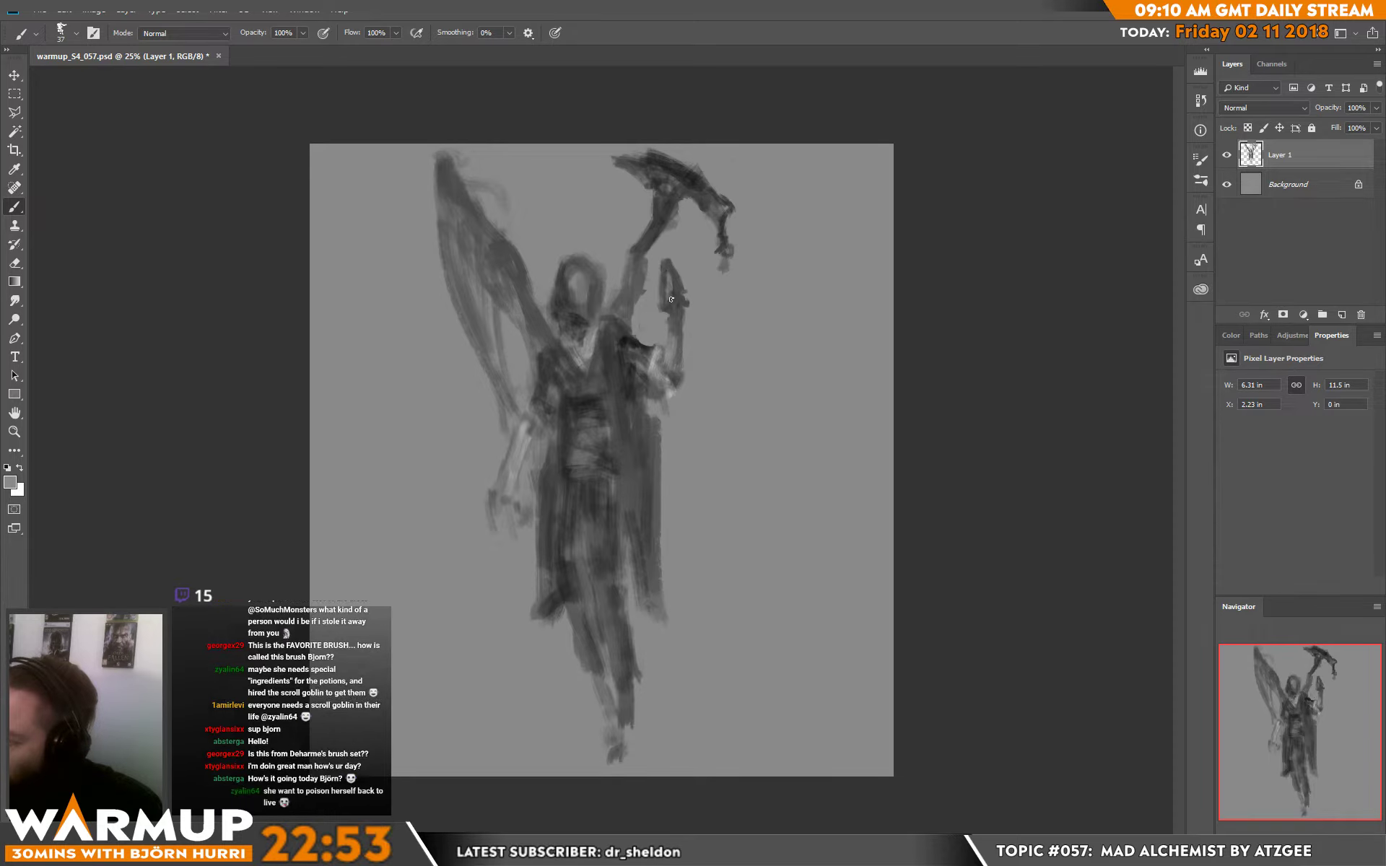
left_click(678, 292, "alt")
- With the brush at 29 px, paint the raised hand's fingers in sampled grey and black, and lighten the forearm
right_click(706, 287)
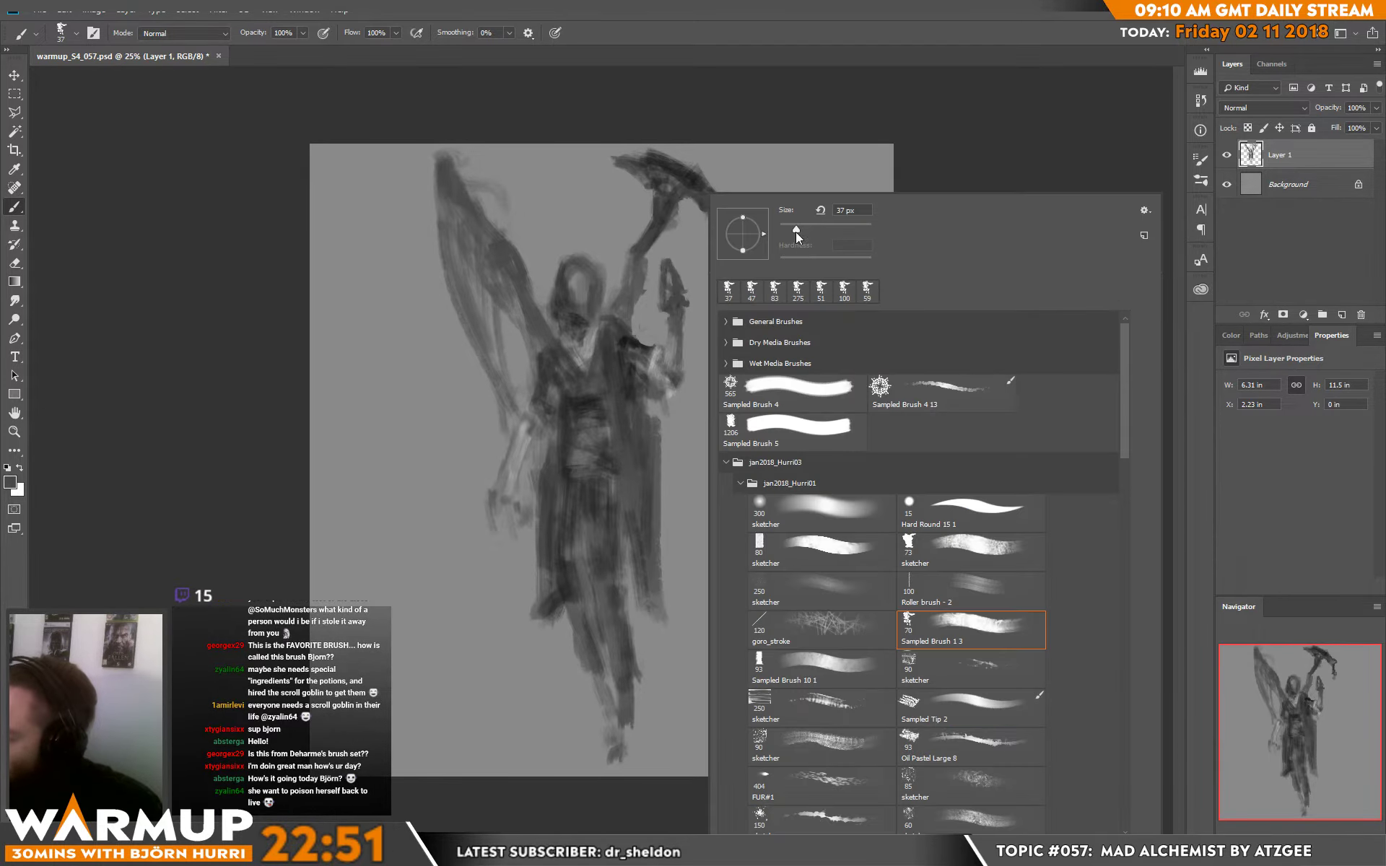
left_click(792, 230)
key("Return")
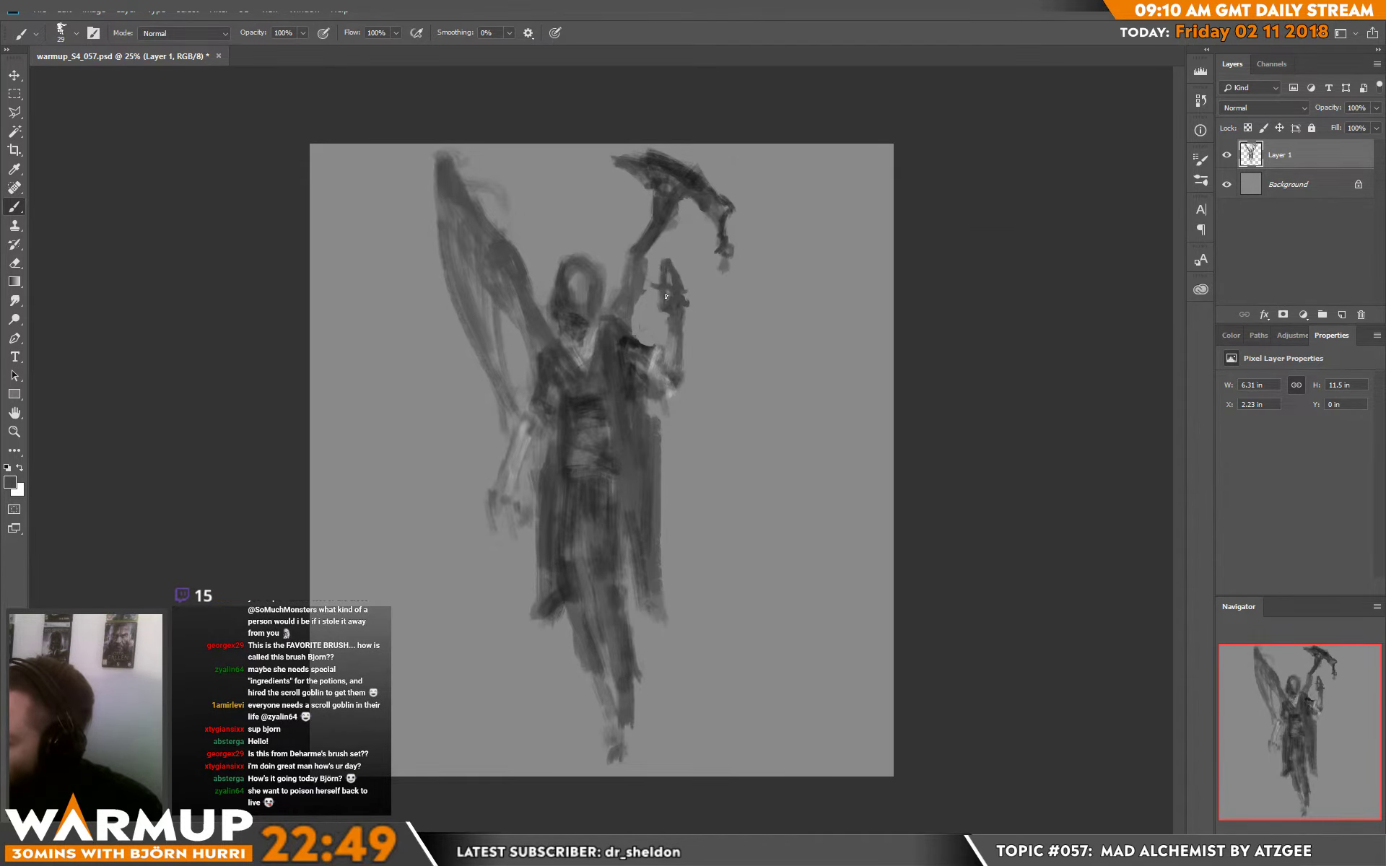
left_click(678, 317, "alt")
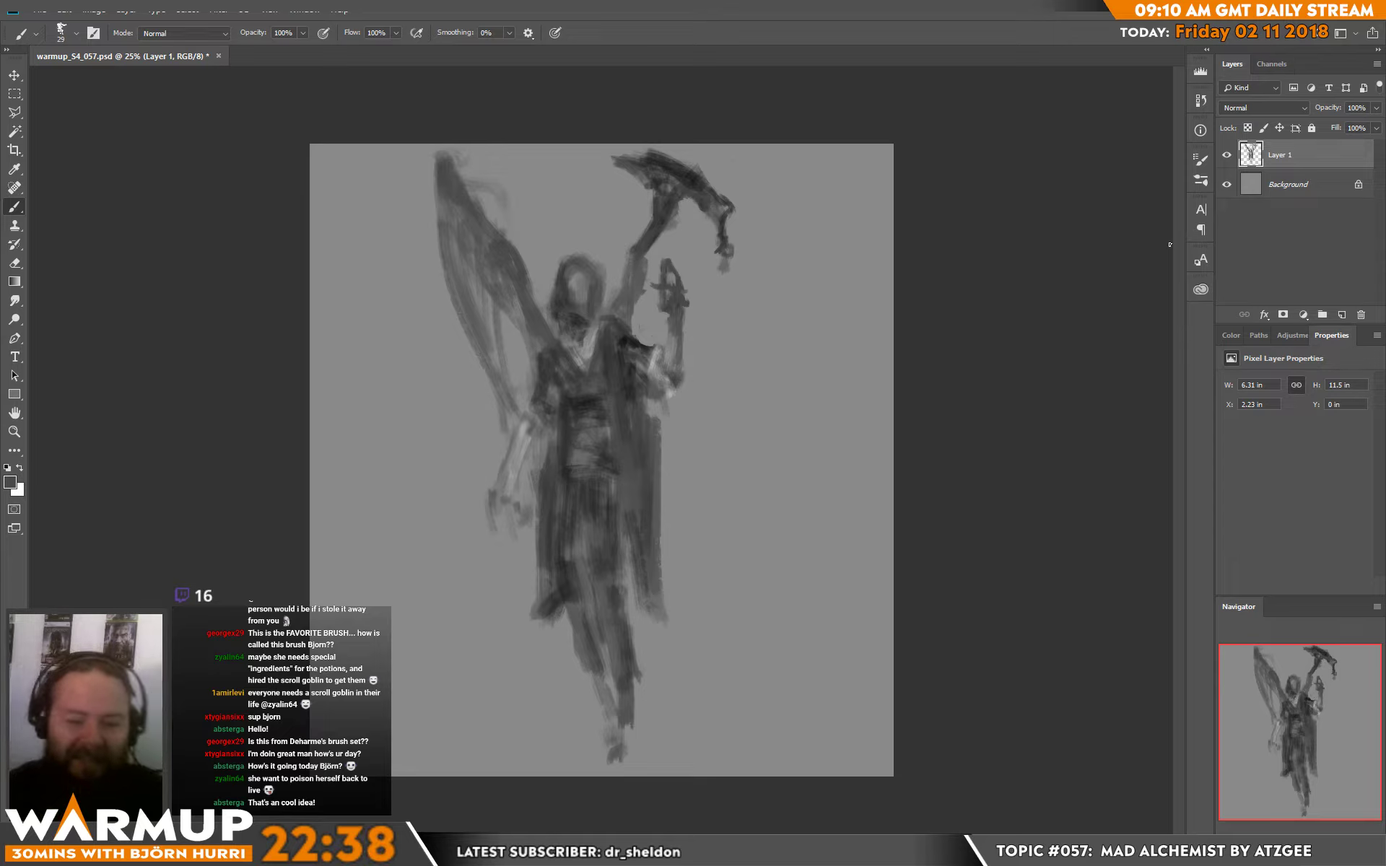
key("d")
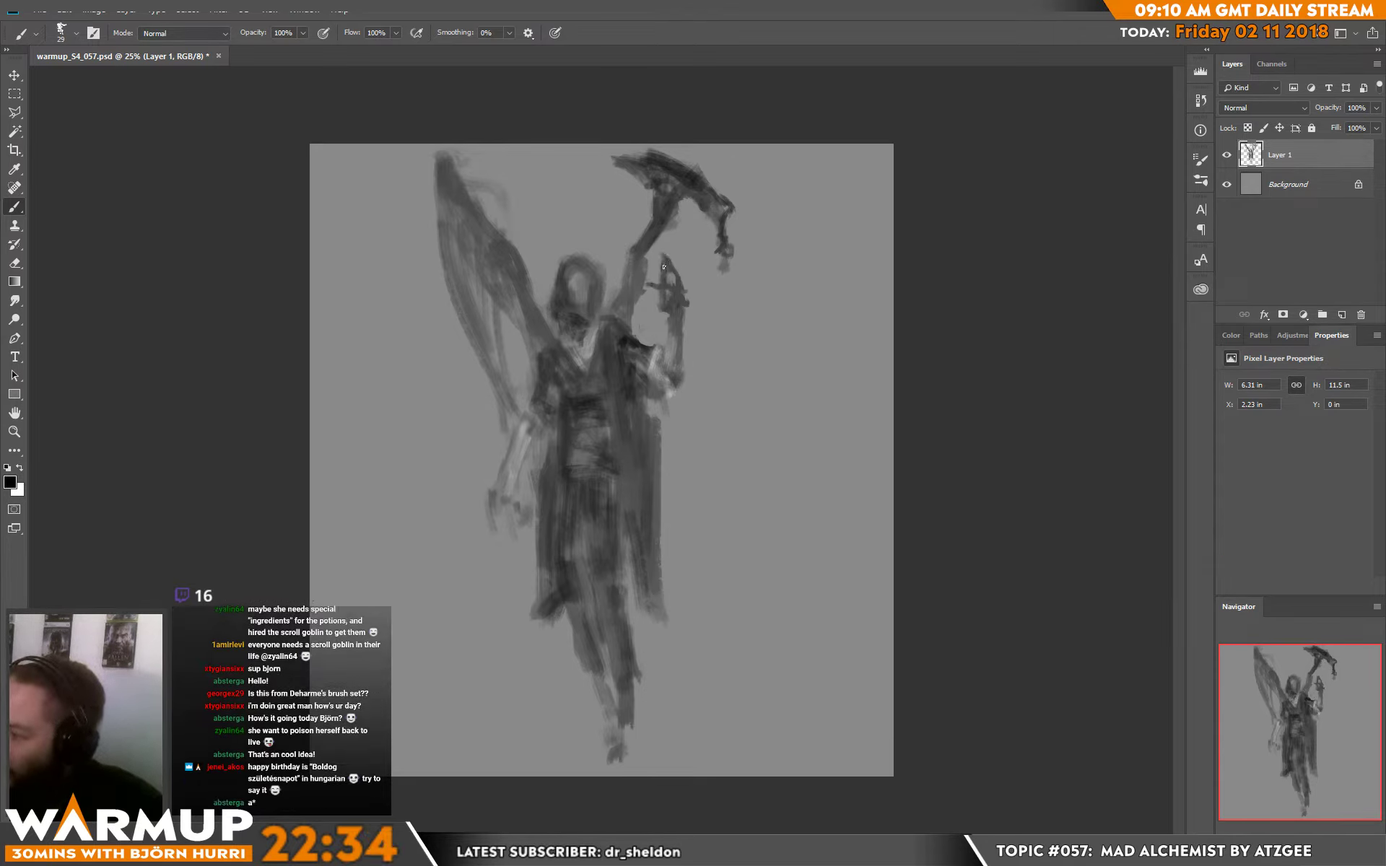
left_click_drag(662, 253, 679, 281)
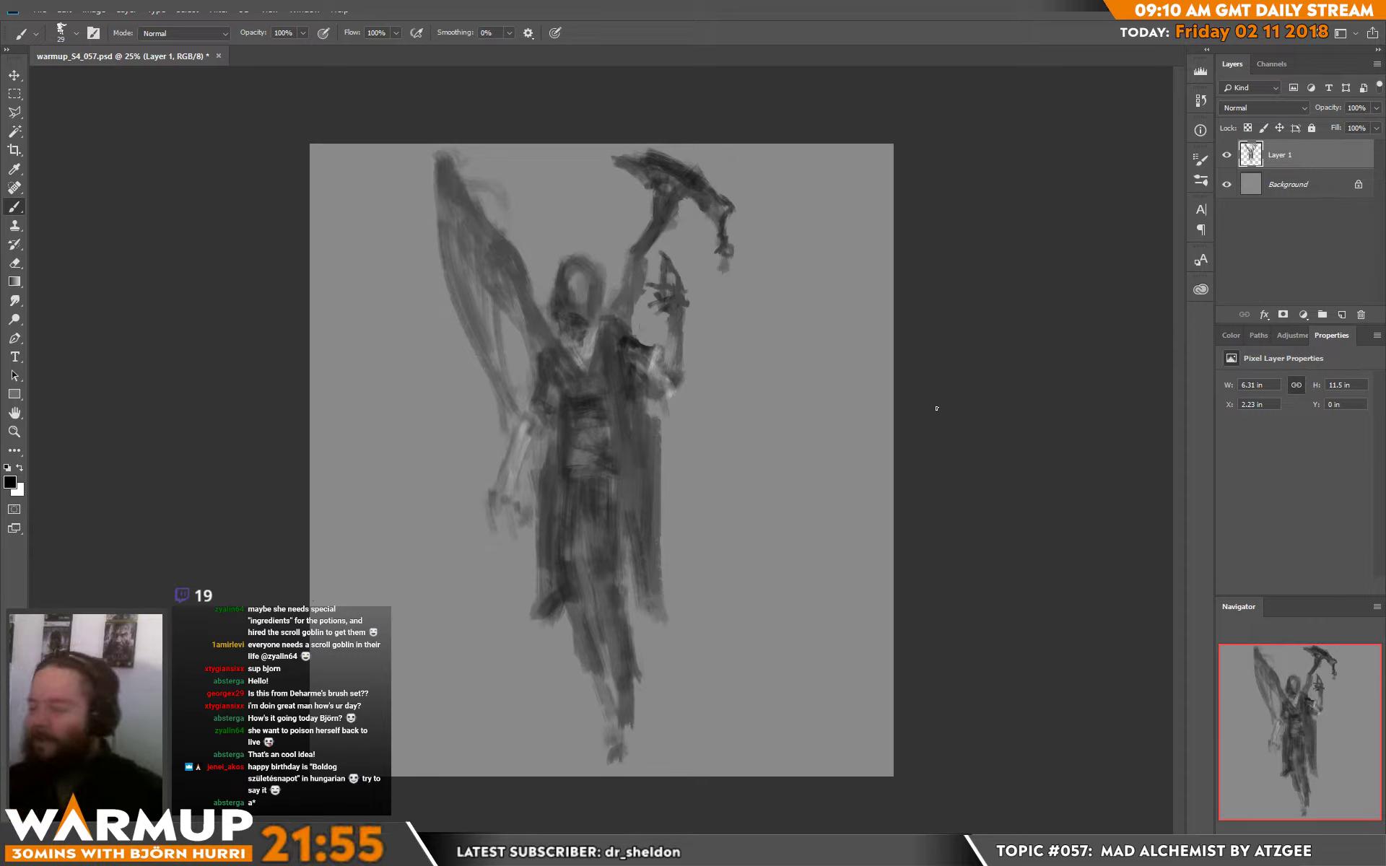
key("x")
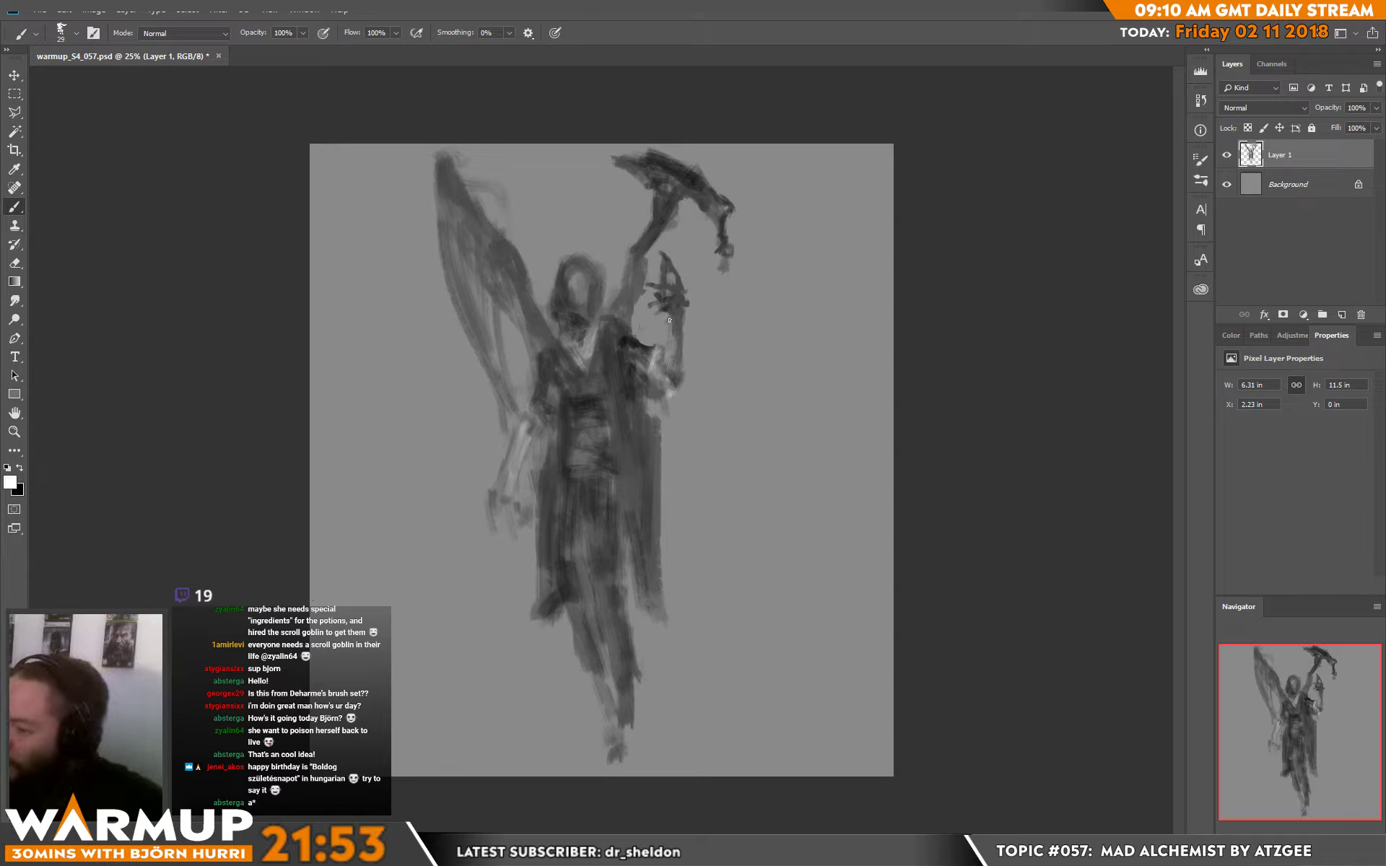
left_click(671, 360, "alt")
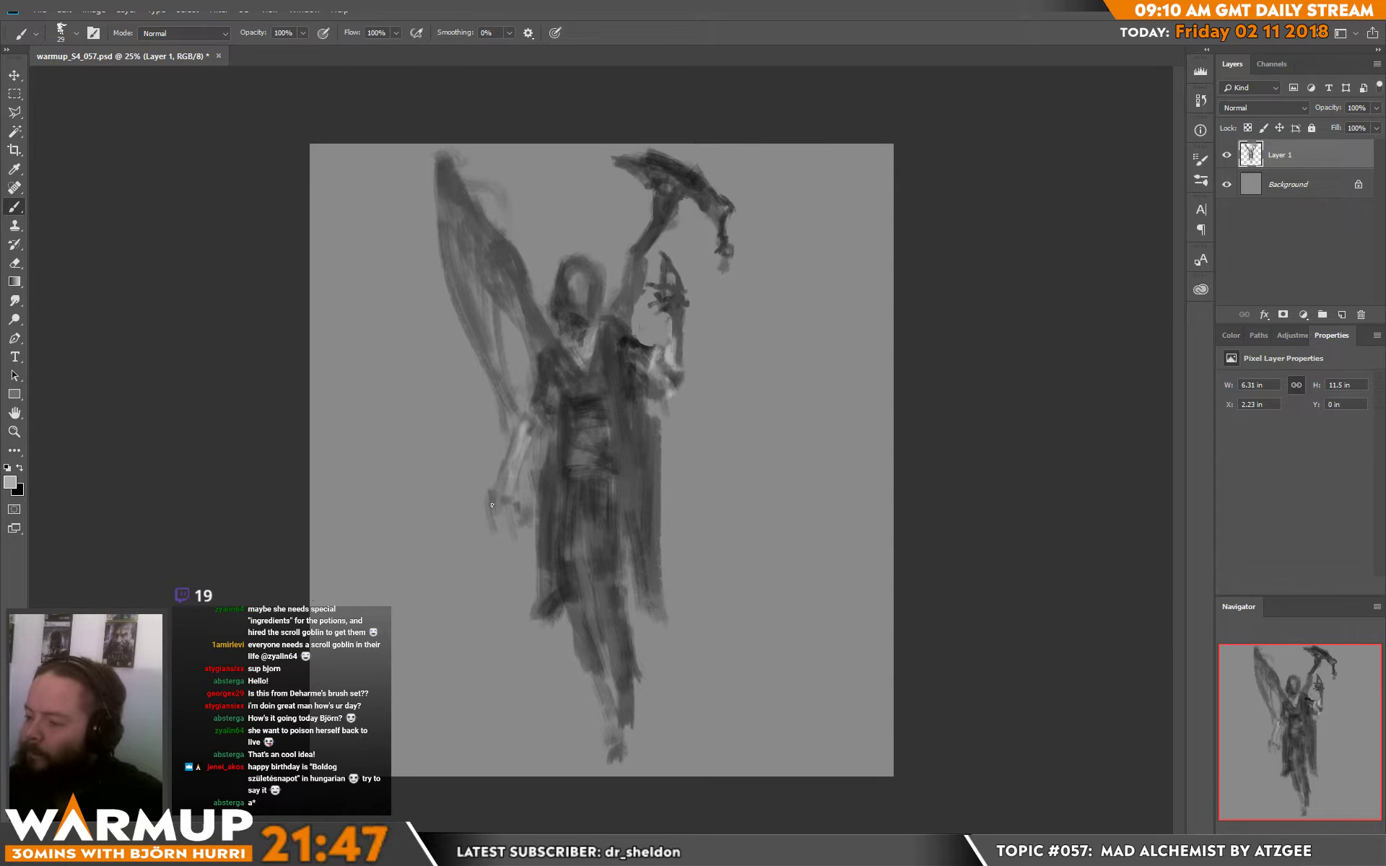
- Enlarge the brush to 69 px and block in a dark shape around the lowered hand in black
key("d")
right_click(560, 469)
left_click_drag(646, 229, 660, 229)
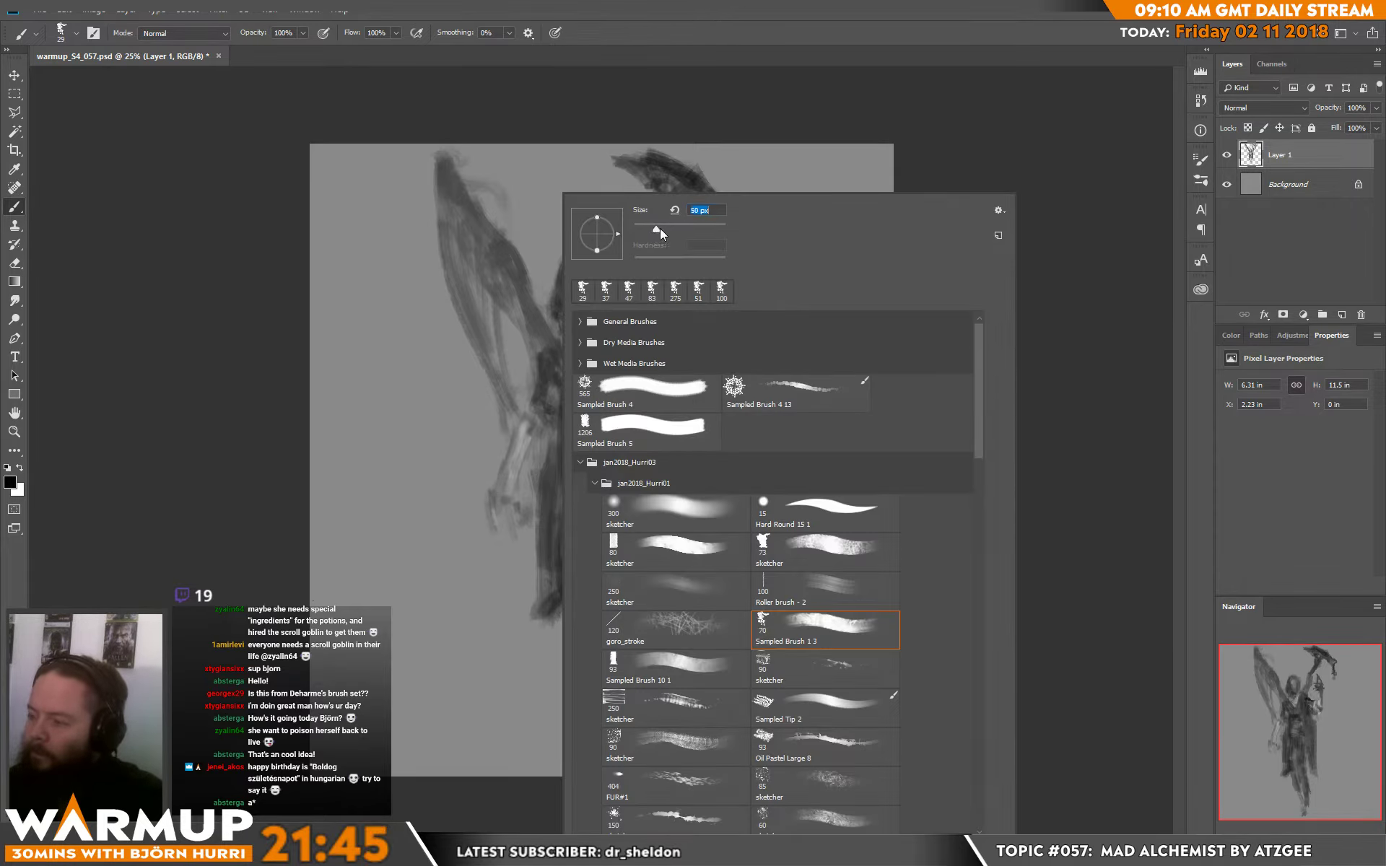
left_click(482, 507)
mouse_move(483, 508)
left_mouse_down()
mouse_move(507, 548)
mouse_move(516, 496)
mouse_move(519, 523)
mouse_move(505, 492)
left_mouse_up()
left_click(521, 524, "alt")
- Reduce the brush to 37 px and extend the shape at the lowered hand into a boxy book with sampled dark grey
right_click(527, 477)
left_click(626, 230)
key("Return")
left_click(497, 504, "alt")
mouse_move(472, 513)
left_mouse_down()
mouse_move(477, 550)
mouse_move(495, 567)
mouse_move(511, 553)
left_mouse_up()
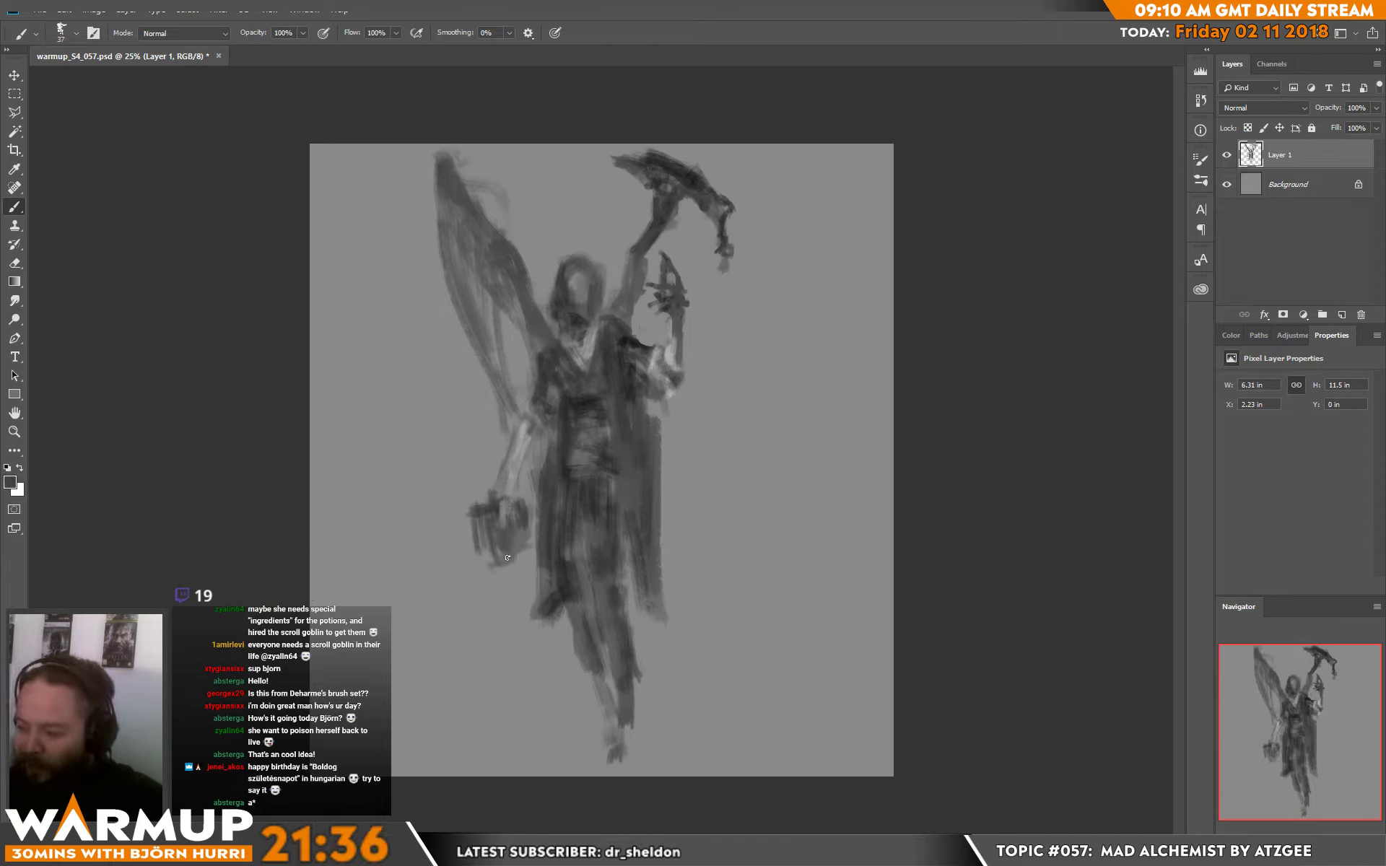
- Paint vertical white strokes on the front of the held book as its light pages
key("alt+d")
left_click(480, 532)
key("d")
key("x")
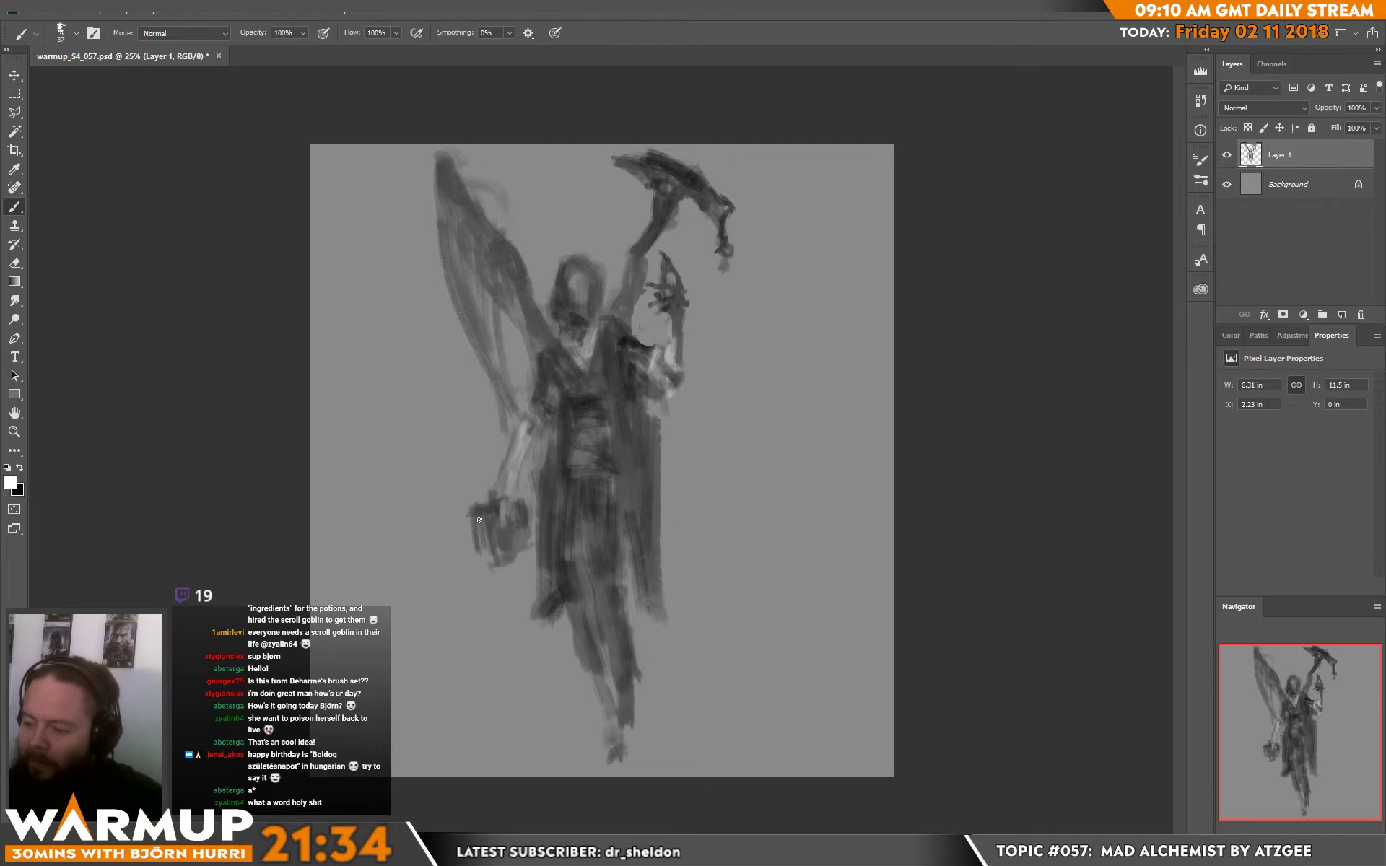
left_click_drag(479, 521, 483, 545)
left_click_drag(484, 523, 488, 550)
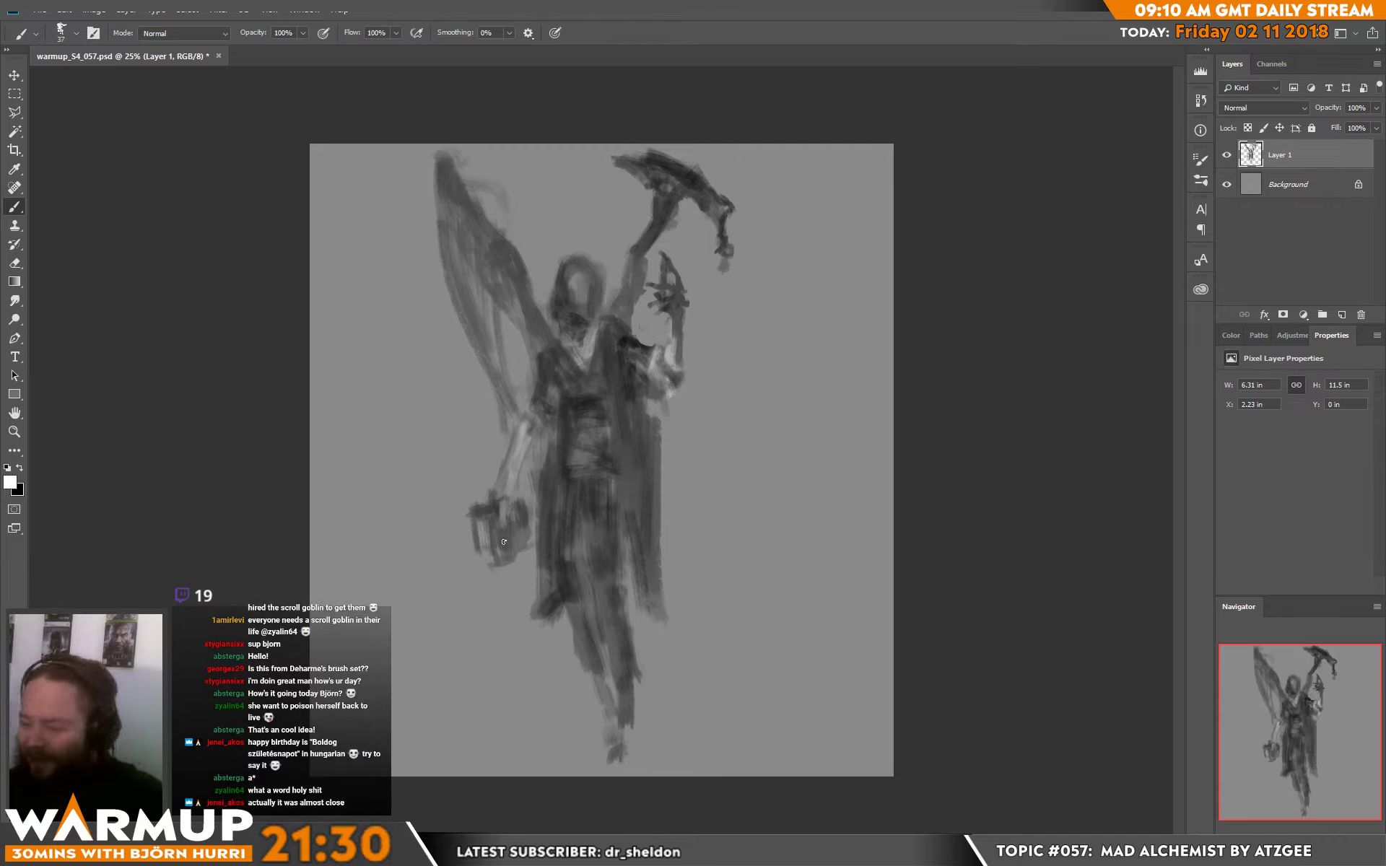
left_click_drag(484, 517, 488, 559)
- Fill in the book's cover and tidy its outline with greys sampled from it
left_click(502, 538, "alt")
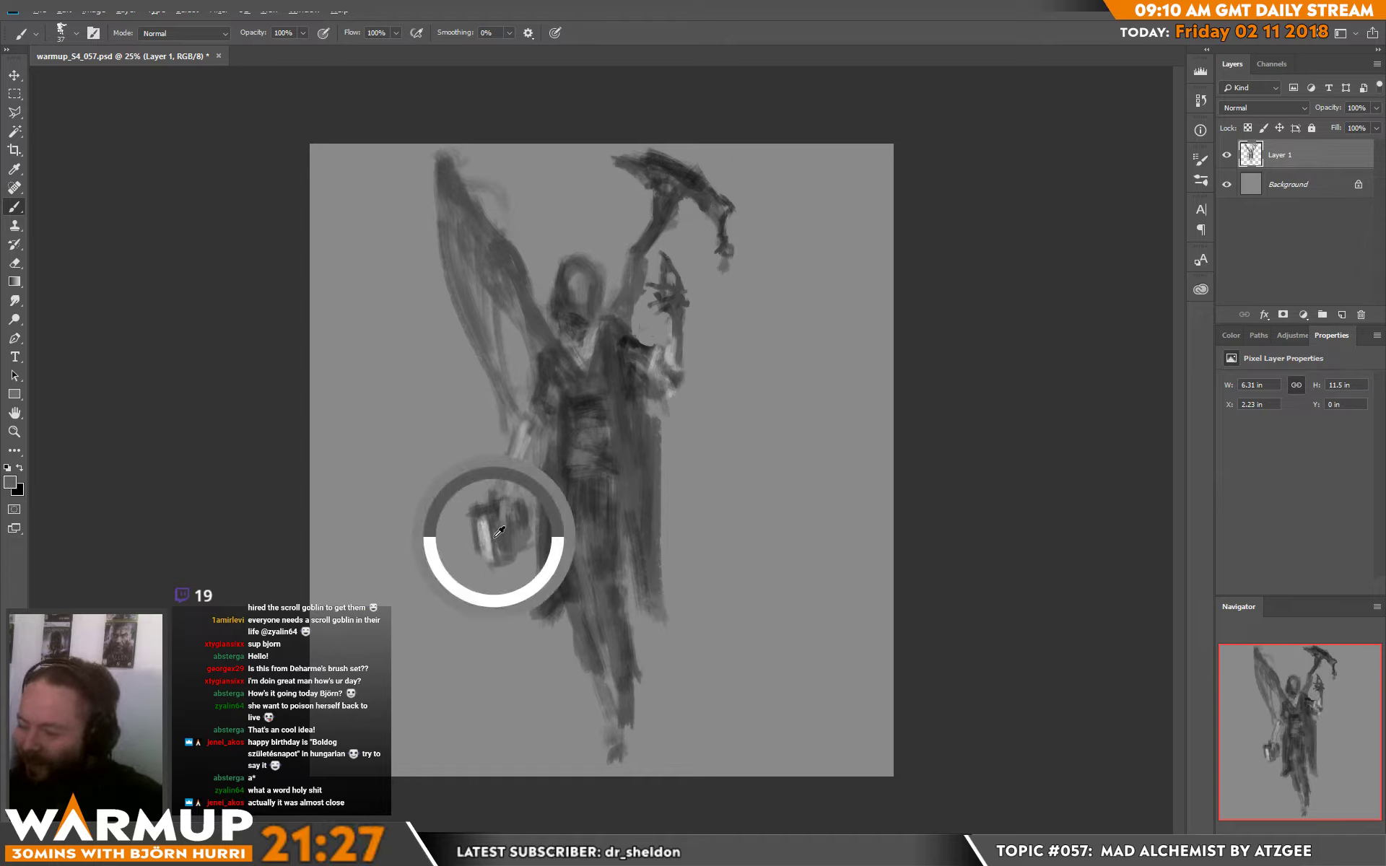
left_click(520, 539, "alt")
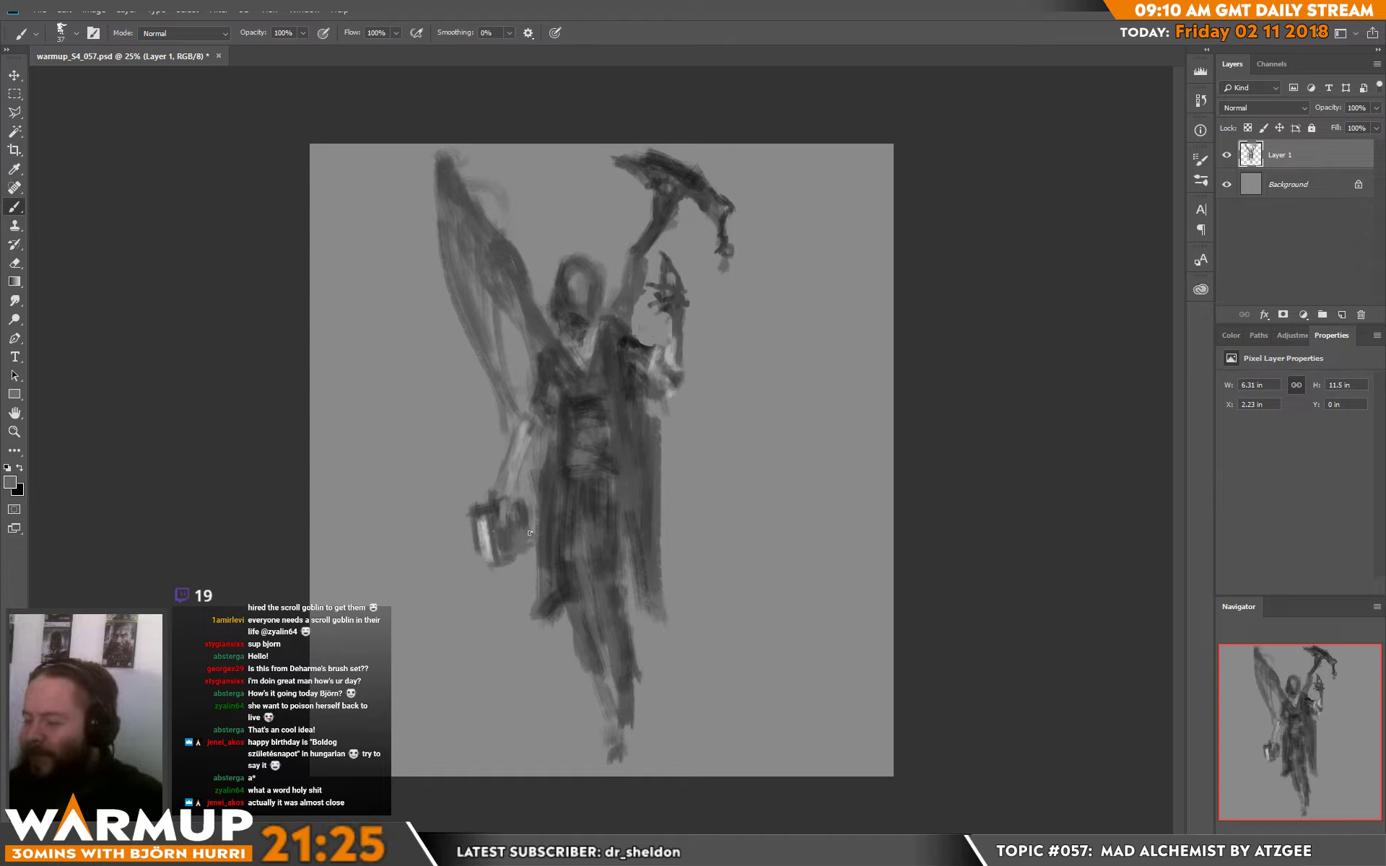
left_click(478, 562, "alt")
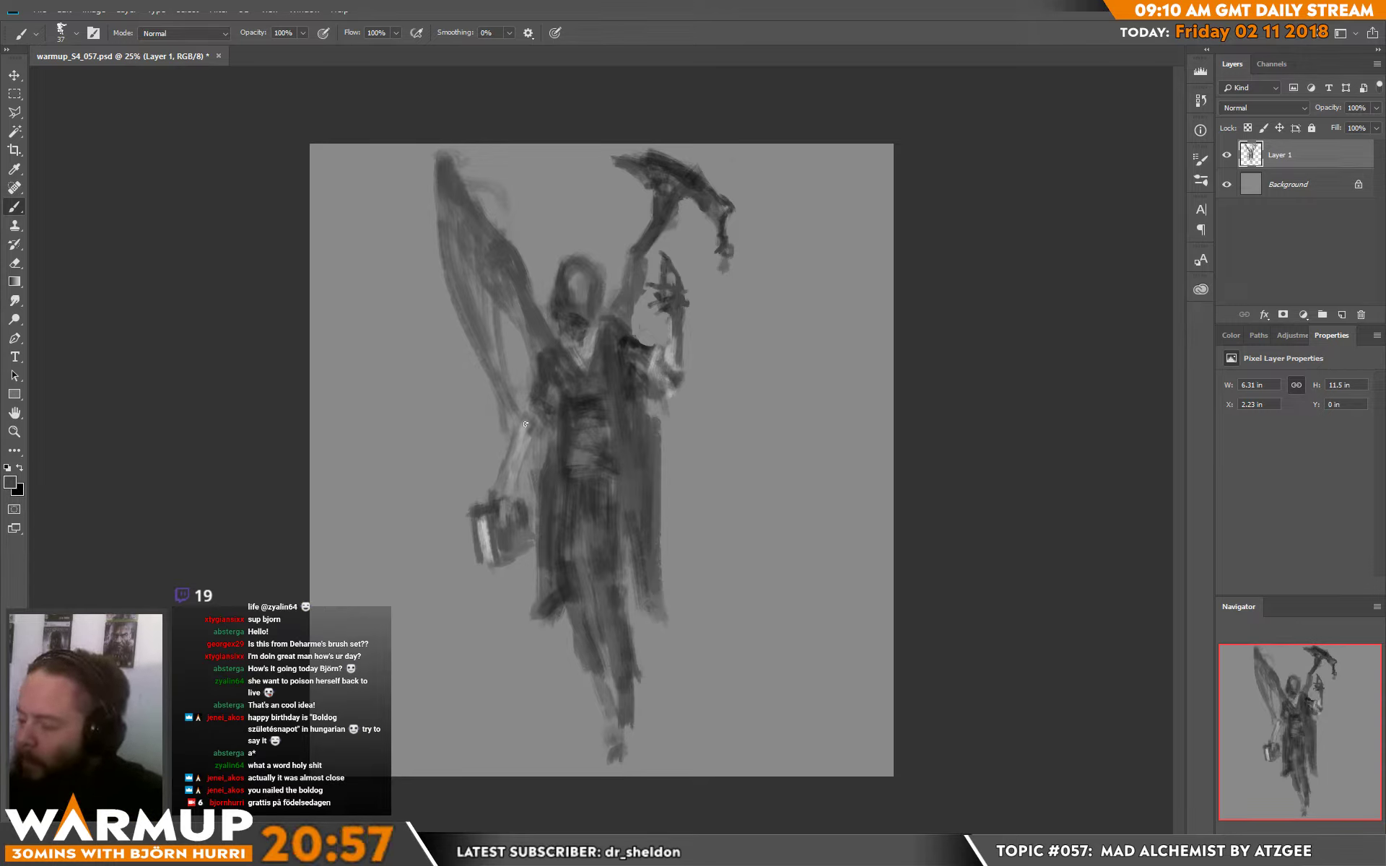
- Lasso the book and lowered hand, move them slightly up toward the arm, and deselect
key("l")
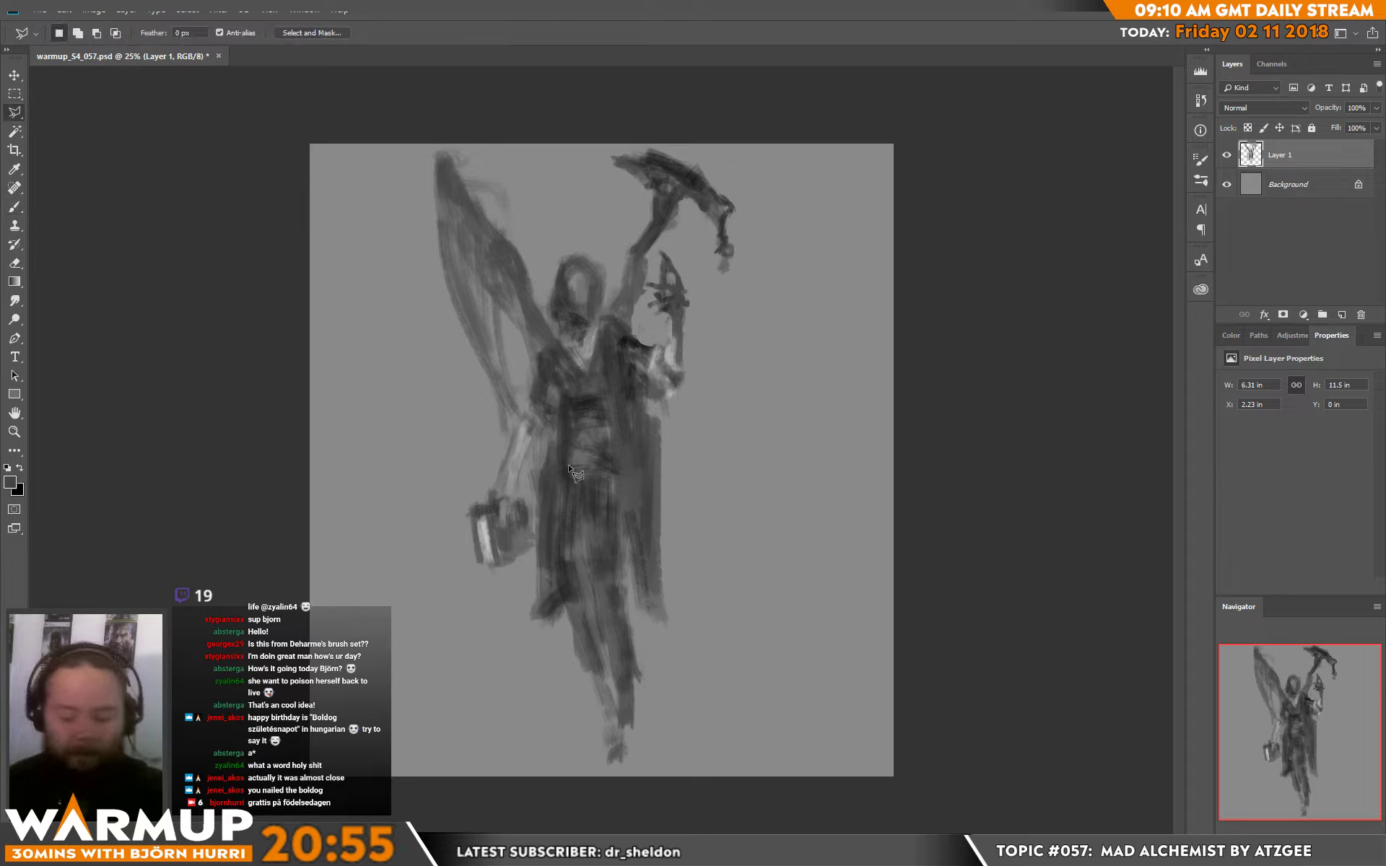
left_click(507, 579)
left_click(503, 592)
left_click(438, 548)
left_click(458, 492)
left_click(500, 472)
left_click(532, 493)
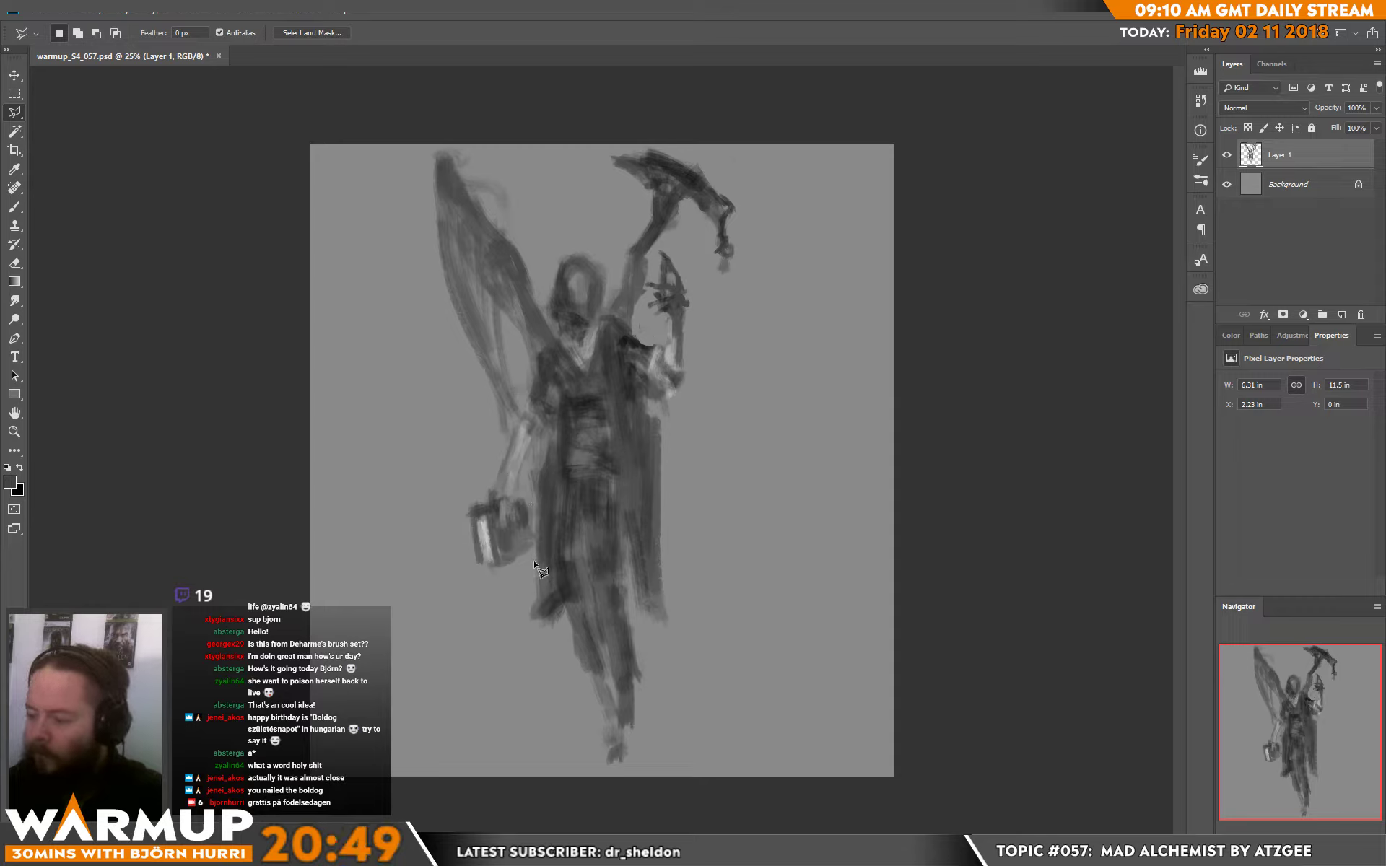
double_click(536, 563)
key("v")
mouse_move(509, 548)
left_mouse_down()
mouse_move(509, 509)
mouse_move(505, 520)
left_mouse_up()
key("ctrl+d")
- Repaint the left wing with the brush, defining its upper edge and inner struts in black and sampled greys
key("b")
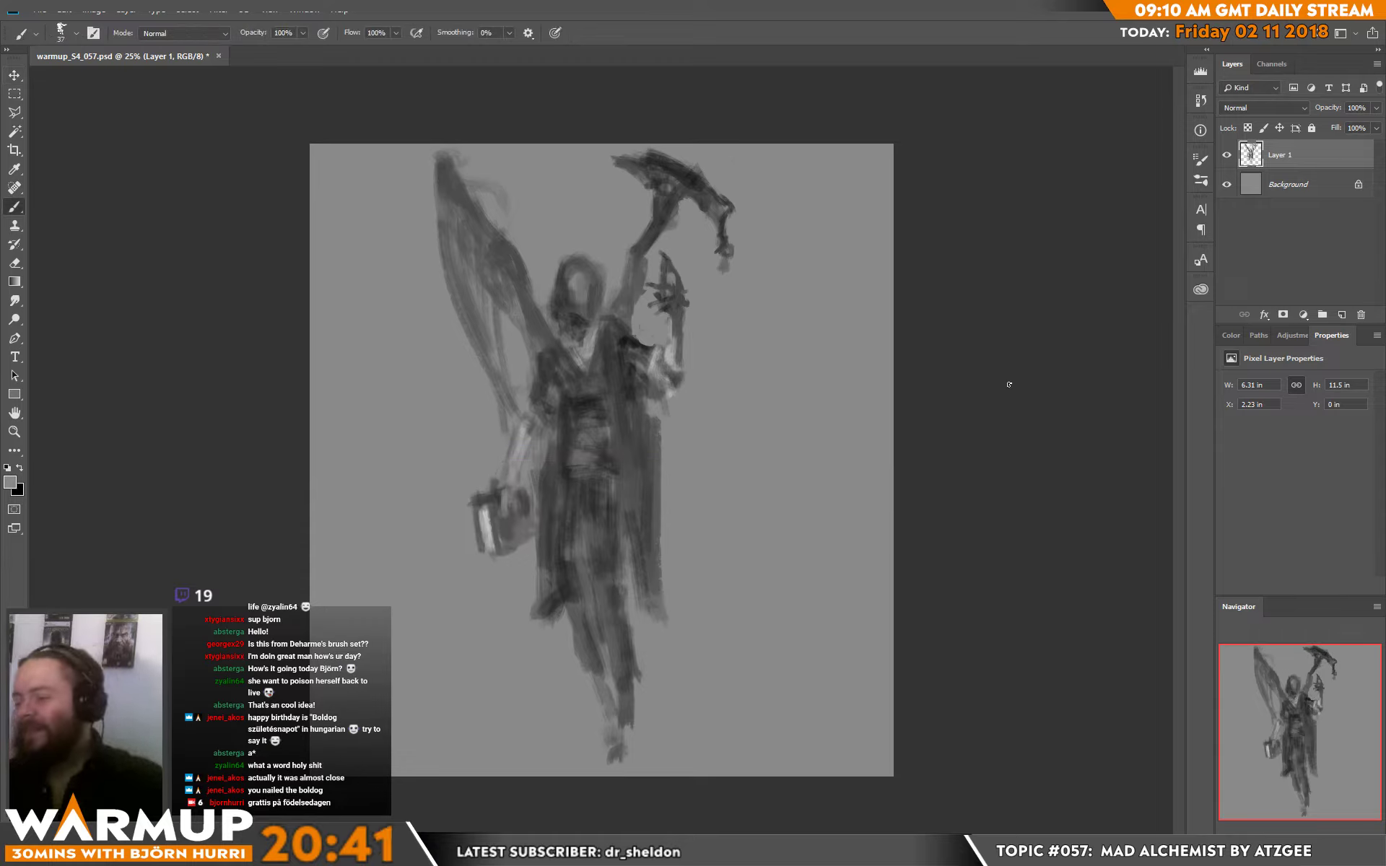
left_click(514, 355, "alt")
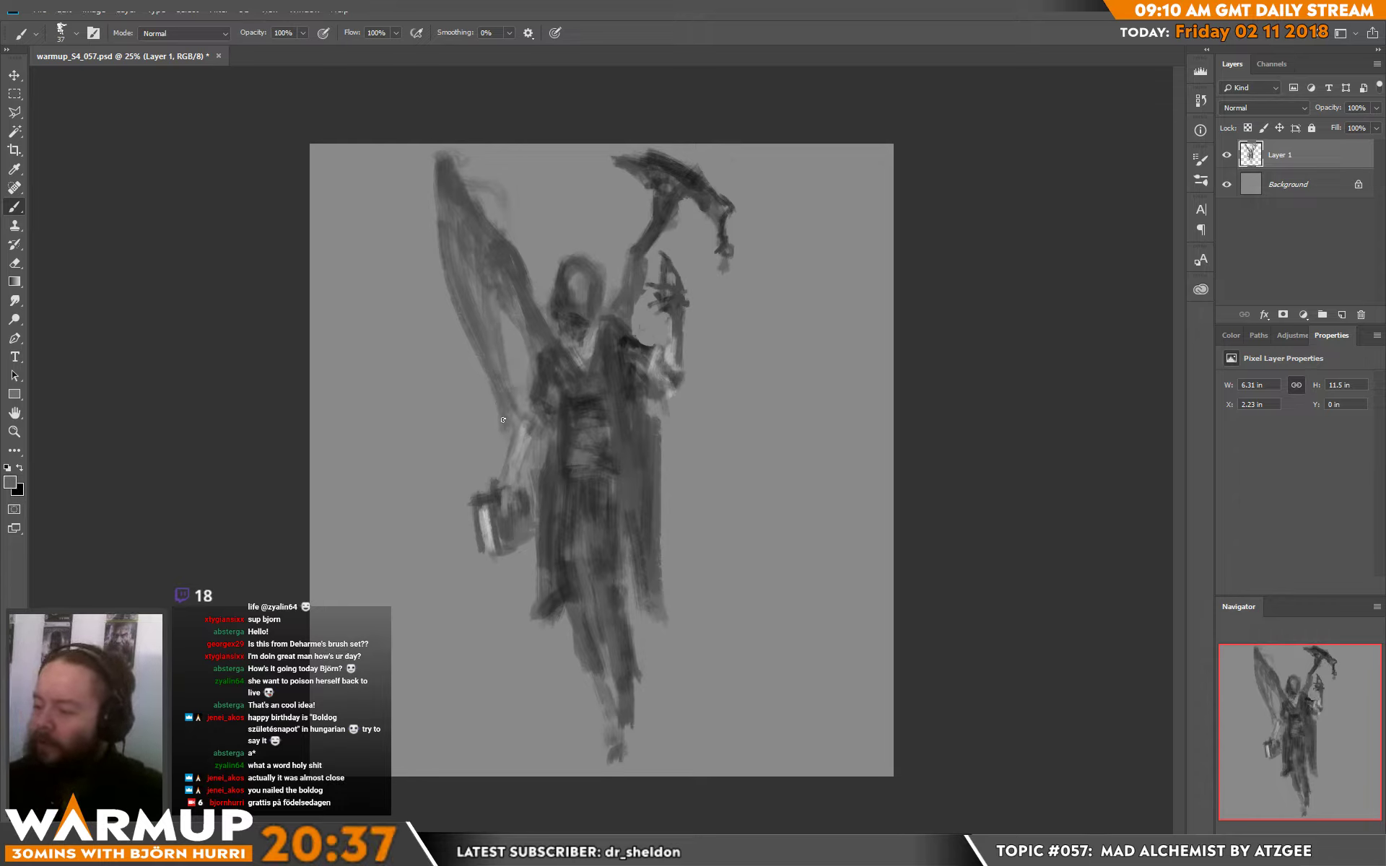
key("x")
left_click_drag(494, 242, 530, 312)
mouse_move(494, 240)
left_mouse_down()
mouse_move(444, 184)
mouse_move(453, 271)
left_mouse_up()
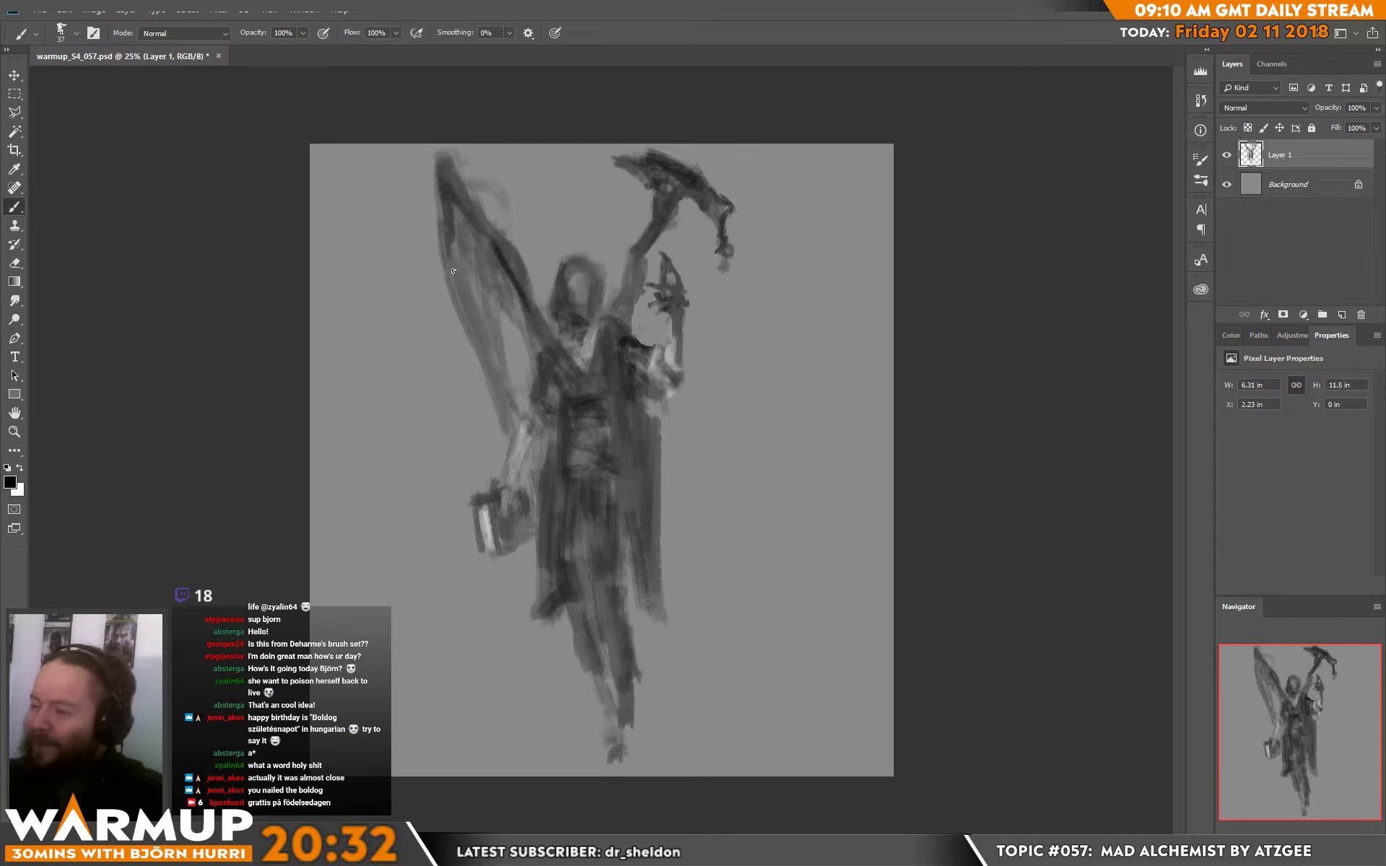
left_click_drag(453, 206, 522, 334)
left_click(478, 312, "alt")
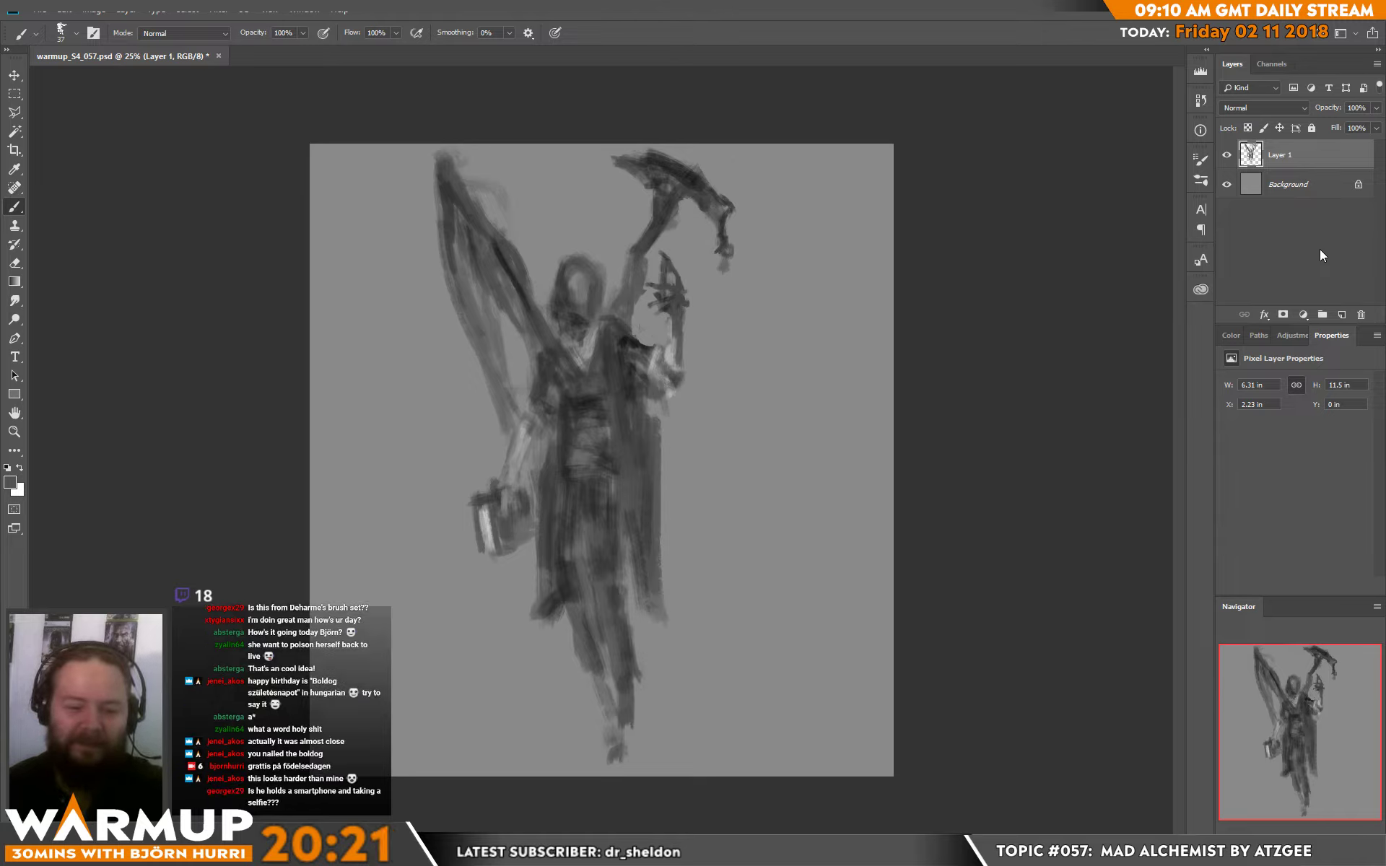
- Reduce the brush to 14 px and paint a small white highlight inside the raised hand, then sample a dark grey beside it
key("d")
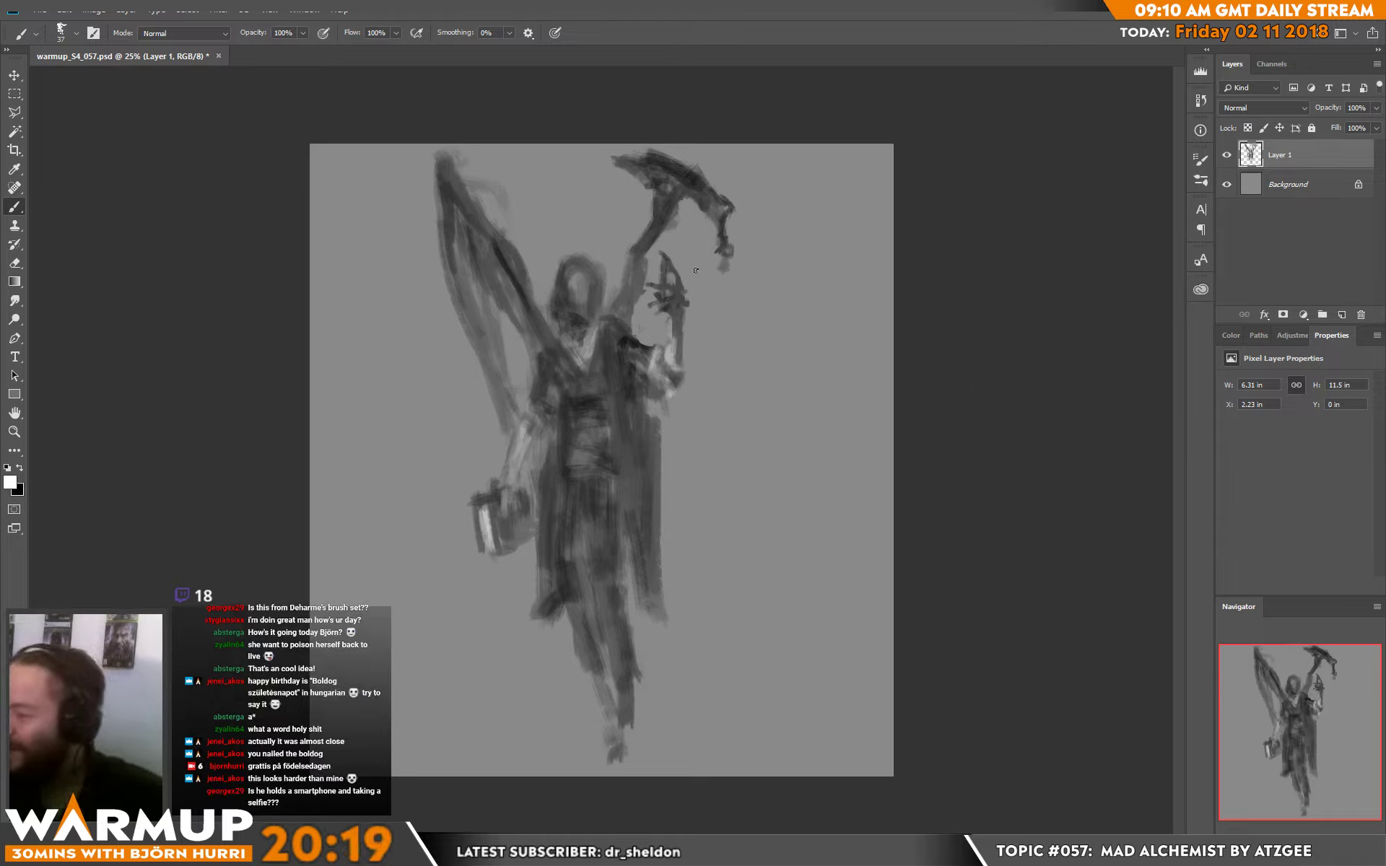
key("ctrl+plus")
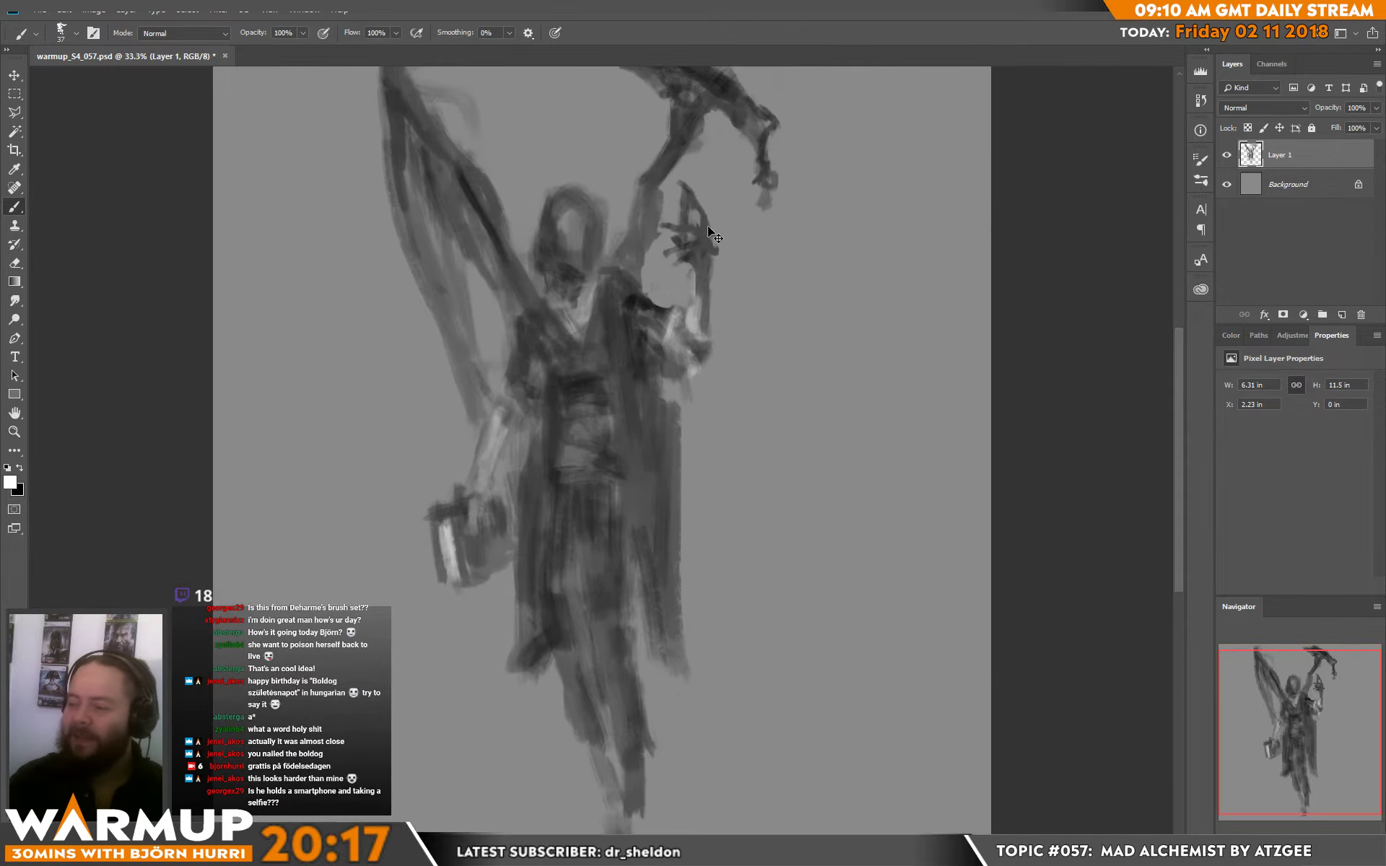
key("ctrl+plus")
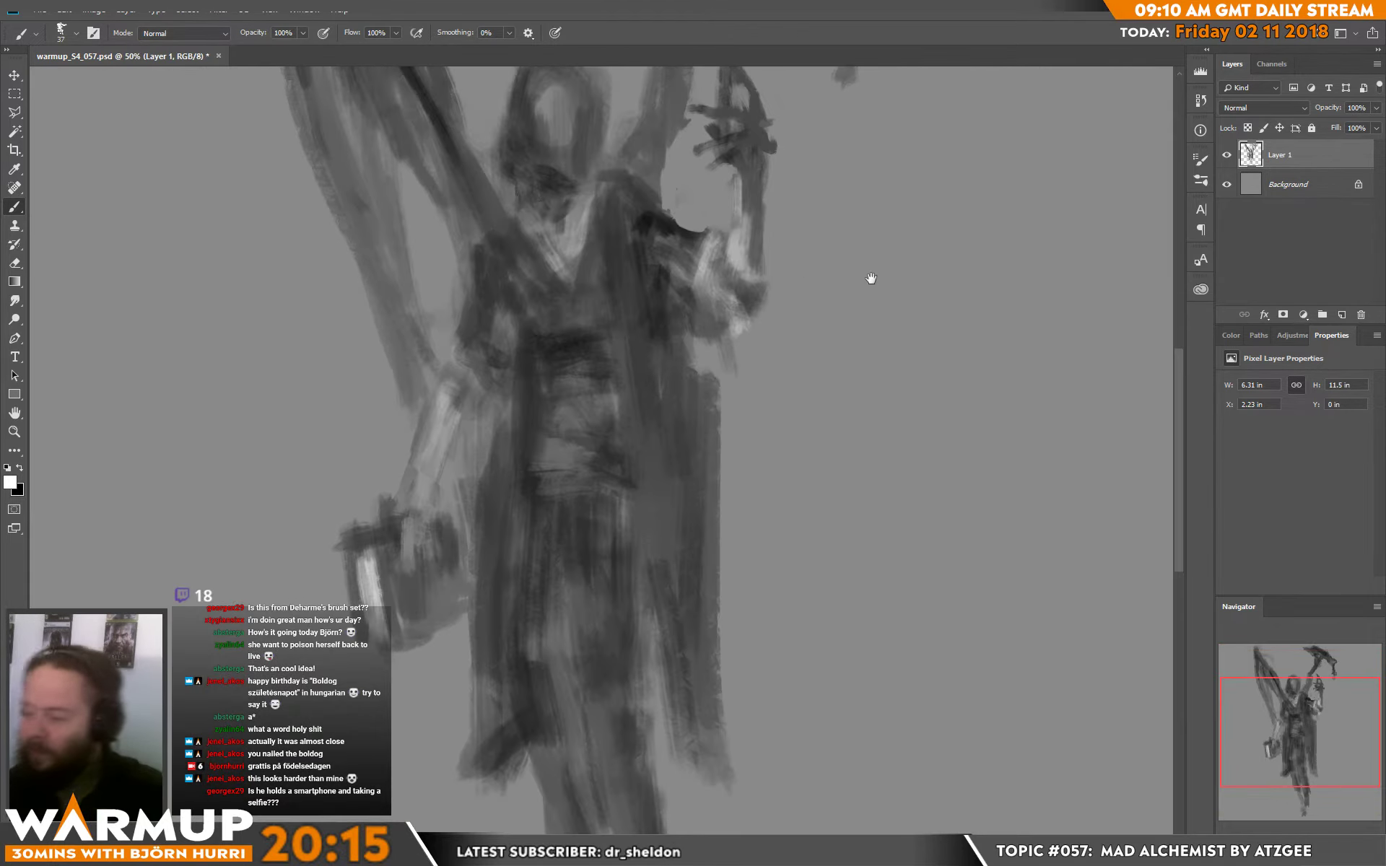
left_click_drag(869, 281, 717, 444)
key("x")
left_click_drag(794, 248, 759, 395)
key("x")
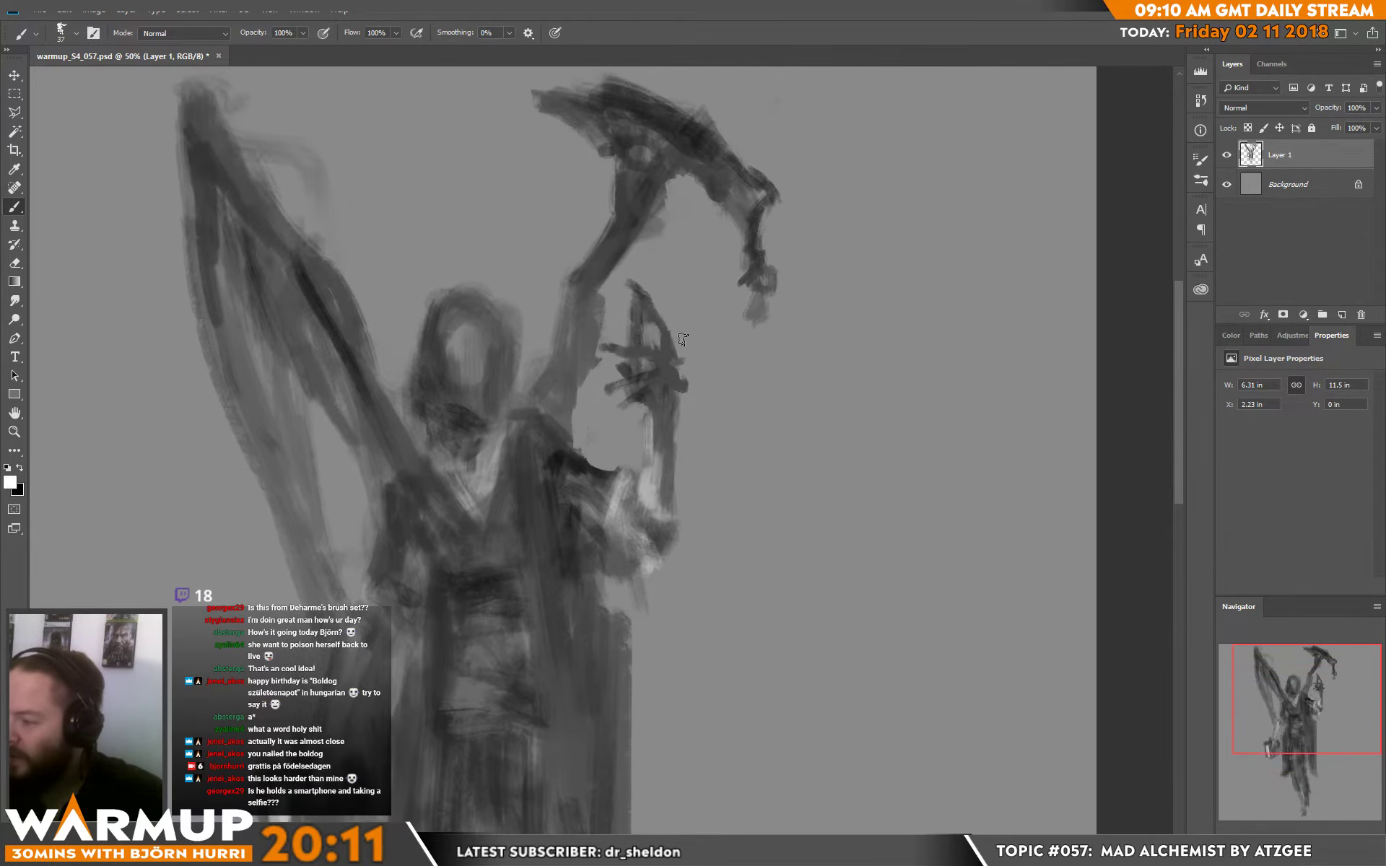
right_click(686, 337)
left_click(774, 230)
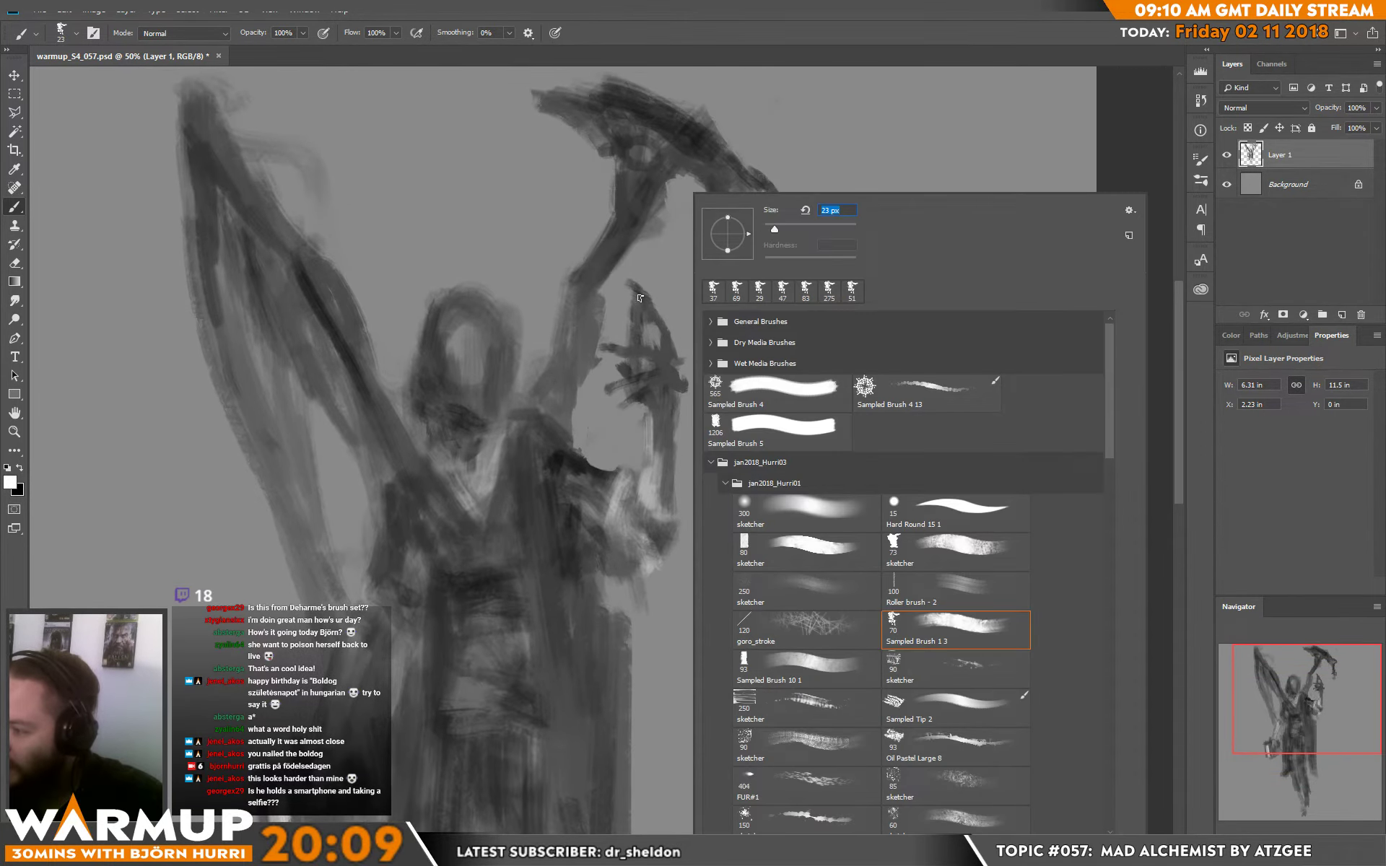
key("Return")
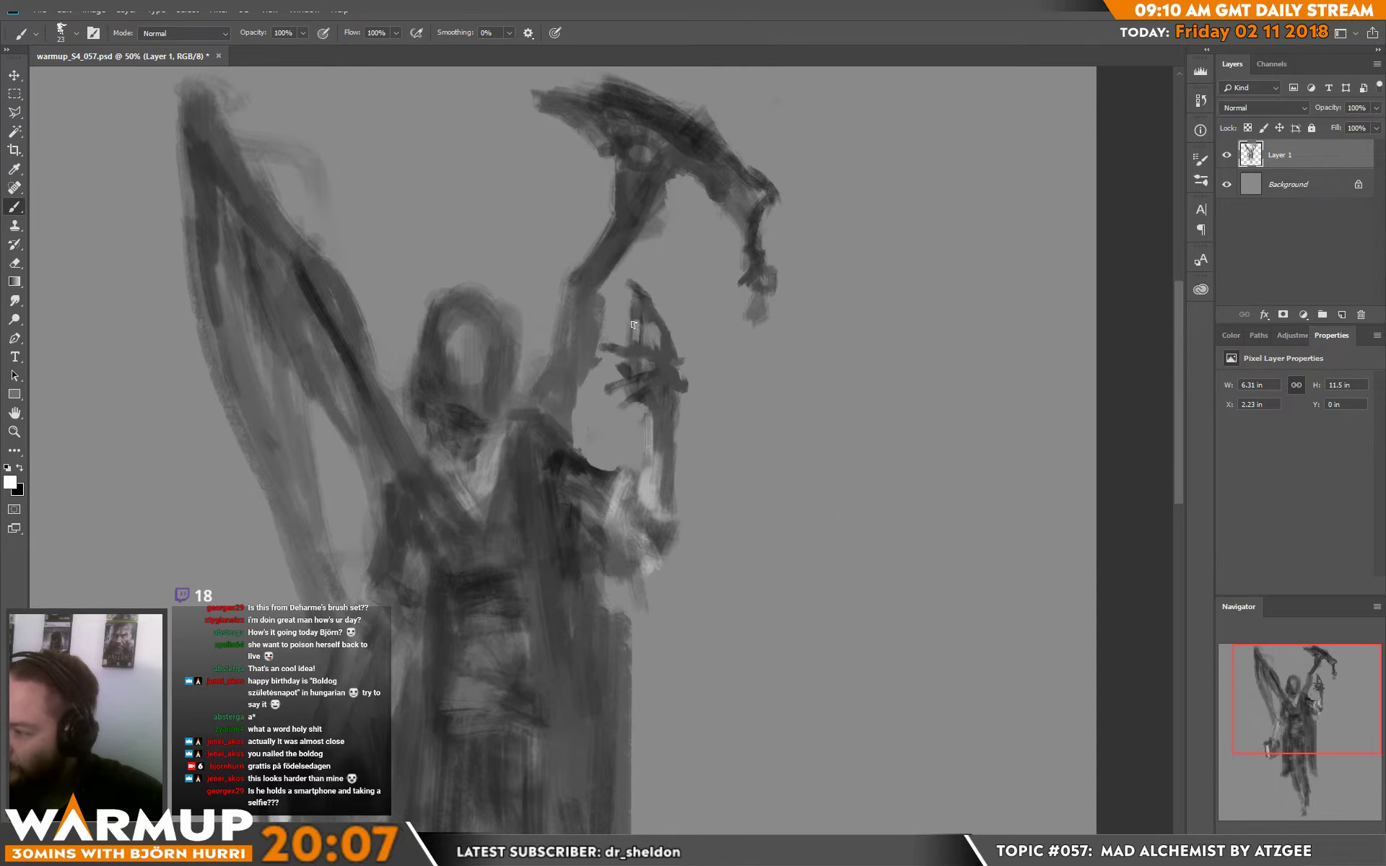
right_click(675, 319)
left_click_drag(761, 229, 756, 230)
left_click(633, 326)
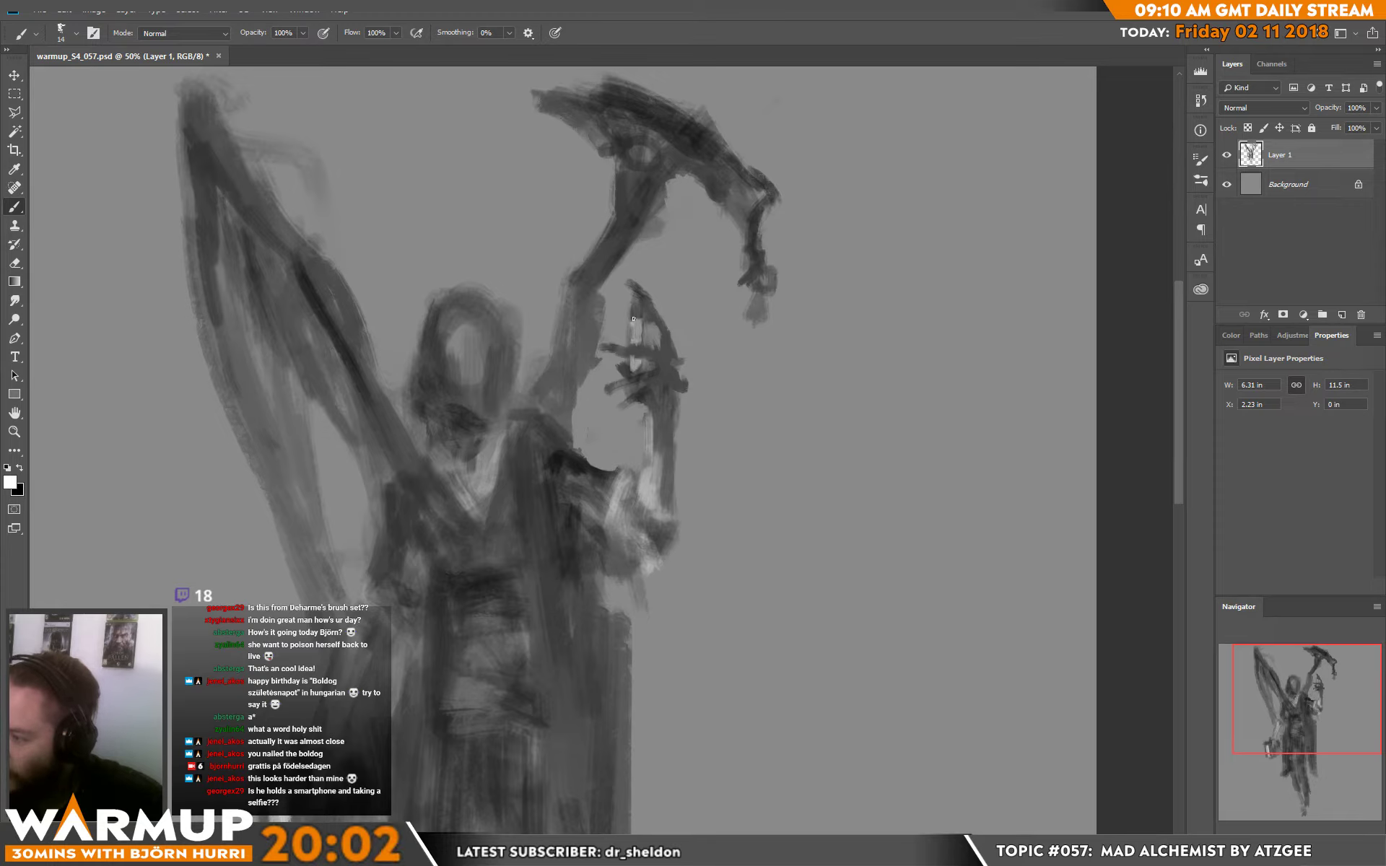
left_click(634, 303, "alt")
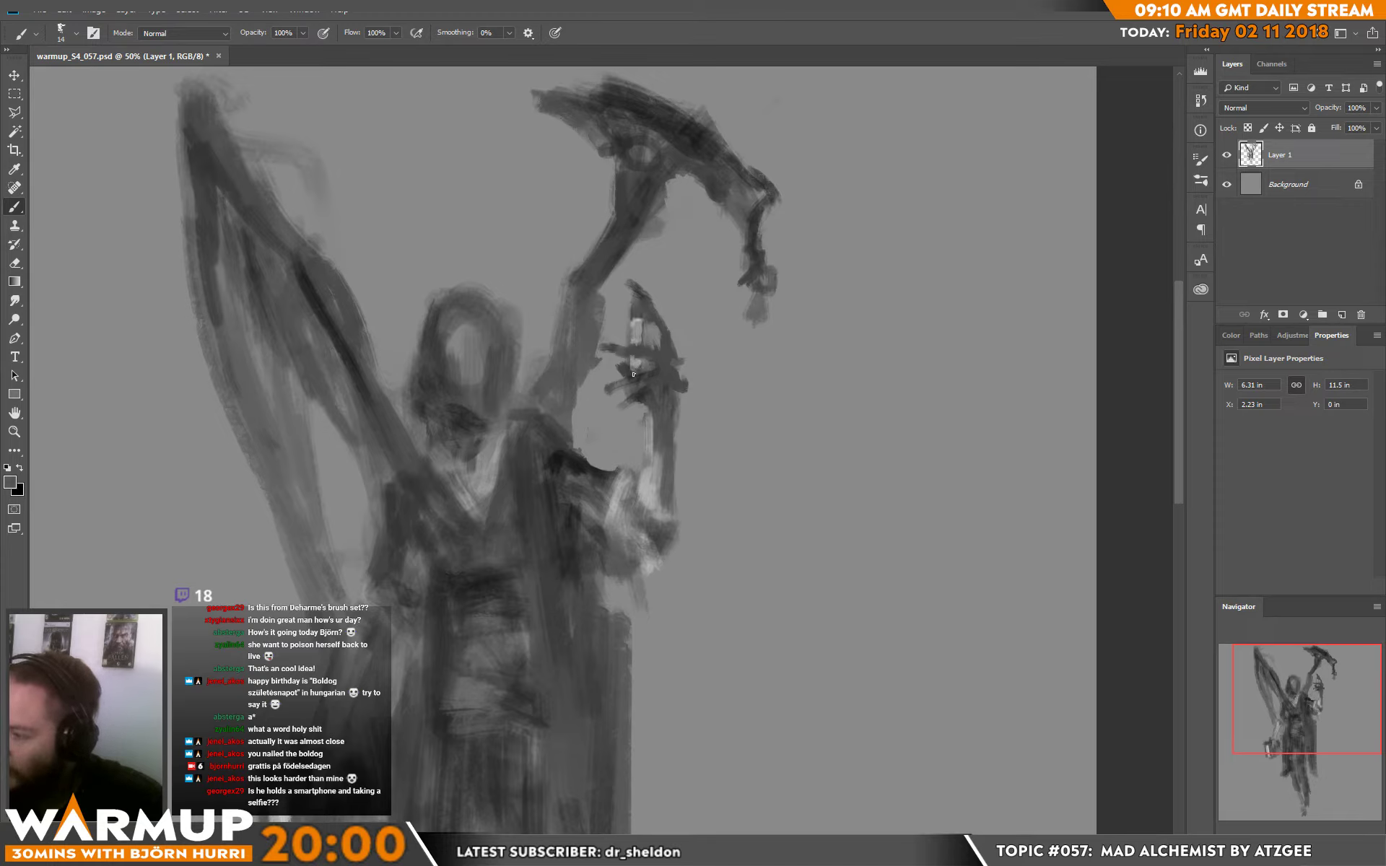
- Sketch a small capped vial with a white highlight on the empty canvas beside the figure
mouse_move(869, 303)
left_mouse_down()
mouse_move(869, 359)
mouse_move(896, 333)
mouse_move(880, 467)
left_mouse_up()
mouse_move(894, 361)
left_mouse_down()
mouse_move(896, 467)
mouse_move(877, 473)
mouse_move(888, 500)
mouse_move(905, 472)
mouse_move(880, 466)
mouse_move(891, 497)
left_mouse_up()
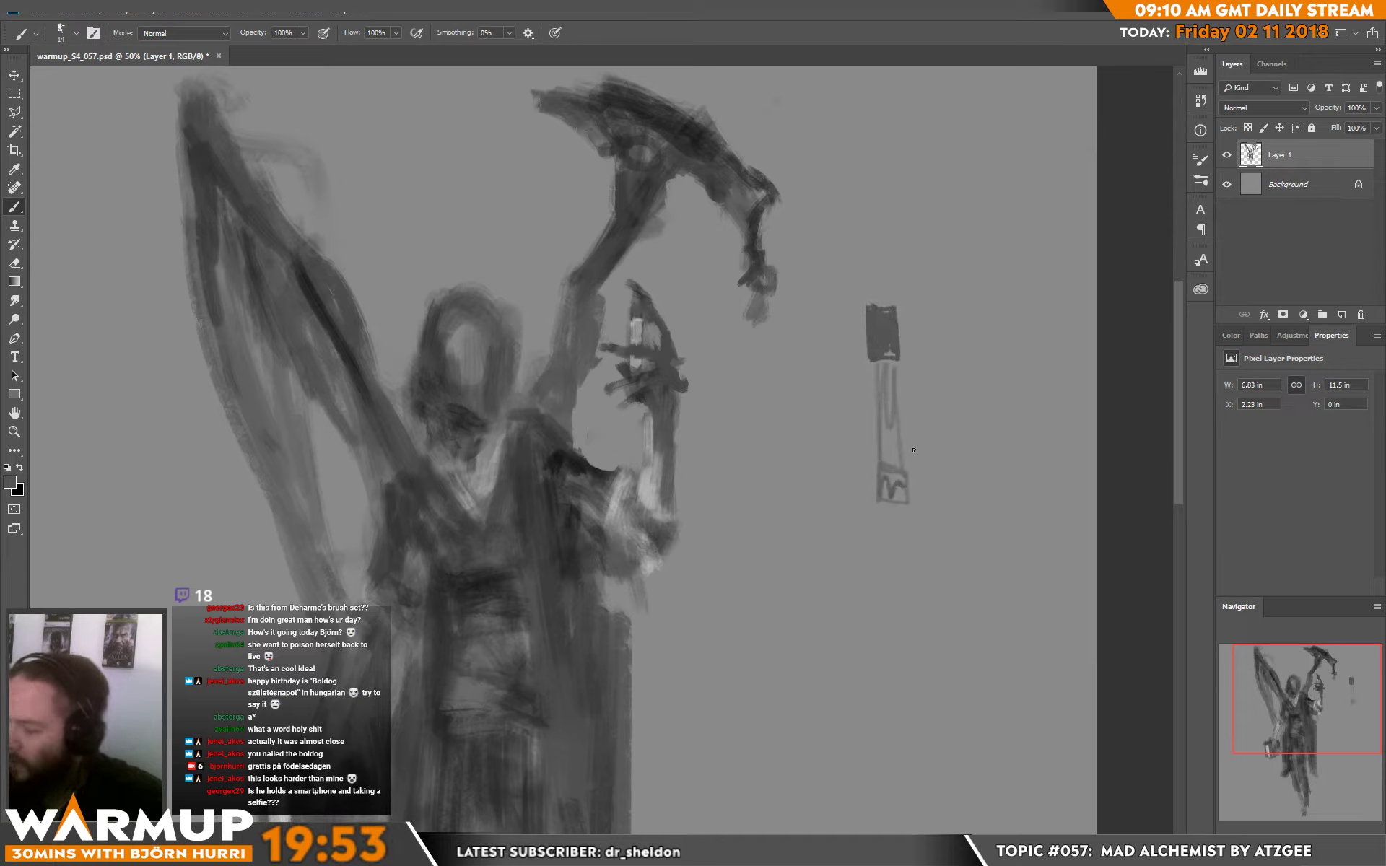
left_click_drag(883, 396, 883, 408)
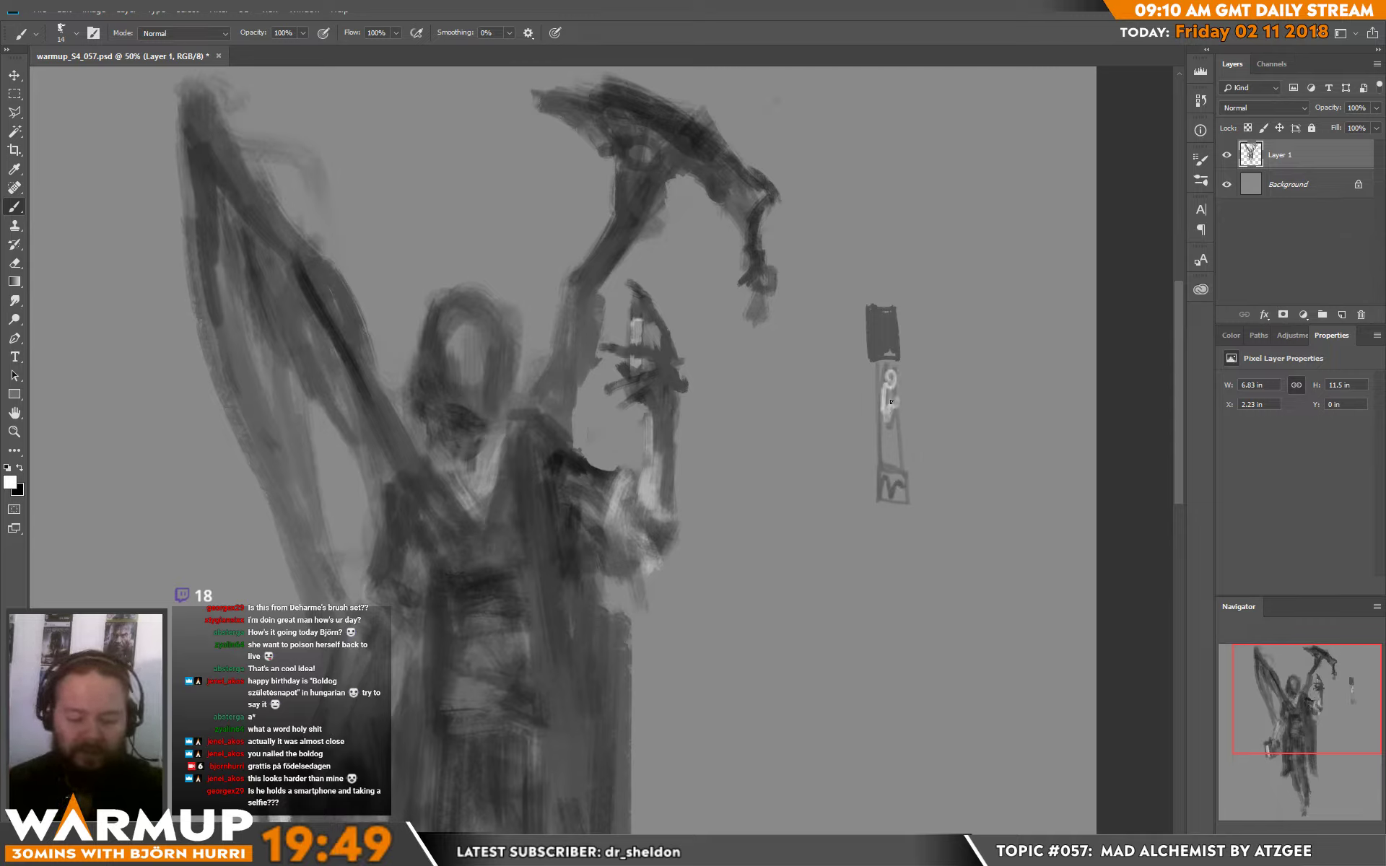
- Lasso the vial sketch beside the figure, delete it, and deselect
key("l")
left_click_drag(965, 402, 845, 531)
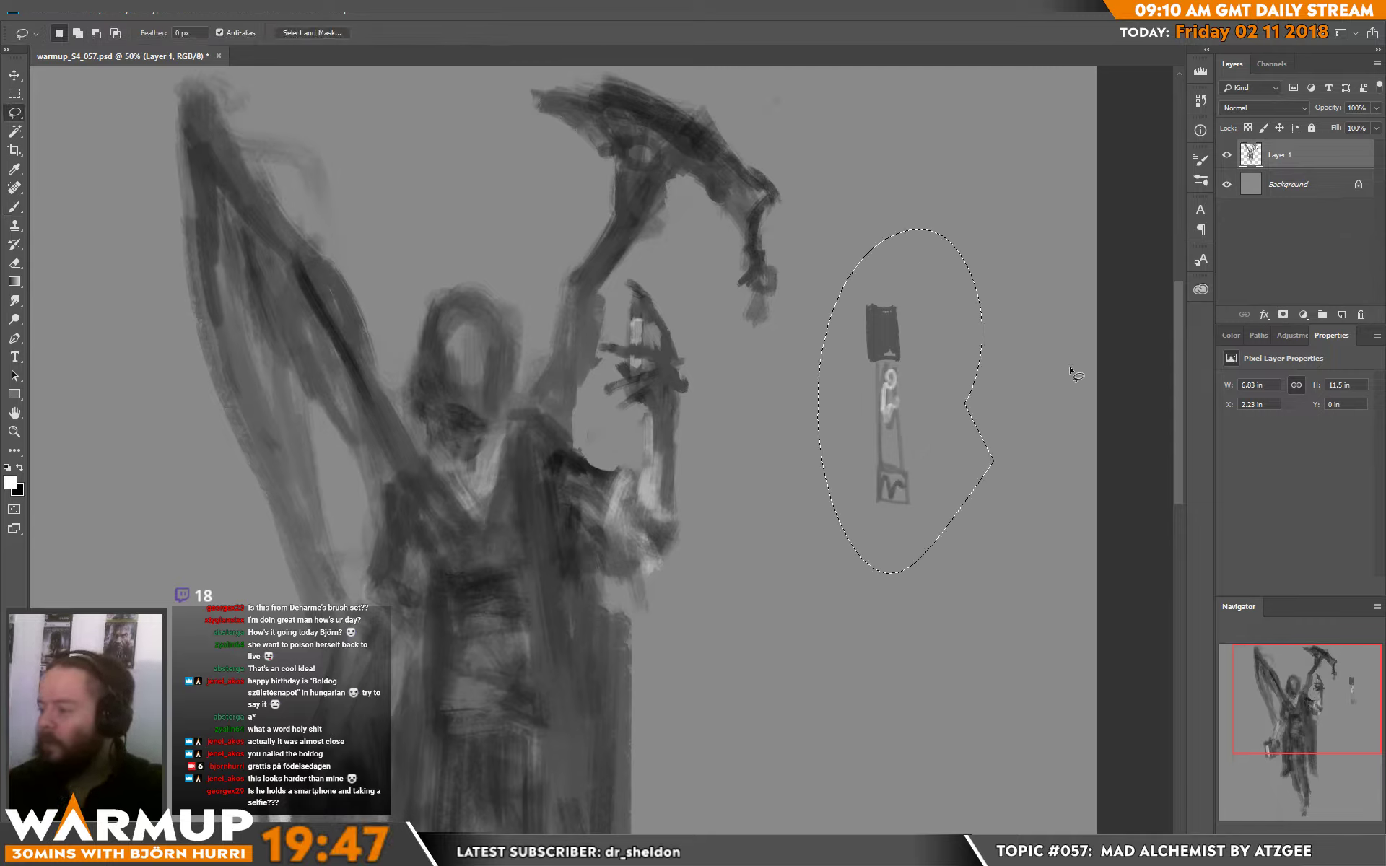
key("Delete")
key("ctrl+d")
- Refine the raised hand's thin fingers and knuckles with the brush, using white and greys sampled around the hand
key("b")
key("x")
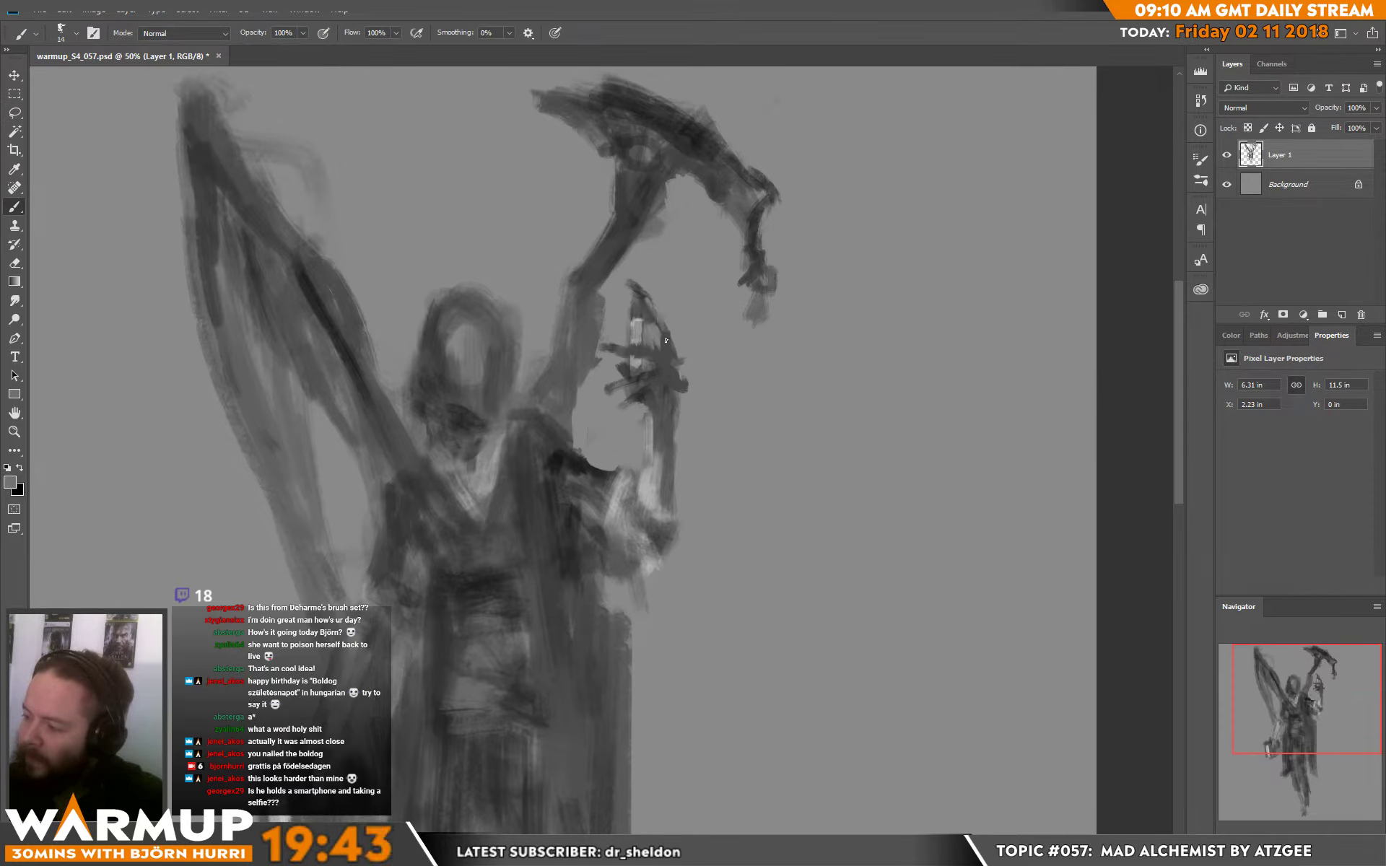
left_click(640, 280, "alt")
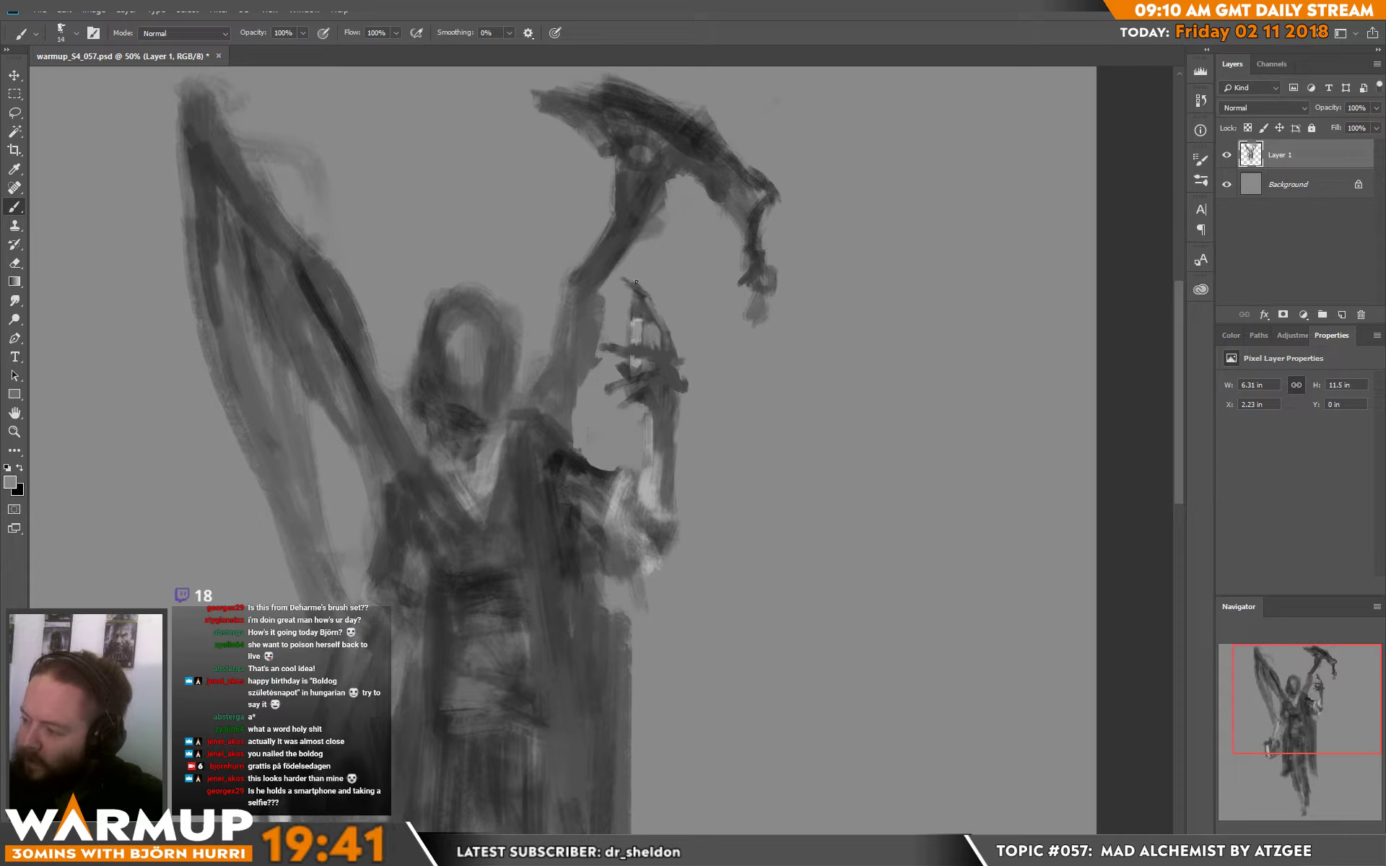
key("d")
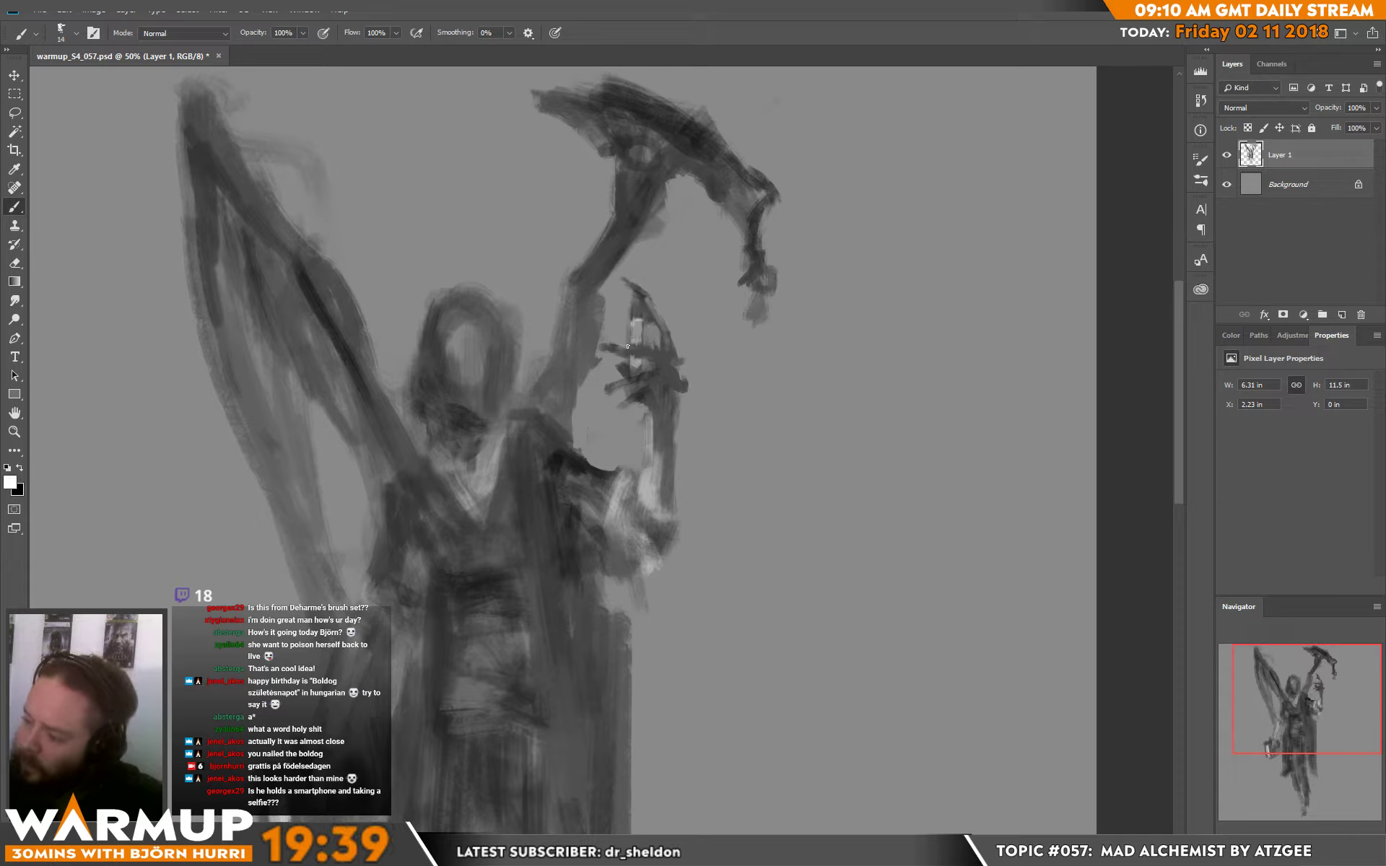
left_click(660, 357, "alt")
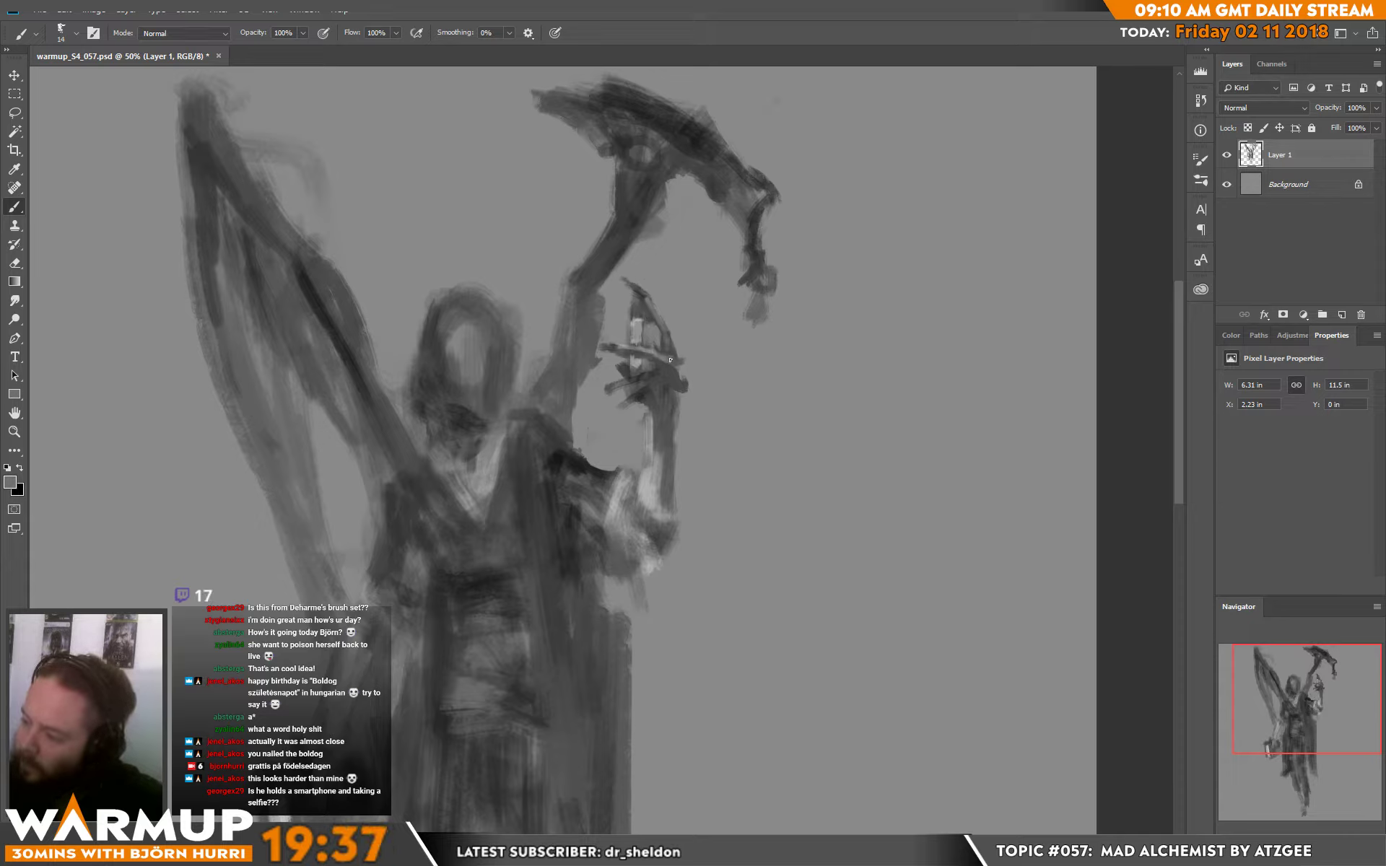
left_click(691, 342, "alt")
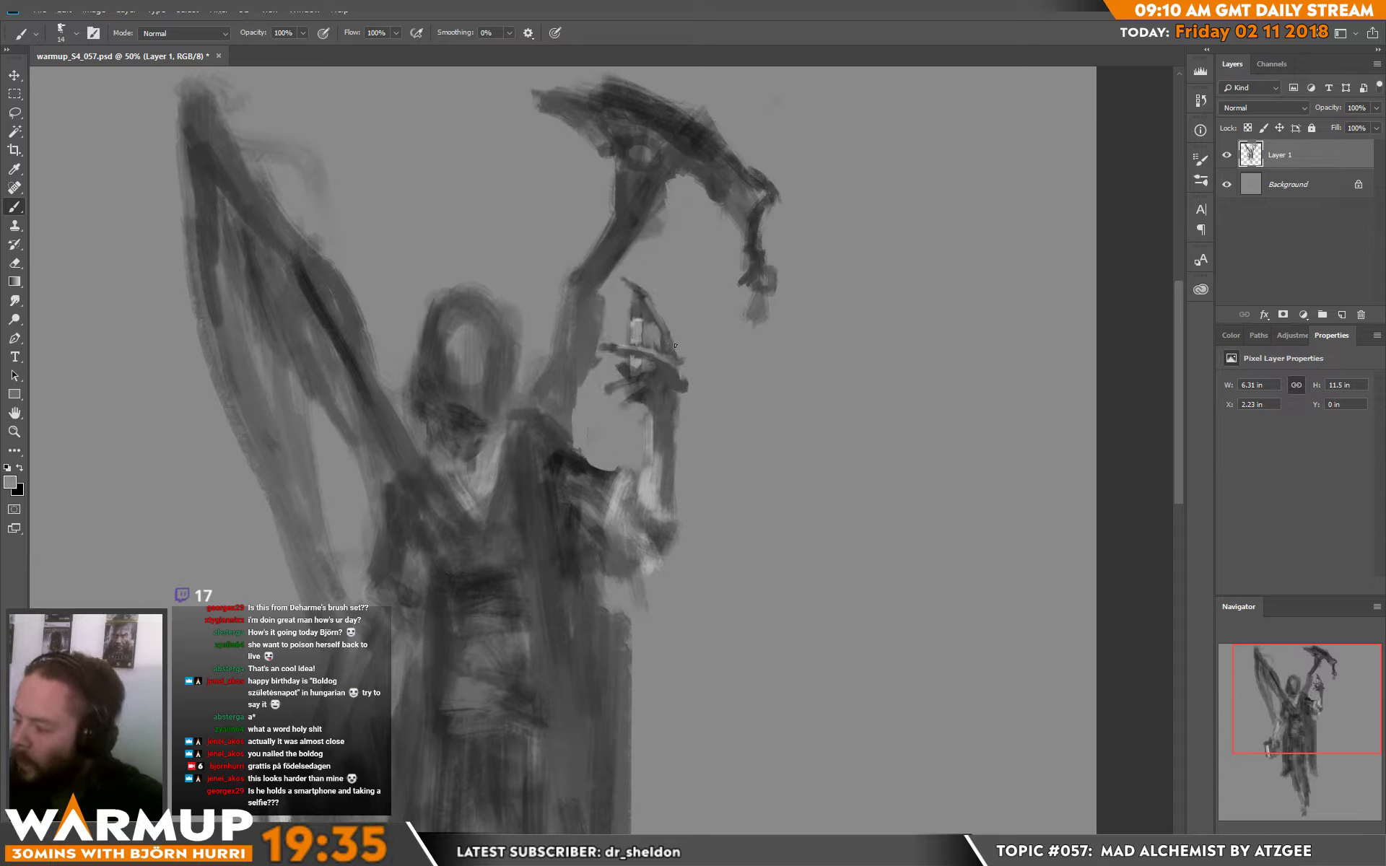
left_click(661, 357, "alt")
left_click_drag(662, 374, 641, 378)
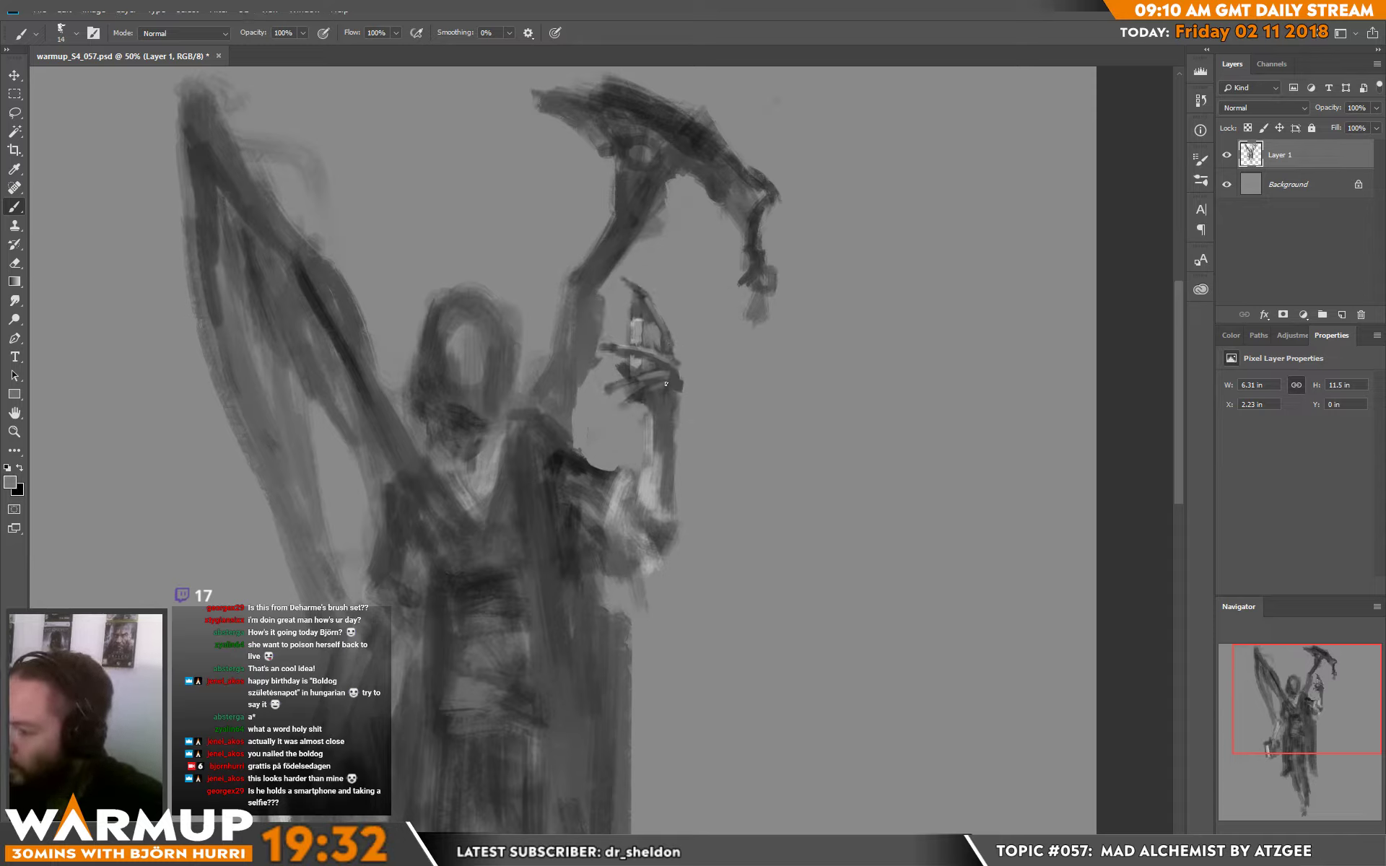
left_click(665, 387, "alt")
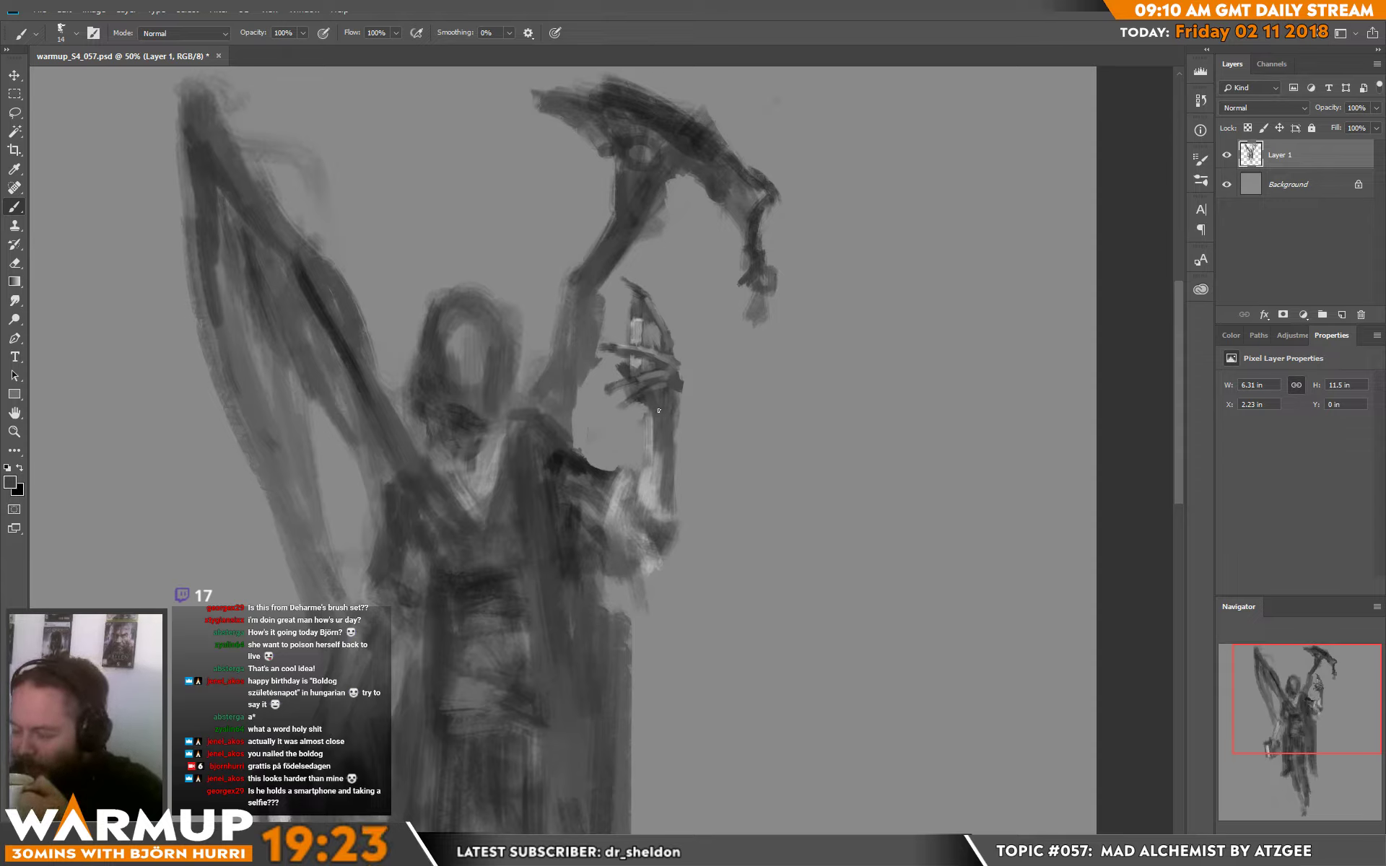
- Clean up the raised hand's wrist, palm and finger edges with sampled greys and small white touches
left_click(638, 422, "alt")
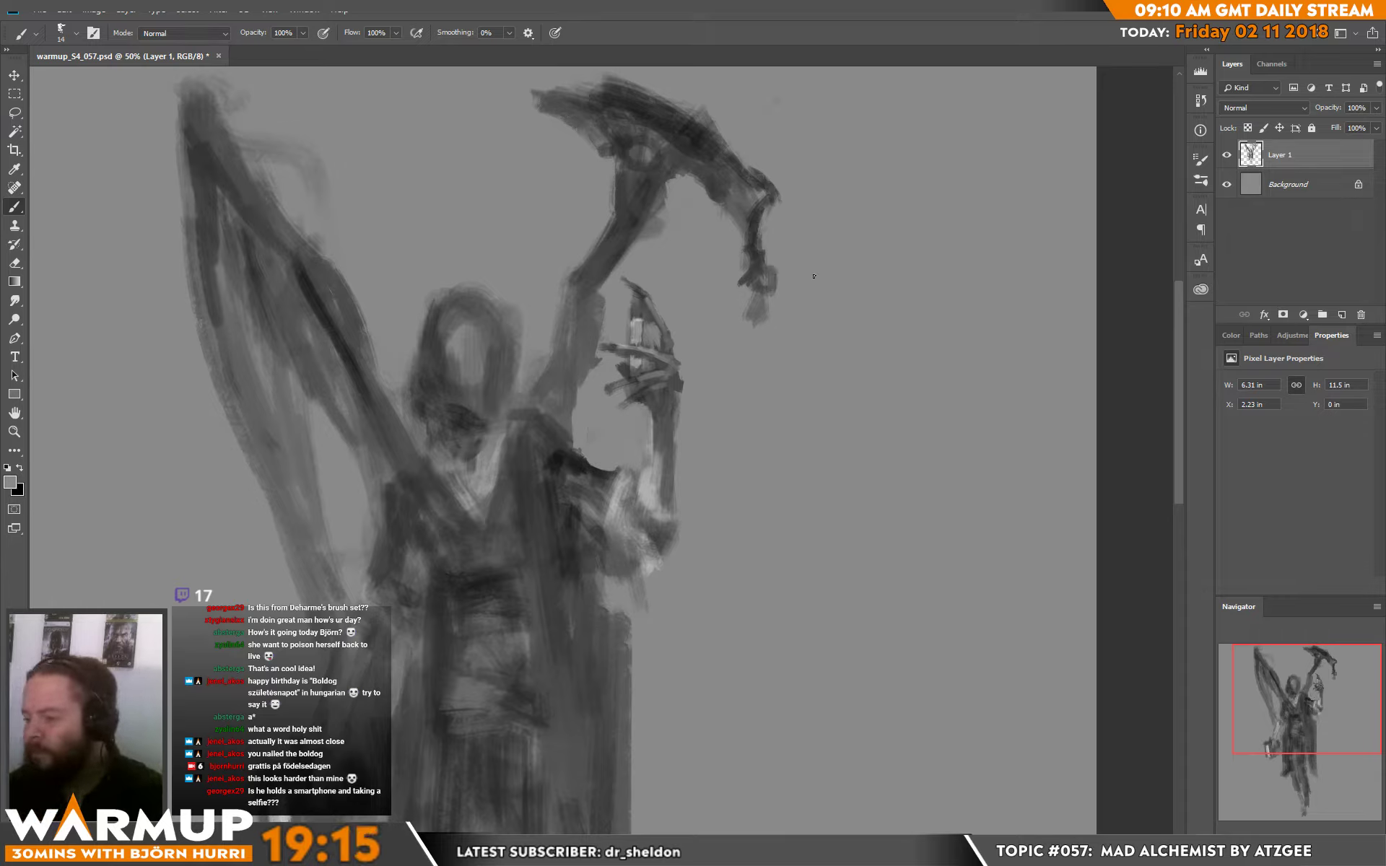
left_click(659, 424, "alt")
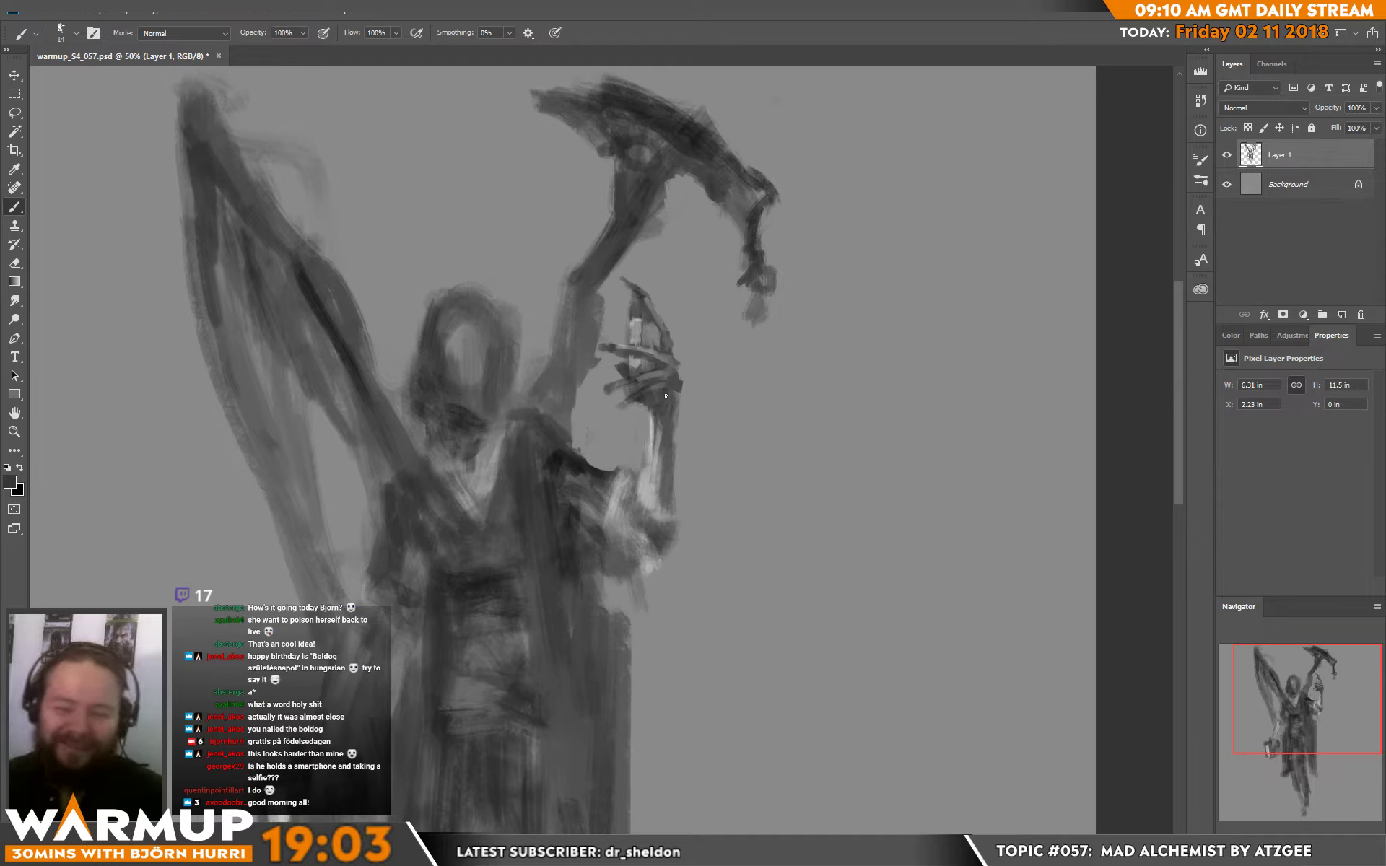
left_click(639, 461, "alt")
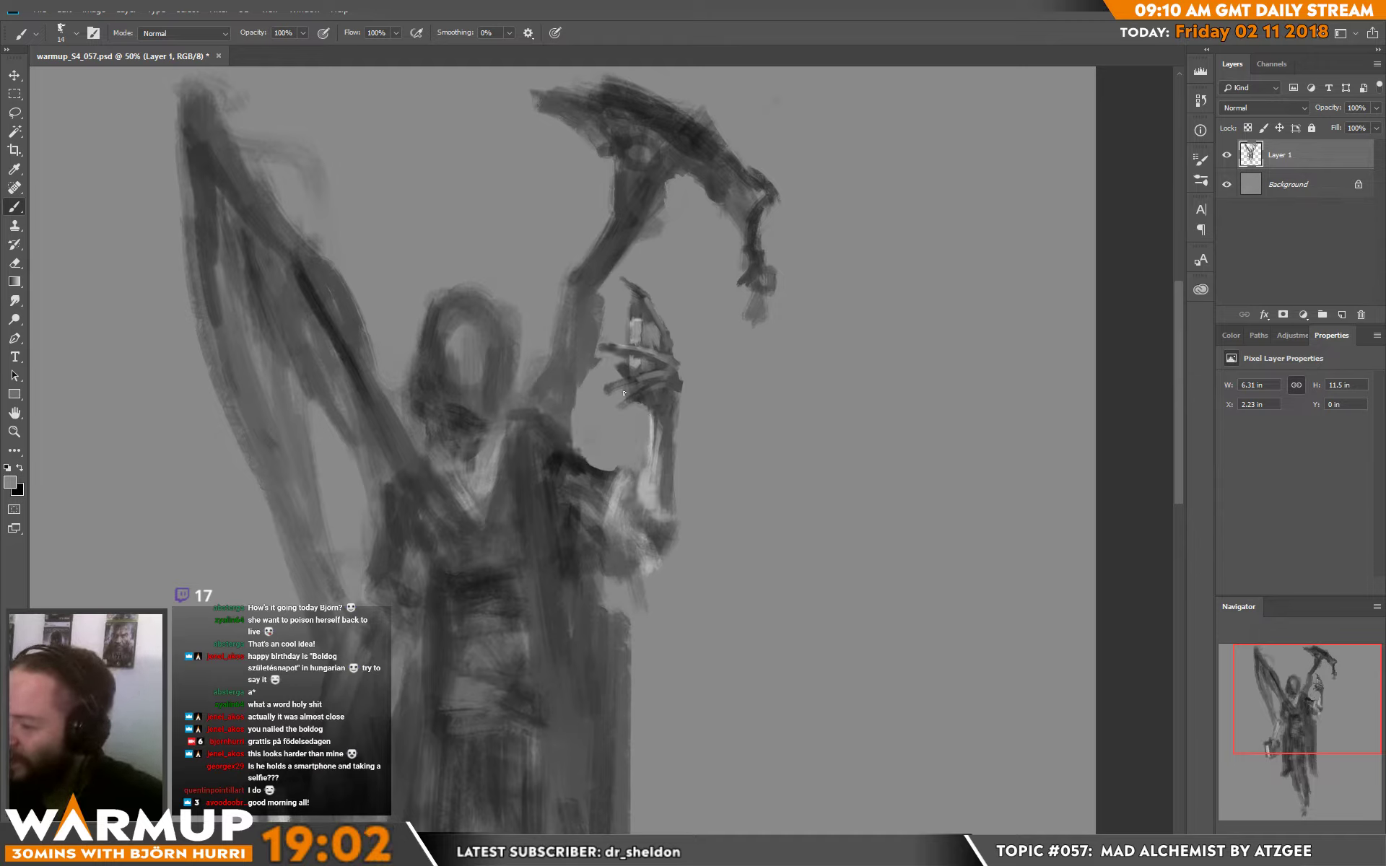
key("d")
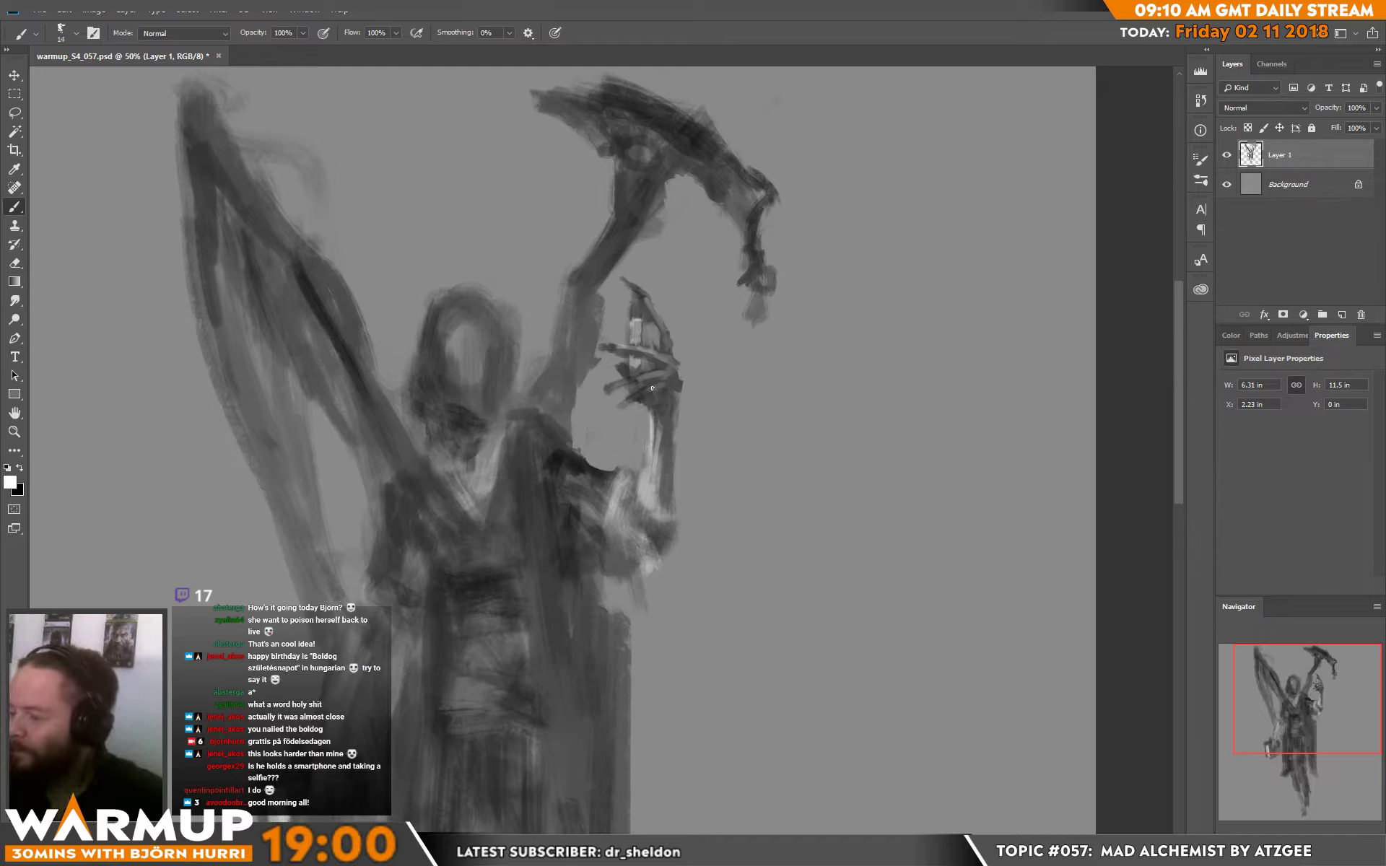
left_click(645, 388, "alt")
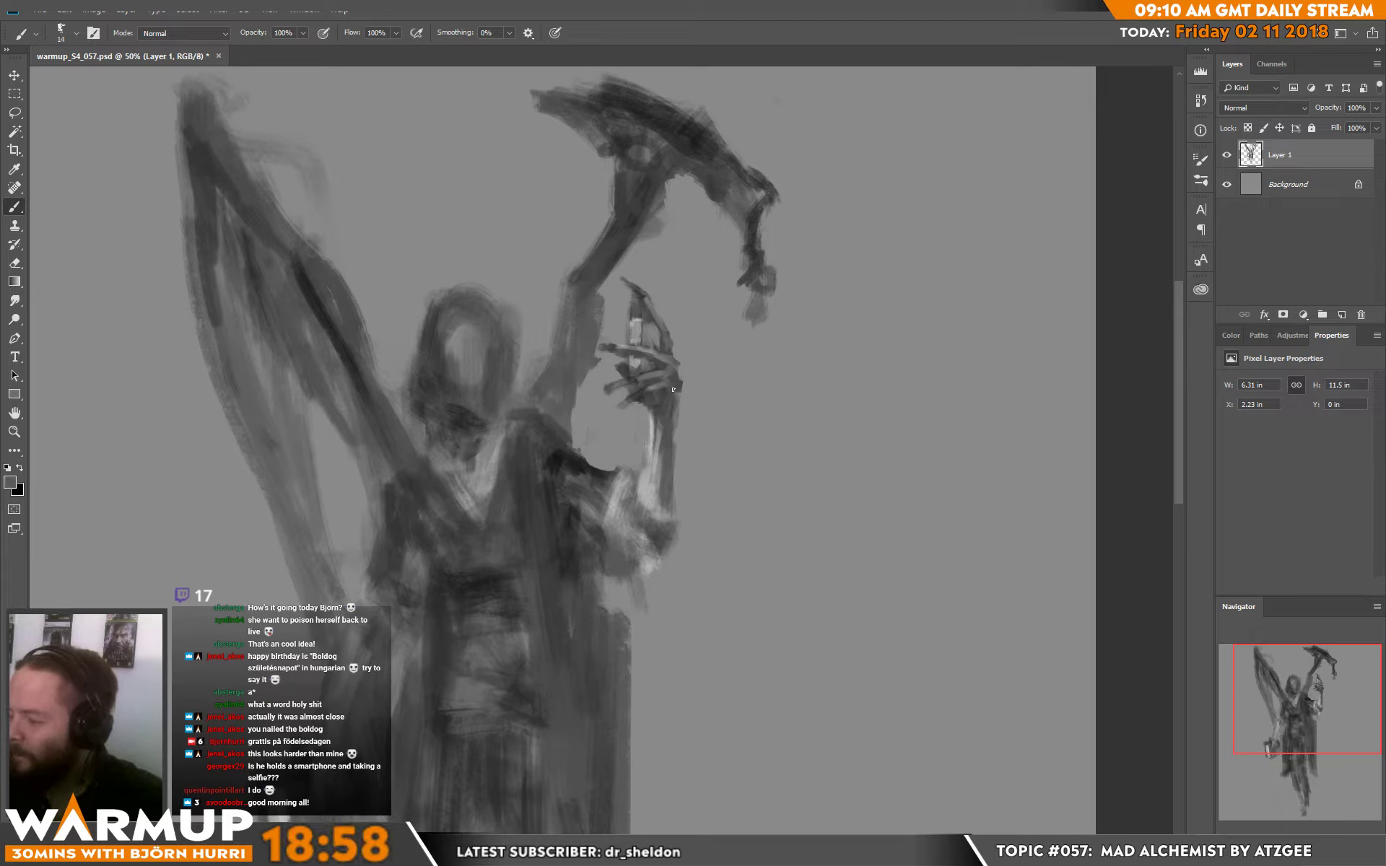
left_click(668, 415, "alt")
left_click(688, 366, "alt")
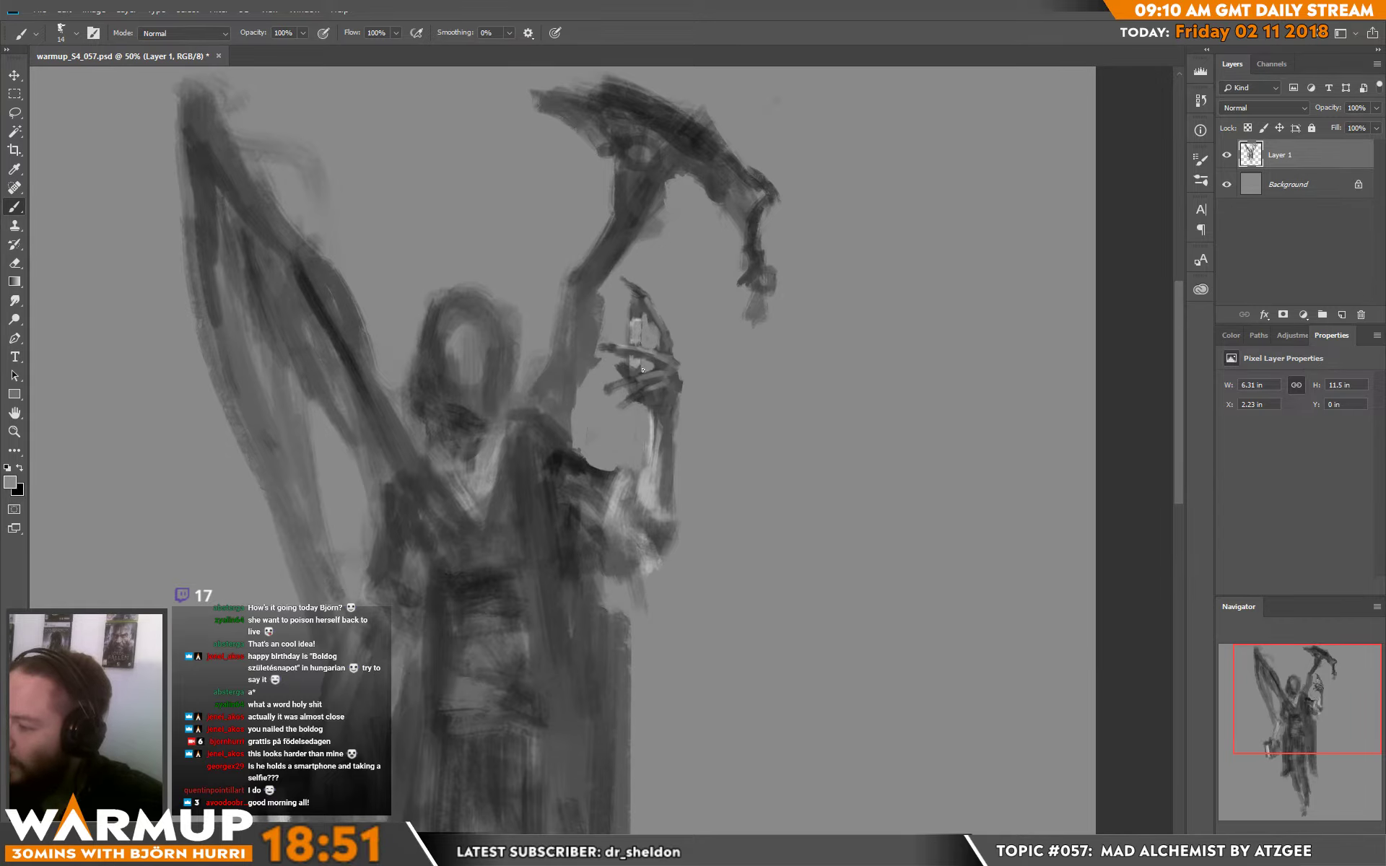
- Paint white highlights on the right wing's lower limb with the brush at 100 px and then 62 px
left_click_drag(867, 491, 854, 393)
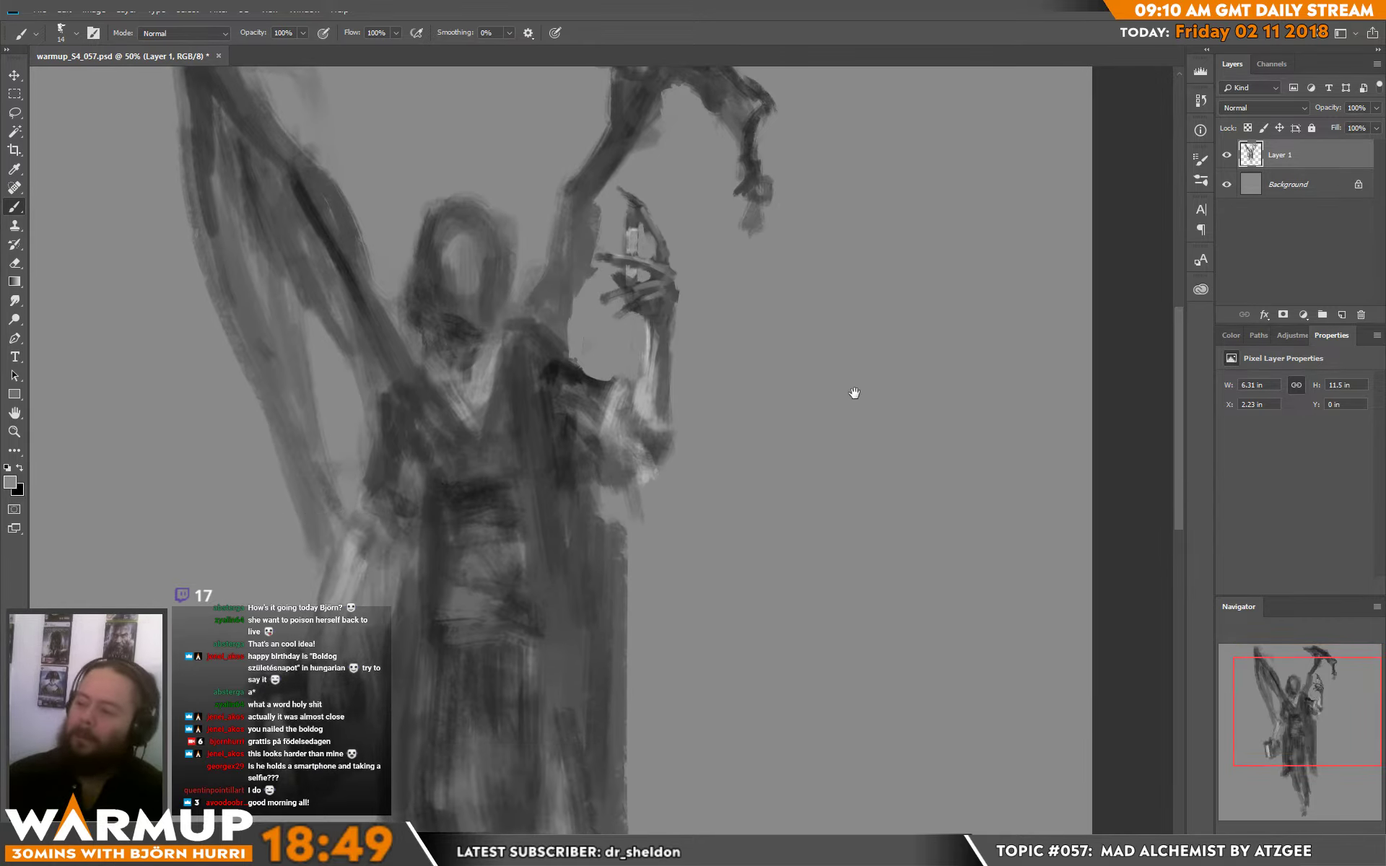
left_click_drag(653, 157, 652, 348)
right_click(635, 341)
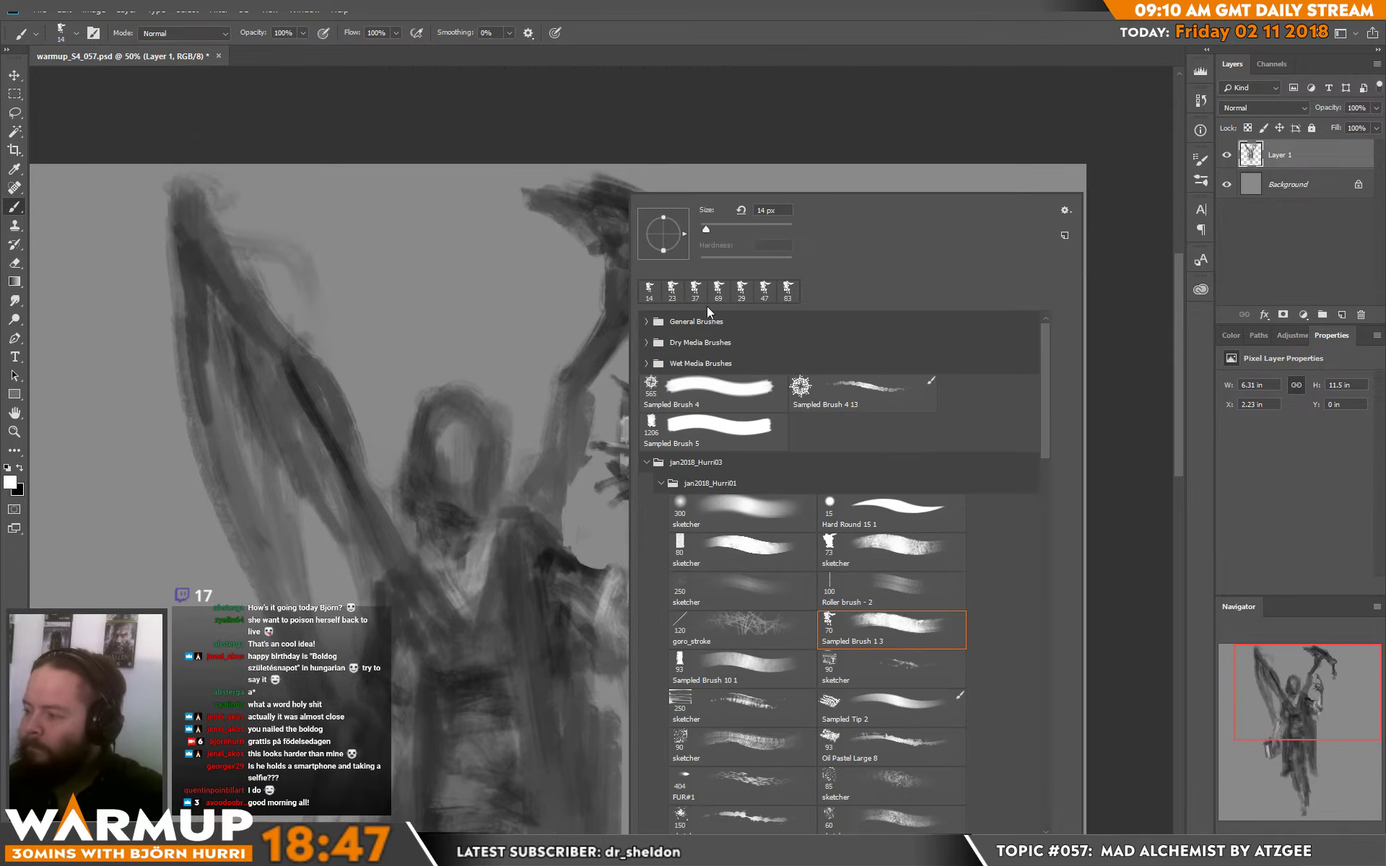
left_click_drag(572, 451, 531, 497)
right_click(594, 405)
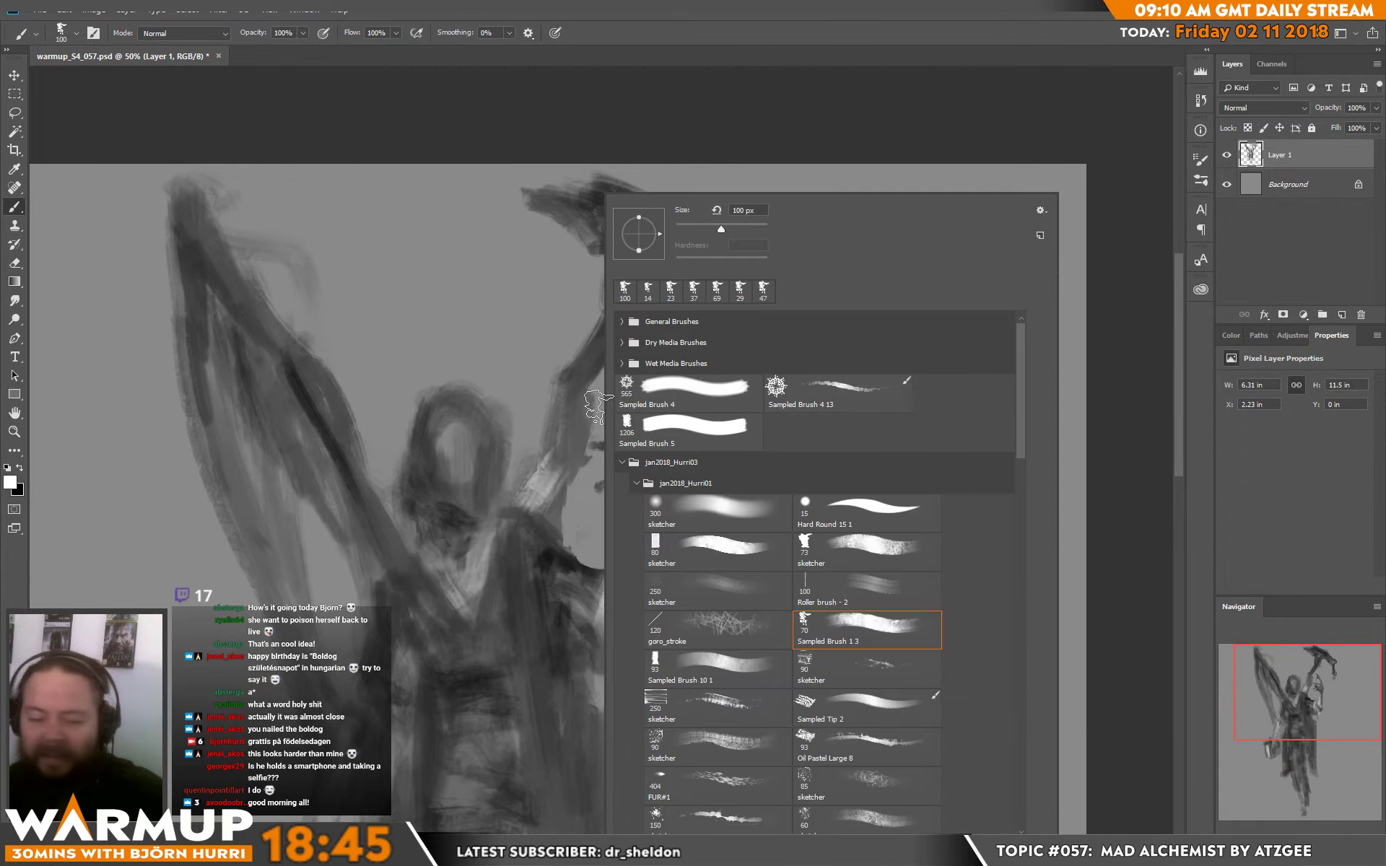
left_click_drag(716, 224, 703, 224)
mouse_move(574, 413)
left_mouse_down()
mouse_move(550, 470)
mouse_move(550, 453)
left_mouse_up()
- Repaint the right wing's upper mass and hanging claw with sampled dark greys, trimming the edges with background grey
left_click(572, 427, "alt")
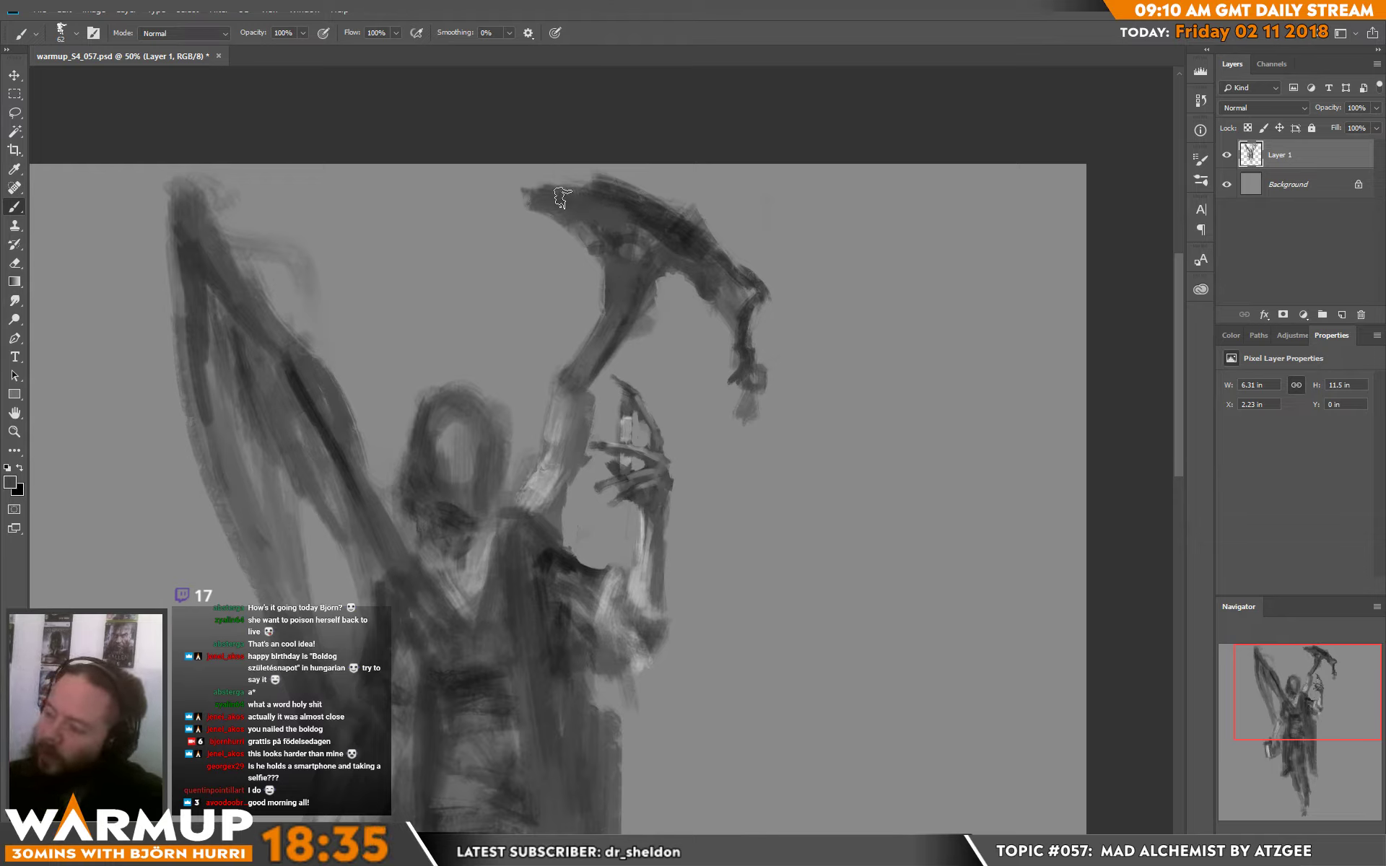
mouse_move(685, 248)
left_mouse_down()
mouse_move(751, 295)
mouse_move(726, 321)
mouse_move(694, 294)
mouse_move(727, 326)
left_mouse_up()
left_click(722, 358, "alt")
left_click(747, 297, "alt")
mouse_move(672, 213)
left_mouse_down()
mouse_move(756, 285)
mouse_move(744, 272)
mouse_move(719, 280)
mouse_move(753, 313)
mouse_move(745, 298)
mouse_move(744, 373)
mouse_move(759, 323)
mouse_move(758, 405)
left_mouse_up()
left_click(775, 330, "alt")
left_click(747, 282, "alt")
left_click(734, 344, "alt")
left_click(759, 397, "alt")
left_click_drag(727, 335, 725, 352)
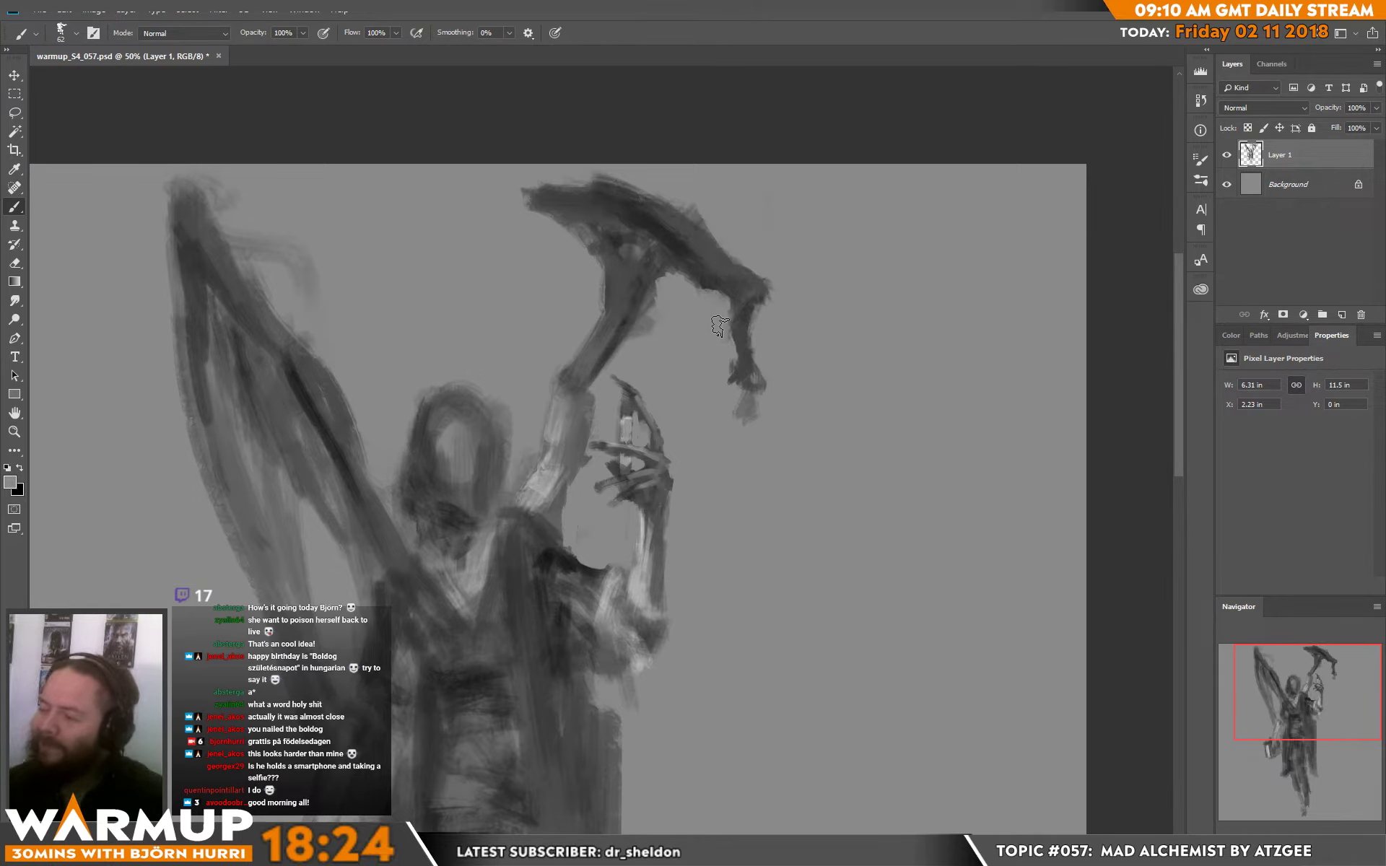
- Define the gap under the right wing and lighten its top edge in white and sampled greys, with the brush at 39 px
mouse_move(628, 260)
left_mouse_down()
mouse_move(654, 221)
mouse_move(612, 254)
mouse_move(523, 199)
mouse_move(690, 208)
left_mouse_up()
right_click(672, 235)
left_click(771, 227)
left_click(627, 232, "alt")
left_click(648, 233, "alt")
key("d")
key("x")
mouse_move(606, 182)
left_mouse_down()
mouse_move(562, 189)
mouse_move(599, 182)
mouse_move(562, 184)
mouse_move(672, 210)
mouse_move(737, 261)
left_mouse_up()
left_click(605, 176, "alt")
left_click(708, 217, "alt")
left_click_drag(689, 213, 762, 282)
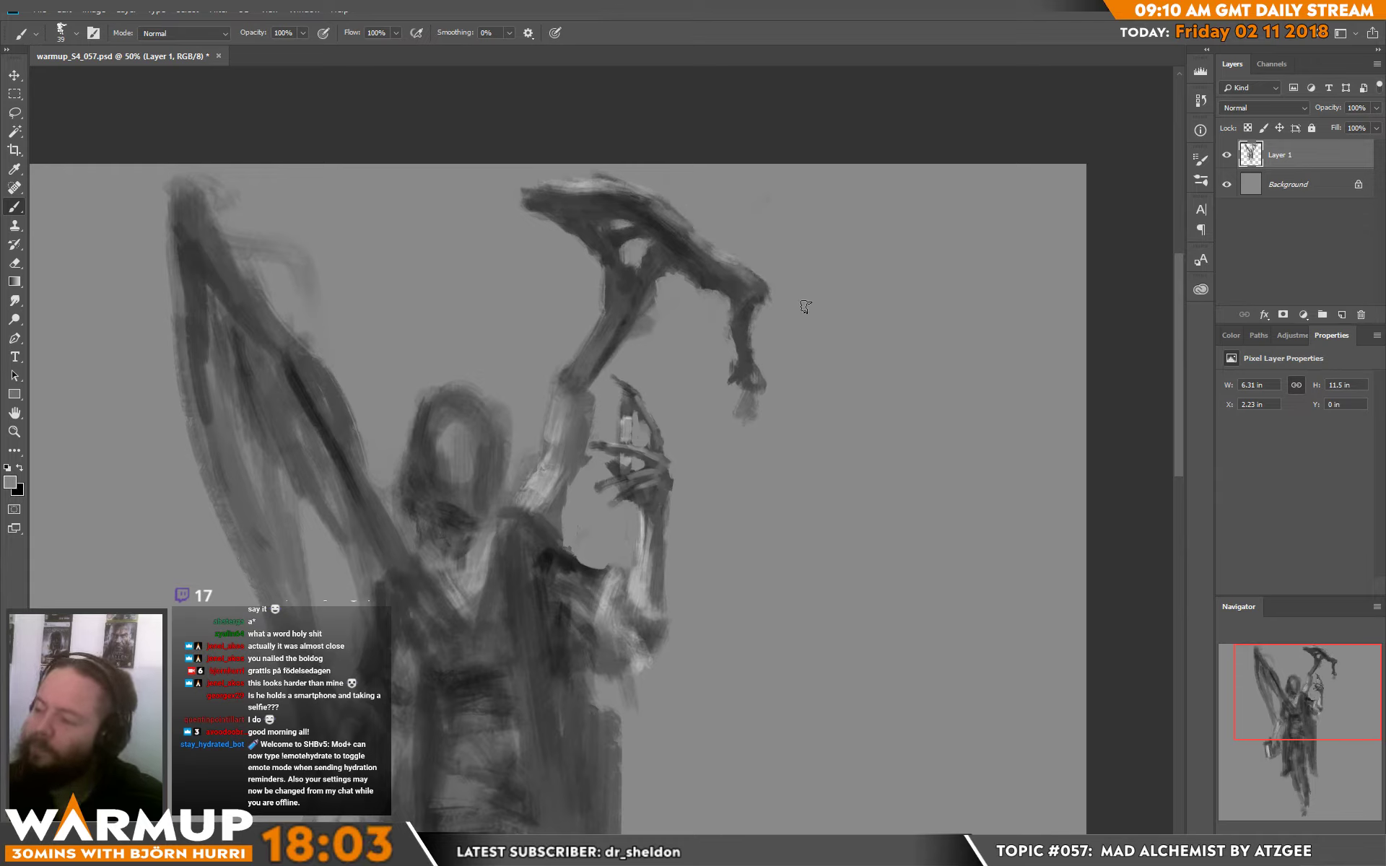
- Highlight the right wing limb's bend in white with a 6 px brush, and blend it with the brush at 21 px
left_click_drag(602, 322, 566, 367)
key("d")
key("x")
right_click(590, 355)
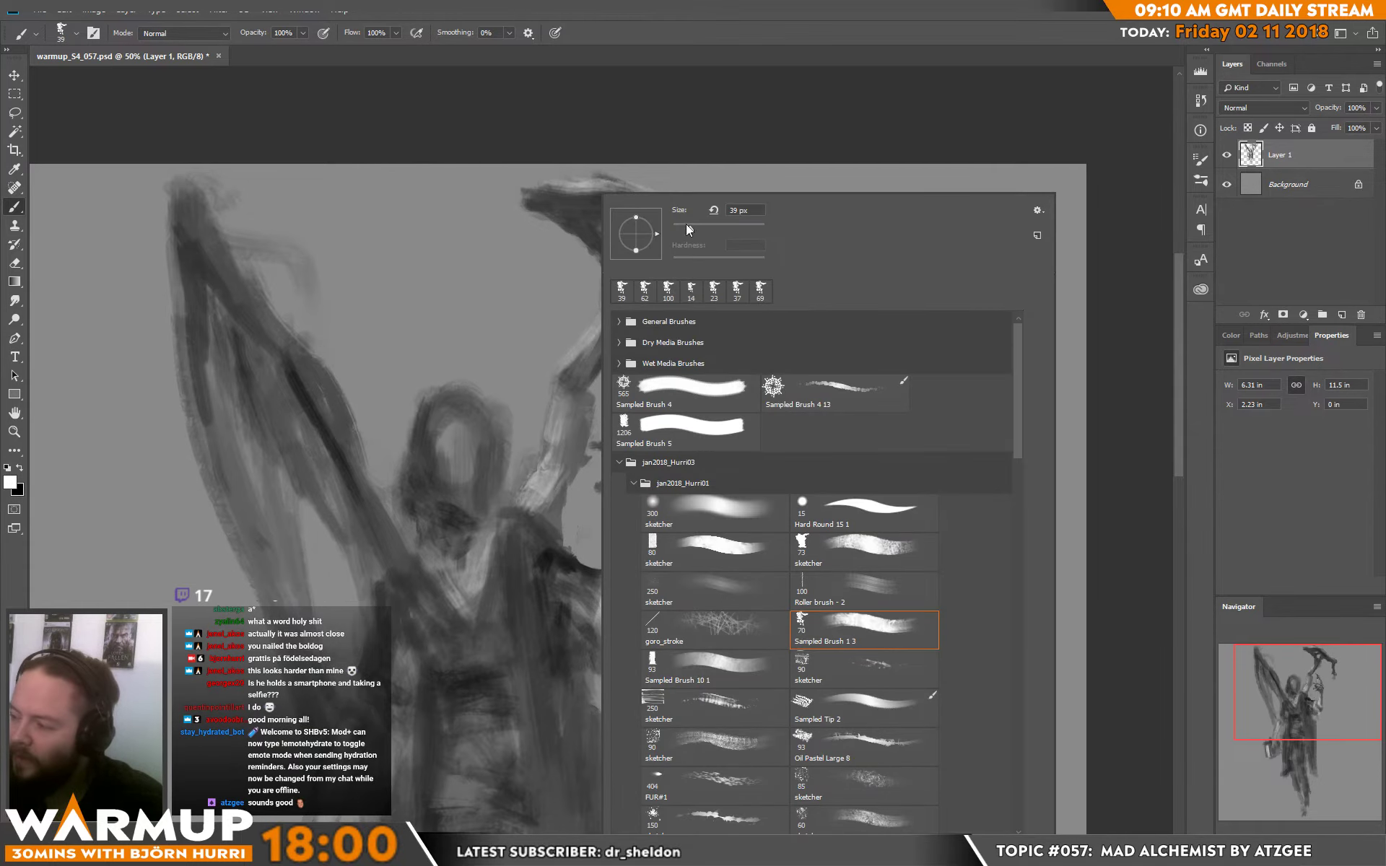
type("6")
key("Return")
key("Return")
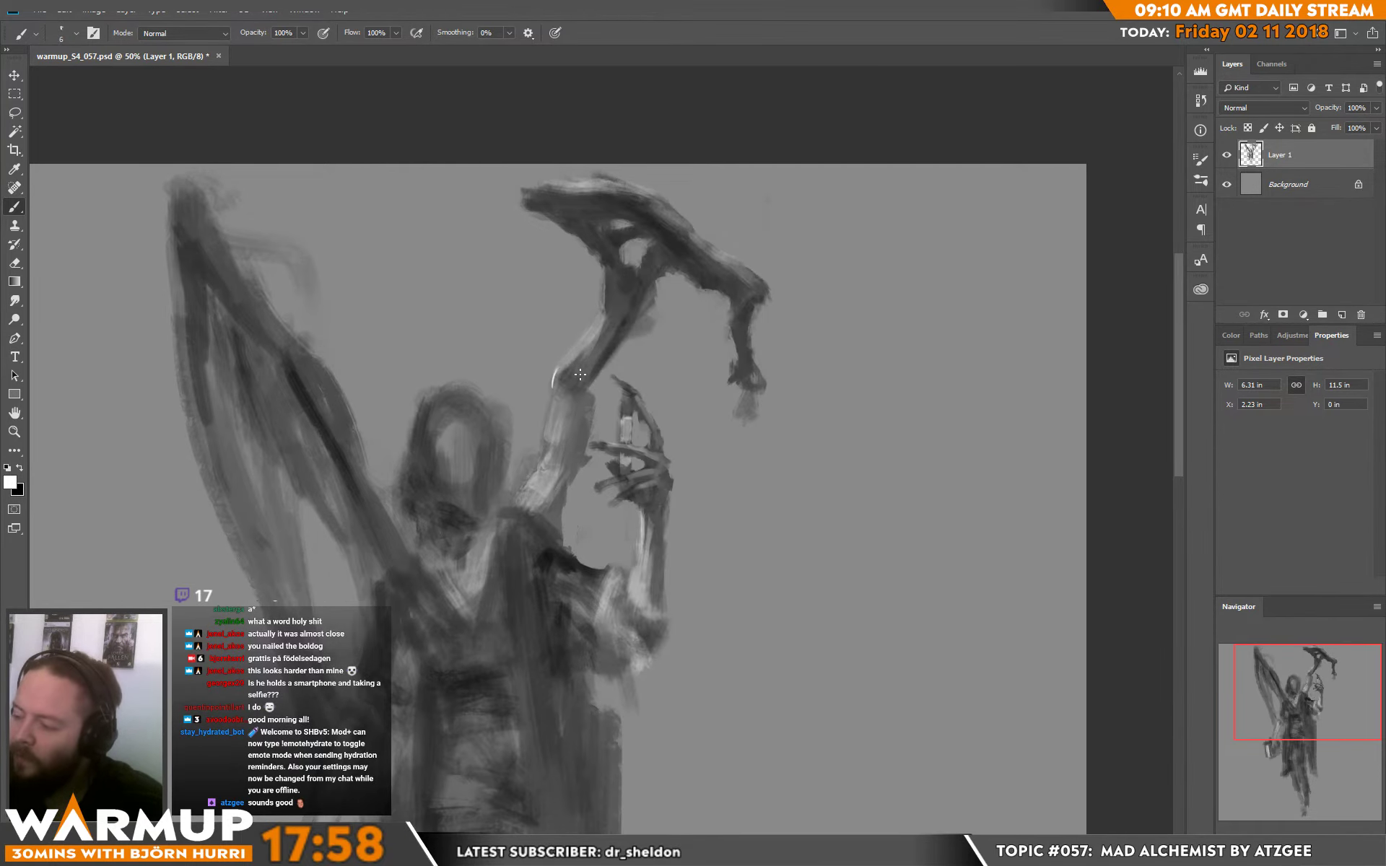
right_click(579, 373)
double_click(624, 319)
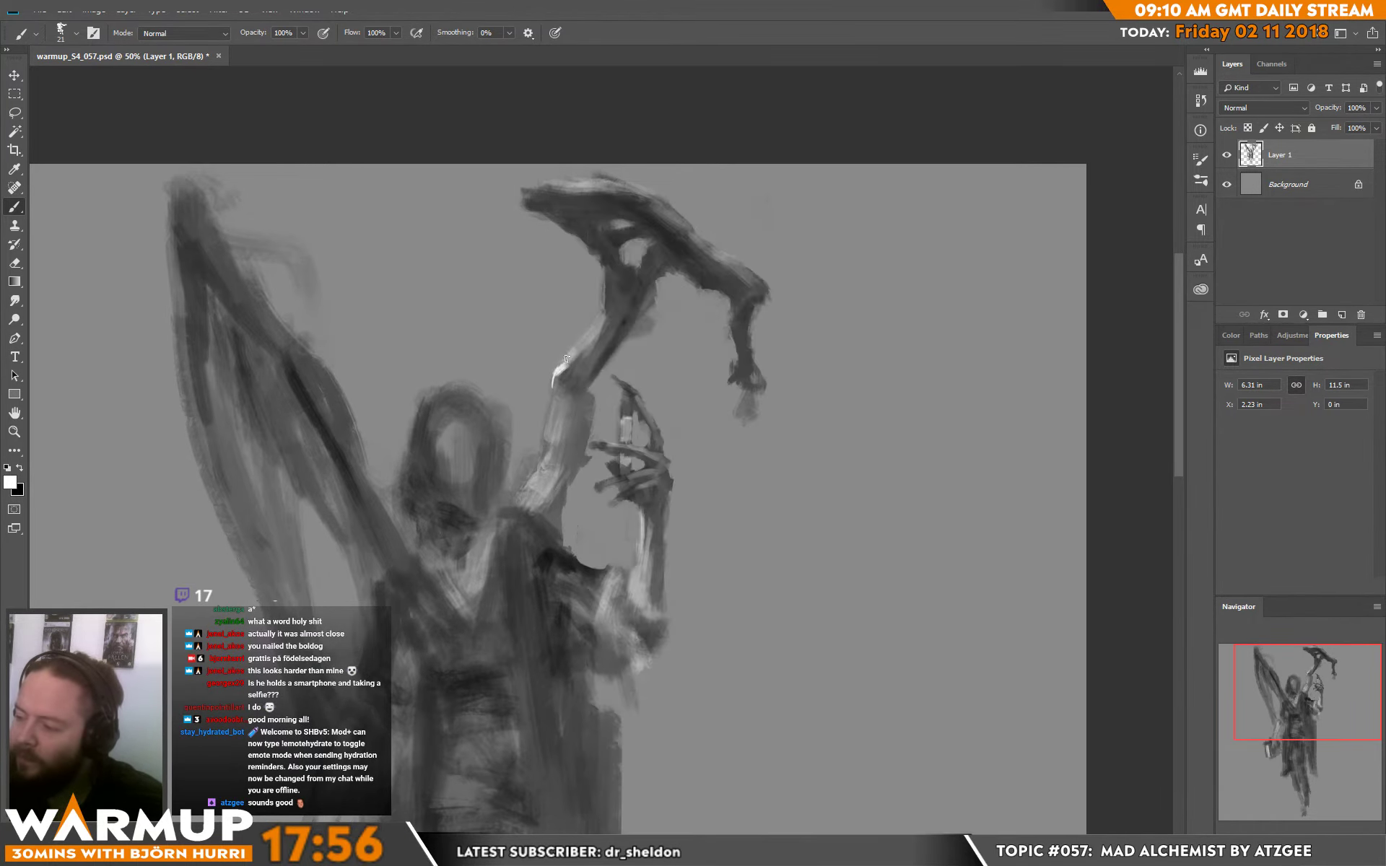
- Shade the inner side of the right wing's limb and trim its outline with sampled greys
left_click(587, 351, "alt")
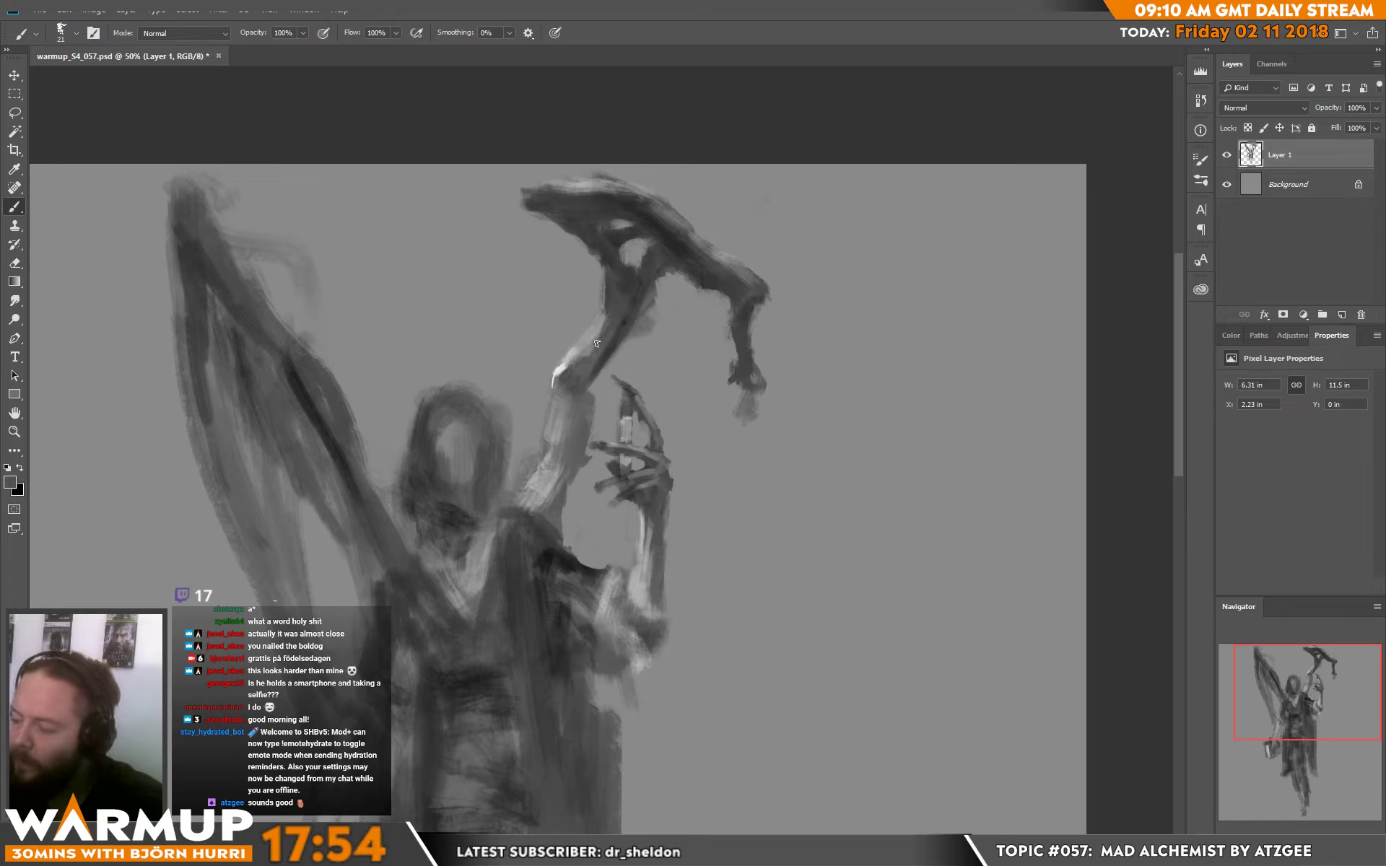
left_click(582, 405, "alt")
mouse_move(569, 384)
left_mouse_down()
mouse_move(561, 439)
mouse_move(572, 401)
mouse_move(578, 436)
mouse_move(571, 402)
mouse_move(564, 455)
left_mouse_up()
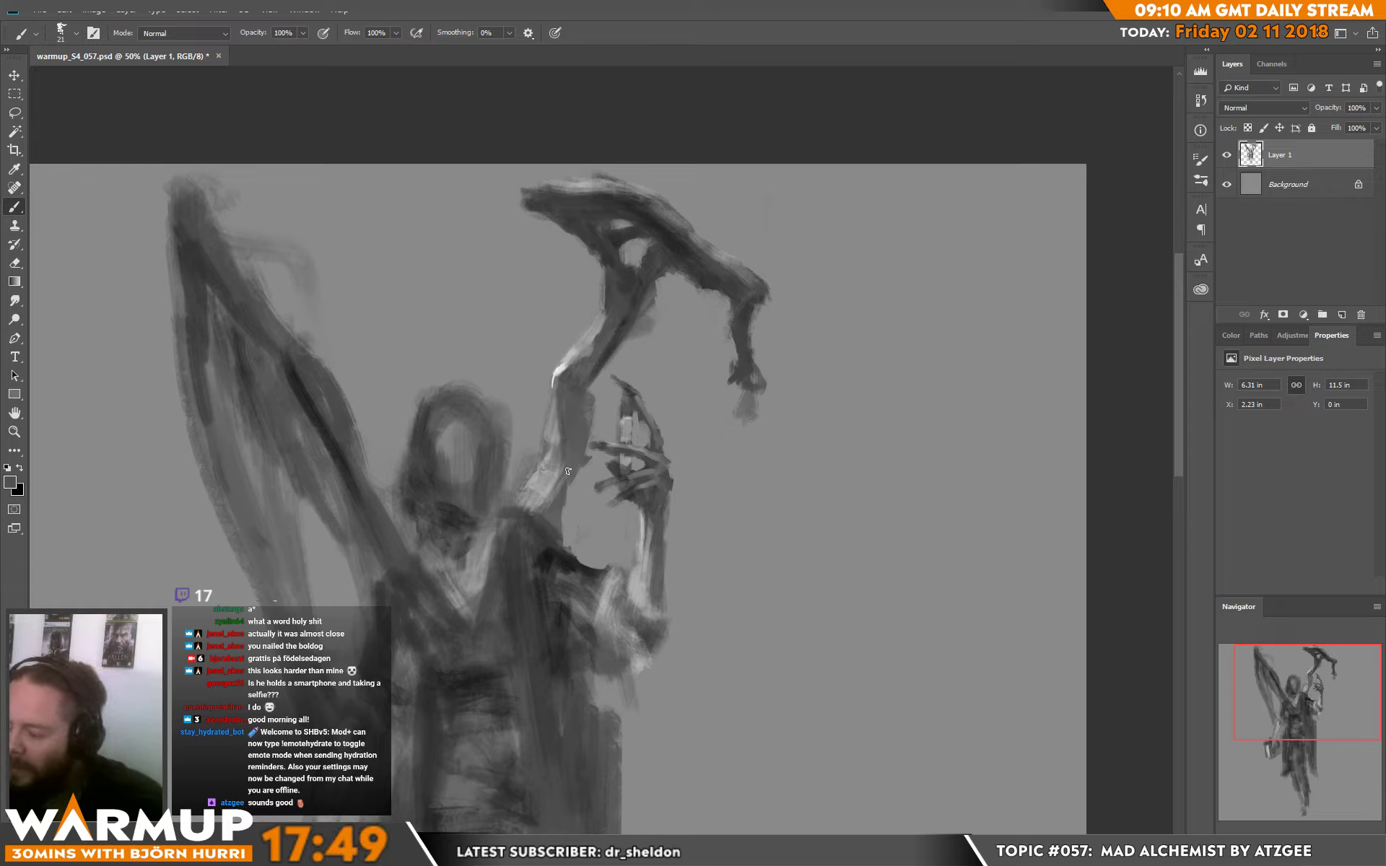
left_click(588, 397, "alt")
left_click_drag(588, 394, 592, 434)
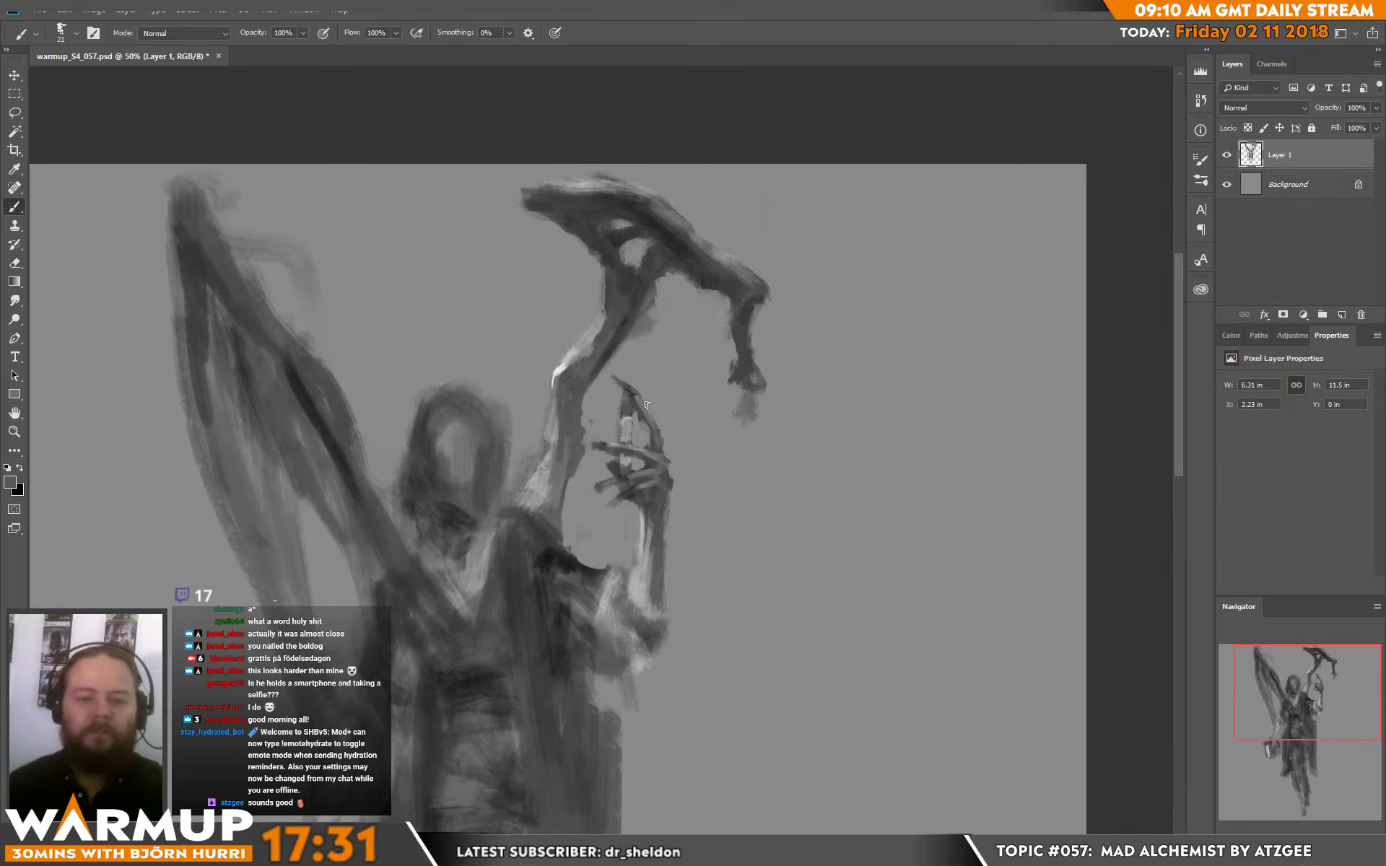
- Set the brush to 34 px and paint dark eye sockets on the face with a grey sampled from the head
scroll(596, 565, "down", 2)
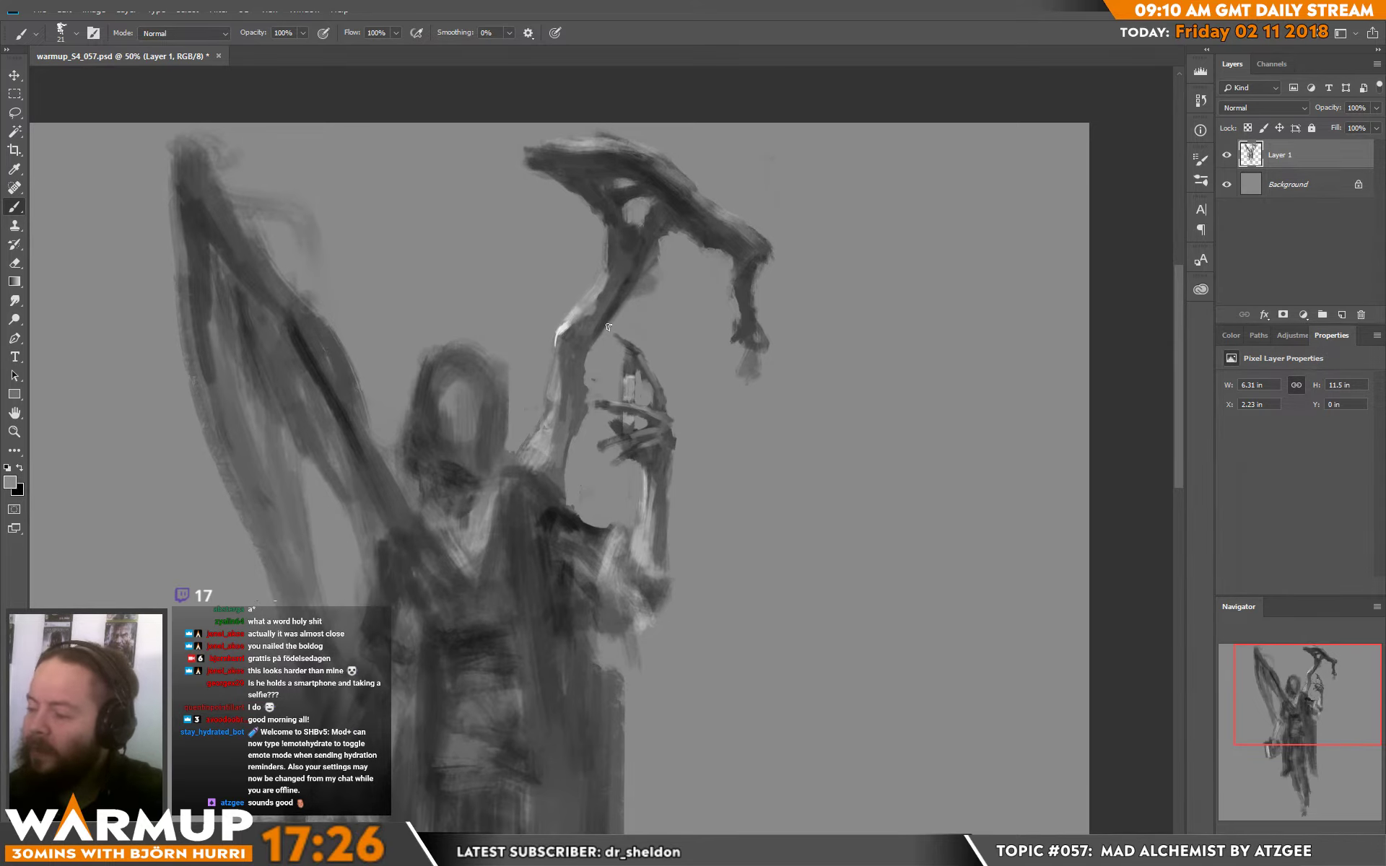
right_click(556, 322)
left_click(642, 234)
key("Return")
left_click(428, 420, "alt")
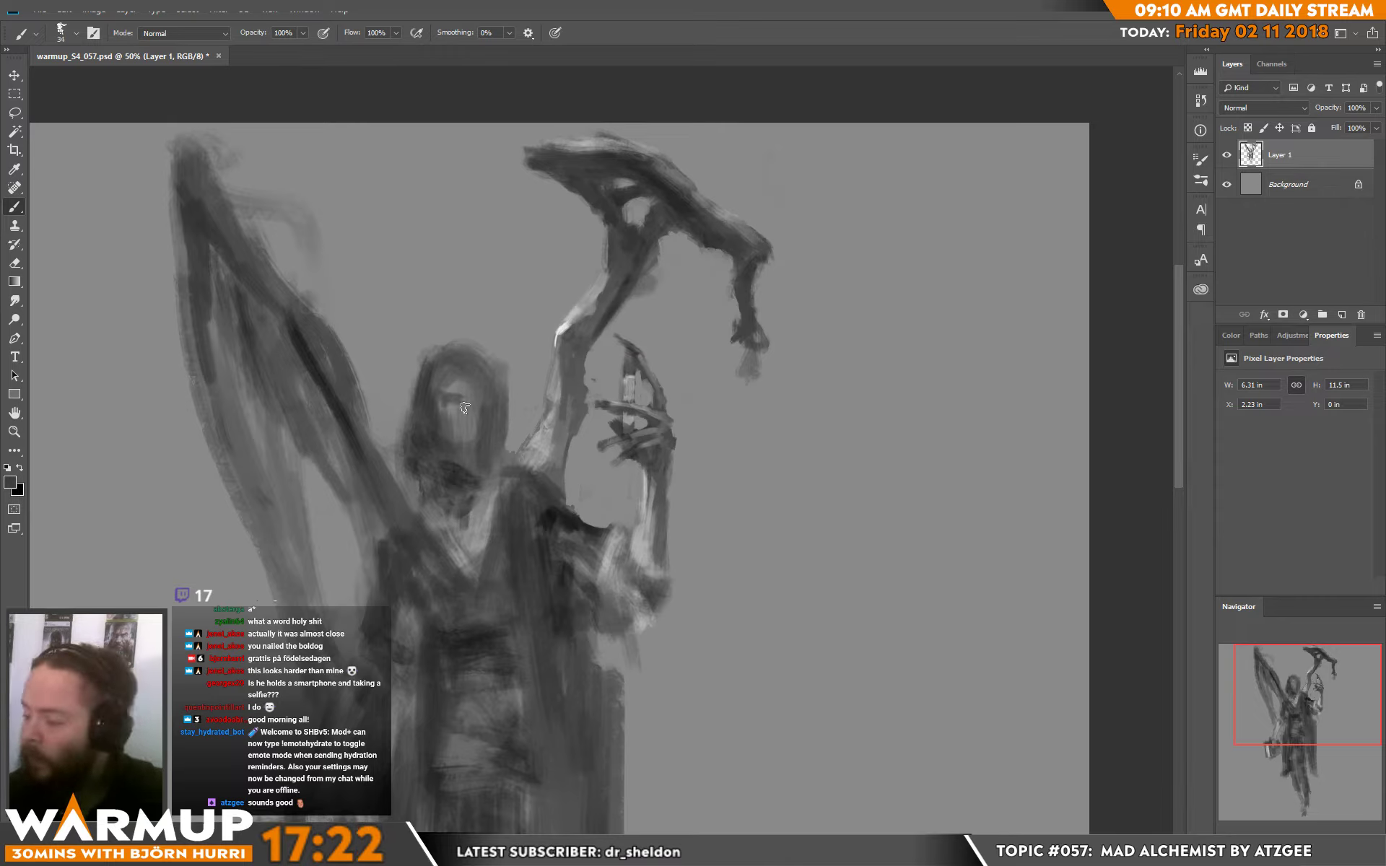
mouse_move(465, 408)
left_mouse_down()
mouse_move(427, 364)
mouse_move(430, 430)
left_mouse_up()
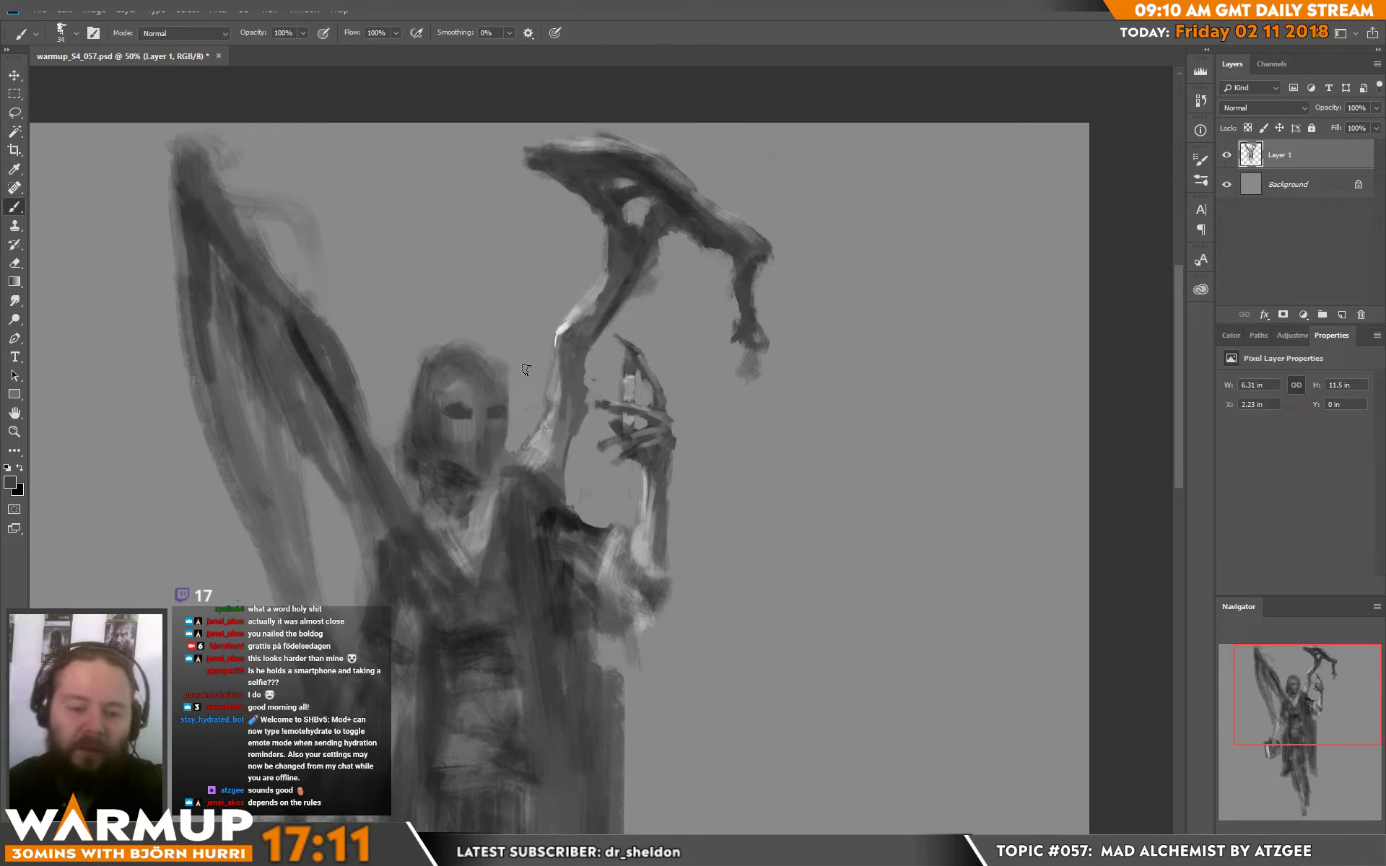
- Reduce the brush to 28 px and rework the eye sockets with greys sampled from the face
right_click(494, 393)
left_click_drag(584, 229, 585, 244)
left_click(455, 384, "alt")
left_click_drag(453, 407, 468, 412)
left_click(454, 414, "alt")
- Reduce the brush to 15 px and refine the eye sockets and the head's right edge with greys sampled around the head
right_click(494, 393)
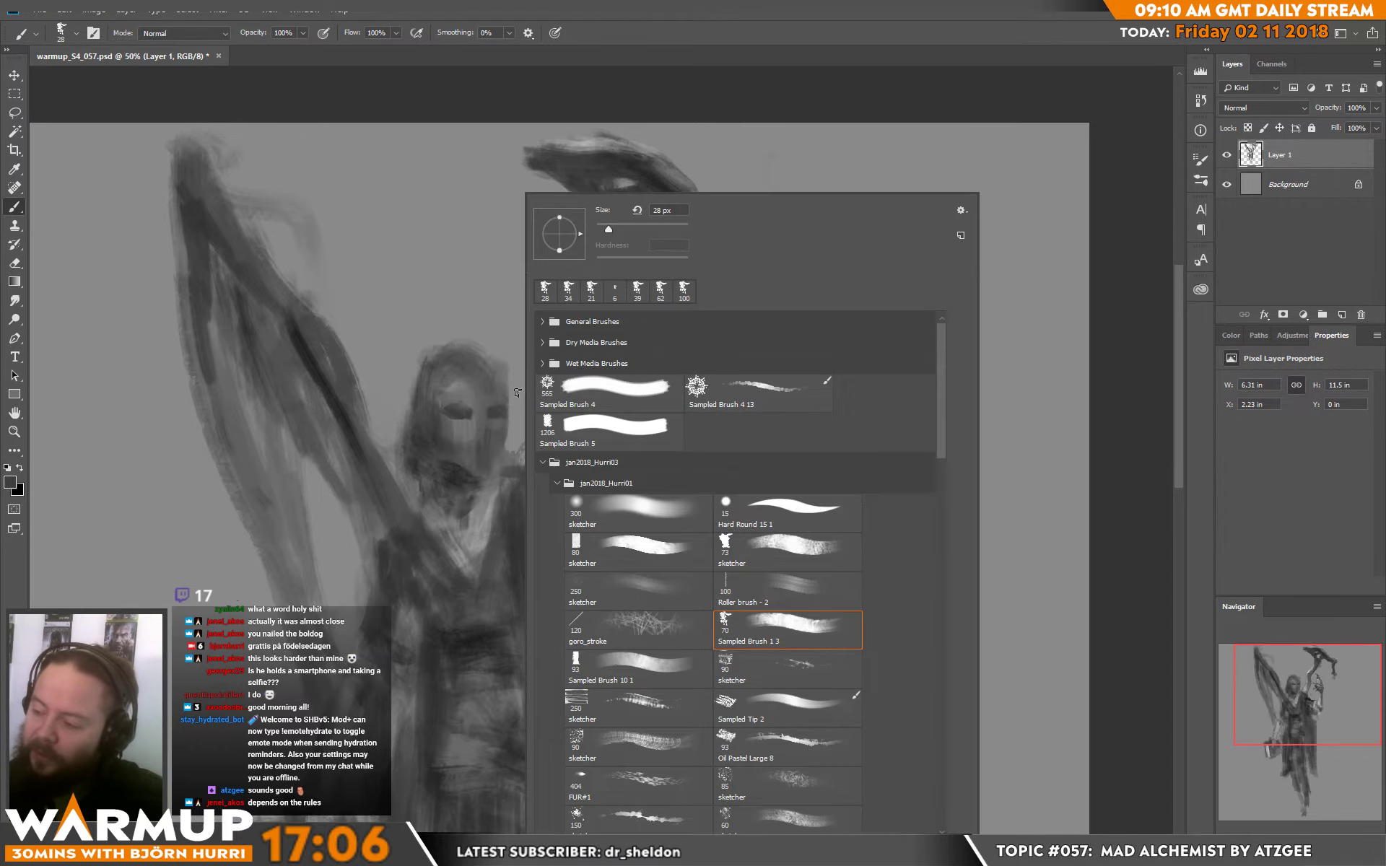
left_click(603, 227)
key("Return")
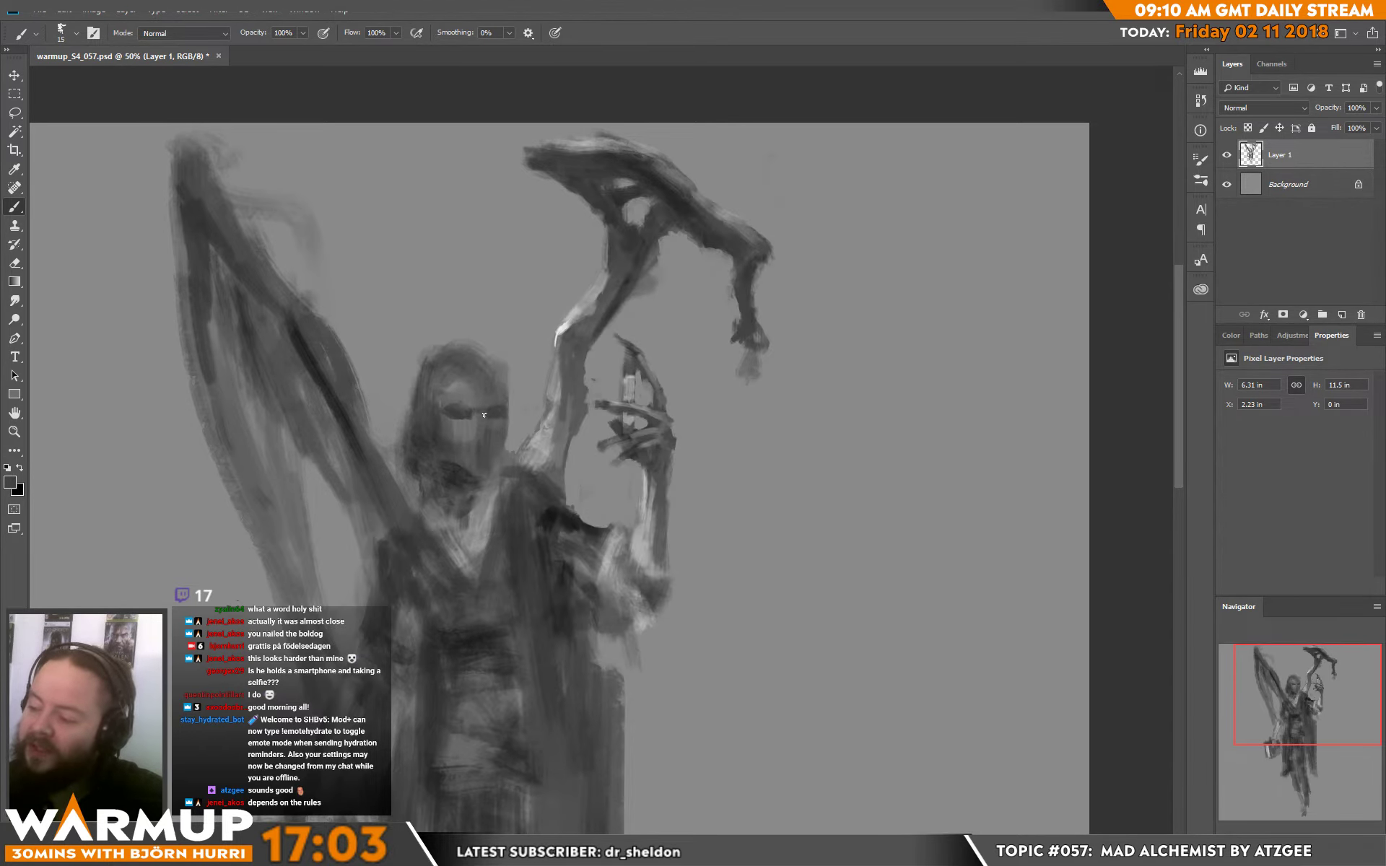
left_click_drag(498, 401, 503, 410)
left_click(509, 388, "alt")
left_click(516, 369, "alt")
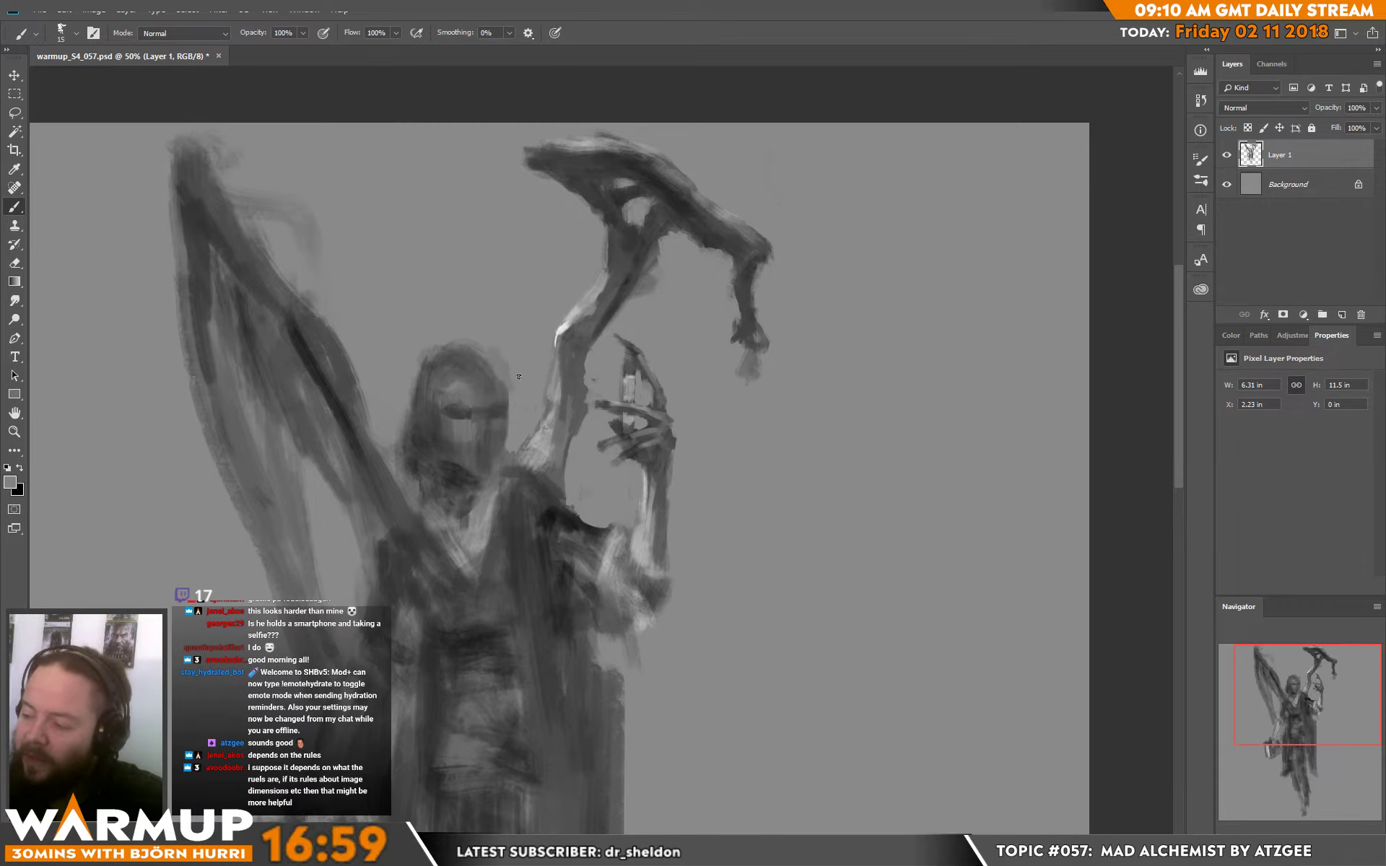
- Set the brush to 31 px and rework the forehead and the left side of the head with greys sampled from the face
right_click(536, 381)
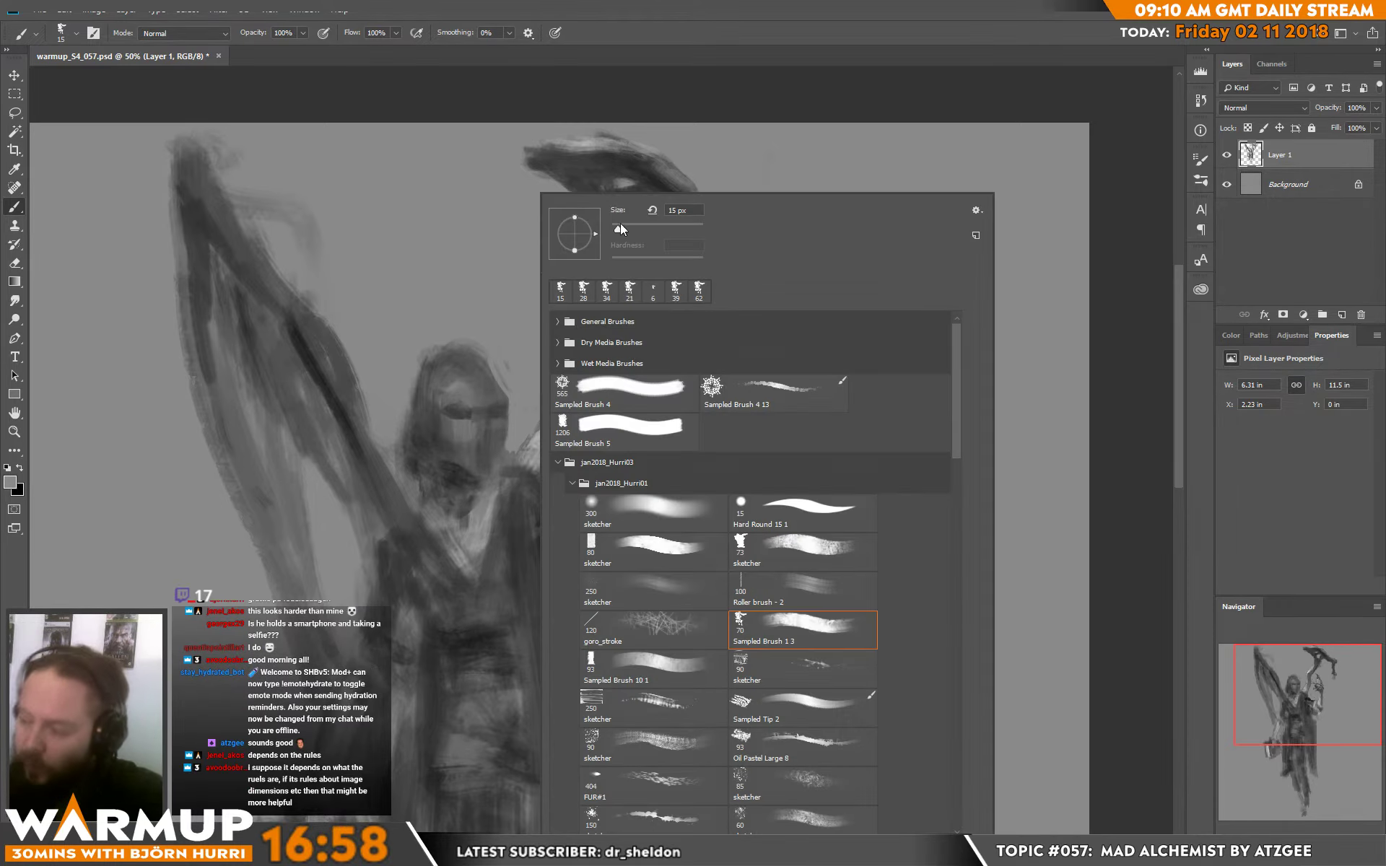
left_click_drag(620, 226, 625, 226)
left_click(495, 379, "alt")
left_click(461, 394, "alt")
mouse_move(475, 363)
left_mouse_down()
mouse_move(470, 391)
mouse_move(482, 371)
mouse_move(430, 365)
left_mouse_up()
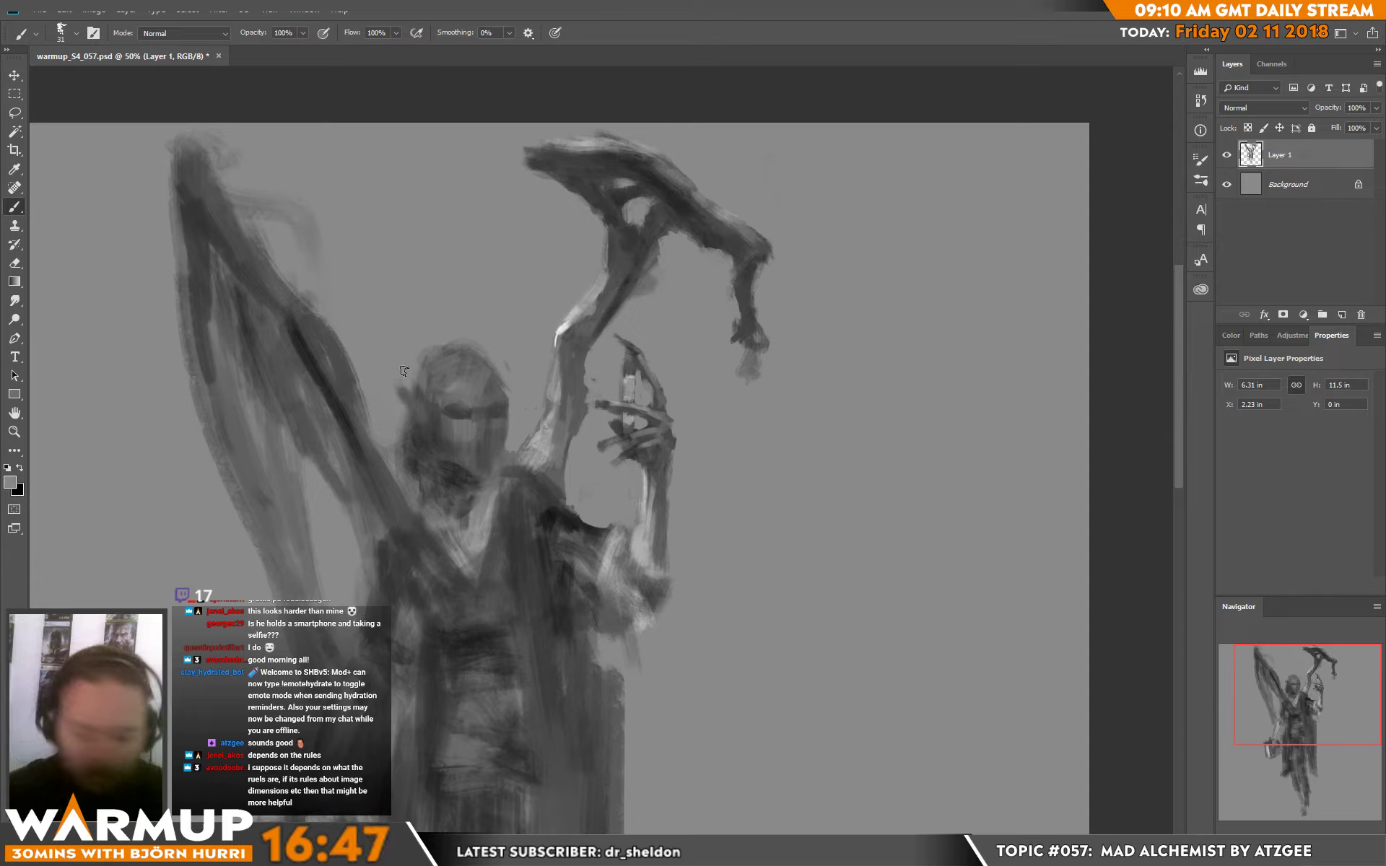
- Reduce the brush to 17 px and define the brow, nose and pointed ear in greys
right_click(575, 393)
key("Return")
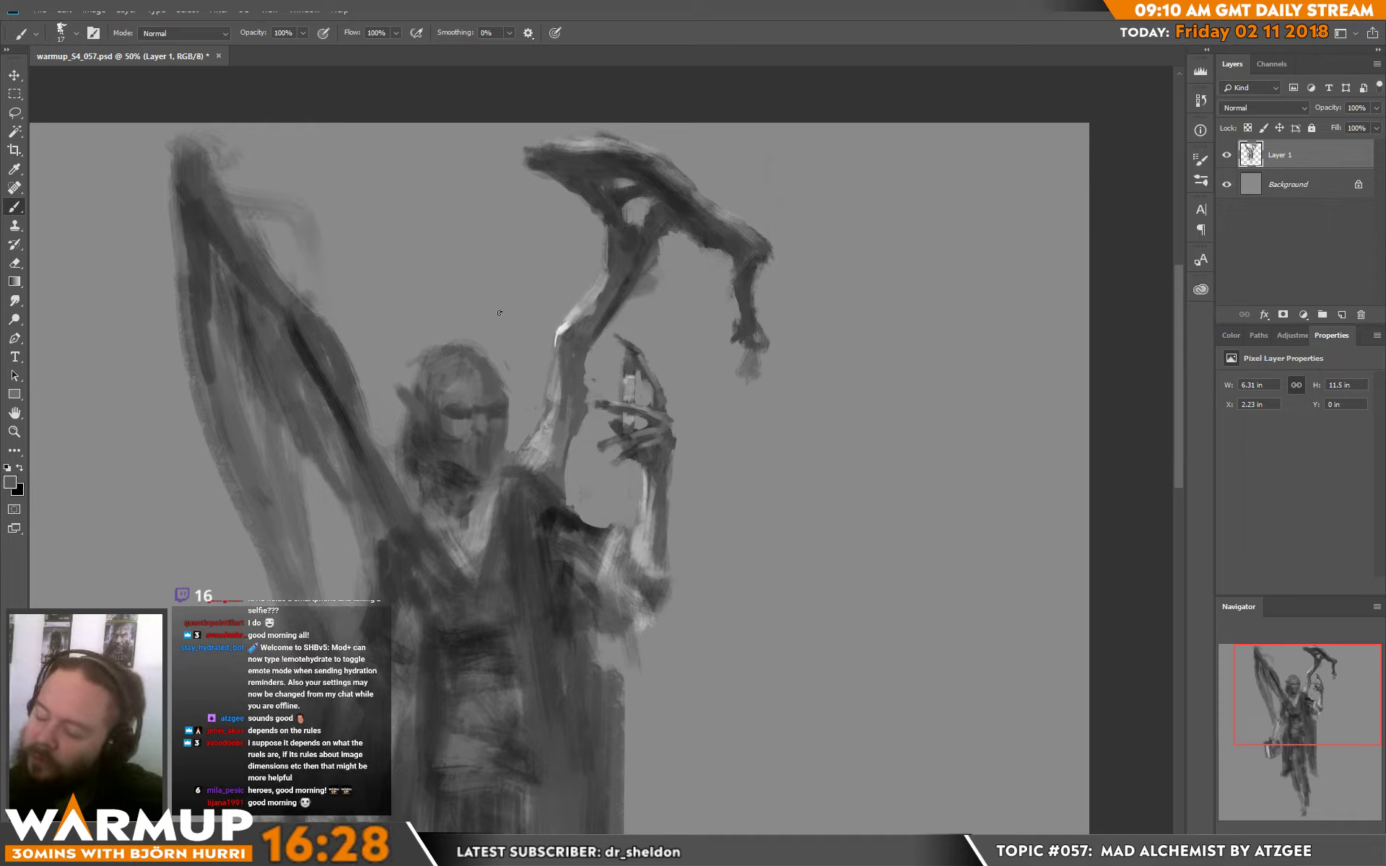
key("alt")
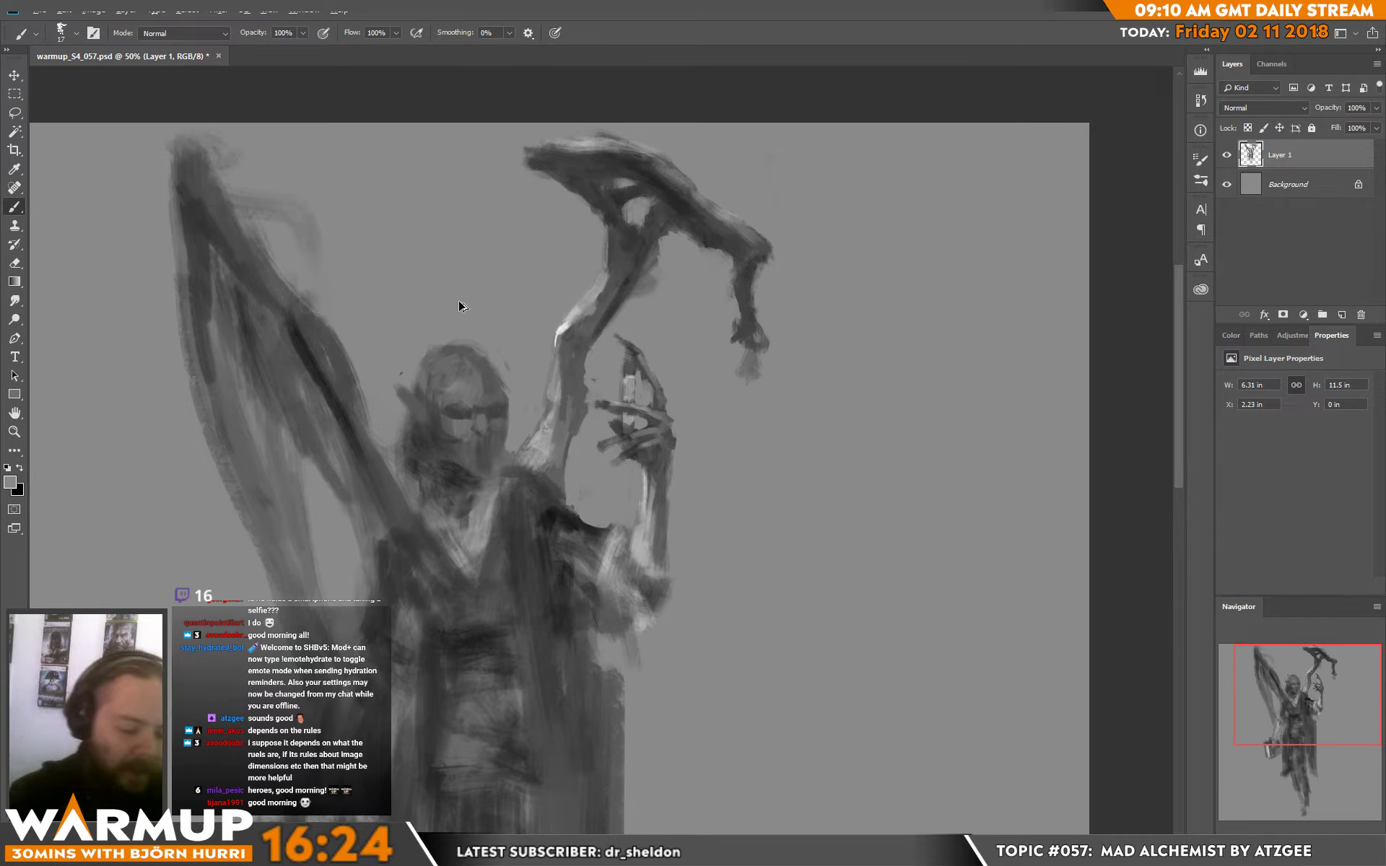
- Add a new layer and paint a thin white stroke near the ear tip with a 4 px brush
key("ctrl+shift+alt+n")
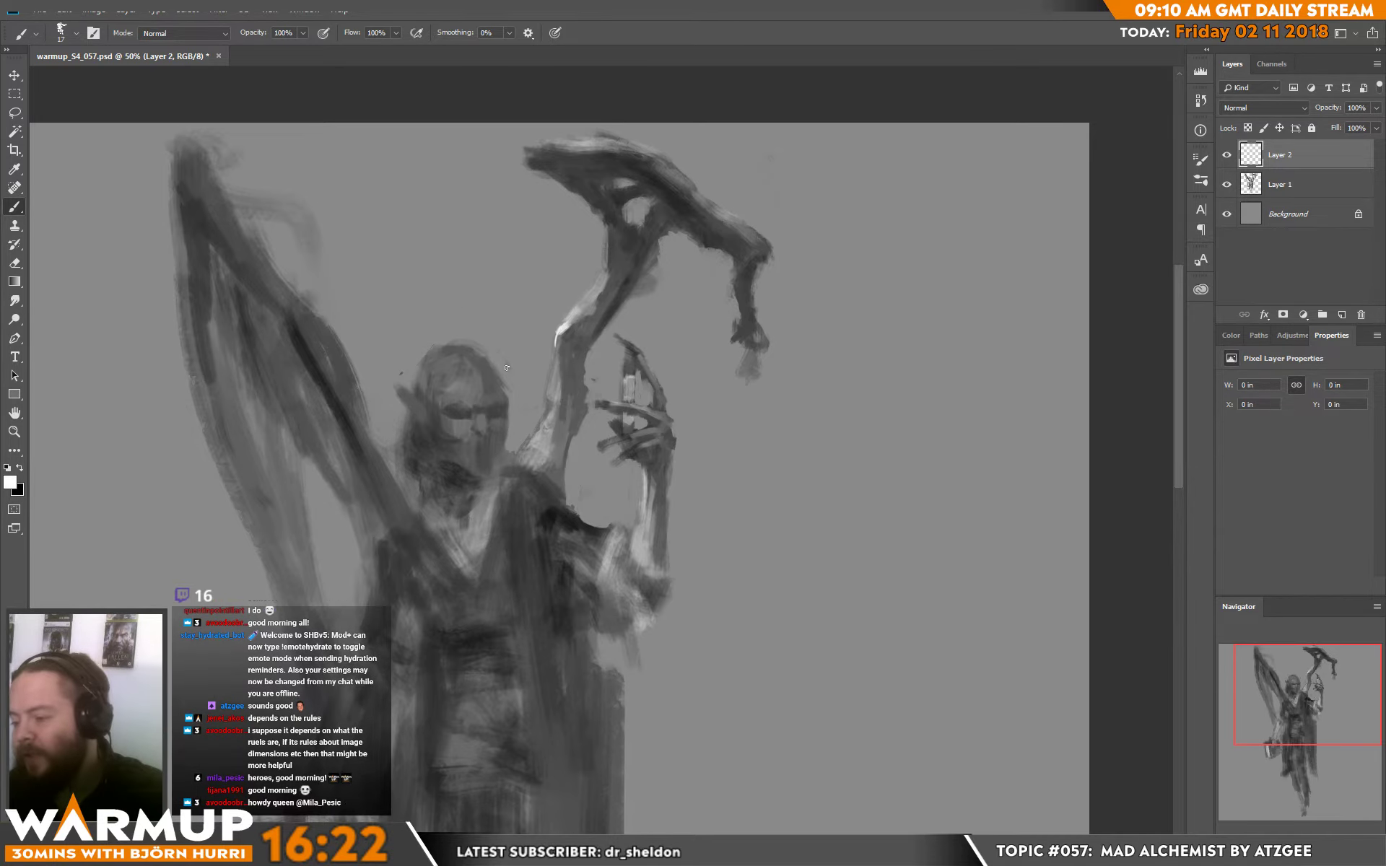
right_click(512, 373)
left_click_drag(591, 231, 586, 231)
left_click_drag(413, 365, 410, 386)
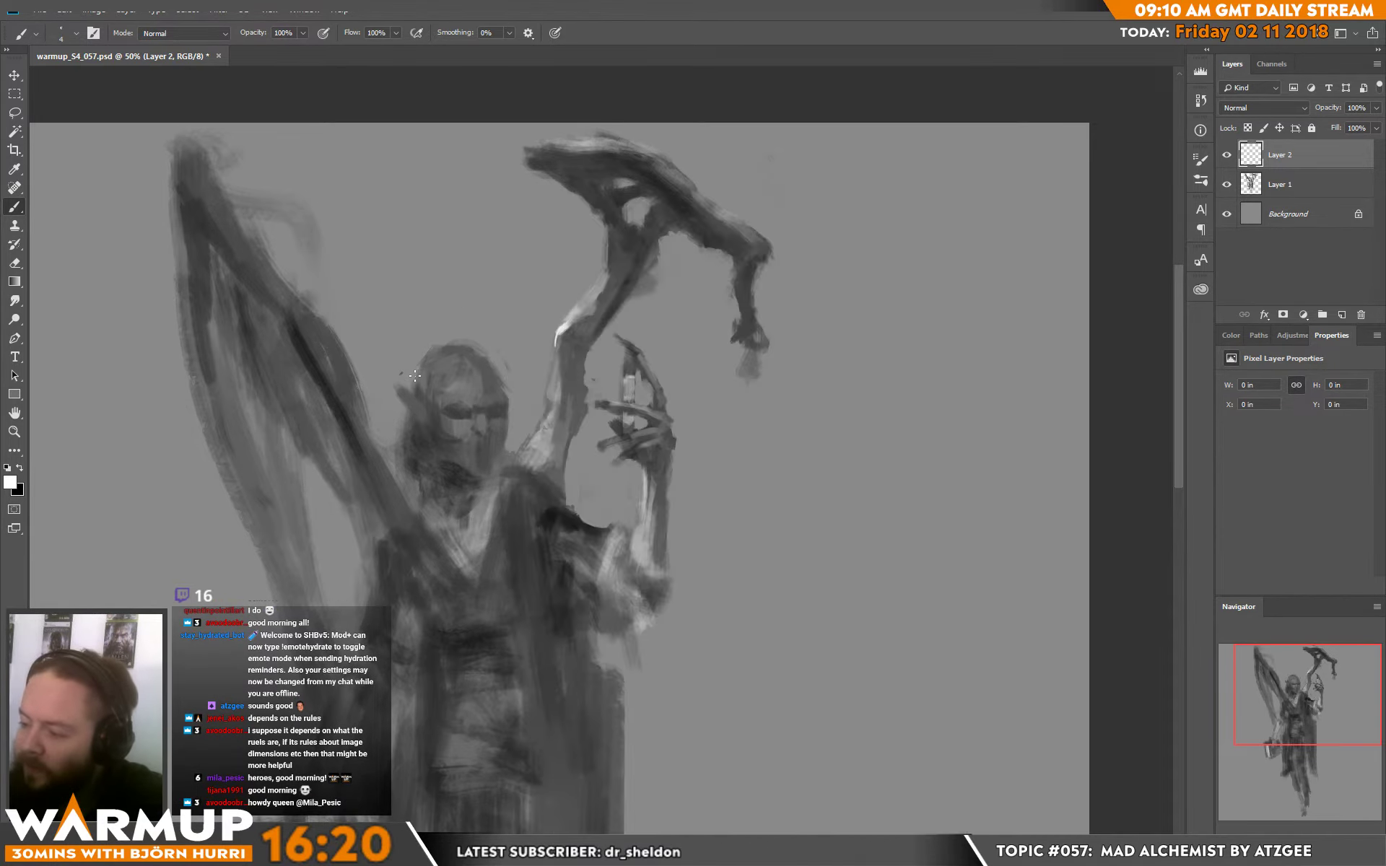
- Set the brush to 10 px and paint fine white hair strands above the ear and down both sides of the head
right_click(444, 368)
left_click_drag(517, 229, 518, 231)
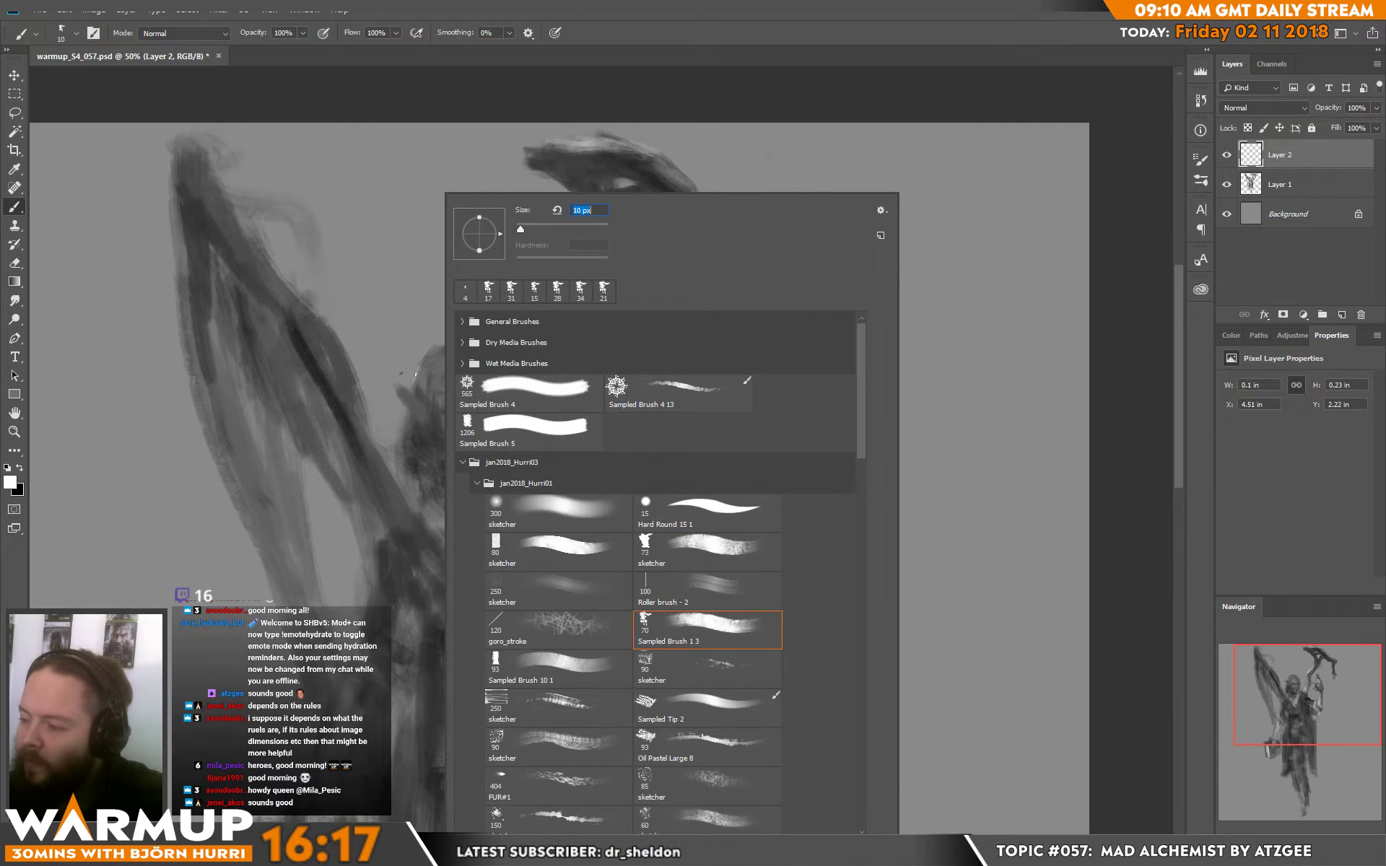
key("Return")
left_click_drag(418, 392, 417, 394)
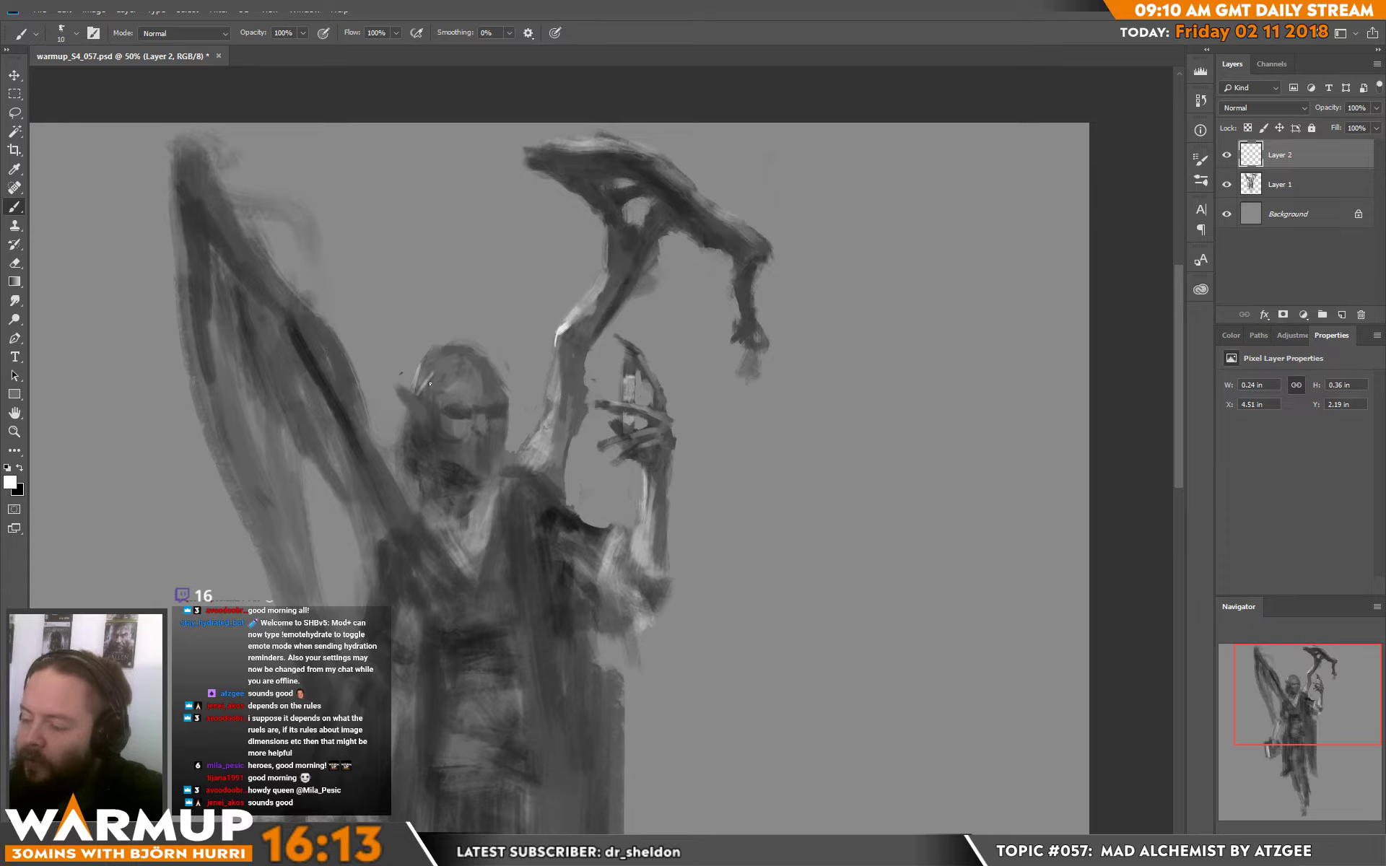
left_click_drag(404, 502, 408, 513)
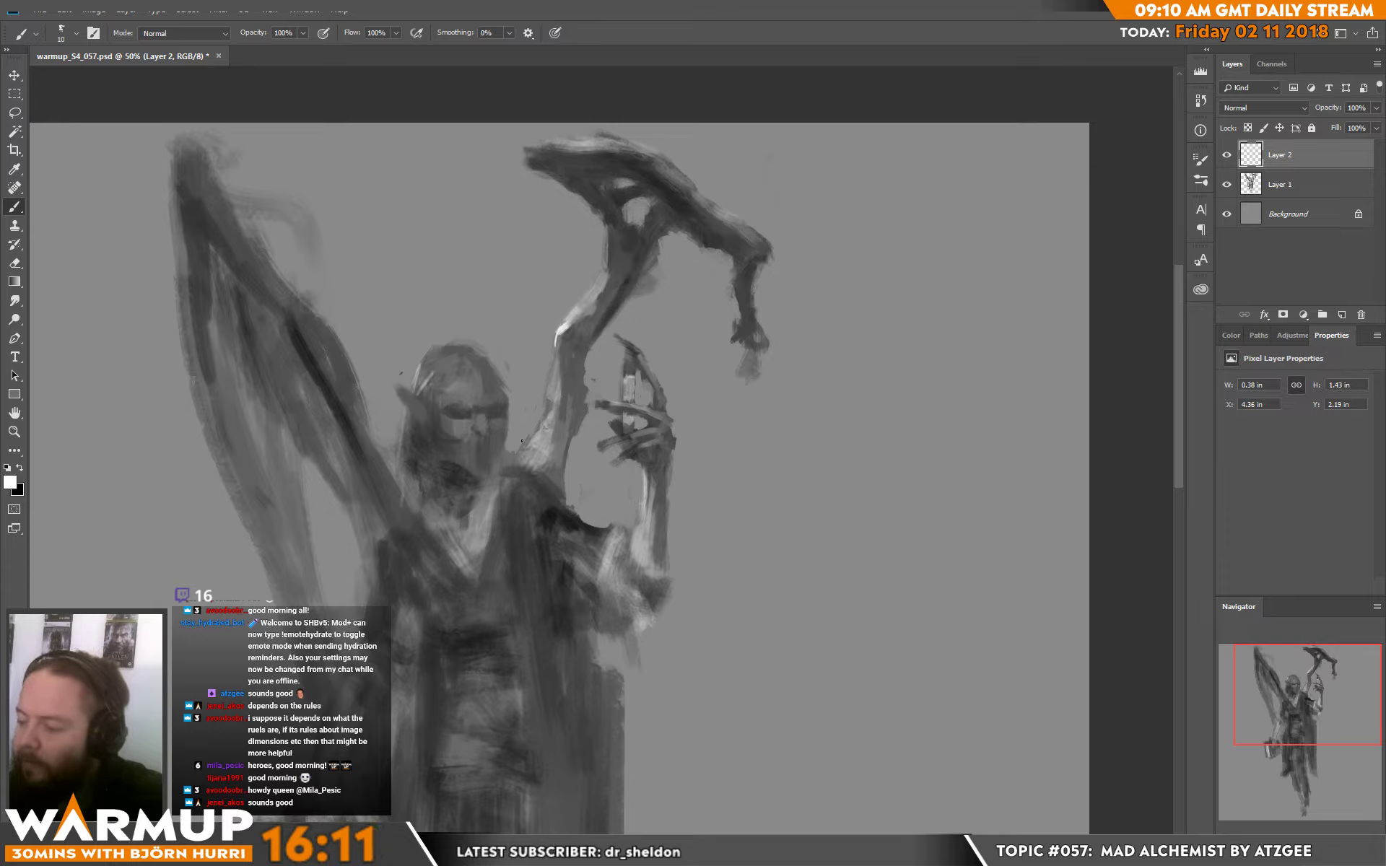
left_click_drag(518, 441, 527, 414)
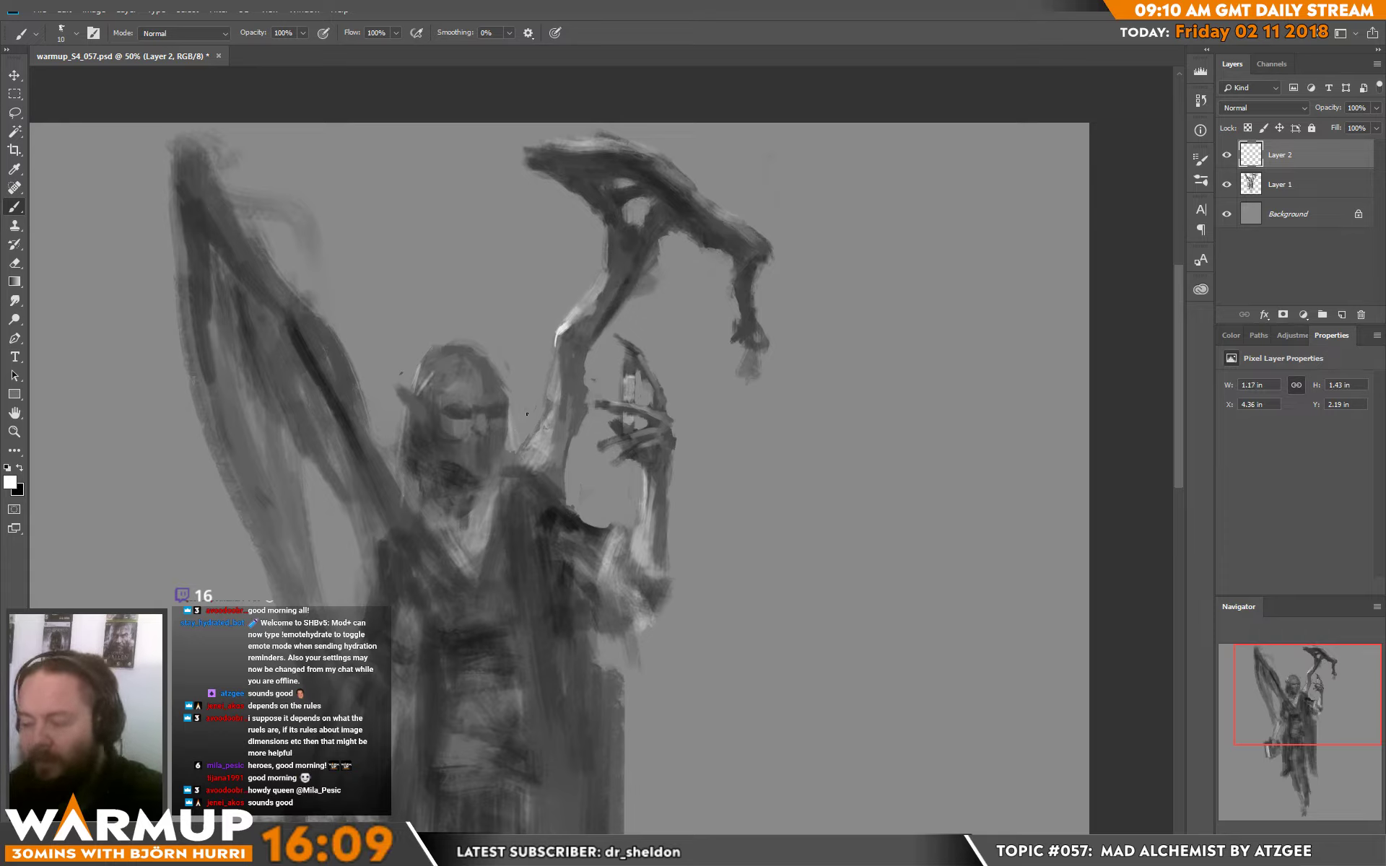
- Shade and sharpen the pointed ear with greys sampled from the cheek
left_click(449, 424, "alt")
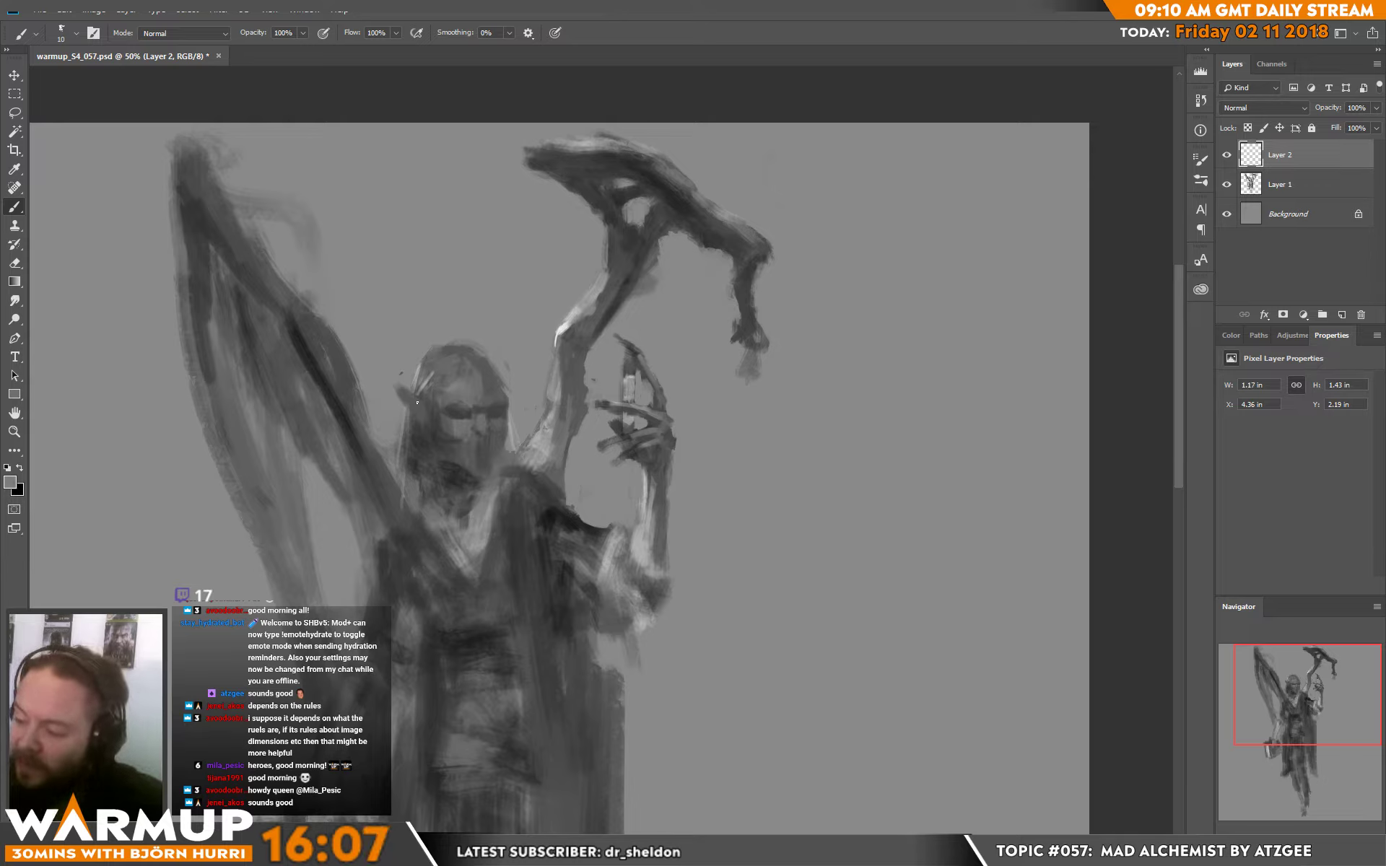
left_click(436, 426, "alt")
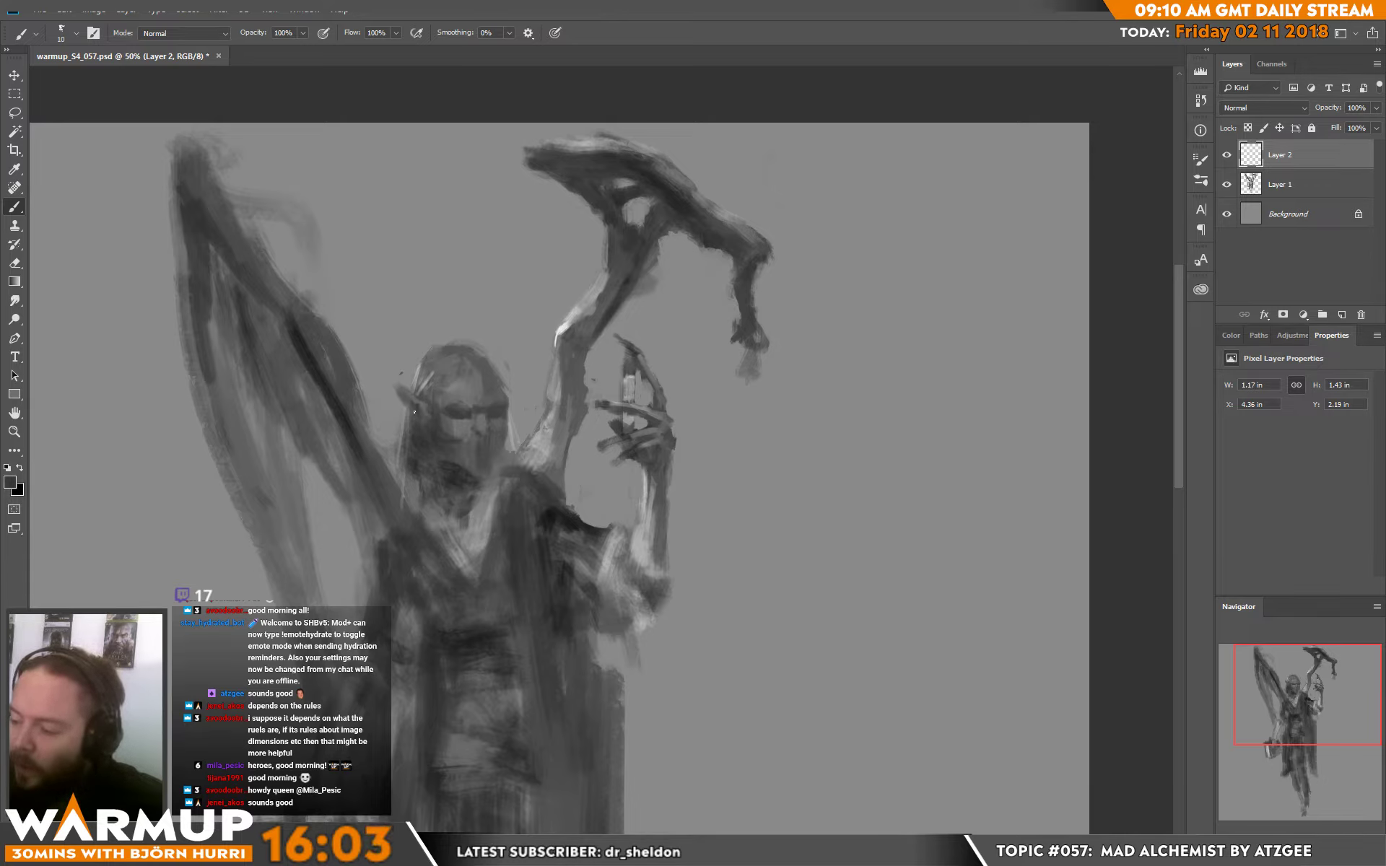
left_click(426, 436, "alt")
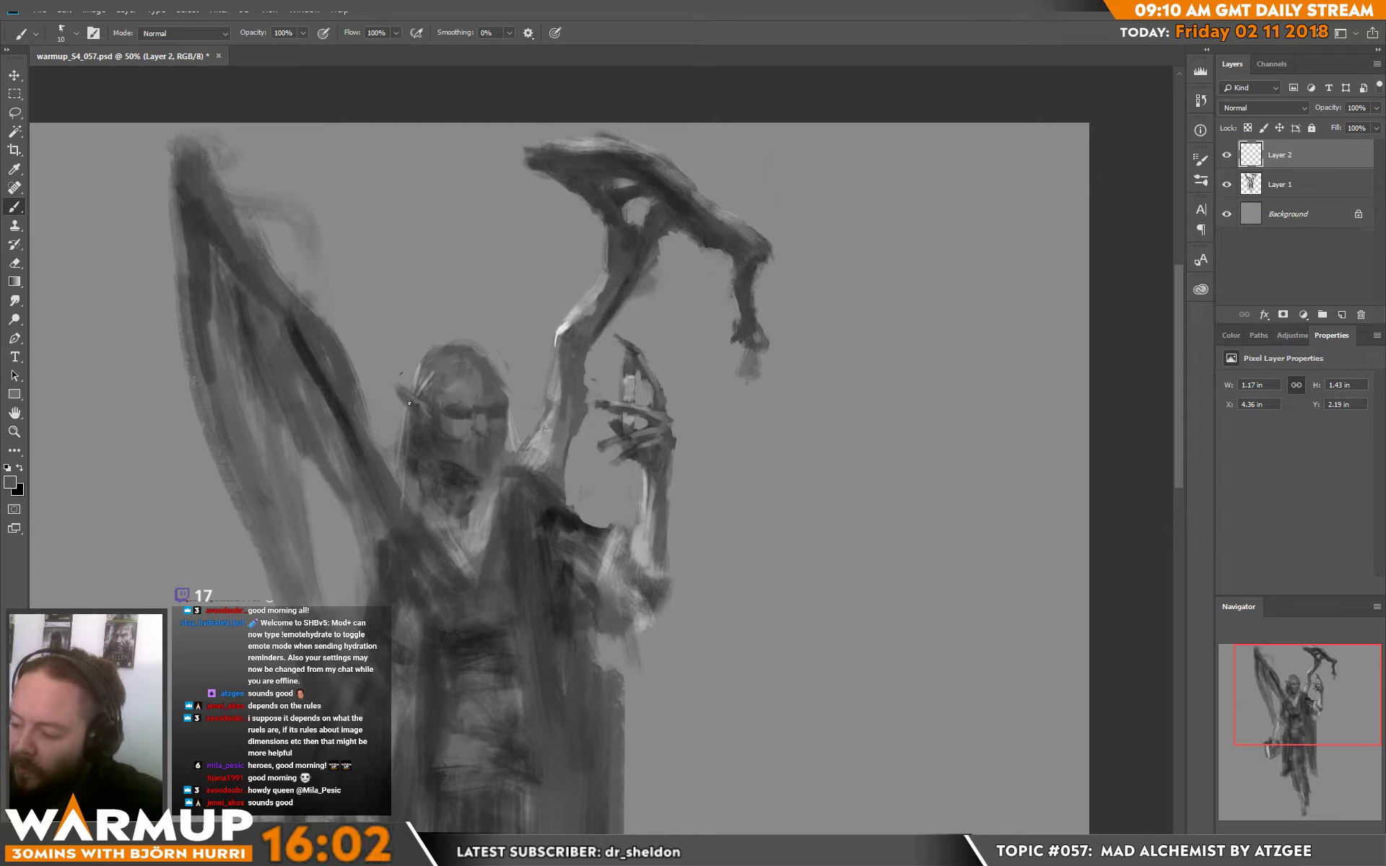
left_click(432, 448, "alt")
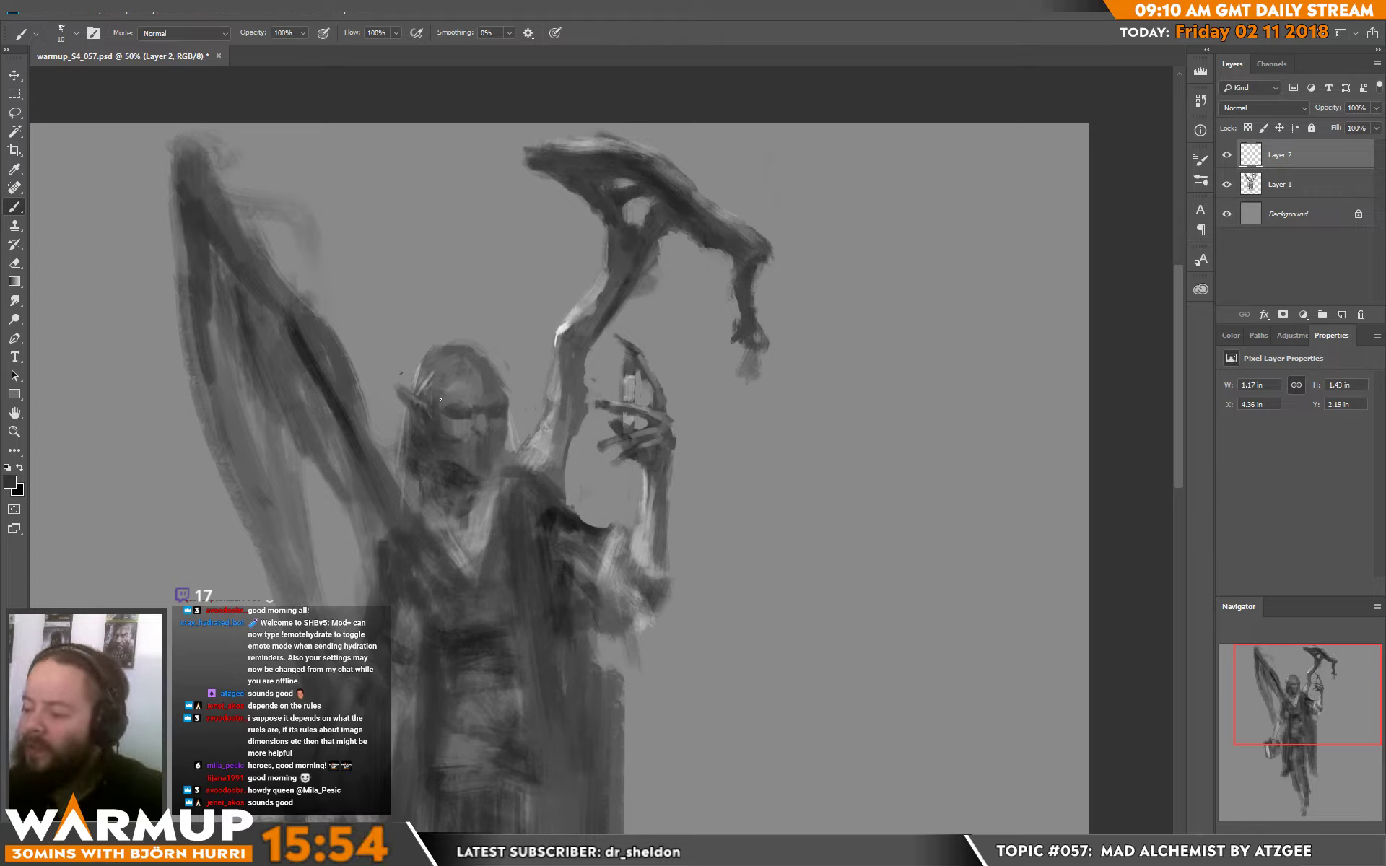
- Enlarge the brush to 44 px and lighten the forehead and crown with a mid grey
right_click(582, 226)
left_click_drag(582, 227, 587, 231)
key("Return")
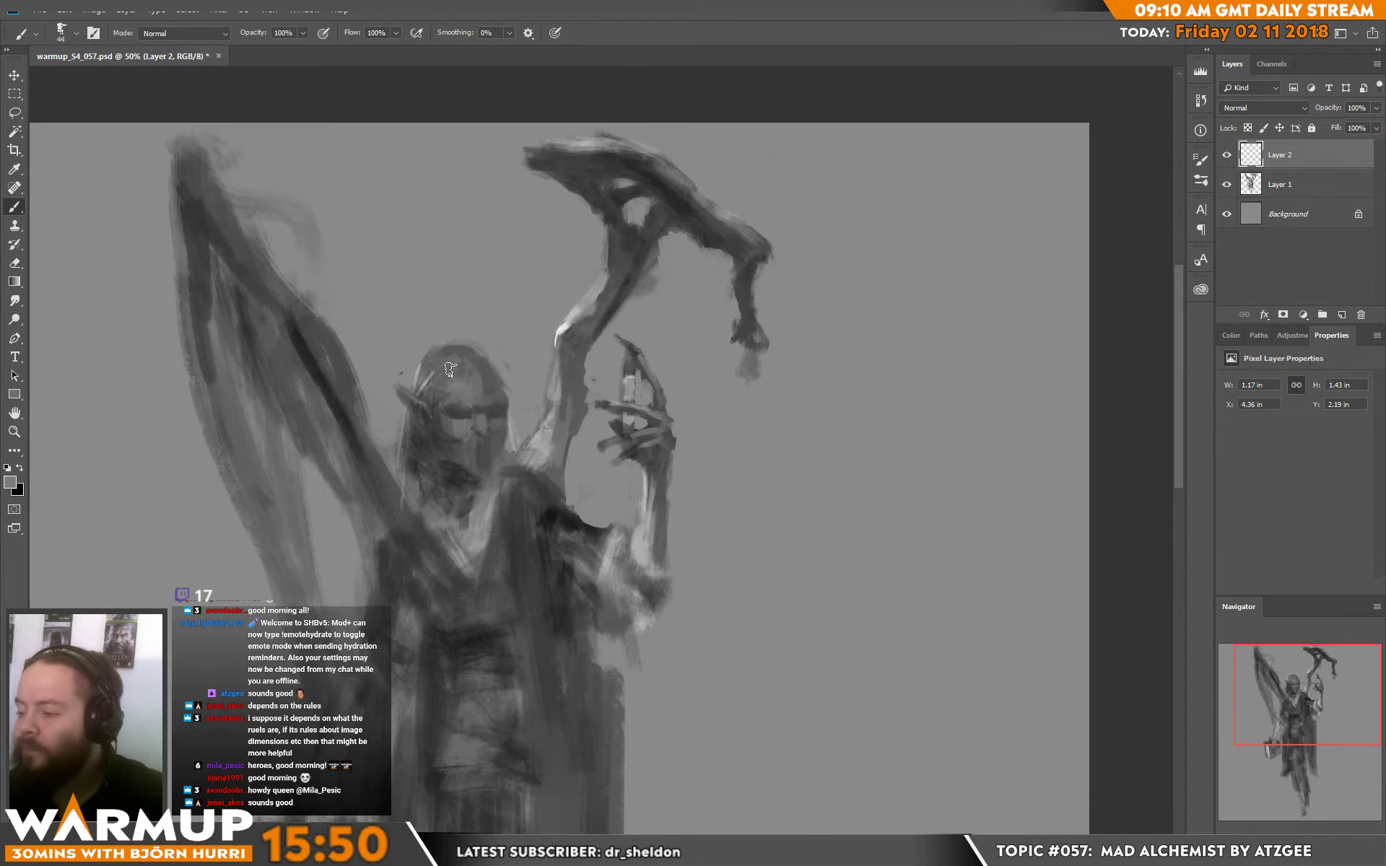
- Reduce the brush to 18 px and model the forehead, brow and nose with greys sampled from the face
right_click(607, 225)
left_click_drag(607, 225, 597, 226)
key("Return")
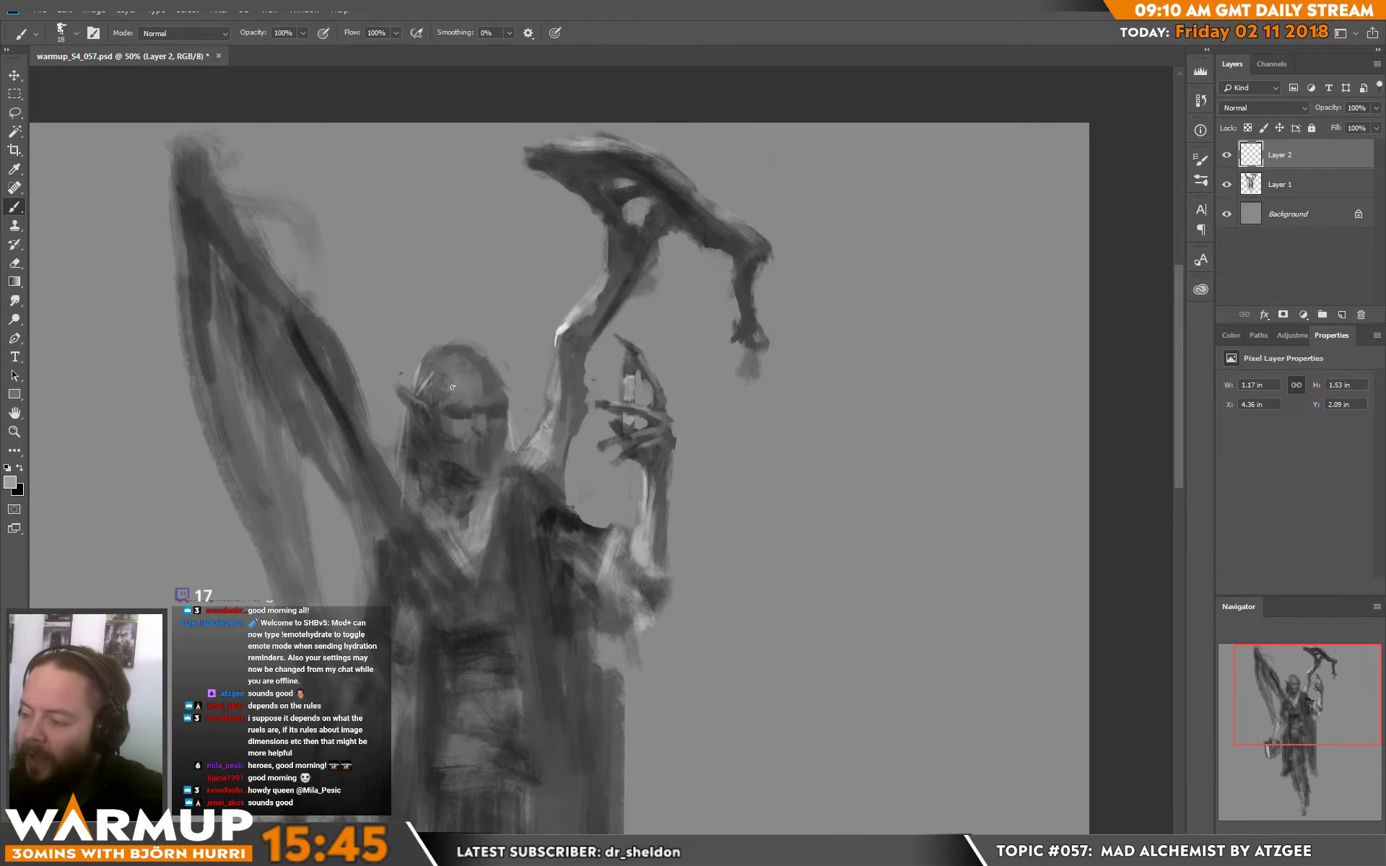
left_click(469, 384, "alt")
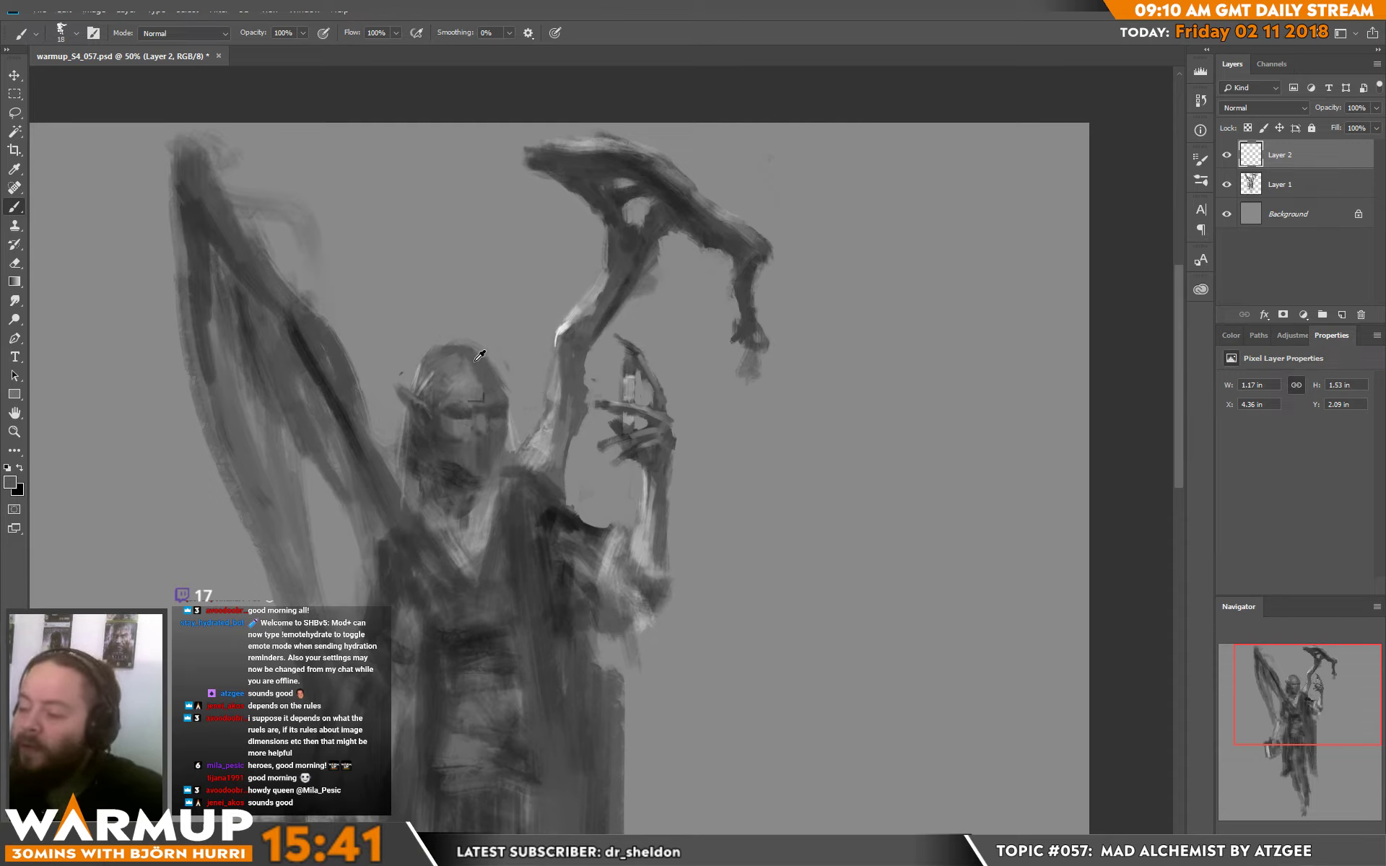
left_click(469, 422, "alt")
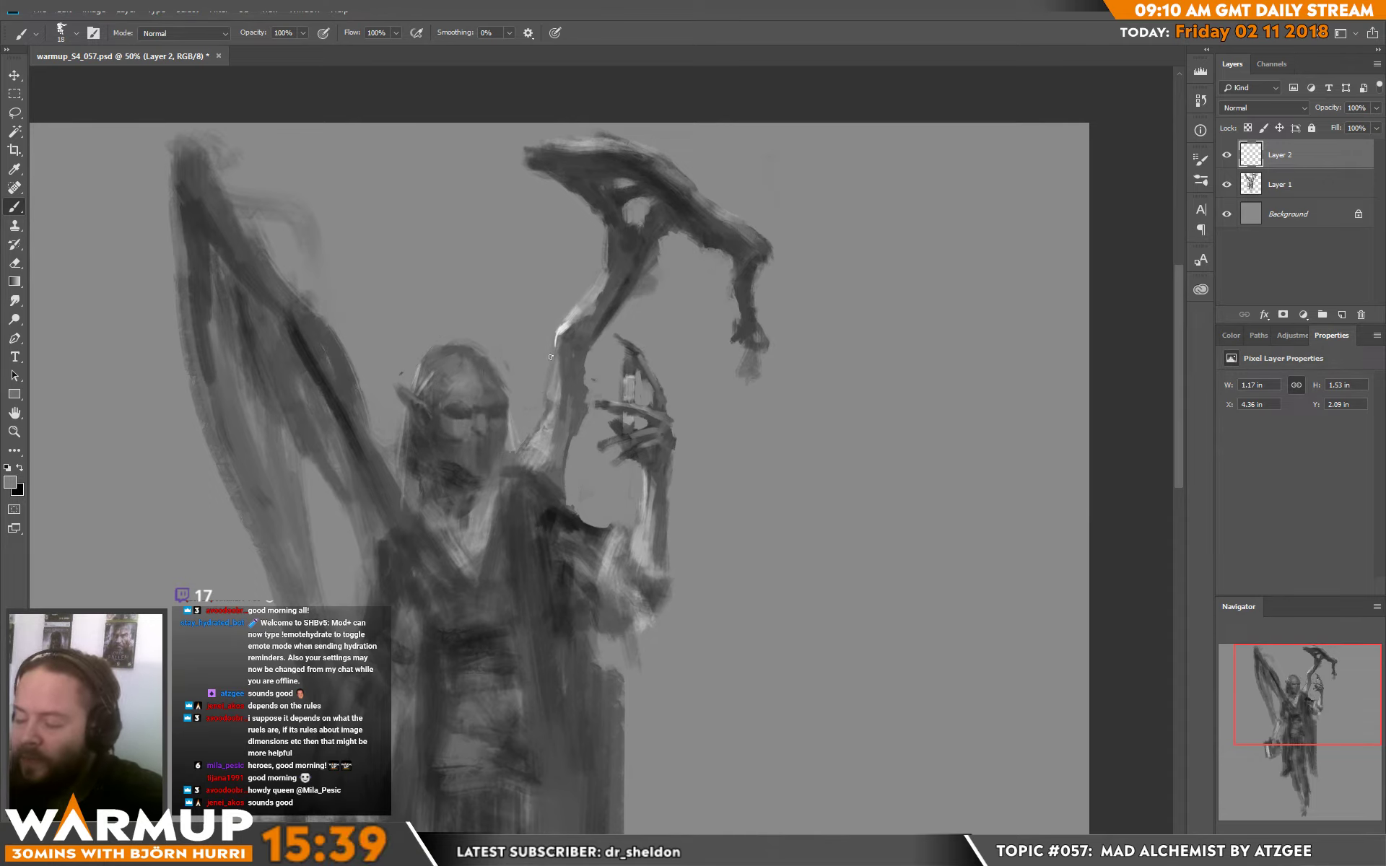
left_click_drag(550, 357, 534, 334)
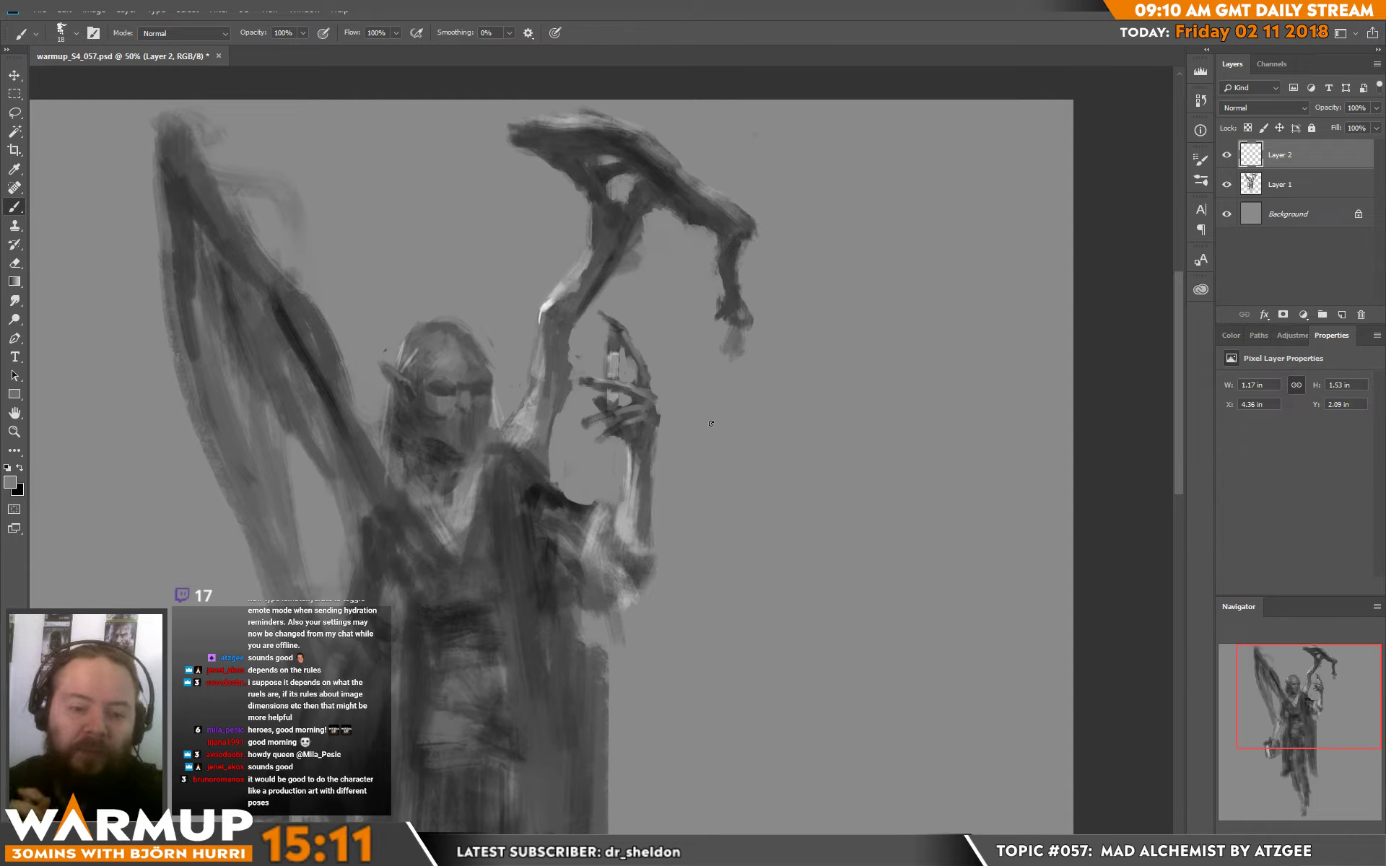
- Darken the temple and cheek around the eye socket with greys sampled from the brow
left_click_drag(543, 423, 622, 258)
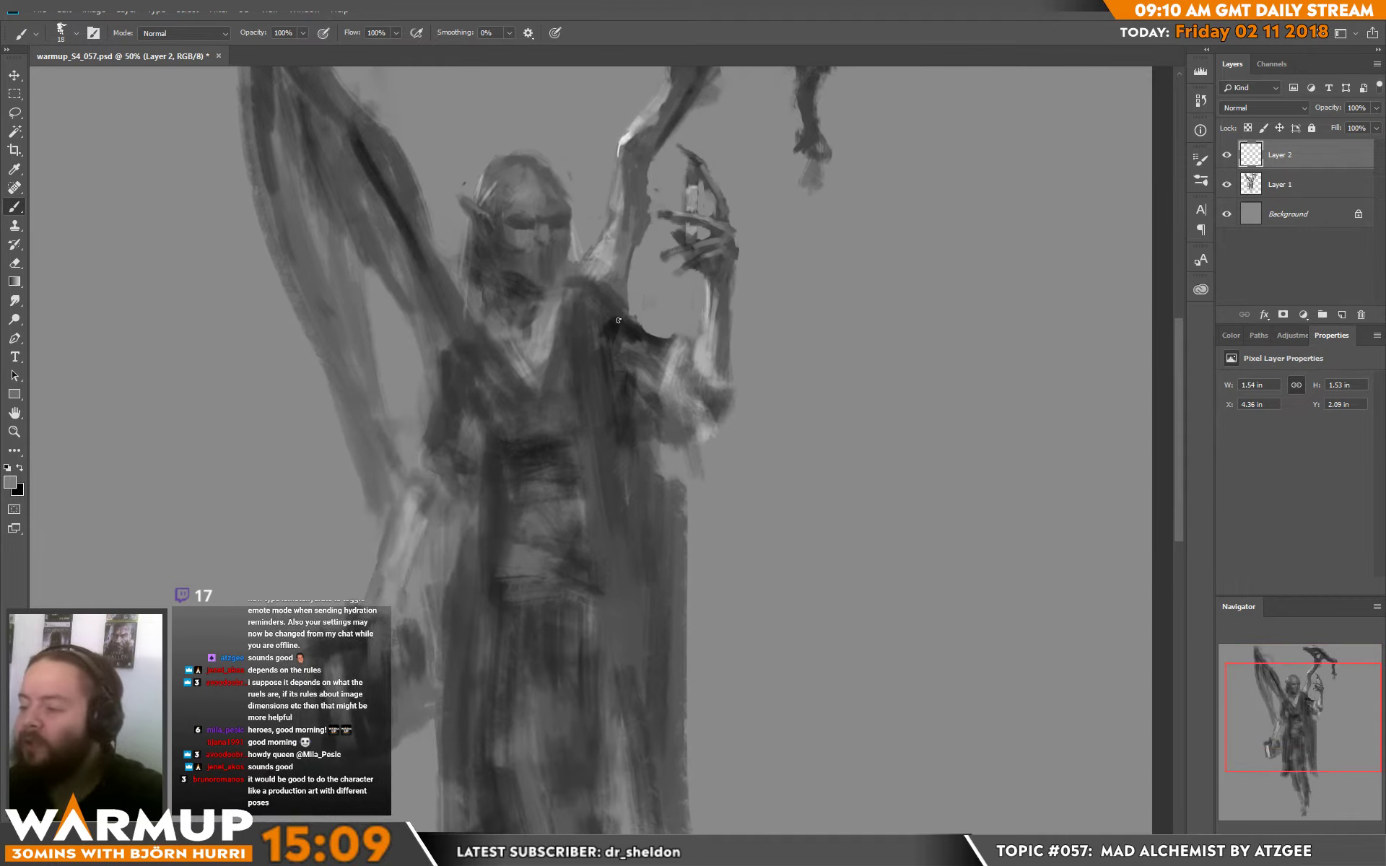
left_click(518, 204, "alt")
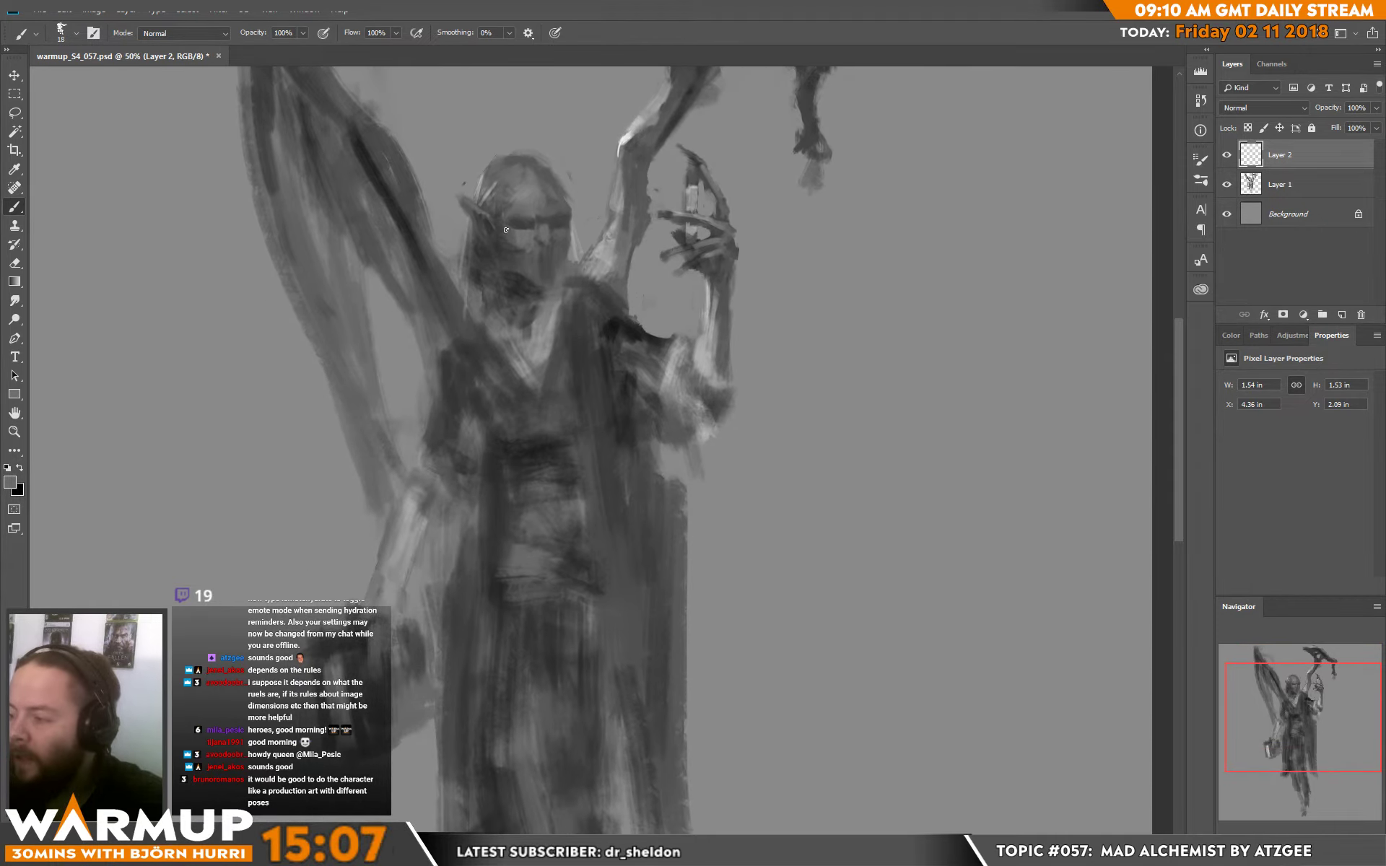
left_click(522, 223, "alt")
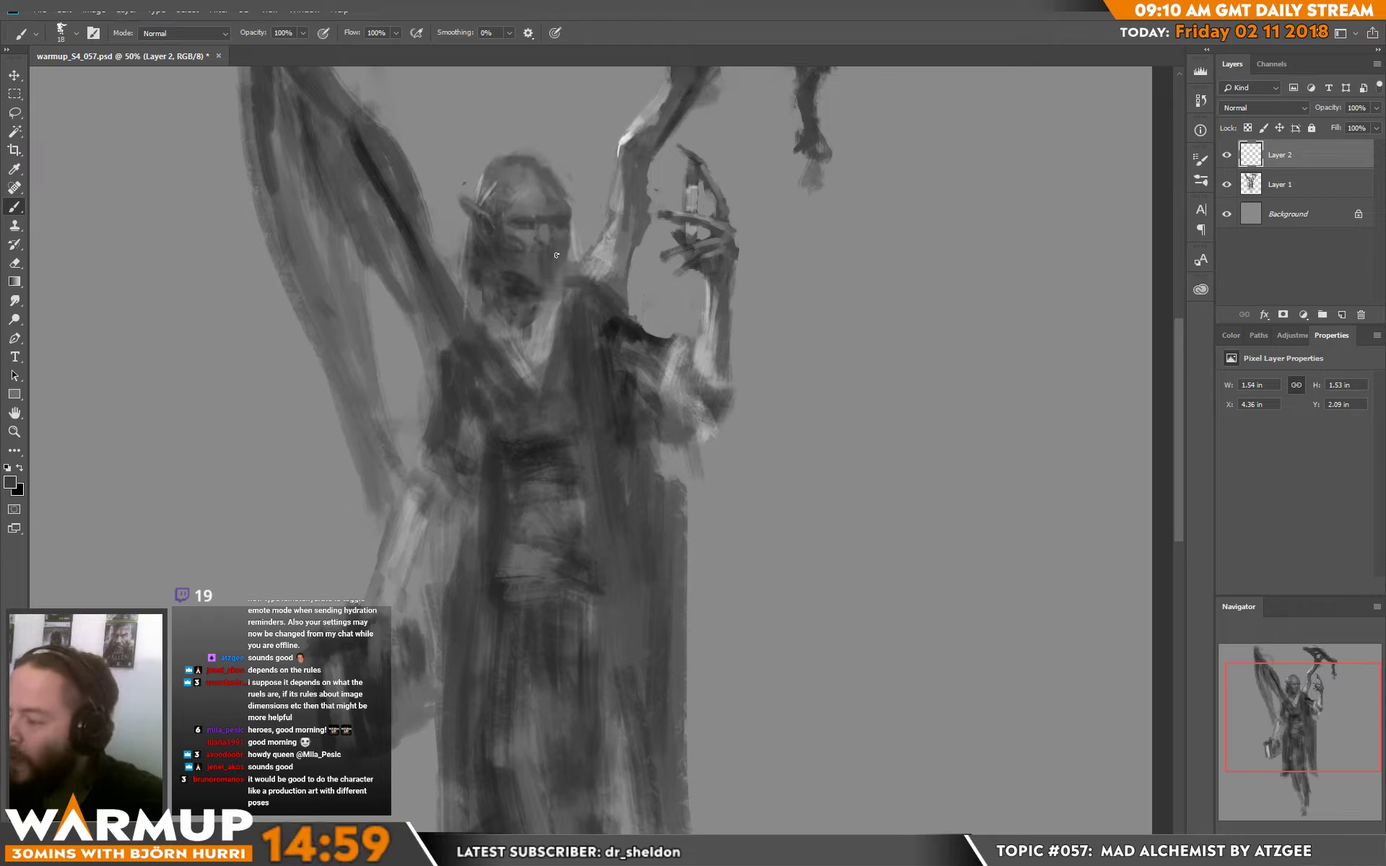
- Set the brush to 17 px and refine the eyes, nose and cheeks with greys sampled from the face
right_click(586, 245)
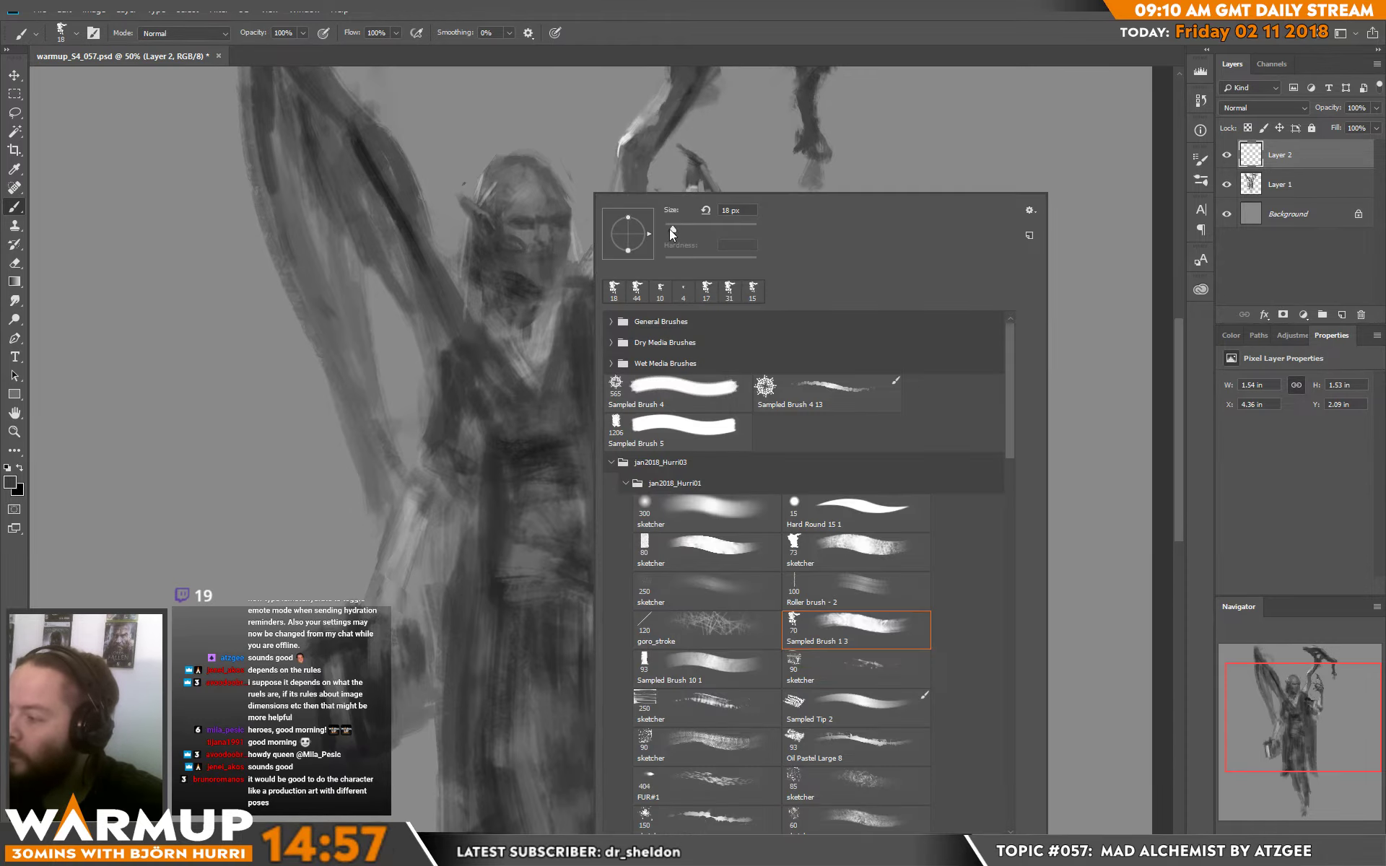
left_click(669, 228)
key("Return")
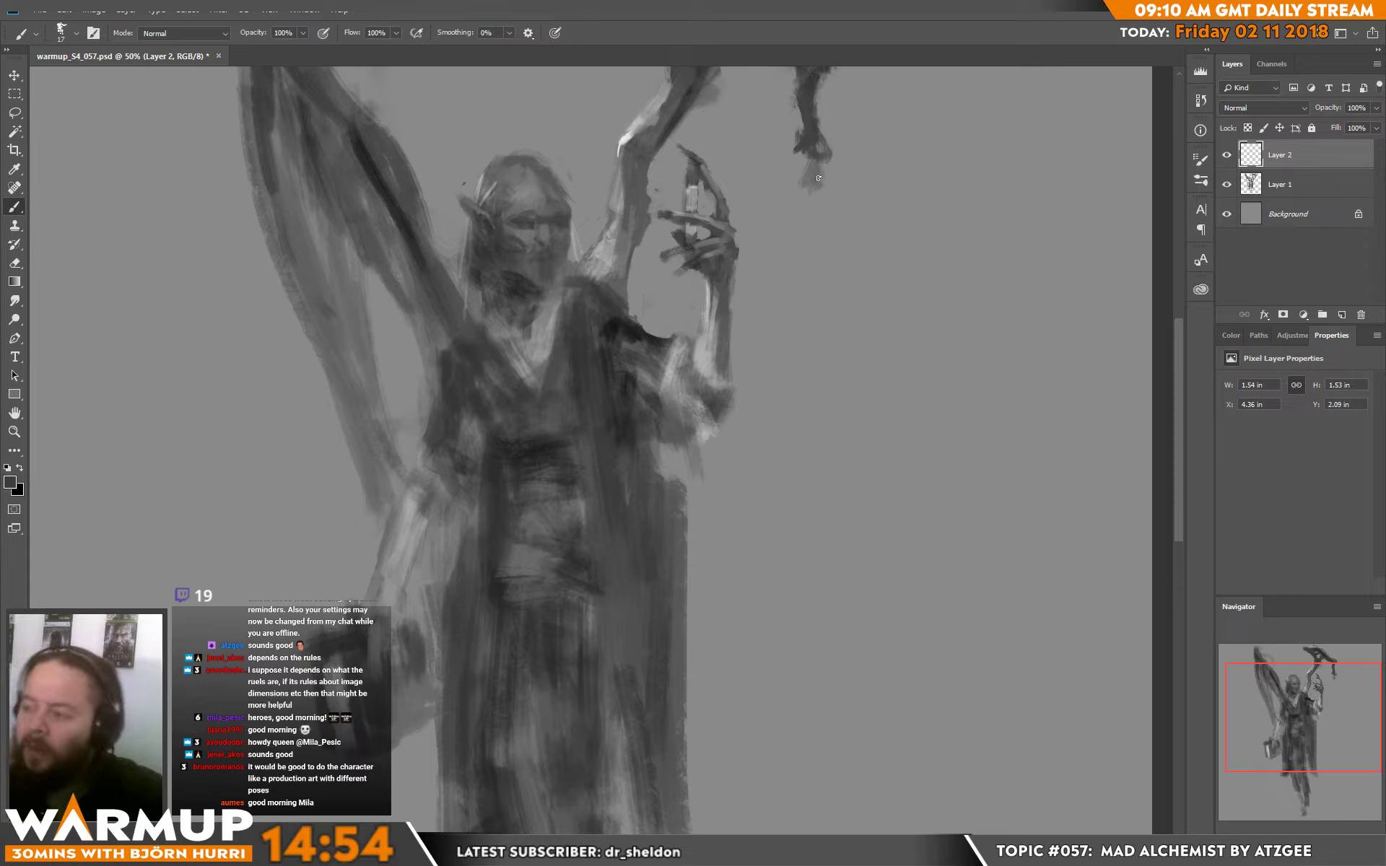
left_click(514, 229, "alt")
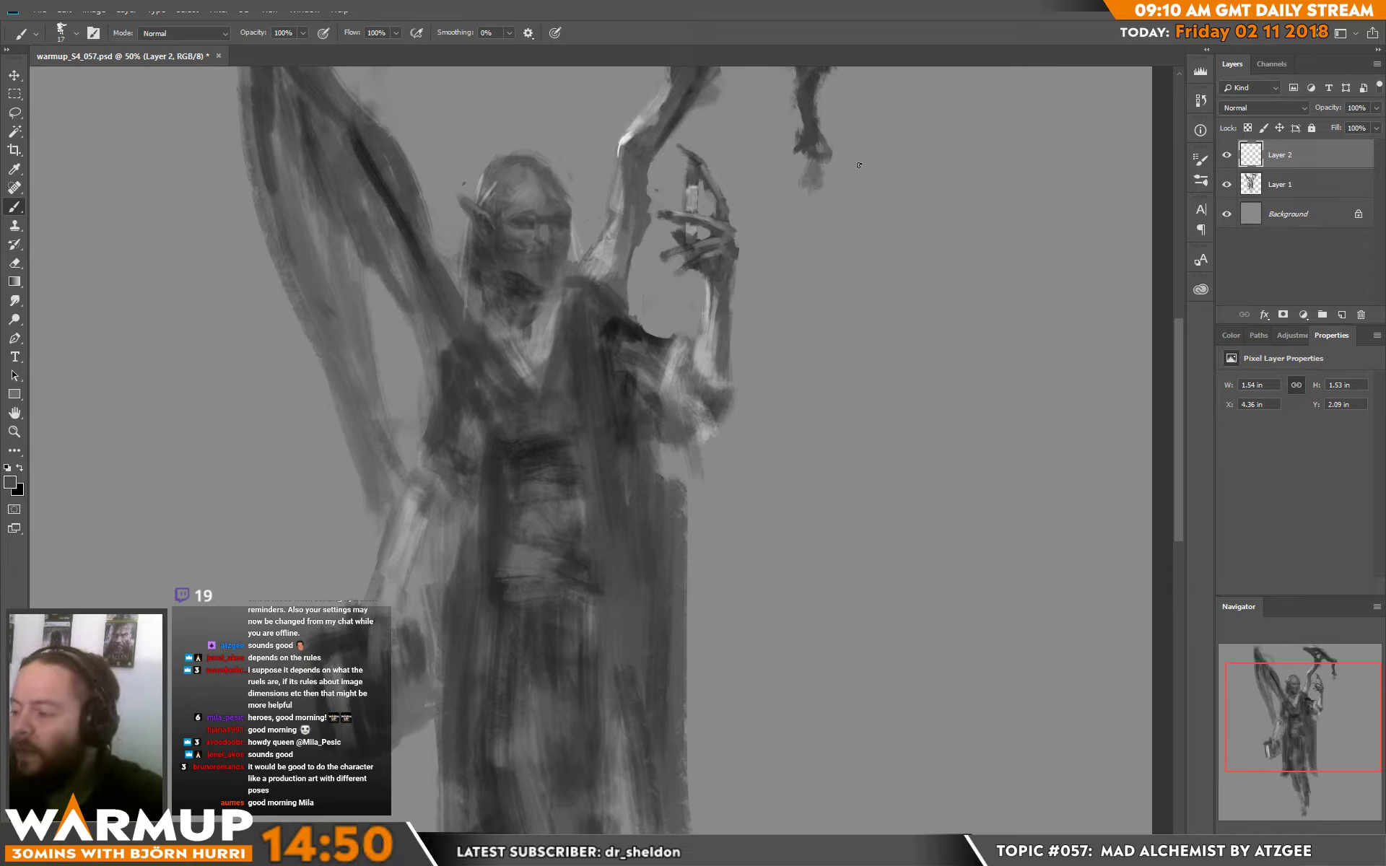
left_click(521, 247, "alt")
left_click(534, 238, "alt")
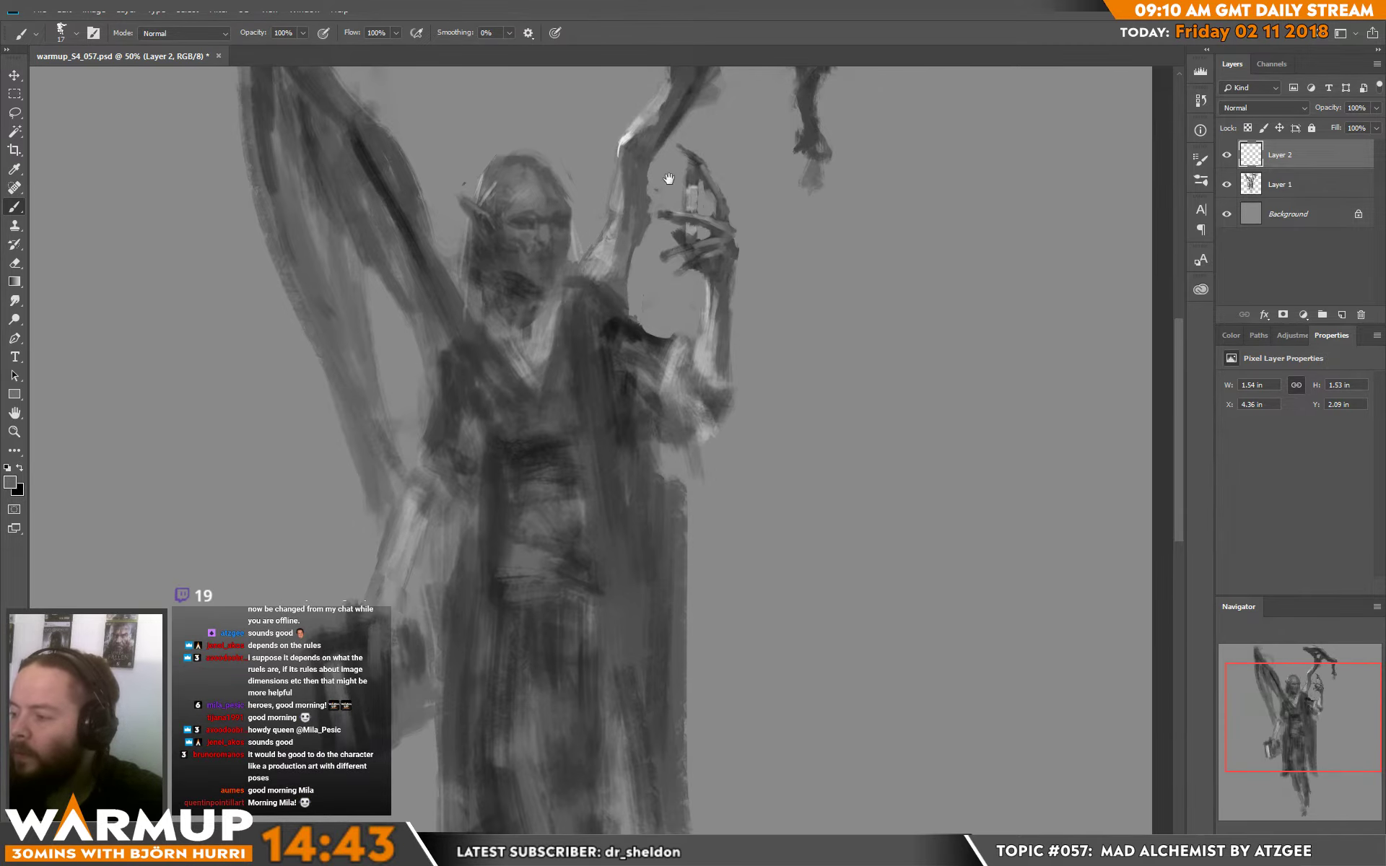
- Paint white hair along the crown and a round bun behind the head, and shade the bun with a sampled grey
left_click_drag(652, 160, 689, 208)
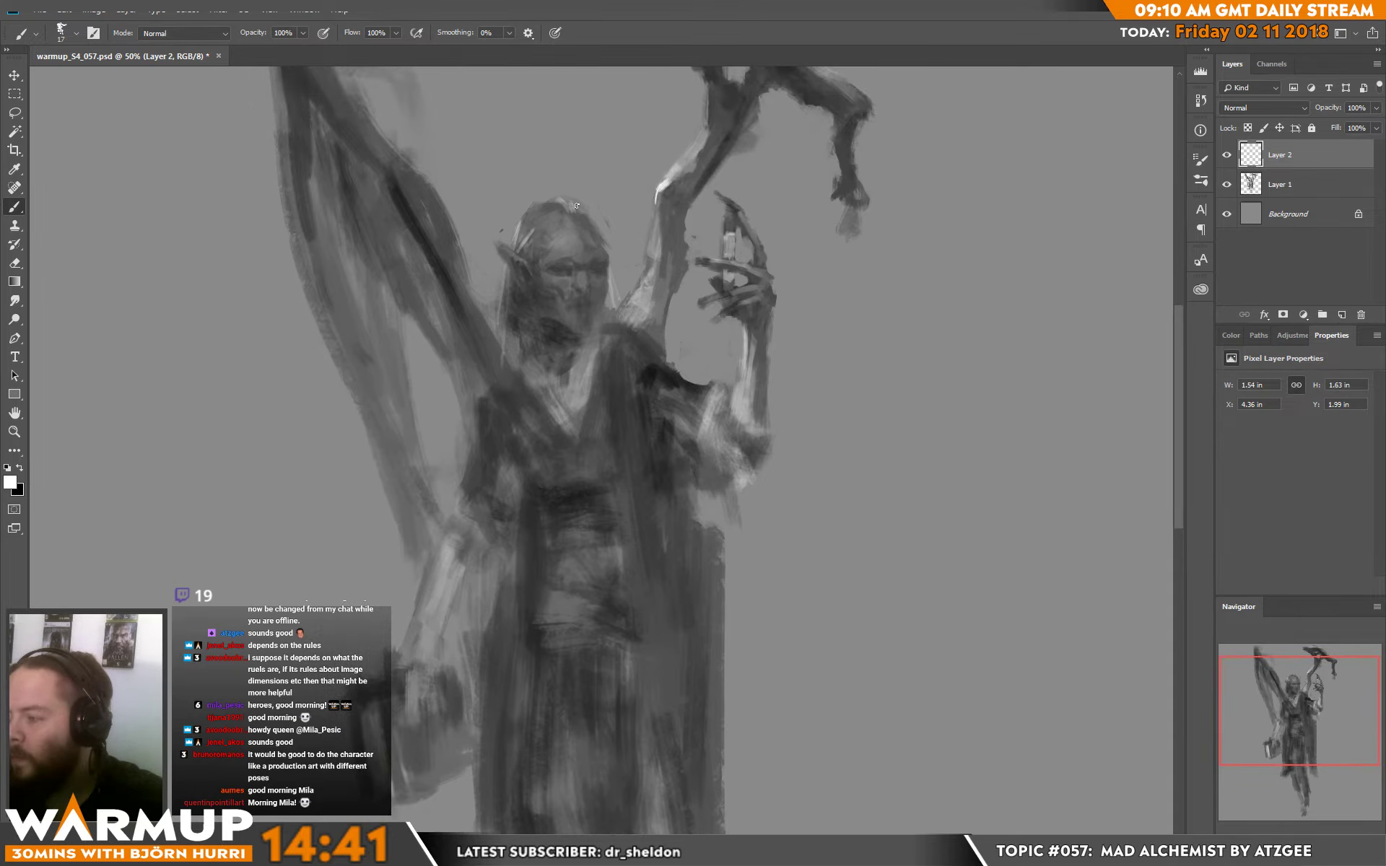
left_click_drag(531, 206, 568, 204)
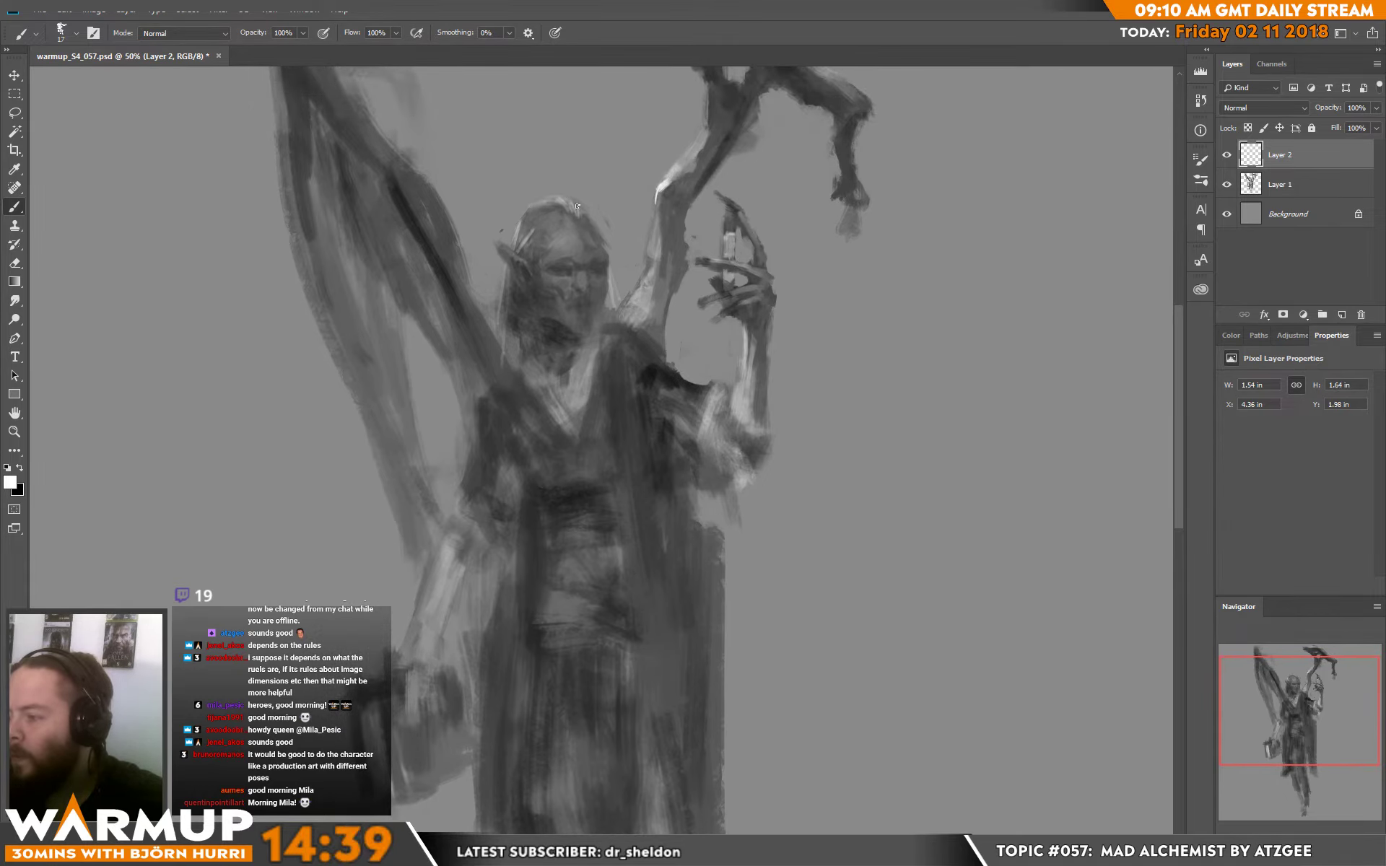
left_click_drag(507, 217, 490, 233)
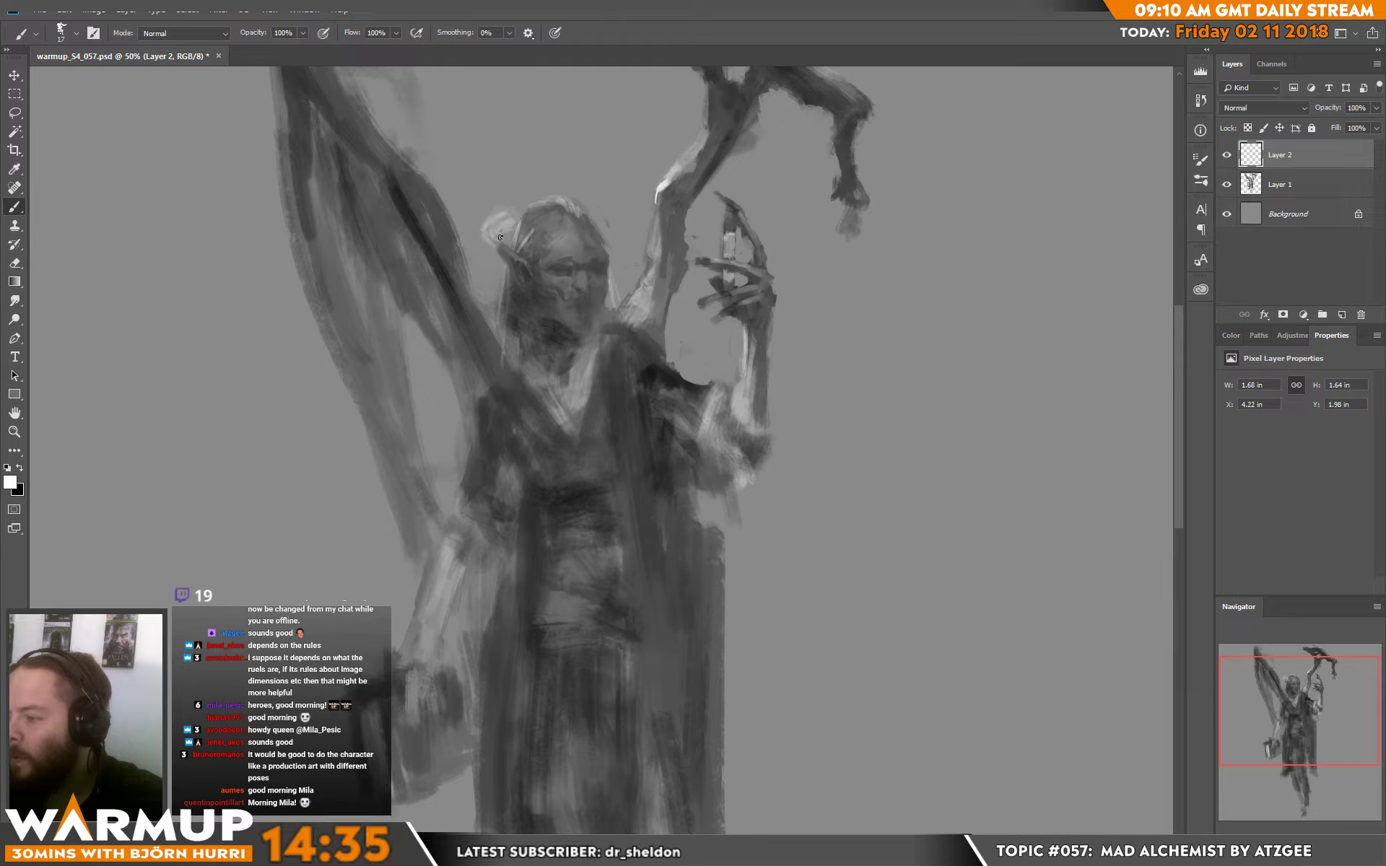
left_click(492, 238, "alt")
left_click_drag(490, 229, 500, 238)
- Touch up the hairline, cheek and jaw with dark greys sampled from the side of the face
left_click(527, 297, "alt")
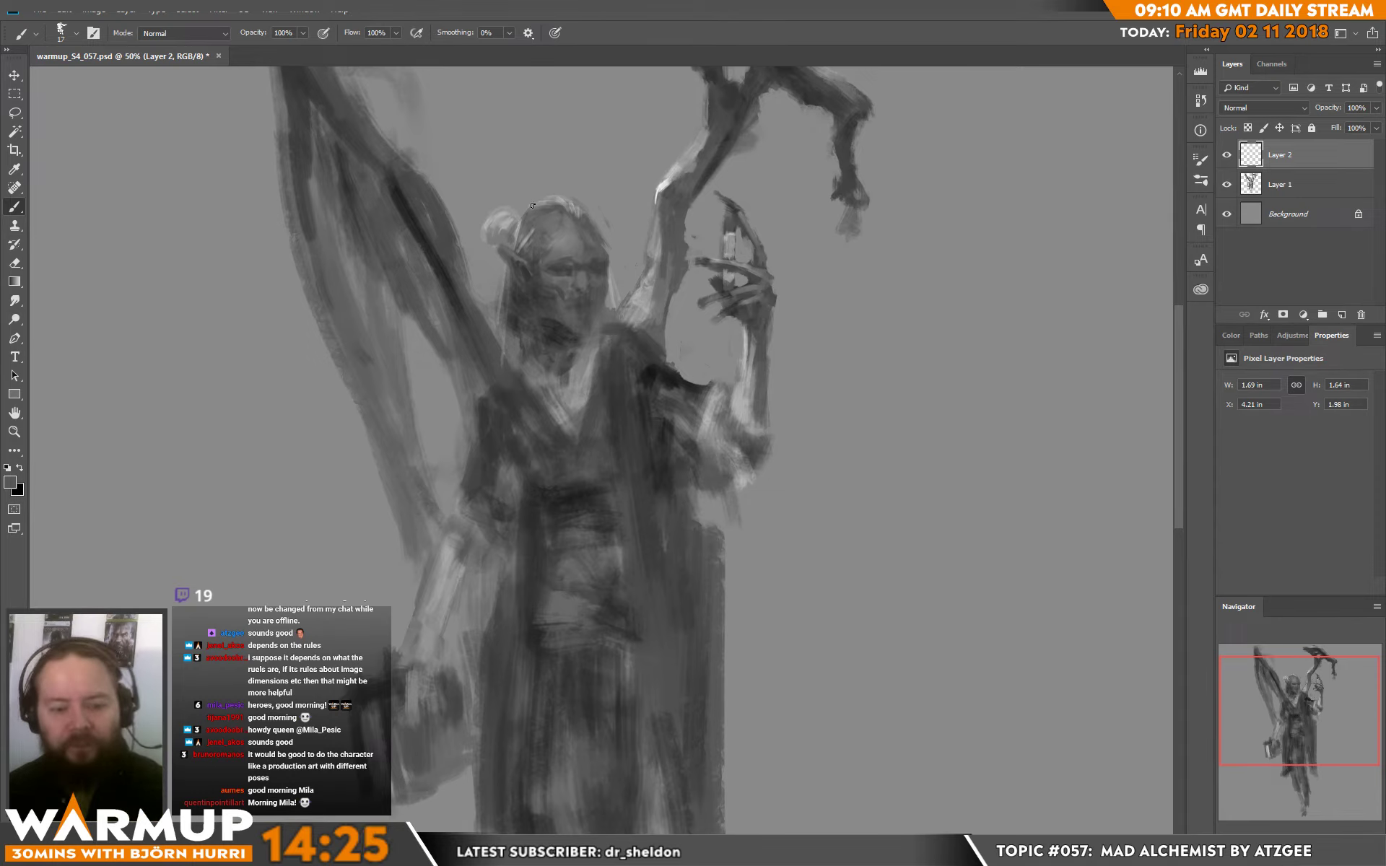
scroll(583, 238, "down", 1)
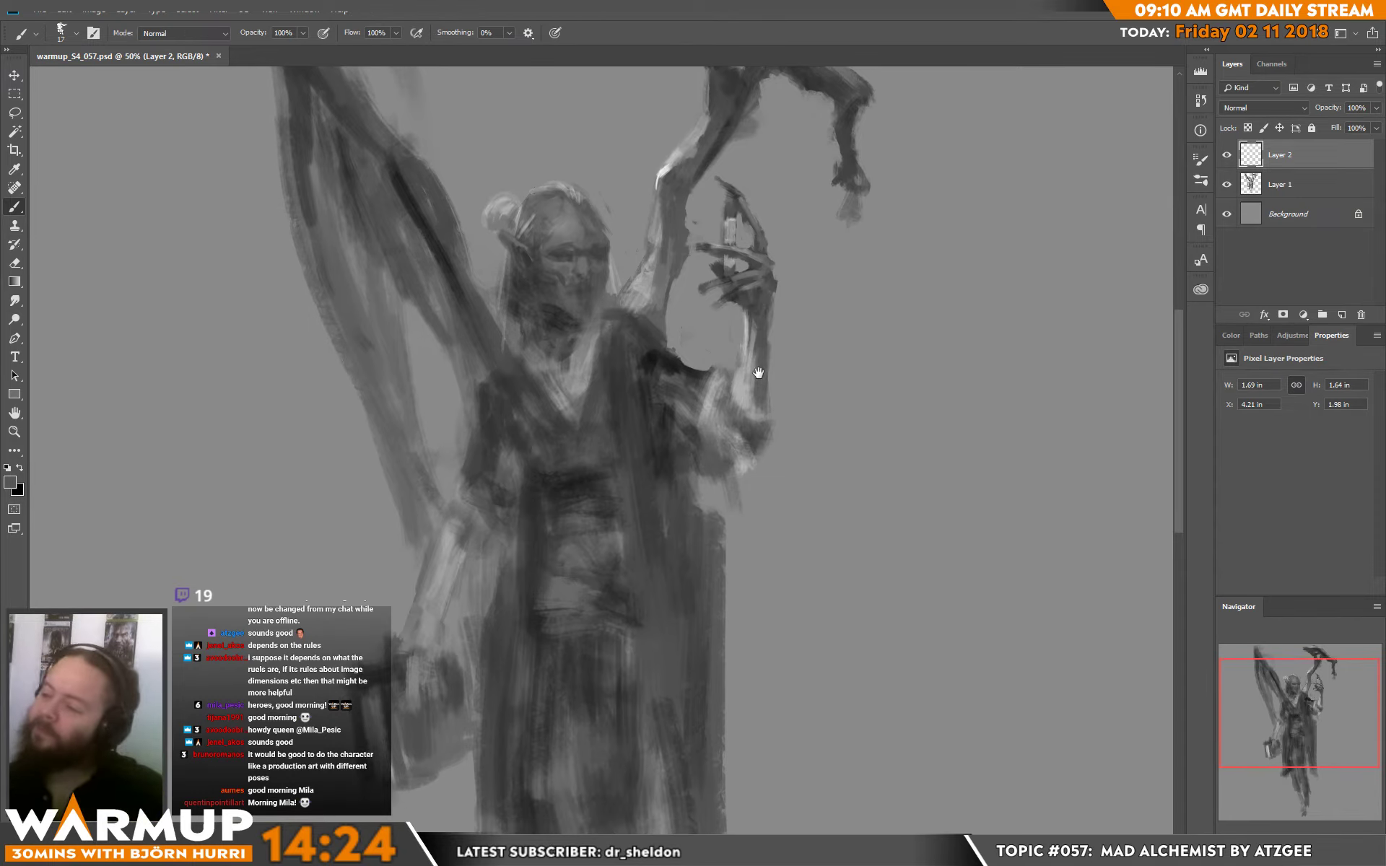
left_click(516, 306, "alt")
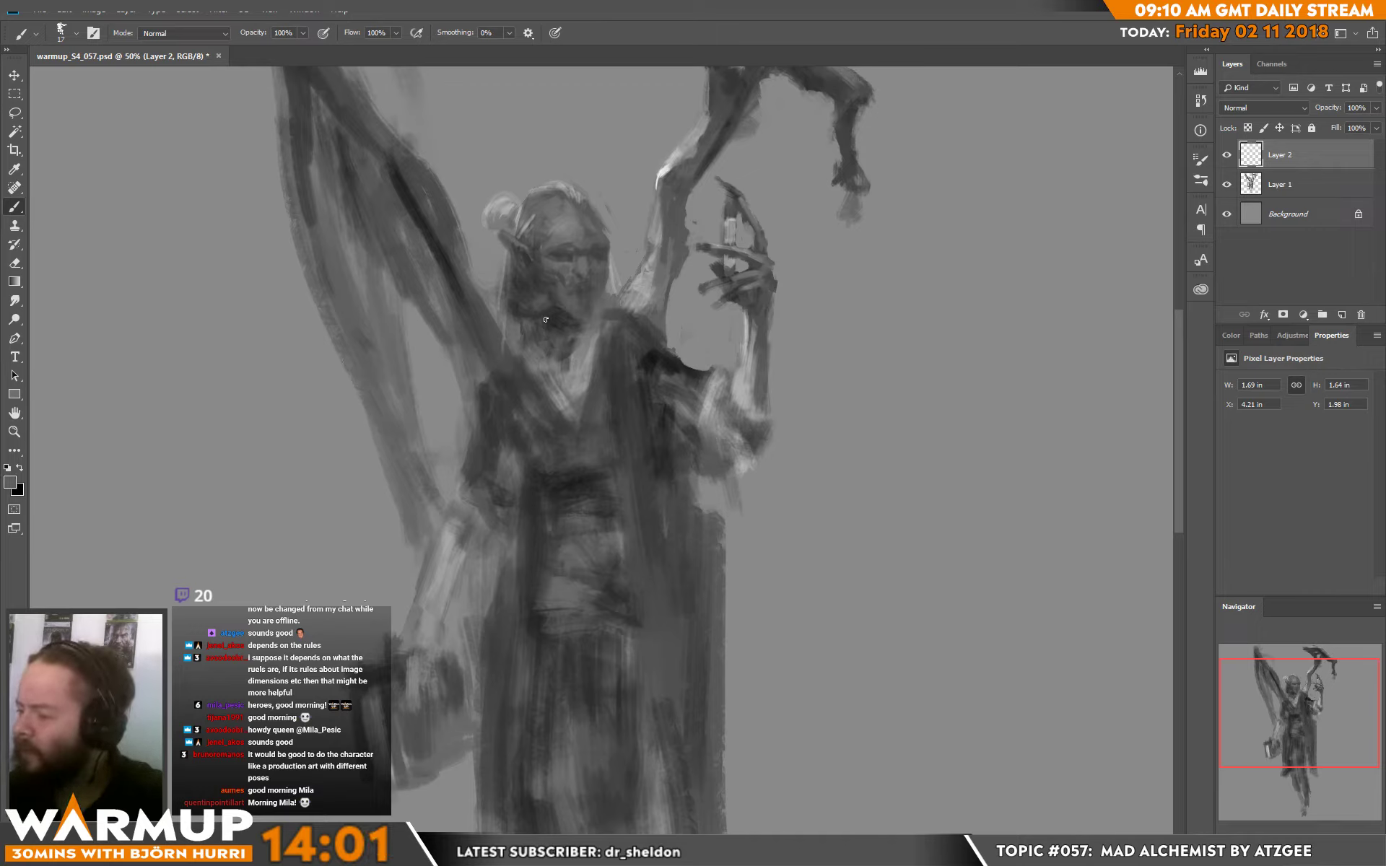
- Paint dark shadow under the jaw and down the front of the neck with greys sampled from the neck area
left_click_drag(550, 316, 535, 316)
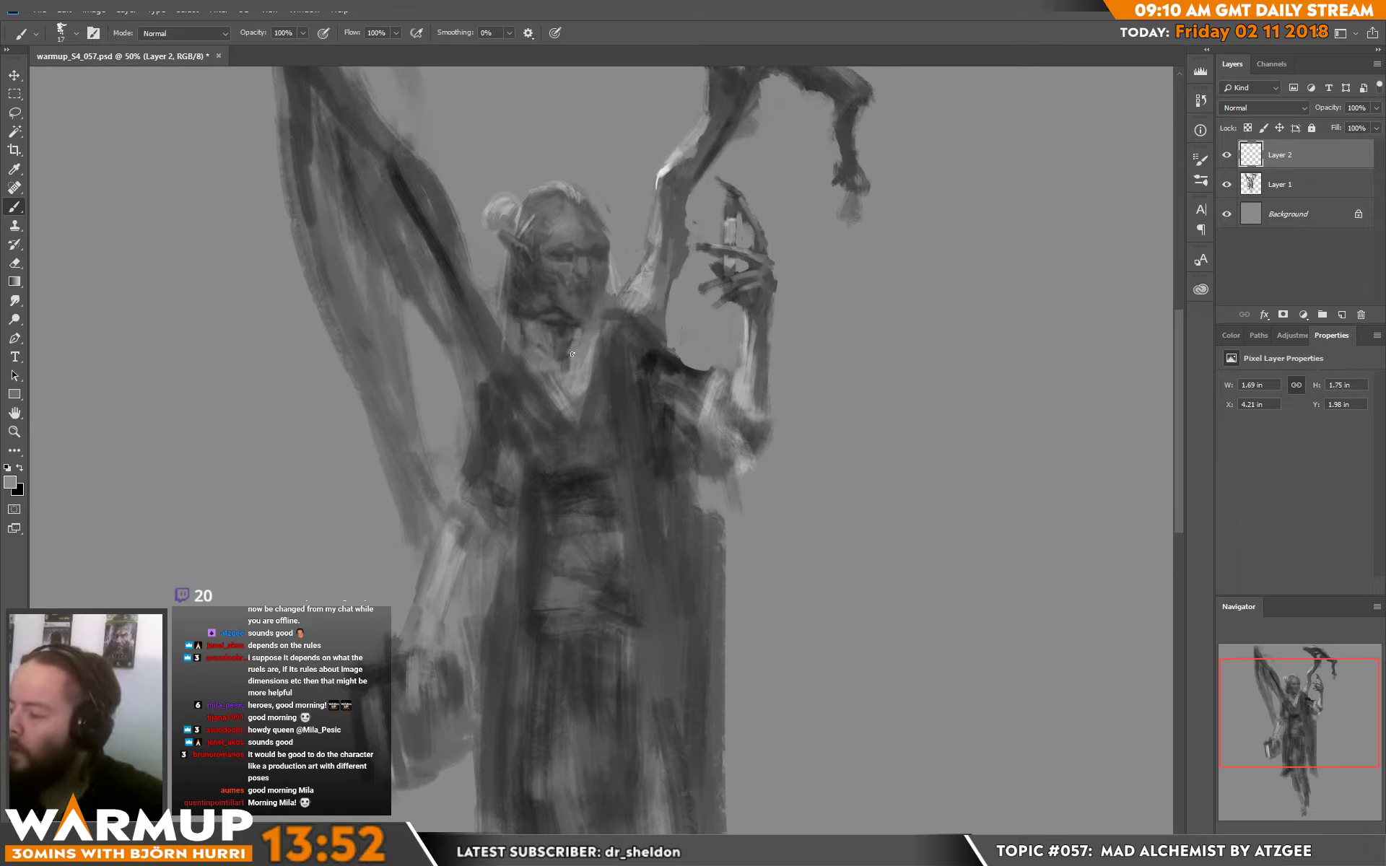
left_click(557, 339, "alt")
left_click(562, 326, "alt")
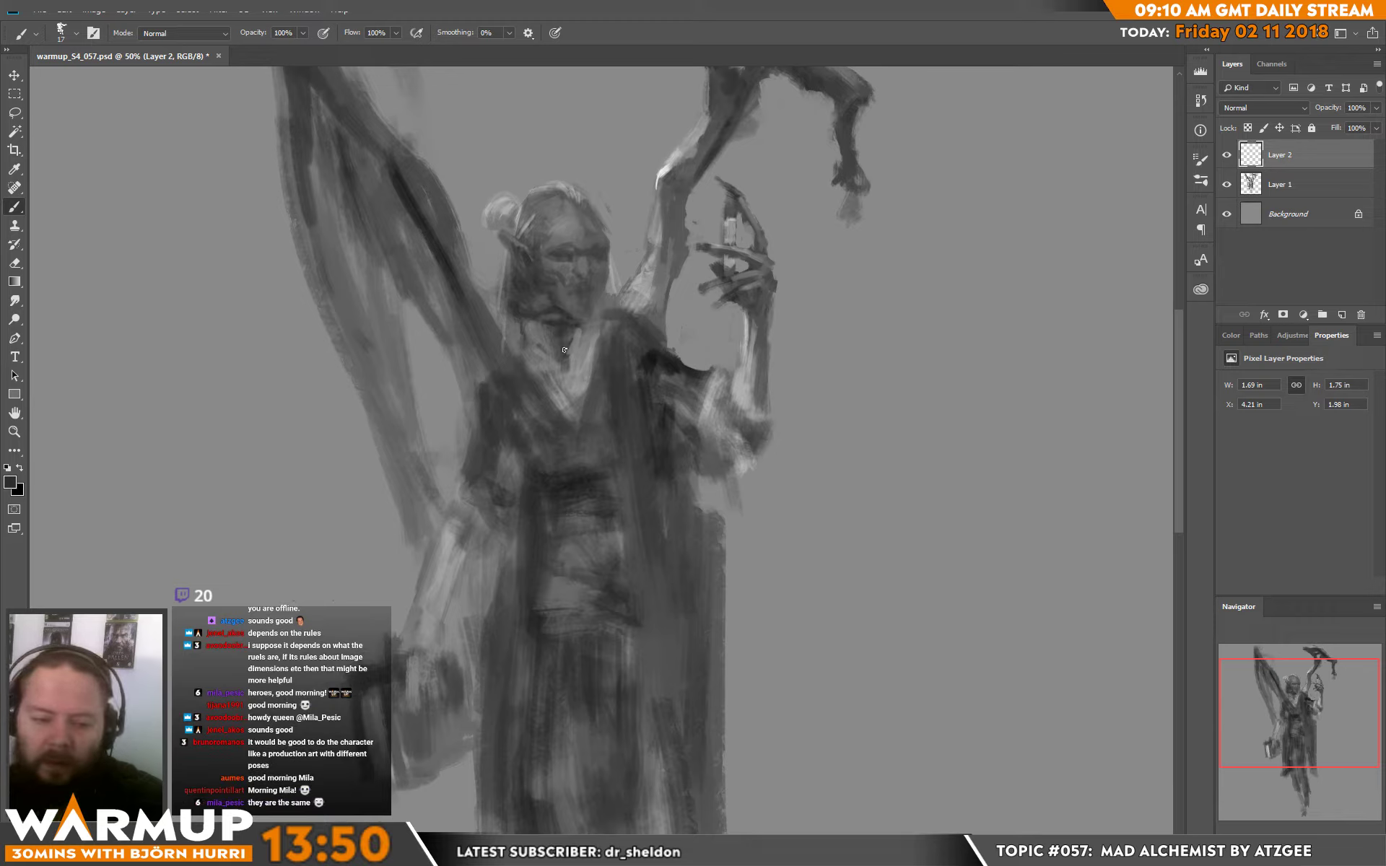
left_click(557, 369, "alt")
left_click_drag(564, 372, 568, 339)
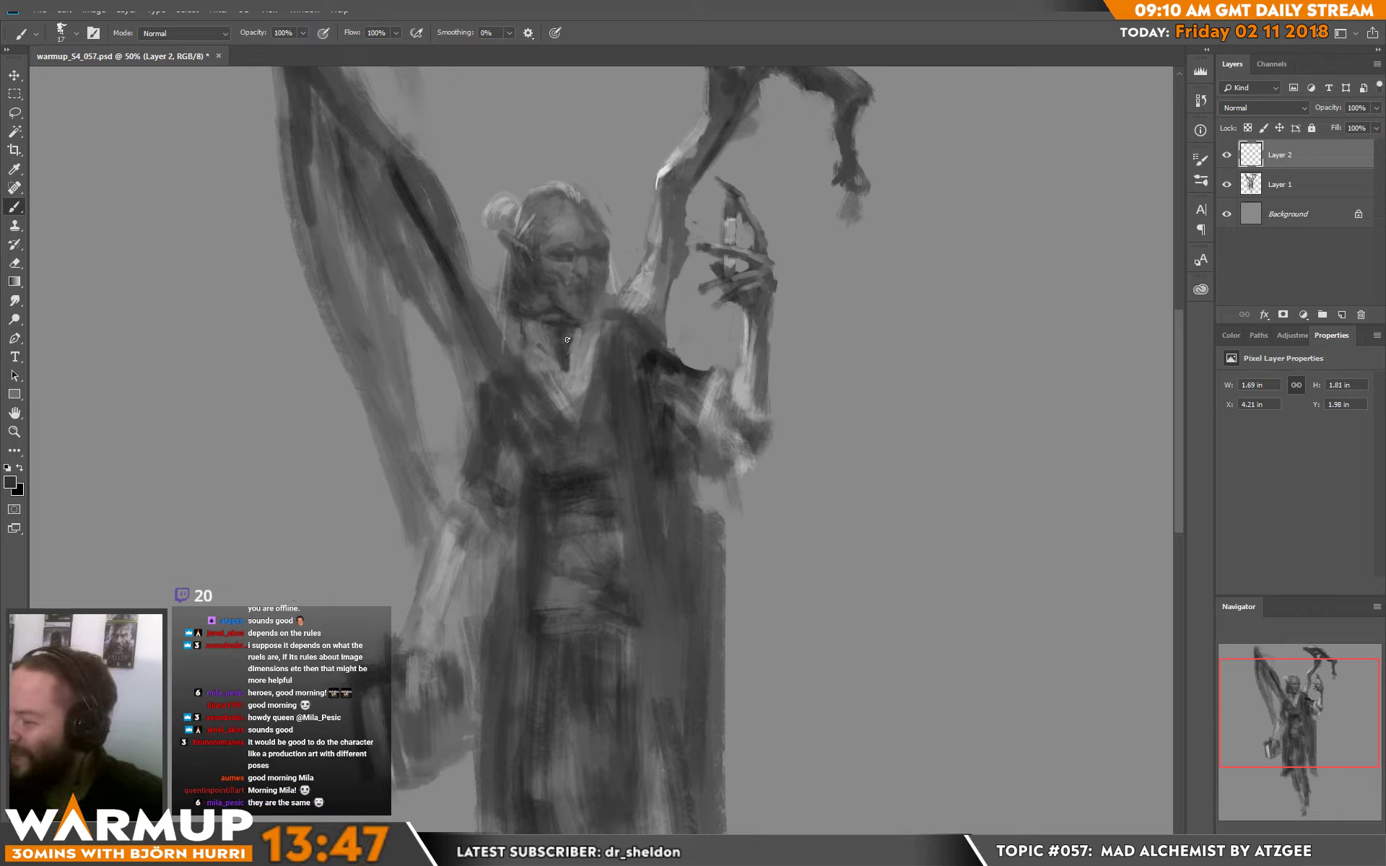
- Paint the side of the neck and the collar edge with greys sampled from the neck and shoulder
left_click(525, 336, "alt")
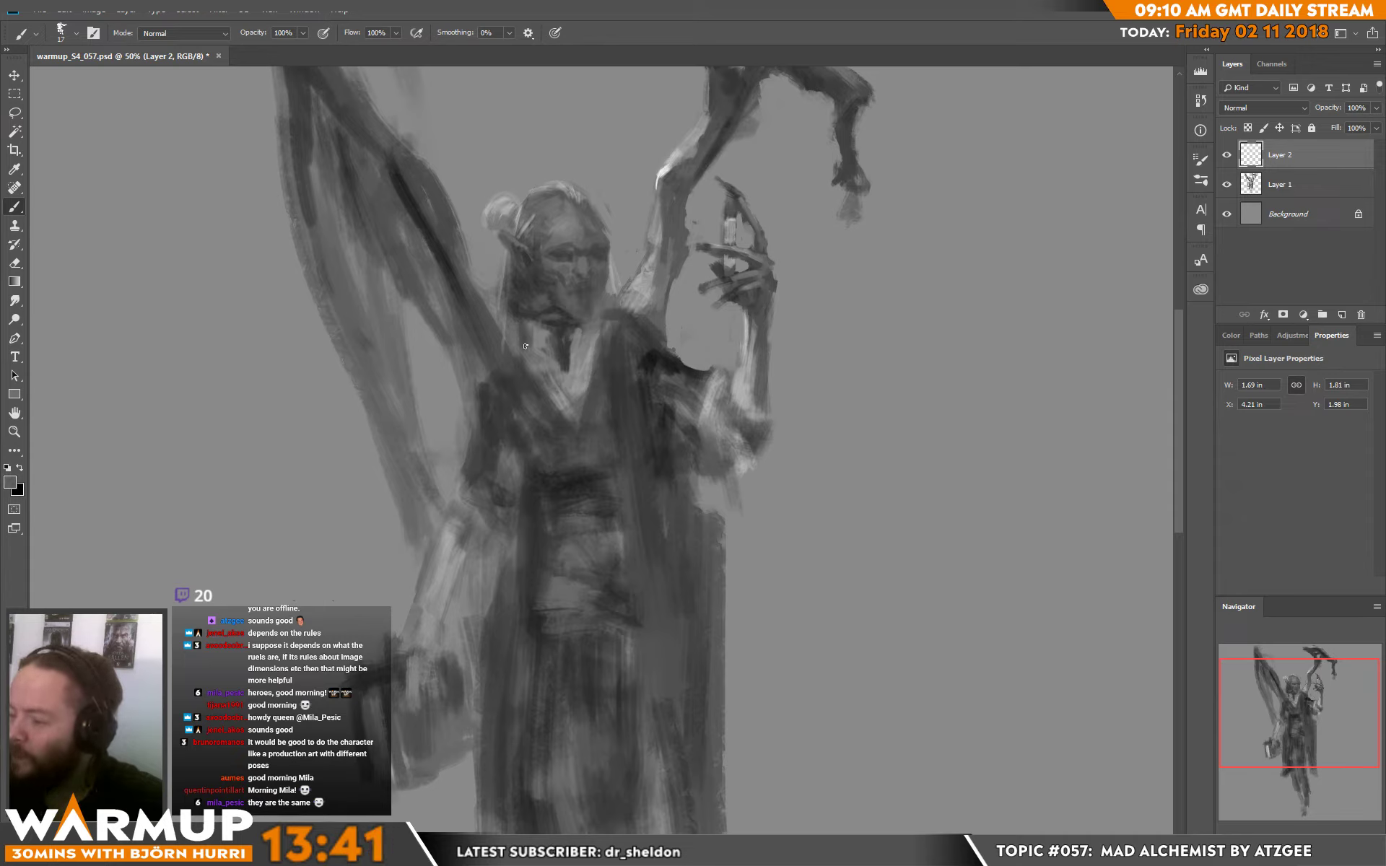
left_click(554, 370, "alt")
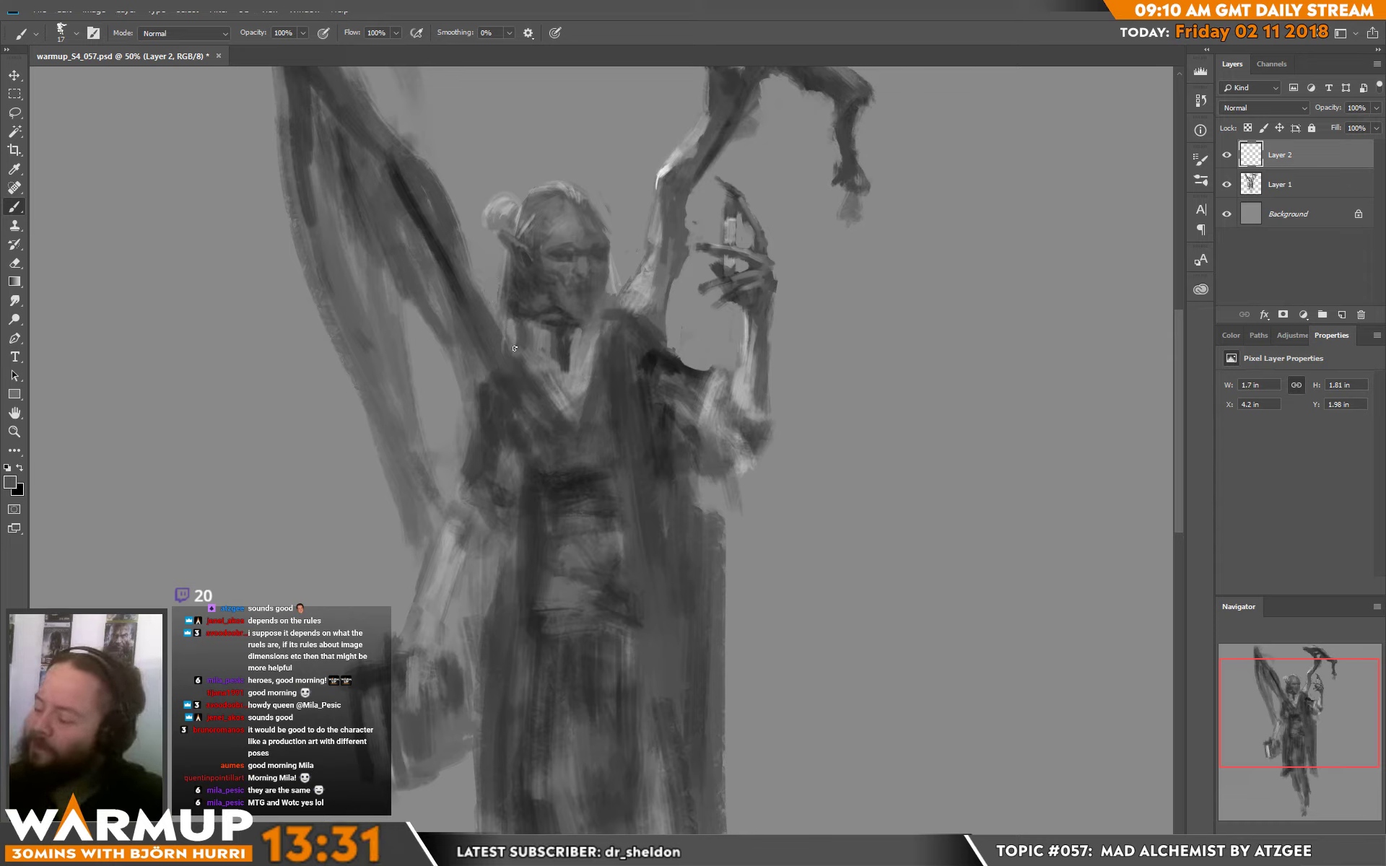
left_click(514, 359, "alt")
left_click_drag(514, 364, 517, 343)
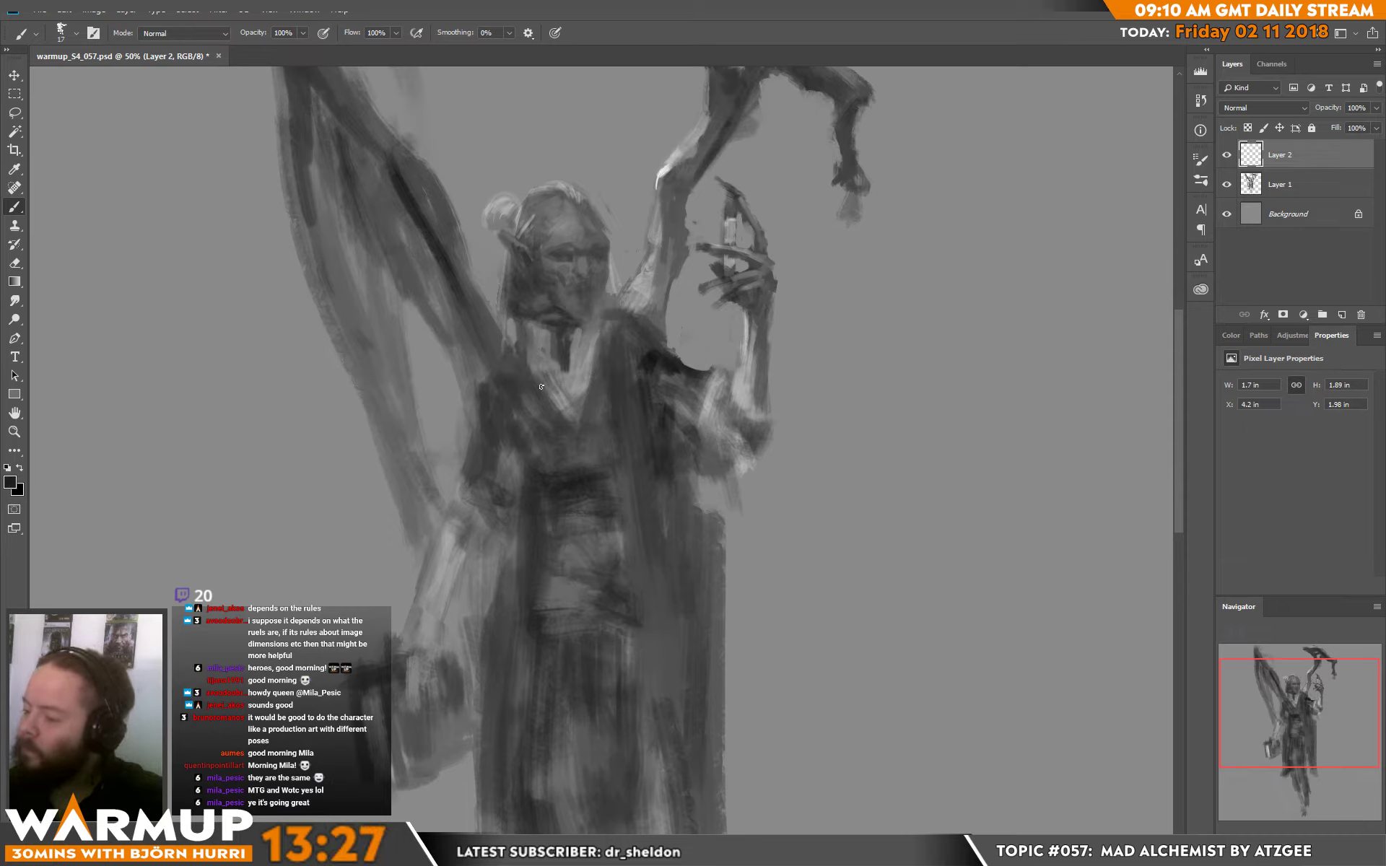
- Paint dark strokes defining the robe's lapels across the chest and the coat's shoulder beside the raised arm
mouse_move(508, 407)
left_mouse_down()
mouse_move(520, 391)
mouse_move(568, 476)
left_mouse_up()
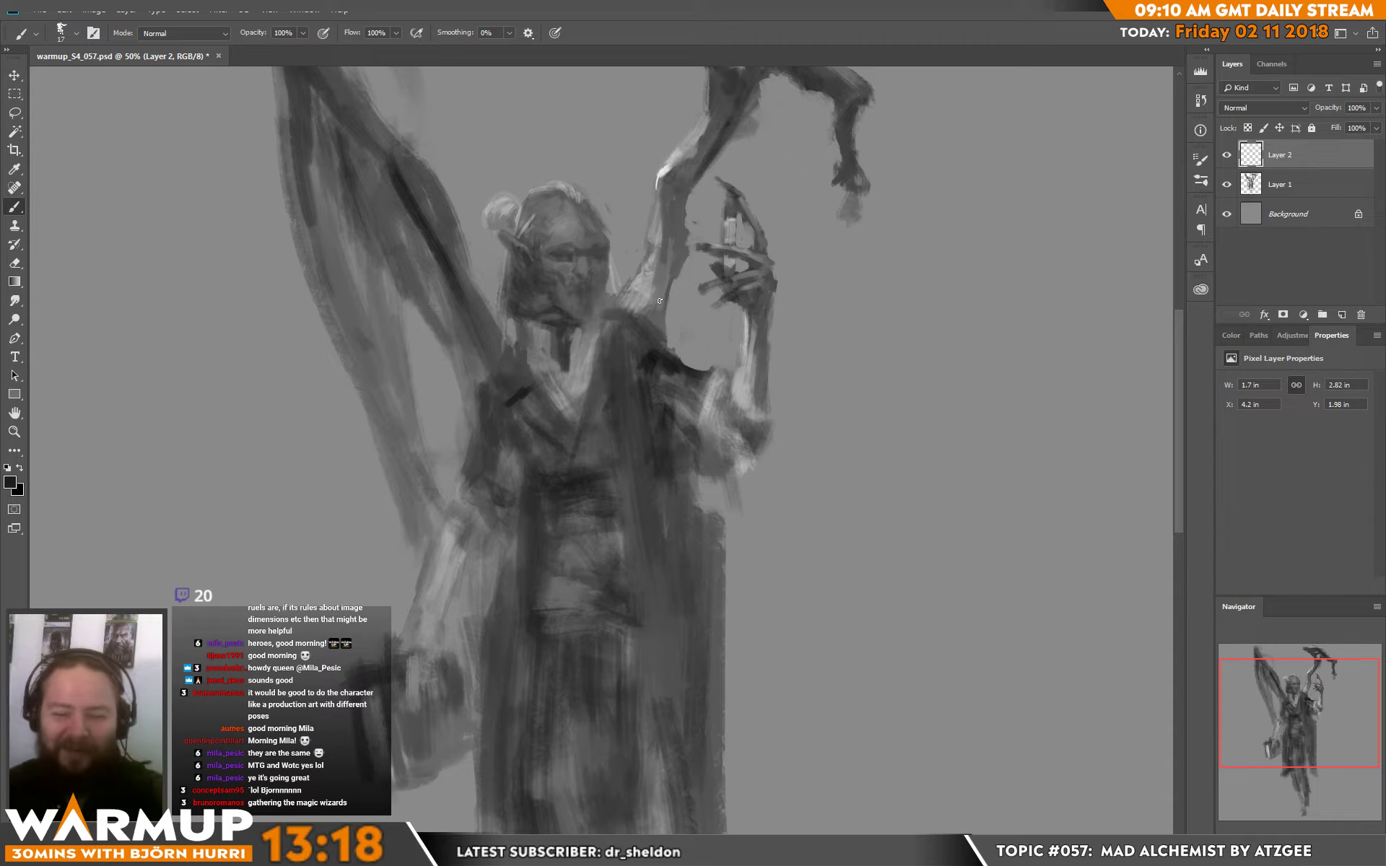
key("space")
left_click_drag(675, 385, 677, 386)
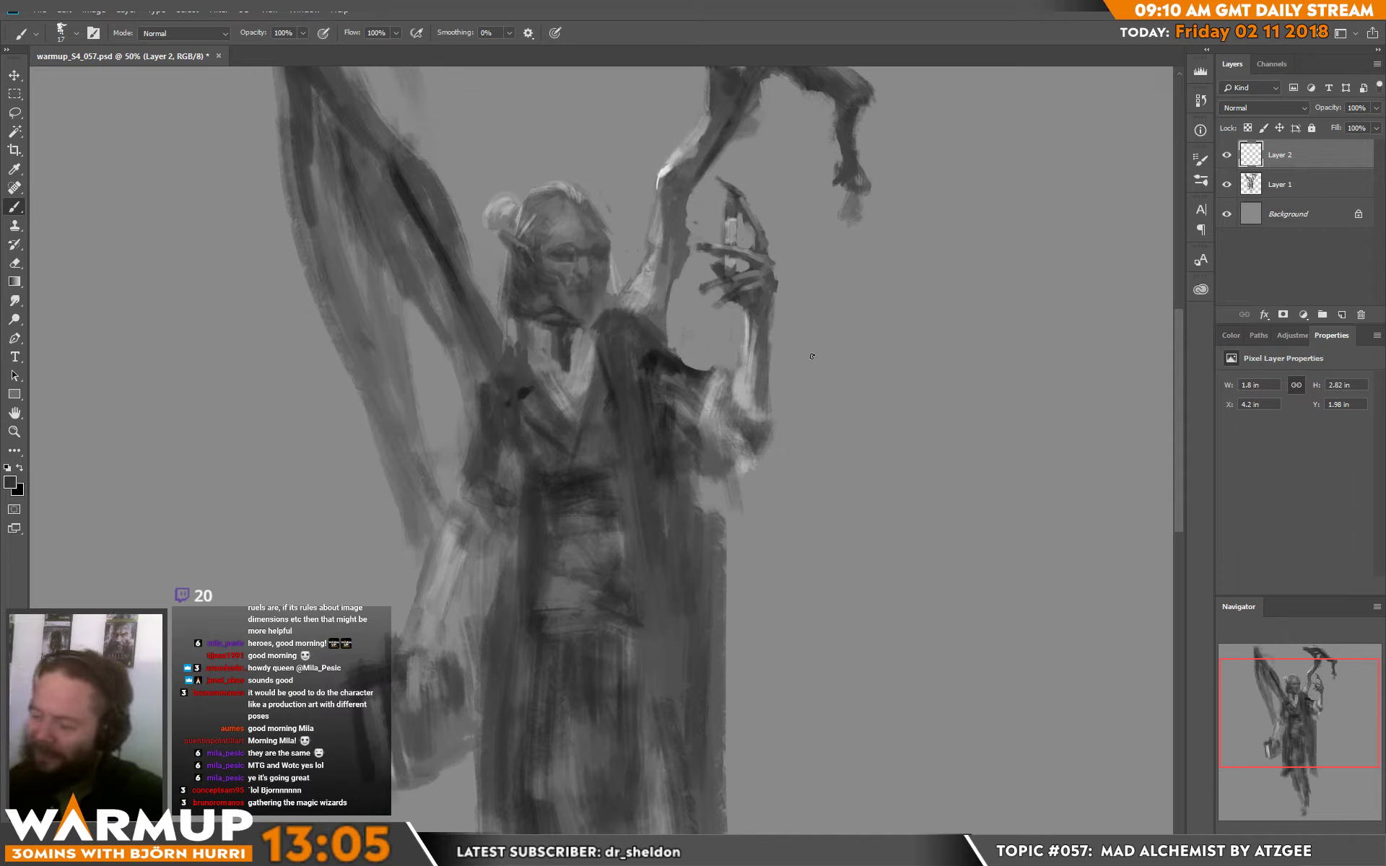
- Darken the coat's front edge and the sleeve of the lowered arm with greys sampled from the coat
left_click(528, 389, "alt")
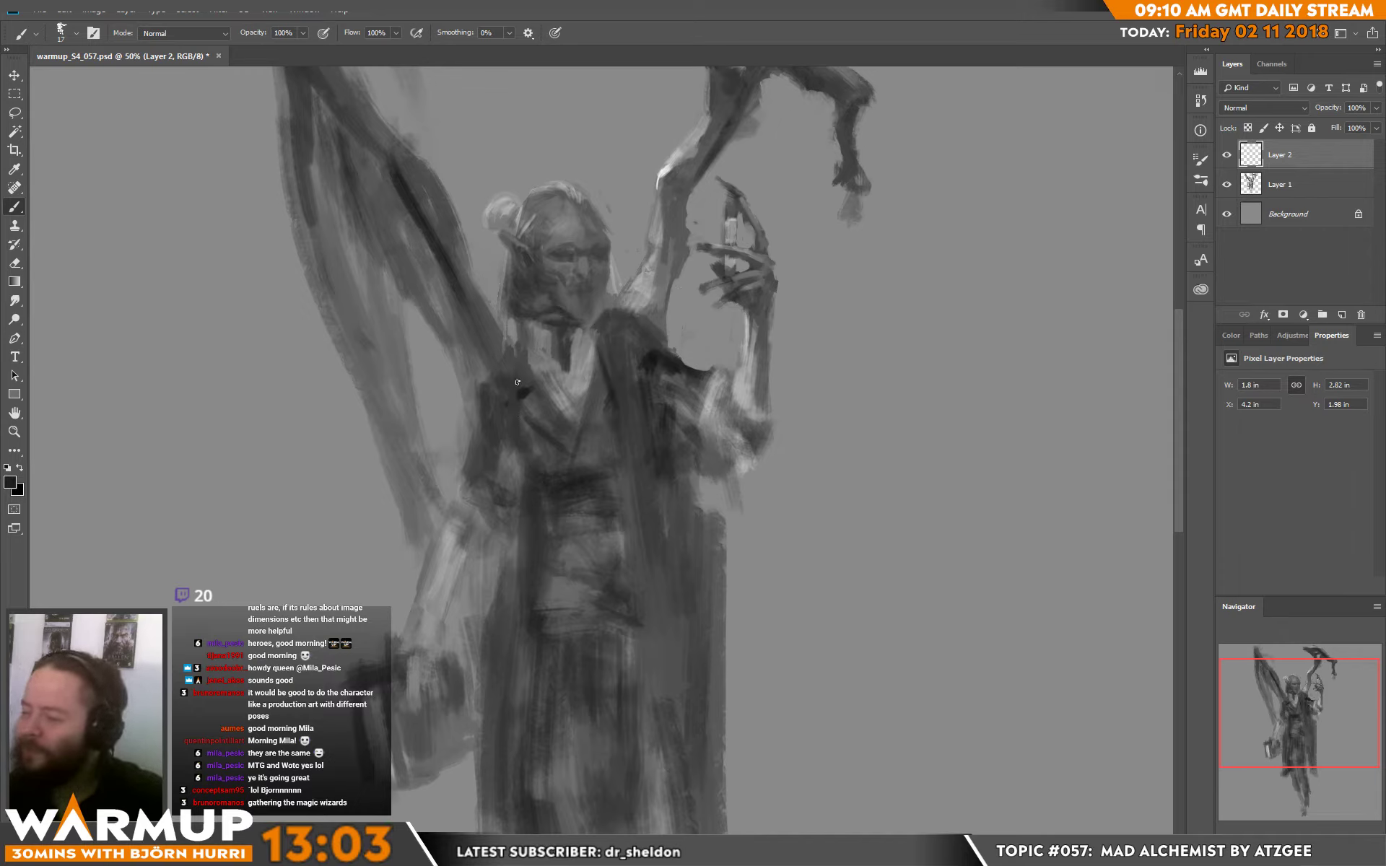
left_click_drag(524, 423, 526, 523)
left_click(521, 437, "alt")
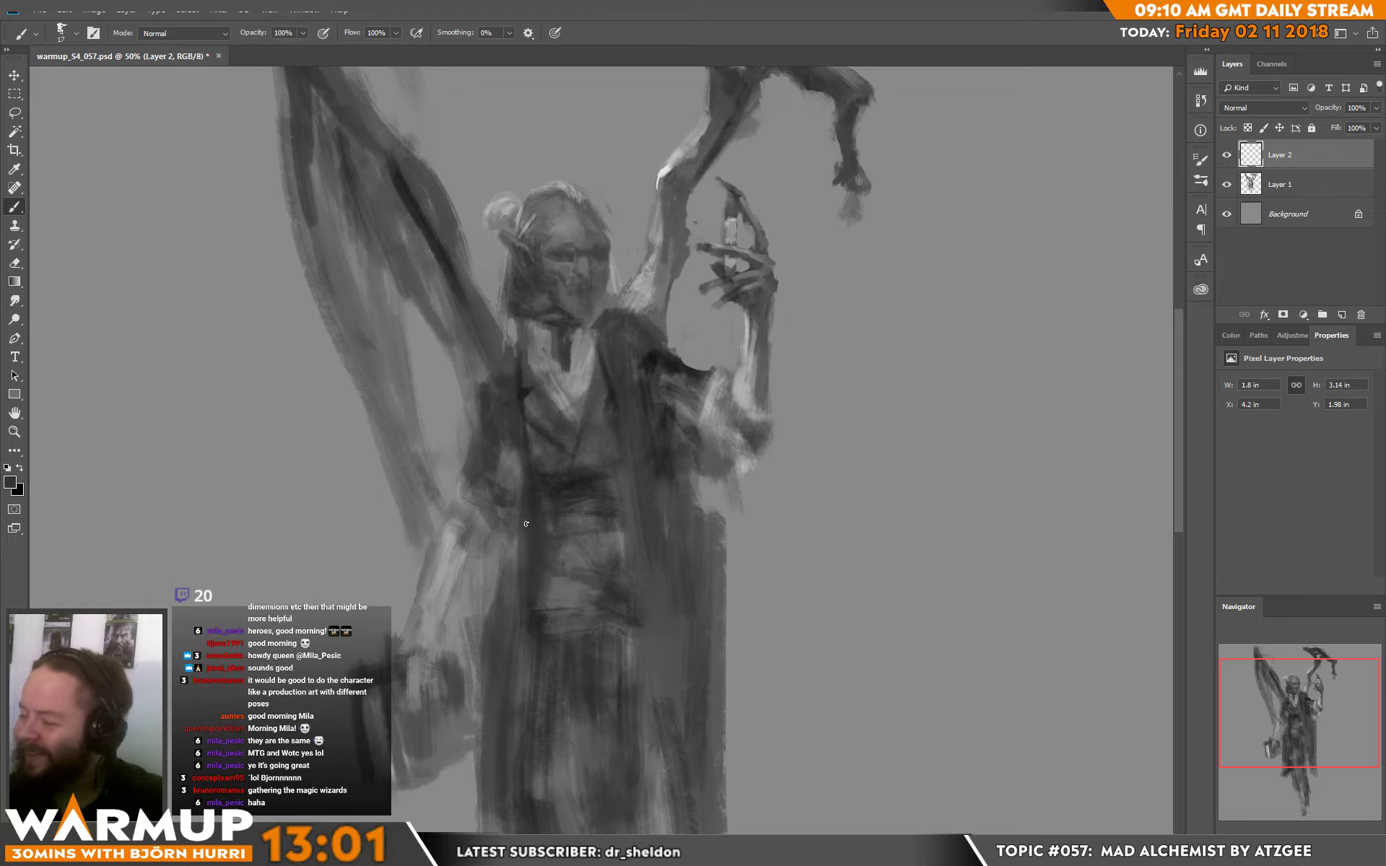
left_click_drag(495, 415, 498, 488)
left_click(496, 458, "alt")
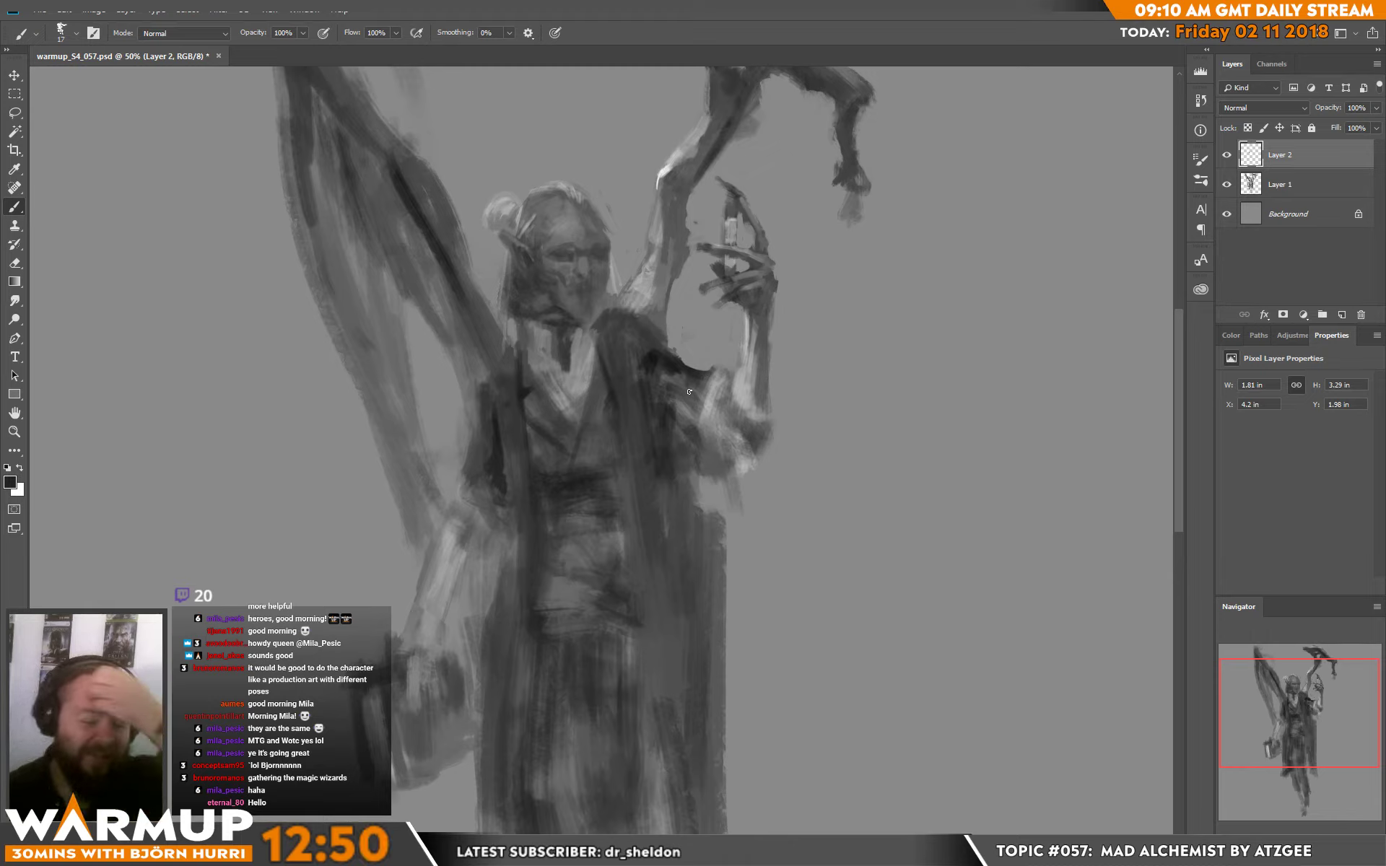
- Darken the upper sleeve of the raised arm with dark greys sampled from the shoulder
left_click_drag(667, 388, 684, 425)
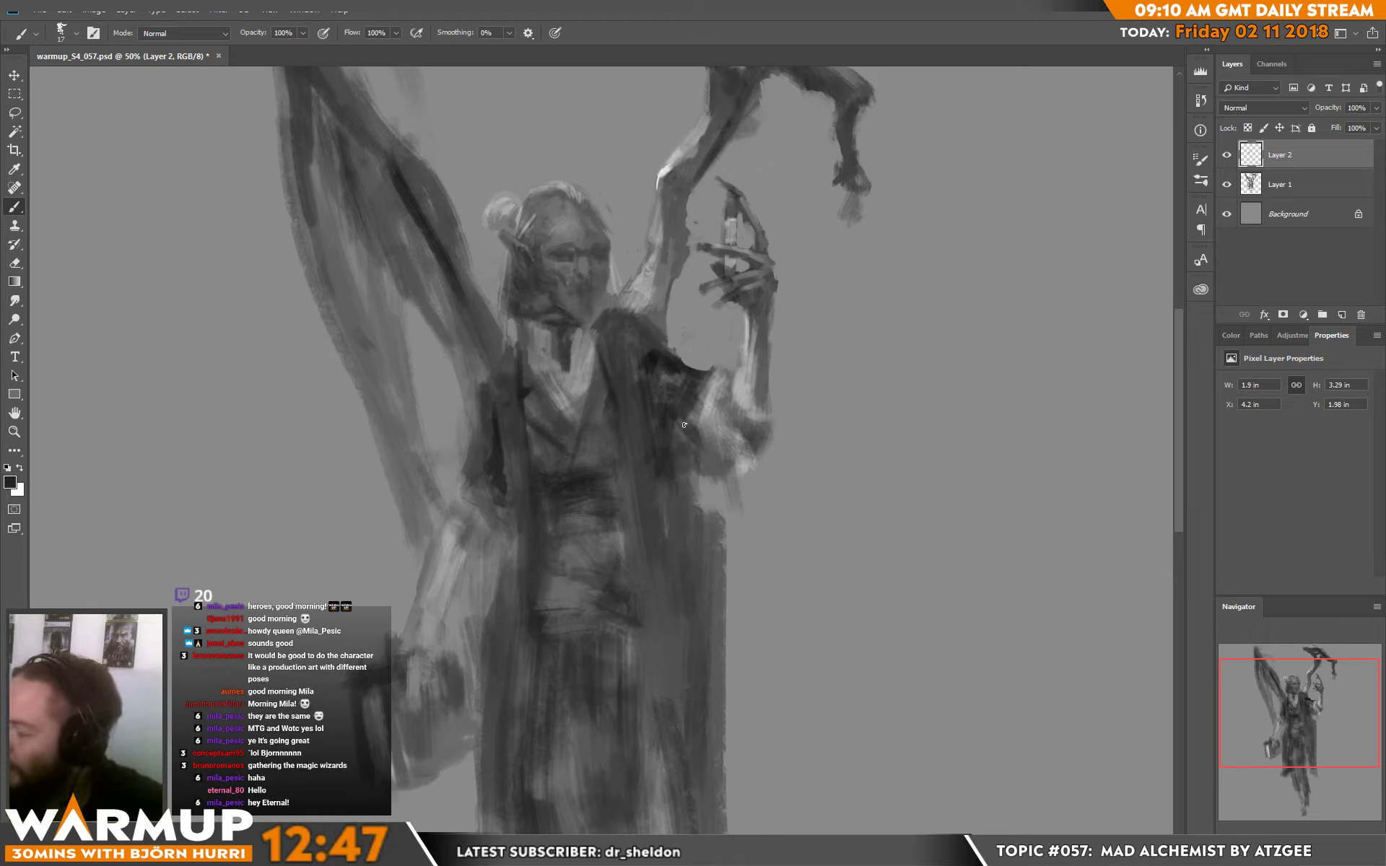
left_click(644, 343, "alt")
left_click(652, 360, "alt")
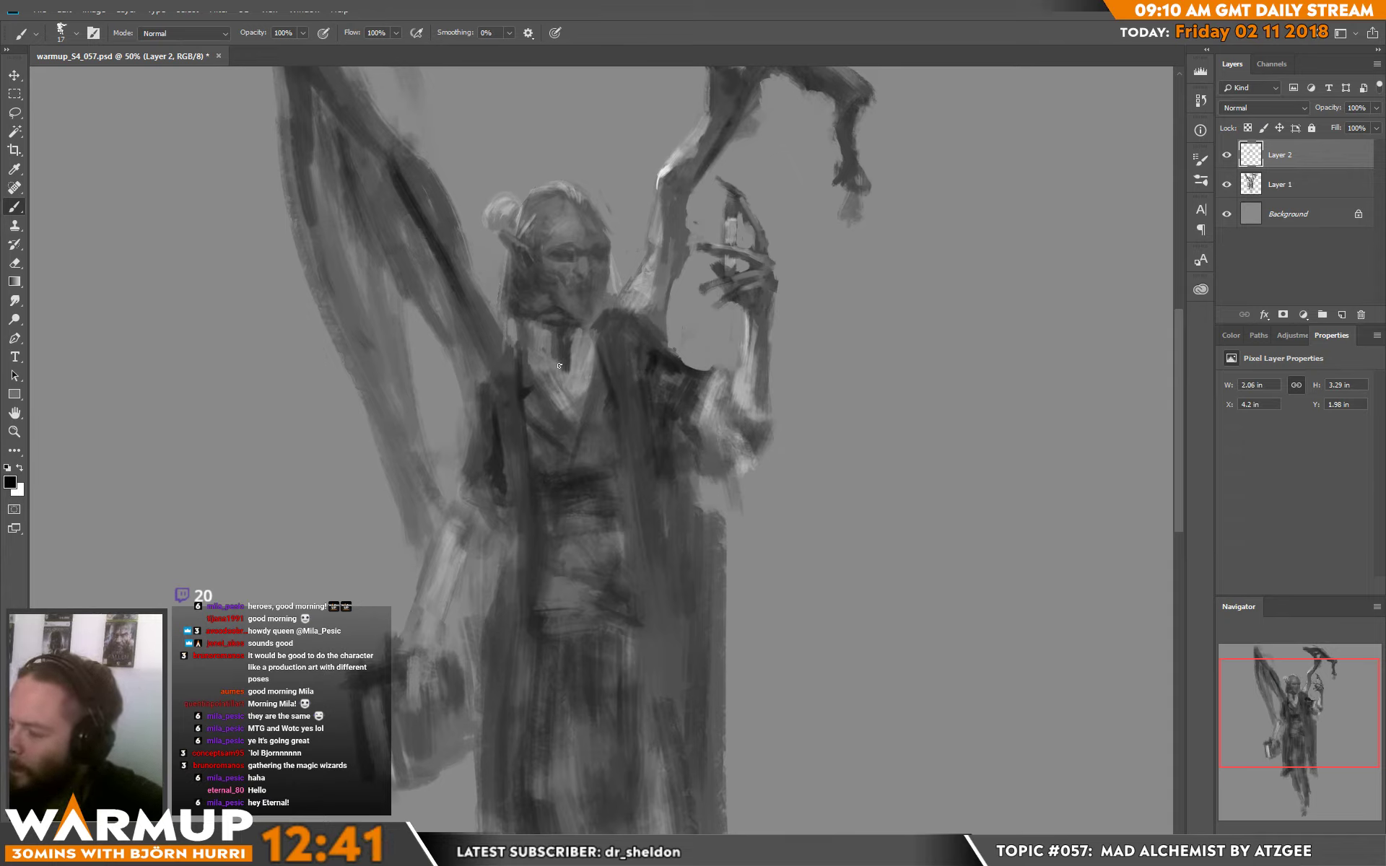
- Paint black folds down the shirt opening on the chest, and touch up the eyes with white
left_click_drag(537, 360, 552, 428)
mouse_move(583, 354)
left_mouse_down()
mouse_move(582, 489)
mouse_move(586, 354)
mouse_move(544, 379)
left_mouse_up()
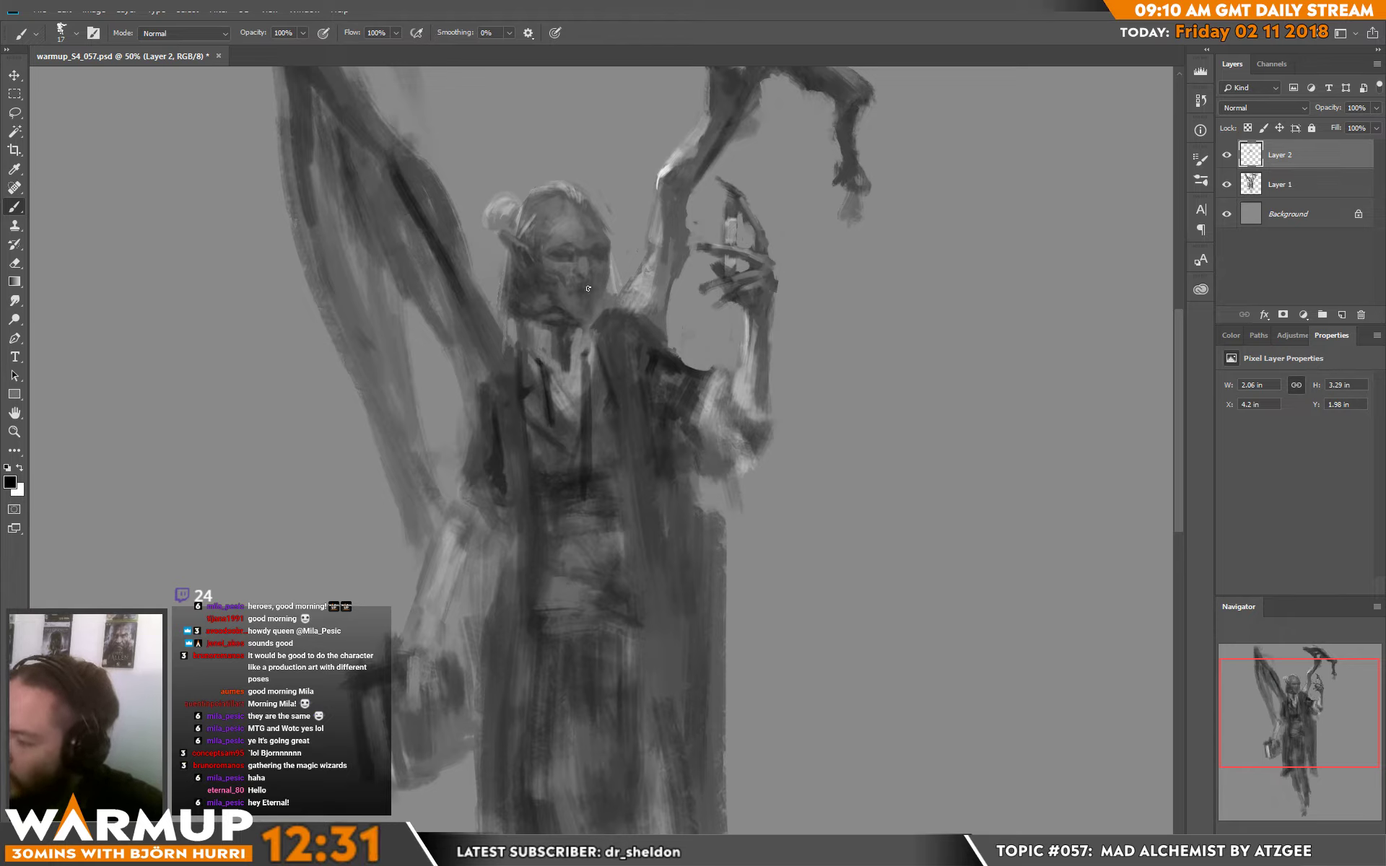
key("x")
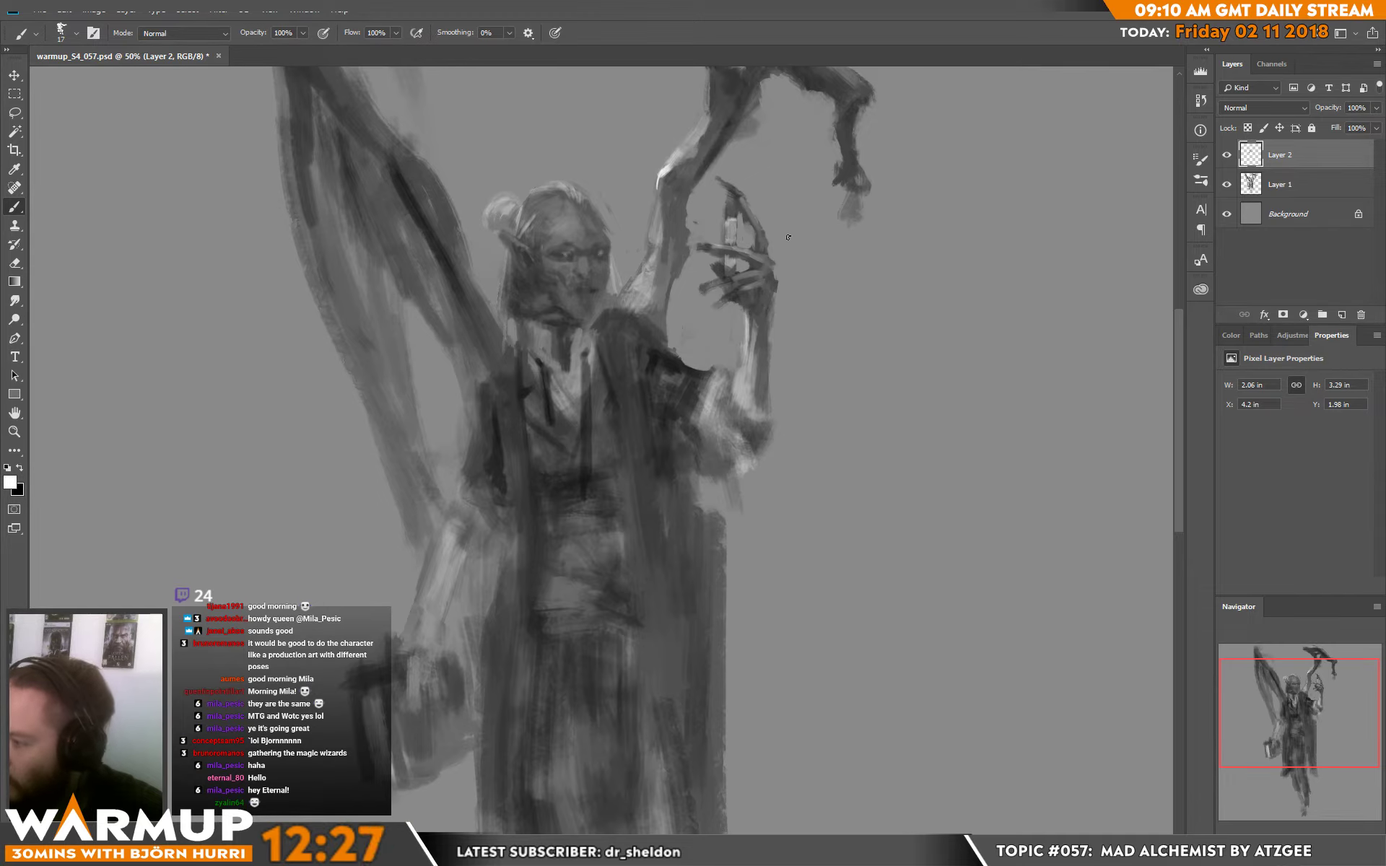
- Create a new layer and, with a black brush of about 100 px, extend the robe downwards below the raised hand
scroll(978, 309, "down", 2)
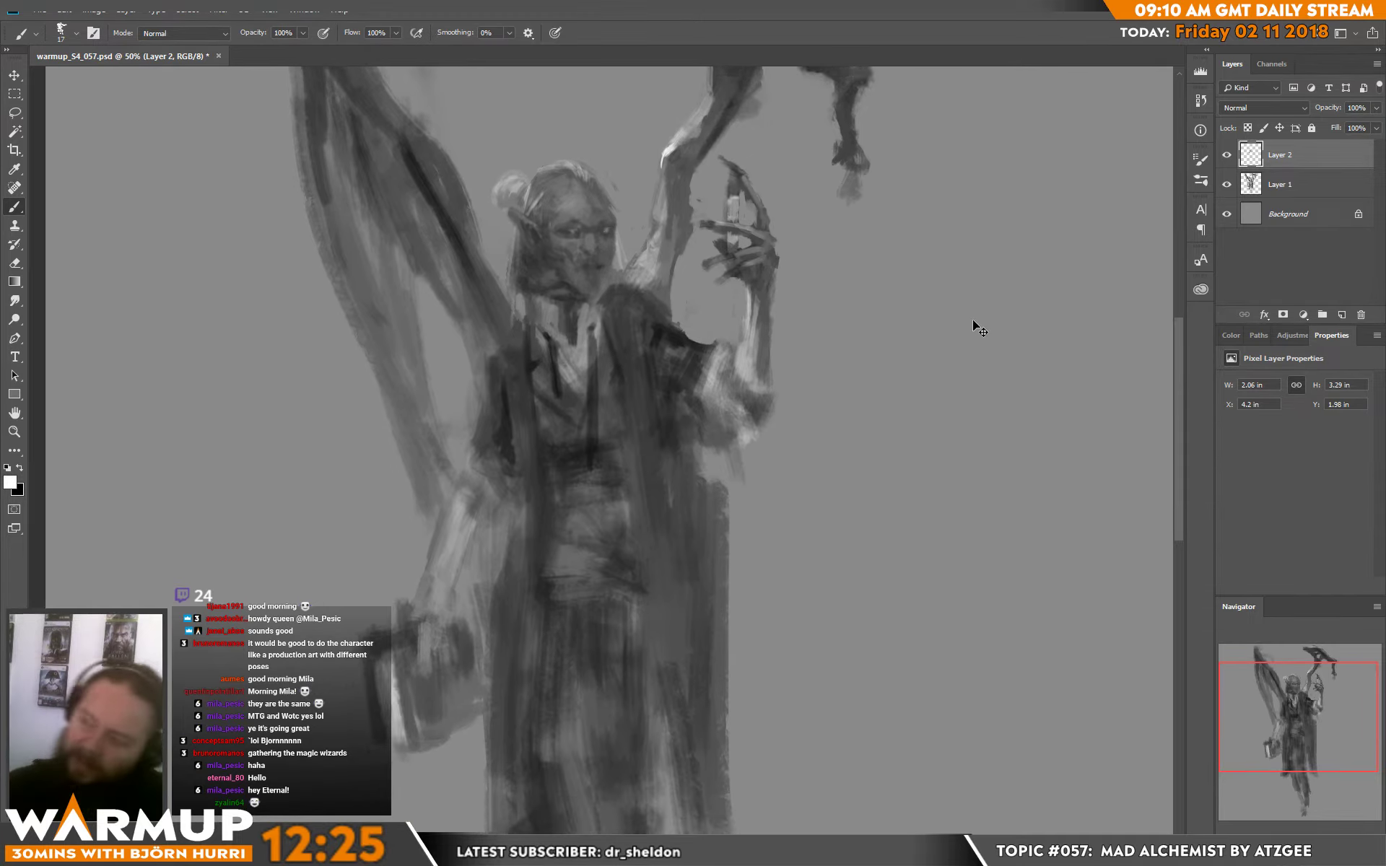
key("ctrl+minus")
key("ctrl+minus")
key("ctrl+plus")
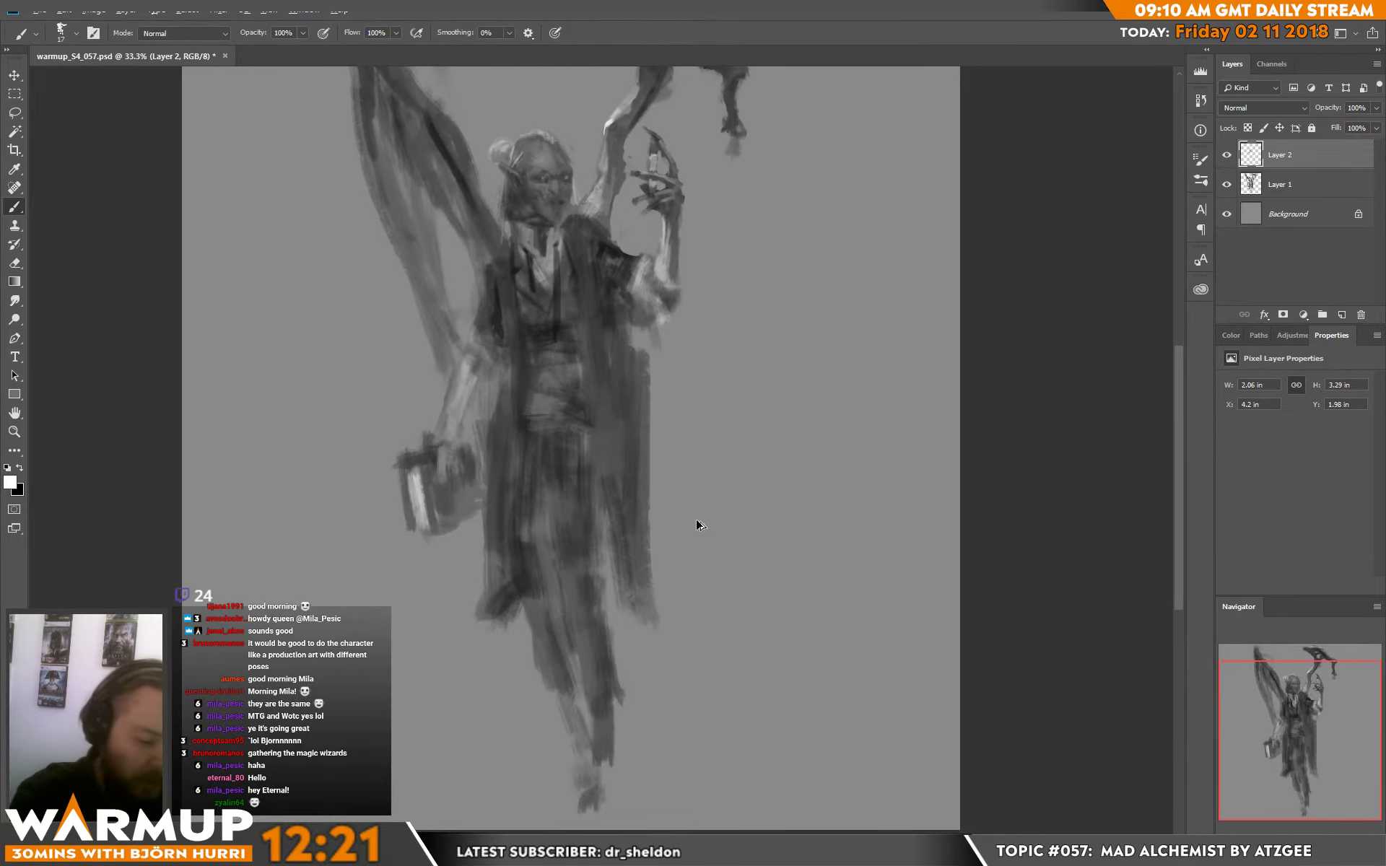
key("ctrl+shift+alt+n")
key("x")
right_click(685, 465)
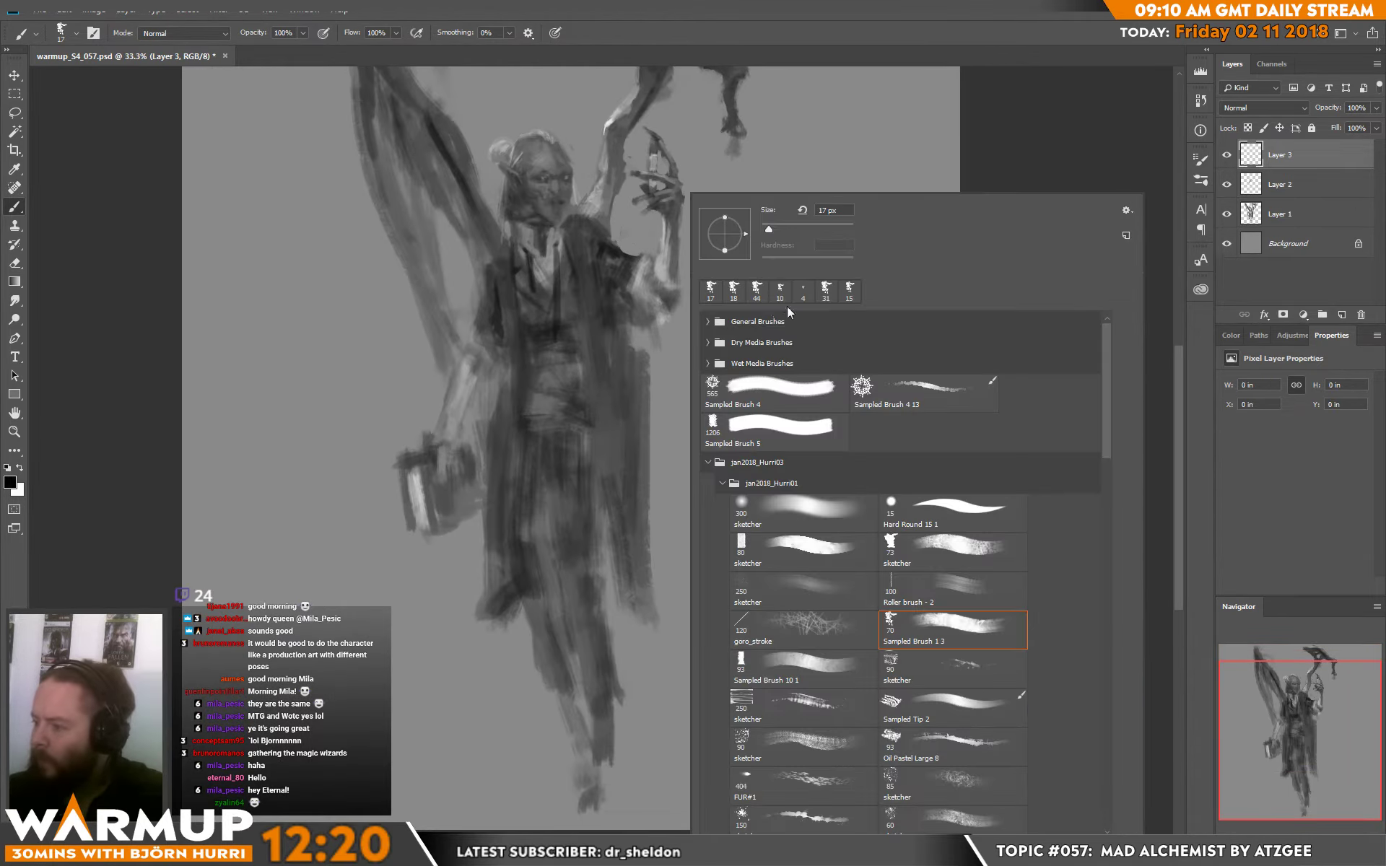
left_click(806, 230)
left_click(1041, 148)
mouse_move(614, 462)
left_mouse_down()
mouse_move(657, 704)
mouse_move(650, 394)
left_mouse_up()
left_click_drag(678, 570, 653, 744)
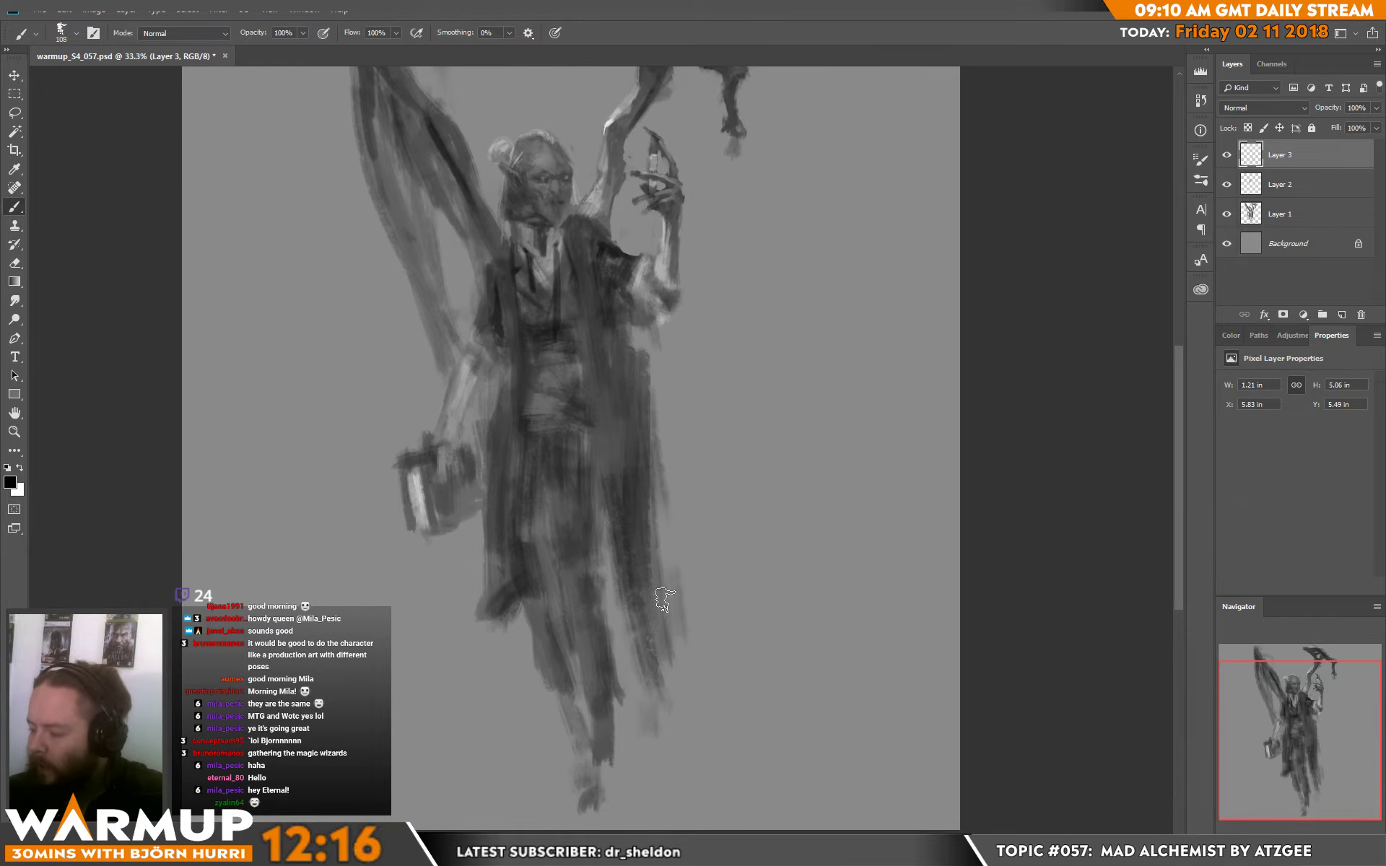
- Extend the robe on the raised-hand side into a long train sweeping outwards along the ground
left_click_drag(653, 556, 709, 717)
left_click_drag(658, 516, 713, 716)
left_click_drag(643, 617, 672, 748)
left_click_drag(689, 639, 788, 765)
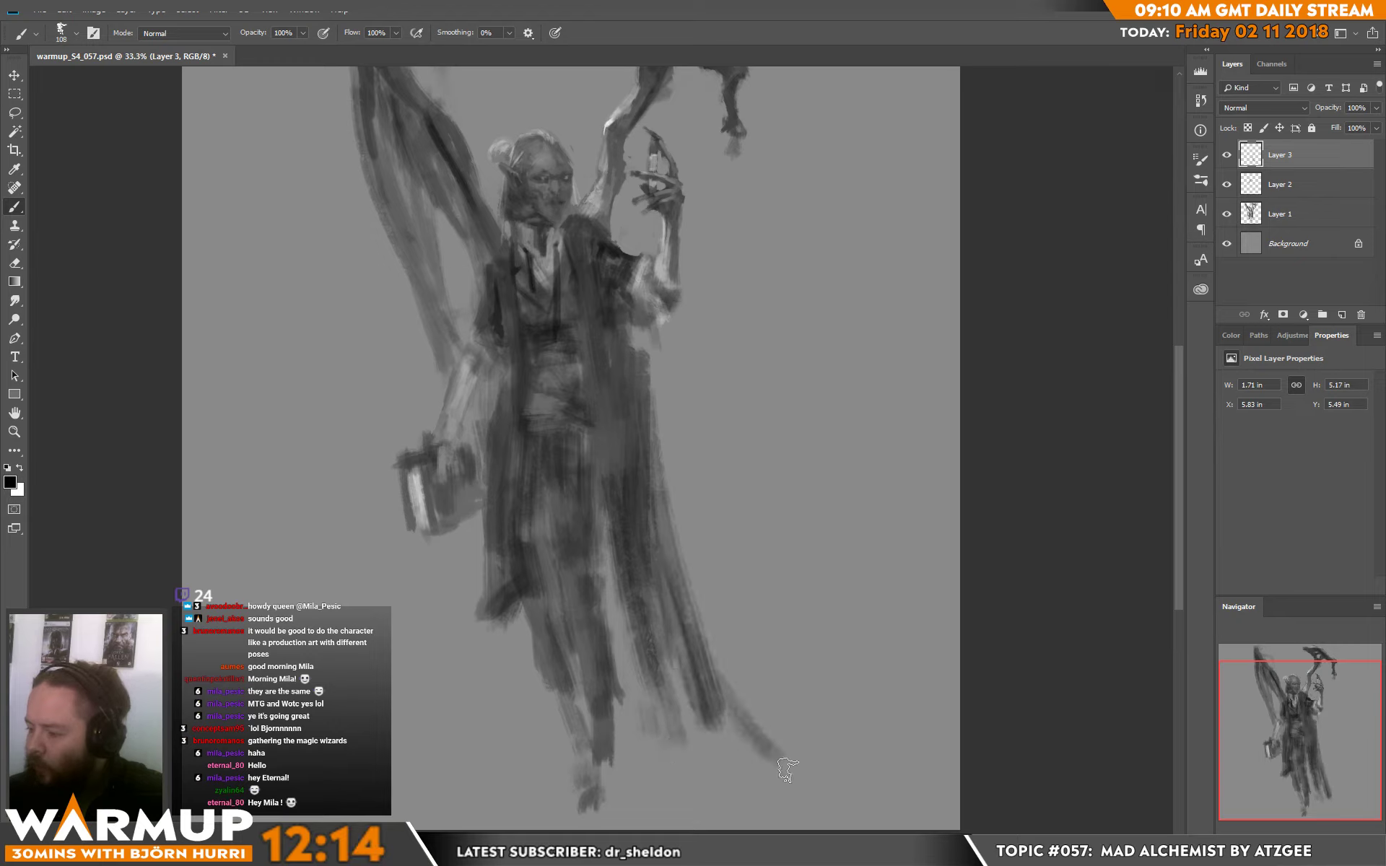
mouse_move(723, 709)
left_mouse_down()
mouse_move(881, 794)
mouse_move(699, 804)
left_mouse_up()
left_click_drag(654, 682, 720, 802)
mouse_move(665, 660)
left_mouse_down()
mouse_move(726, 798)
mouse_move(755, 783)
mouse_move(816, 794)
left_mouse_up()
- Extend the robe down to the ground below the book, adding darks sampled from the robe
left_click_drag(492, 592, 492, 667)
left_click_drag(498, 549, 509, 747)
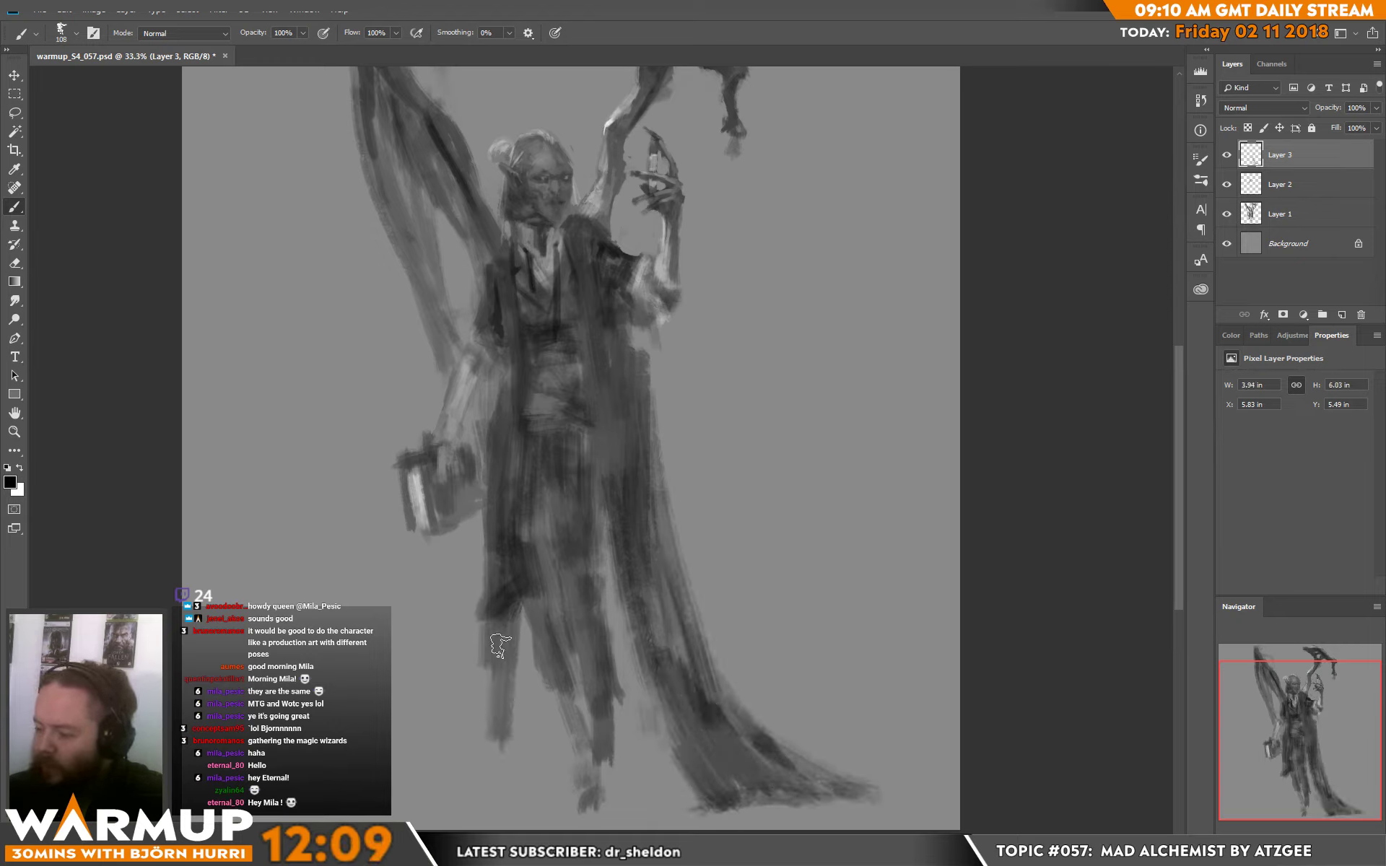
left_click_drag(505, 613, 458, 729)
left_click_drag(470, 675, 433, 773)
mouse_move(517, 744)
left_mouse_down()
mouse_move(495, 604)
mouse_move(475, 729)
left_mouse_up()
left_click(509, 585, "alt")
mouse_move(510, 600)
left_mouse_down()
mouse_move(495, 750)
mouse_move(480, 765)
left_mouse_up()
- Paint dark inner folds of the robe along both sides of the legs, reaching down to the feet
mouse_move(521, 685)
left_mouse_down()
mouse_move(514, 745)
mouse_move(545, 628)
mouse_move(553, 751)
mouse_move(498, 765)
mouse_move(574, 737)
mouse_move(599, 758)
left_mouse_up()
left_click_drag(603, 520, 628, 685)
left_click_drag(606, 563, 636, 736)
mouse_move(621, 628)
left_mouse_down()
mouse_move(661, 751)
mouse_move(636, 754)
mouse_move(658, 768)
left_mouse_up()
- Spread the hem below the book outwards into a pointed train with a grey sampled from the robe
left_click(477, 741, "alt")
left_click_drag(465, 736, 422, 803)
left_click_drag(485, 767, 404, 808)
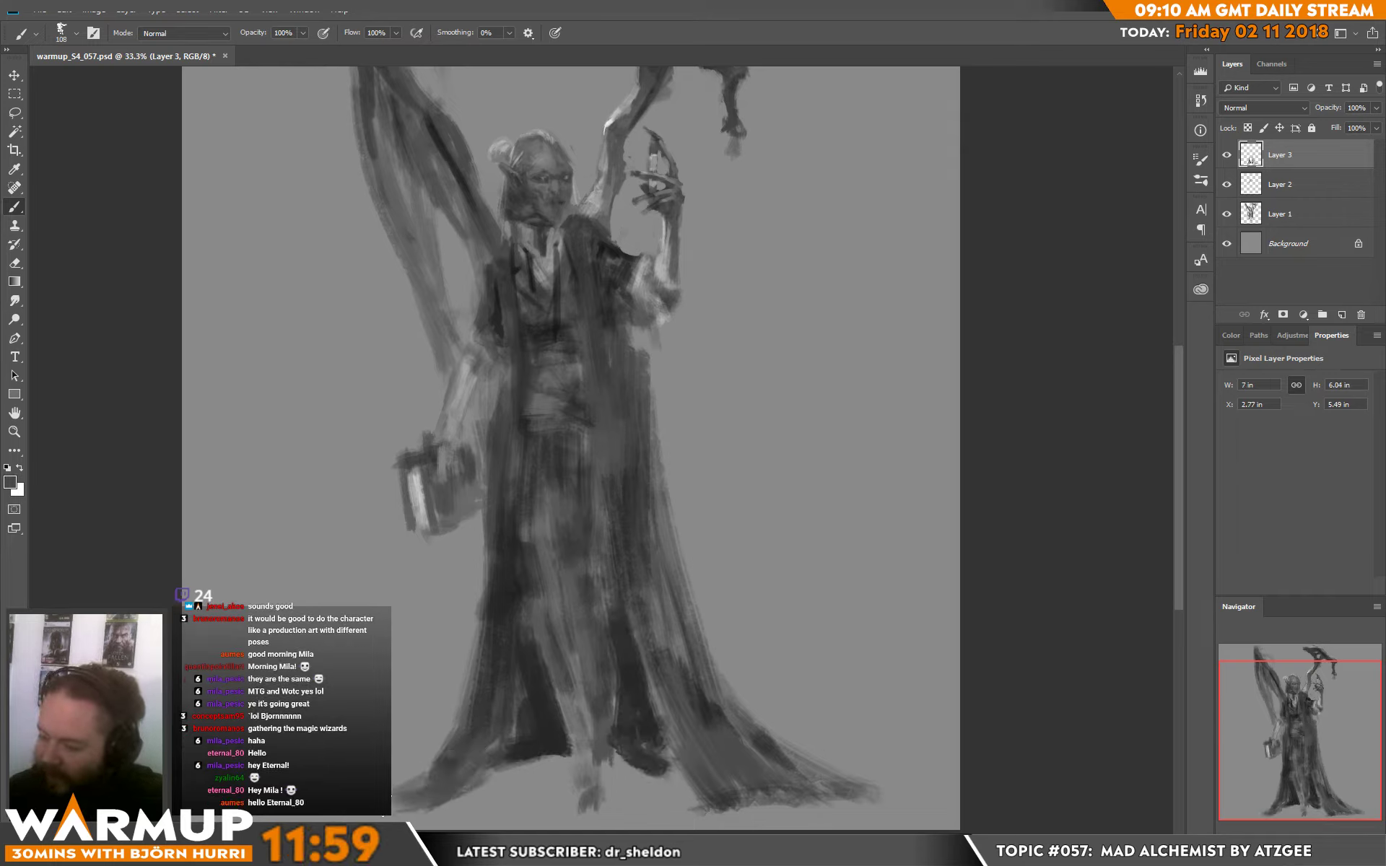
mouse_move(451, 729)
left_mouse_down()
mouse_move(397, 801)
mouse_move(476, 800)
mouse_move(375, 814)
left_mouse_up()
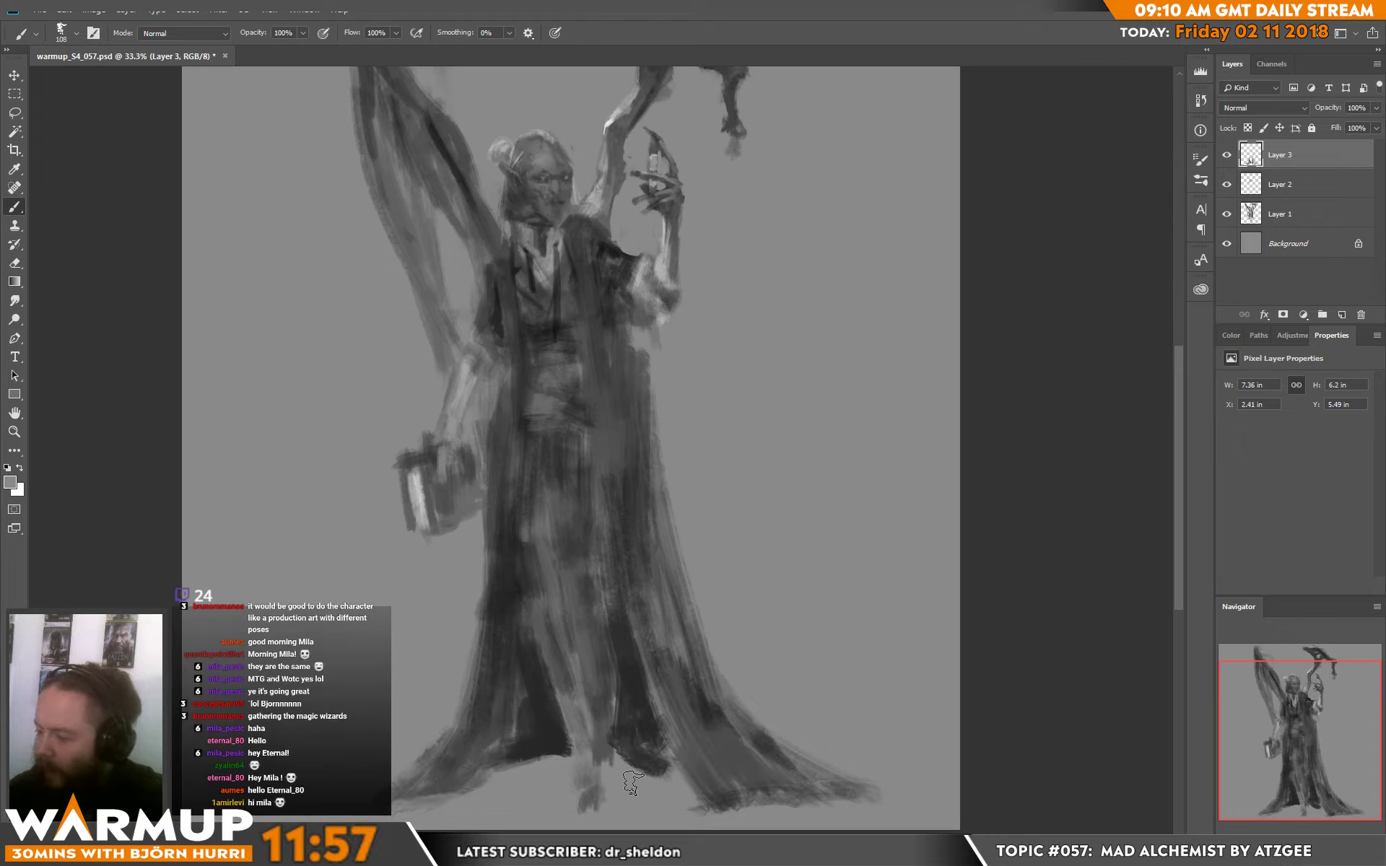
- Reset the colors to default and shade the long coat panel under the raised arm with black and sampled greys
key("d")
left_click_drag(622, 433, 670, 600)
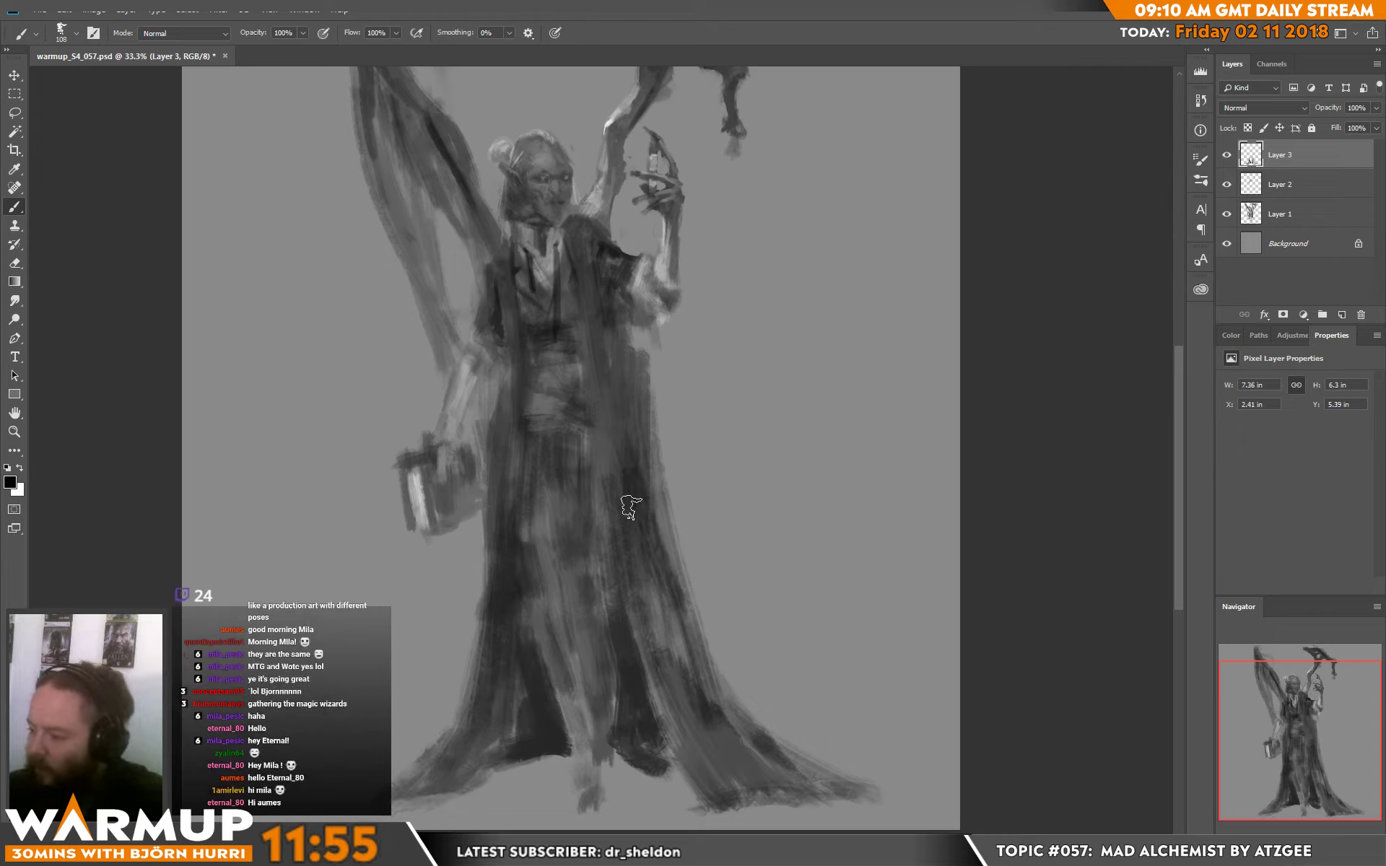
left_click_drag(628, 505, 660, 560)
left_click(636, 431, "alt")
mouse_move(635, 440)
left_mouse_down()
mouse_move(647, 541)
mouse_move(657, 527)
mouse_move(682, 593)
mouse_move(653, 582)
mouse_move(697, 675)
mouse_move(657, 548)
mouse_move(636, 338)
mouse_move(613, 361)
mouse_move(630, 425)
mouse_move(621, 340)
mouse_move(660, 491)
left_mouse_up()
left_click(662, 561, "alt")
left_click(669, 562, "alt")
left_click(643, 470, "alt")
left_click(625, 343, "alt")
left_click_drag(625, 353, 640, 451)
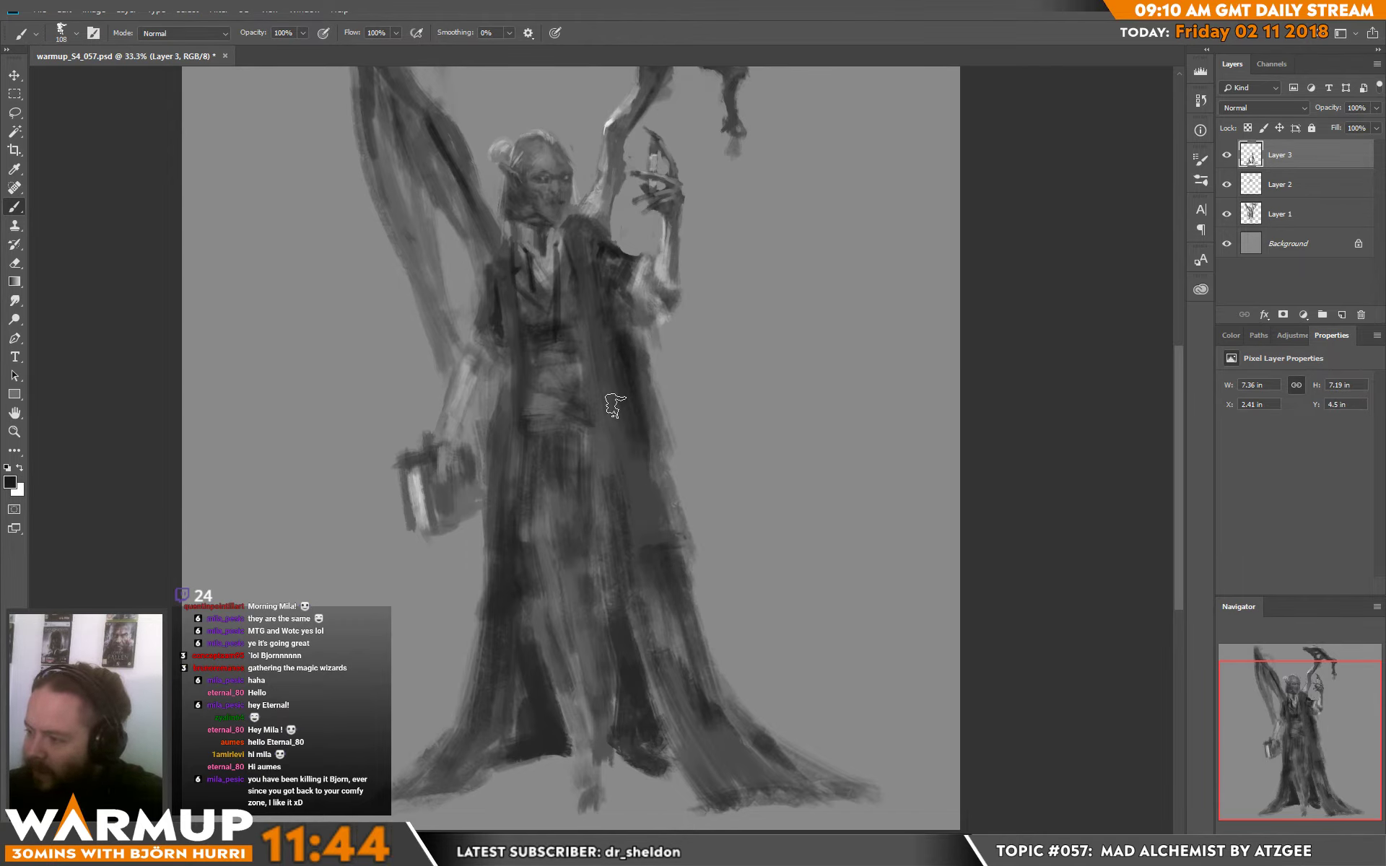
- Reduce the brush to 40 px and refine the lapels on the chest with greys sampled from the robe
right_click(653, 370)
left_click(766, 223)
mouse_move(530, 302)
left_mouse_down()
mouse_move(537, 277)
mouse_move(520, 263)
left_mouse_up()
left_click(532, 315, "alt")
right_click(562, 306)
left_click(657, 227)
left_click(523, 280, "alt")
left_click(574, 291, "alt")
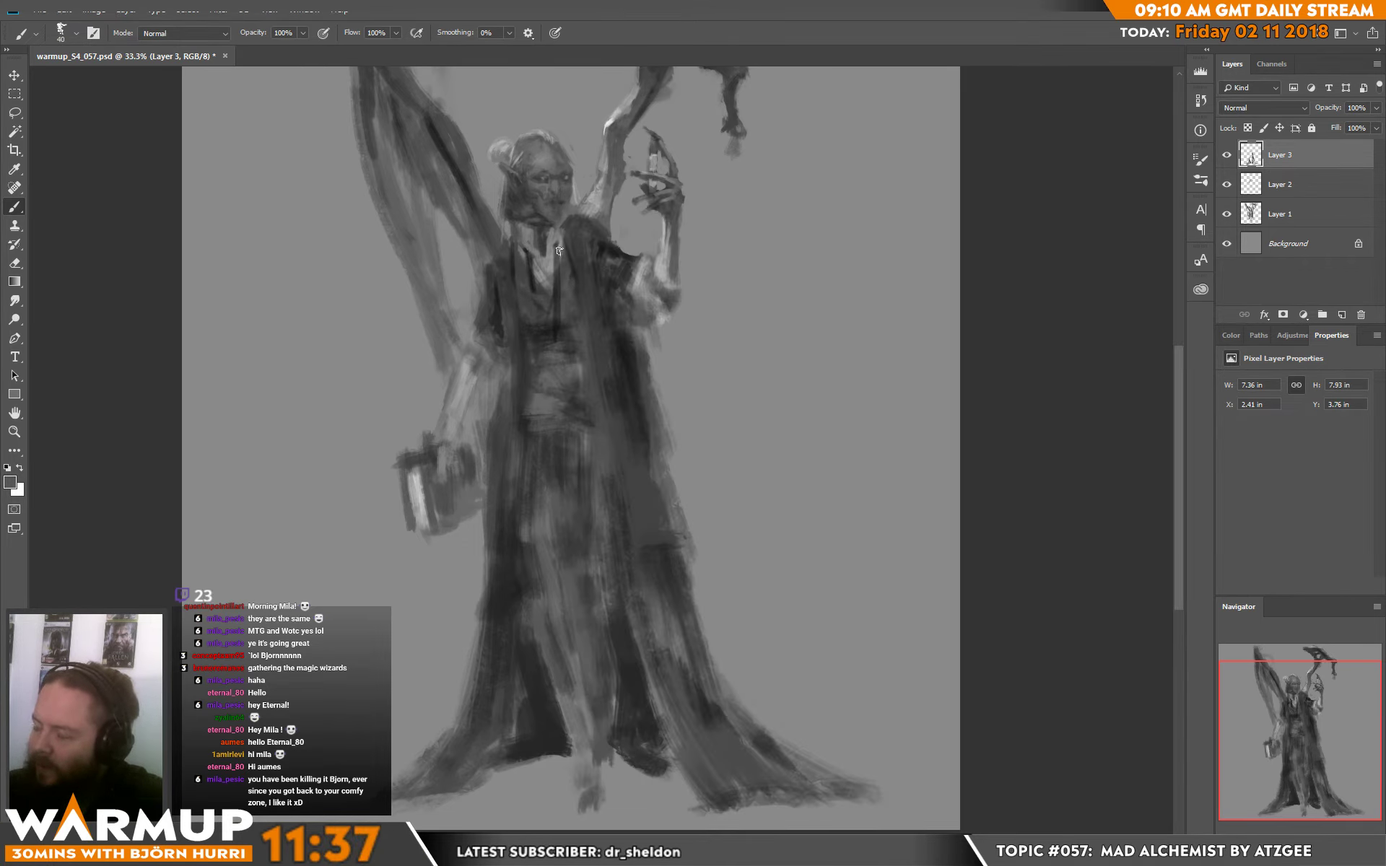
- Set the brush to 21 px and touch up the lower chest and waist with a sampled dark grey
right_click(619, 316)
left_click_drag(708, 228, 699, 228)
key("Return")
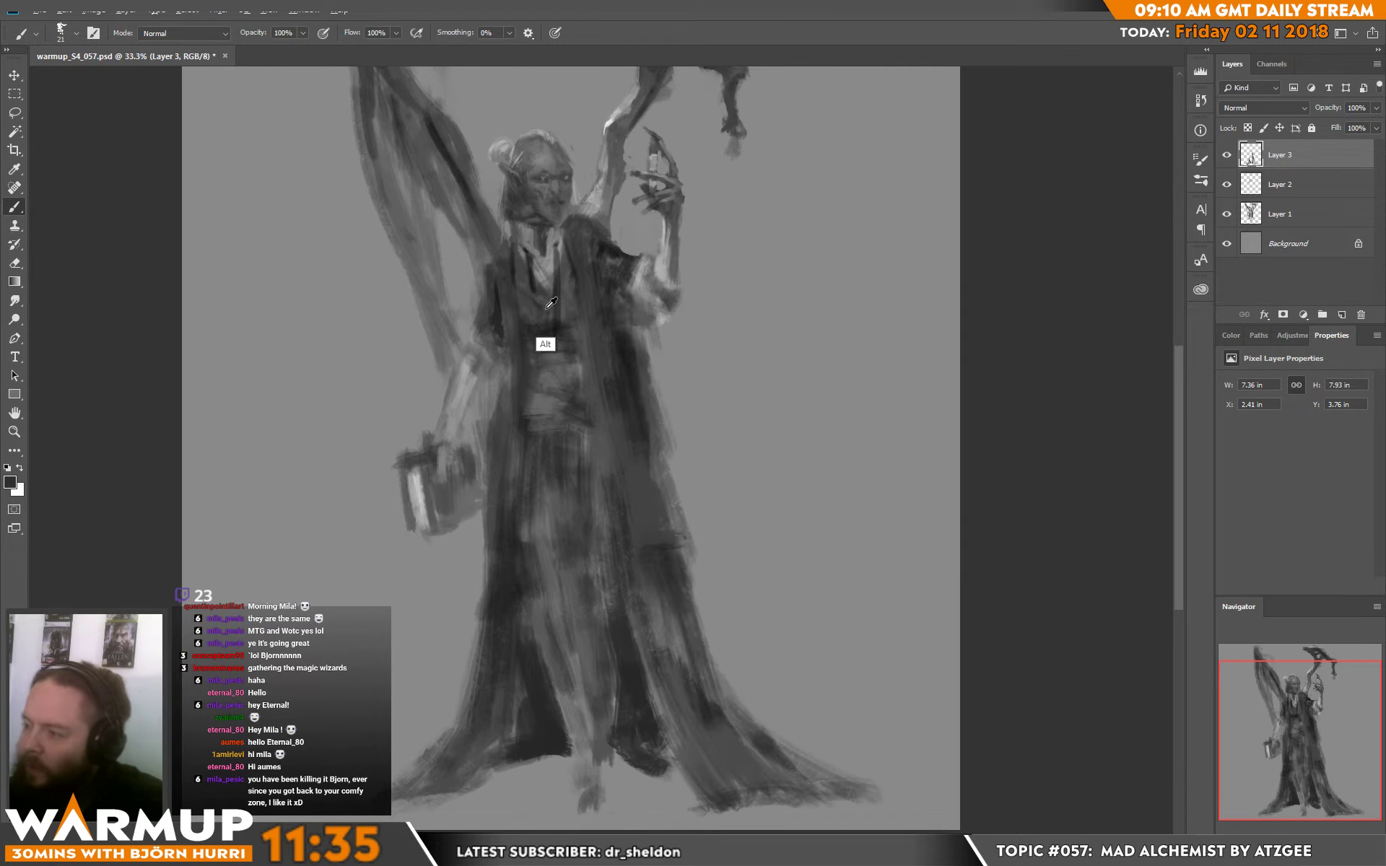
left_click(548, 338, "alt")
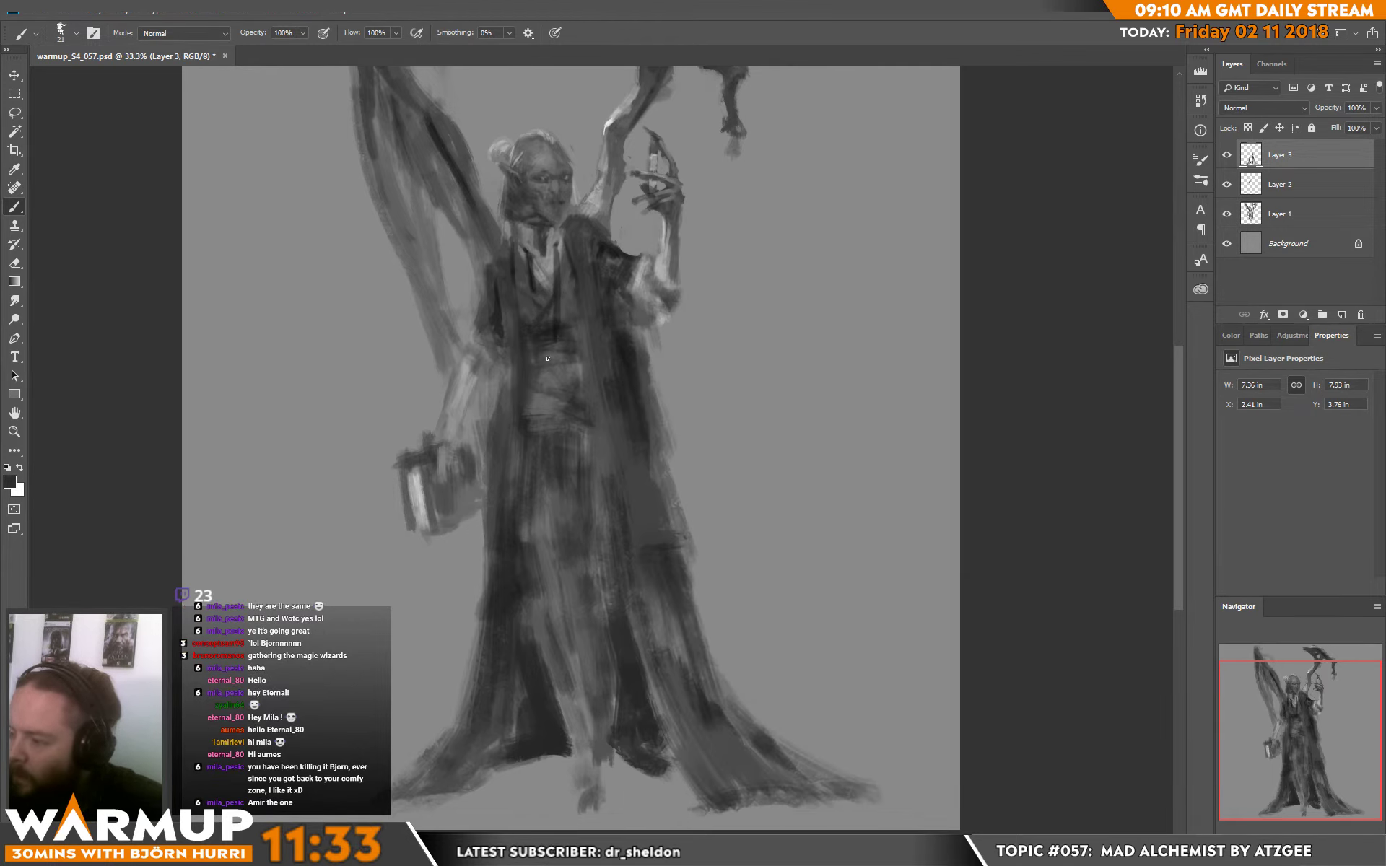
- Create a new layer and paint white sash ends hanging from the waist with a 47 px brush
key("ctrl+shift+alt+n")
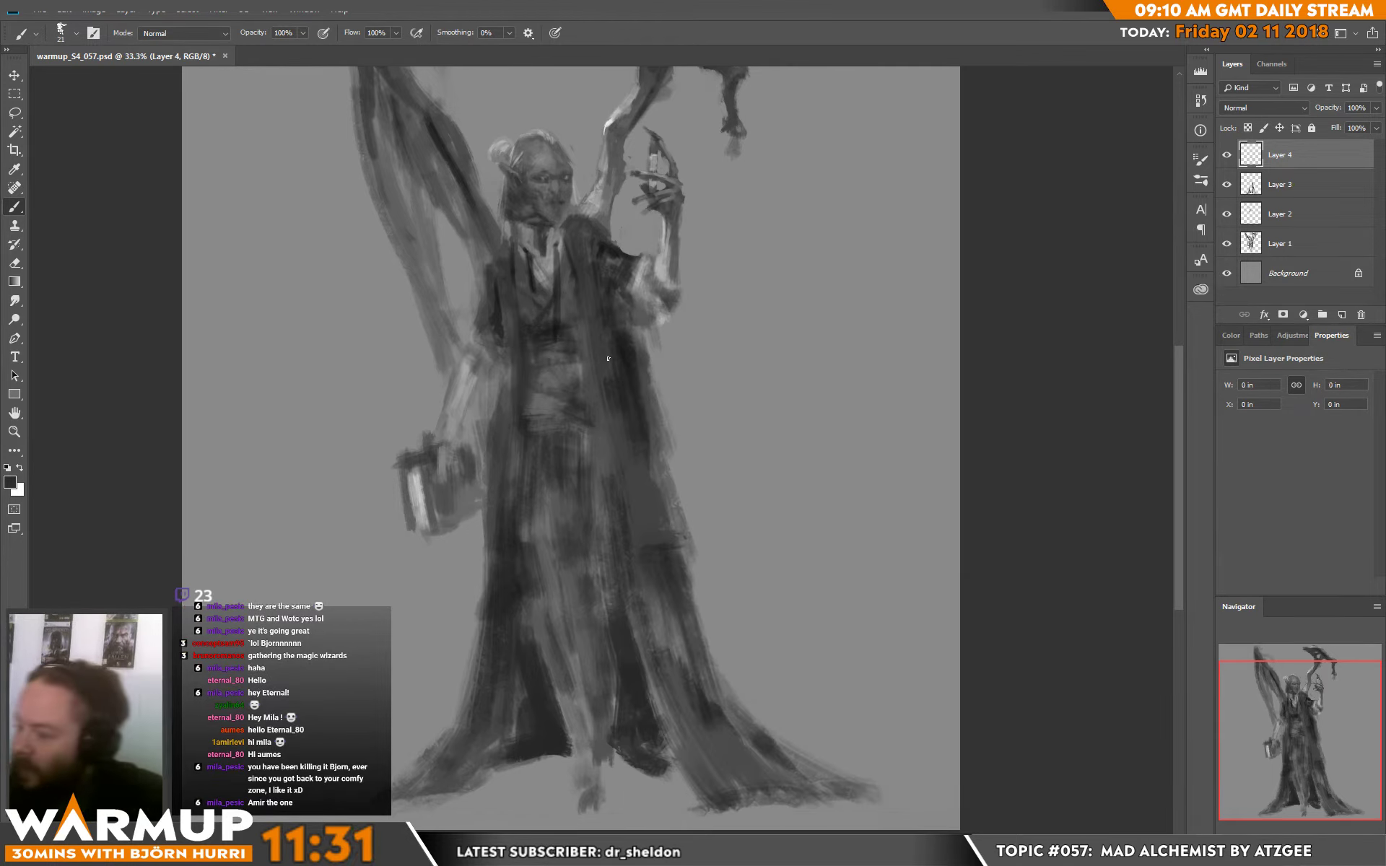
right_click(632, 292)
left_click(700, 229)
key("Return")
key("d")
key("x")
mouse_move(566, 395)
left_mouse_down()
mouse_move(569, 451)
mouse_move(584, 462)
left_mouse_up()
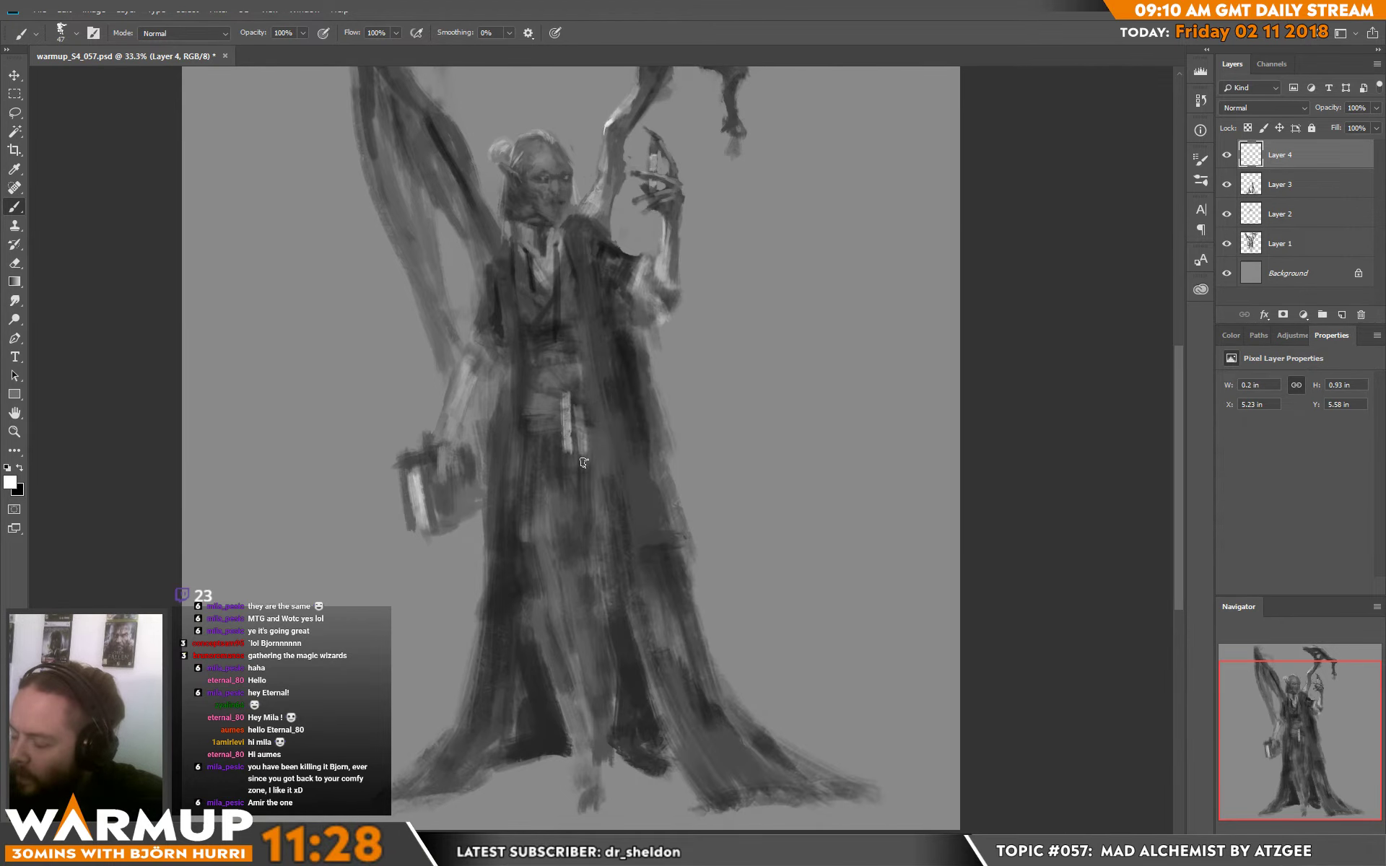
- Set the brush to 26 px and paint a white looped knot on the sash, outlined with black
right_click(601, 379)
left_click(694, 230)
left_click_drag(576, 349, 570, 372)
left_click_drag(567, 348, 578, 375)
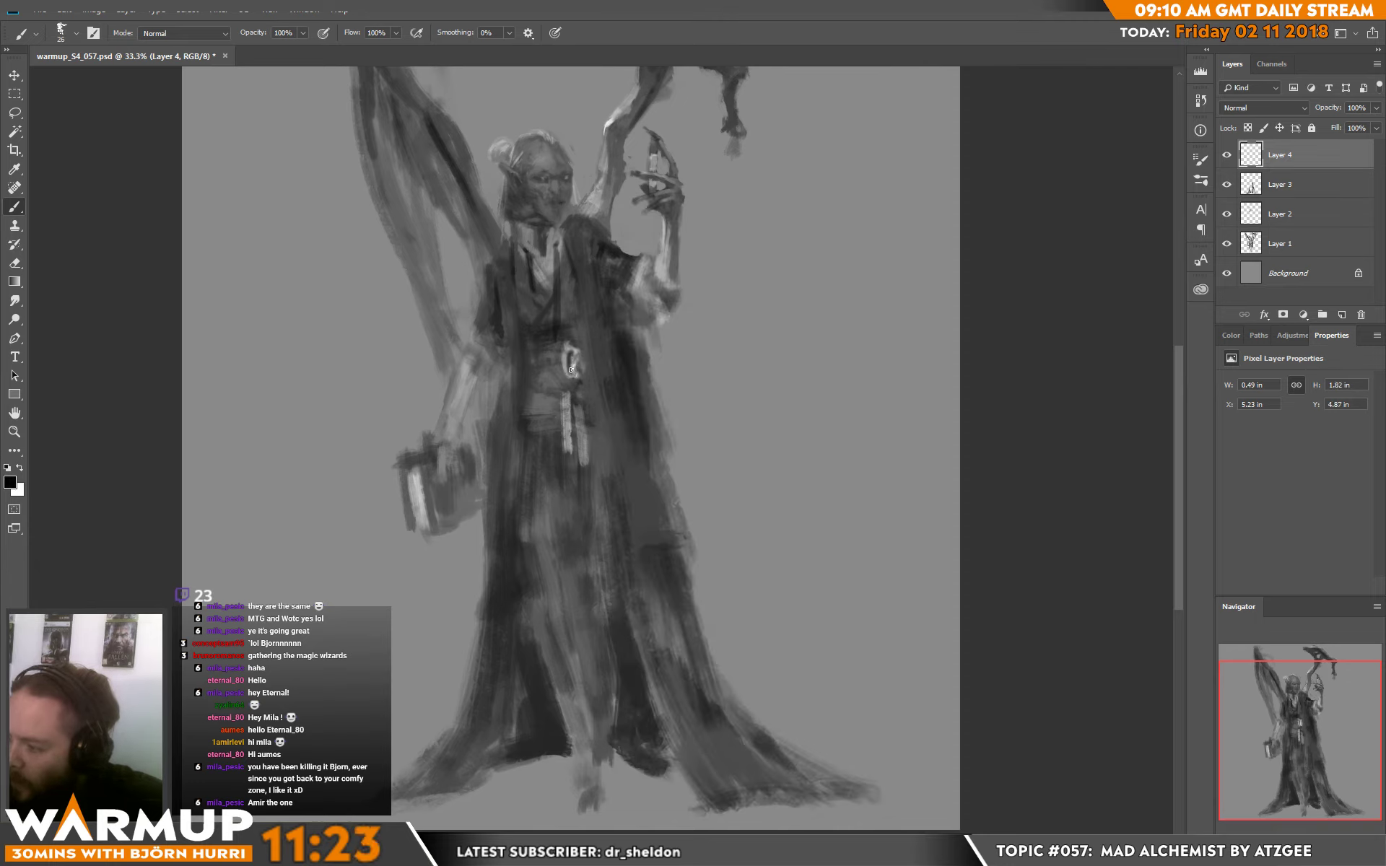
left_click_drag(577, 343, 584, 351)
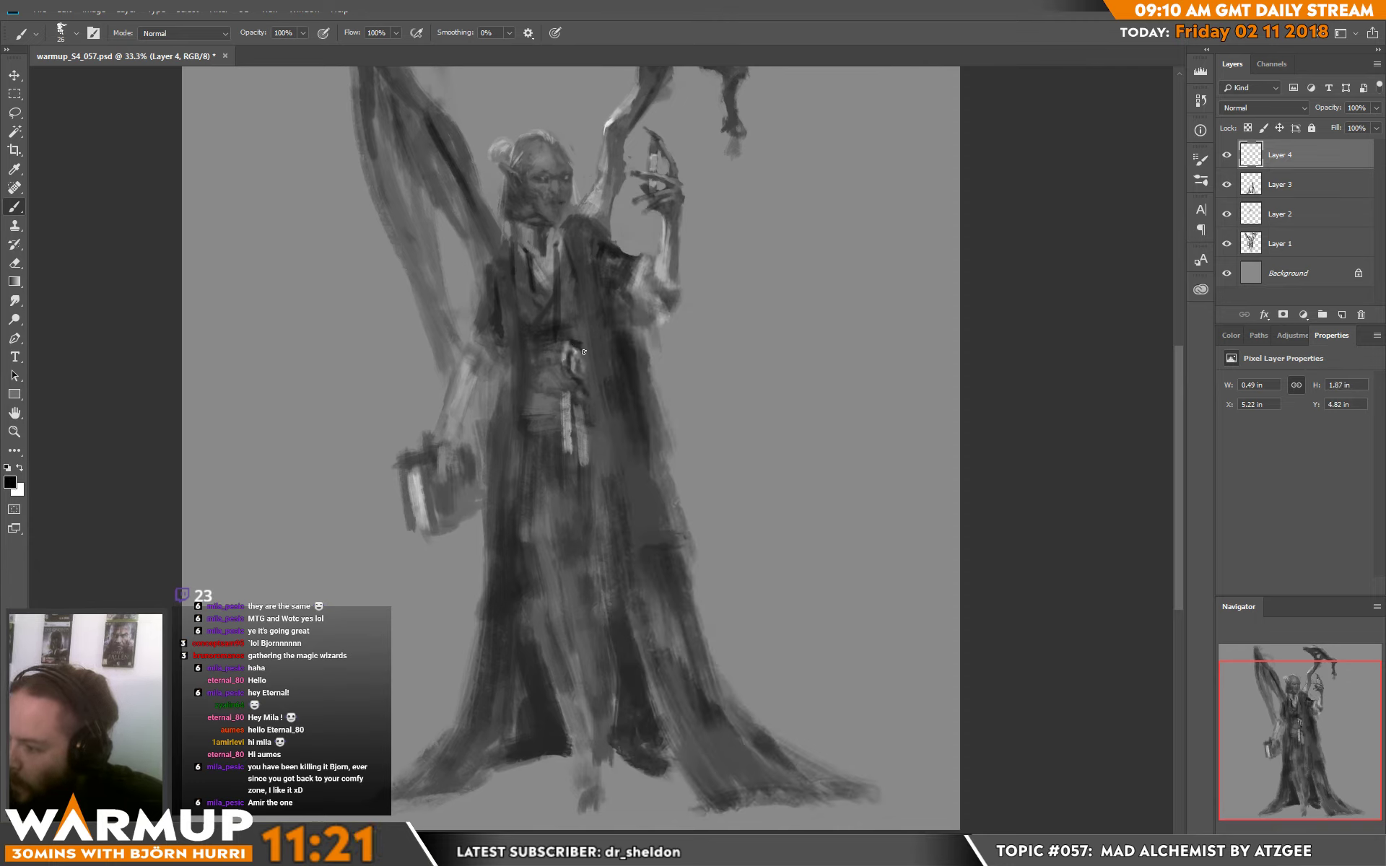
- Define the coat panel's lower edge and waist details with a sampled grey, and reset the colors to default
left_click(607, 503, "alt")
left_click_drag(615, 478, 620, 538)
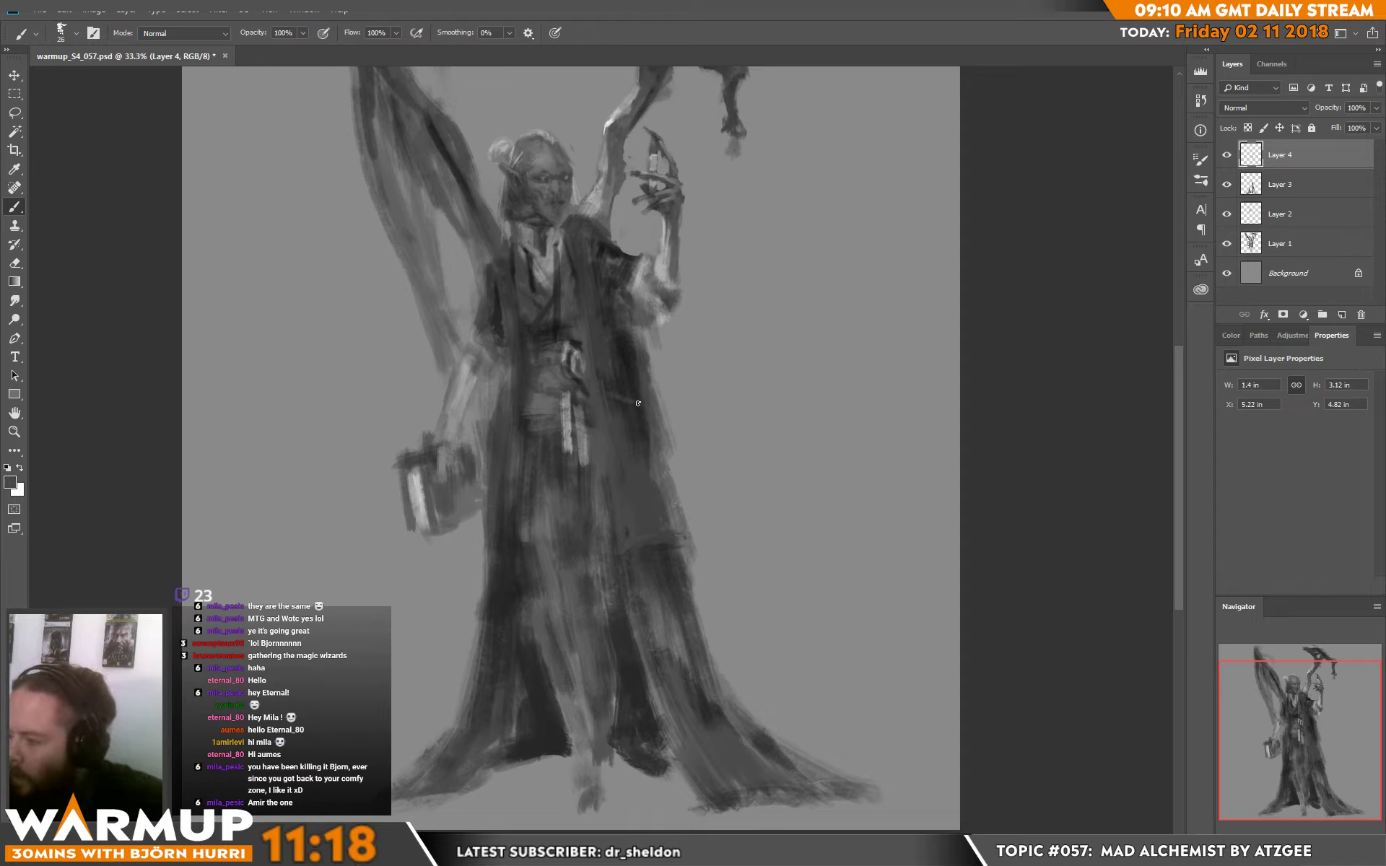
left_click_drag(497, 393, 519, 363)
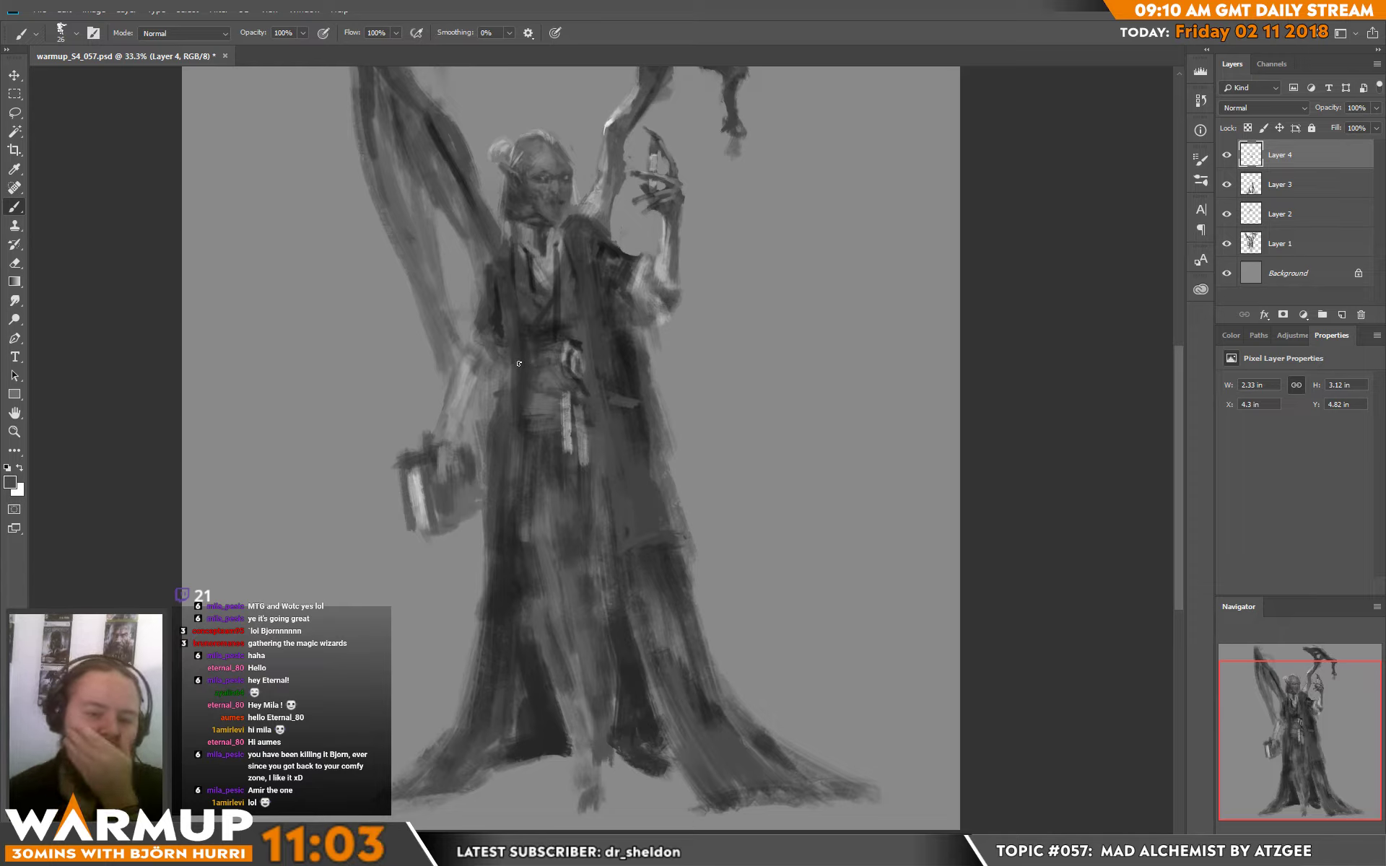
key("d")
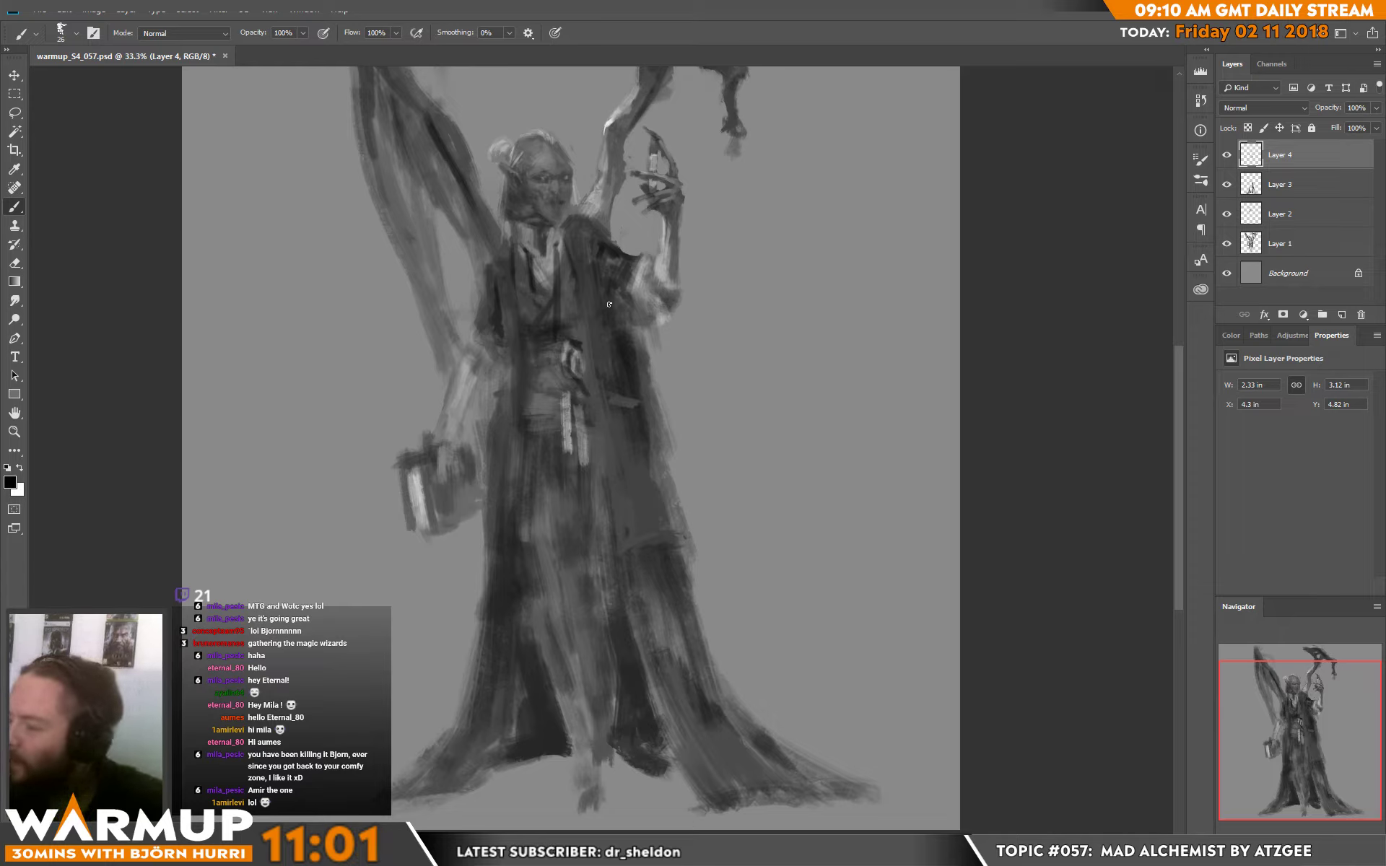
- Darken the coat's edges beside the chest and waist with black, and sample the background grey beside the lowered arm
left_click_drag(606, 330, 617, 340)
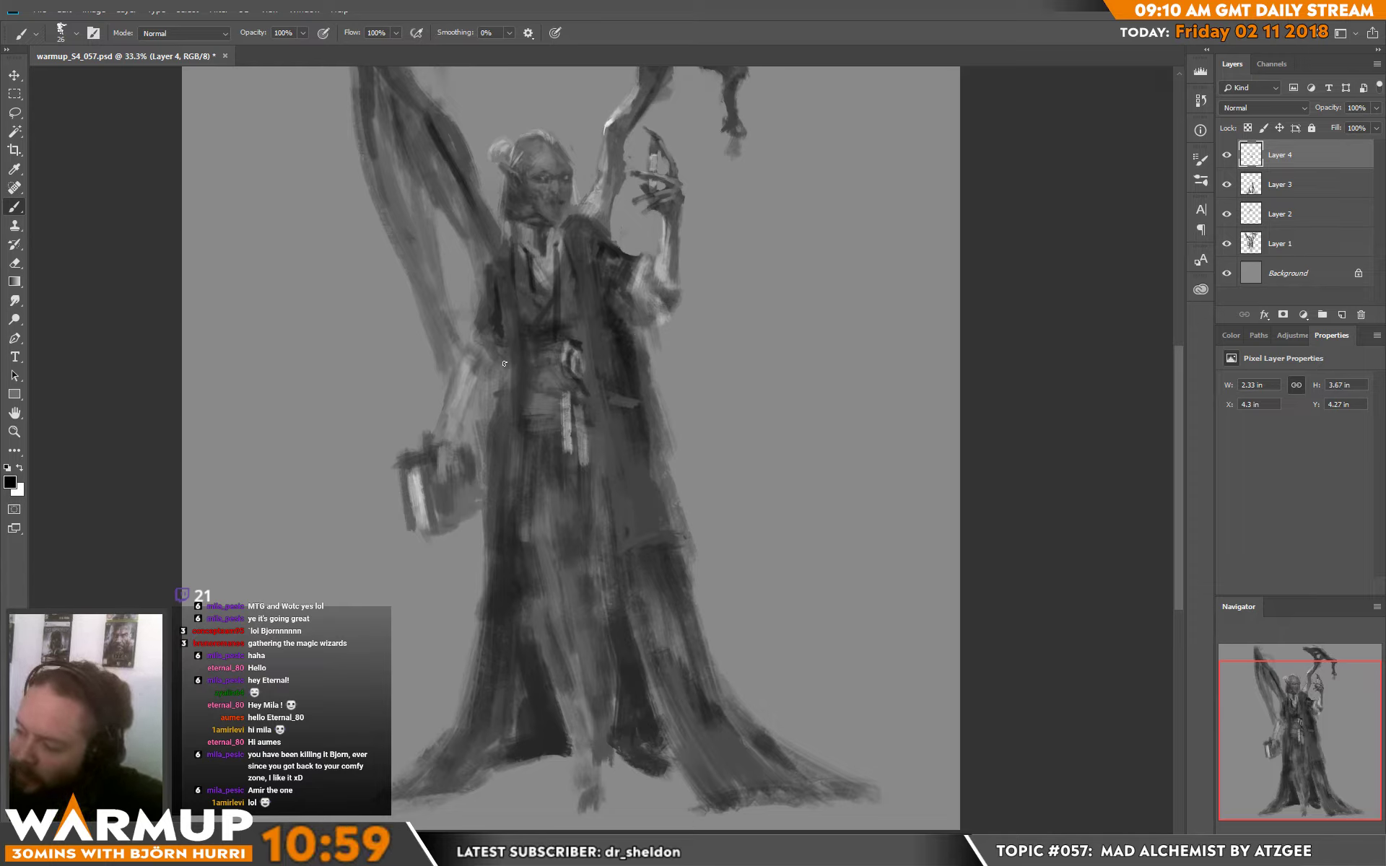
mouse_move(506, 326)
left_mouse_down()
mouse_move(505, 406)
mouse_move(505, 379)
left_mouse_up()
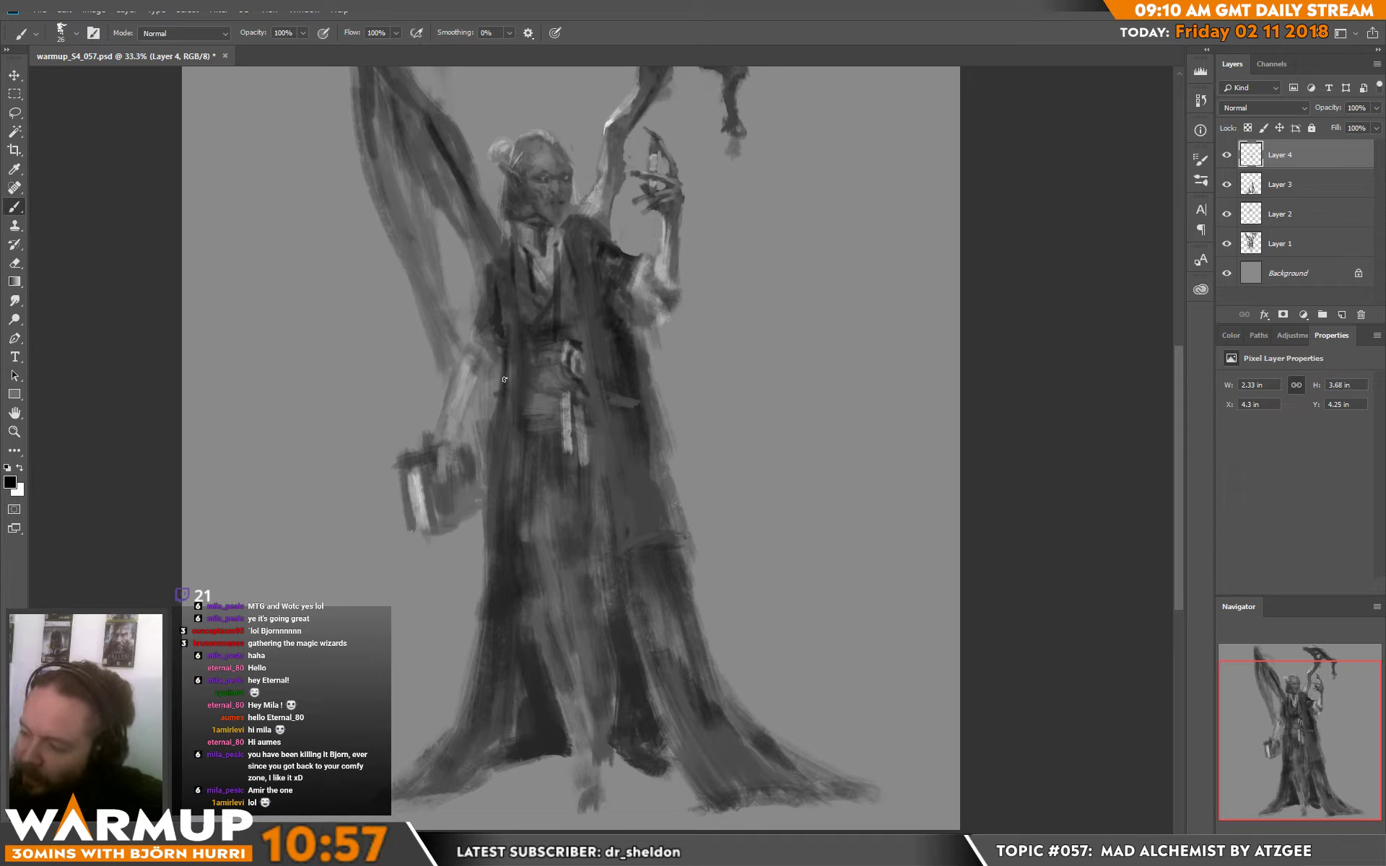
mouse_move(498, 446)
left_mouse_down()
mouse_move(489, 468)
mouse_move(481, 408)
mouse_move(485, 442)
mouse_move(492, 402)
left_mouse_up()
left_click(354, 492, "alt")
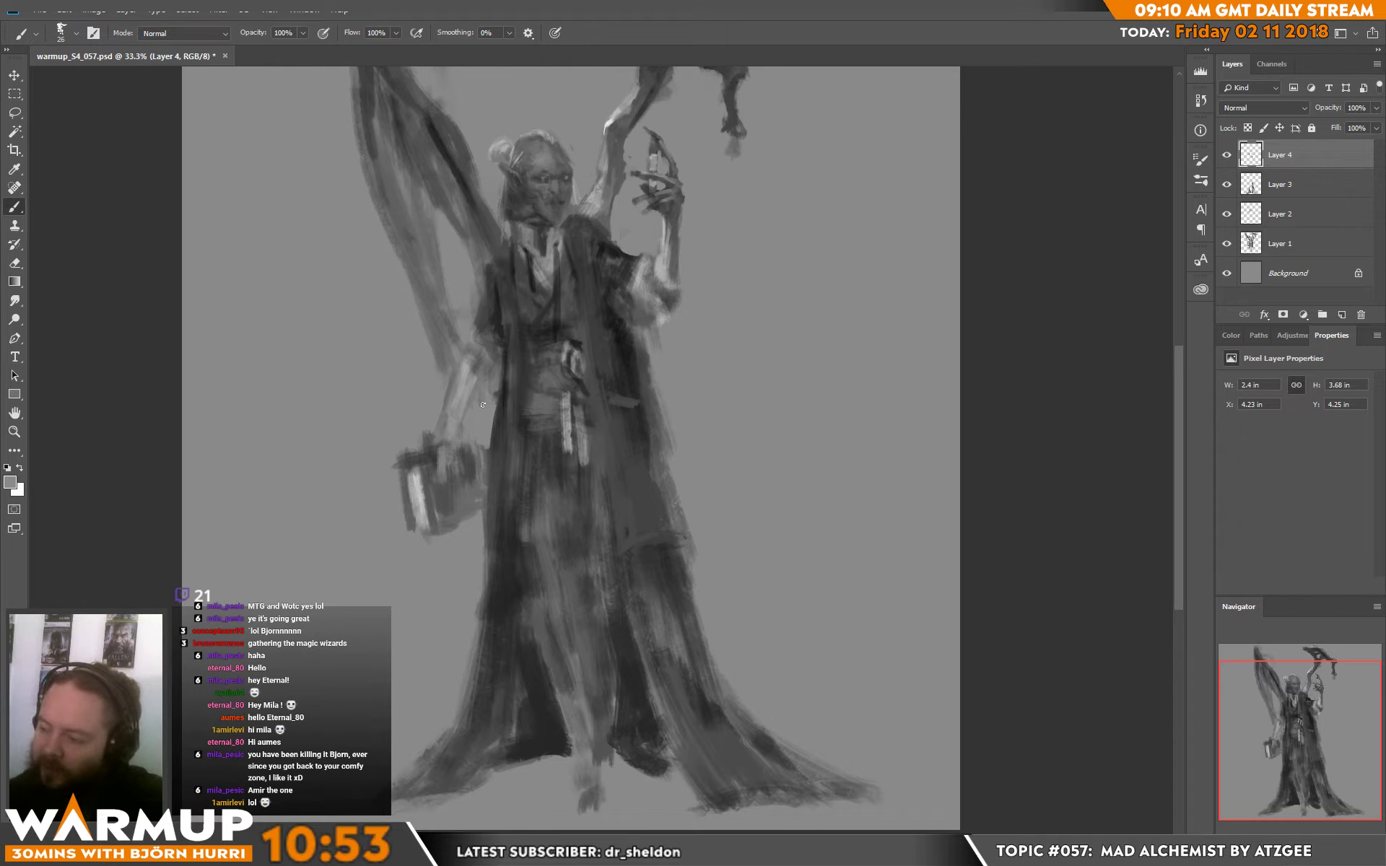
- Reset the colors to default black and set the brush to 117 px for painting the wings
left_click_drag(739, 313, 724, 358)
key("d")
right_click(452, 273)
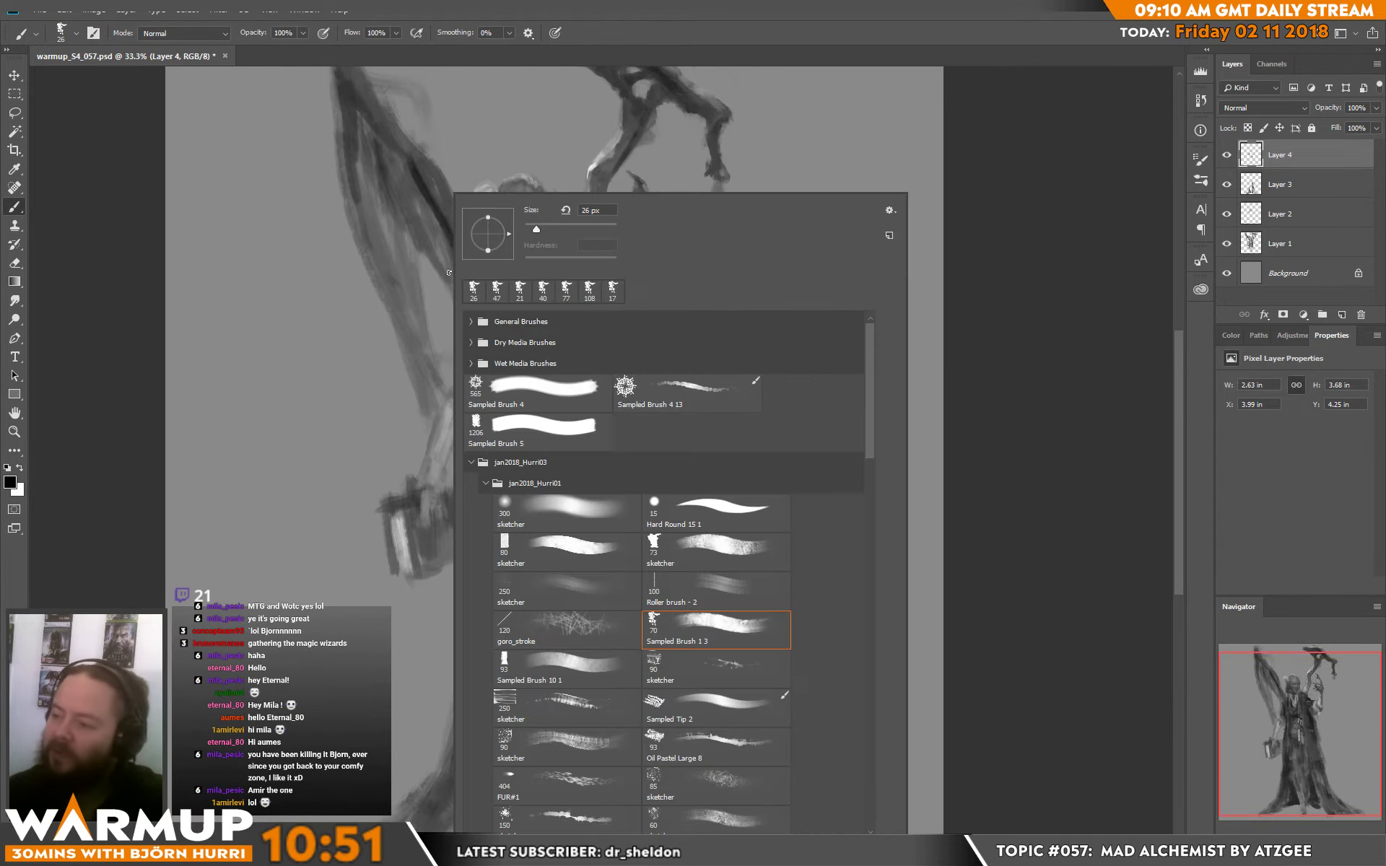
left_click_drag(553, 231, 574, 231)
key("Return")
left_click_drag(409, 220, 461, 320)
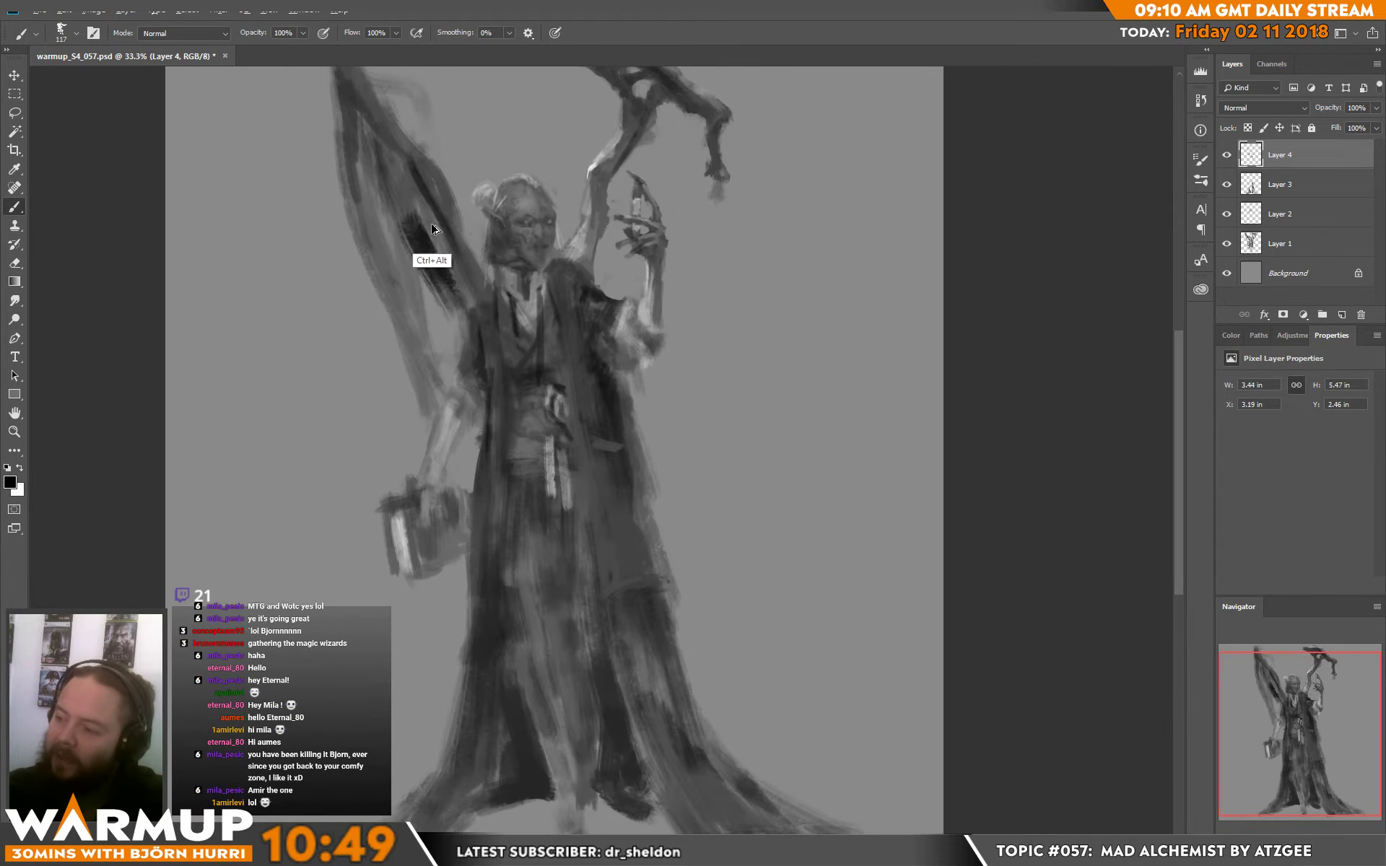
key("ctrl+alt+z")
key("ctrl+alt+z")
- Fill the left wing's membrane with broad strokes of sampled dark and mid greys, down to the lowered arm
left_click(442, 246, "alt")
mouse_move(437, 246)
left_mouse_down()
mouse_move(445, 288)
mouse_move(431, 404)
left_mouse_up()
left_click_drag(464, 477, 463, 448)
left_click(430, 394, "alt")
mouse_move(419, 380)
left_mouse_down()
mouse_move(377, 148)
mouse_move(353, 145)
mouse_move(361, 123)
mouse_move(388, 141)
mouse_move(410, 259)
mouse_move(442, 230)
mouse_move(411, 233)
mouse_move(418, 292)
mouse_move(432, 263)
left_mouse_up()
- Shade beneath the right wing's arch and hanging tip with light black strokes, and sample the background grey
key("d")
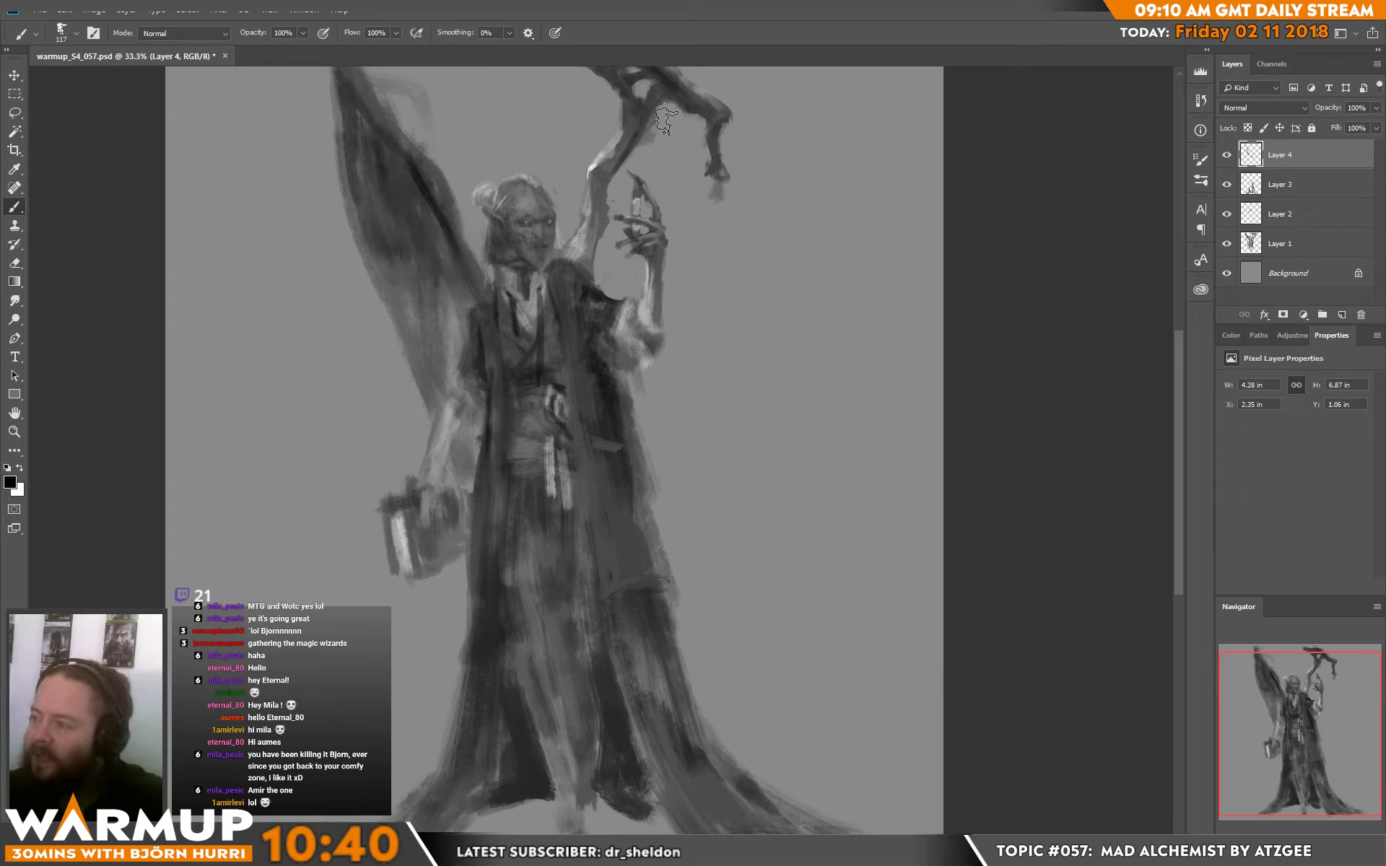
mouse_move(666, 121)
left_mouse_down()
mouse_move(681, 115)
mouse_move(698, 148)
mouse_move(718, 217)
mouse_move(727, 196)
mouse_move(725, 246)
left_mouse_up()
left_click(749, 206, "alt")
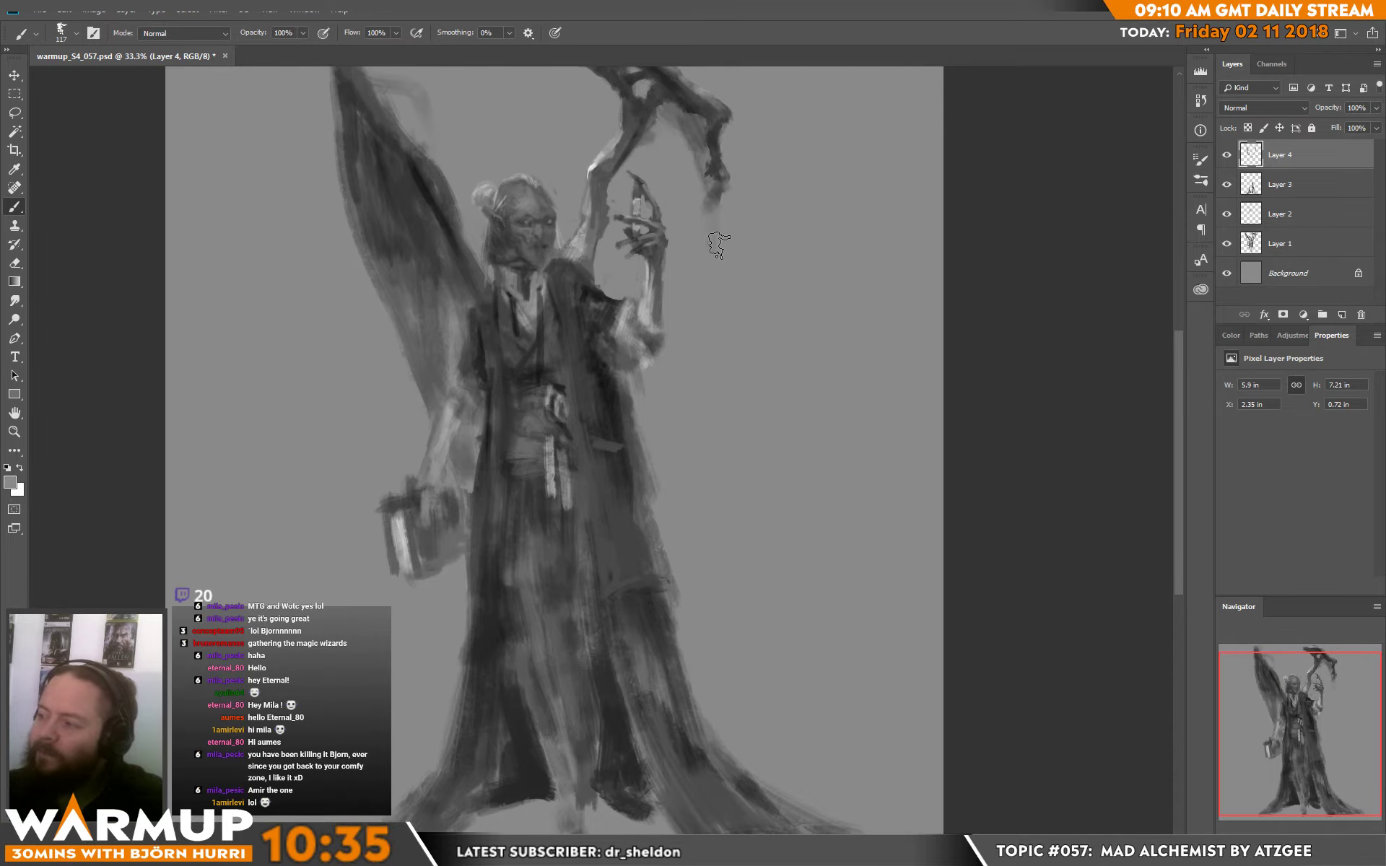
- Set the brush to 36 px and paint the lower edge and fill of the right wing's membrane with sampled greys
scroll(827, 252, "up", 5)
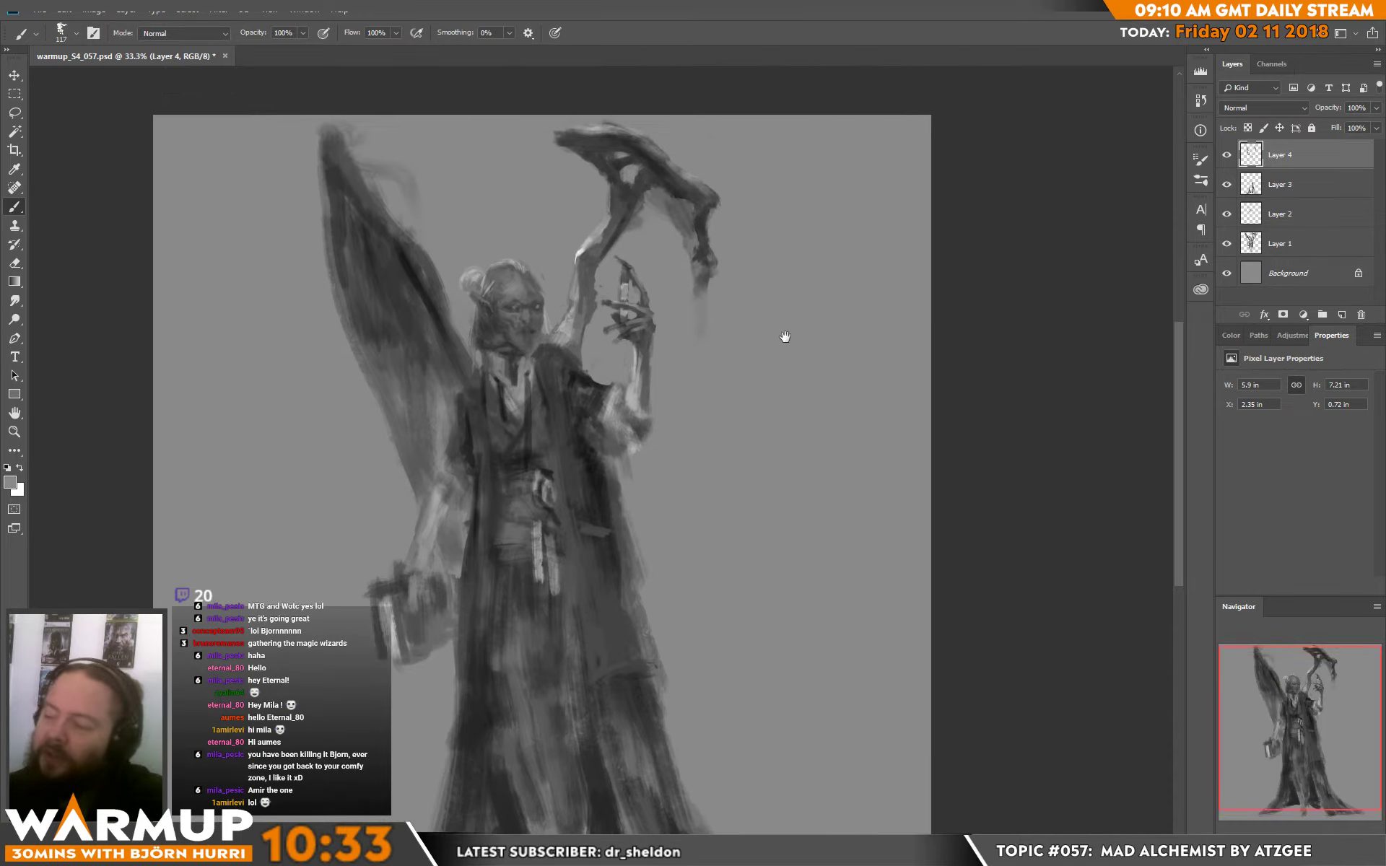
right_click(761, 351)
left_click(796, 296)
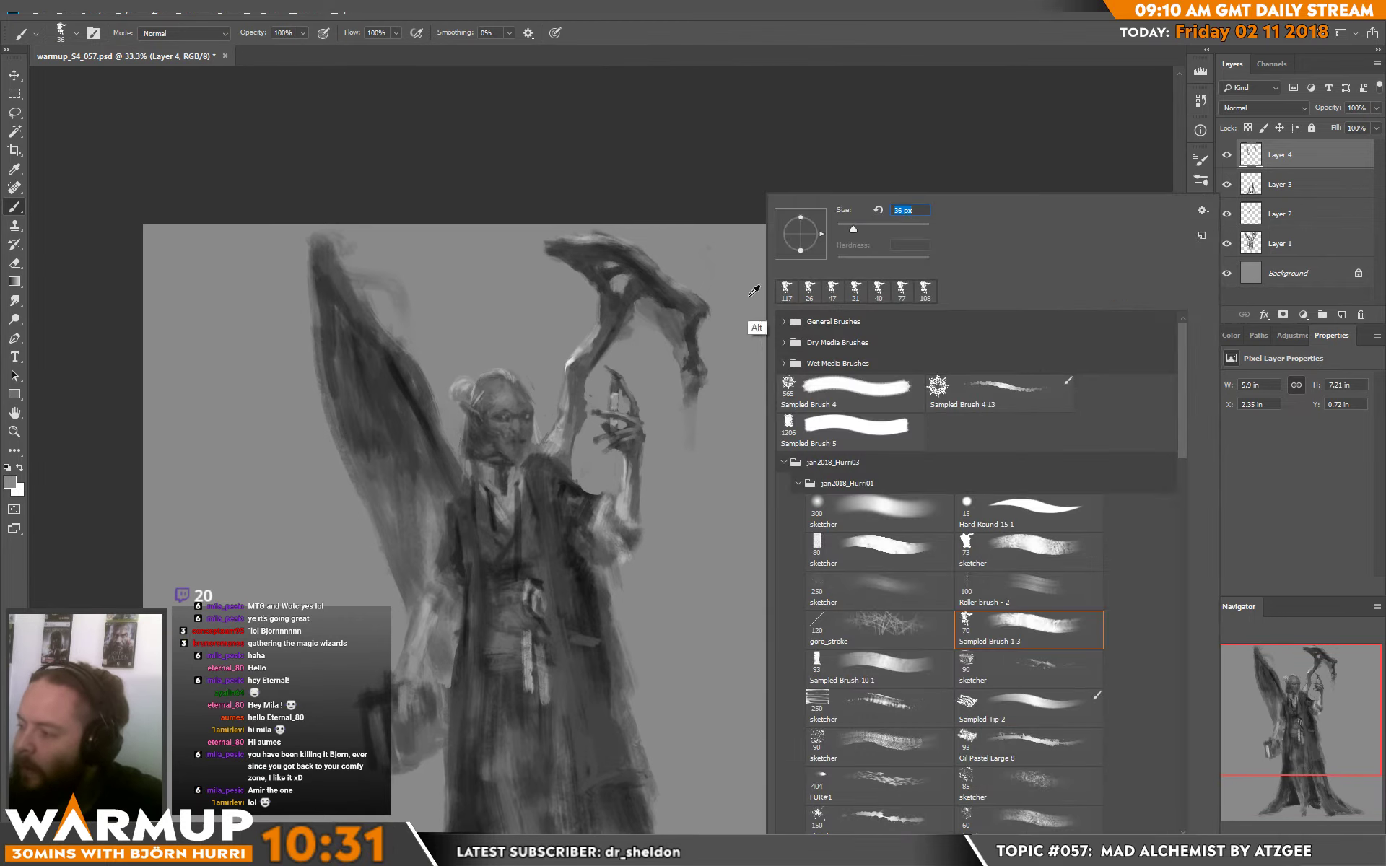
key("Return")
left_click(662, 322, "alt")
left_click_drag(673, 331, 615, 335)
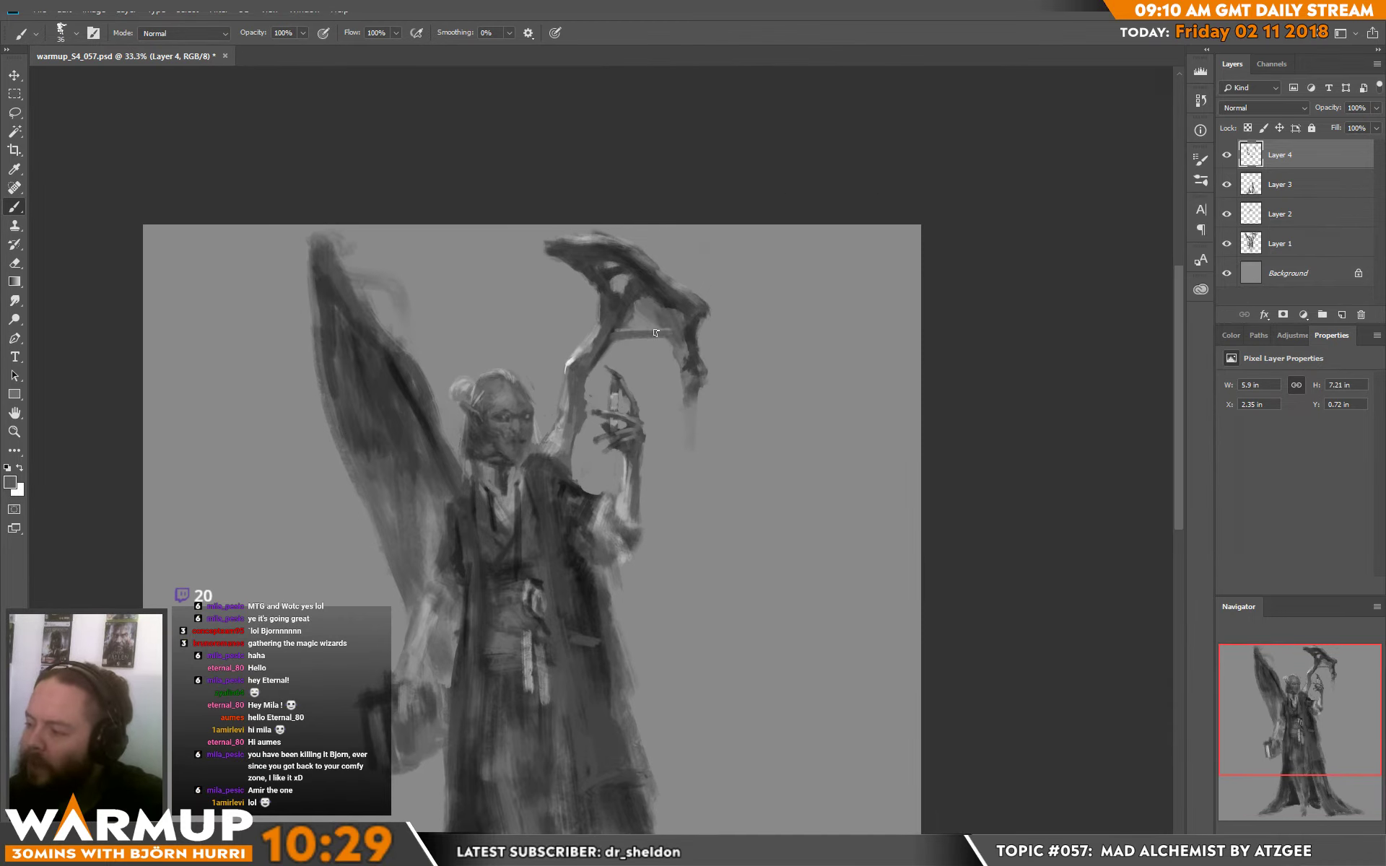
left_click(636, 311, "alt")
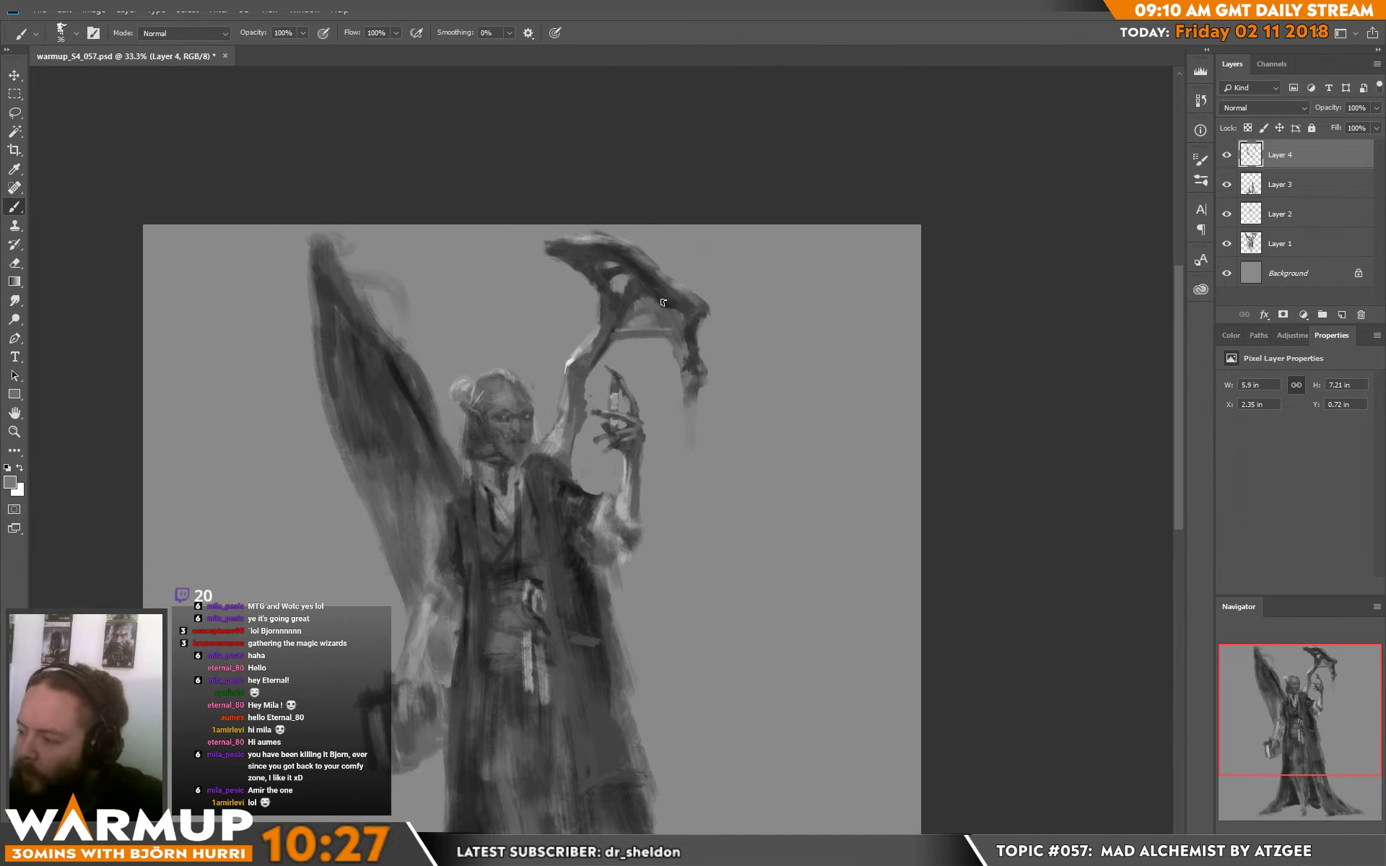
left_click(652, 307, "alt")
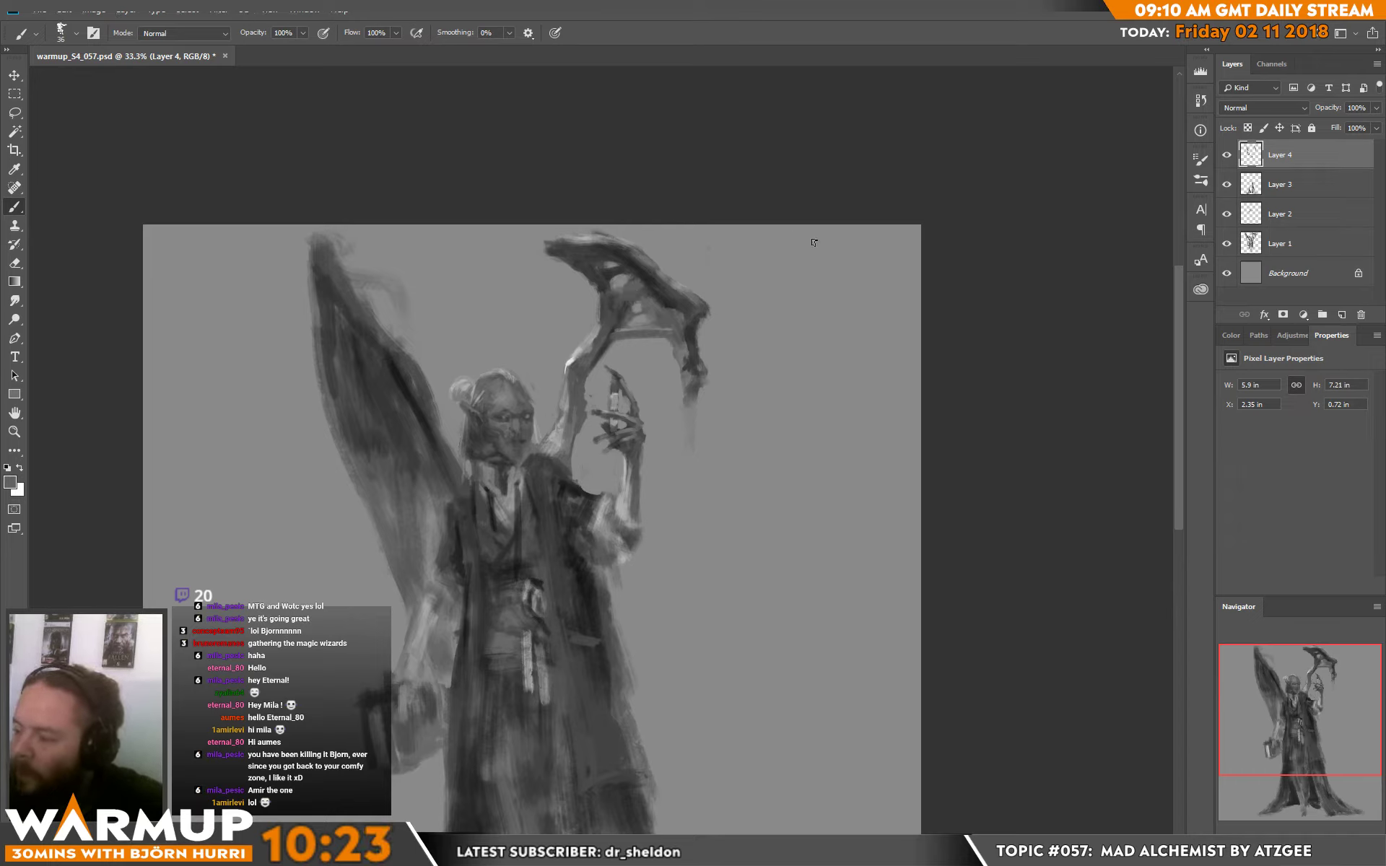
- Refine the right wing's arm and its joint with the membrane using greys sampled from the arm
left_click(610, 304, "alt")
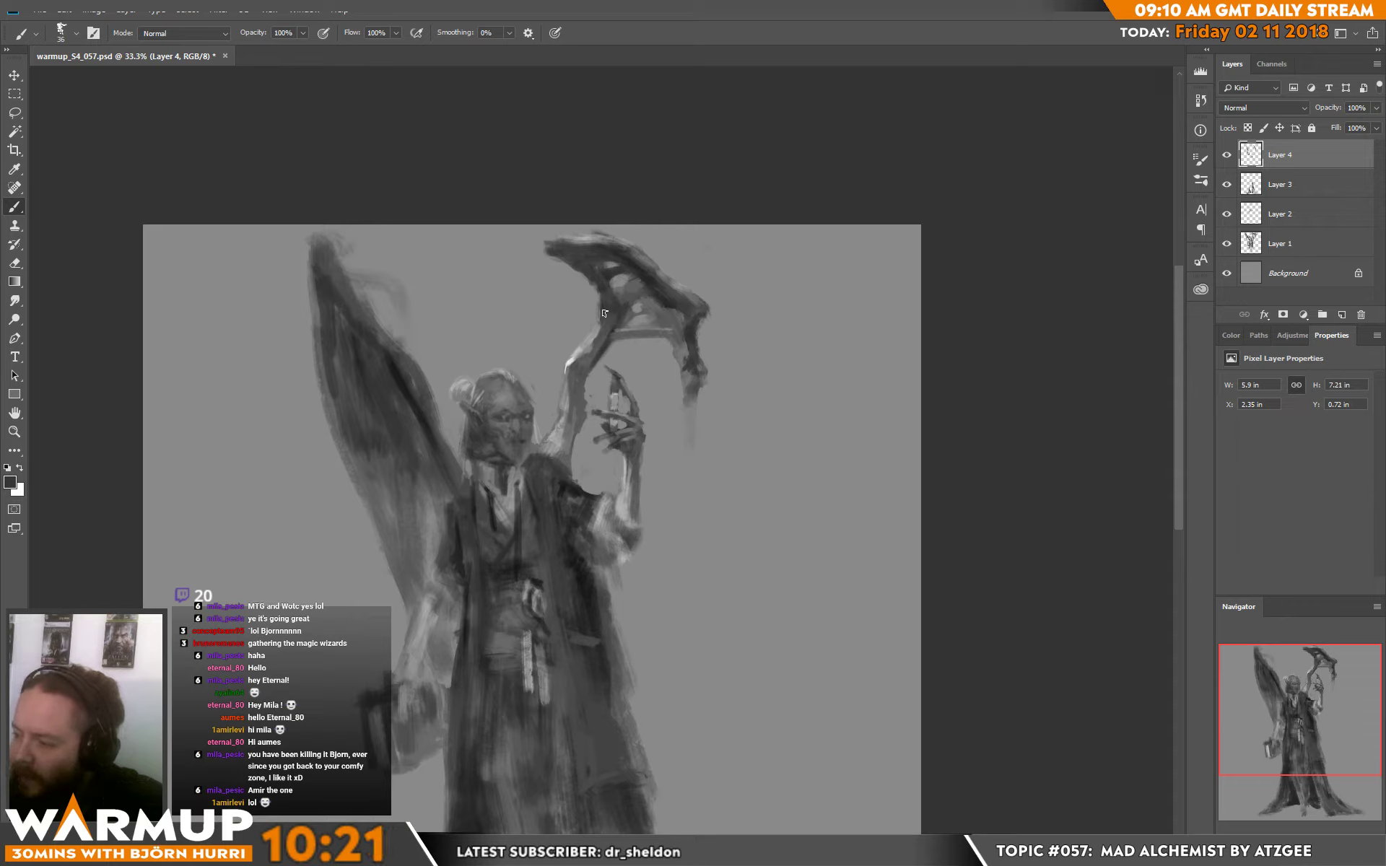
left_click(587, 351, "alt")
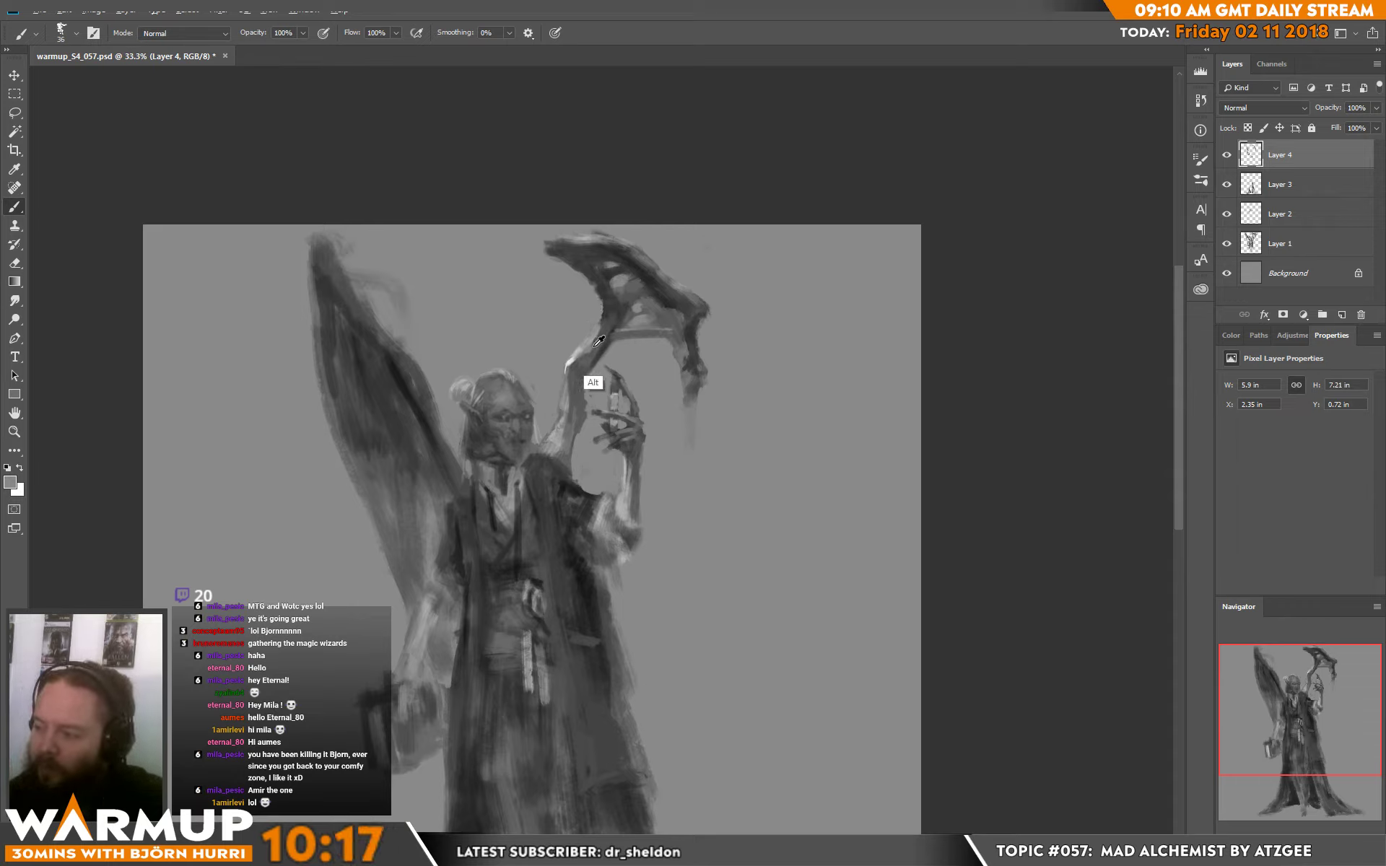
left_click(585, 381, "alt")
left_click(611, 325, "alt")
left_click_drag(603, 336, 620, 314)
- Set the brush to 31 px, add a white highlight on the right wing's top edge, and clean its contour with sampled grey
key("d")
key("x")
right_click(672, 278)
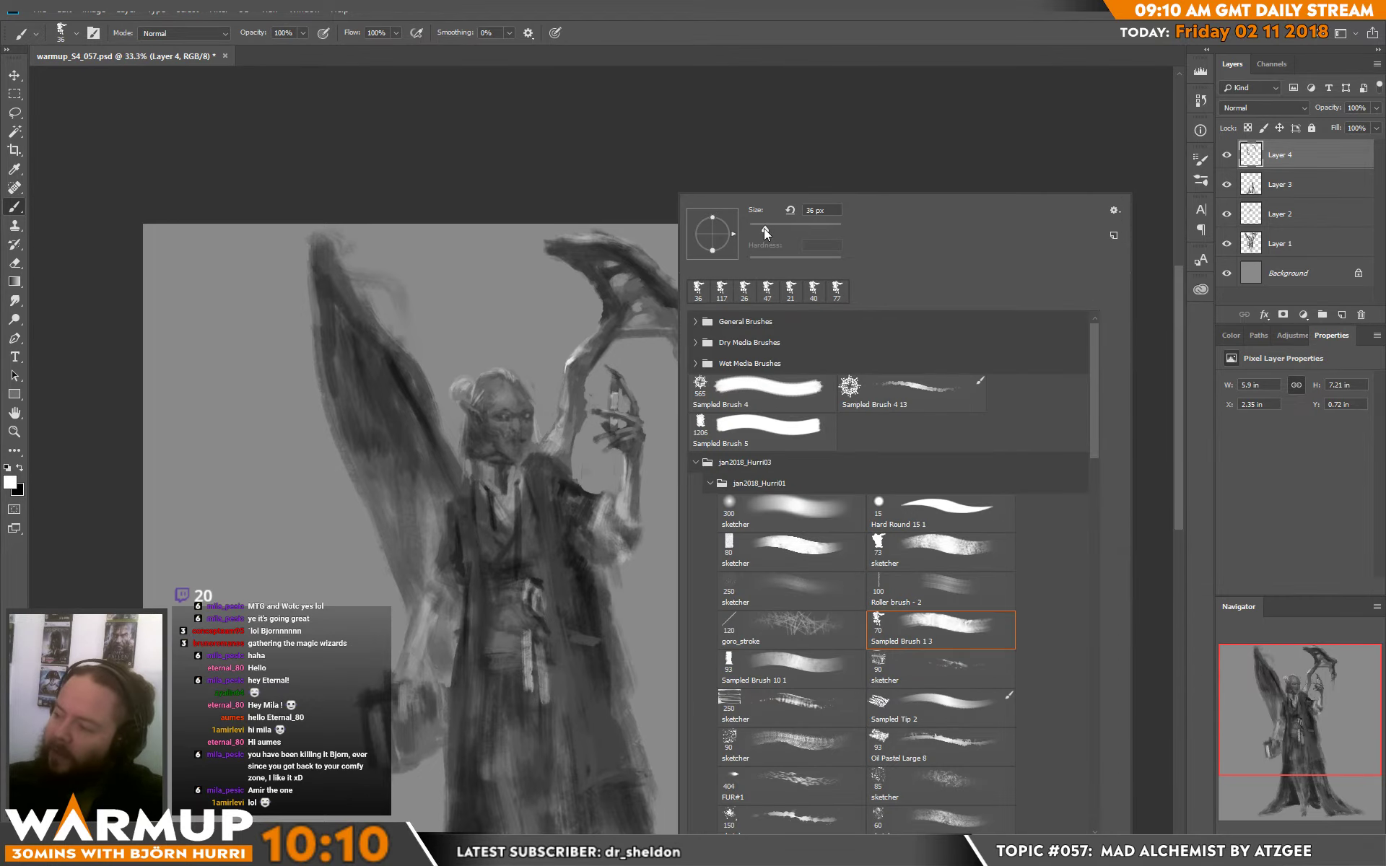
left_click_drag(764, 229, 761, 229)
mouse_move(577, 236)
left_mouse_down()
mouse_move(605, 237)
mouse_move(578, 227)
left_mouse_up()
left_click(606, 273, "alt")
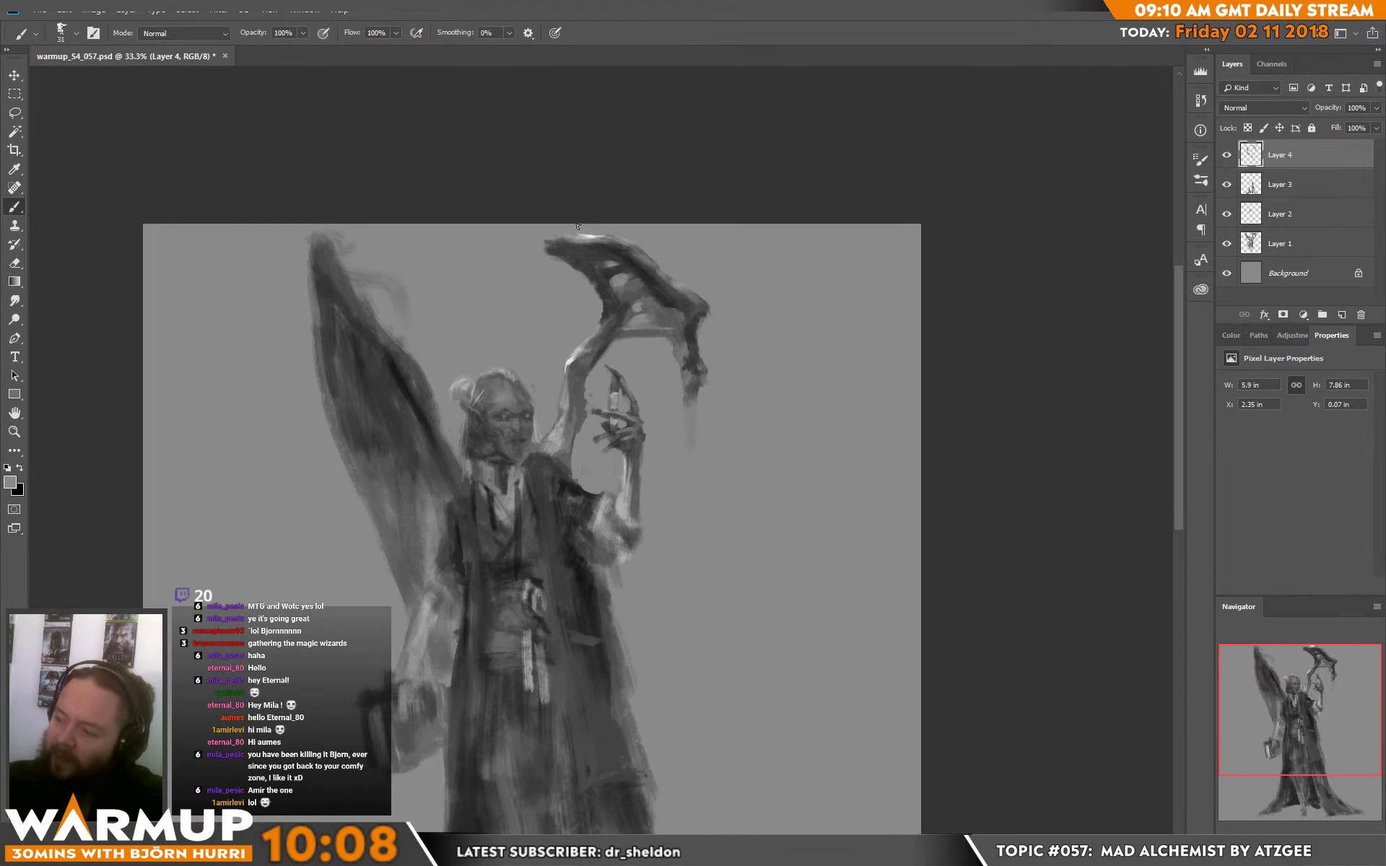
left_click_drag(654, 259, 623, 233)
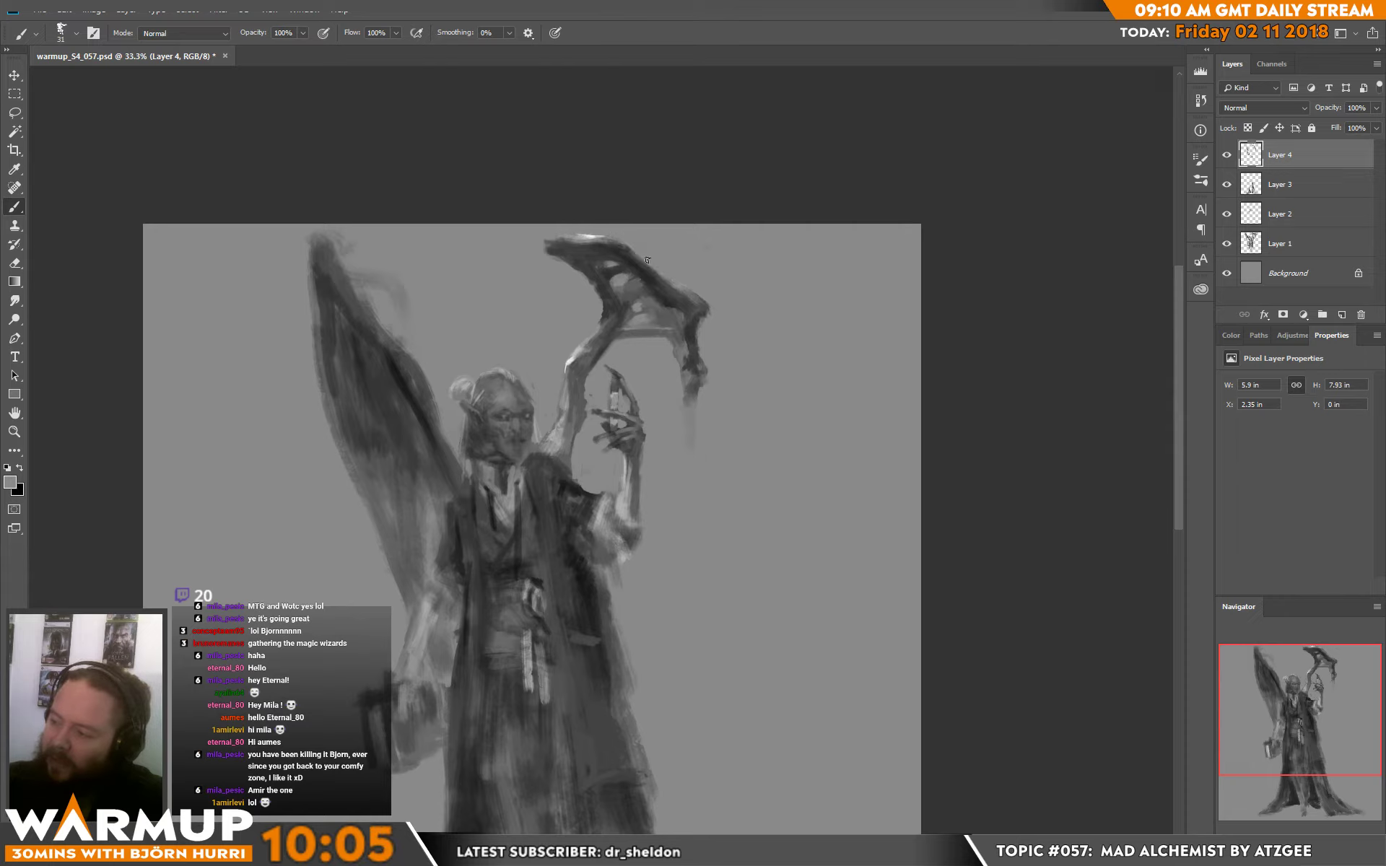
- Touch up the right wing's upper ridge and inner membrane with sampled light and dark greys
left_click(676, 359, "alt")
left_click_drag(652, 291, 686, 299)
left_click(652, 294, "alt")
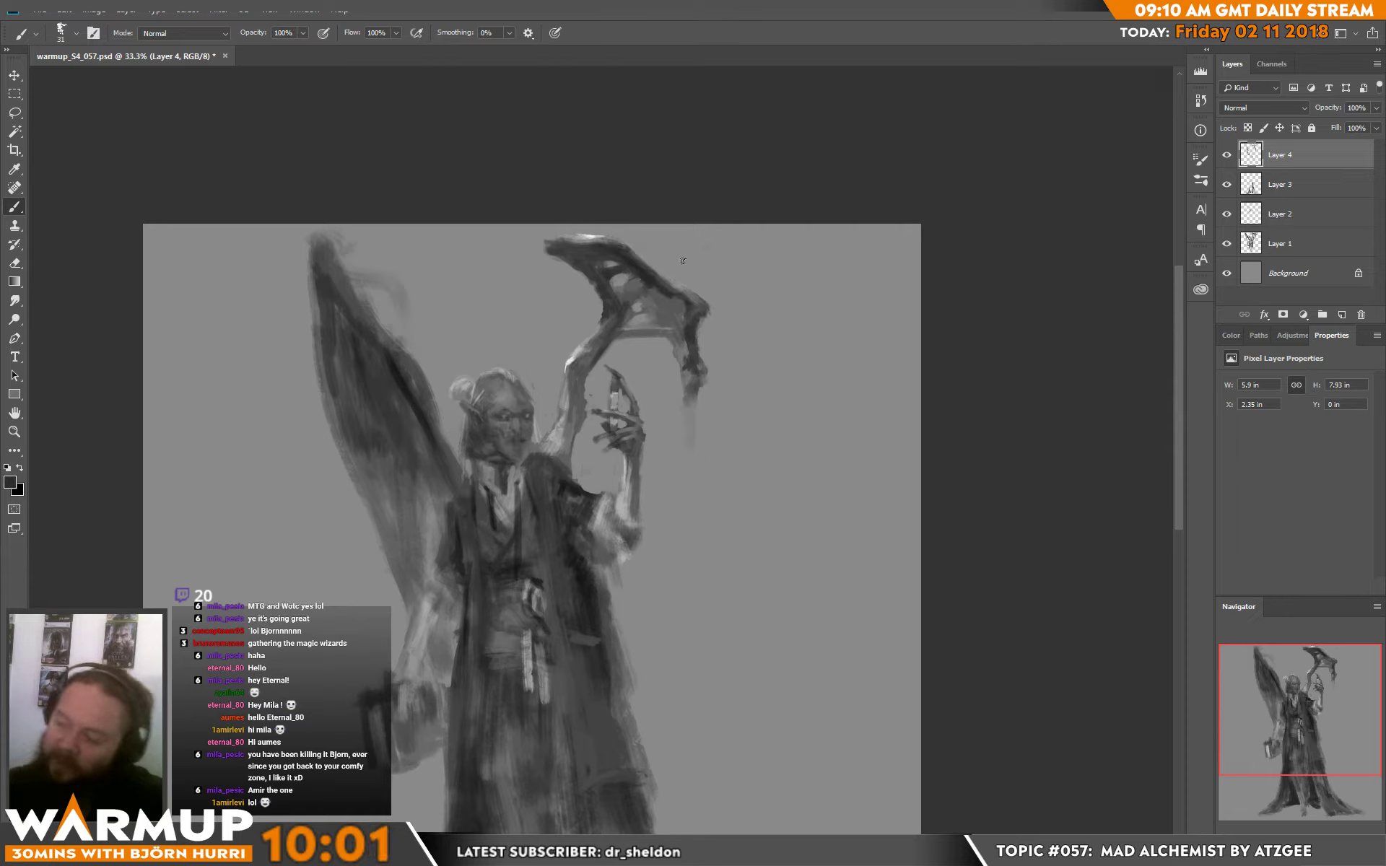
left_click(606, 299, "alt")
mouse_move(618, 263)
left_mouse_down()
mouse_move(608, 253)
mouse_move(604, 270)
left_mouse_up()
left_click(652, 333, "alt")
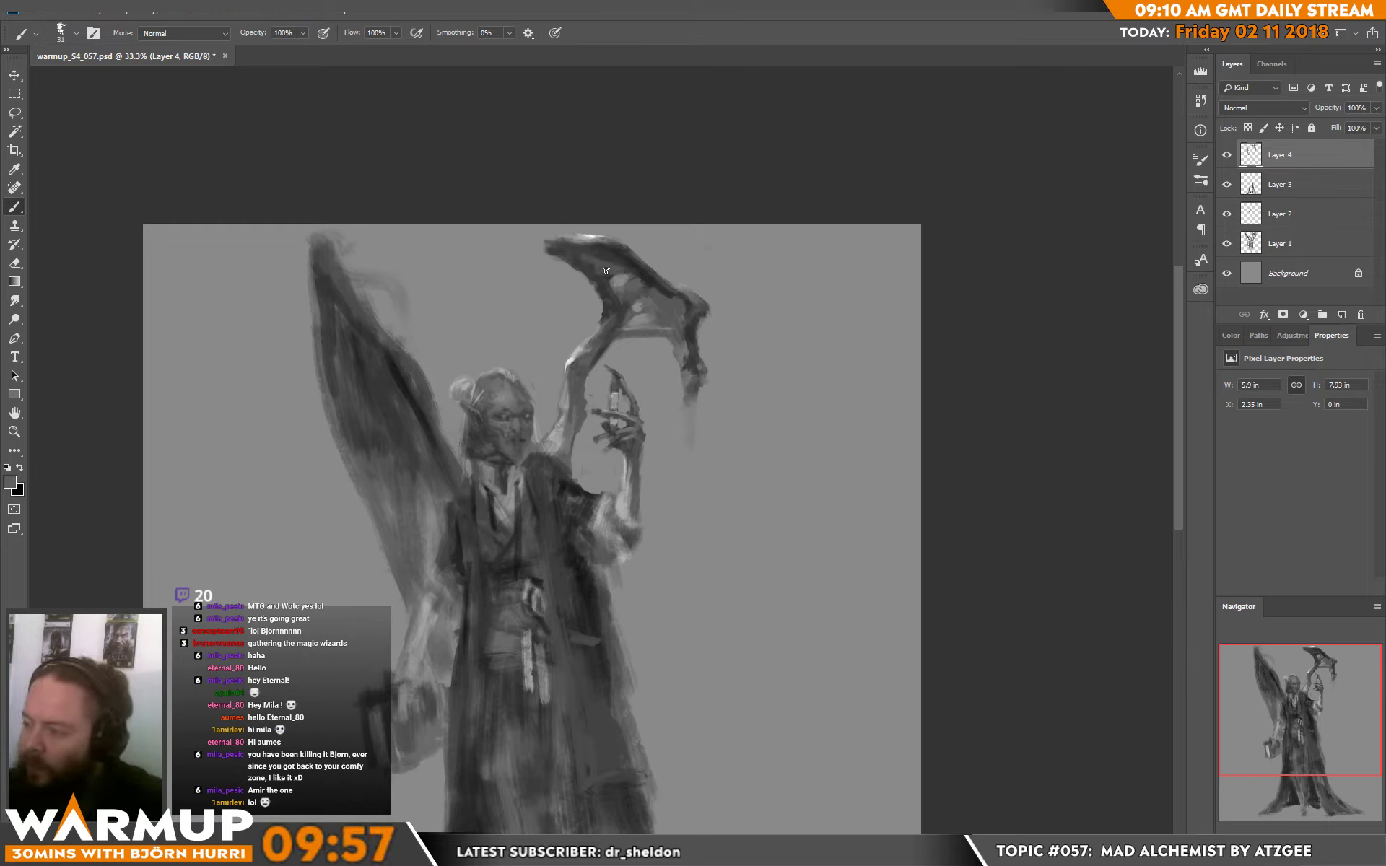
- Reshape the left wing's top into a curved pointed tip, painting out the old tip with background grey
left_click_drag(377, 325, 380, 256)
mouse_move(352, 279)
left_mouse_down()
mouse_move(390, 222)
mouse_move(377, 276)
mouse_move(373, 241)
mouse_move(314, 247)
mouse_move(362, 216)
mouse_move(306, 334)
mouse_move(310, 283)
left_mouse_up()
left_click(357, 240, "alt")
left_click_drag(321, 235, 315, 250)
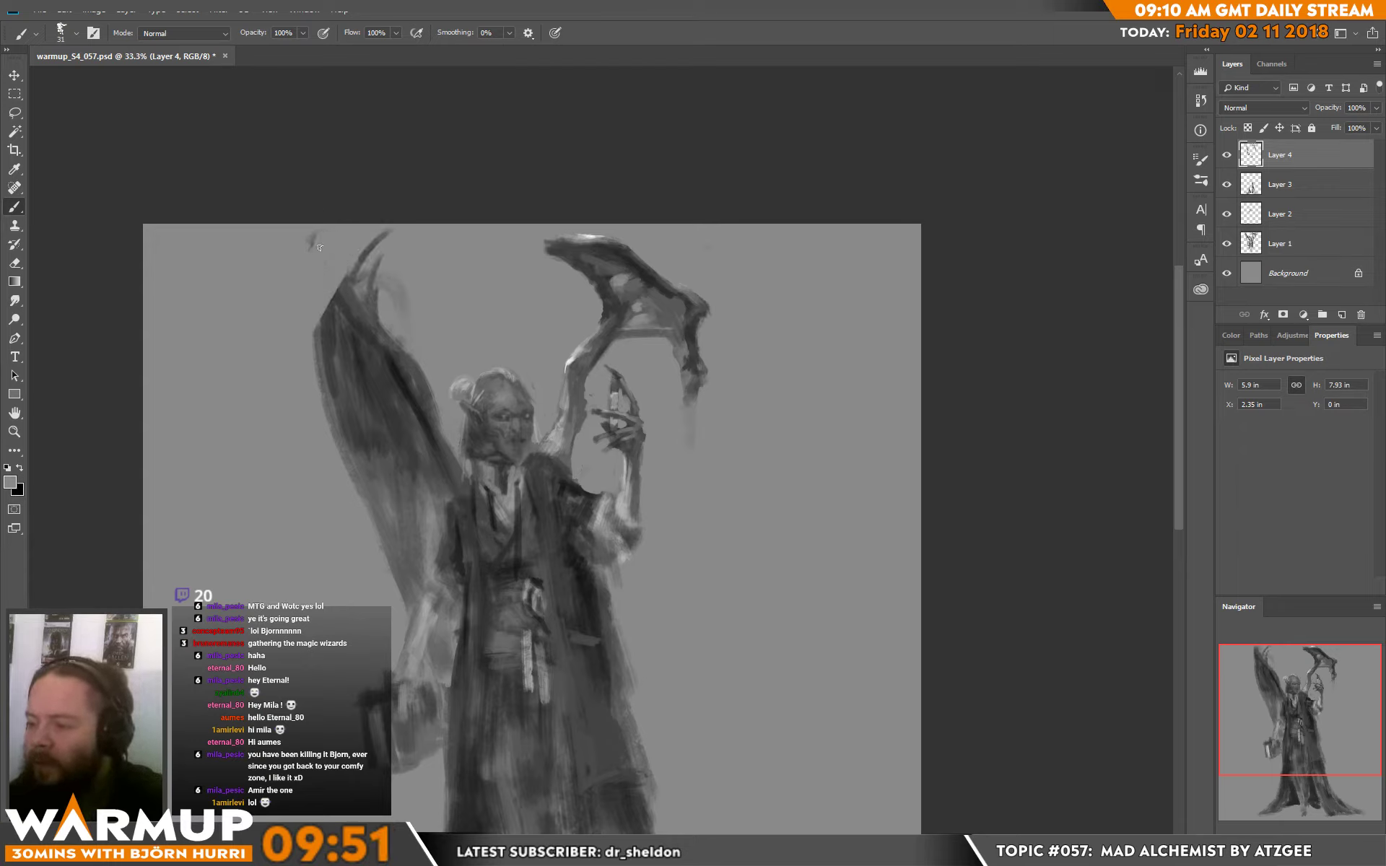
mouse_move(322, 313)
left_mouse_down()
mouse_move(309, 388)
mouse_move(342, 276)
mouse_move(383, 231)
left_mouse_up()
left_click(330, 386, "alt")
mouse_move(380, 235)
left_mouse_down()
mouse_move(355, 294)
mouse_move(364, 308)
left_mouse_up()
mouse_move(374, 272)
left_mouse_down()
mouse_move(374, 312)
mouse_move(358, 281)
mouse_move(341, 326)
mouse_move(393, 381)
left_mouse_up()
- Paint white highlights along the left wing's pointed tip and inner edge, and define its outer edge with black
key("d")
key("x")
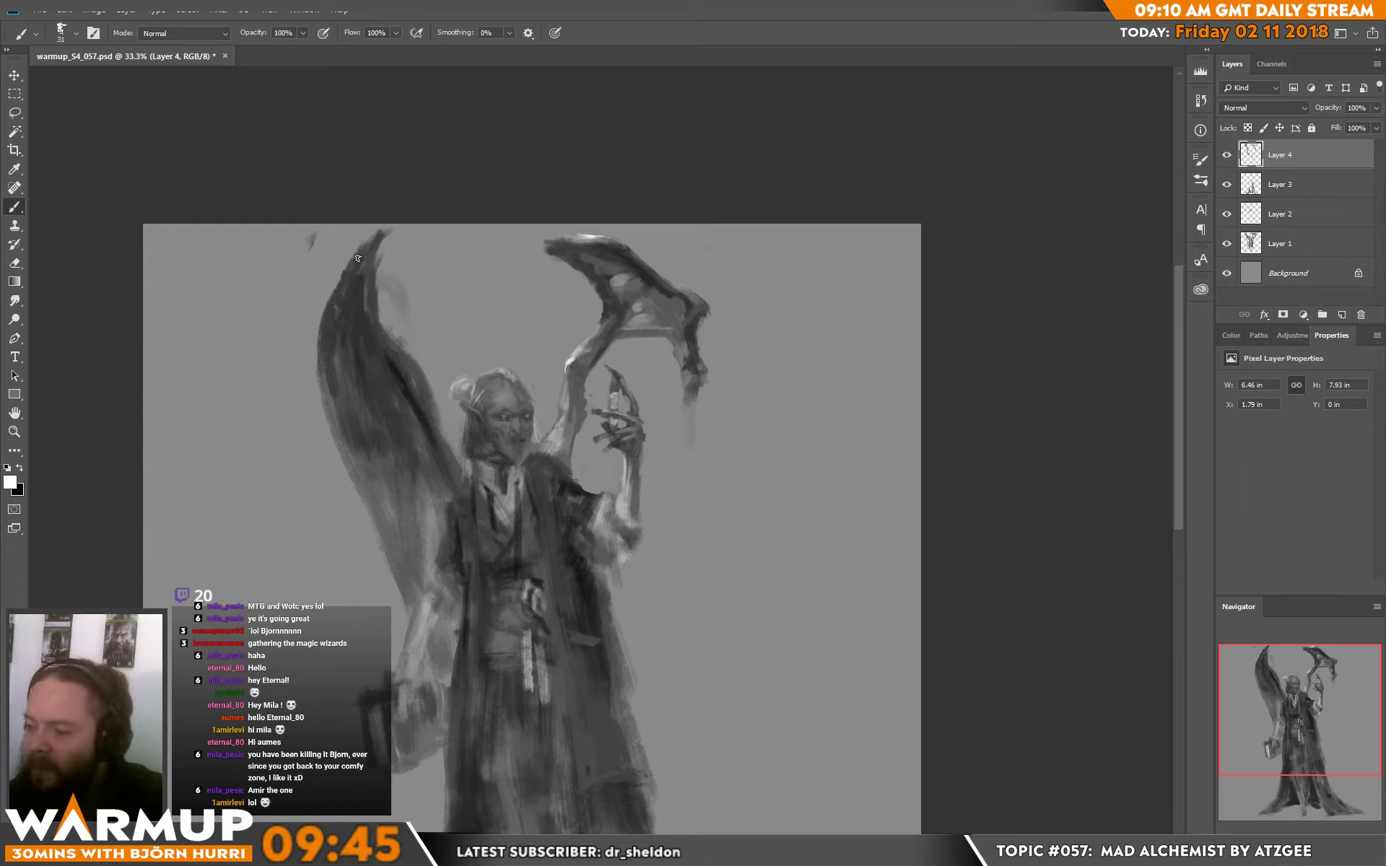
mouse_move(374, 233)
left_mouse_down()
mouse_move(327, 296)
mouse_move(337, 282)
left_mouse_up()
left_click(333, 263, "alt")
key("d")
mouse_move(318, 333)
left_mouse_down()
mouse_move(384, 279)
mouse_move(377, 301)
mouse_move(409, 359)
mouse_move(380, 329)
mouse_move(391, 240)
mouse_move(383, 310)
mouse_move(408, 331)
mouse_move(391, 280)
mouse_move(415, 313)
mouse_move(471, 266)
mouse_move(279, 279)
mouse_move(295, 308)
mouse_move(350, 268)
left_mouse_up()
key("x")
- Darken the upper membrane and outer edge of the left wing with sampled dark greys
left_click(397, 268, "alt")
left_click(349, 307, "alt")
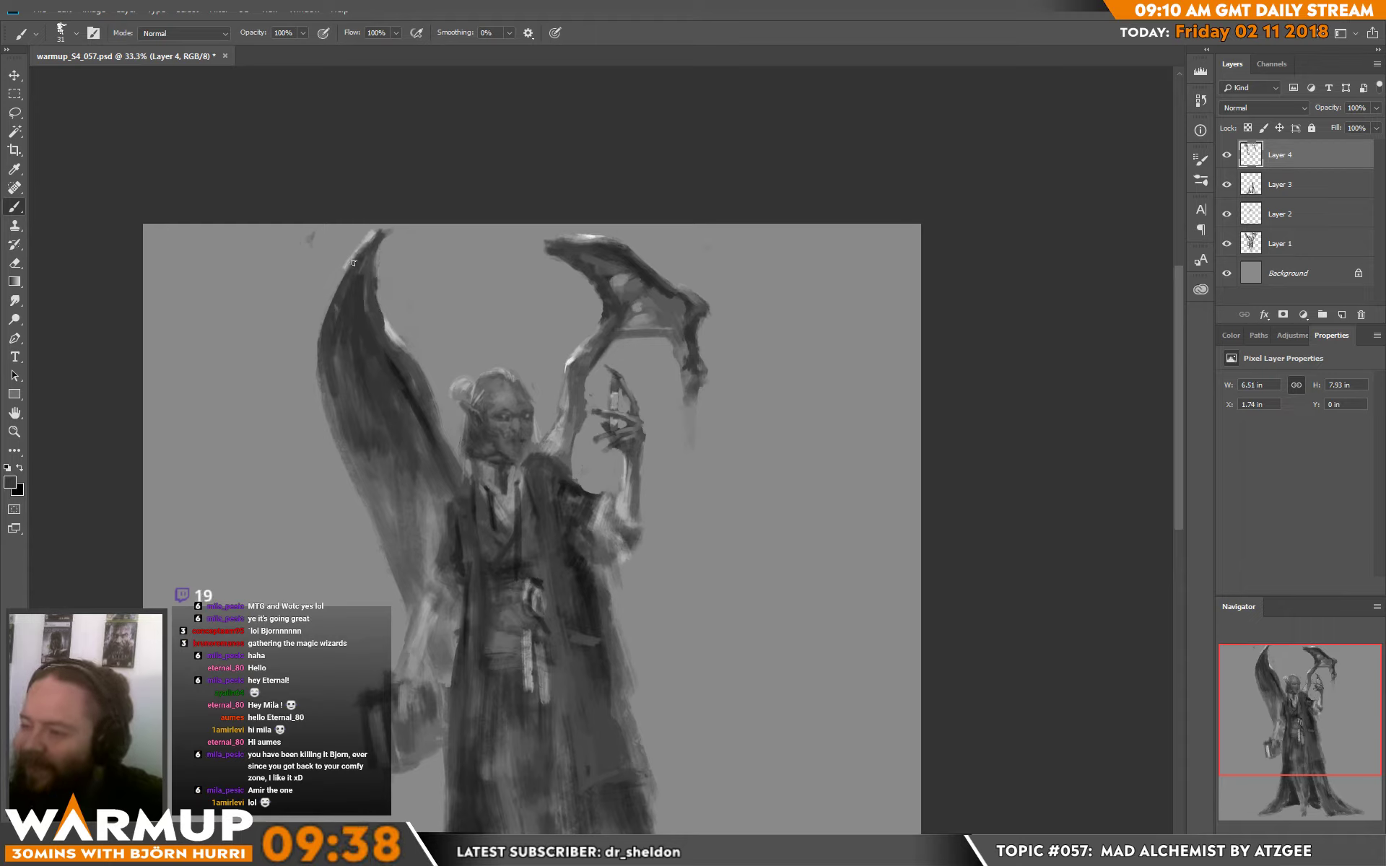
left_click(346, 270, "alt")
left_click(345, 287, "alt")
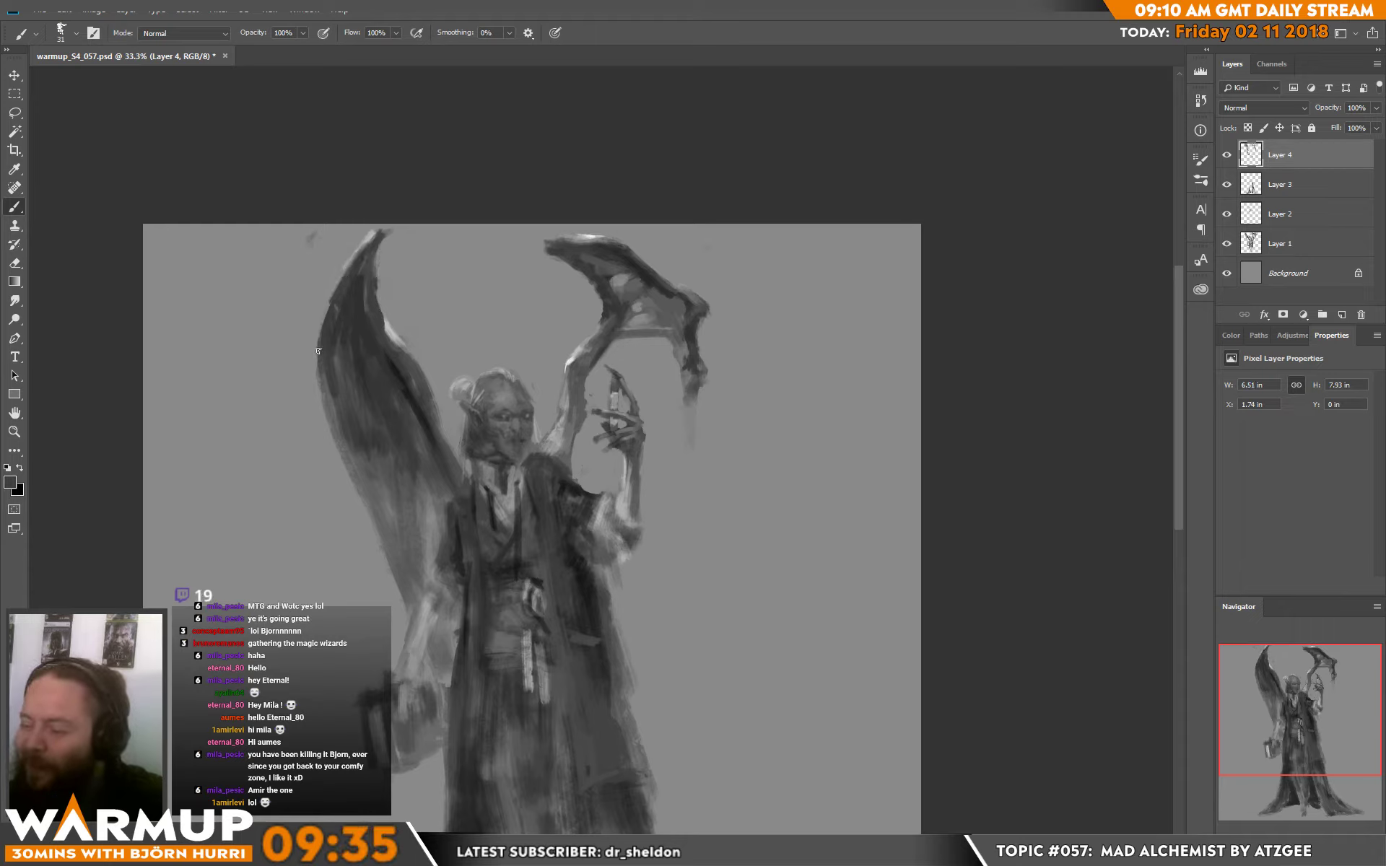
left_click(365, 329, "alt")
left_click_drag(331, 312, 319, 336)
mouse_move(373, 470)
left_mouse_down()
mouse_move(390, 522)
mouse_move(336, 435)
left_mouse_up()
left_click(390, 500, "alt")
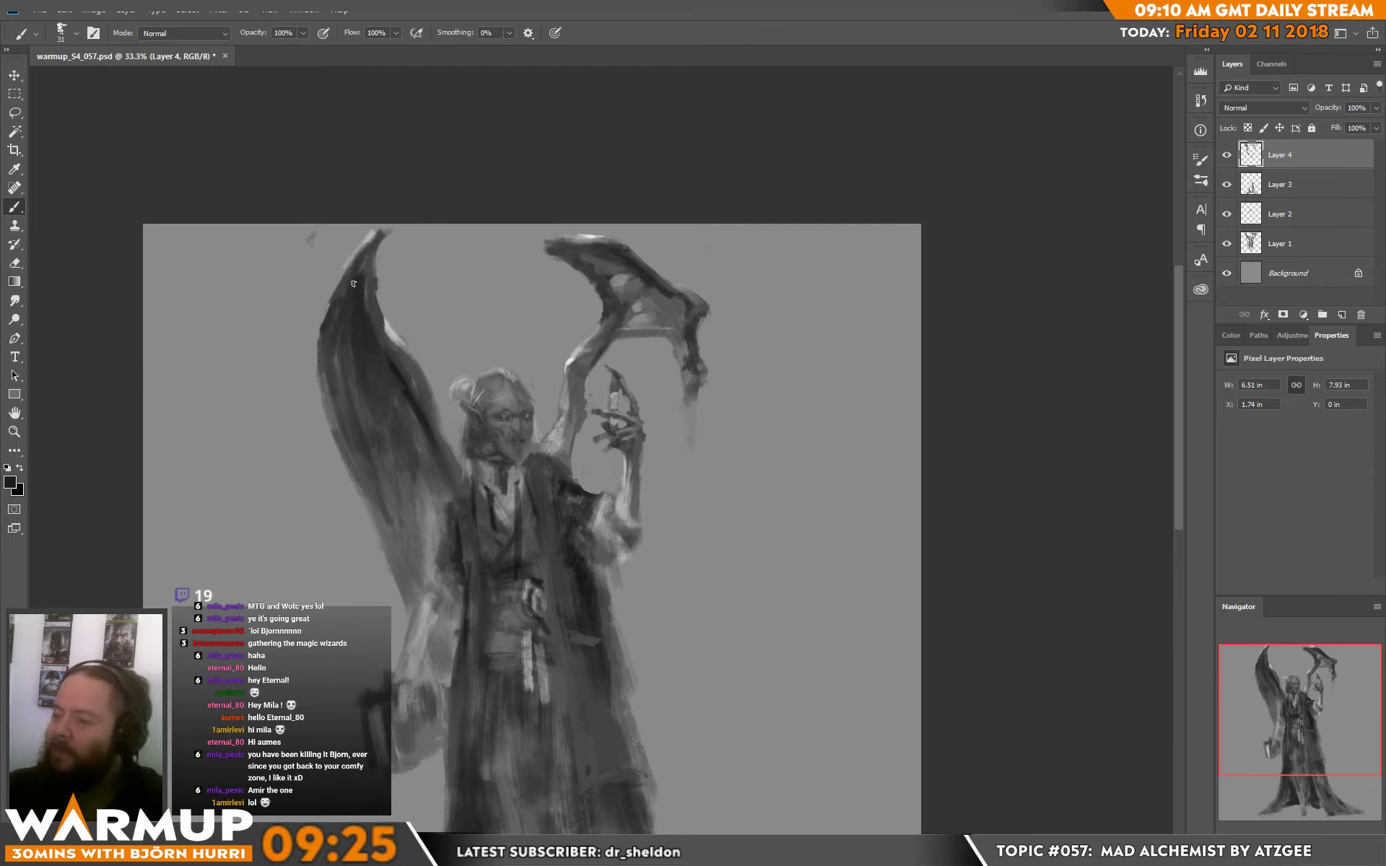
- Blend the left wing's lower membrane and trim its inner arm edge beside the head with sampled greys
left_click(416, 439, "alt")
mouse_move(420, 480)
left_mouse_down()
mouse_move(439, 517)
mouse_move(428, 452)
left_mouse_up()
left_click(426, 367, "alt")
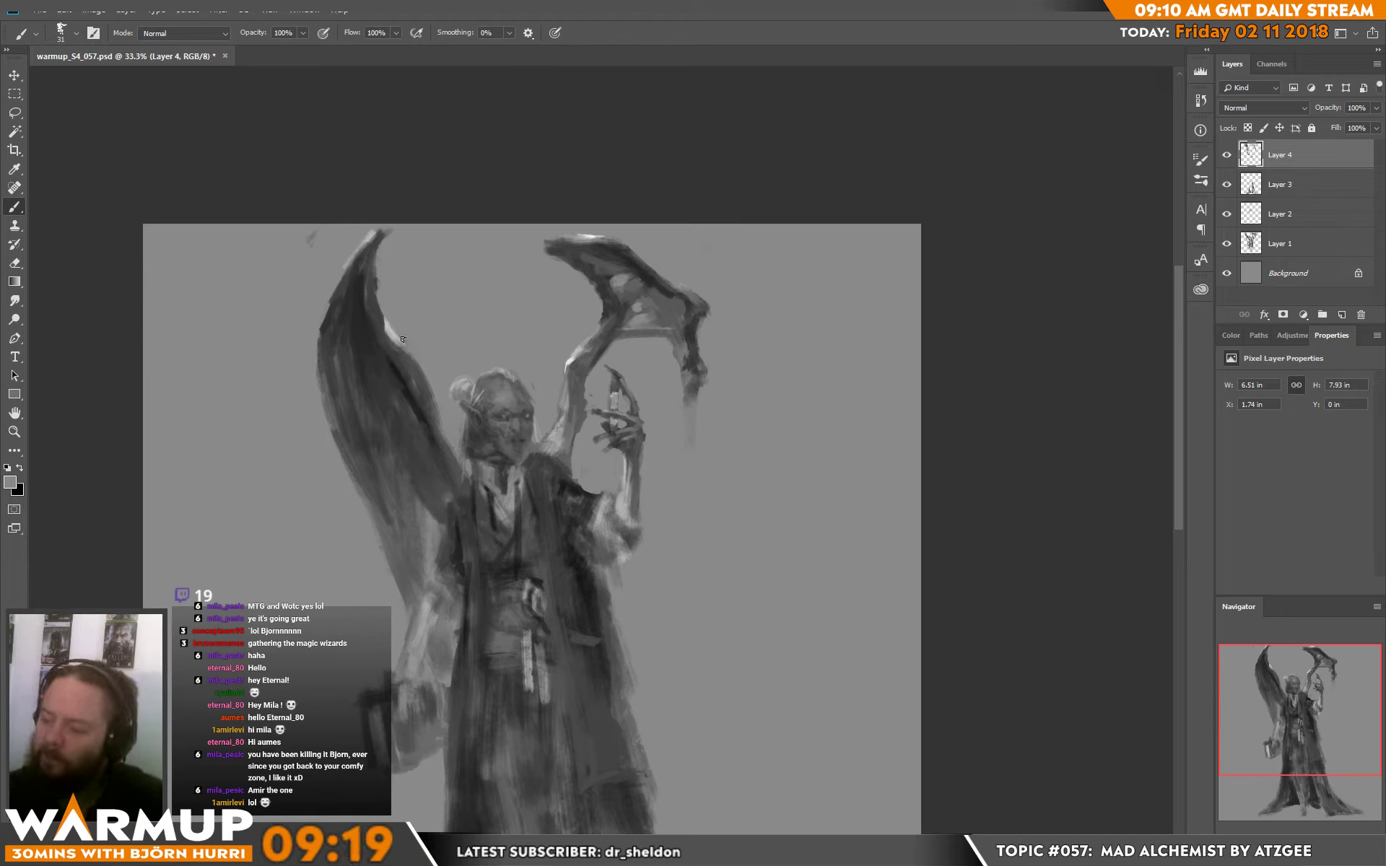
mouse_move(404, 341)
left_mouse_down()
mouse_move(440, 441)
mouse_move(431, 411)
left_mouse_up()
left_click(402, 354, "alt")
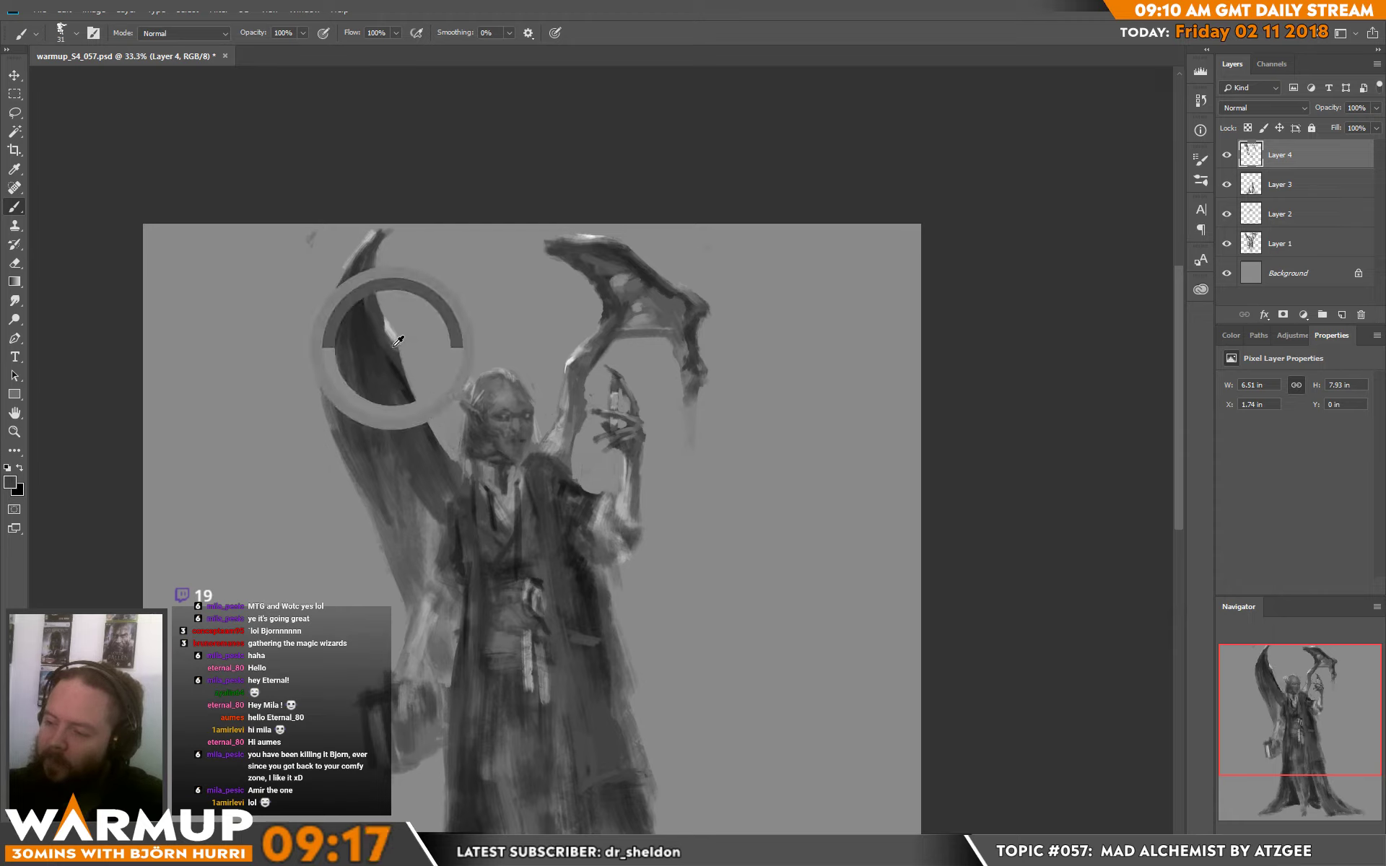
left_click_drag(399, 352, 405, 375)
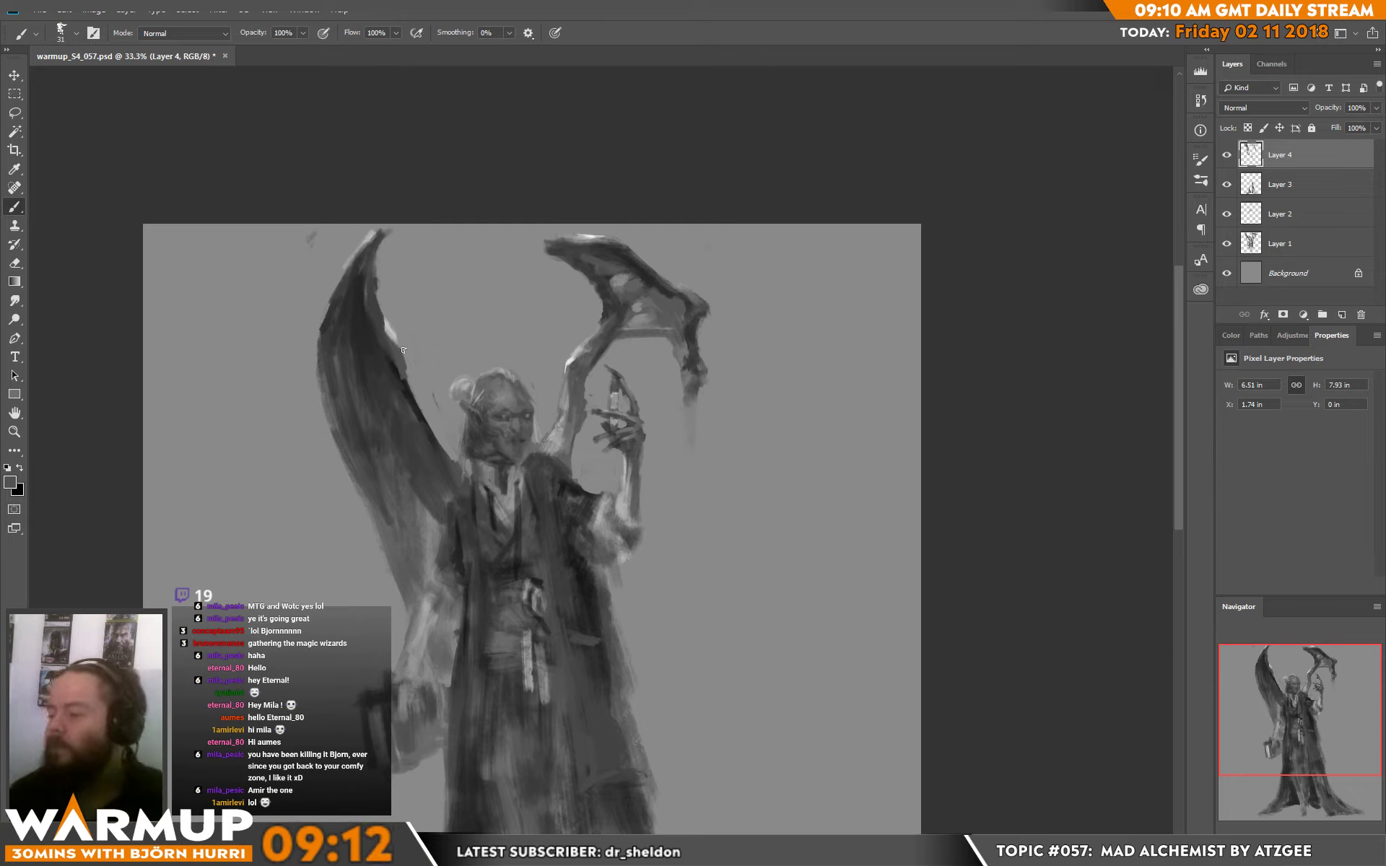
- Carve the left wing's inner edge into a deeper curve with background grey and highlight it in white
left_click(405, 296, "alt")
mouse_move(383, 321)
left_mouse_down()
mouse_move(399, 371)
mouse_move(389, 240)
mouse_move(364, 268)
mouse_move(415, 387)
mouse_move(380, 312)
mouse_move(390, 349)
mouse_move(366, 312)
mouse_move(365, 256)
mouse_move(382, 362)
mouse_move(361, 308)
mouse_move(374, 359)
mouse_move(397, 383)
left_mouse_up()
key("d")
key("x")
left_click(382, 318, "alt")
- Extend the left wing's trailing membrane outward and down toward the lowered arm with sampled dark grey strokes
mouse_move(365, 275)
left_mouse_down()
mouse_move(368, 327)
mouse_move(347, 267)
mouse_move(312, 433)
mouse_move(325, 534)
mouse_move(386, 599)
mouse_move(327, 482)
mouse_move(383, 577)
mouse_move(372, 519)
mouse_move(379, 559)
left_mouse_up()
left_click(338, 322, "alt")
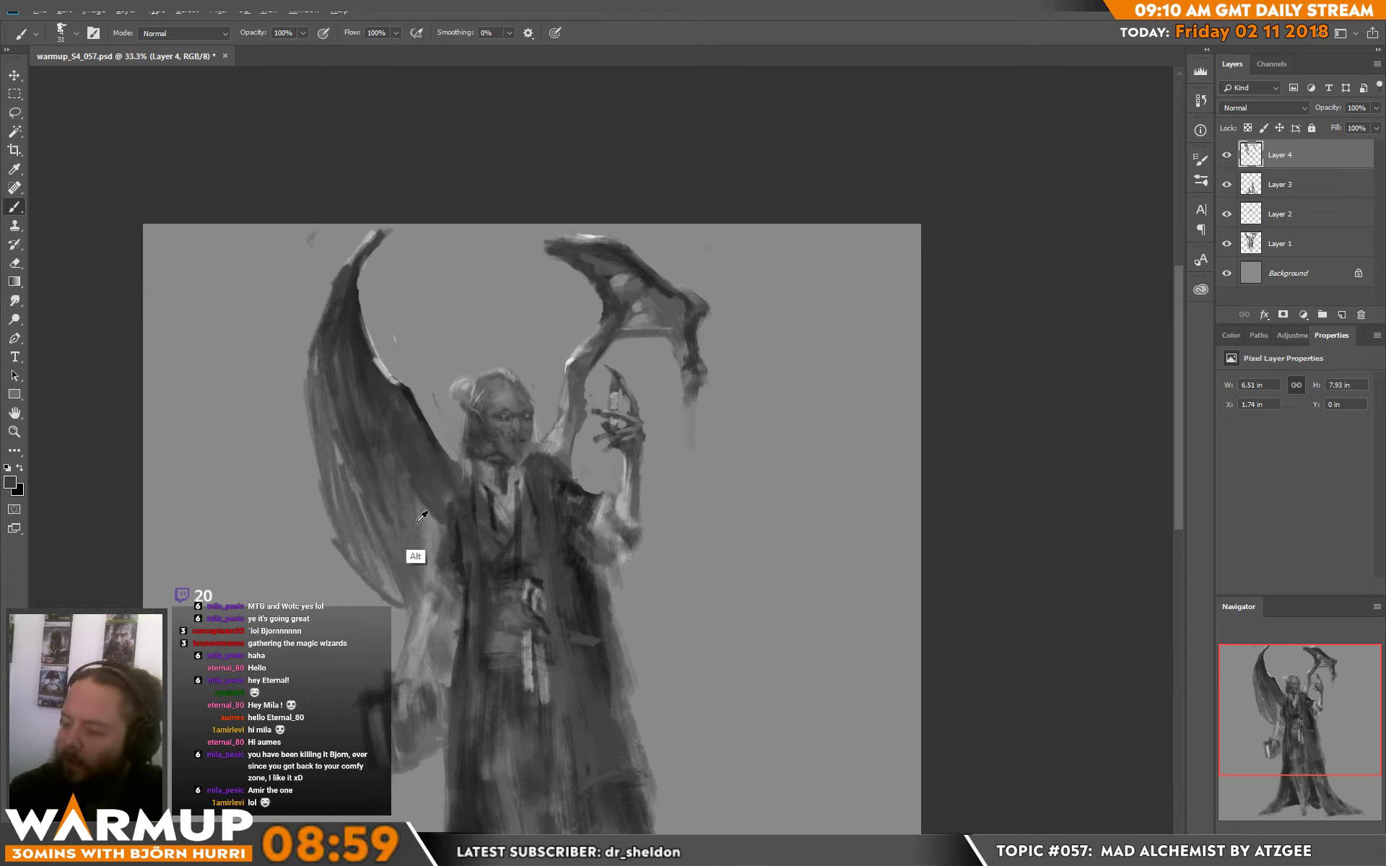
left_click(422, 517, "alt")
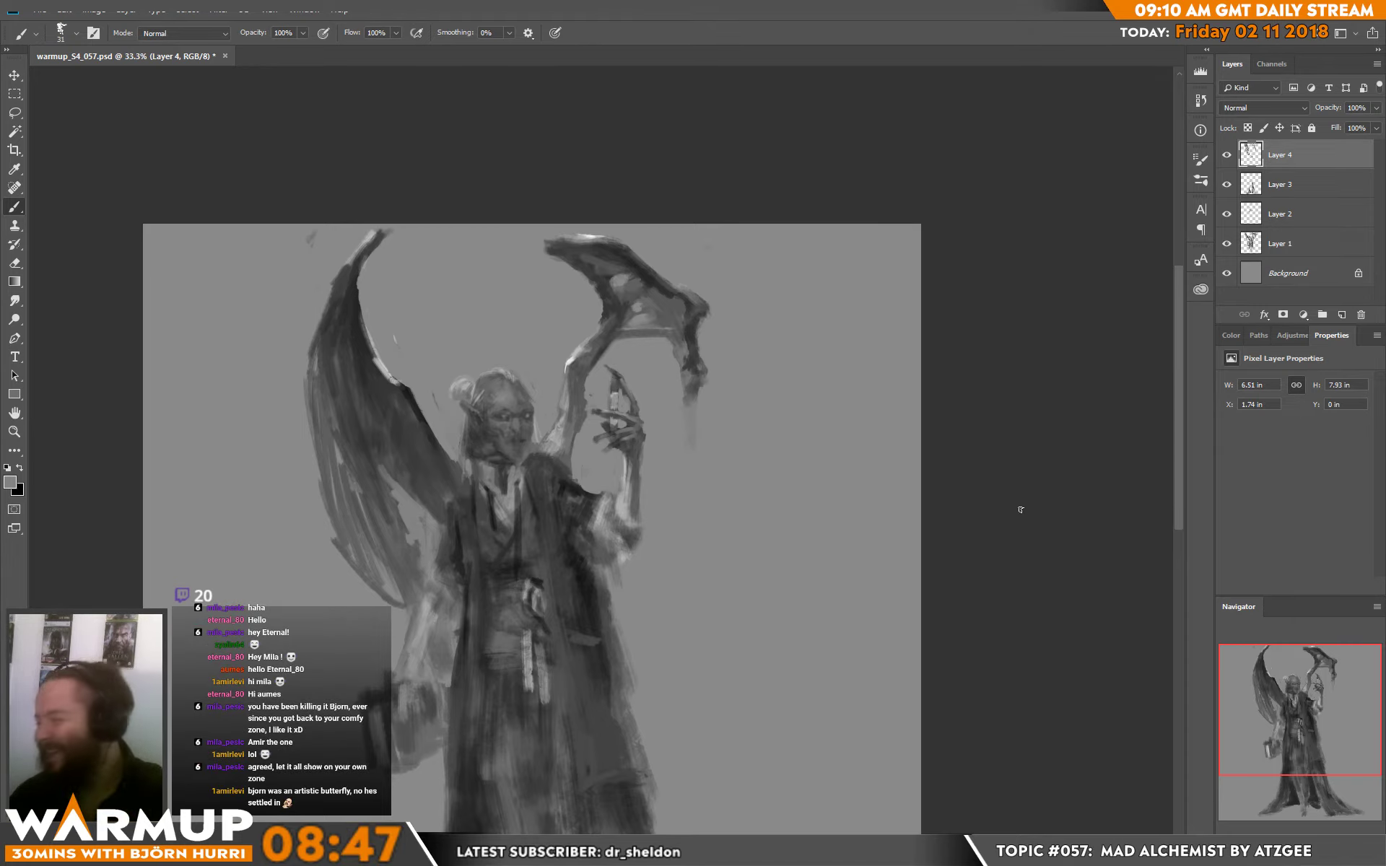
- Paint a white cuff around the elbow of the raised arm and refine the forearm with a sampled grey
left_click_drag(734, 503, 697, 368)
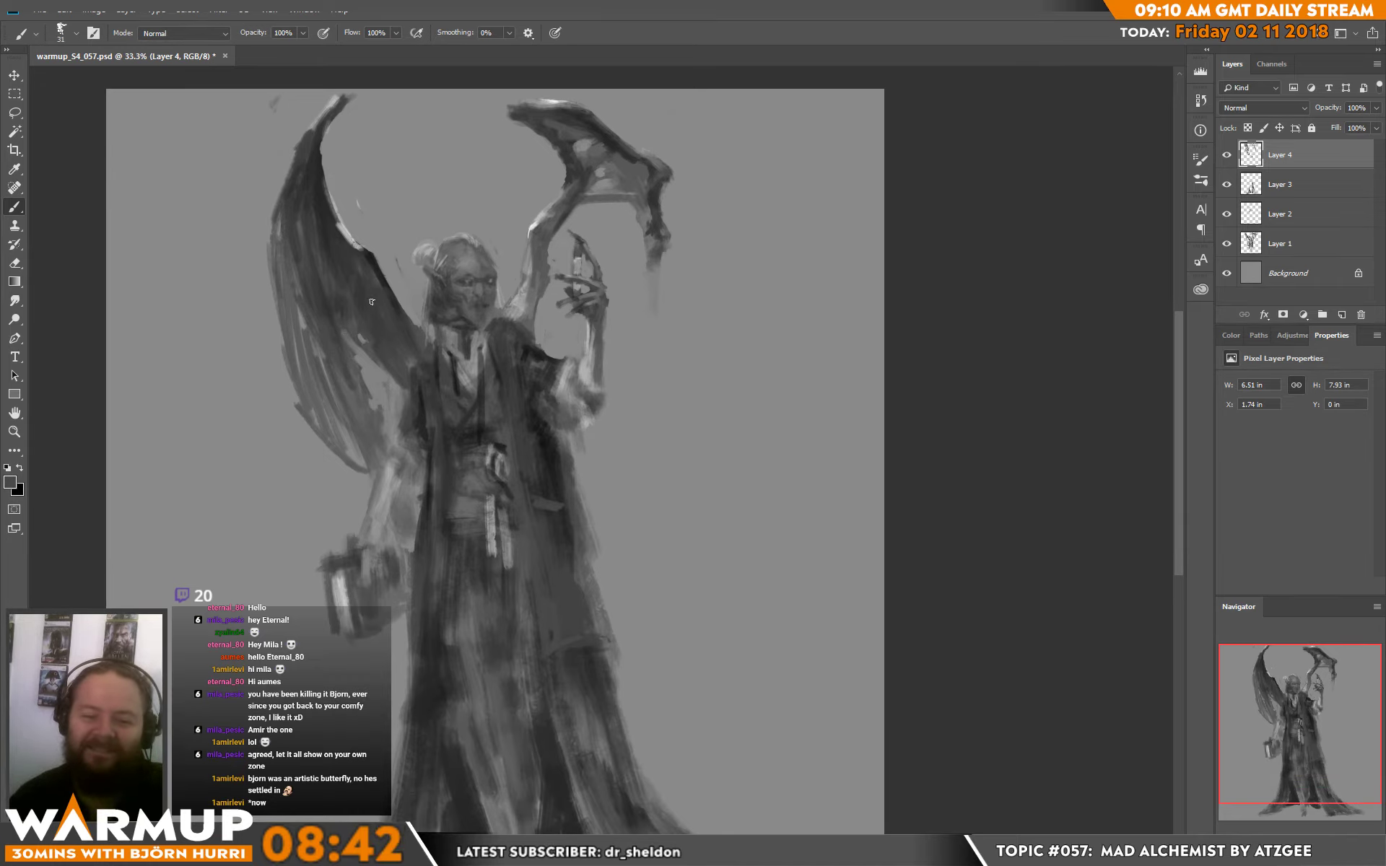
mouse_move(744, 515)
left_mouse_down()
mouse_move(735, 499)
mouse_move(741, 523)
mouse_move(747, 513)
left_mouse_up()
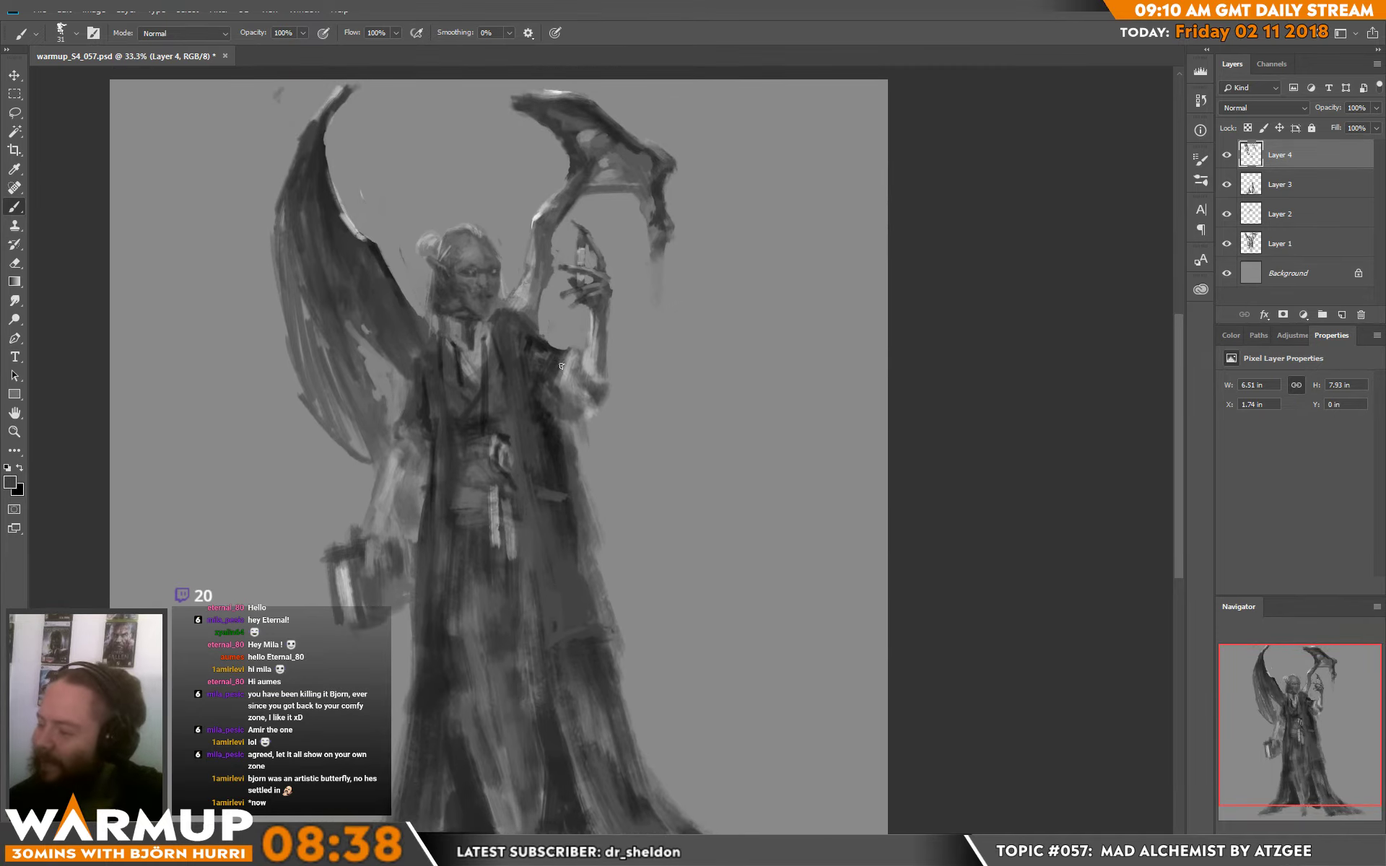
key("d")
key("x")
mouse_move(577, 355)
left_mouse_down()
mouse_move(604, 383)
mouse_move(613, 365)
mouse_move(632, 380)
mouse_move(596, 386)
left_mouse_up()
left_click(605, 383, "alt")
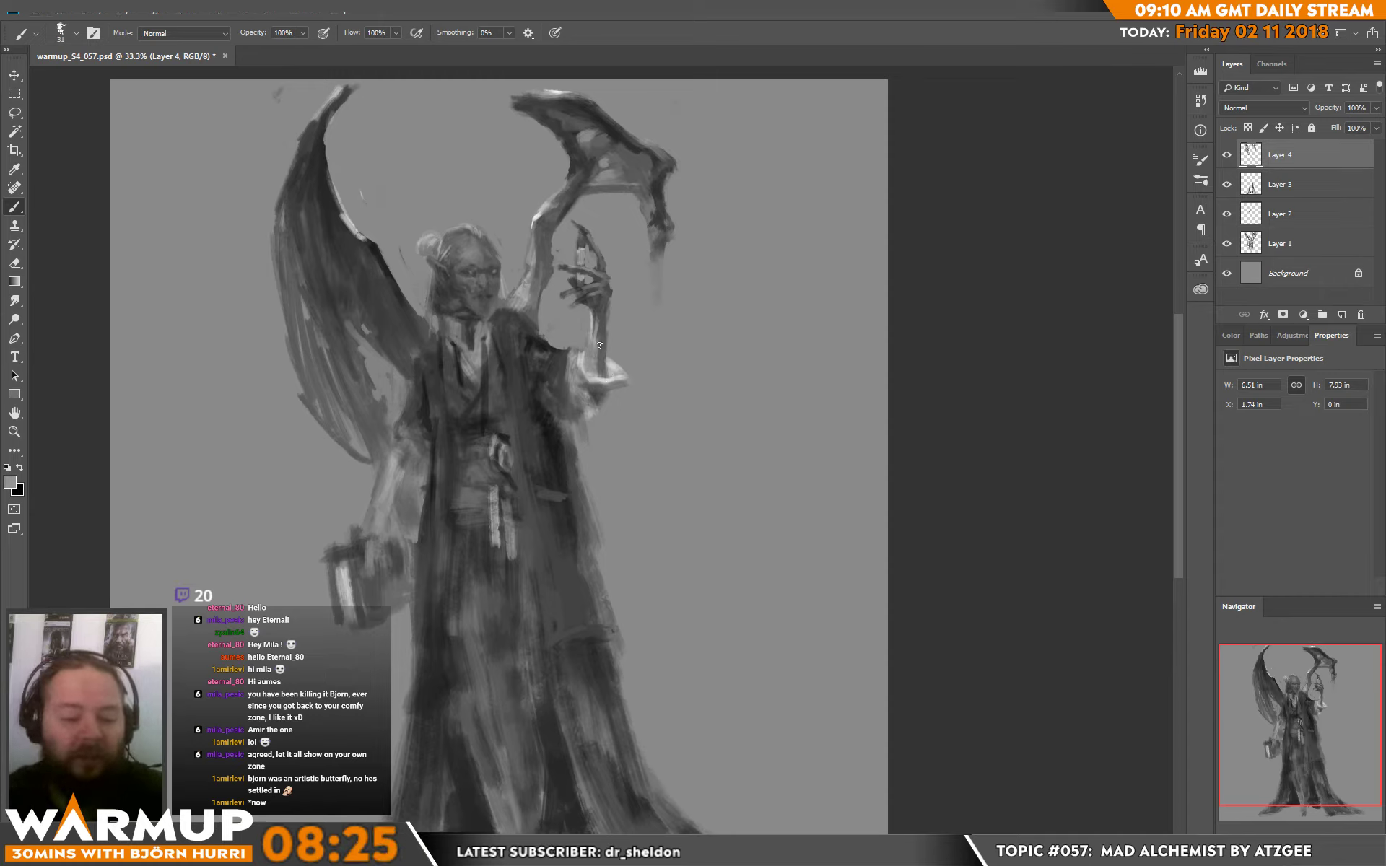
- Shade beneath the raised arm's white cuff with a 17 px brush, using black and sampled greys
key("d")
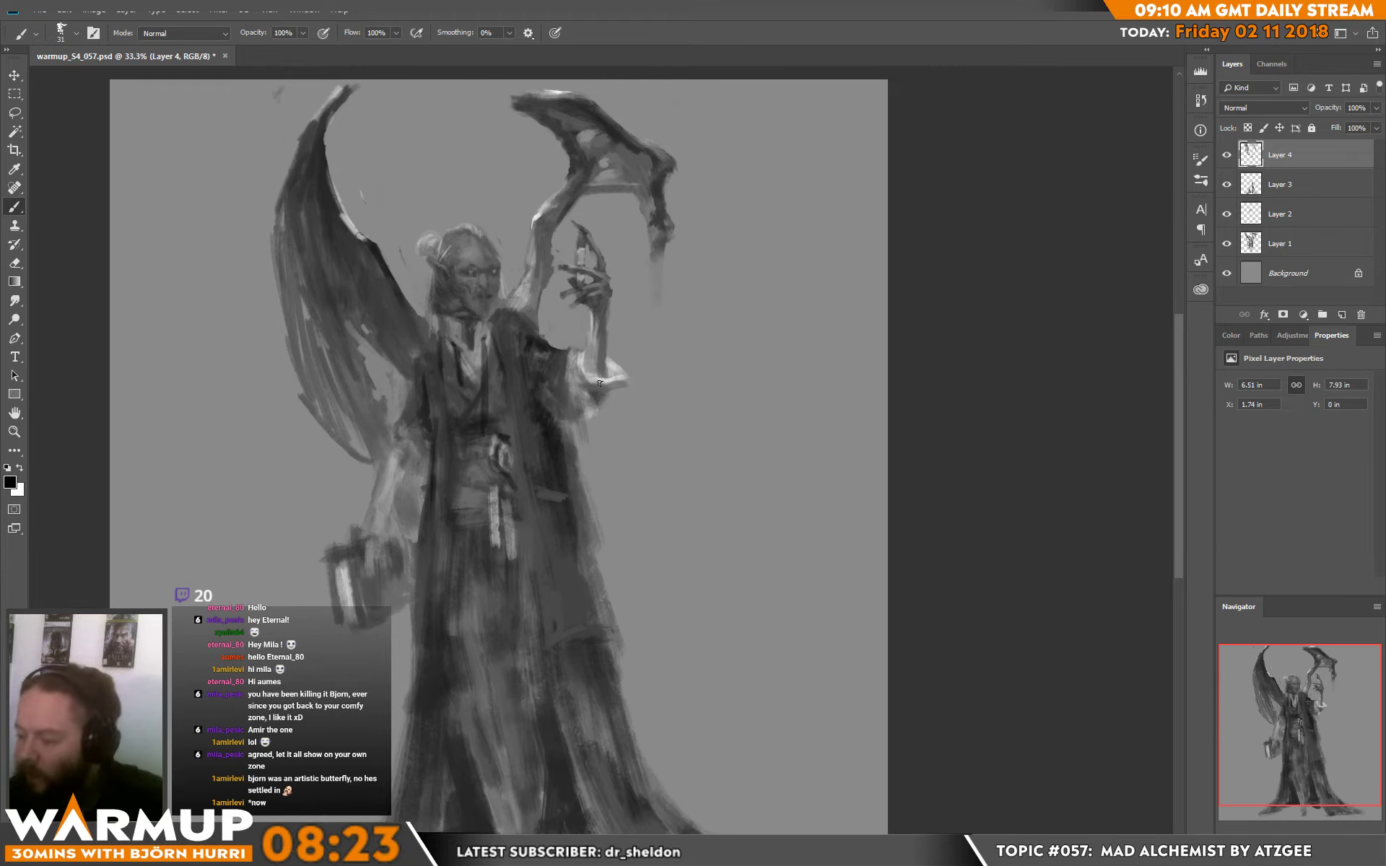
right_click(610, 348)
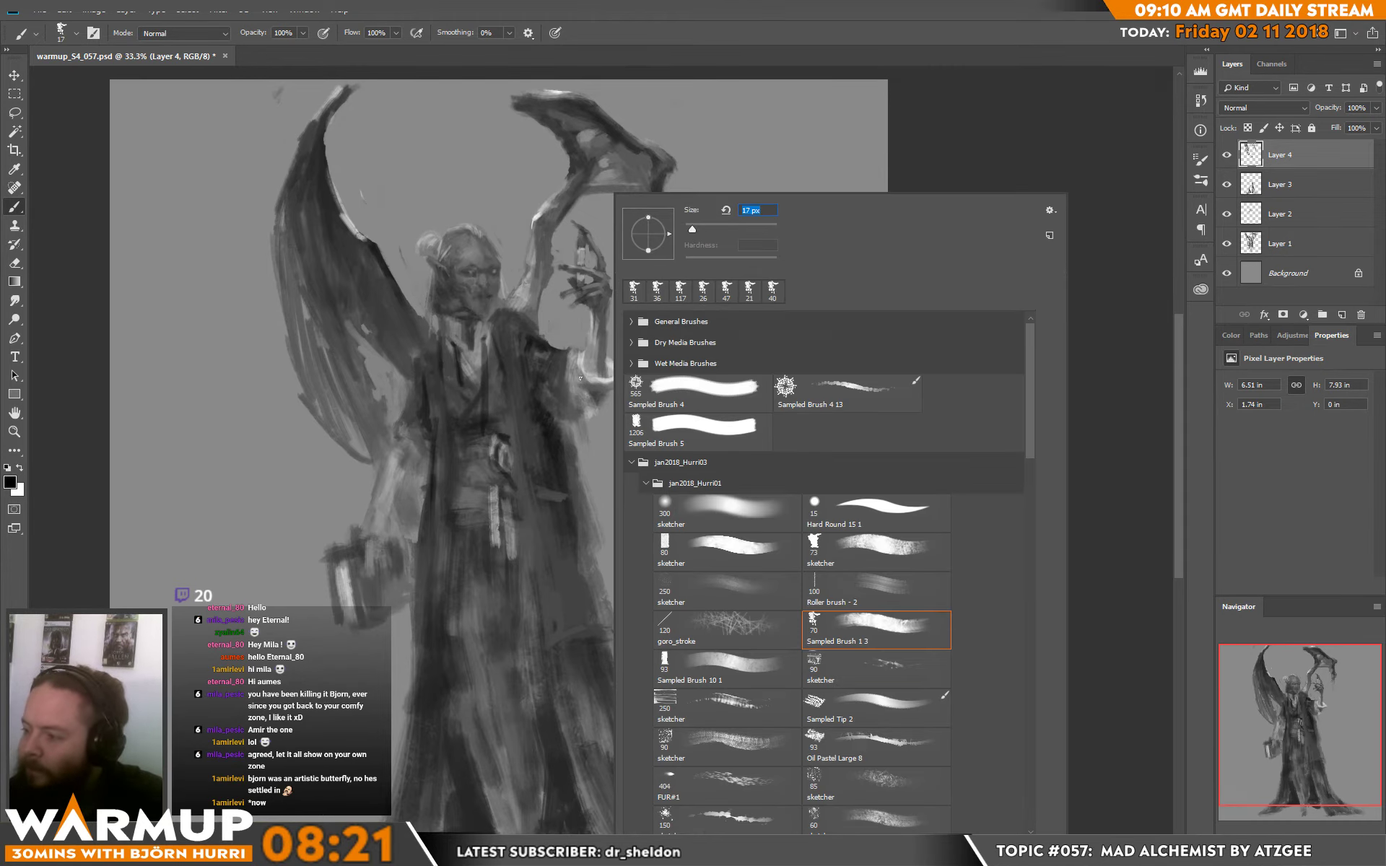
left_click(599, 392)
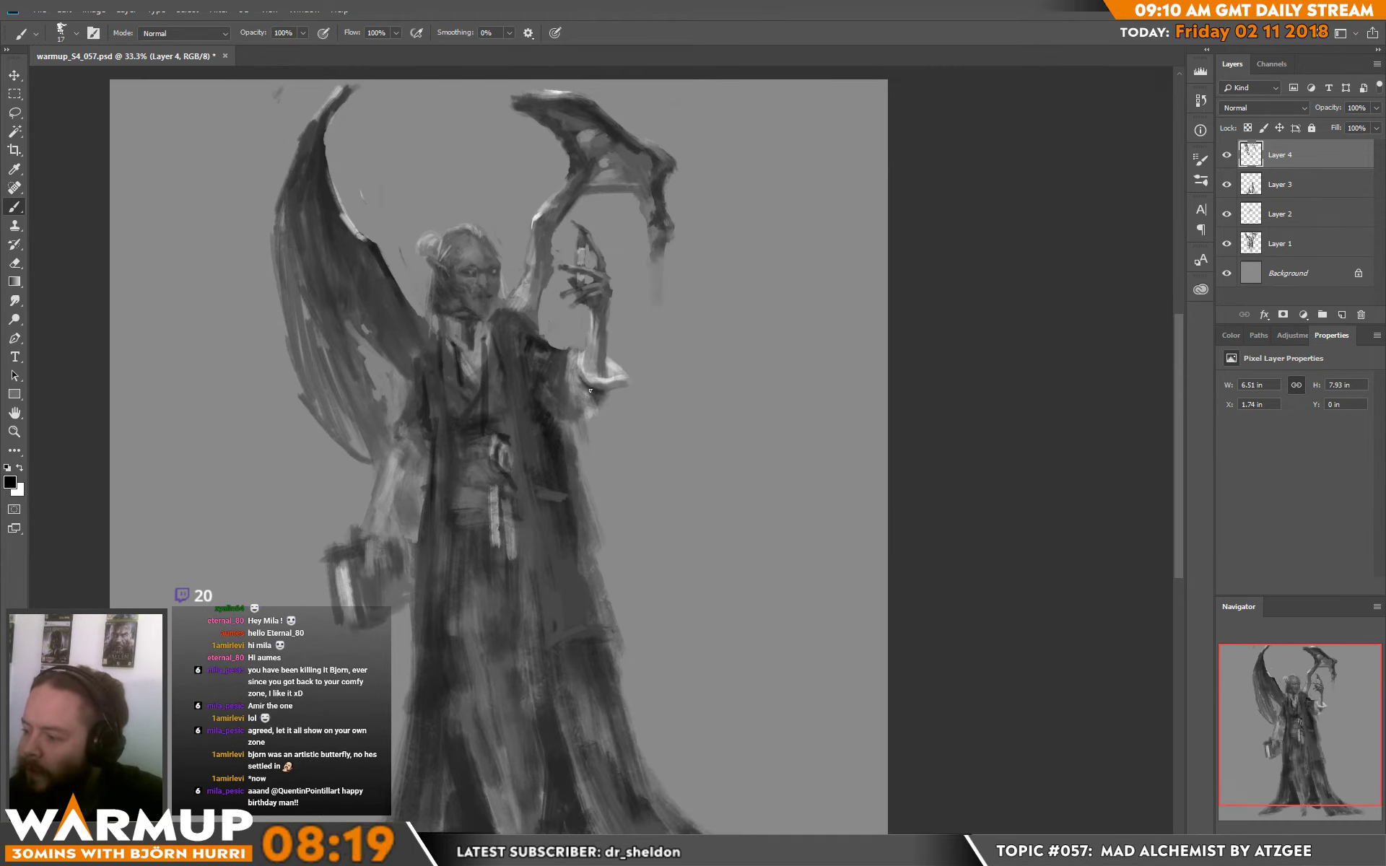
left_click(609, 391, "alt")
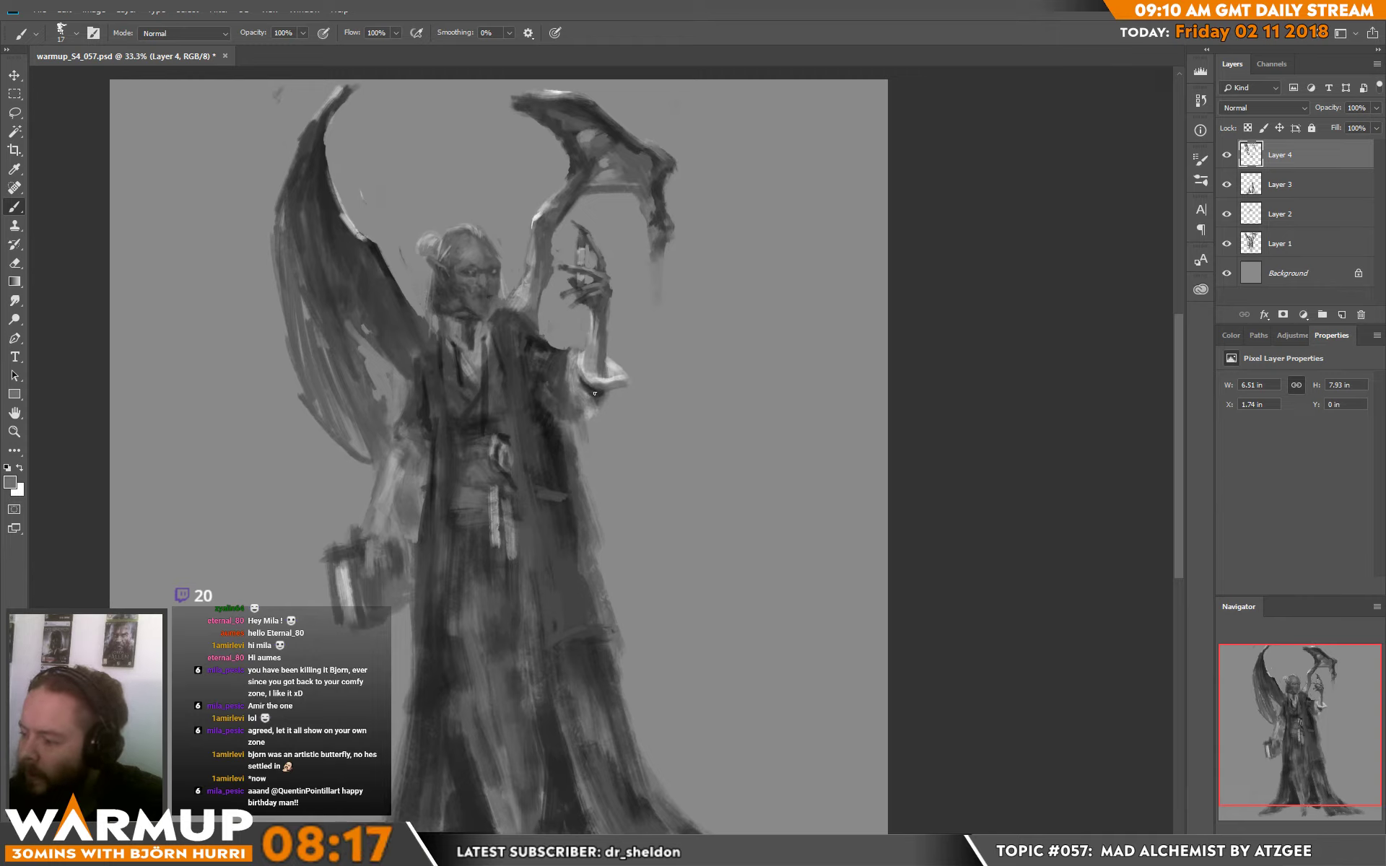
left_click(602, 395, "alt")
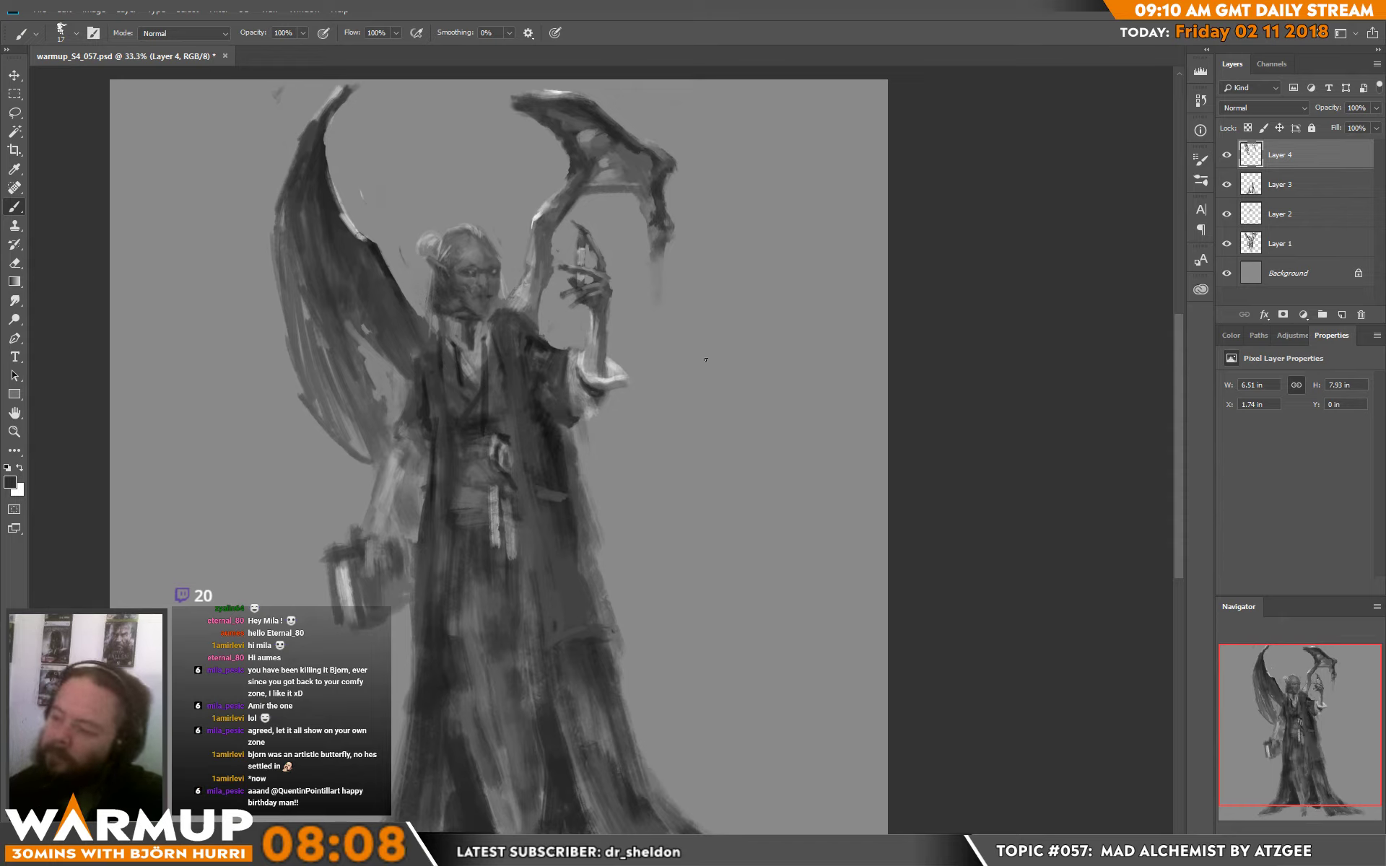
- Darken the lowered arm's upper sleeve and touch up the raised forearm and inner cuff with sampled greys
left_click_drag(420, 452, 415, 412)
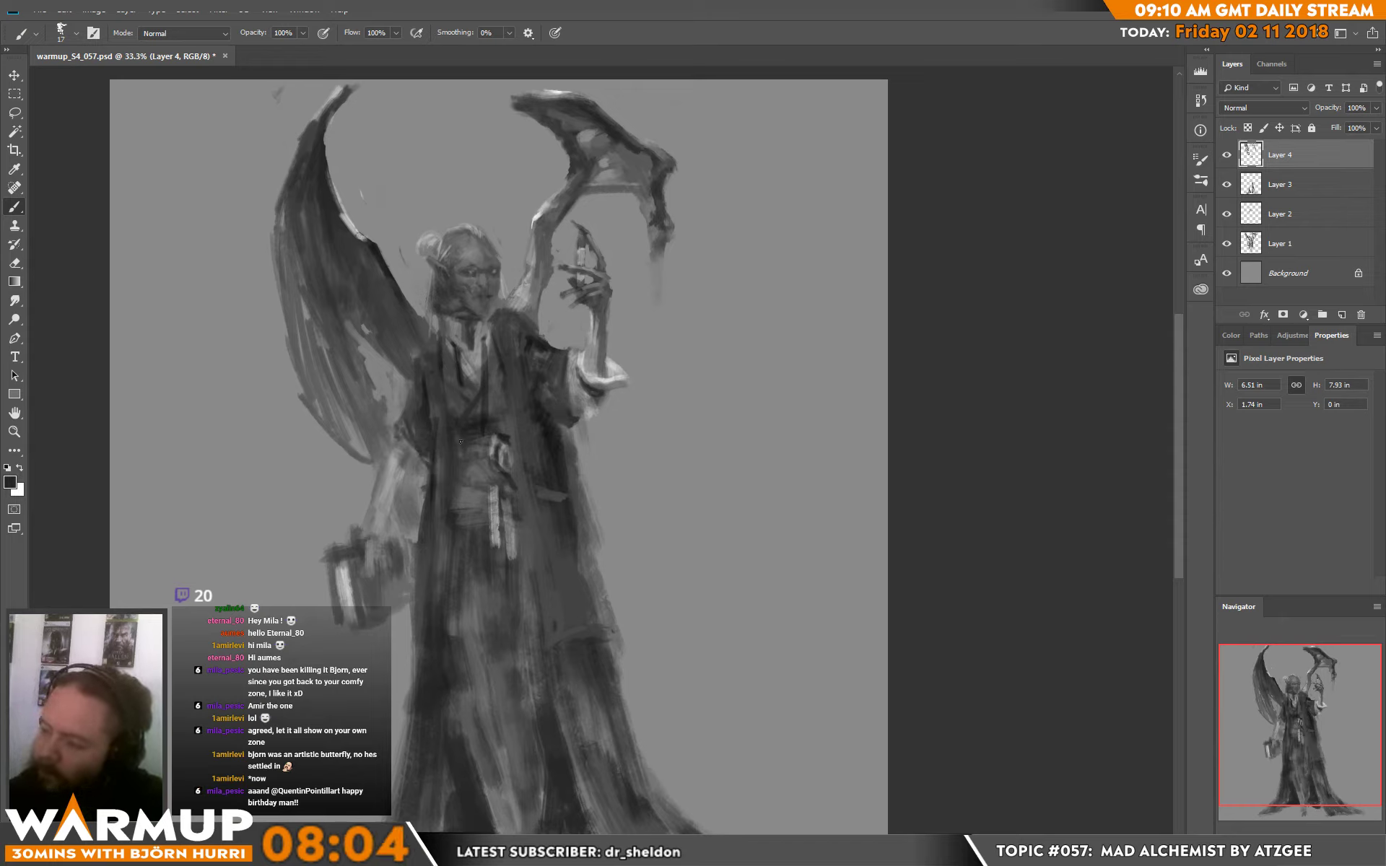
left_click(578, 364, "alt")
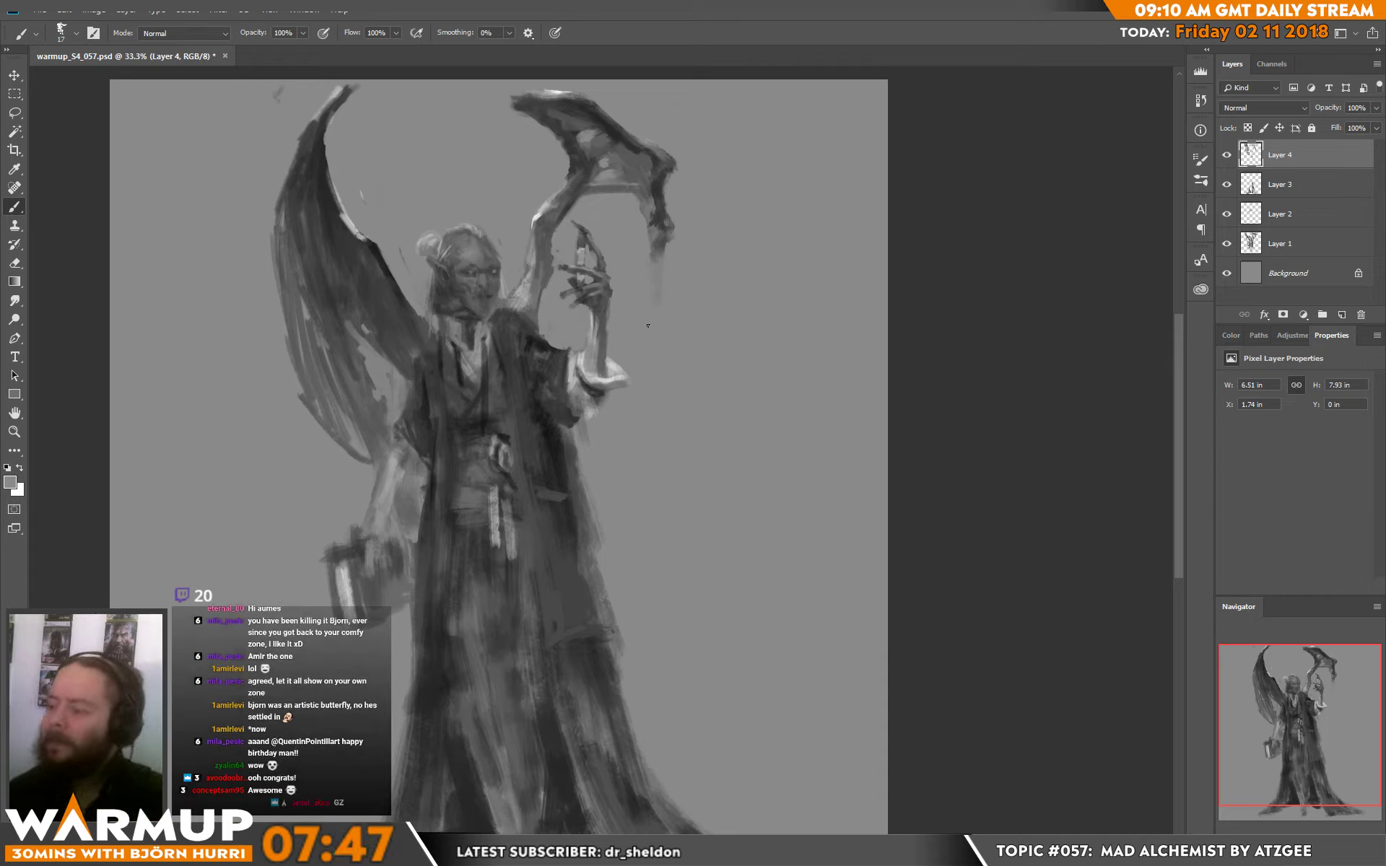
left_click(597, 359, "alt")
left_click(593, 366, "alt")
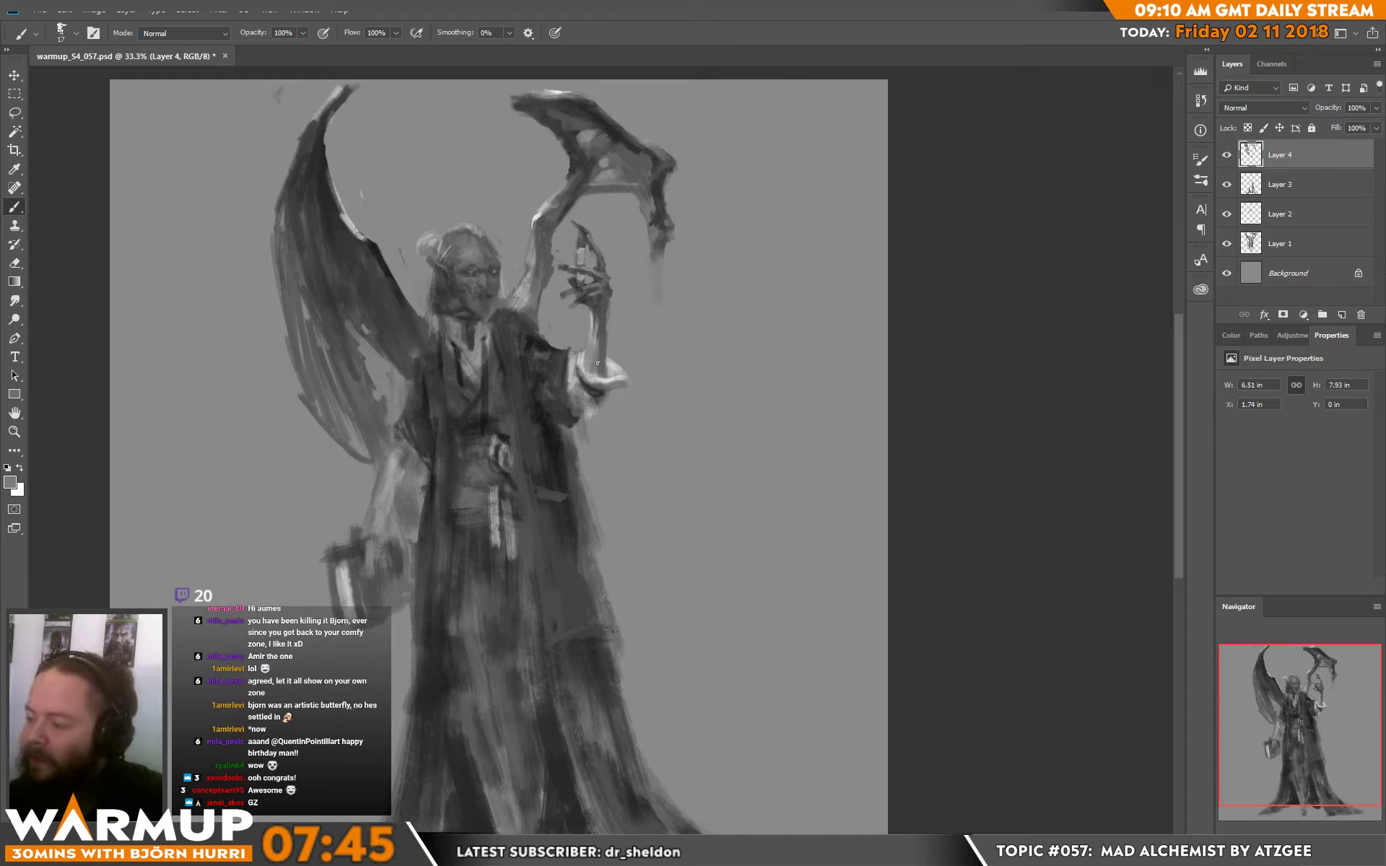
left_click(604, 362, "alt")
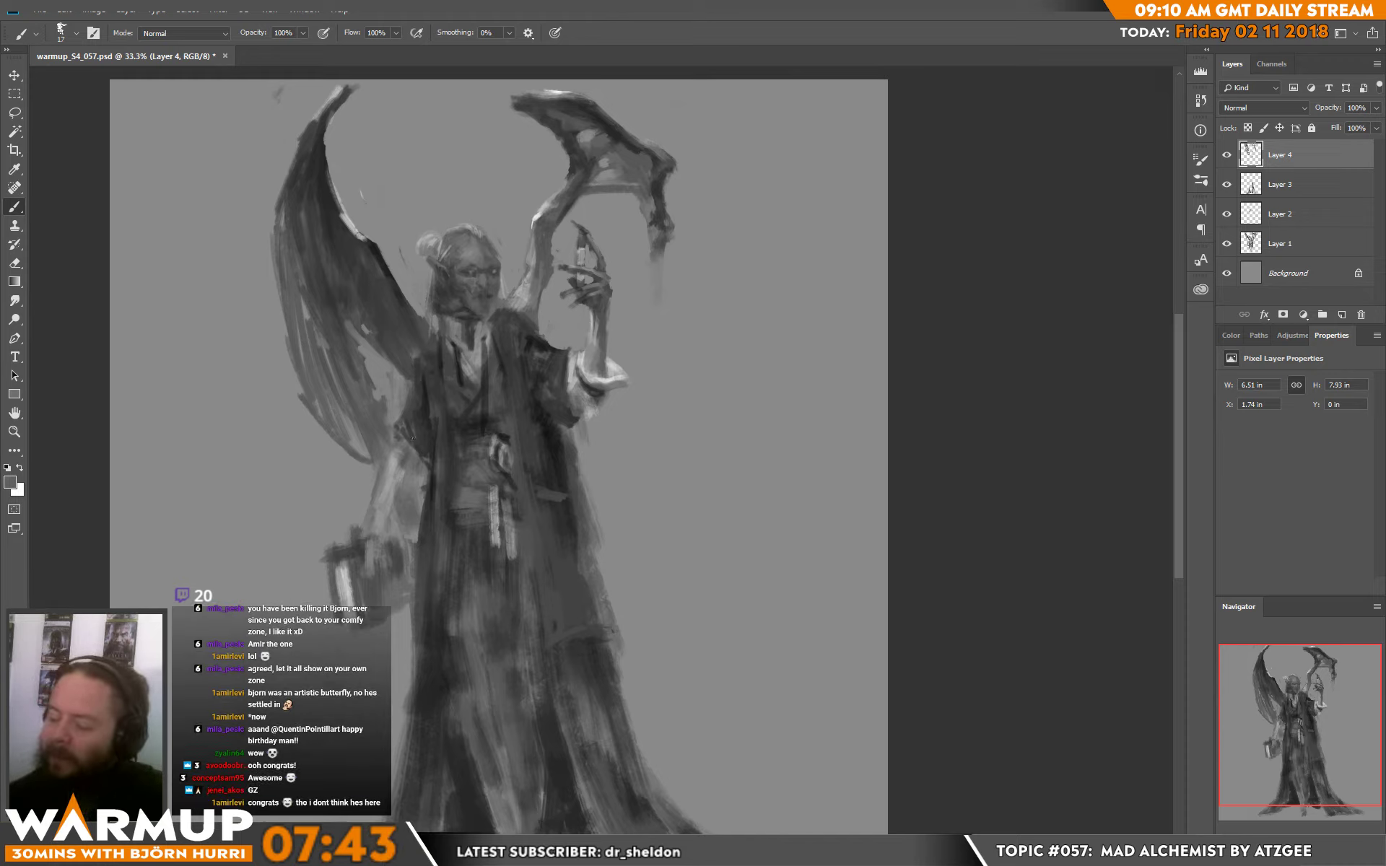
- Paint a white rolled cuff around the lowered arm's elbow and shade its folds with a sampled dark grey
key("d")
key("x")
mouse_move(393, 447)
left_mouse_down()
mouse_move(415, 467)
mouse_move(393, 448)
mouse_move(377, 461)
mouse_move(403, 467)
left_mouse_up()
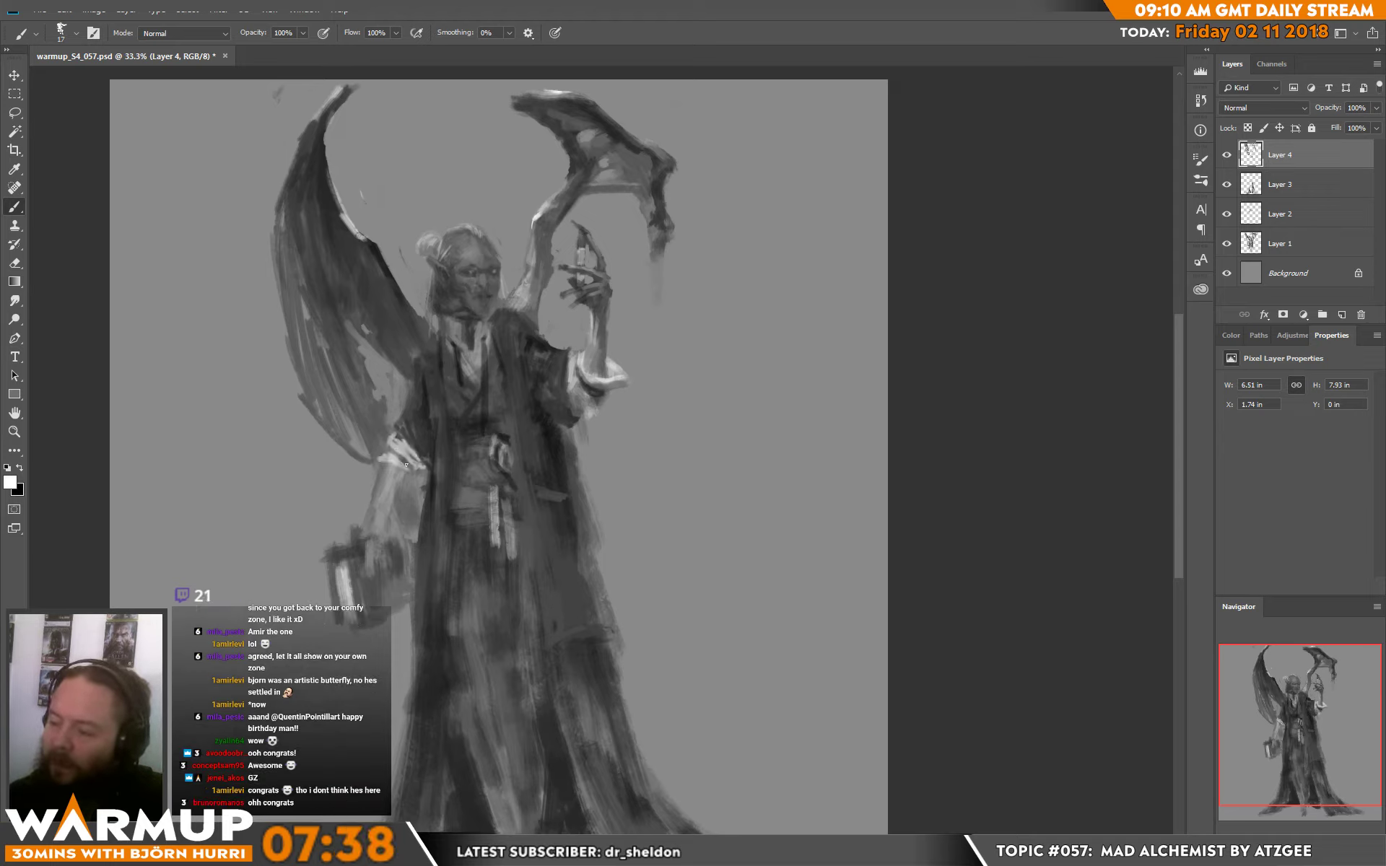
key("alt")
left_click(422, 452, "alt")
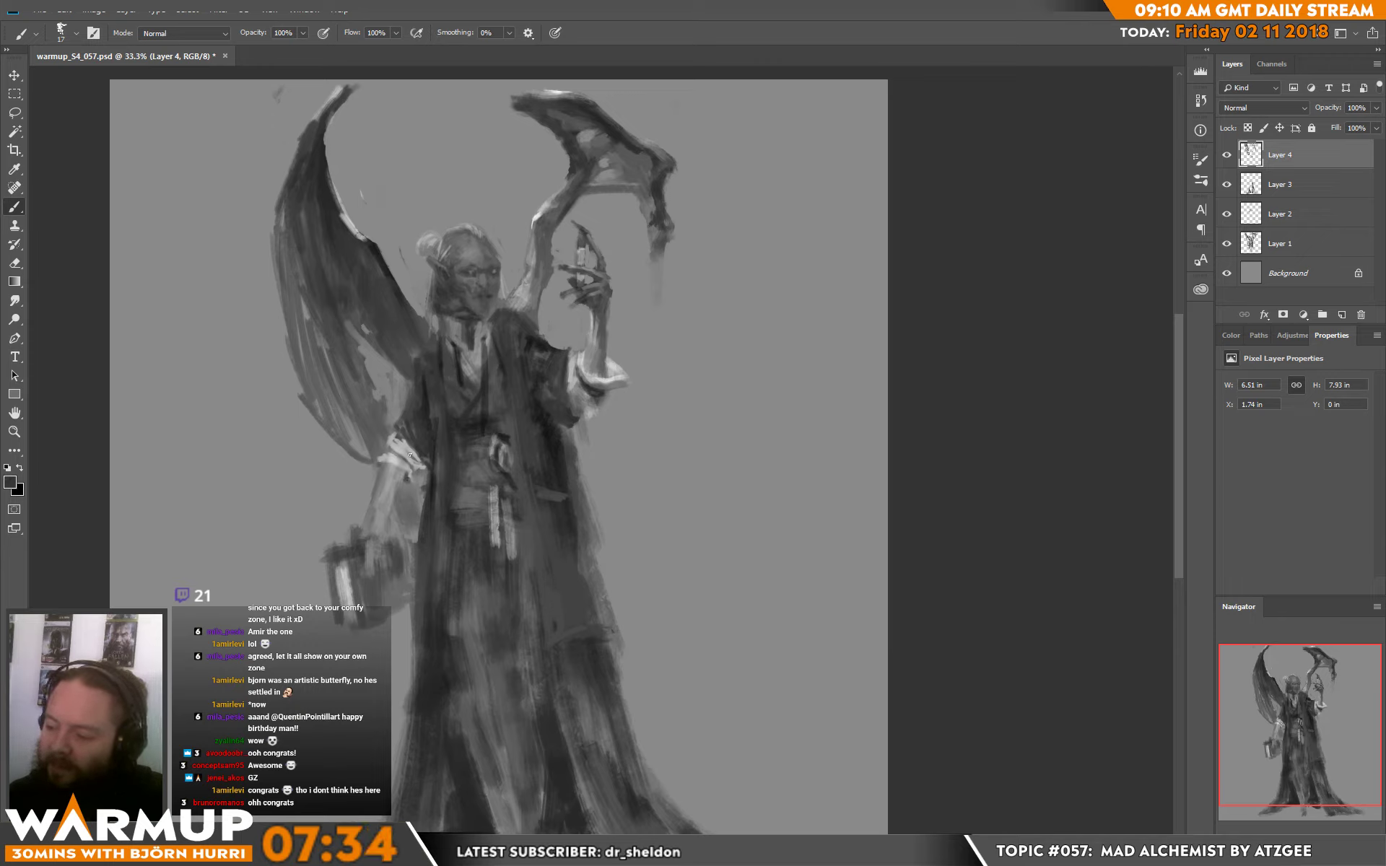
left_click_drag(400, 453, 420, 464)
- Refine the sleeve edge and folds above the lowered arm's white cuff with sampled light and dark greys
left_click(423, 457, "alt")
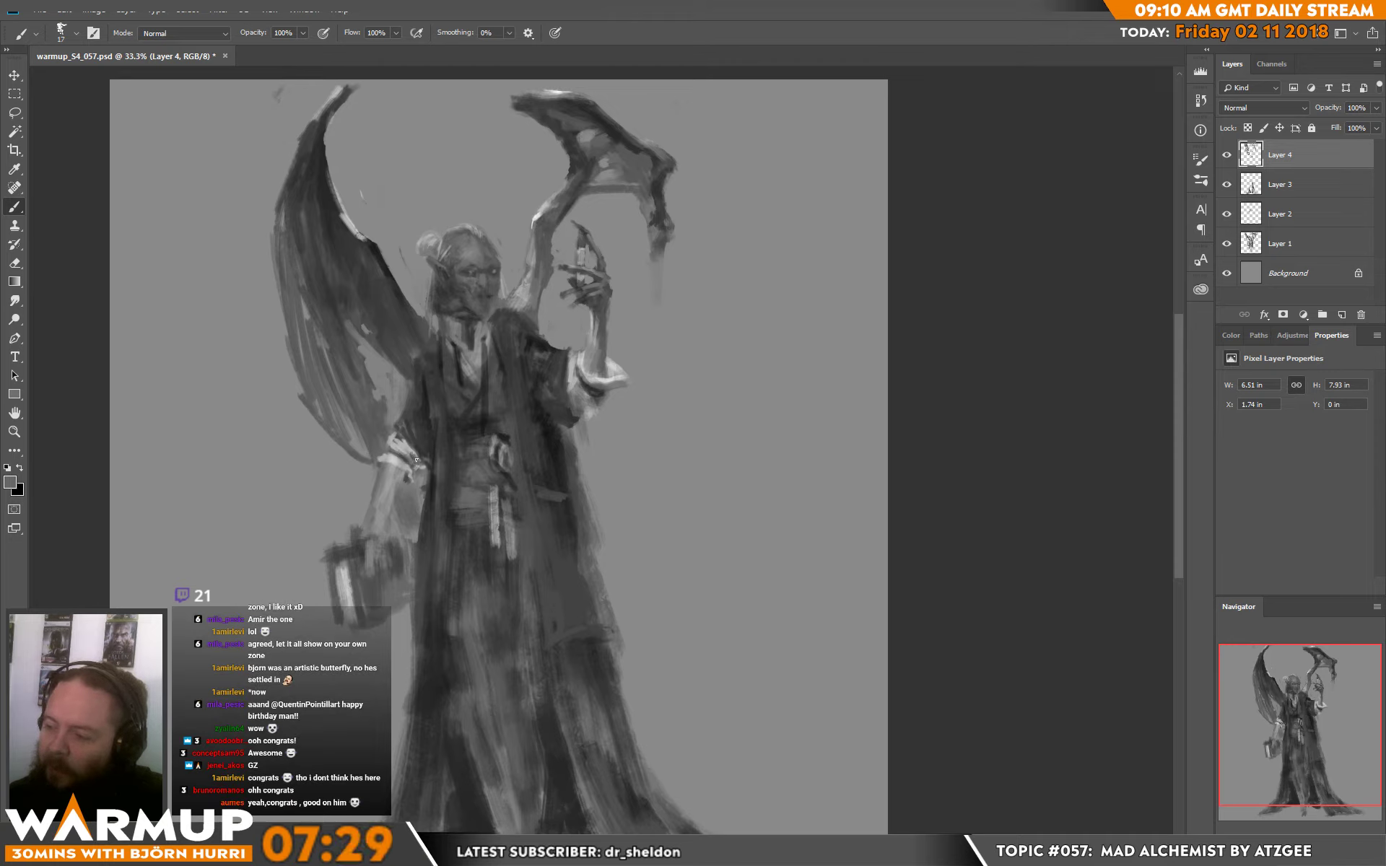
left_click(418, 450, "alt")
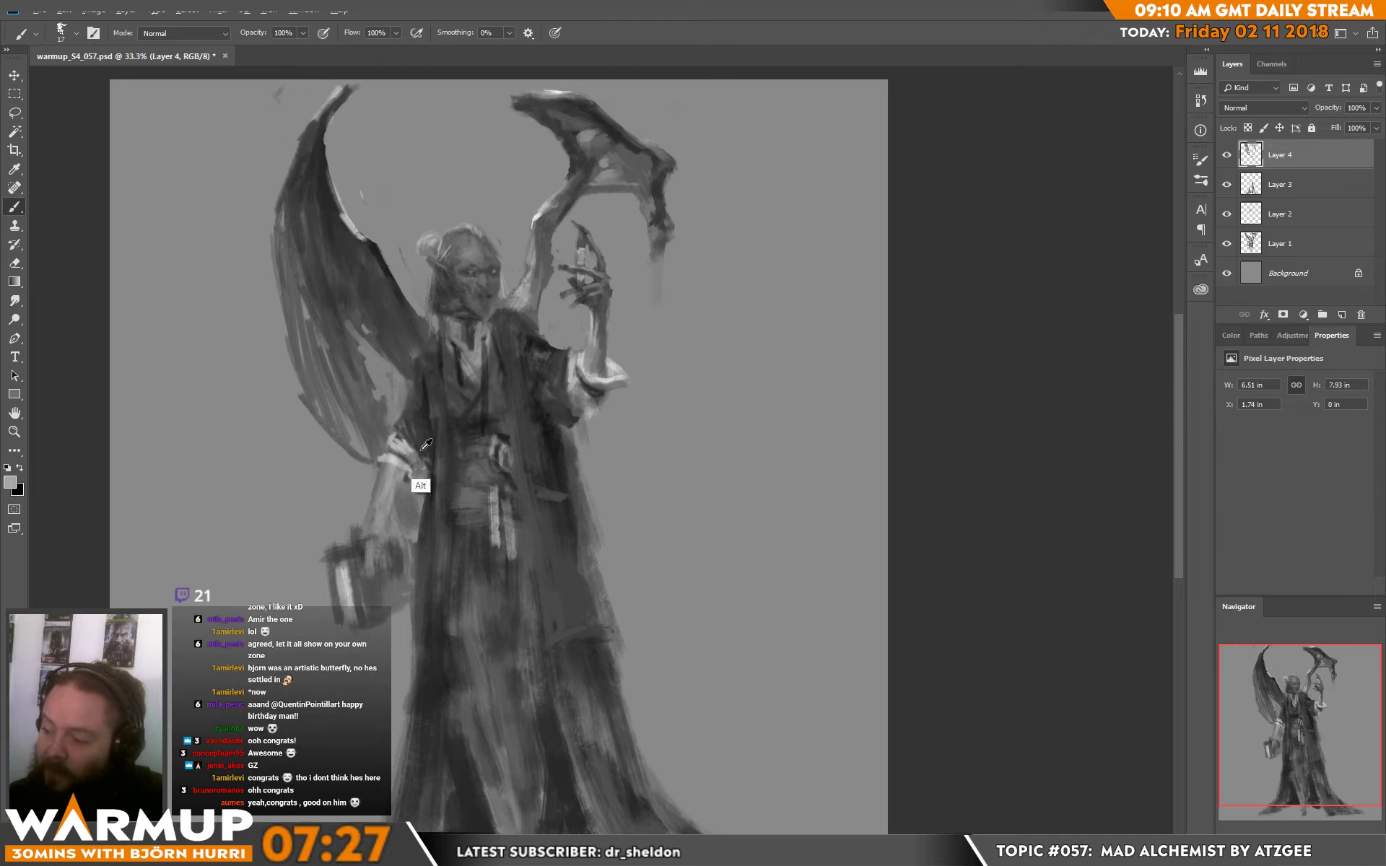
left_click(422, 451, "alt")
left_click(405, 427, "alt")
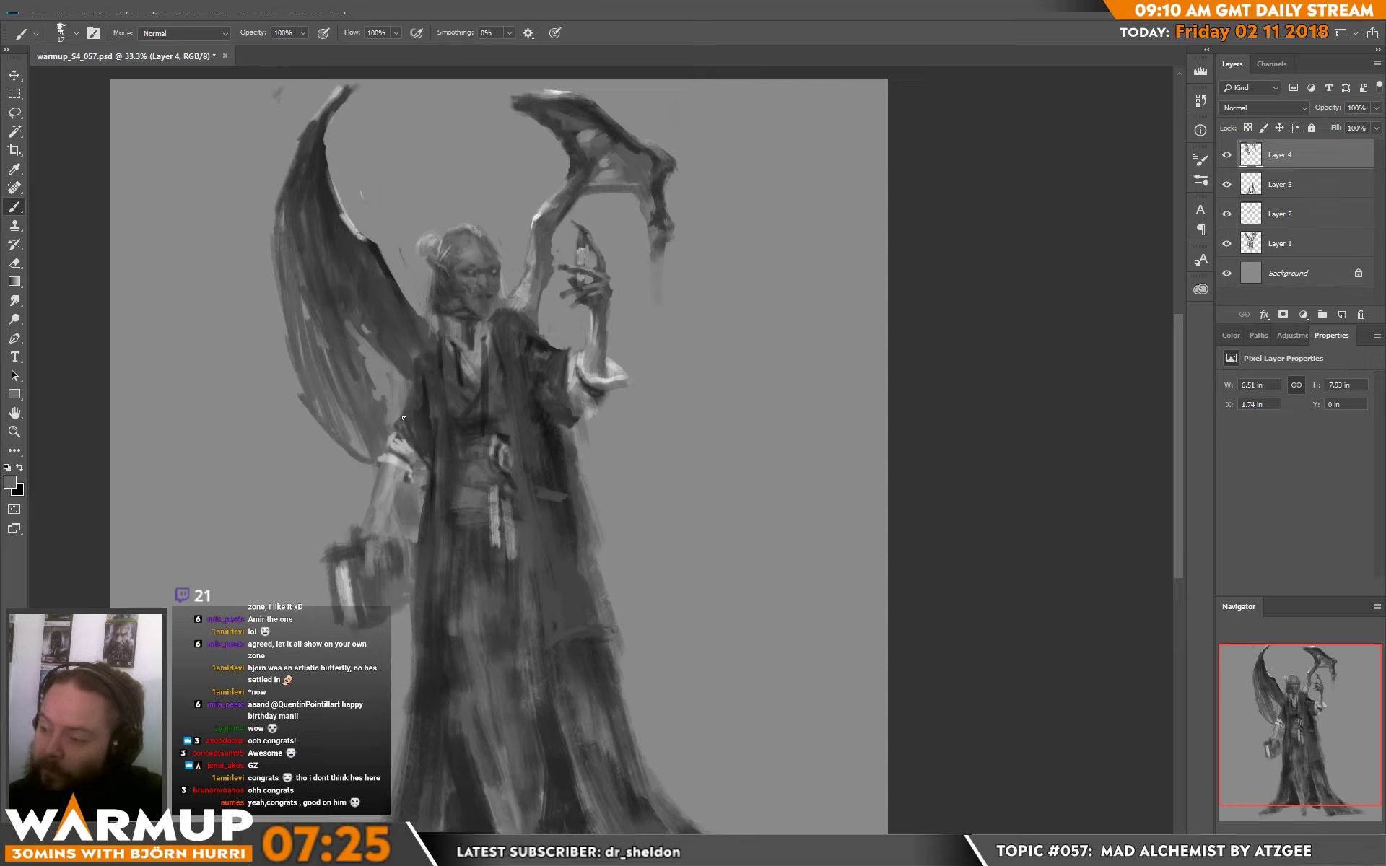
left_click(420, 416, "alt")
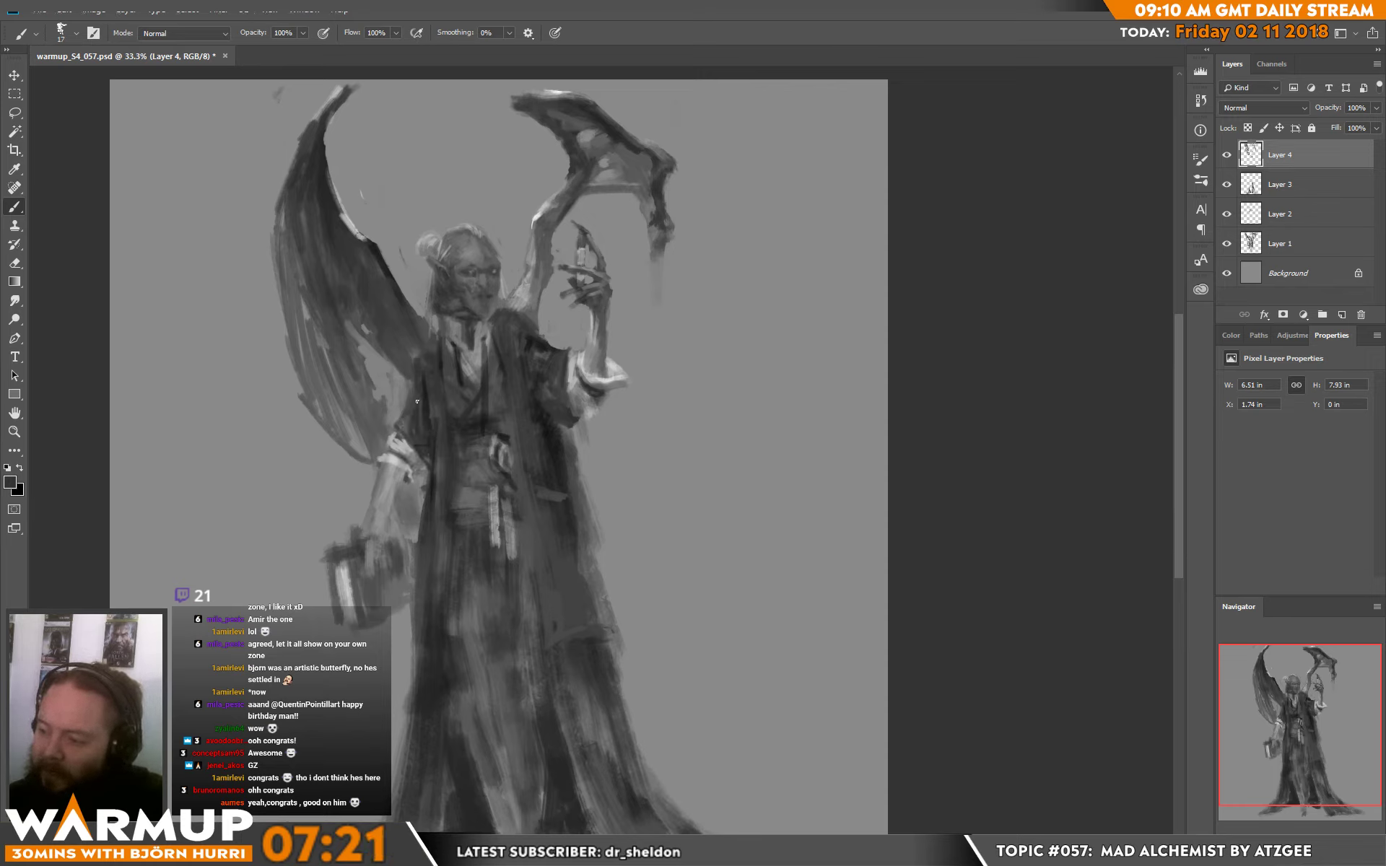
left_click(415, 404, "alt")
left_click(414, 390, "alt")
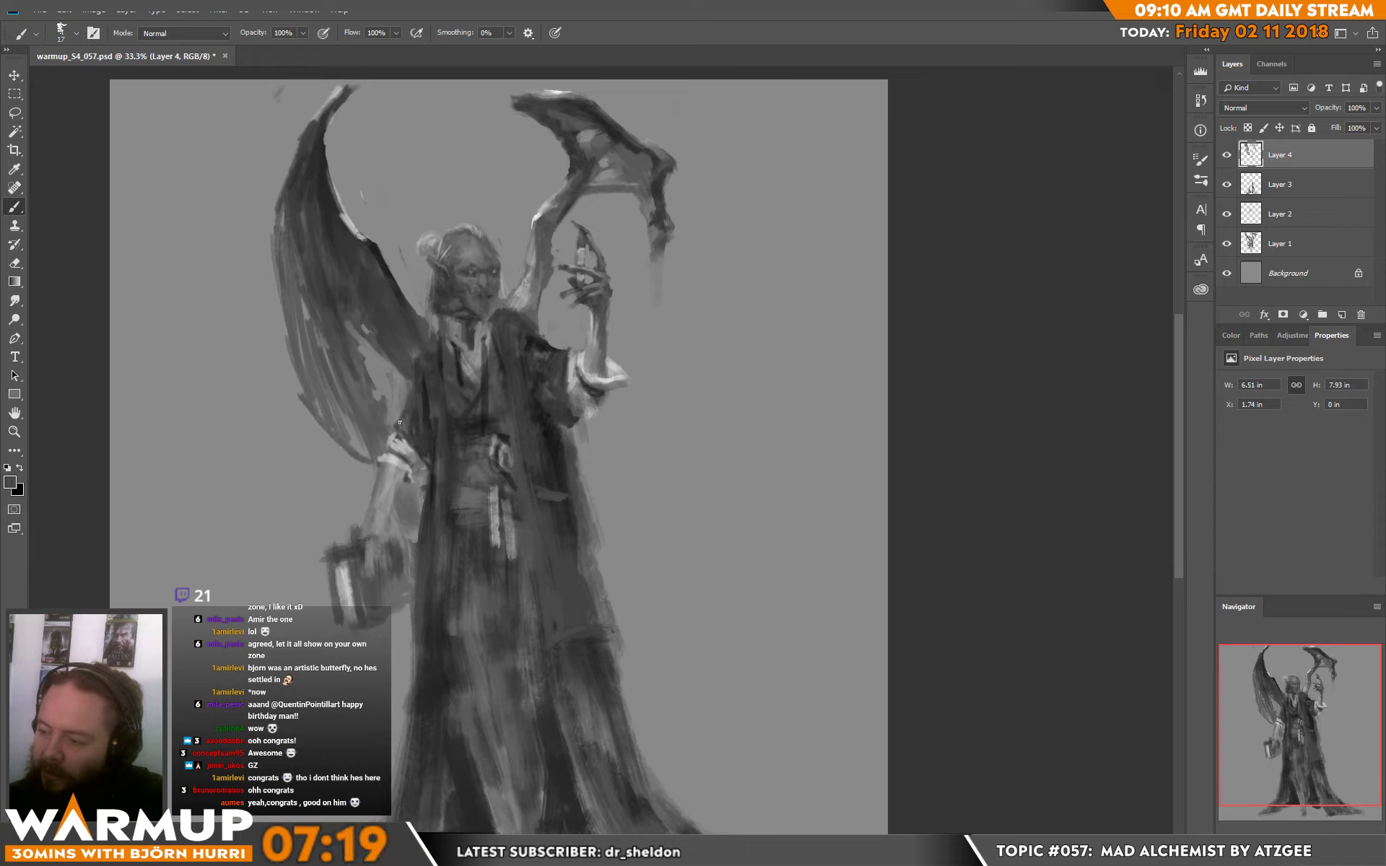
left_click(426, 446, "alt")
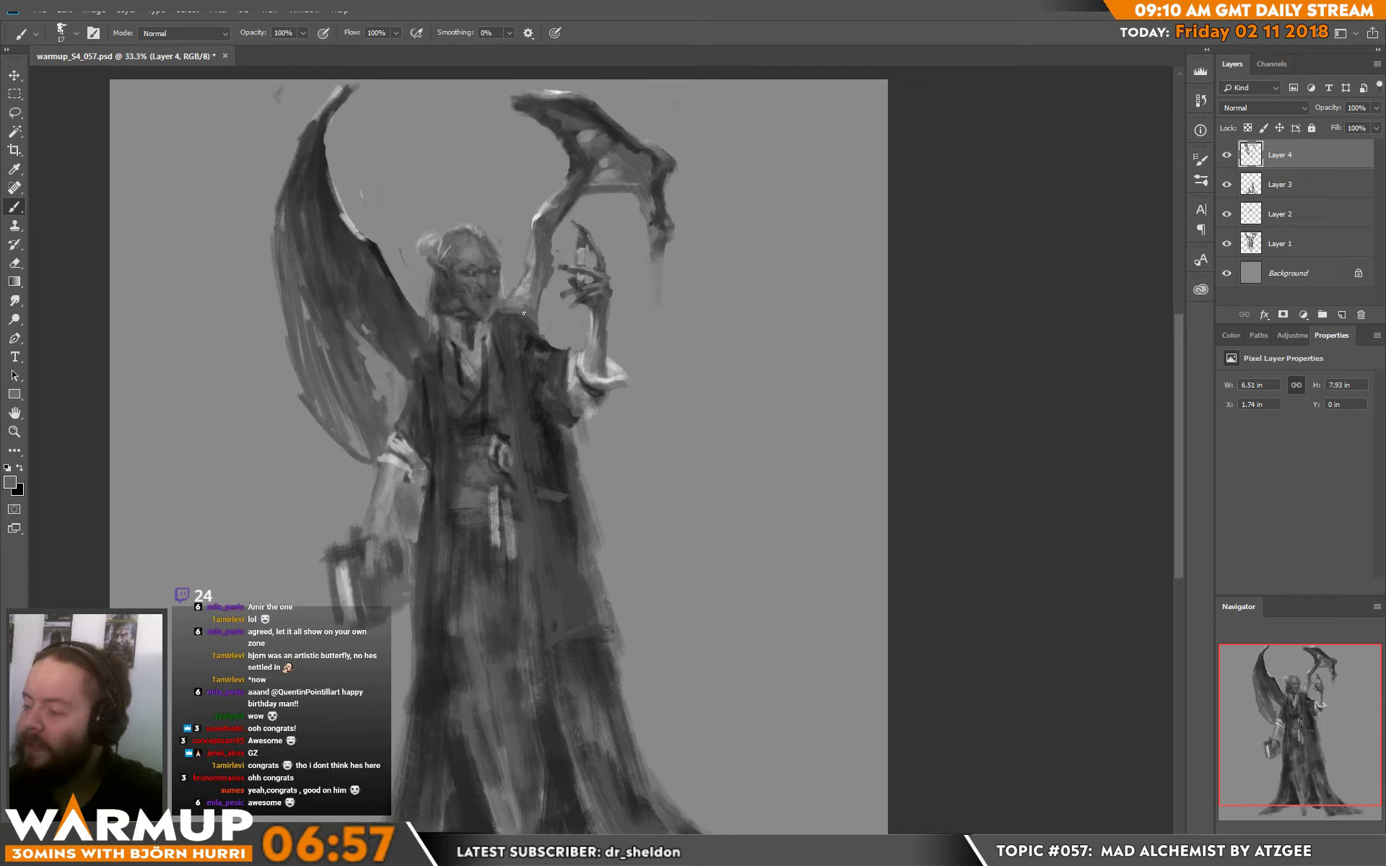
- Define the robe's shoulders on both sides of the neck with a sampled near-black grey
key("alt")
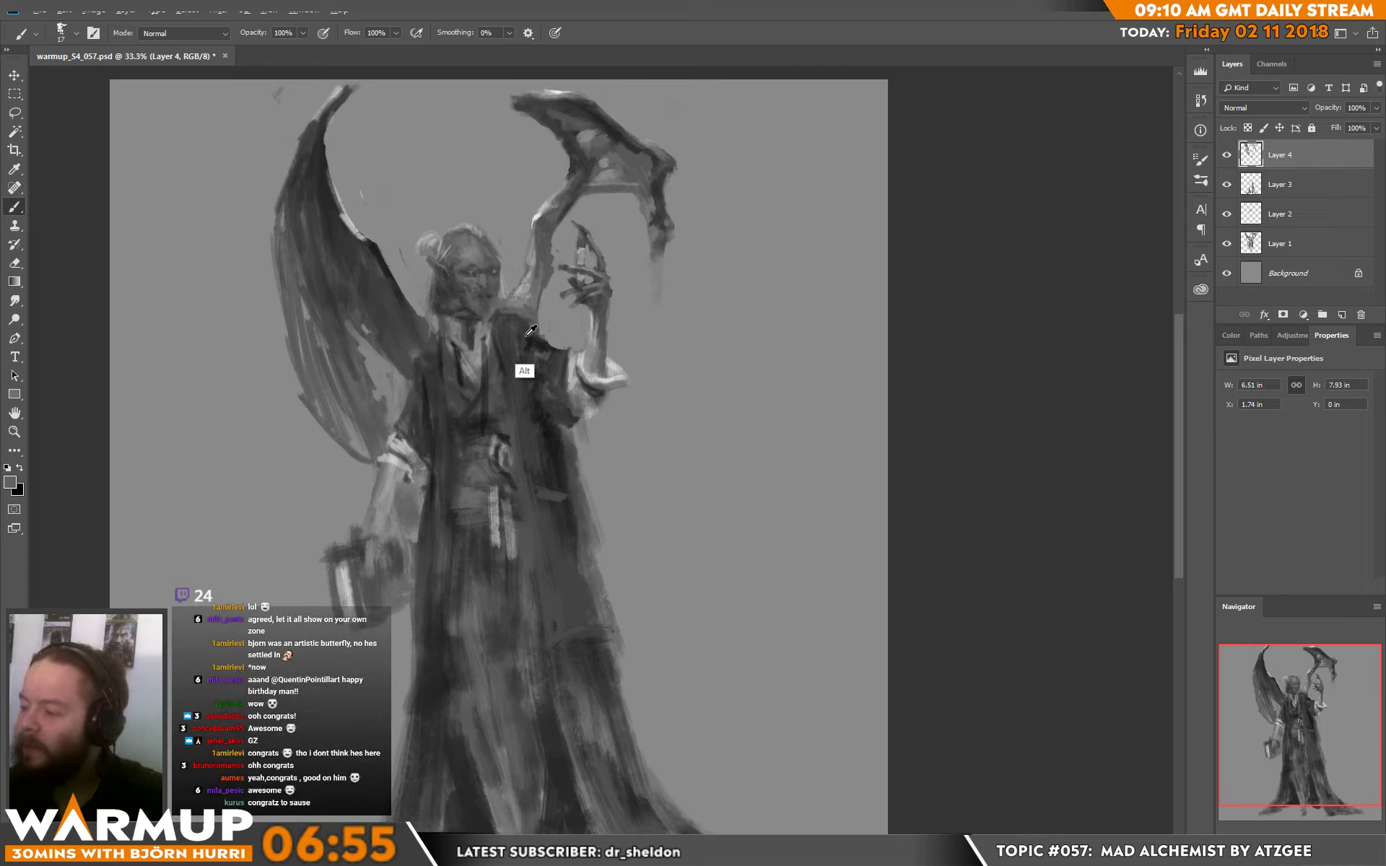
left_click(530, 330, "alt")
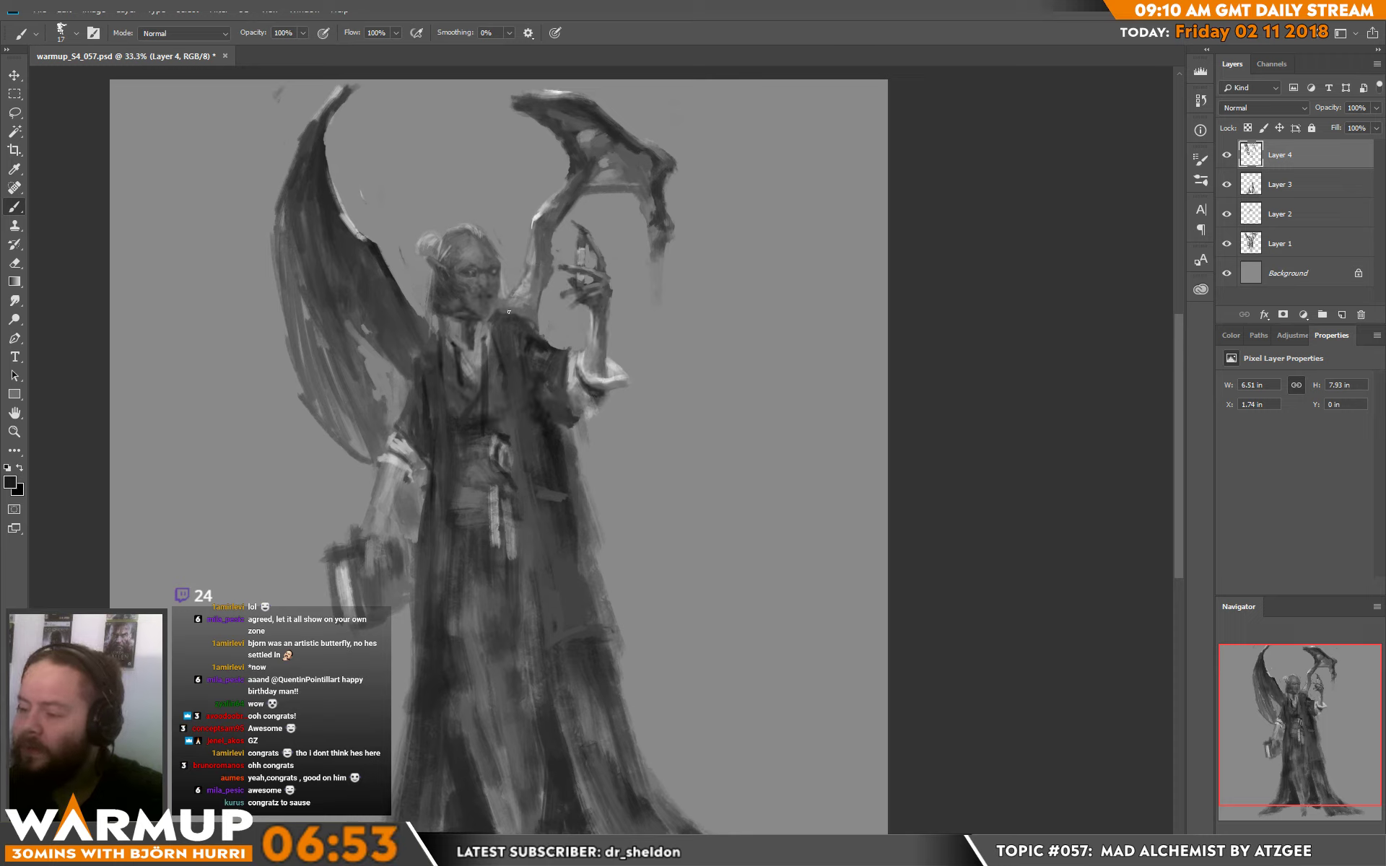
left_click_drag(436, 324, 416, 353)
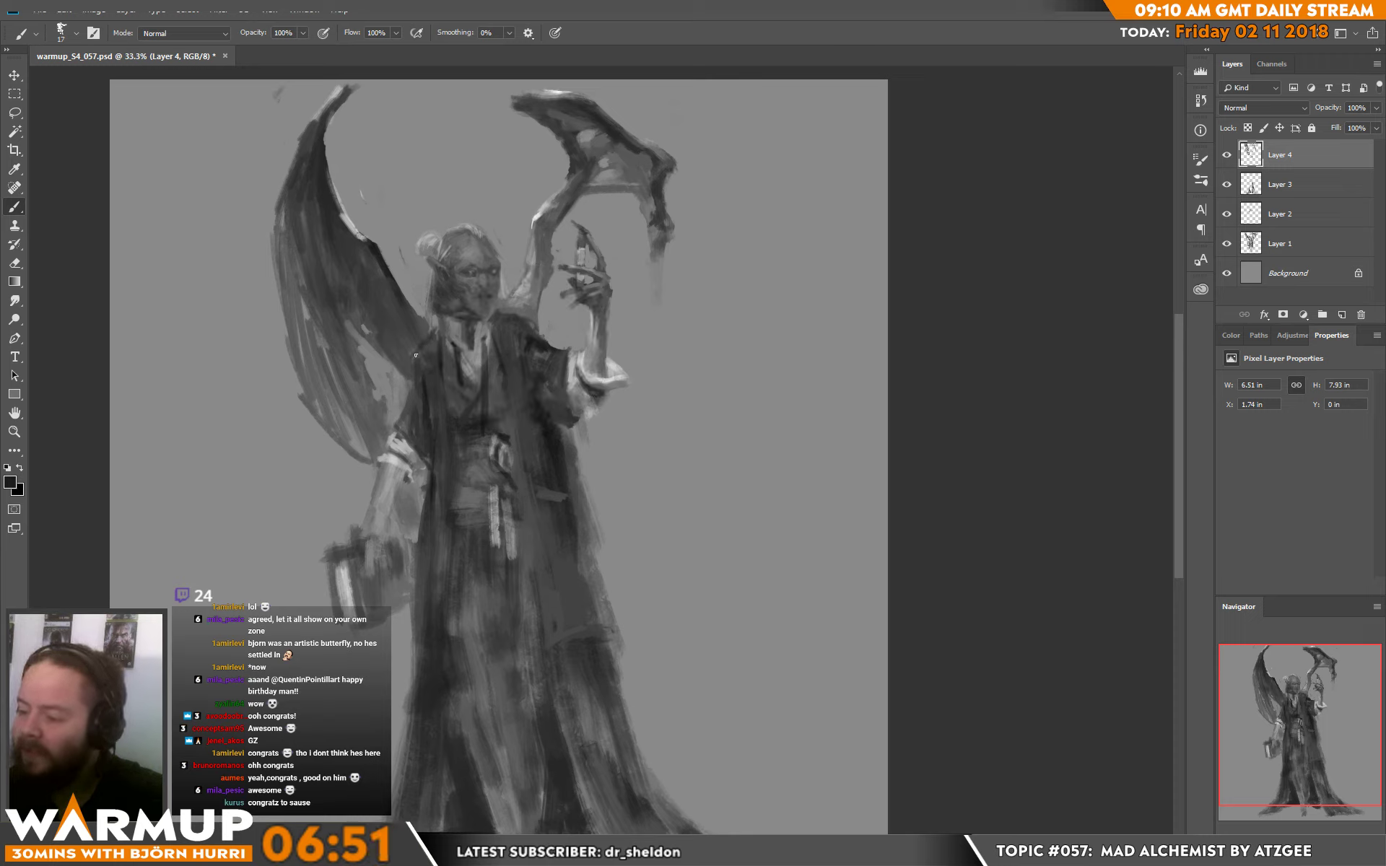
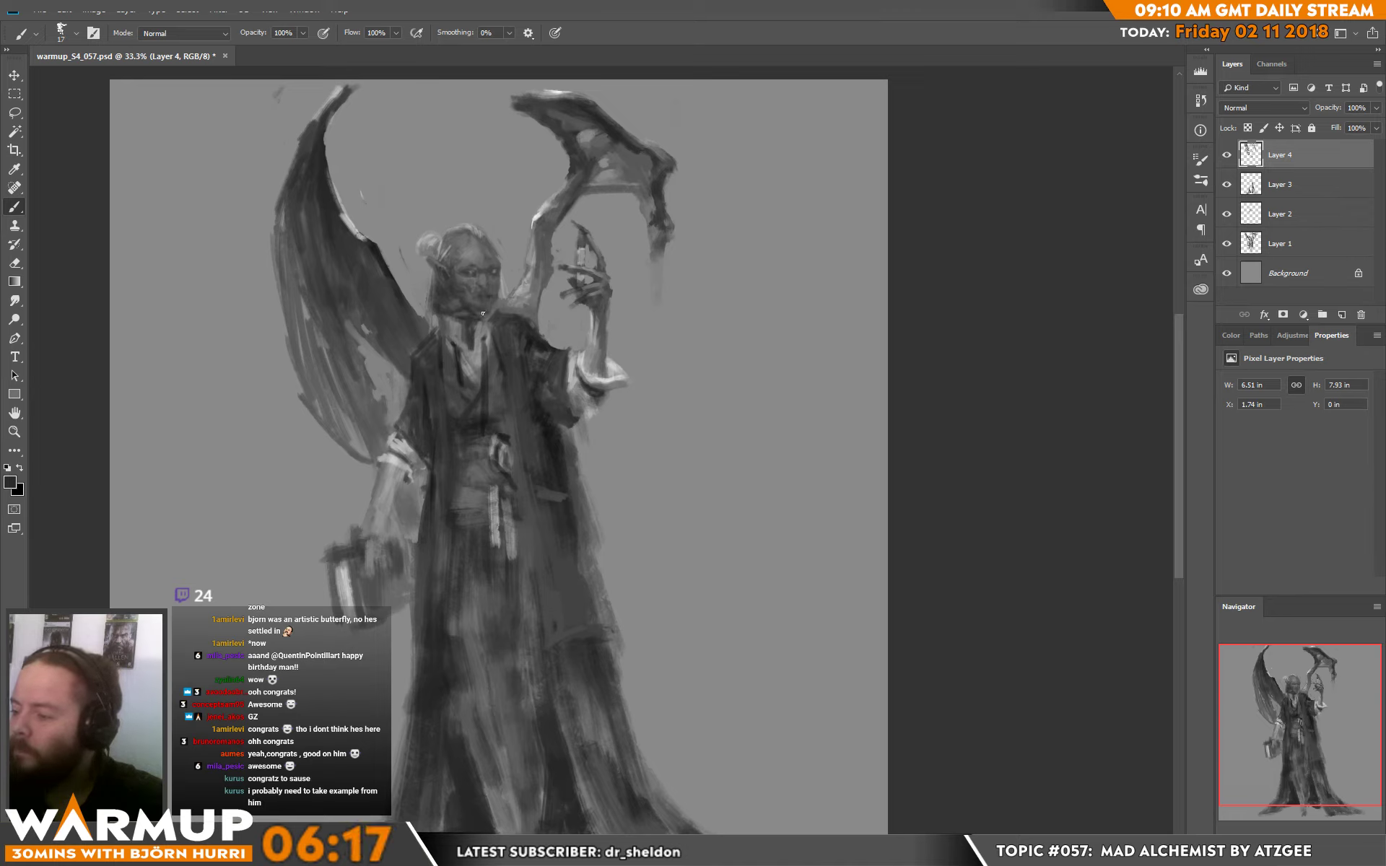
- Darken the jaw and neck with sampled grey and black, and paint out the hair bun behind the head with background grey
left_click(453, 306, "alt")
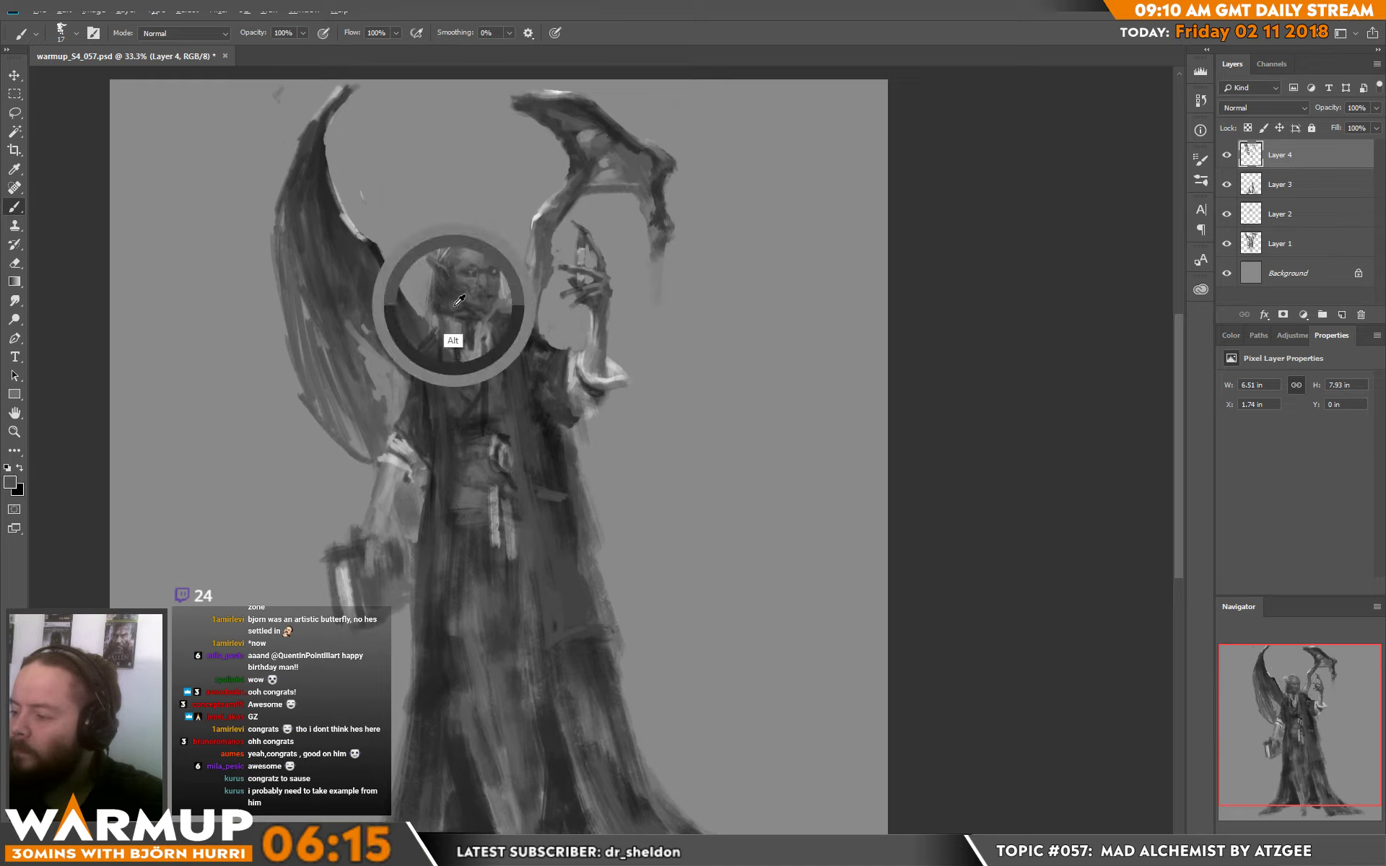
key("x")
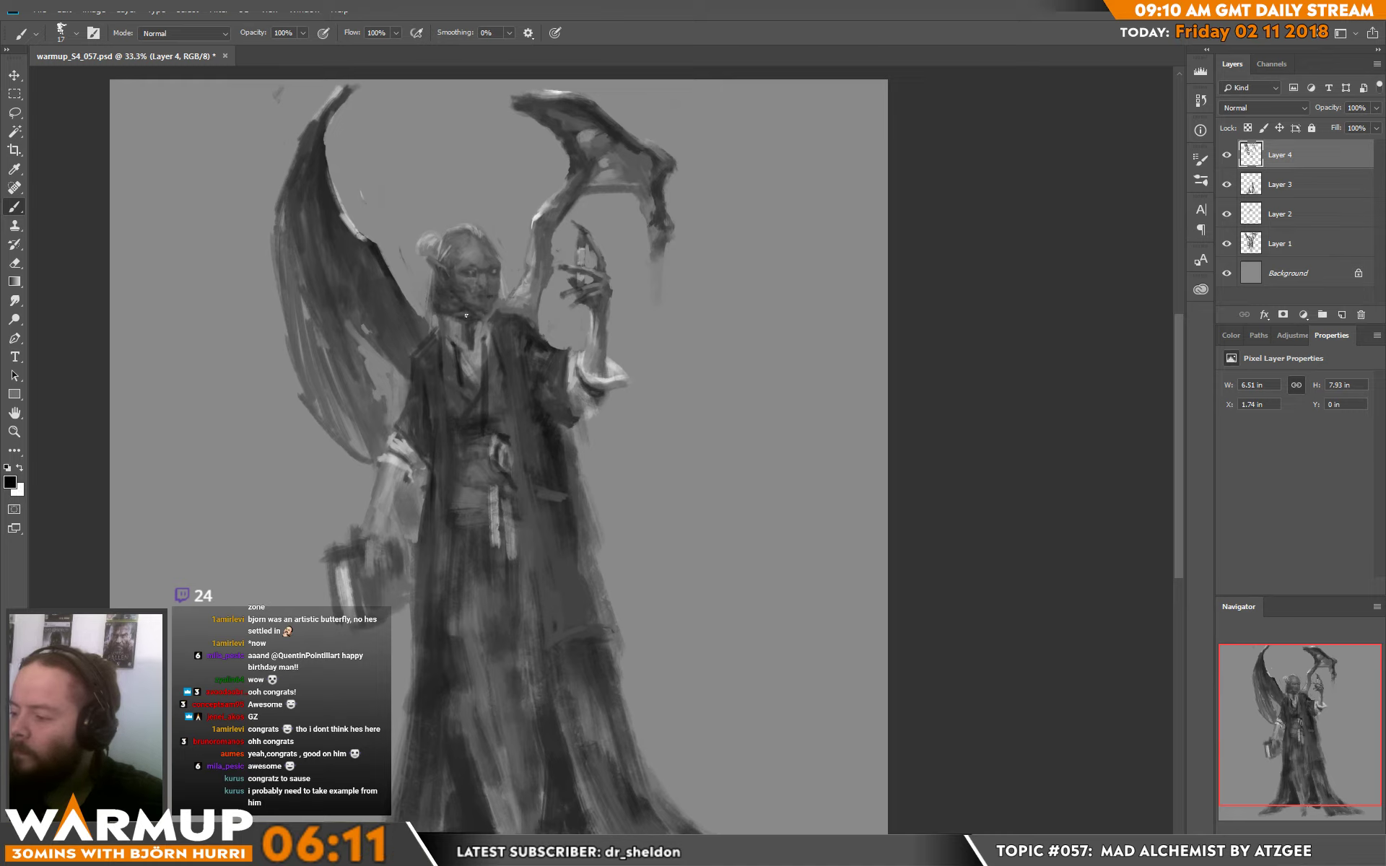
left_click_drag(752, 283, 750, 284)
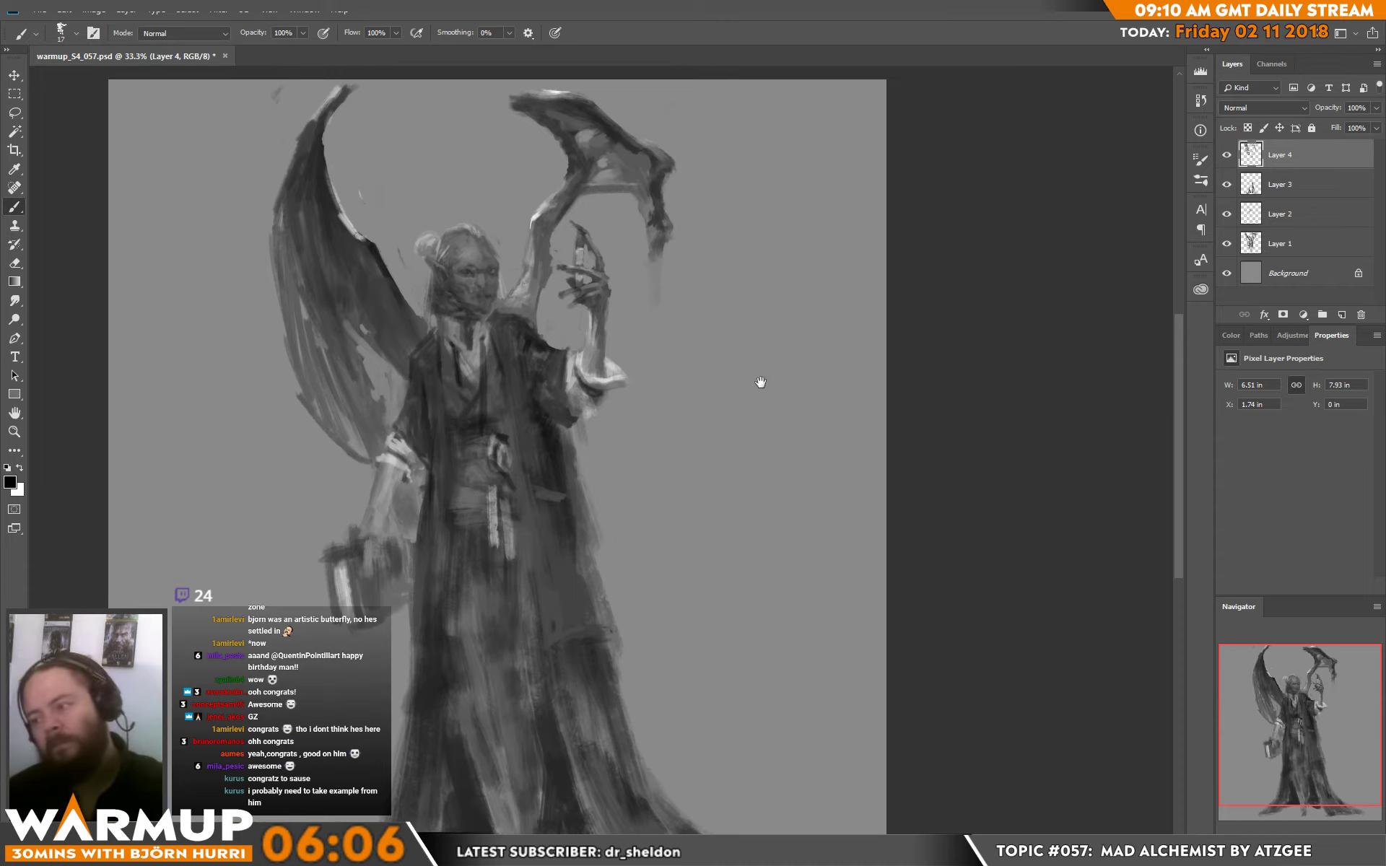
left_click(426, 266, "alt")
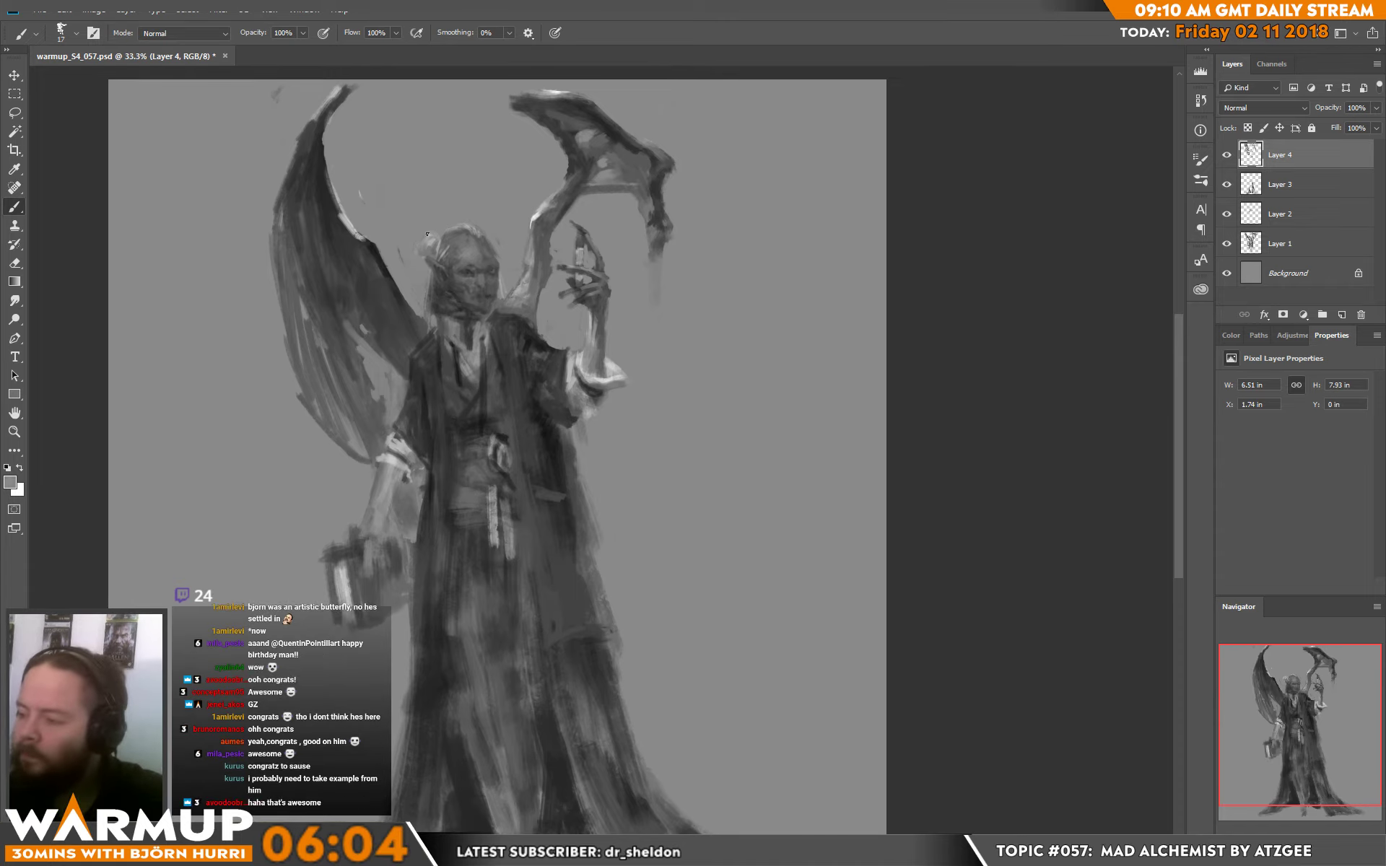
left_click_drag(420, 244, 437, 237)
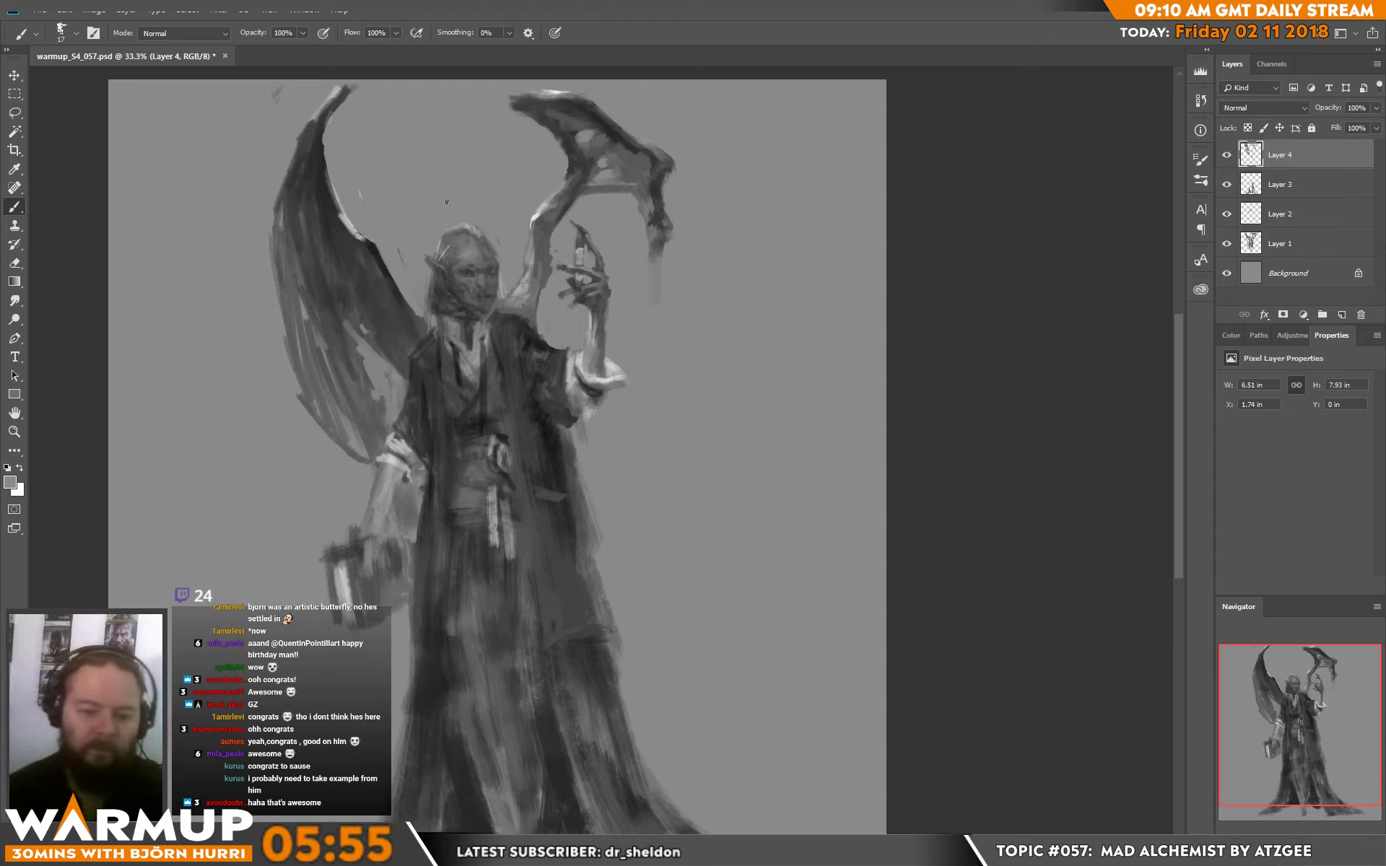
- Add a new layer and paint fine white hair strands above the ear and over the crown with a 10 px brush
key("ctrl+shift+alt+n")
key("ctrl+plus")
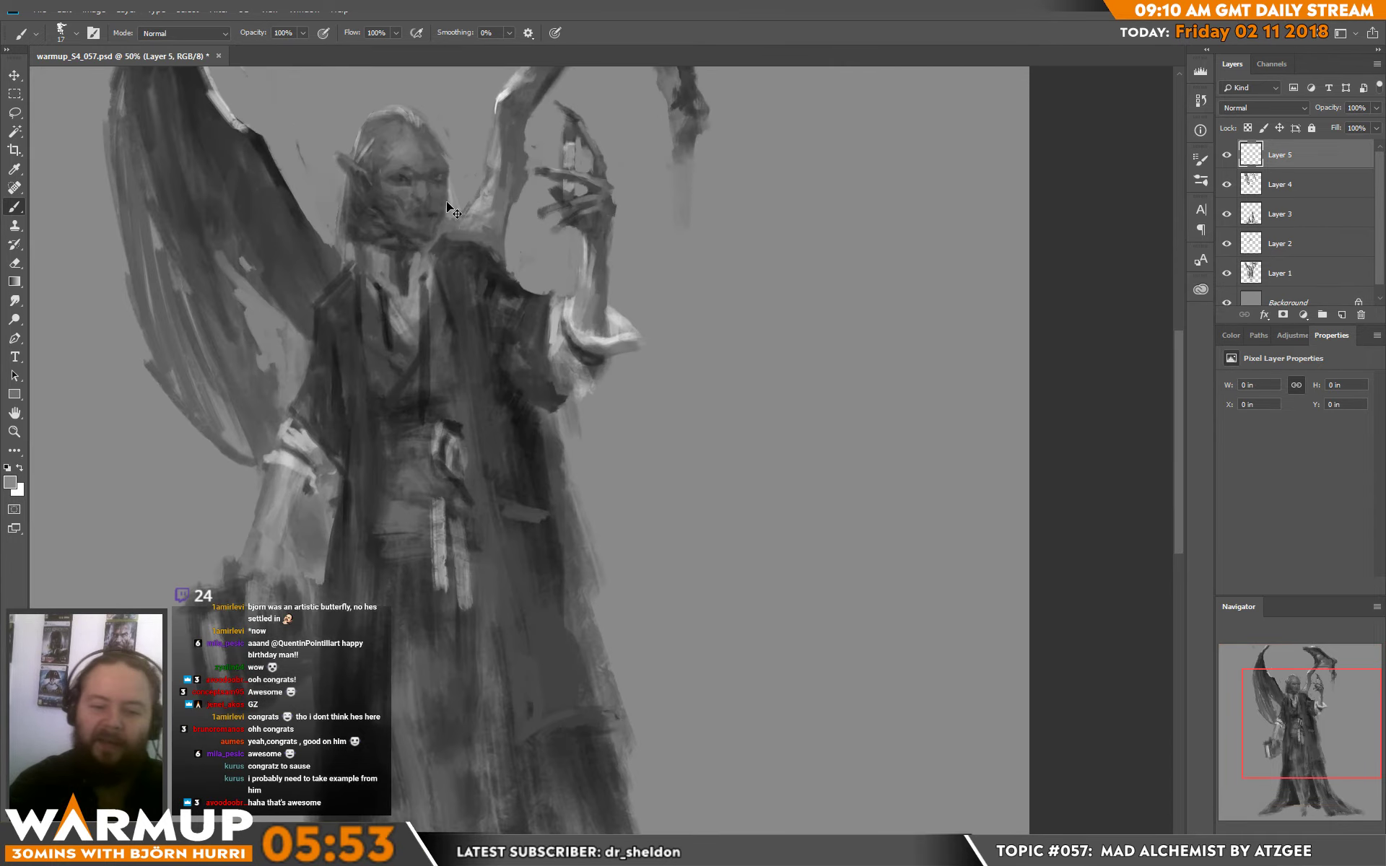
left_click_drag(643, 289, 715, 308)
key("d")
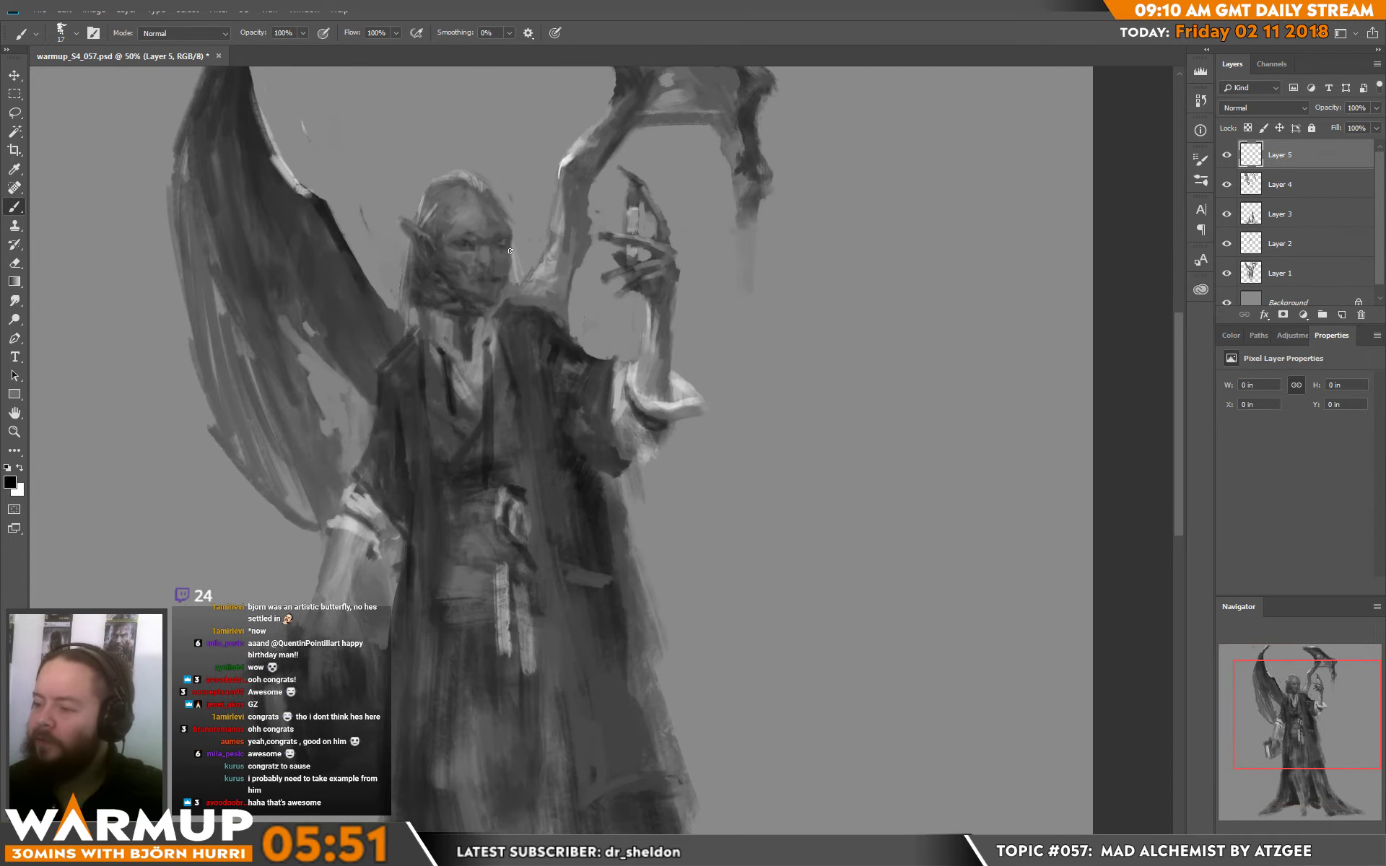
right_click(535, 233)
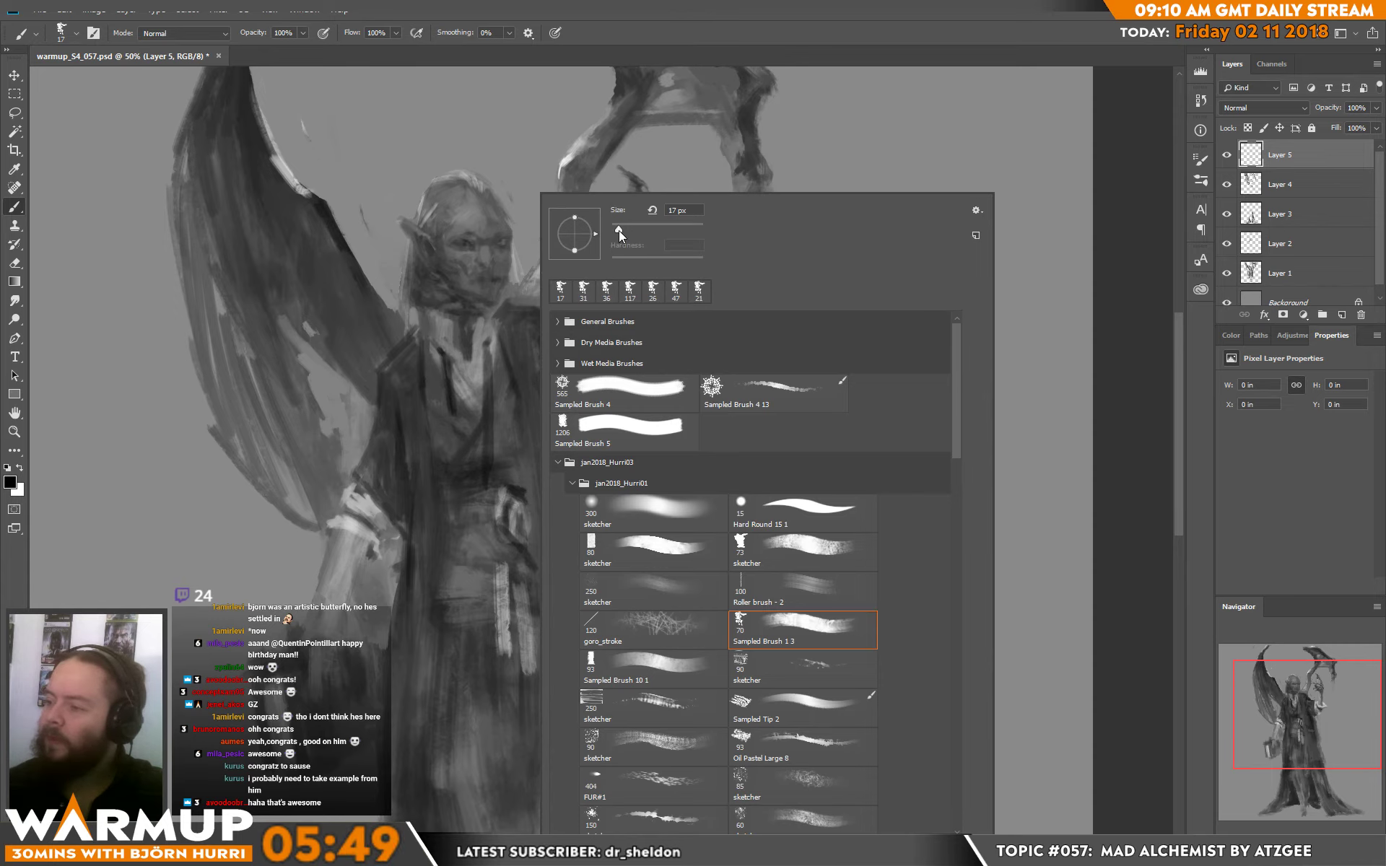
type("10")
key("Return")
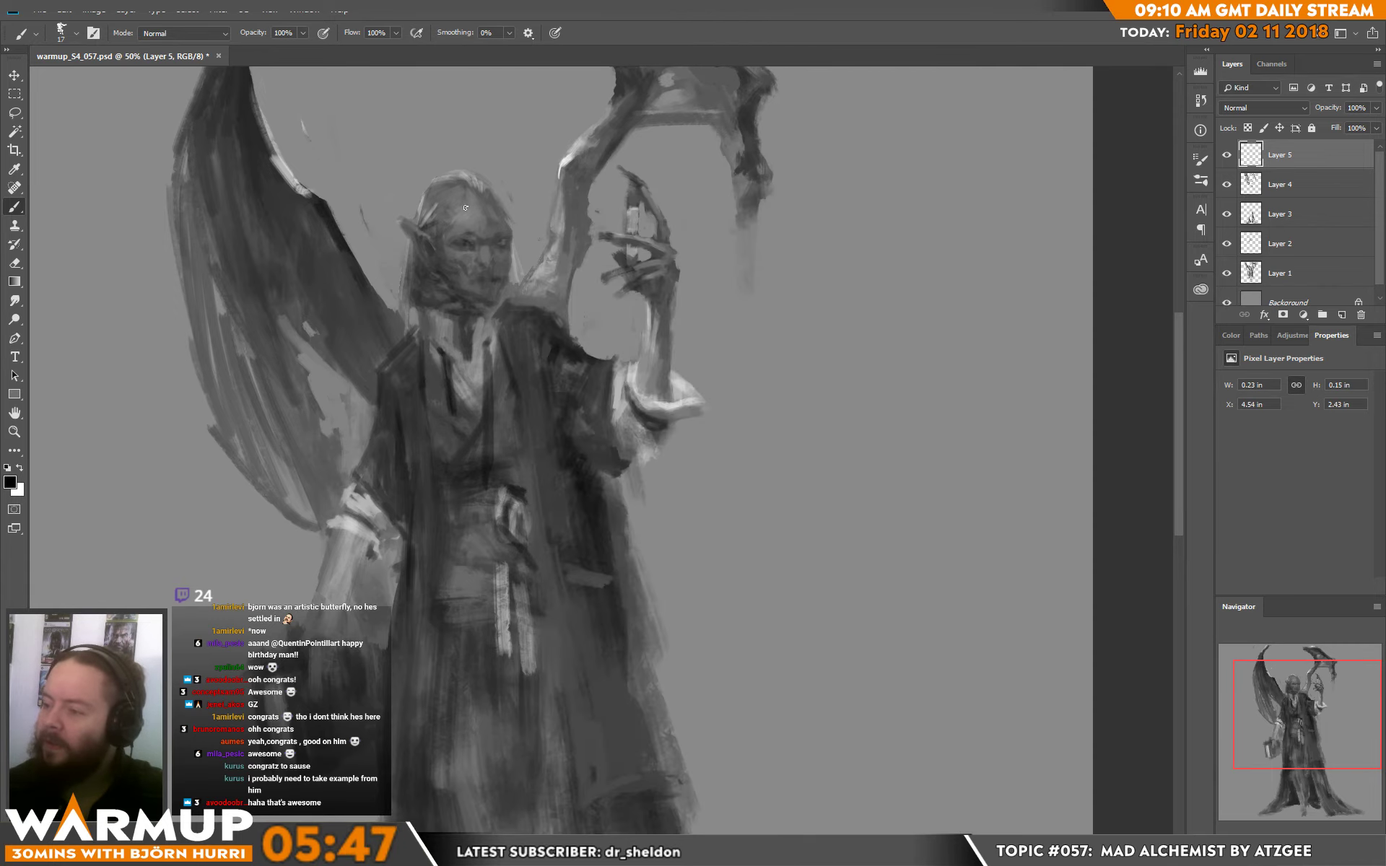
right_click(465, 222)
key("Escape")
key("x")
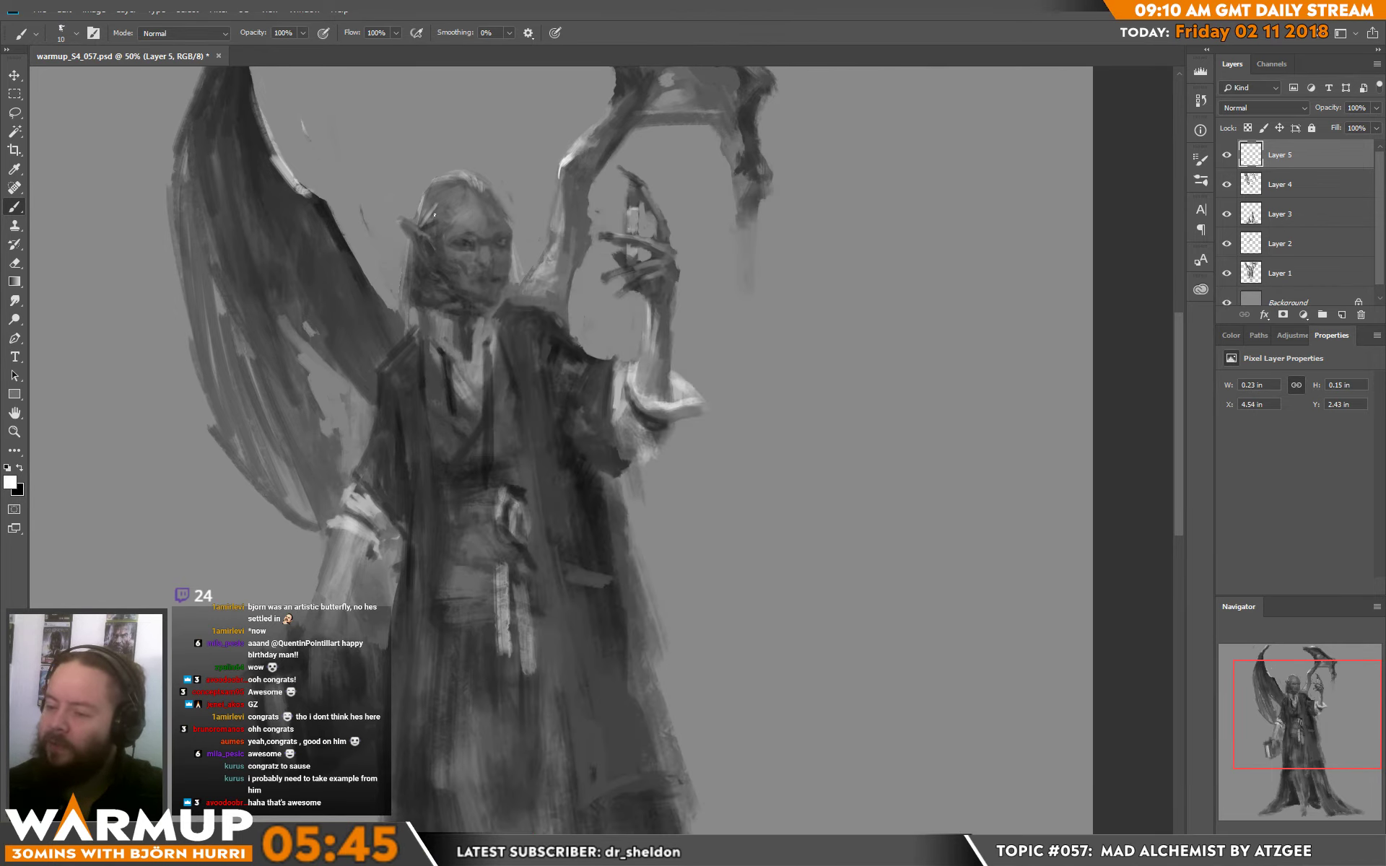
mouse_move(422, 227)
left_mouse_down()
mouse_move(423, 226)
mouse_move(436, 202)
mouse_move(428, 209)
mouse_move(557, 164)
mouse_move(439, 176)
mouse_move(455, 165)
mouse_move(415, 207)
mouse_move(470, 170)
mouse_move(451, 159)
mouse_move(410, 191)
mouse_move(452, 168)
left_mouse_up()
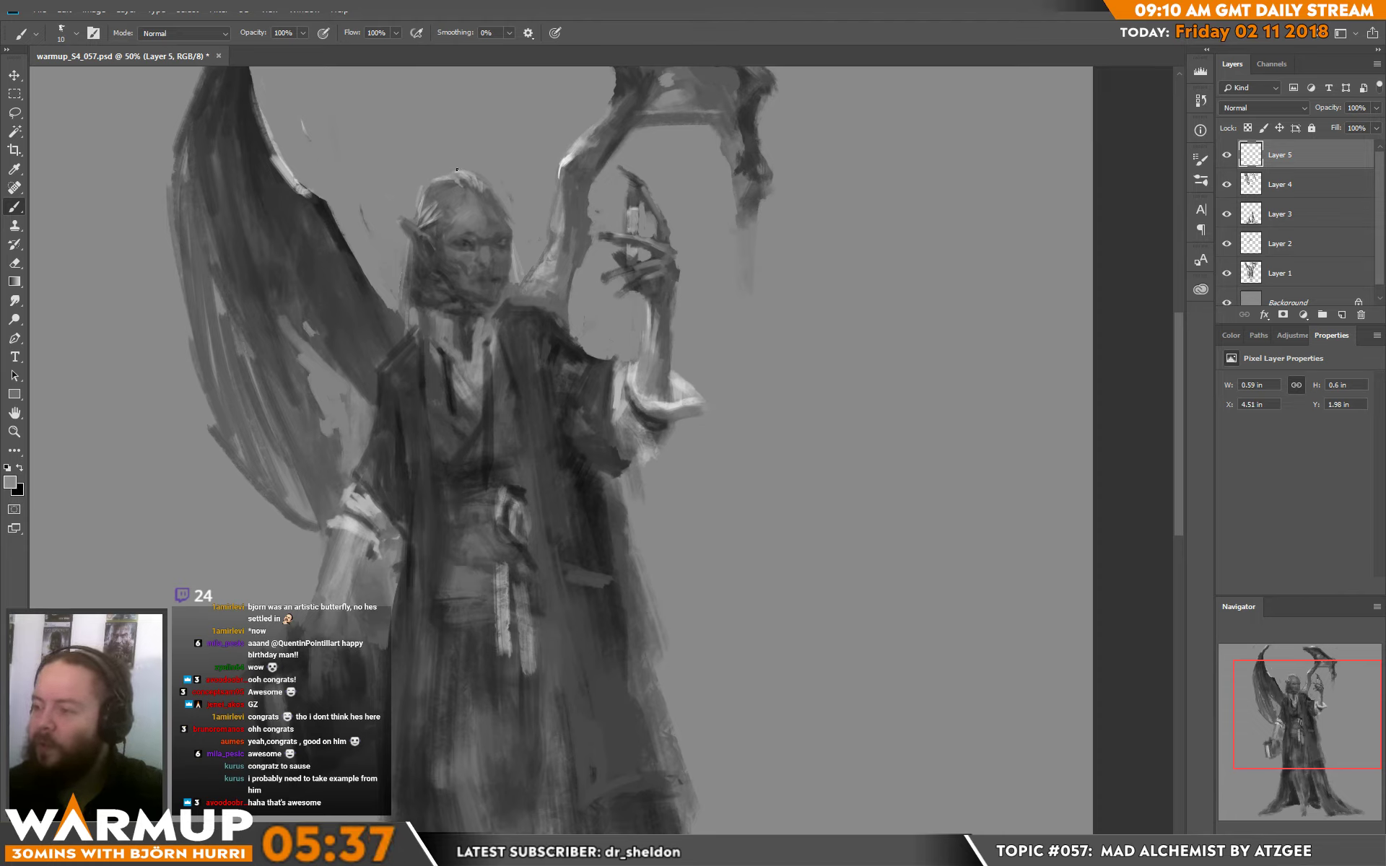
- Refine the hair over the crown with sampled greys and white, and paint thin white strands falling behind the ear to the shoulder
key("x")
key("x")
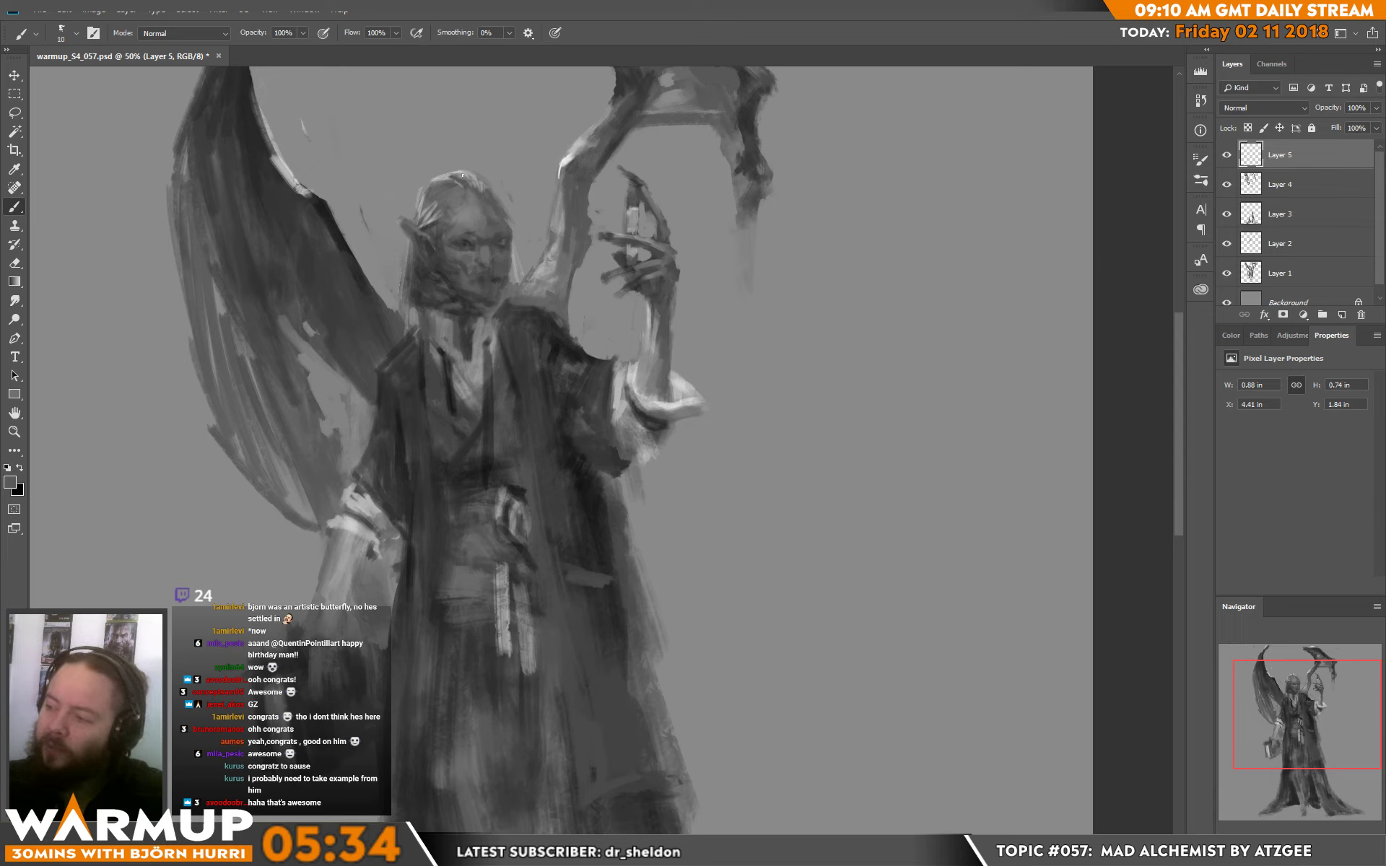
left_click(458, 171, "alt")
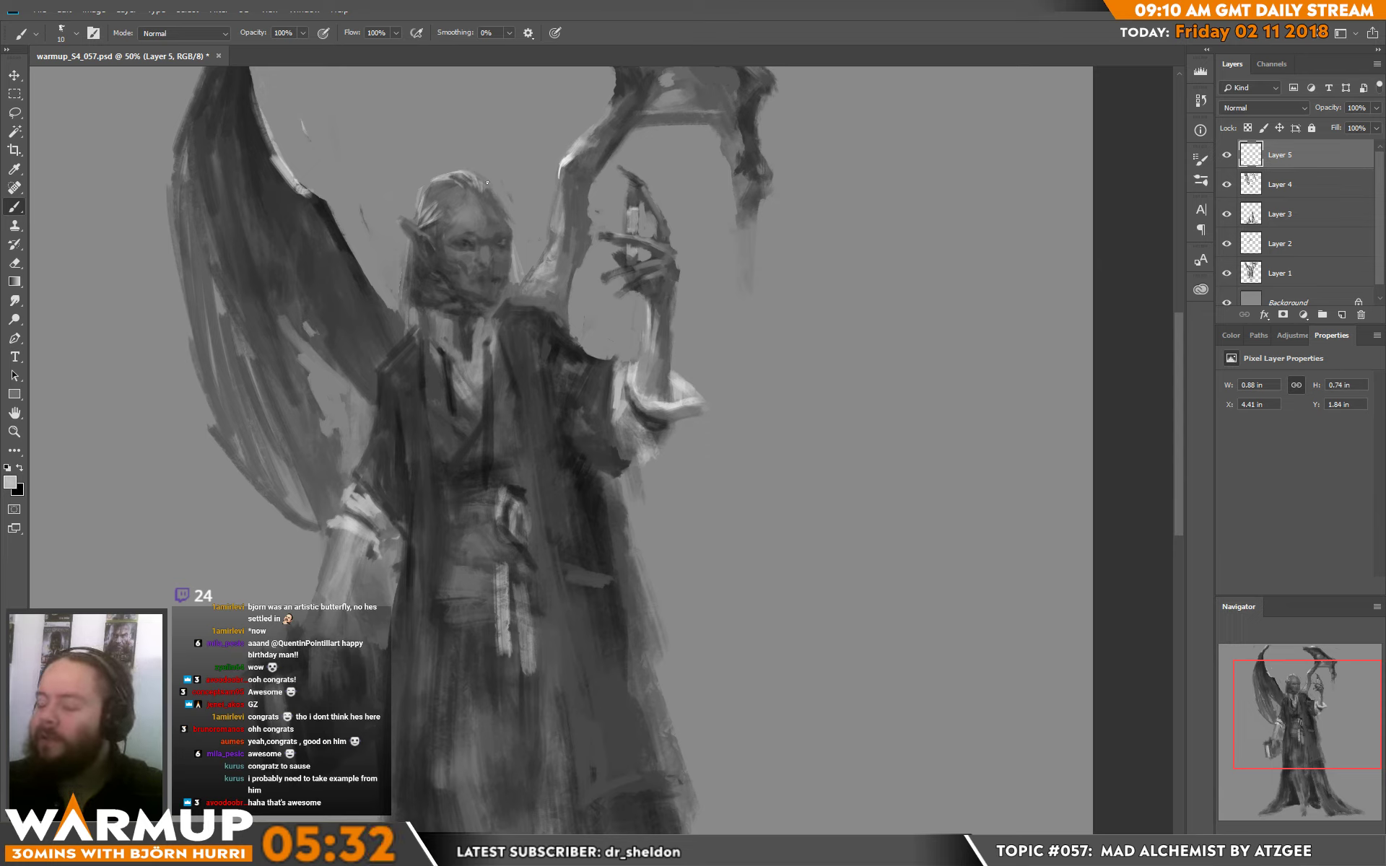
left_click(468, 202, "alt")
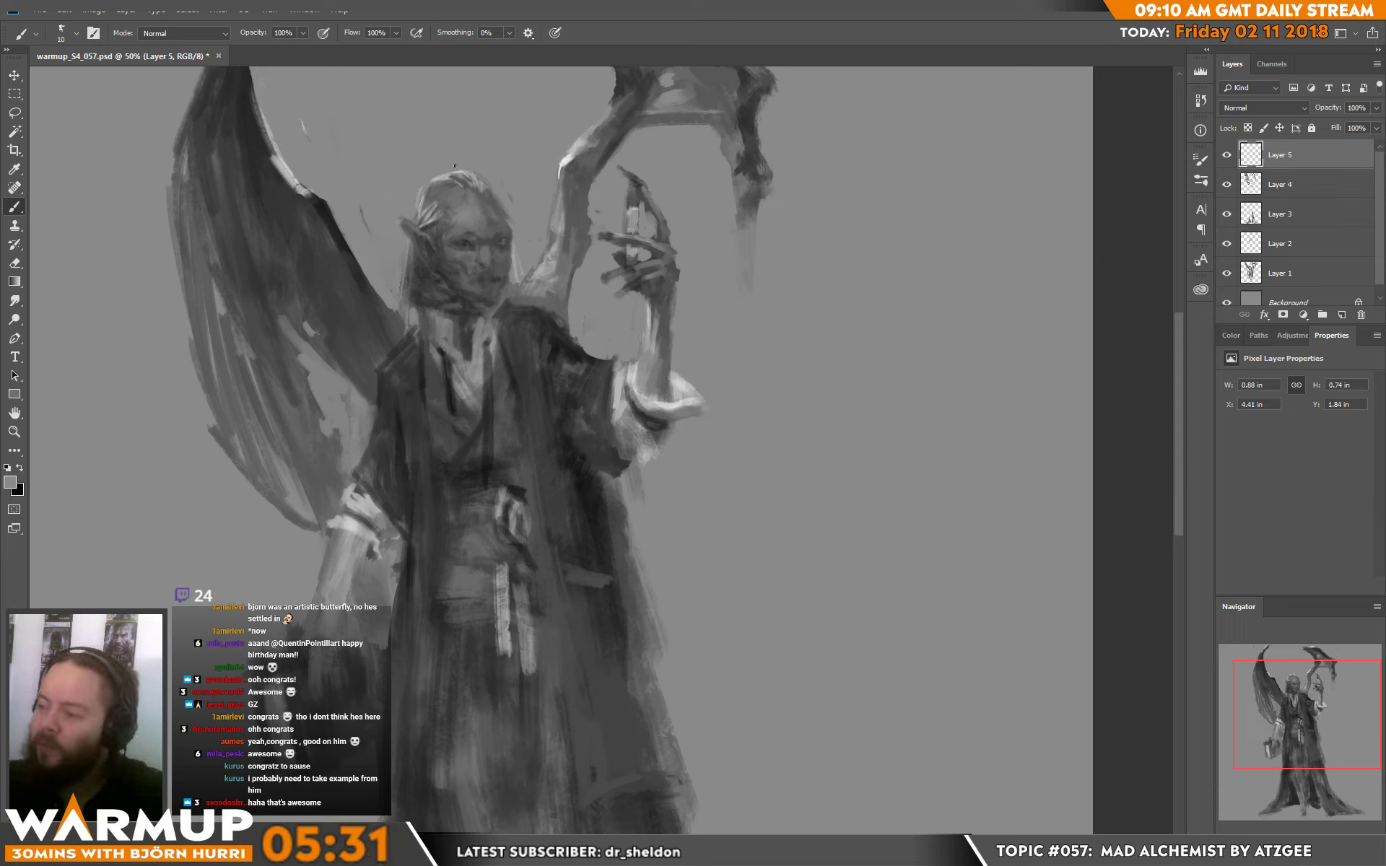
left_click(487, 192, "alt")
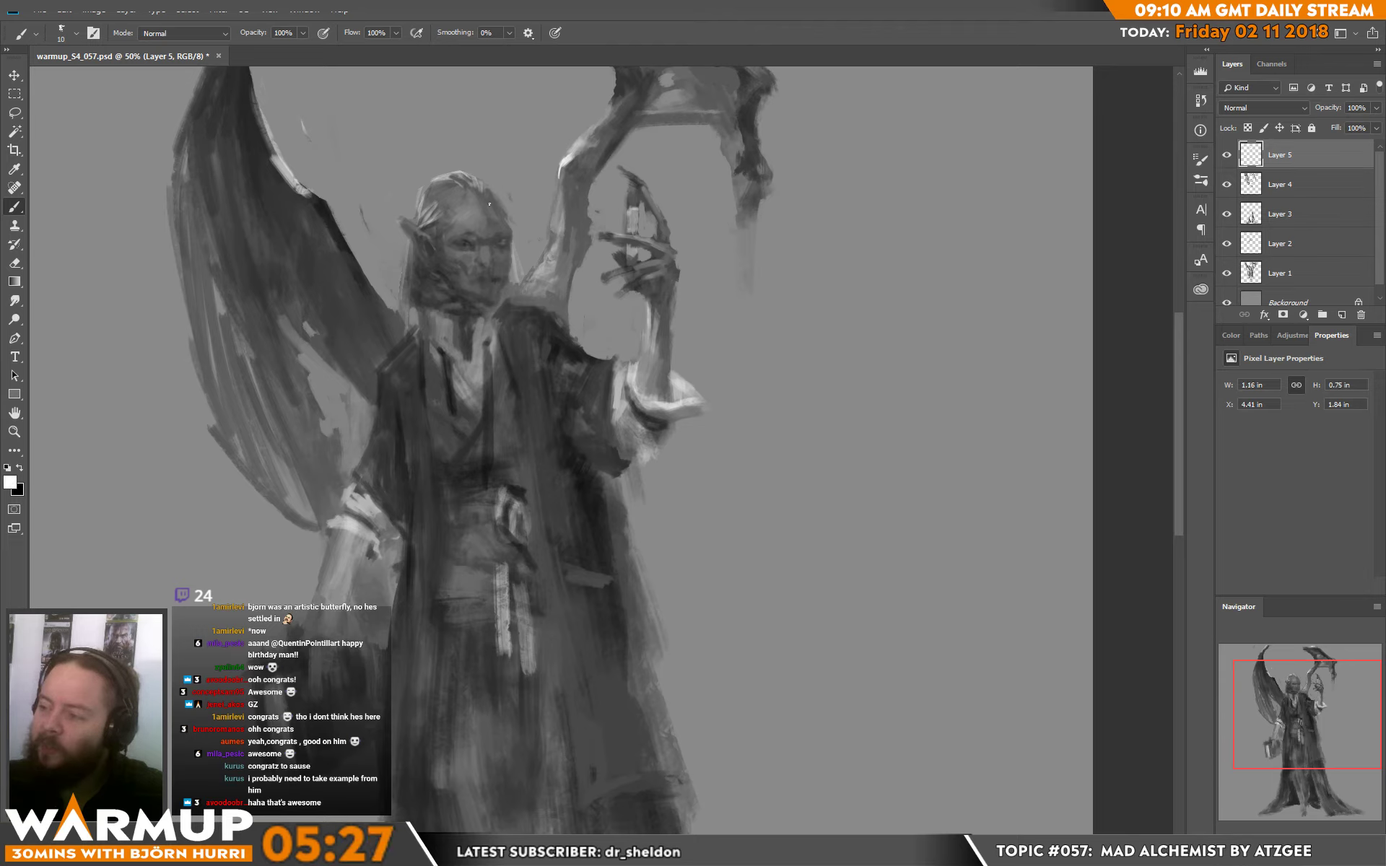
left_click_drag(489, 190, 494, 201)
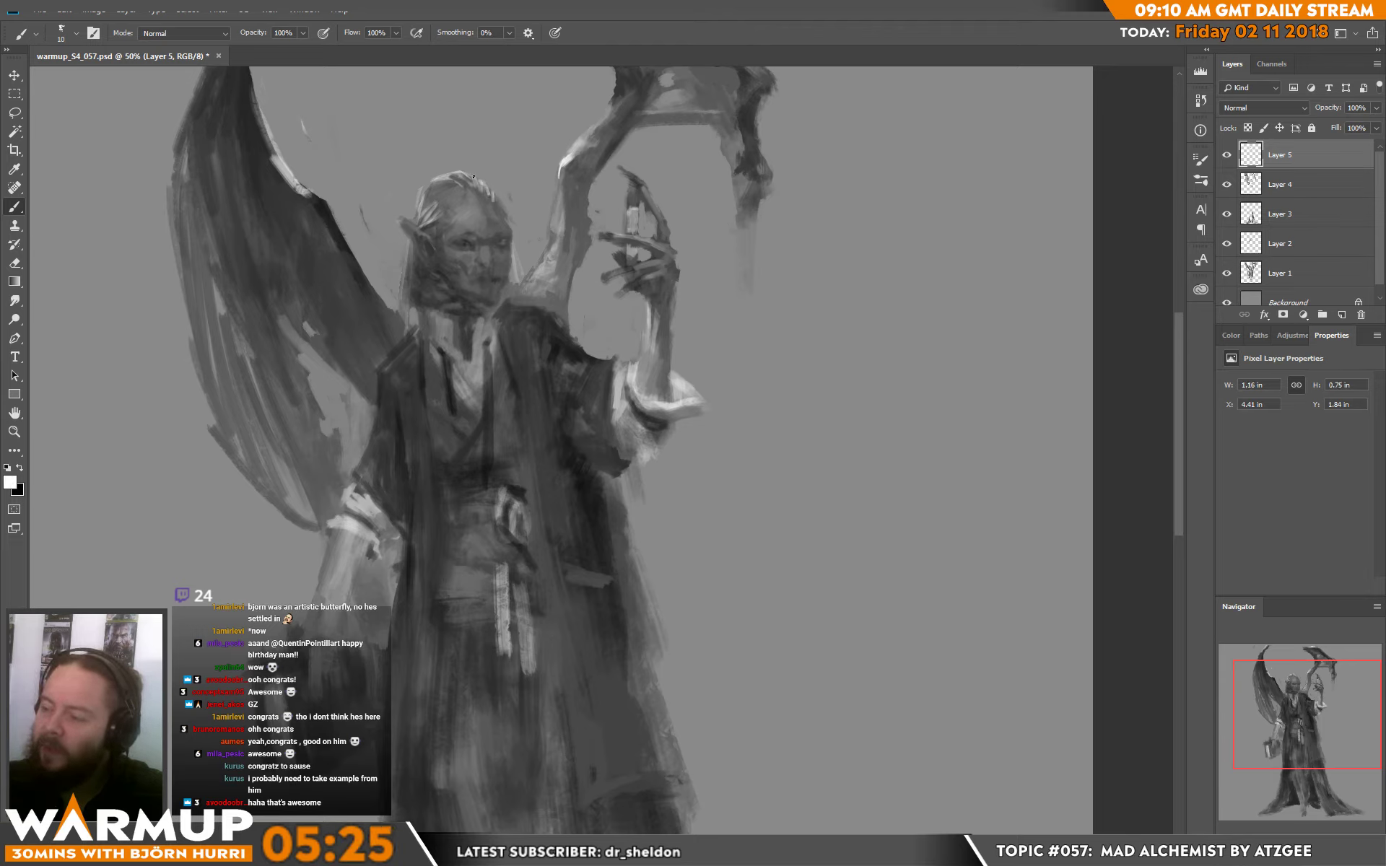
left_click(454, 197, "alt")
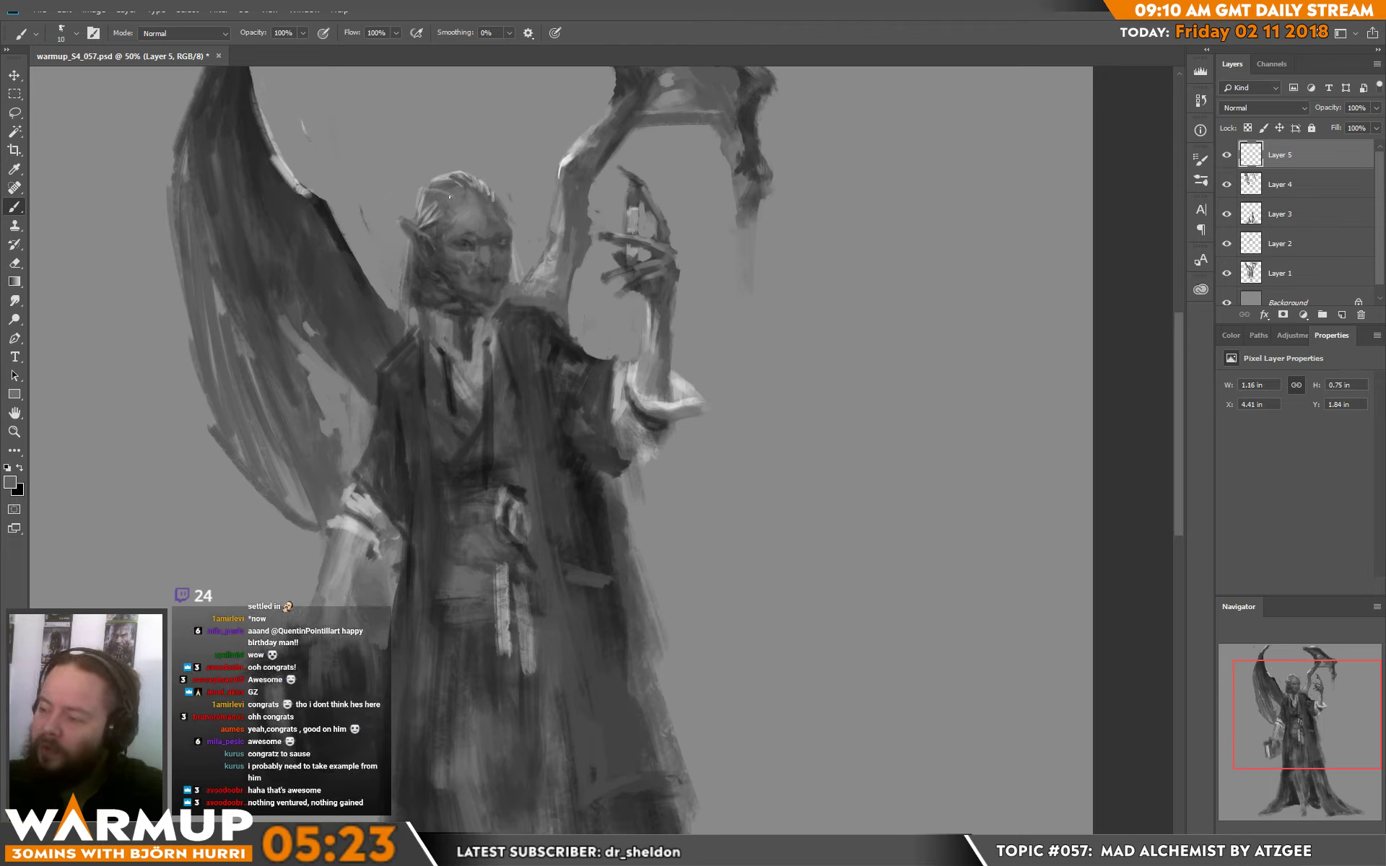
left_click(429, 192, "alt")
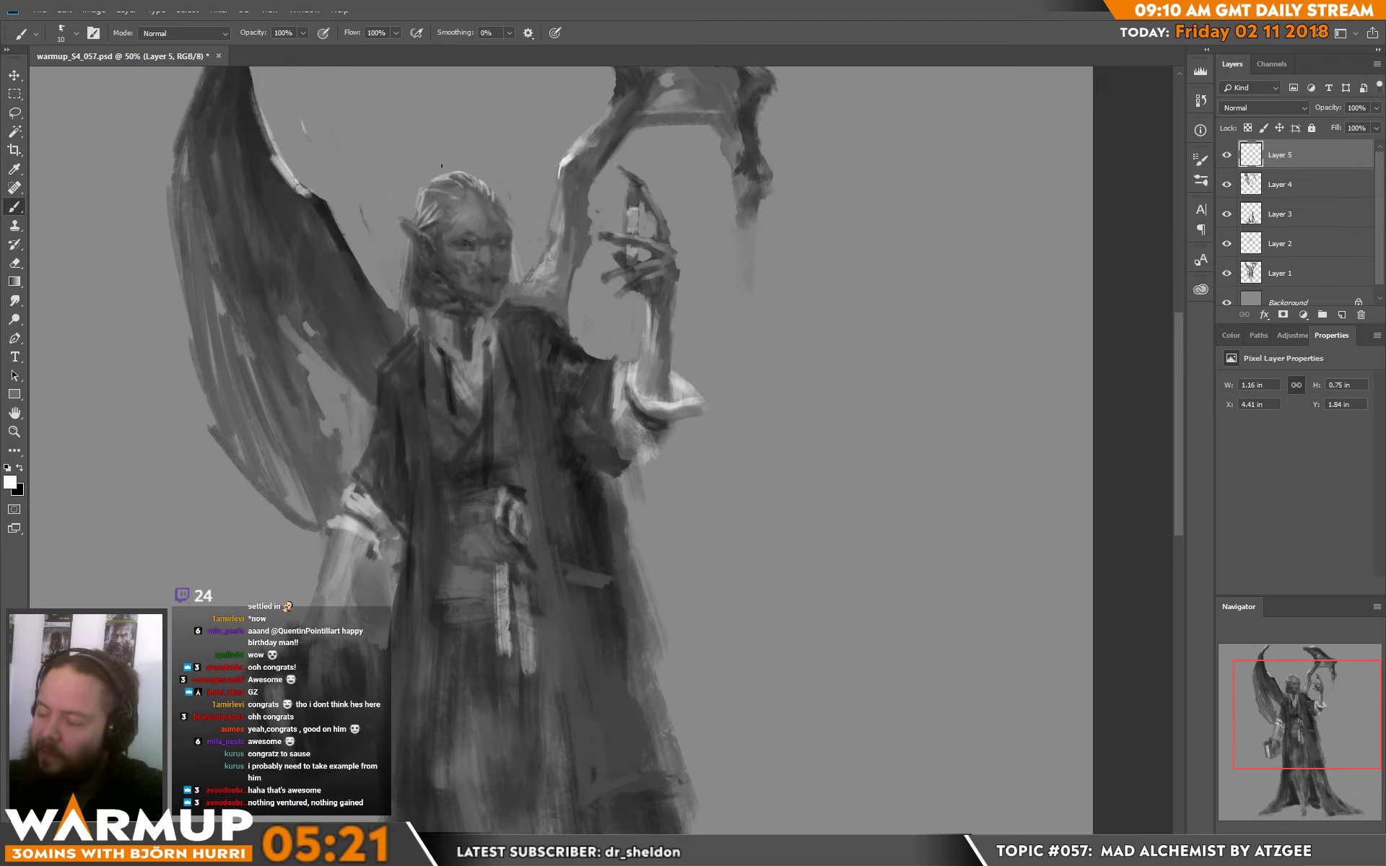
left_click_drag(415, 217, 414, 315)
left_click(413, 283, "alt")
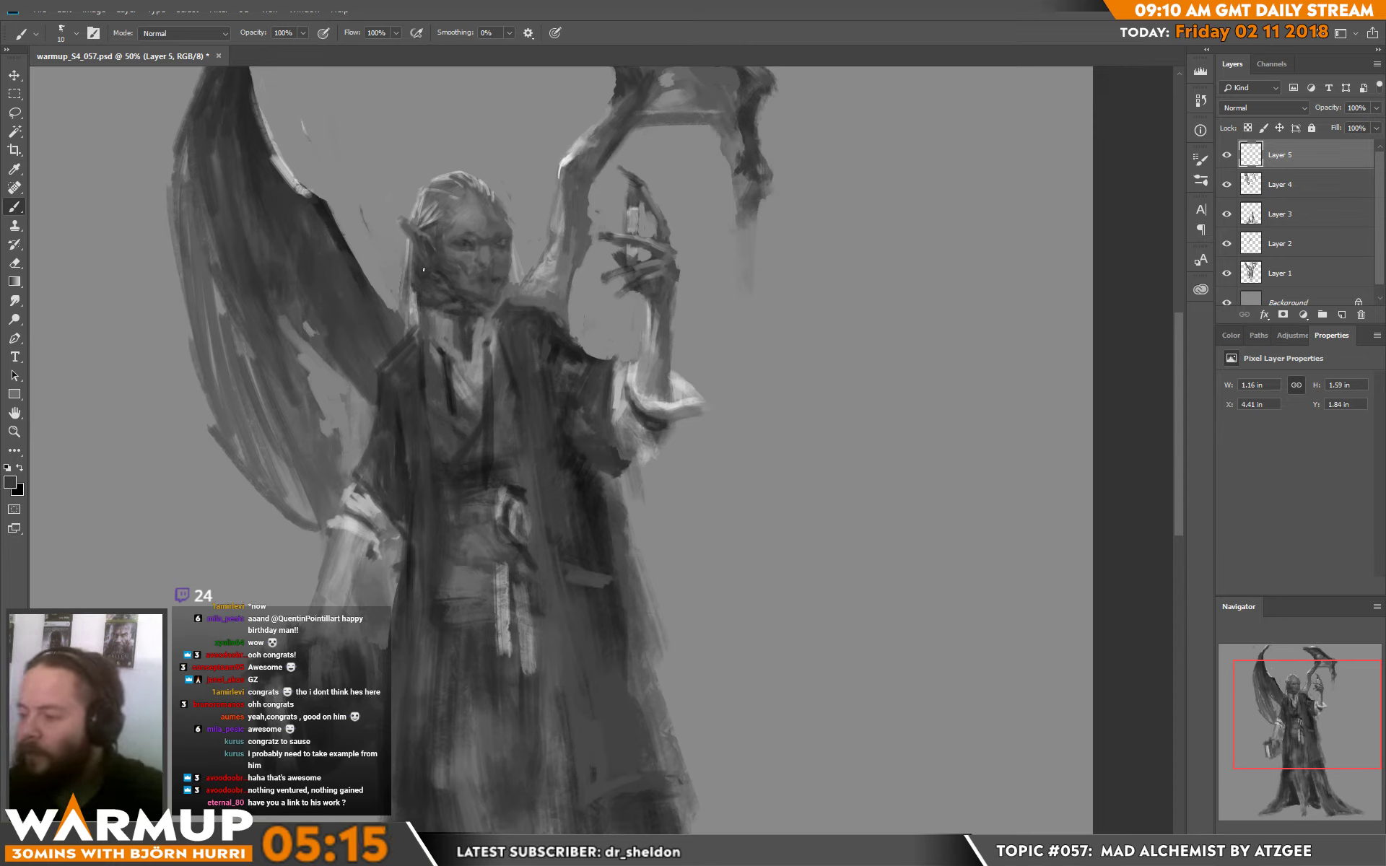
- Add a new layer and paint long white hair strands hanging in front of the ear down to the collar
key("d")
key("x")
left_click_drag(443, 215, 430, 404)
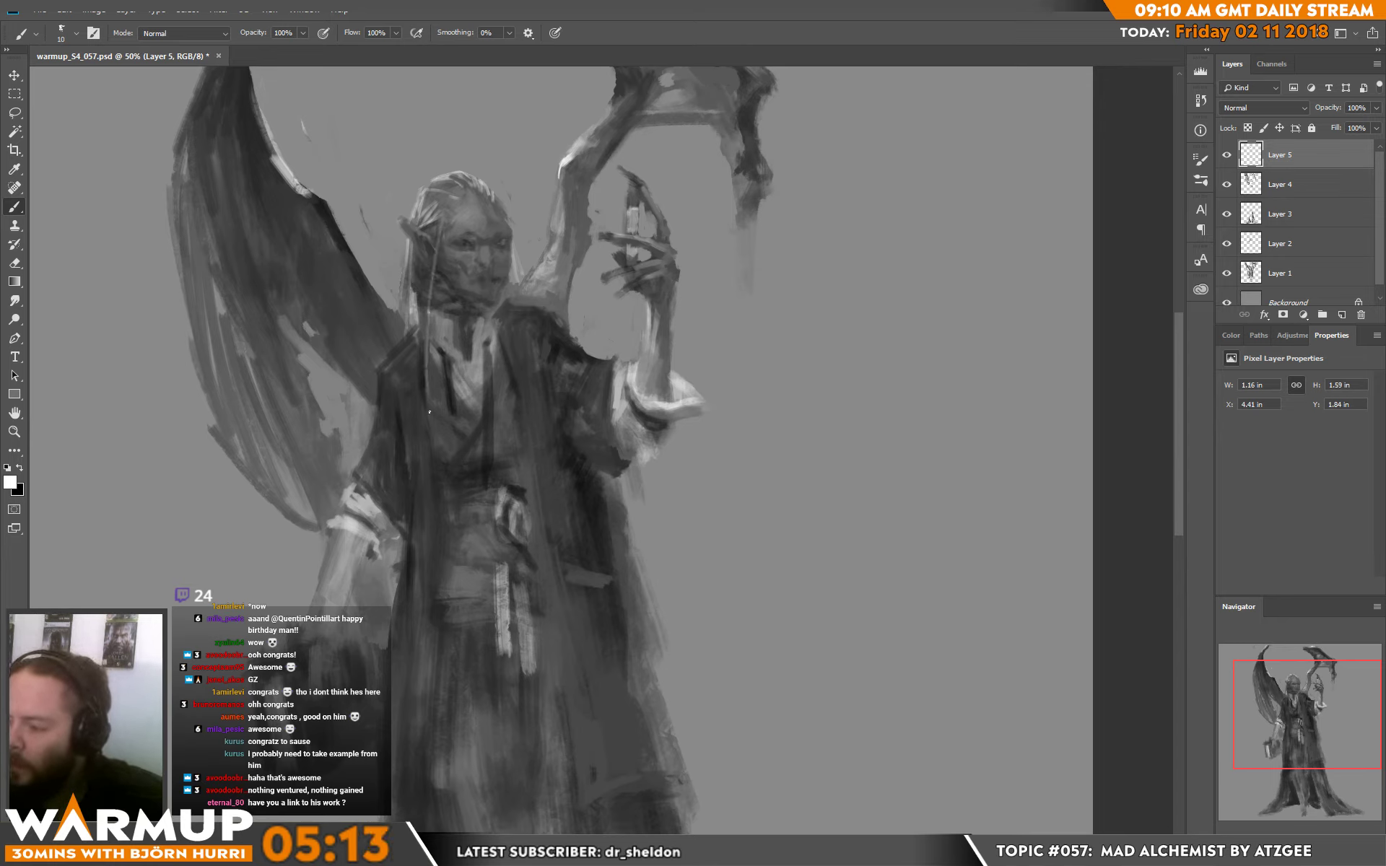
key("ctrl+shift+alt+n")
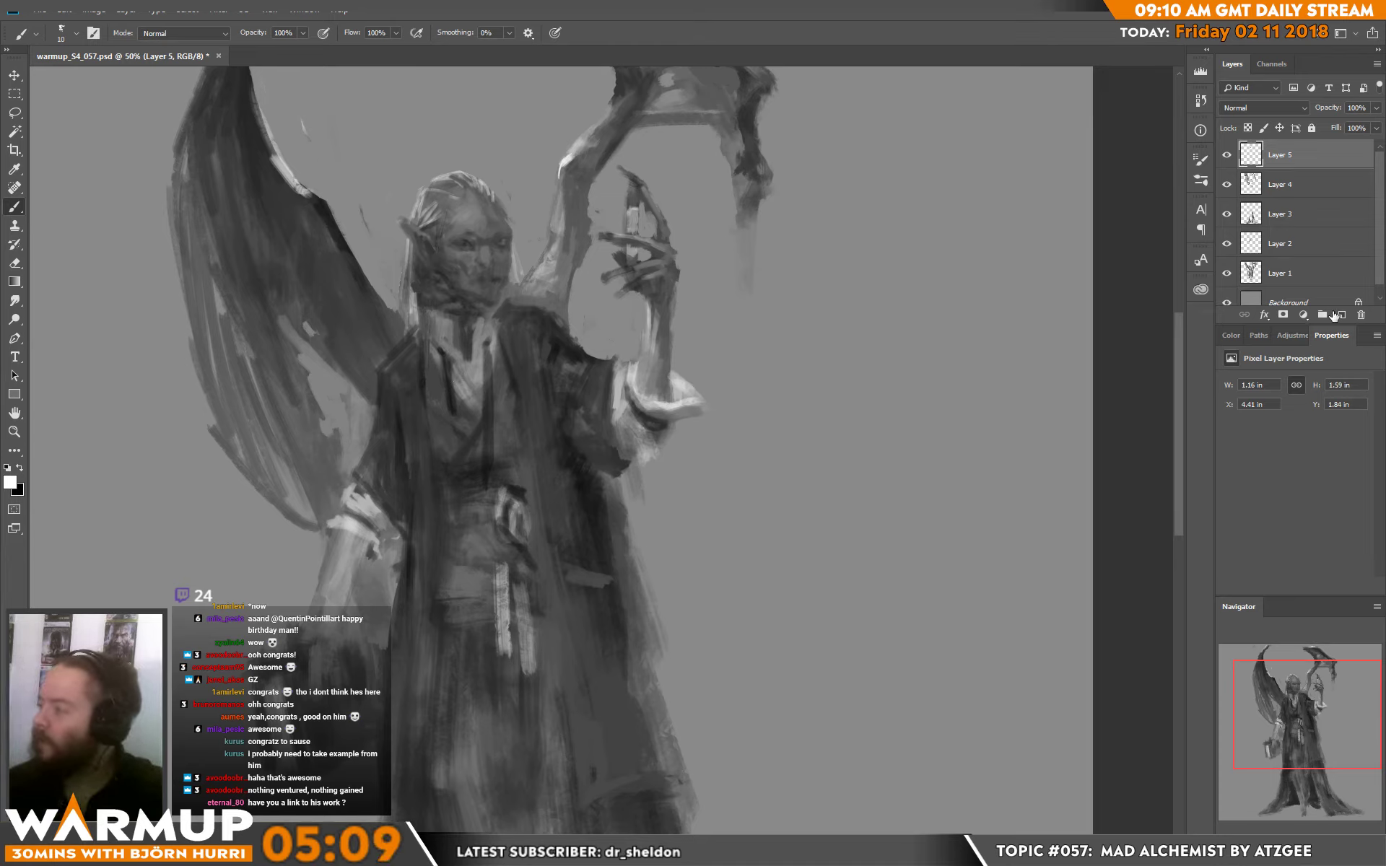
left_click_drag(434, 230, 437, 318)
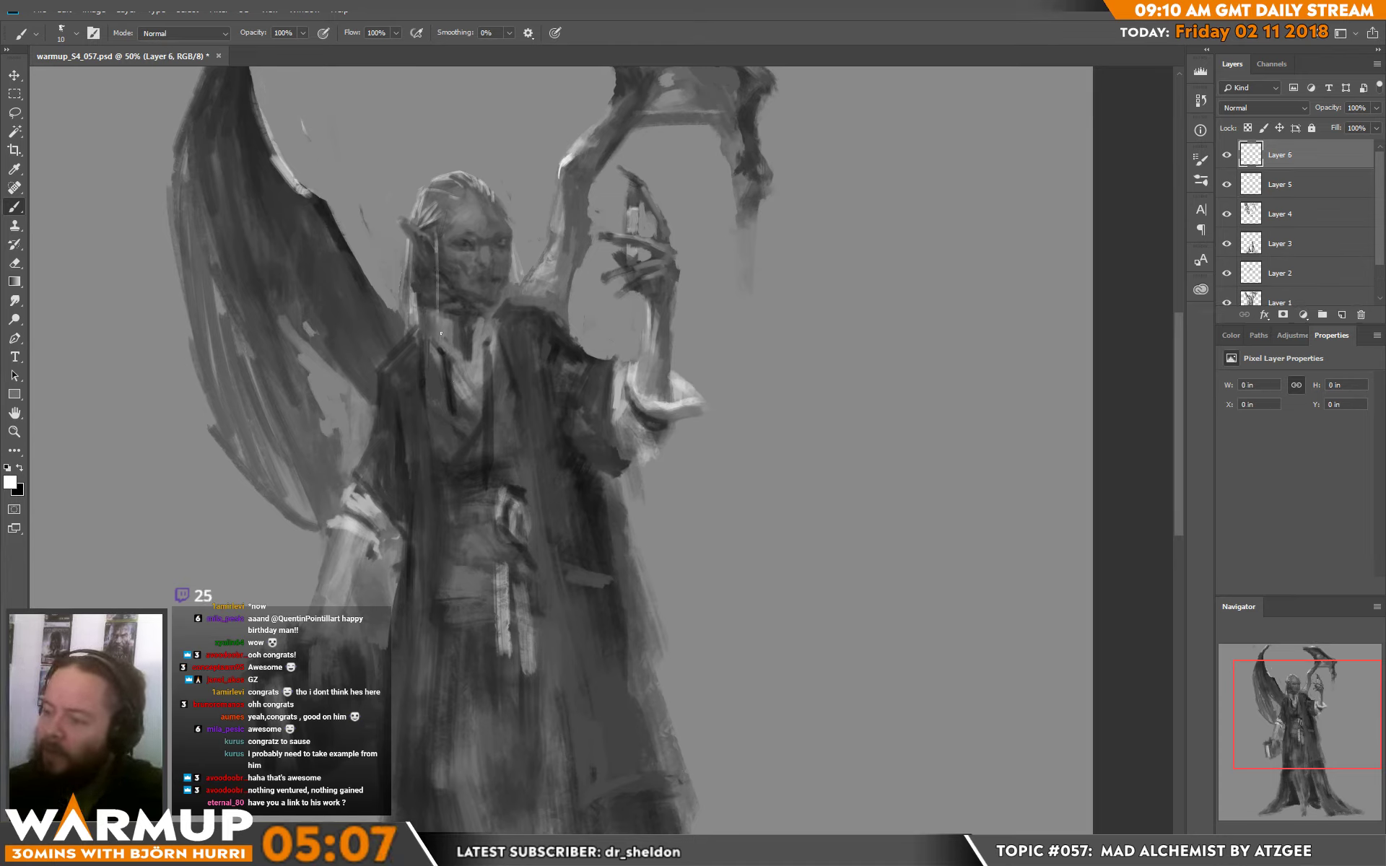
left_click_drag(433, 235, 438, 306)
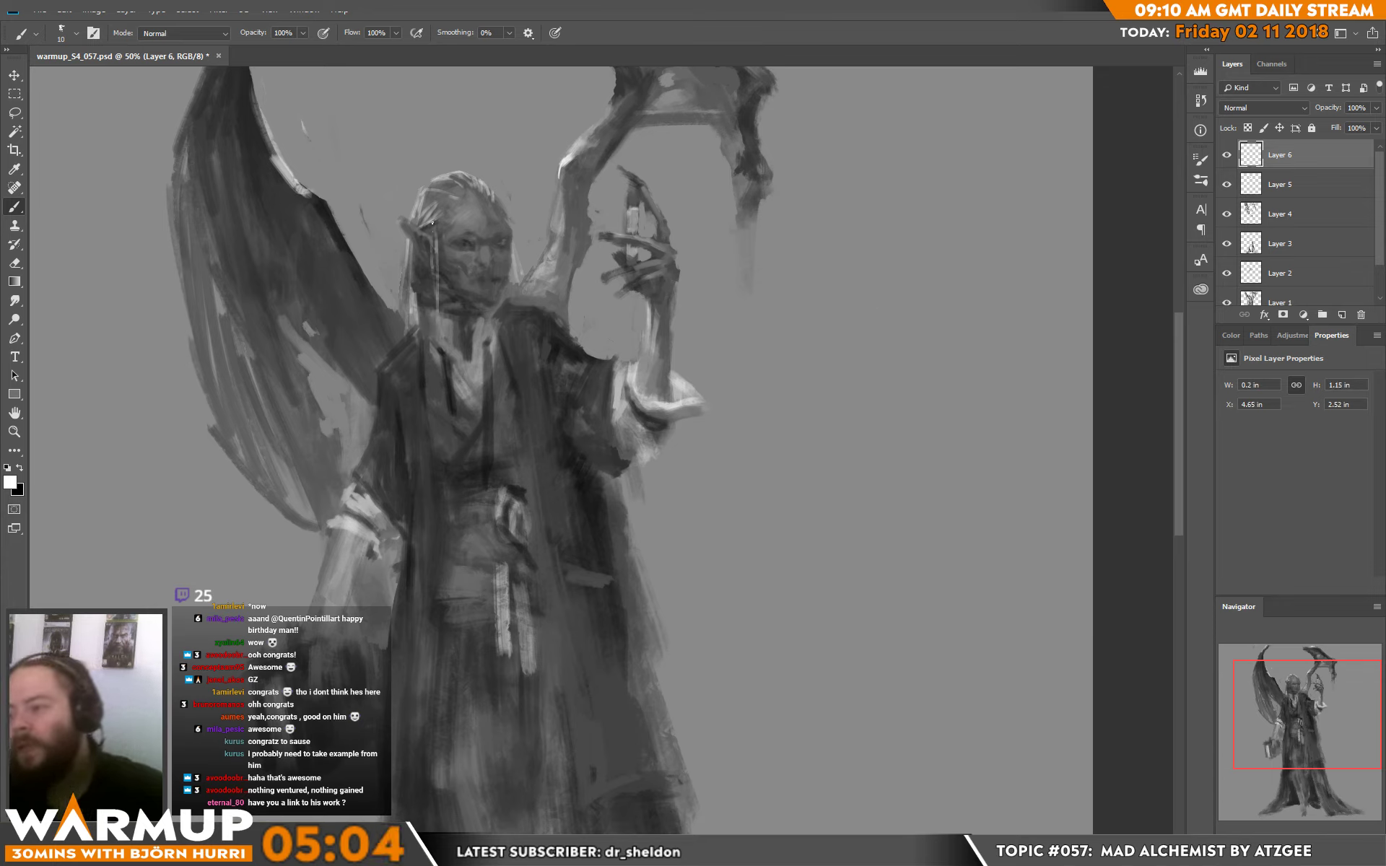
left_click_drag(422, 223, 418, 211)
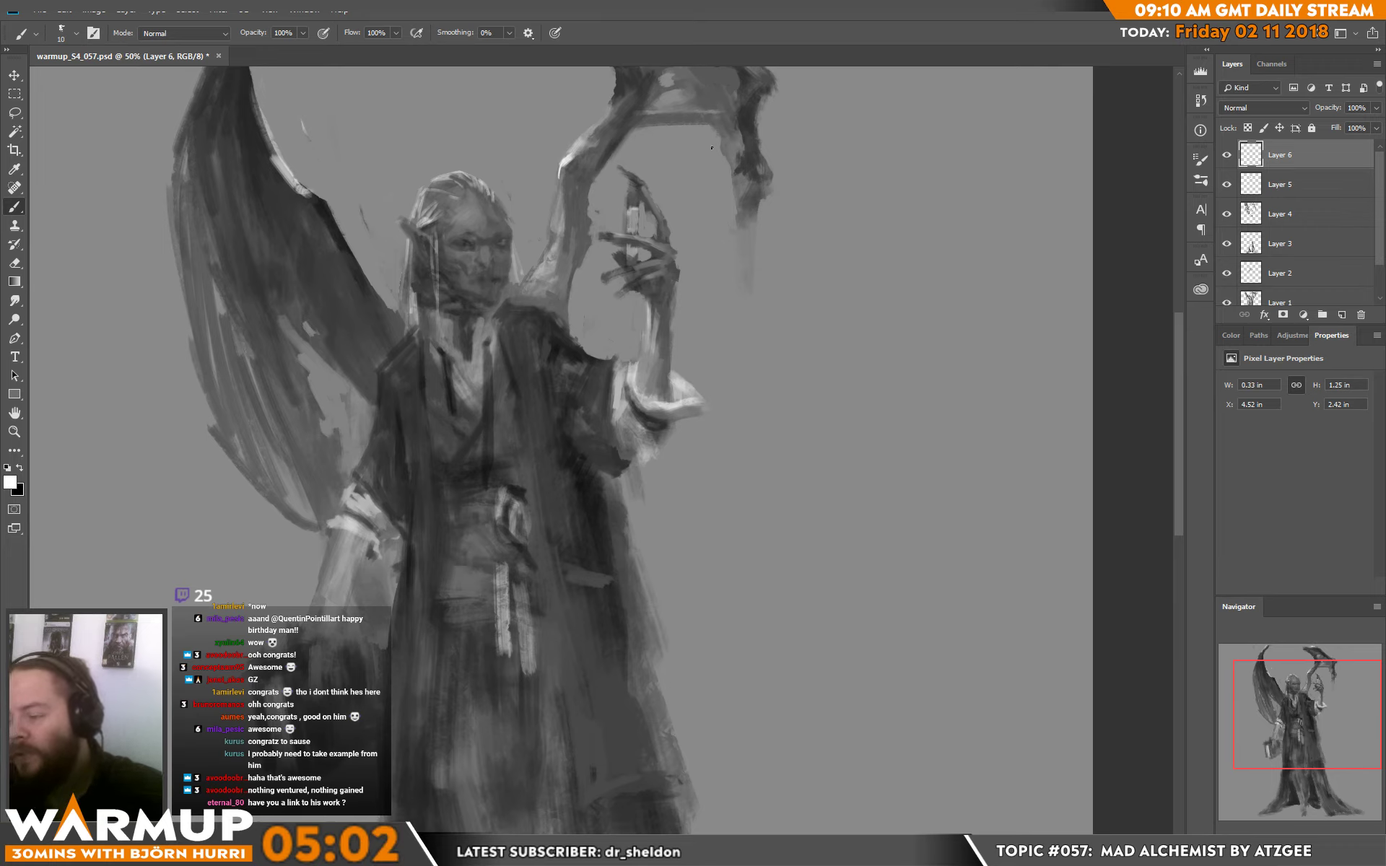
- Touch up the hair roots above the ear and the hairline across the forehead with sampled greys
left_click(431, 220, "alt")
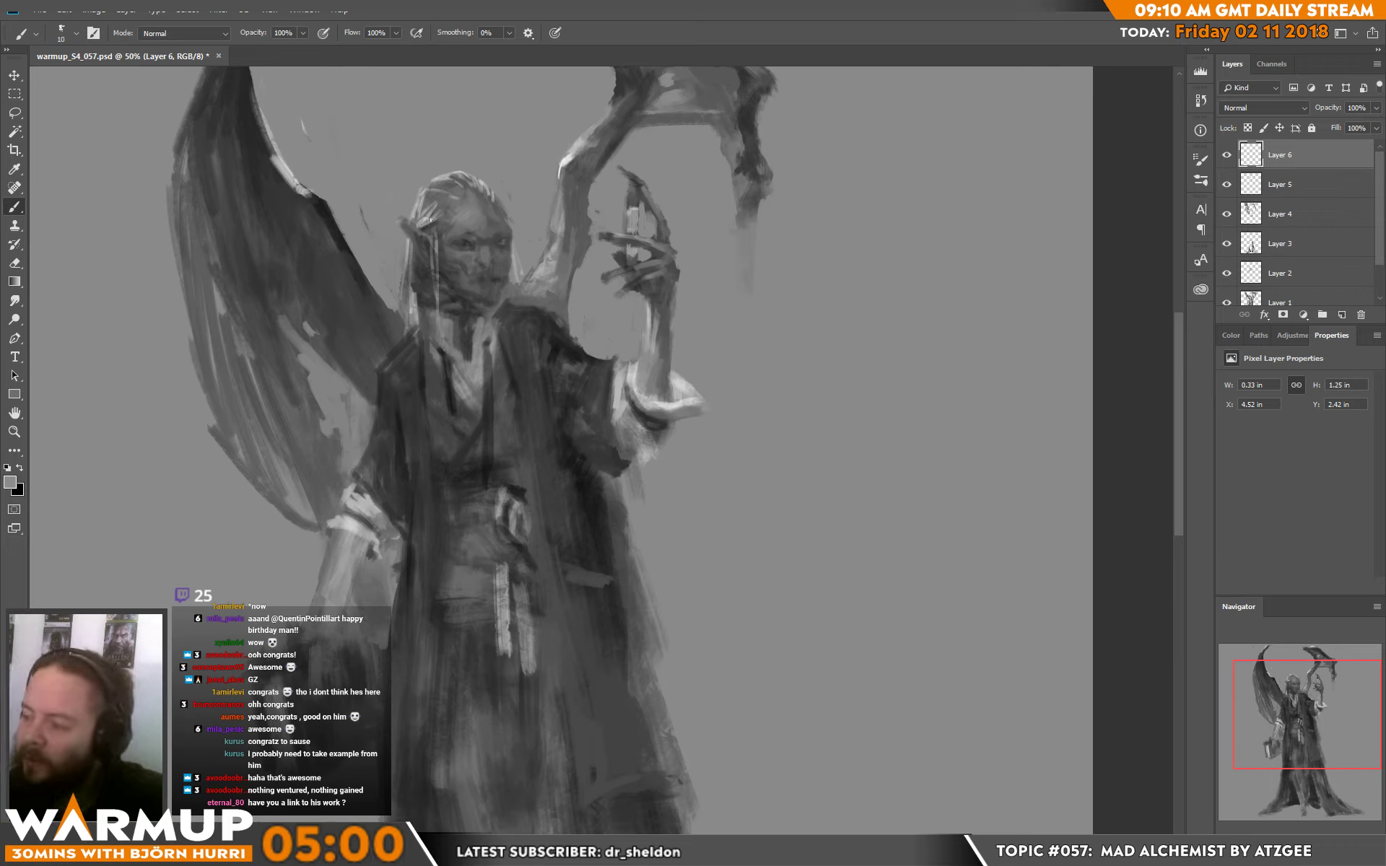
left_click_drag(431, 219, 439, 213)
left_click(433, 261, "alt")
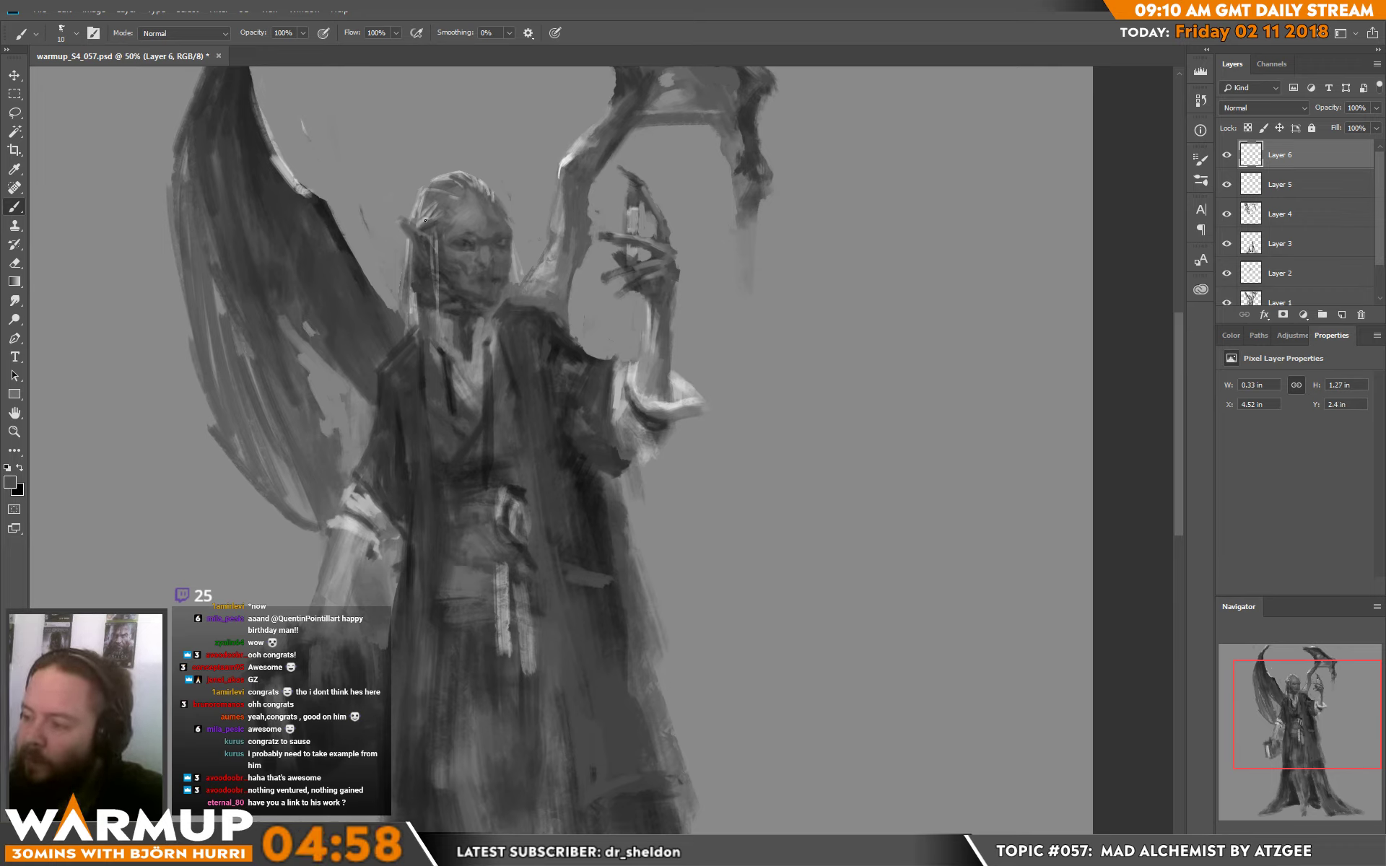
left_click(418, 259, "alt")
mouse_move(425, 218)
left_mouse_down()
mouse_move(434, 205)
mouse_move(514, 211)
mouse_move(498, 195)
left_mouse_up()
left_click(504, 216, "alt")
left_click(512, 210, "alt")
left_click(504, 205, "alt")
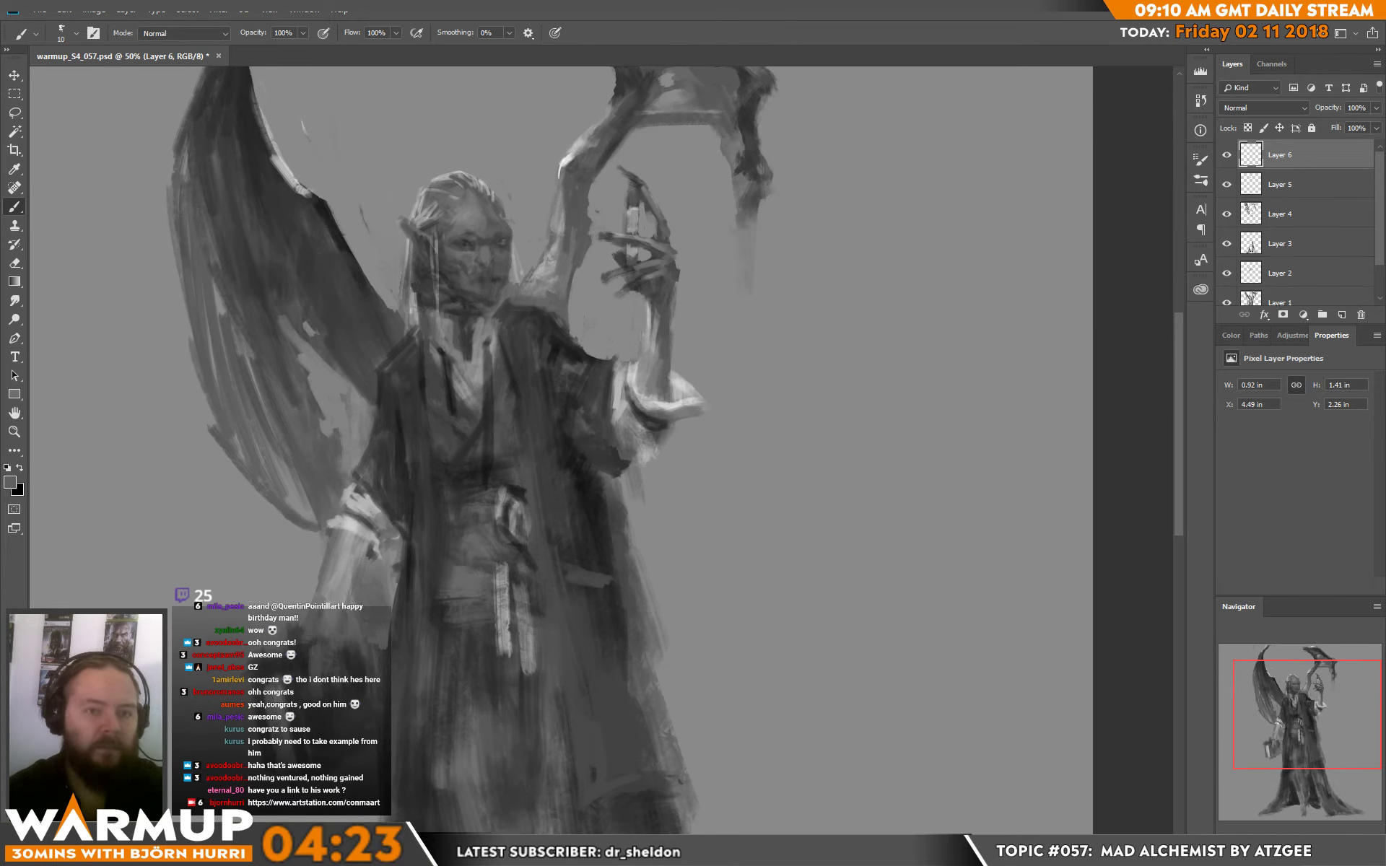
- Switch to the browser, view the Omen painting full size from the artist's ArtStation portfolio, and return to the portfolio
key("alt+Tab")
scroll(594, 276, "down", 5)
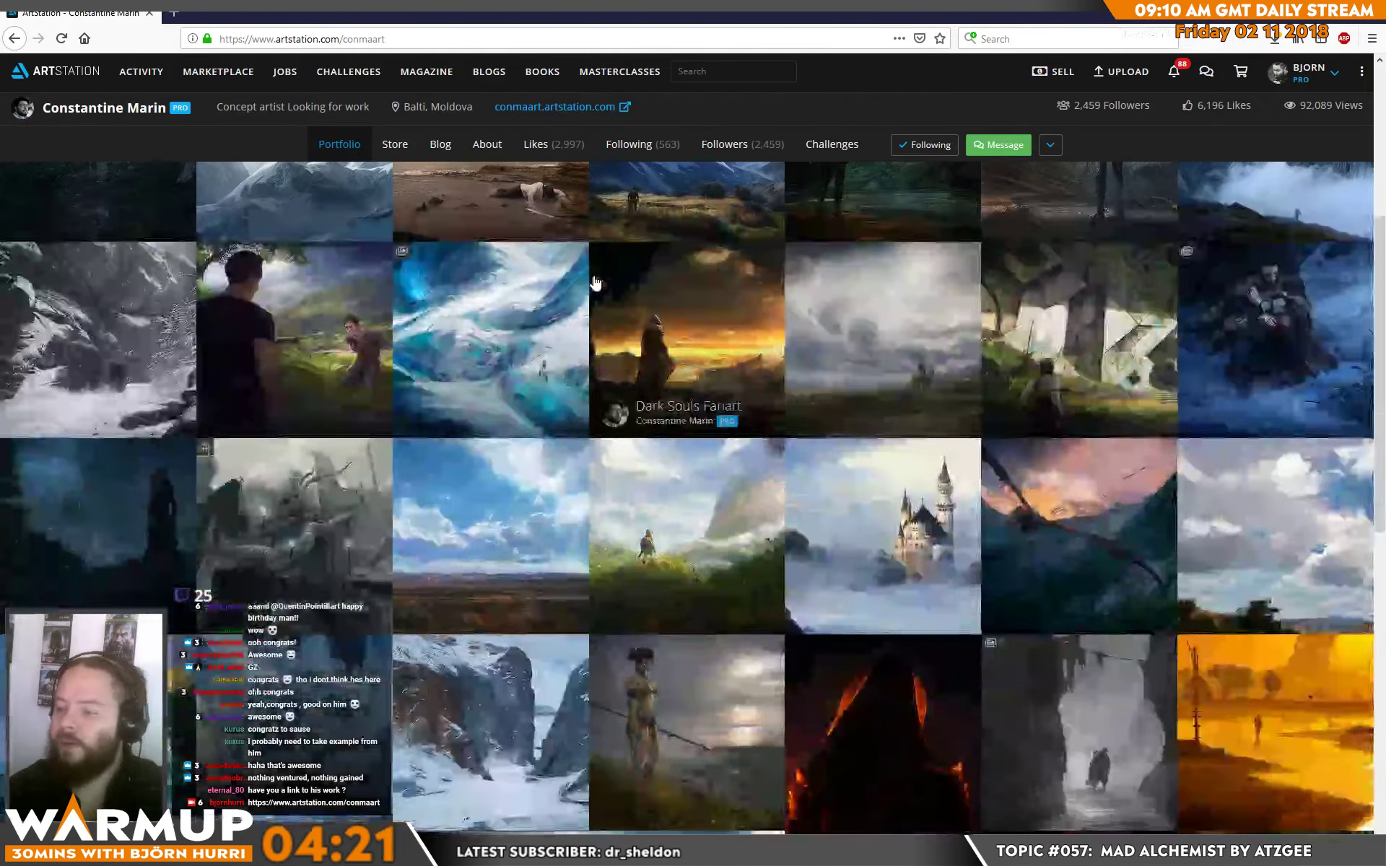
scroll(607, 294, "up", 4)
left_click(136, 410)
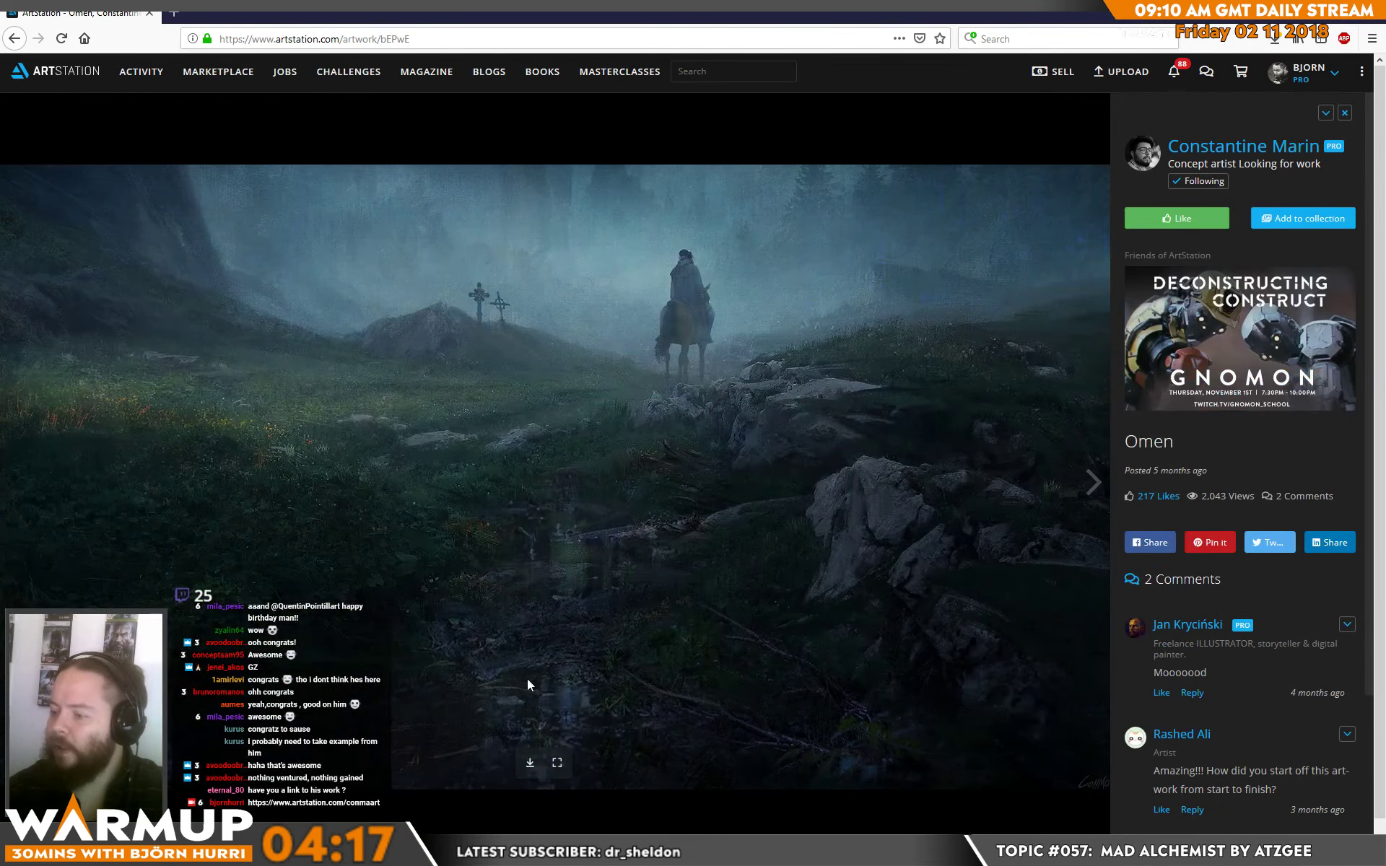
left_click(558, 764)
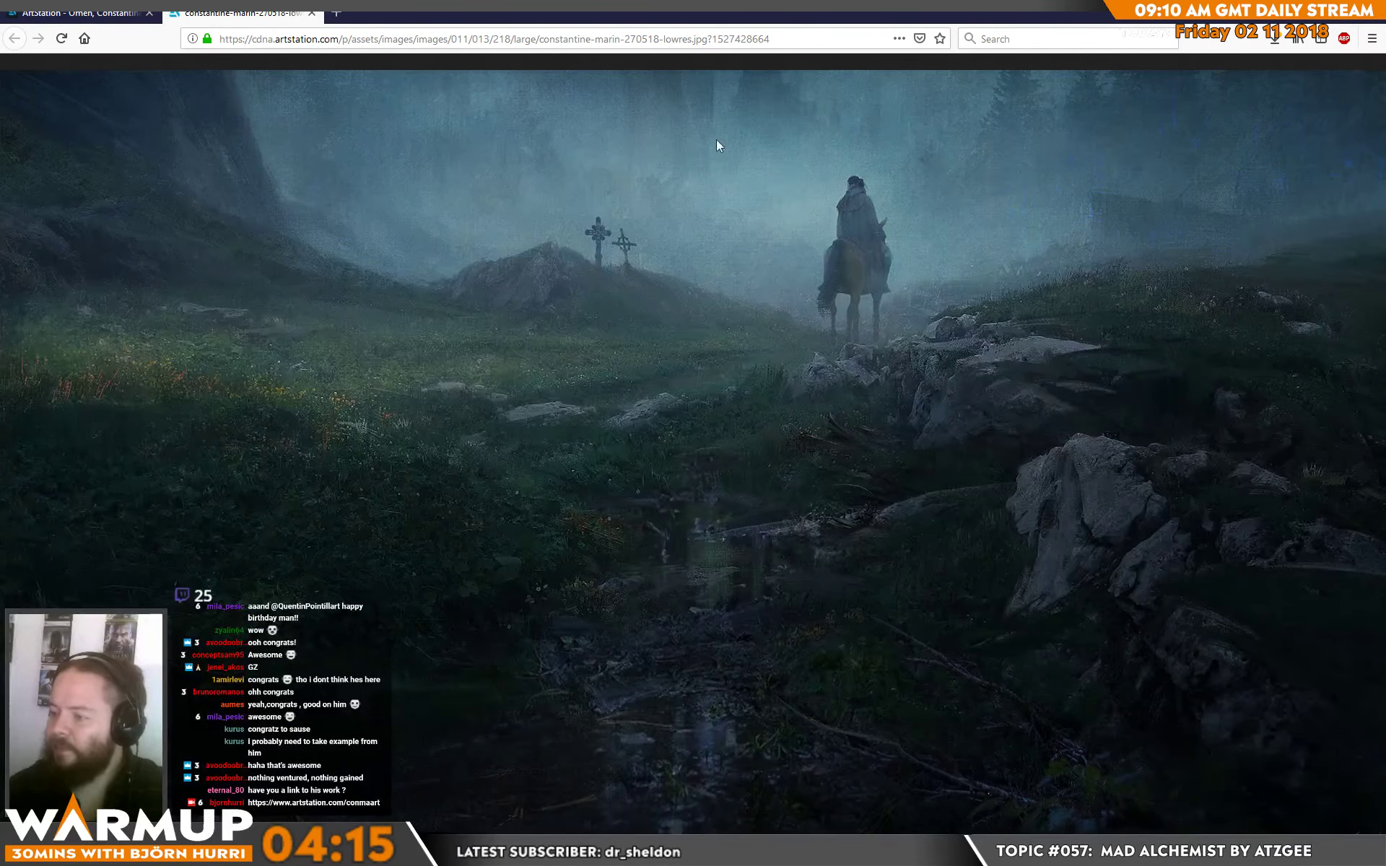
left_click(66, 16)
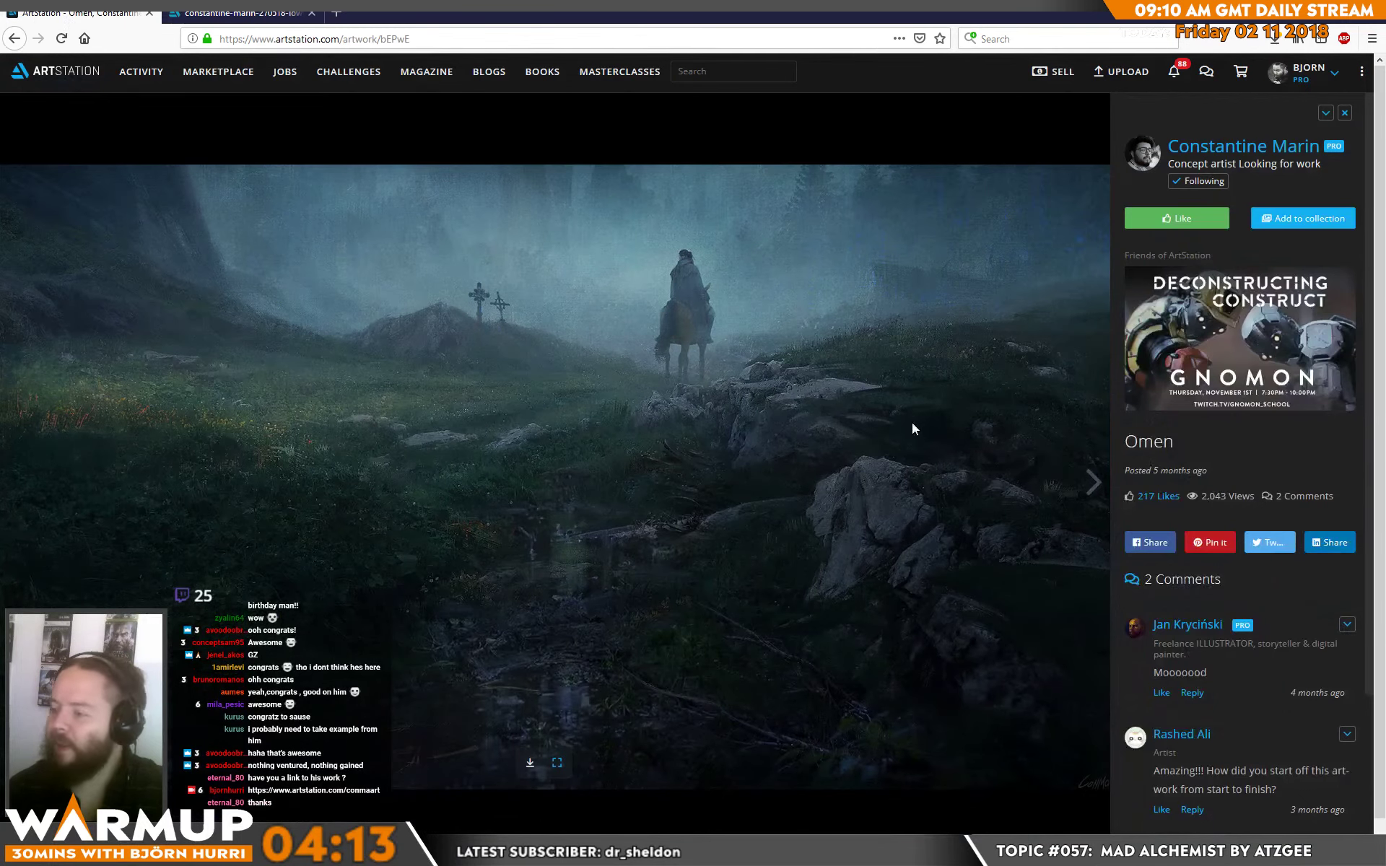
left_click(16, 40)
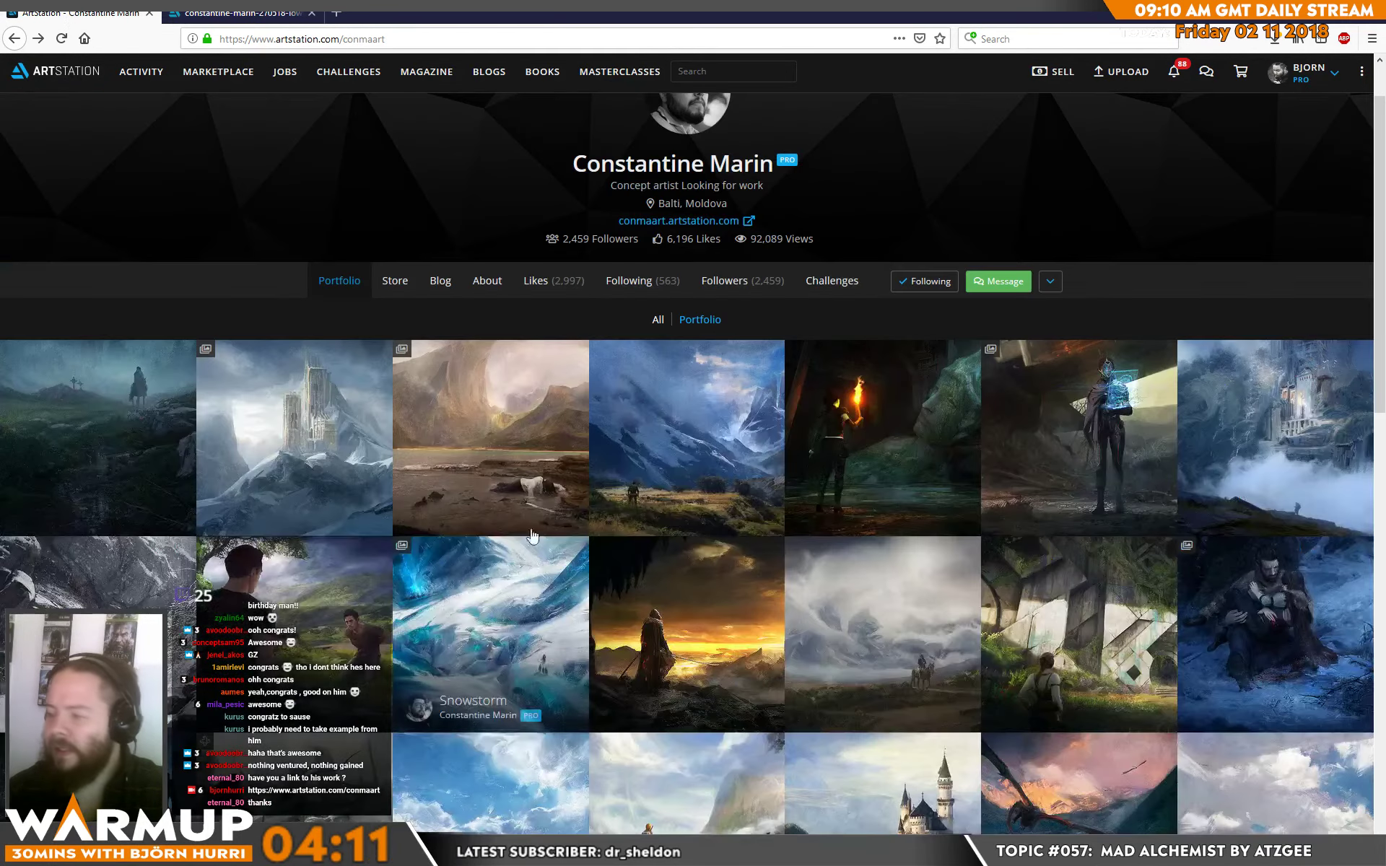
- View the Washed ashore painting full size and its companion sketch, and return to the portfolio
left_click(518, 389)
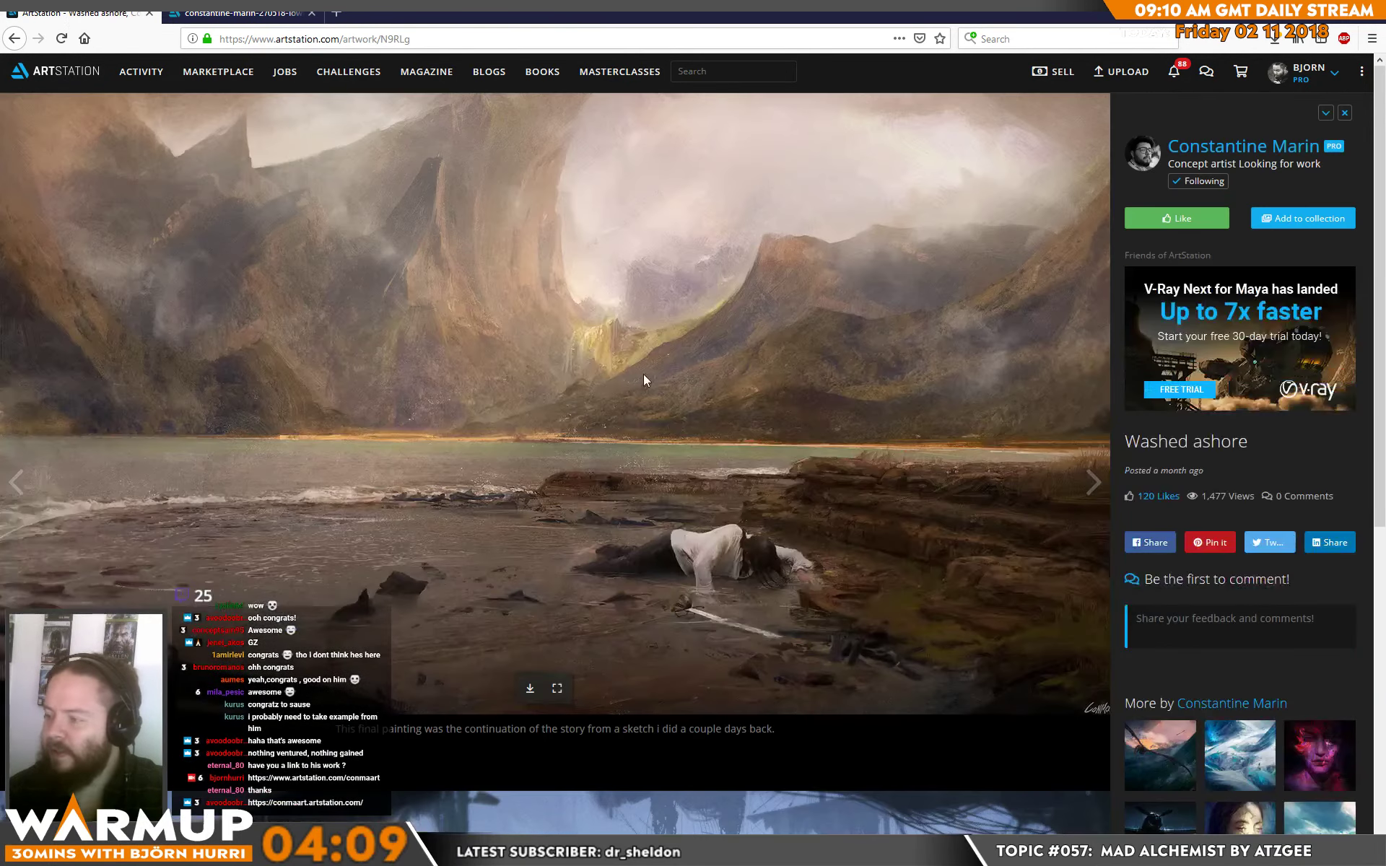
left_click(564, 691)
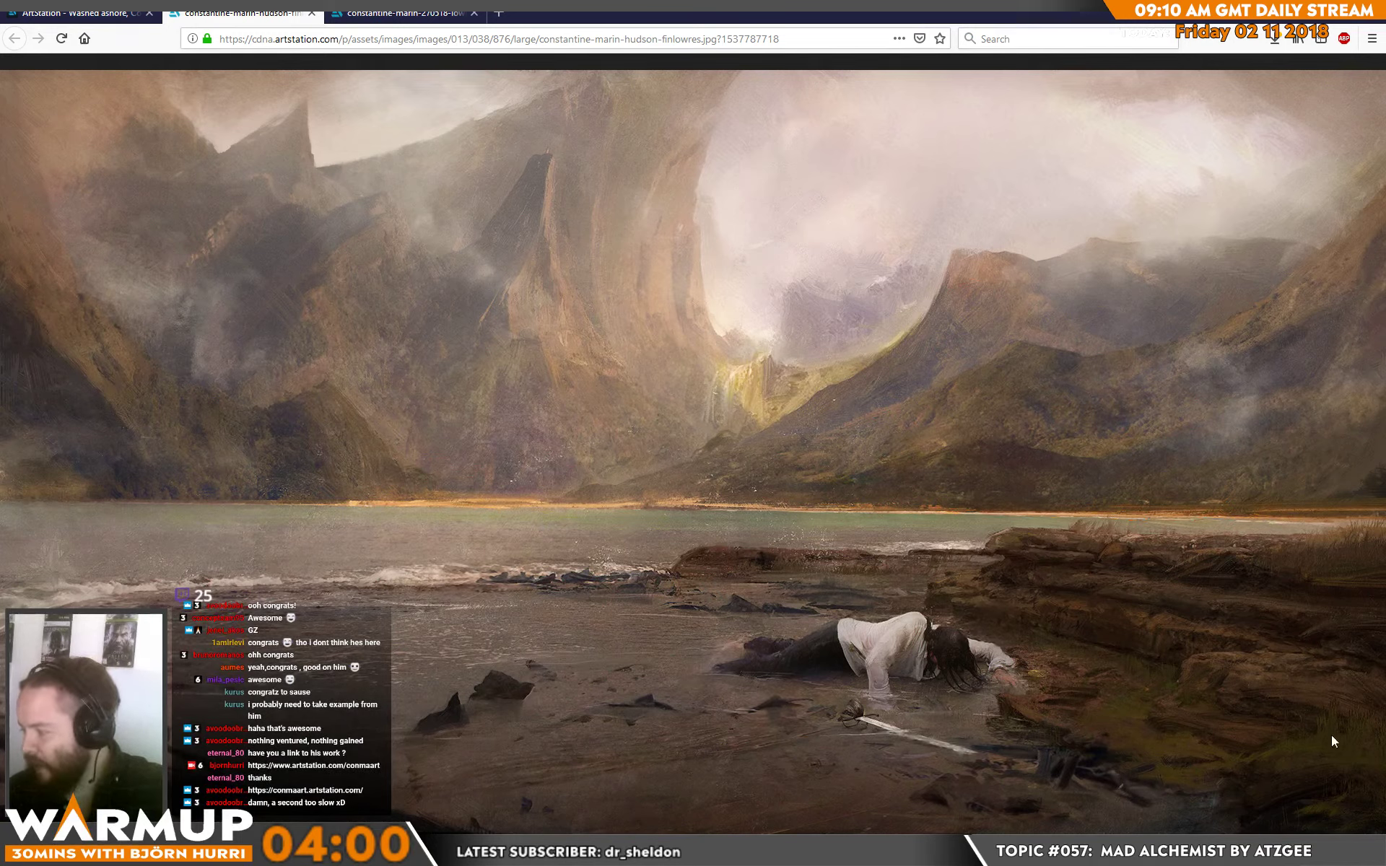
left_click(98, 13)
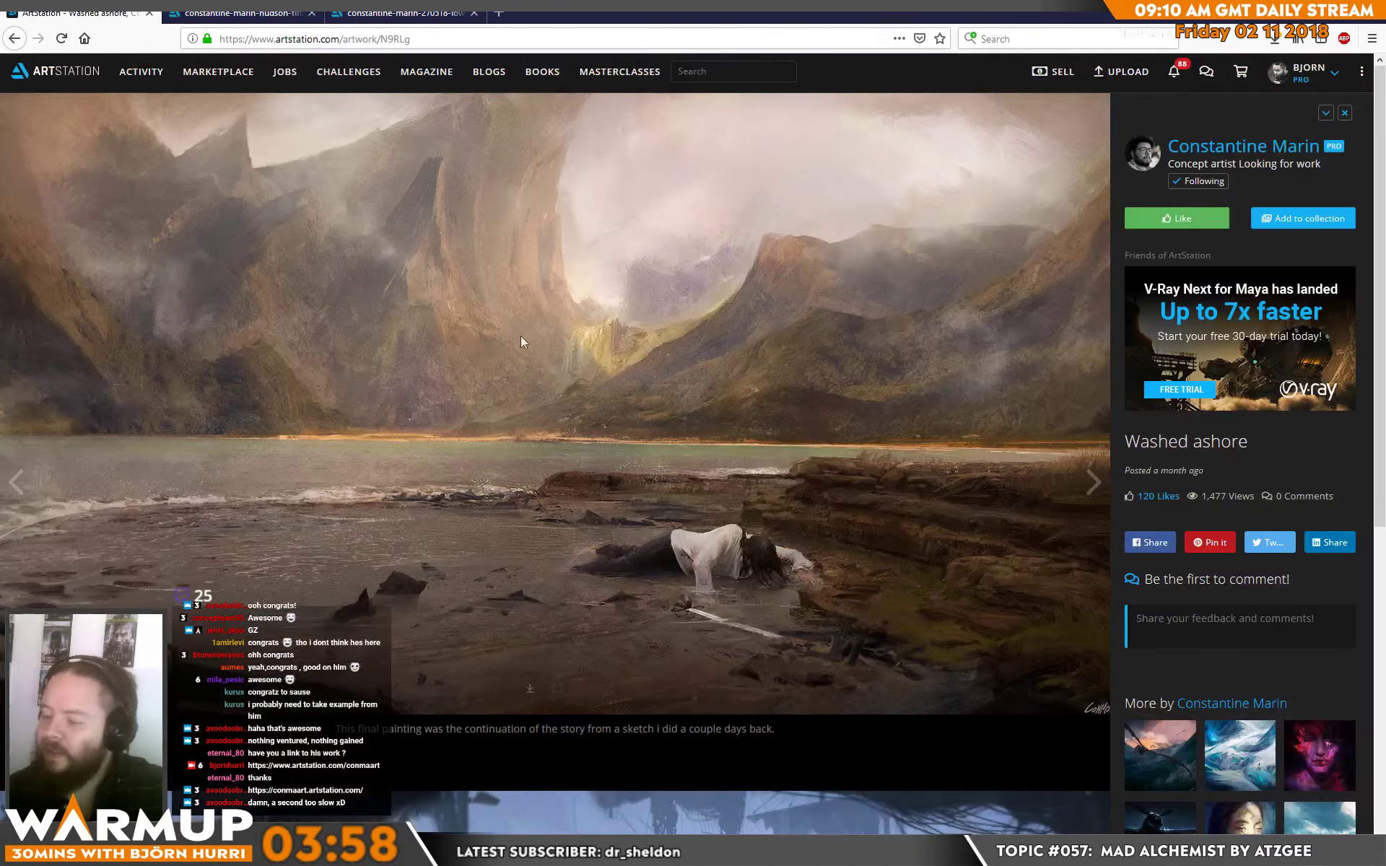
scroll(792, 440, "down", 5)
scroll(791, 440, "down", 3)
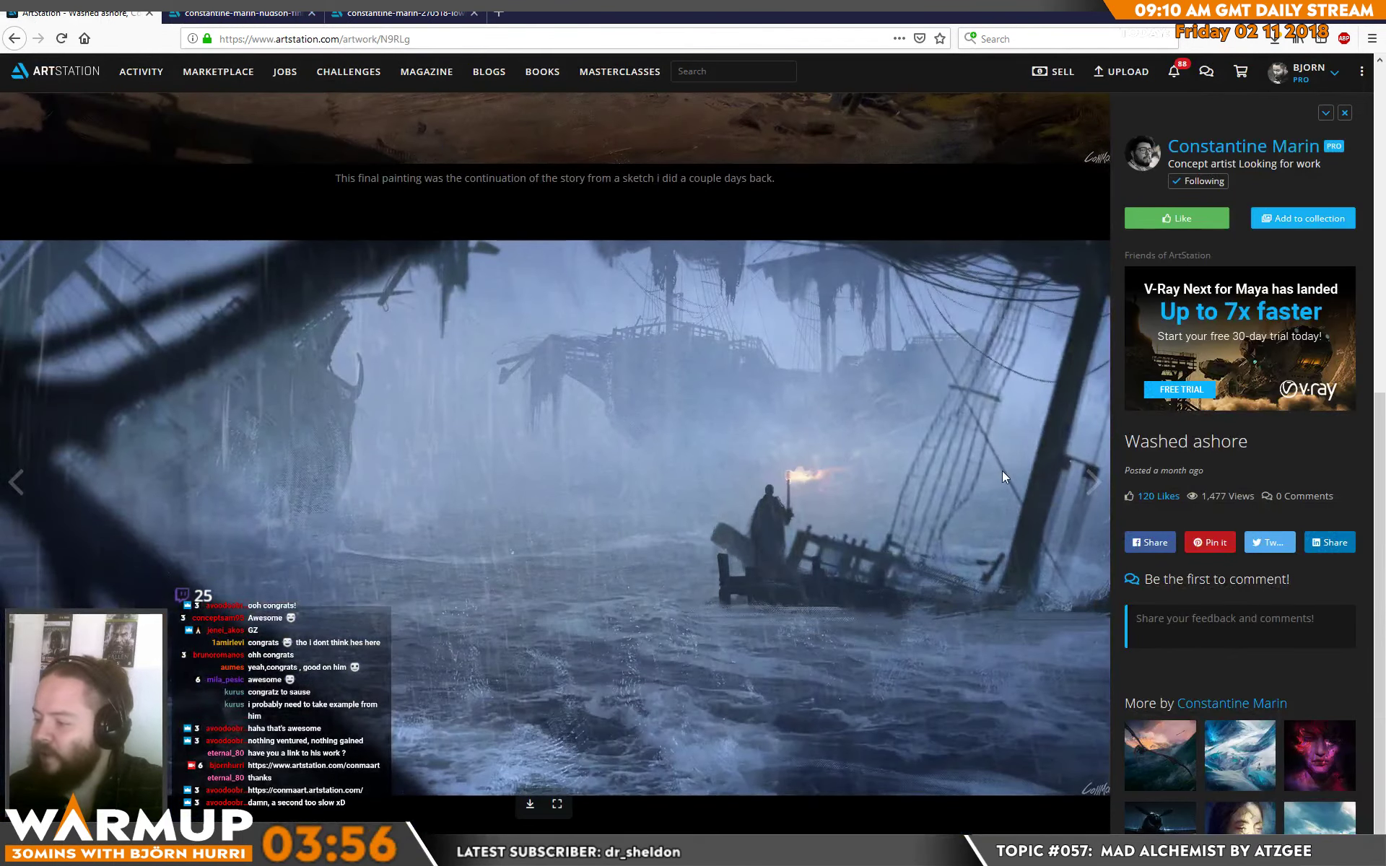
left_click(15, 38)
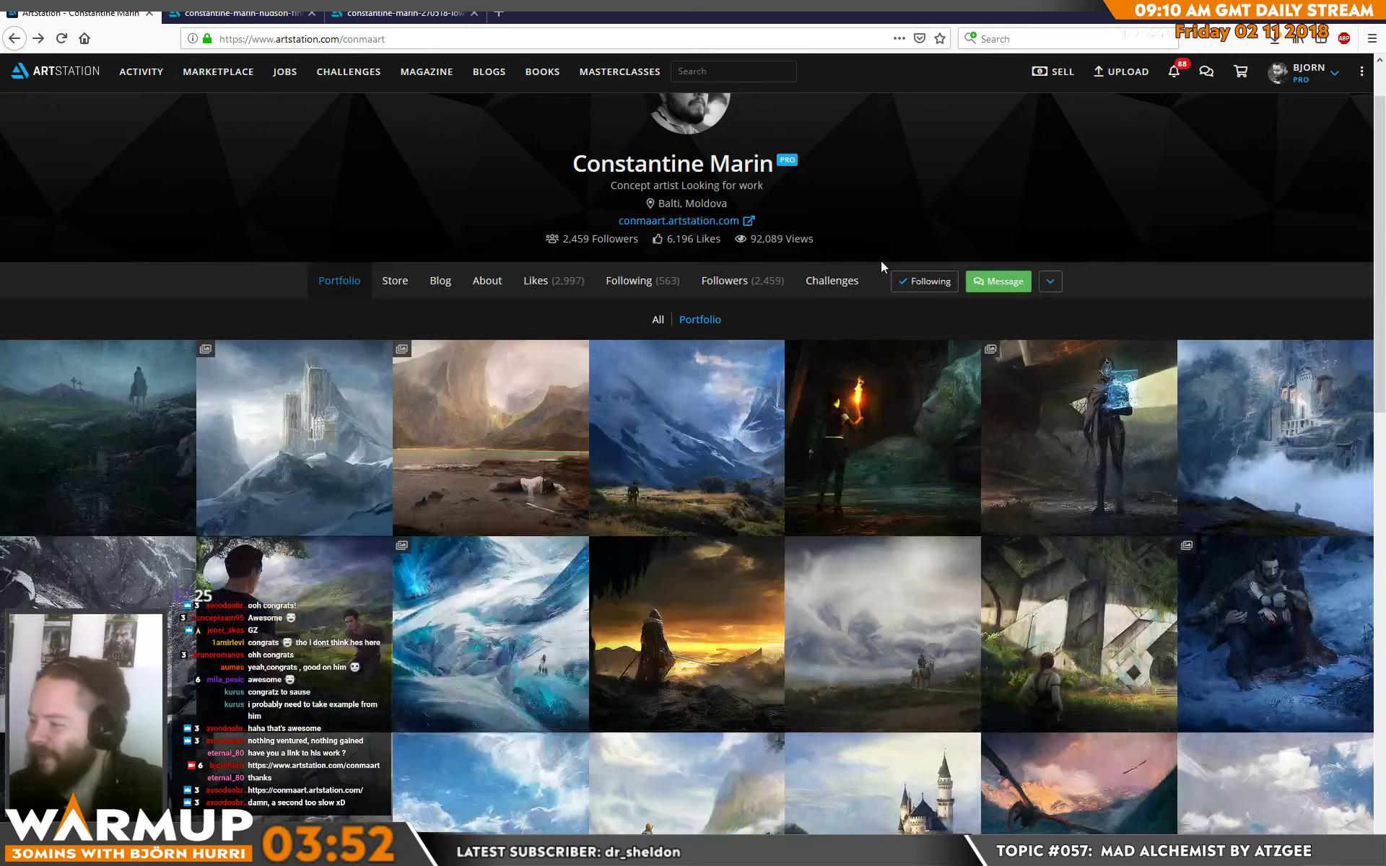
- View the Mountain pass painting and switch back to Photoshop
left_click(711, 427)
scroll(915, 357, "down", 1)
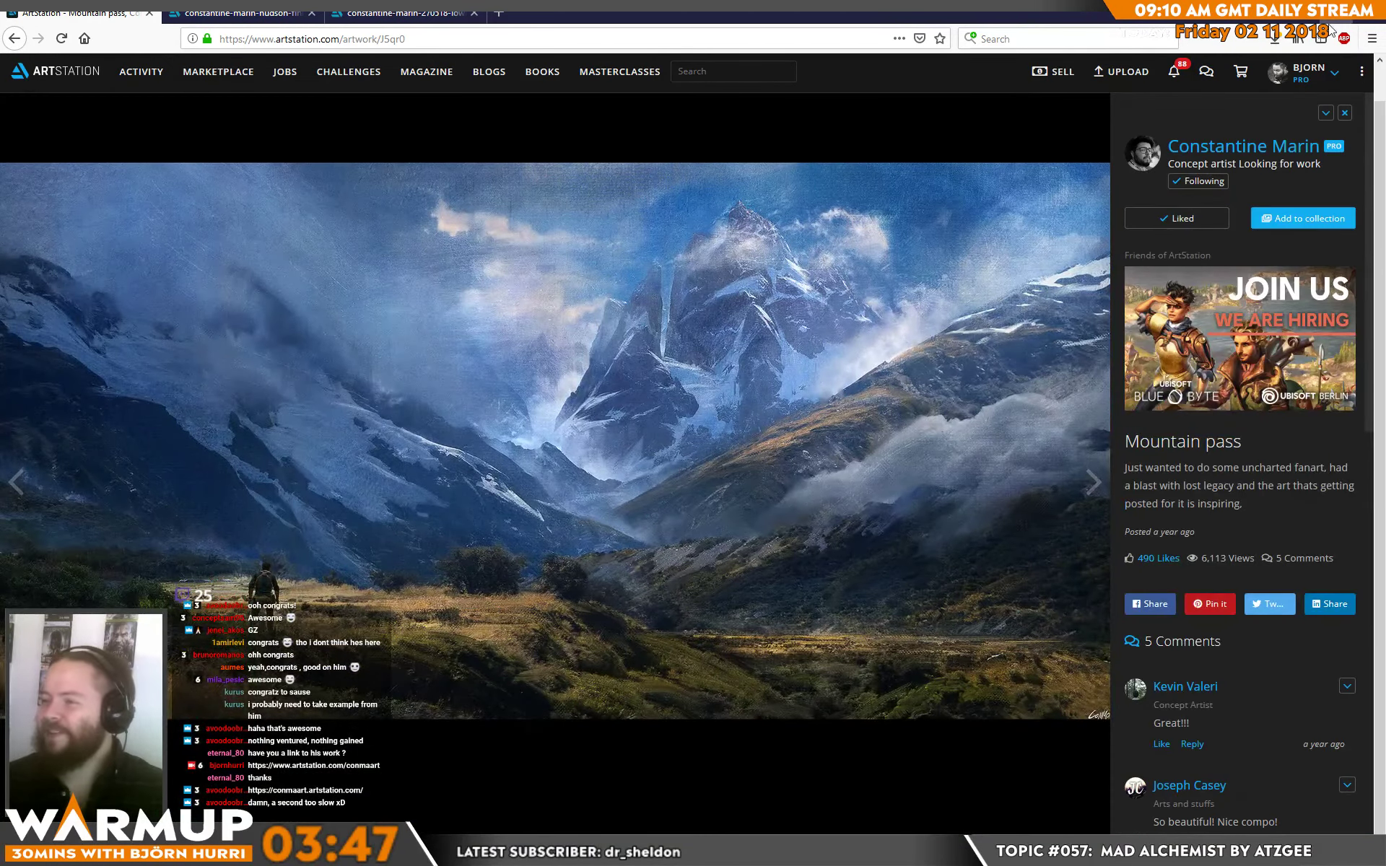
left_click(1375, 18)
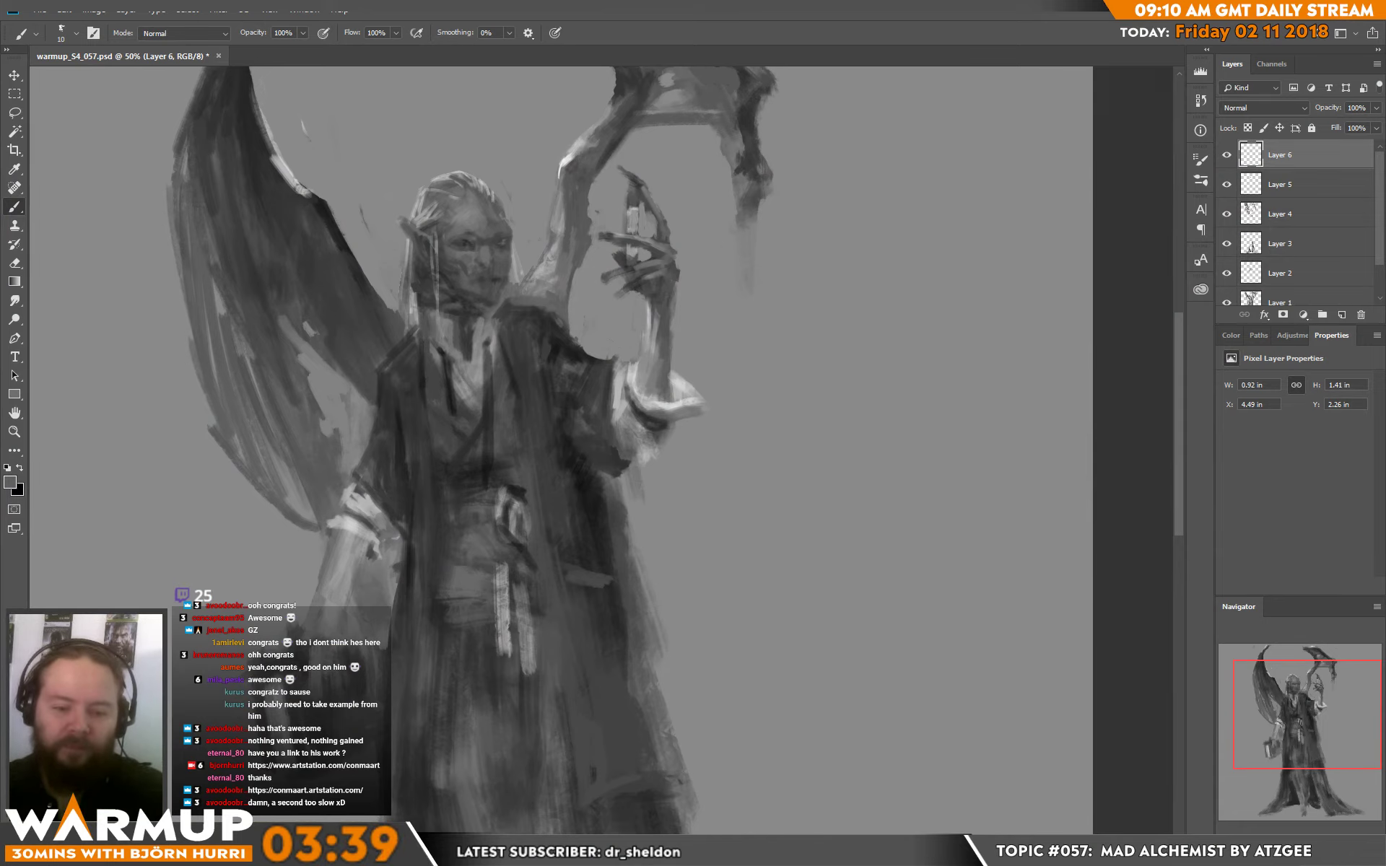
- Set the brush size to 17 px and paint light white highlights along the robe's lapels and chest
left_click(592, 446)
left_click_drag(714, 417, 698, 359)
key("d")
key("x")
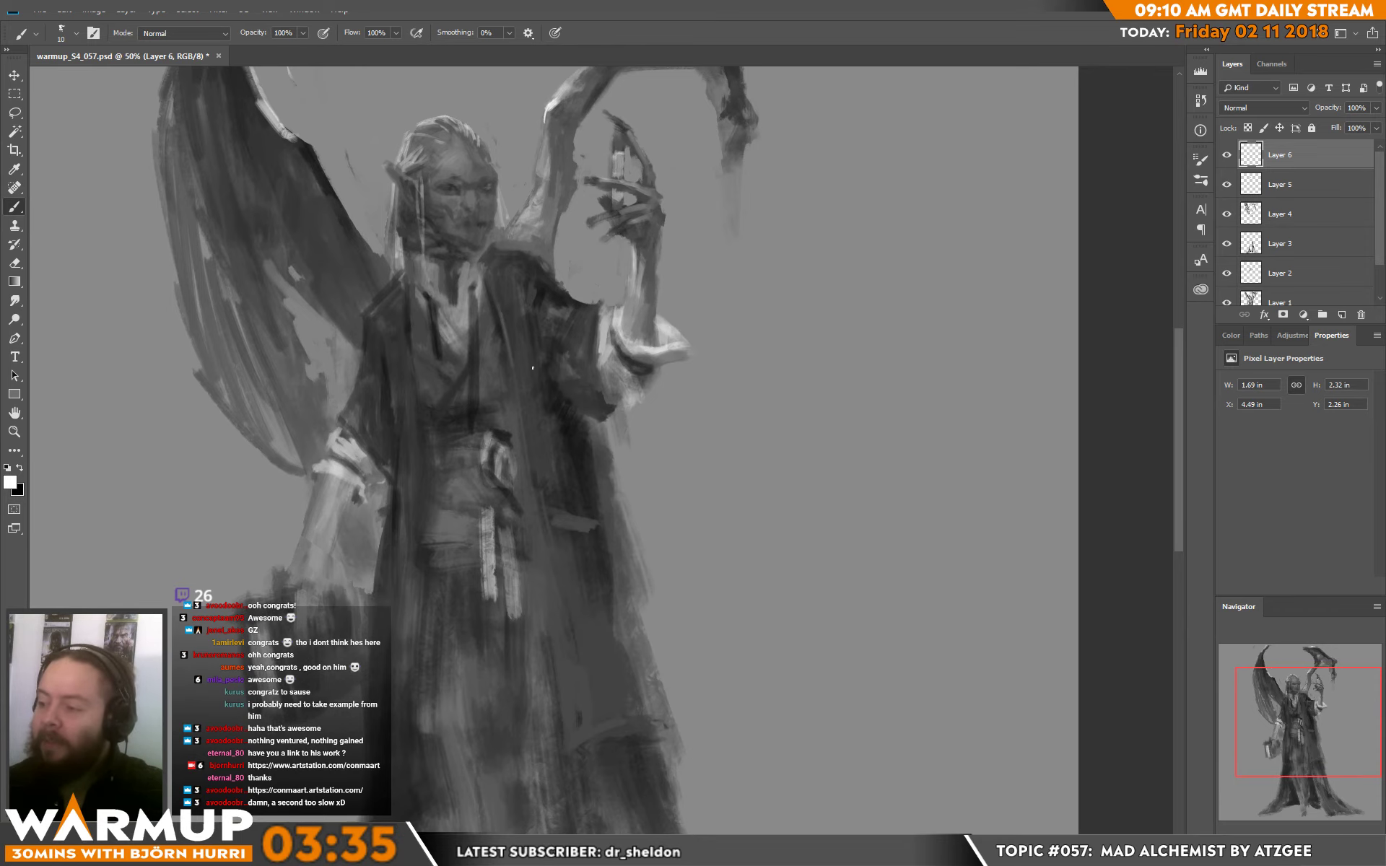
right_click(542, 195)
left_click_drag(614, 228, 619, 228)
left_click(505, 300)
mouse_move(505, 306)
left_mouse_down()
mouse_move(511, 326)
mouse_move(521, 310)
left_mouse_up()
right_click(541, 194)
type("17")
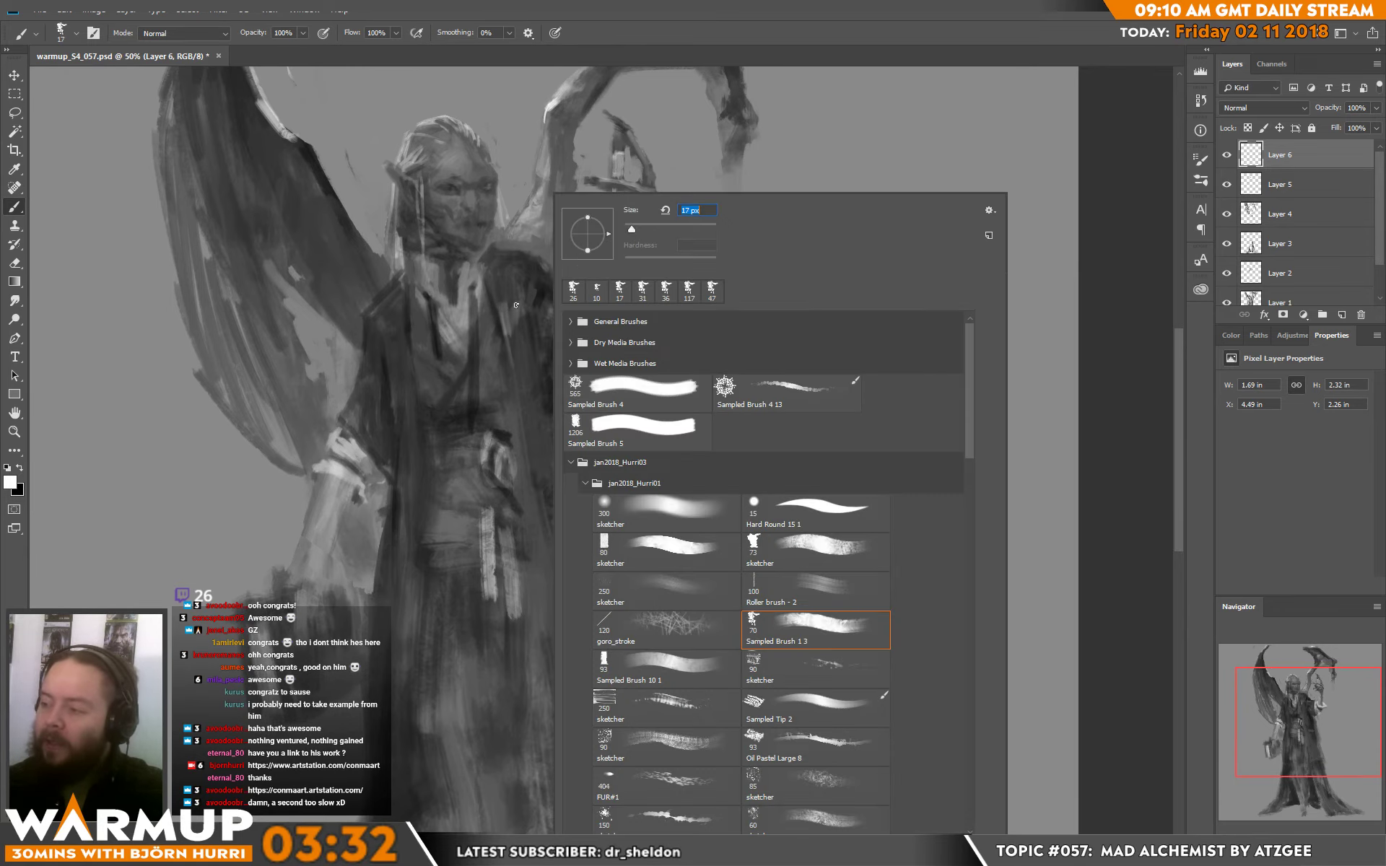
key("Return")
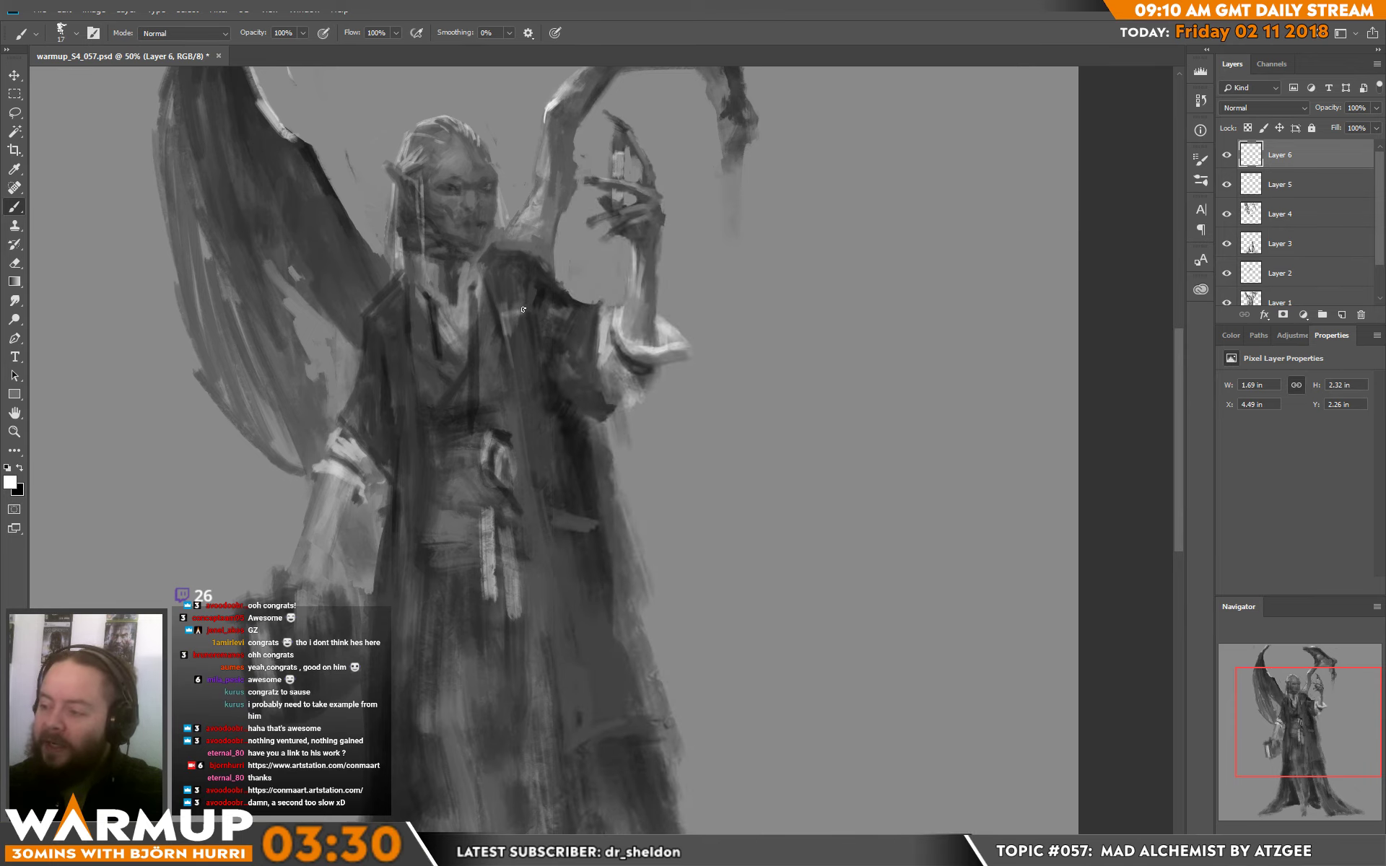
left_click_drag(404, 327, 478, 309)
- Sample dark greys from the robe and paint shading over its shoulders and collar at 17 px
left_click(392, 332, "alt")
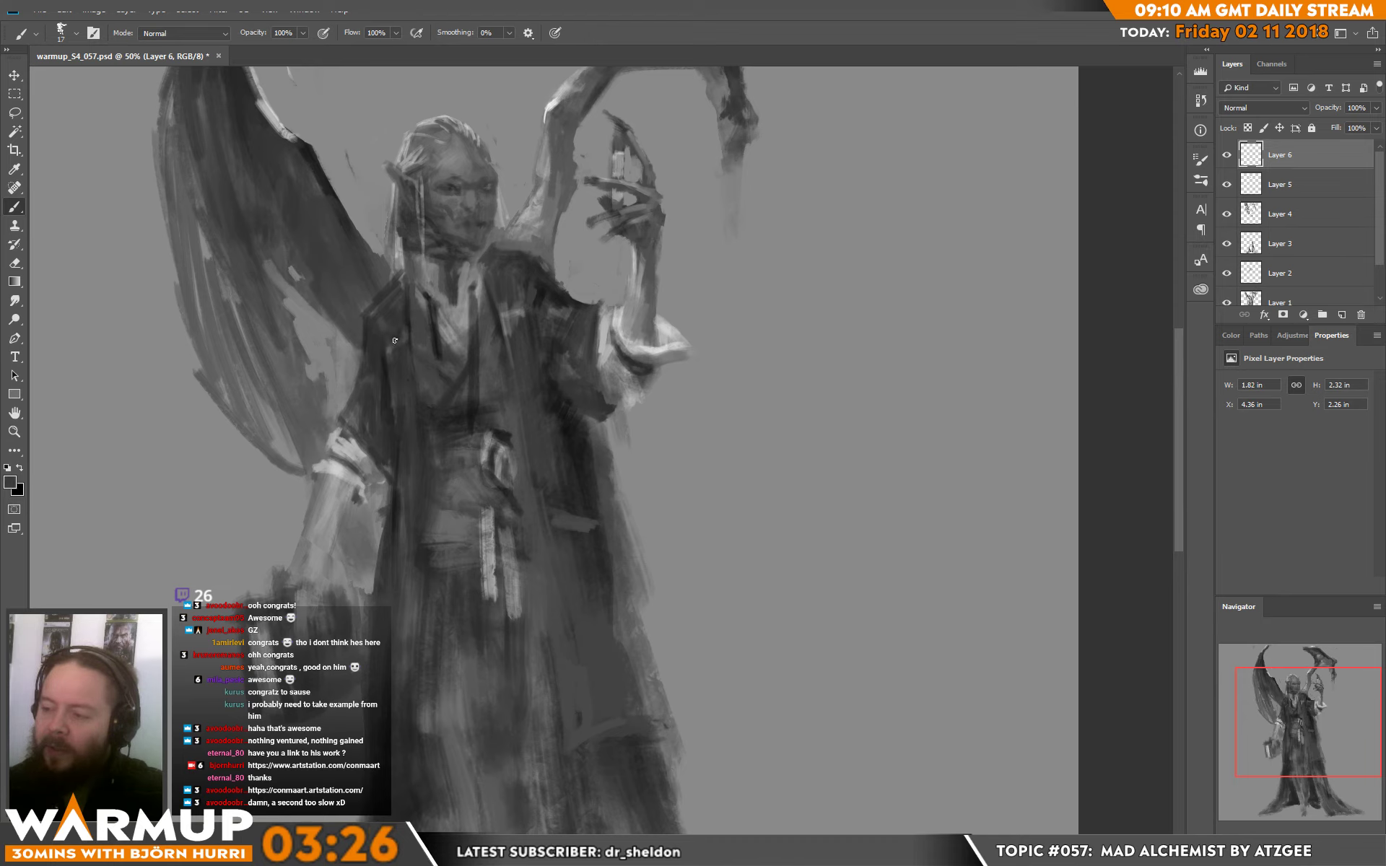
mouse_move(392, 333)
left_mouse_down()
mouse_move(391, 367)
mouse_move(388, 298)
left_mouse_up()
left_click(386, 346, "alt")
left_click(385, 362, "alt")
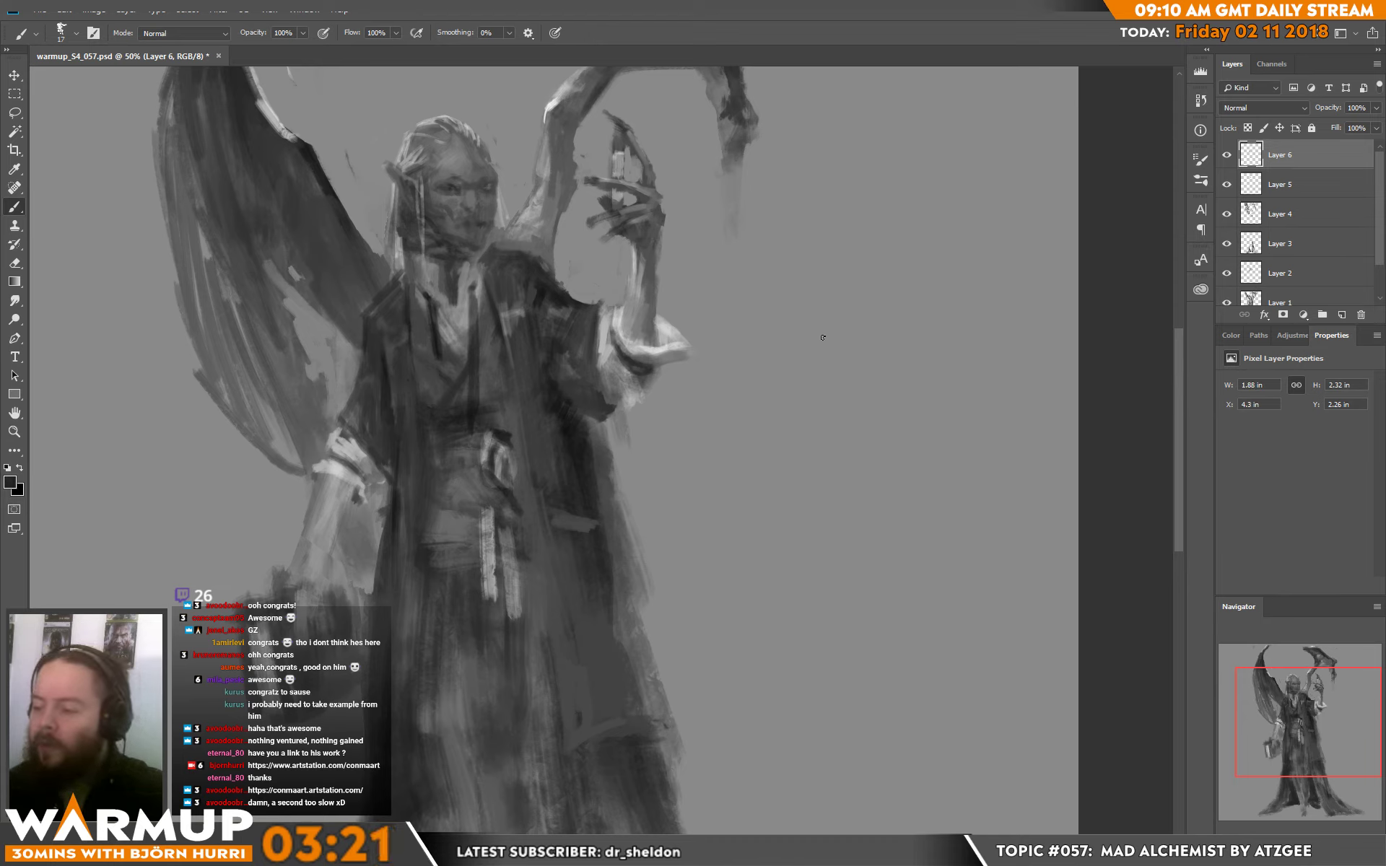
left_click(382, 339, "alt")
left_click_drag(383, 339, 380, 310)
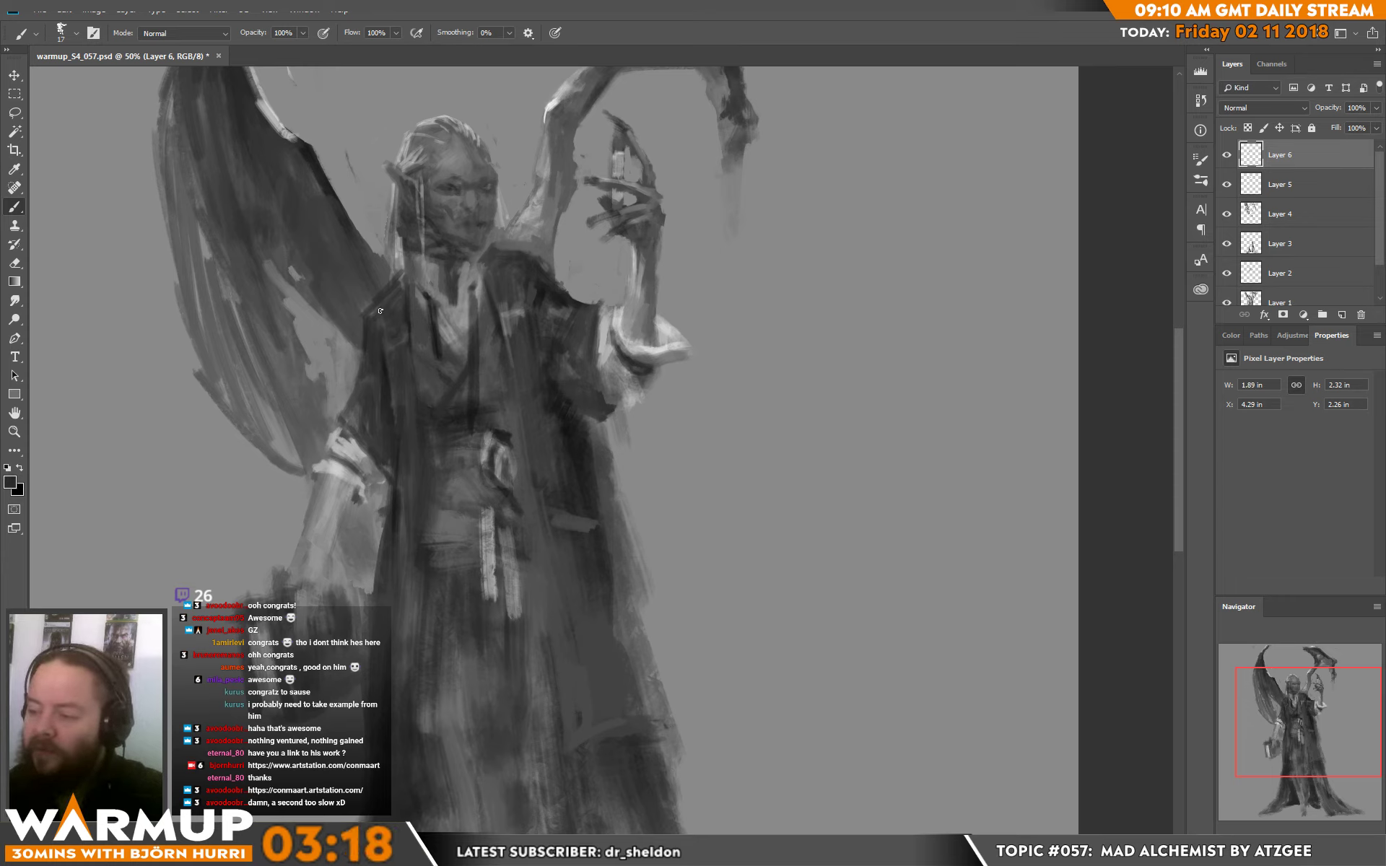
left_click(495, 268, "alt")
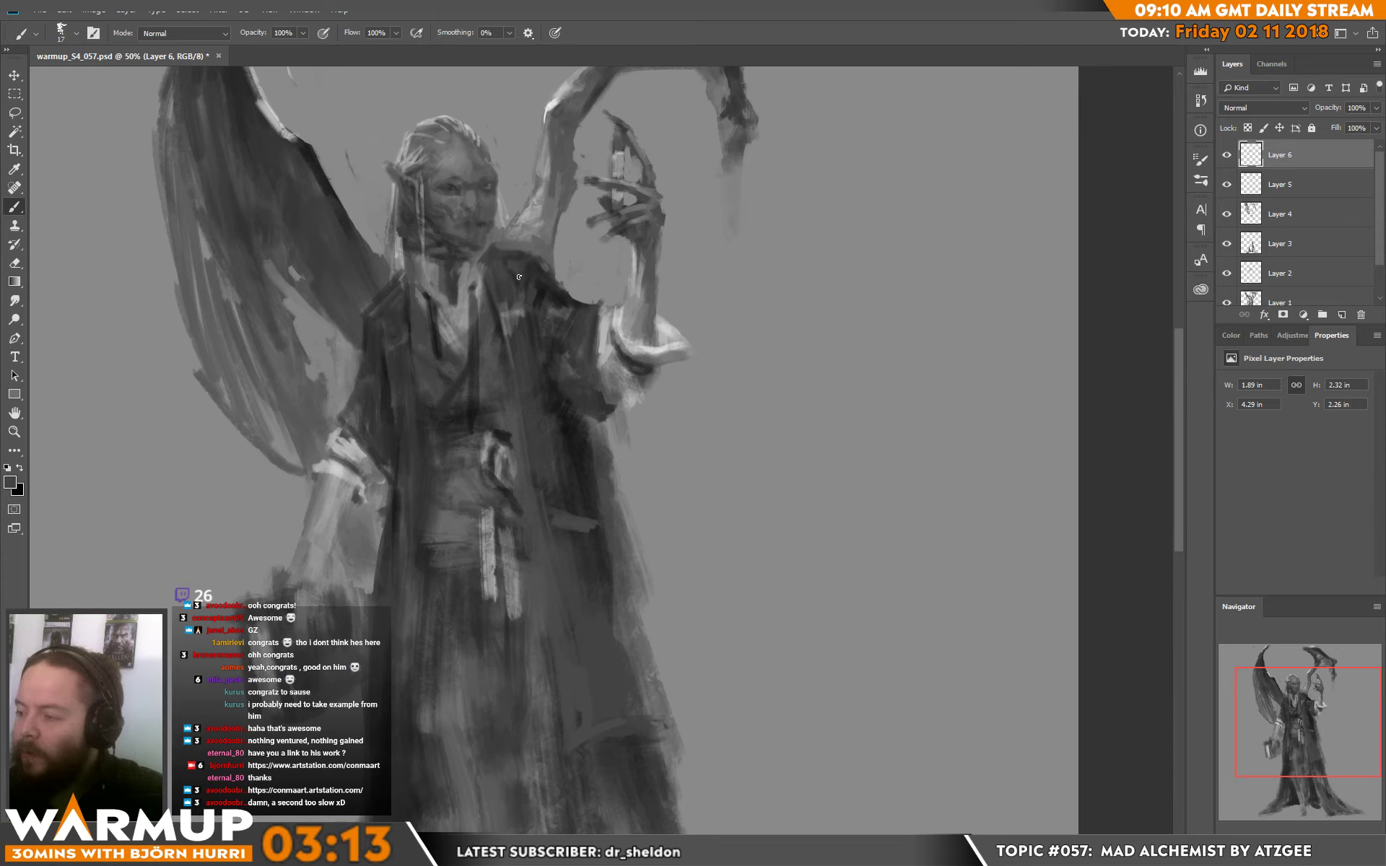
left_click(520, 269, "alt")
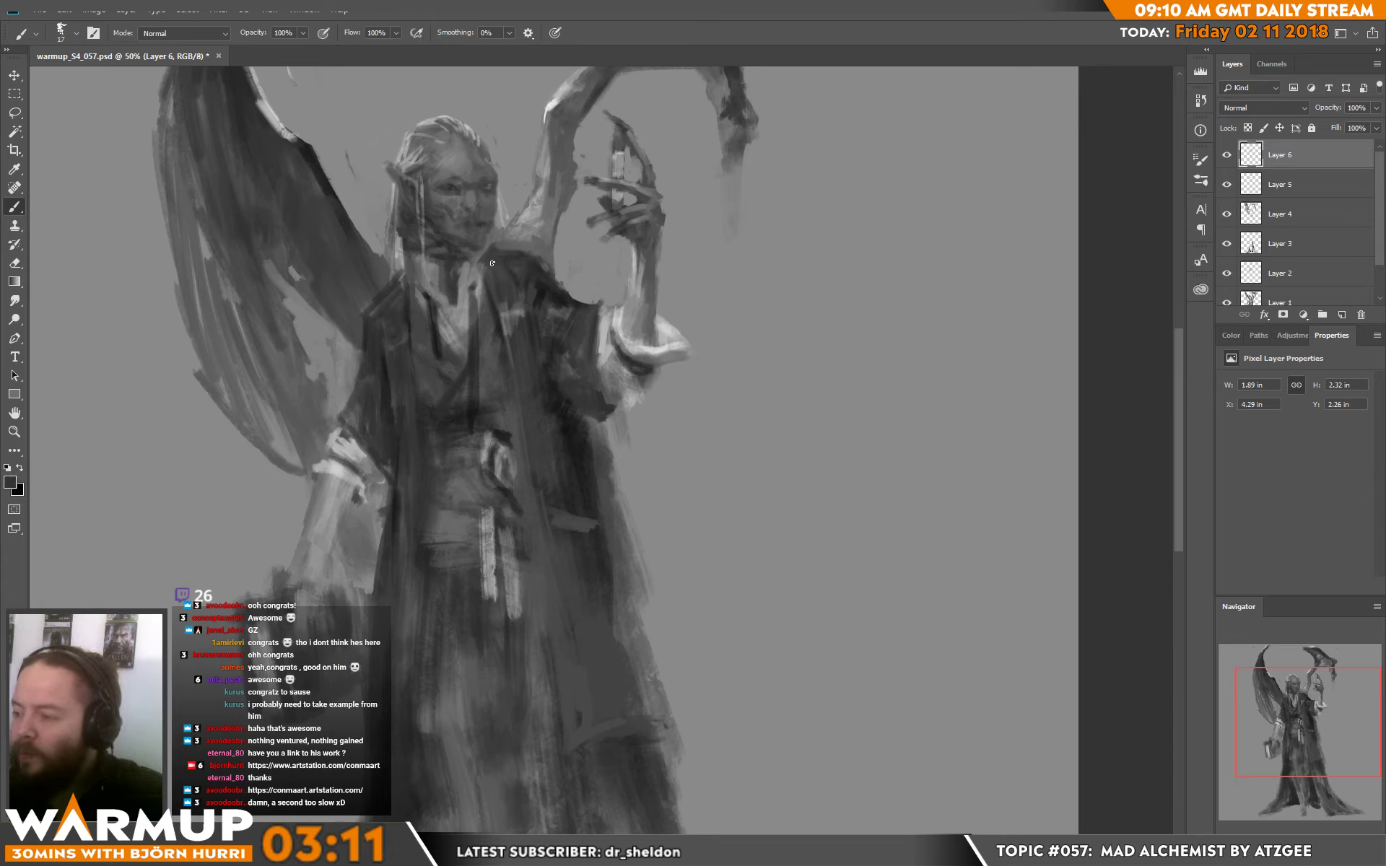
left_click(542, 265, "alt")
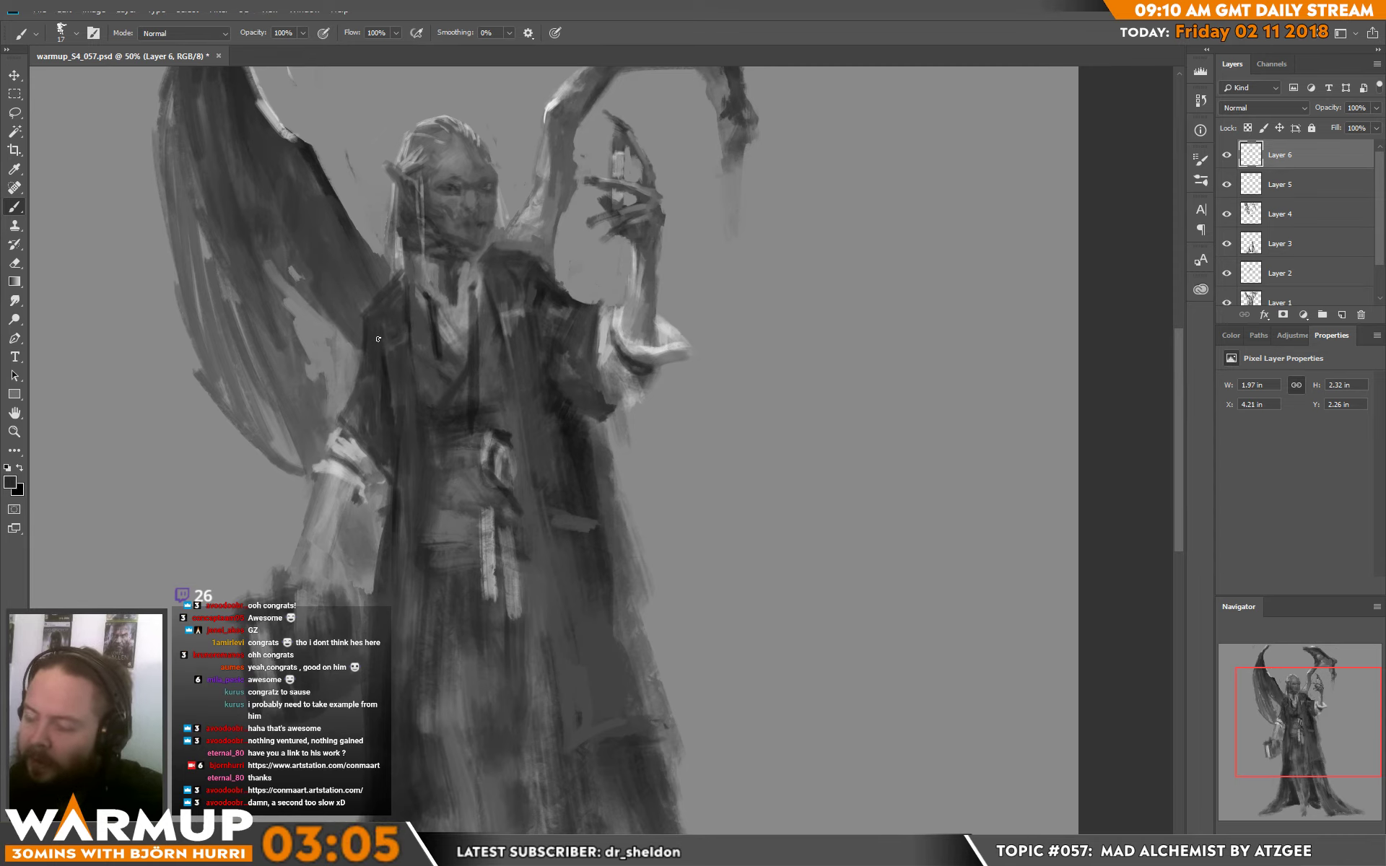
- Sample a grey from the robe's chest and paint long fold strokes down the coat's side below the raised arm
left_click_drag(670, 398, 659, 331)
left_click_drag(716, 376, 702, 360)
left_click(528, 333, "alt")
left_click_drag(533, 339, 548, 416)
left_click_drag(531, 333, 572, 467)
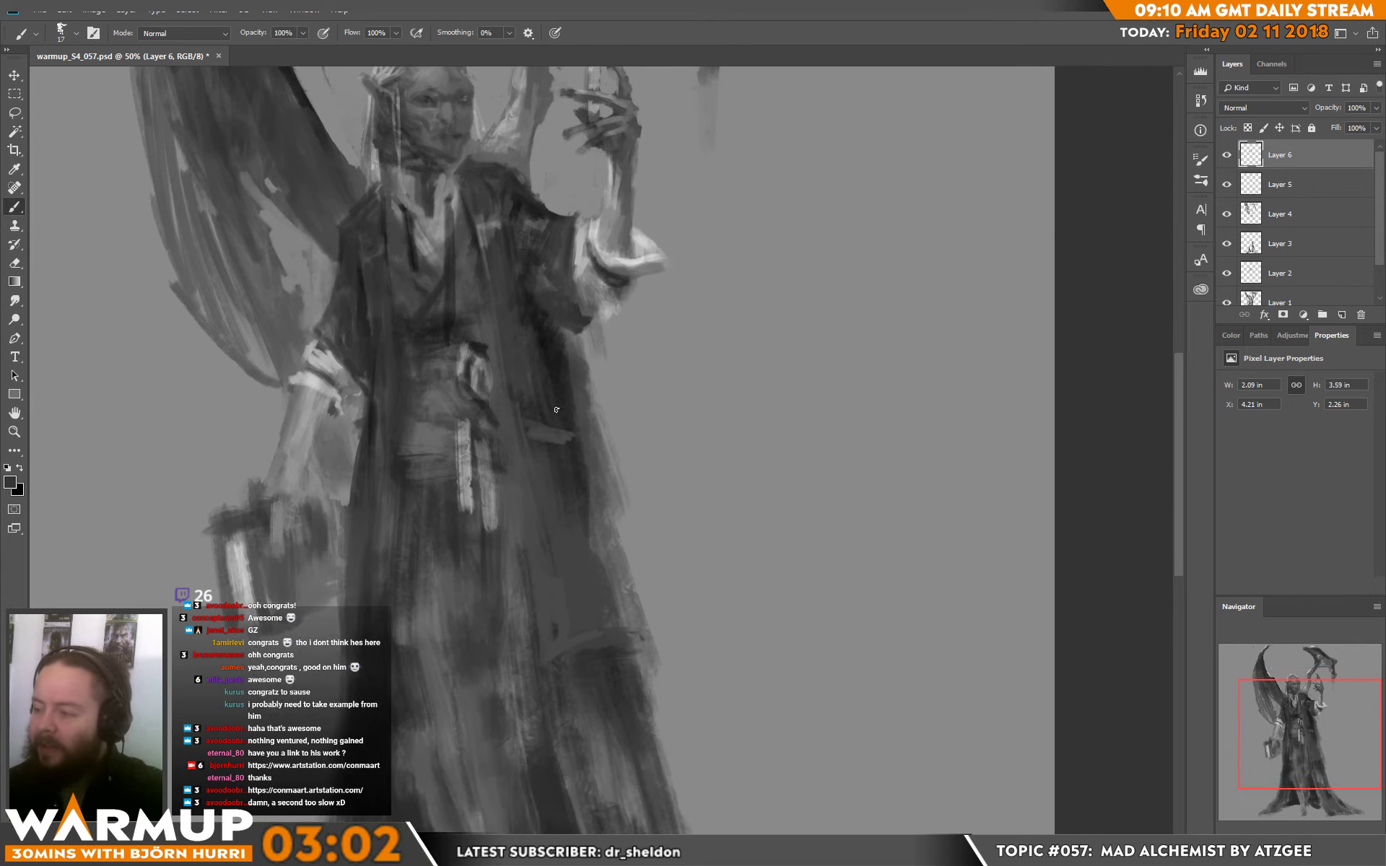
left_click_drag(563, 331, 622, 556)
mouse_move(607, 465)
left_mouse_down()
mouse_move(642, 610)
mouse_move(614, 548)
mouse_move(632, 628)
left_mouse_up()
left_click_drag(599, 520, 584, 562)
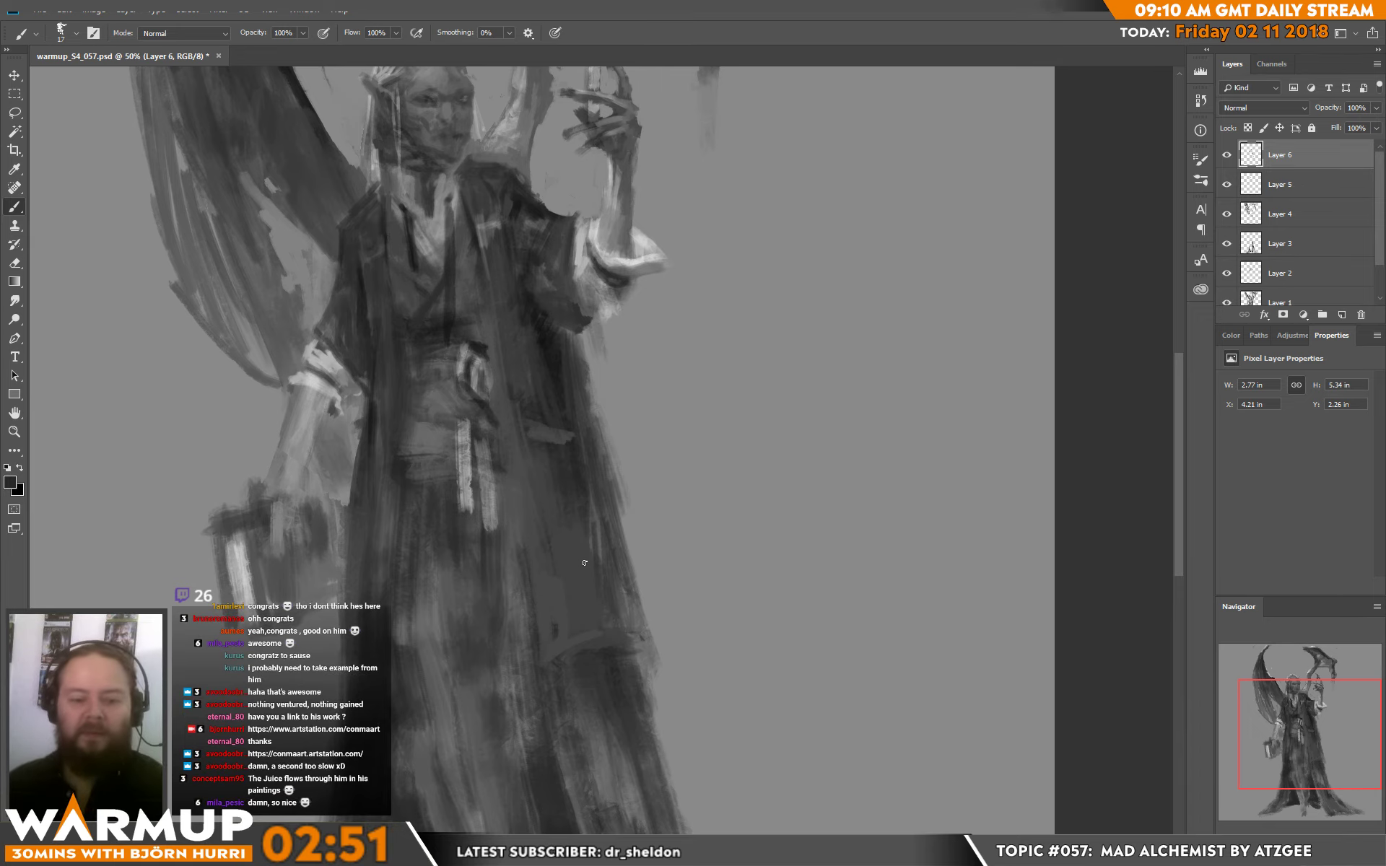
left_click_drag(617, 524, 647, 433)
left_click(400, 325, "alt")
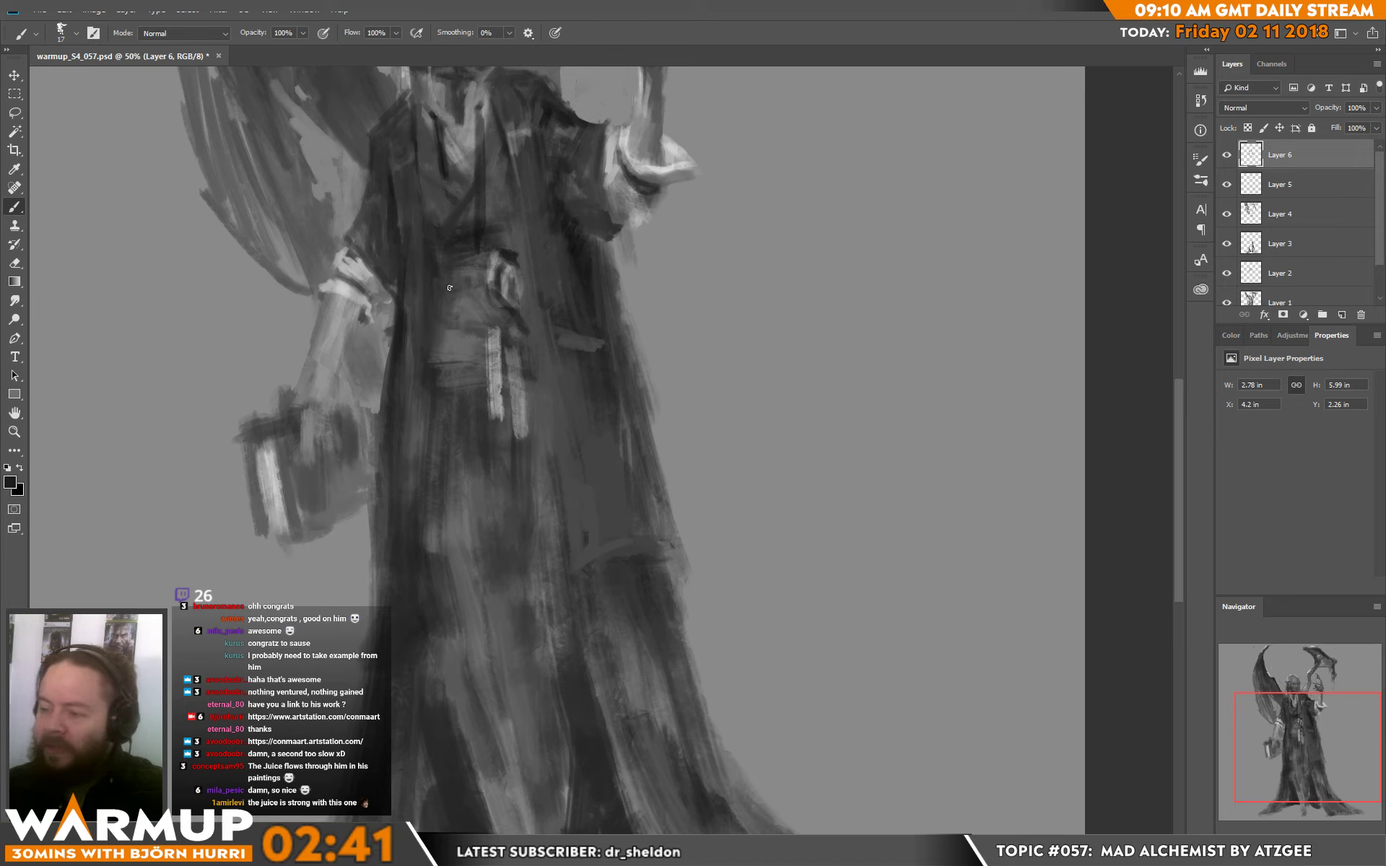
- Switch to the browser to view the giphy GIF and return to Photoshop
key("ctrl+minus")
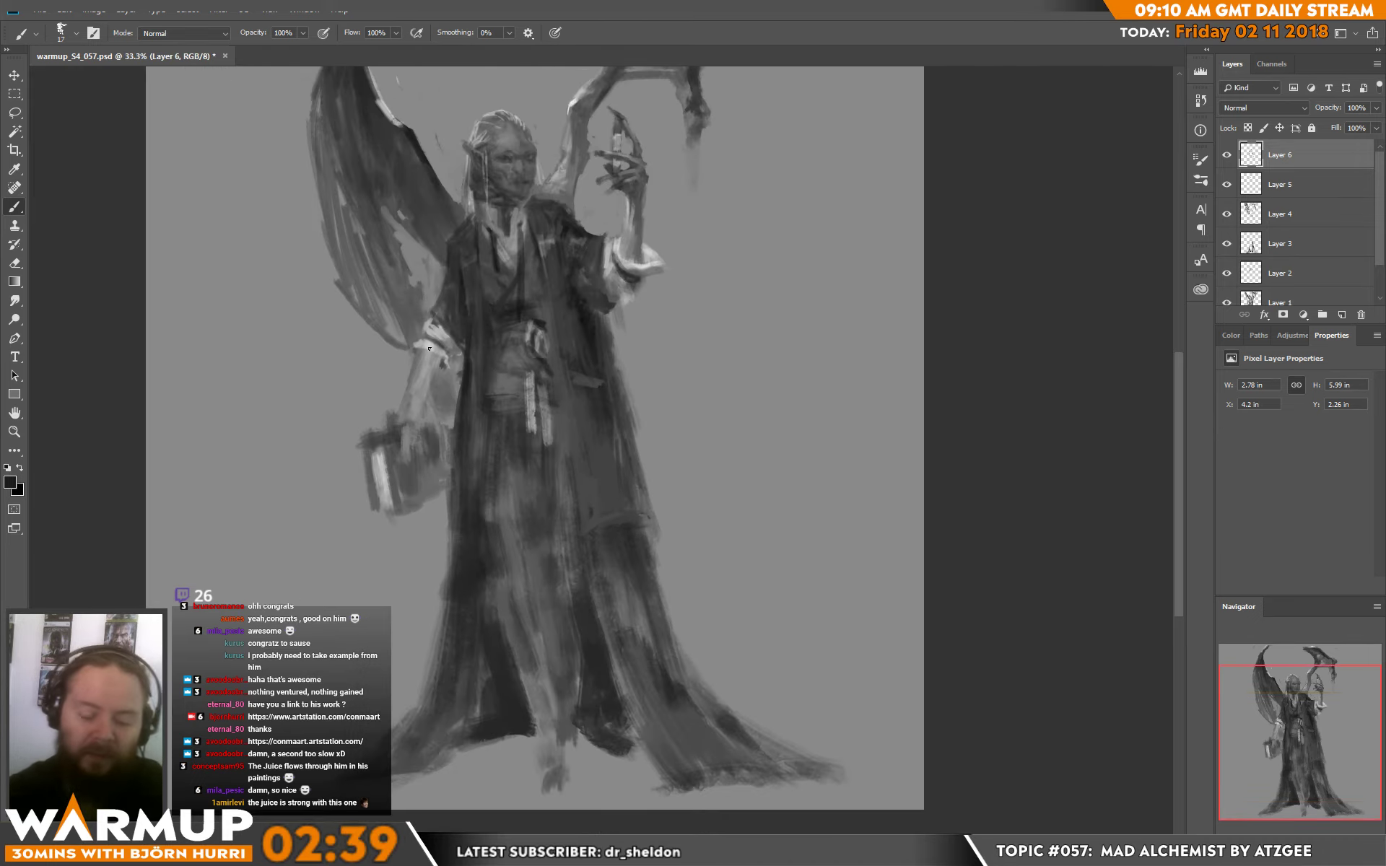
scroll(712, 405, "down", 2)
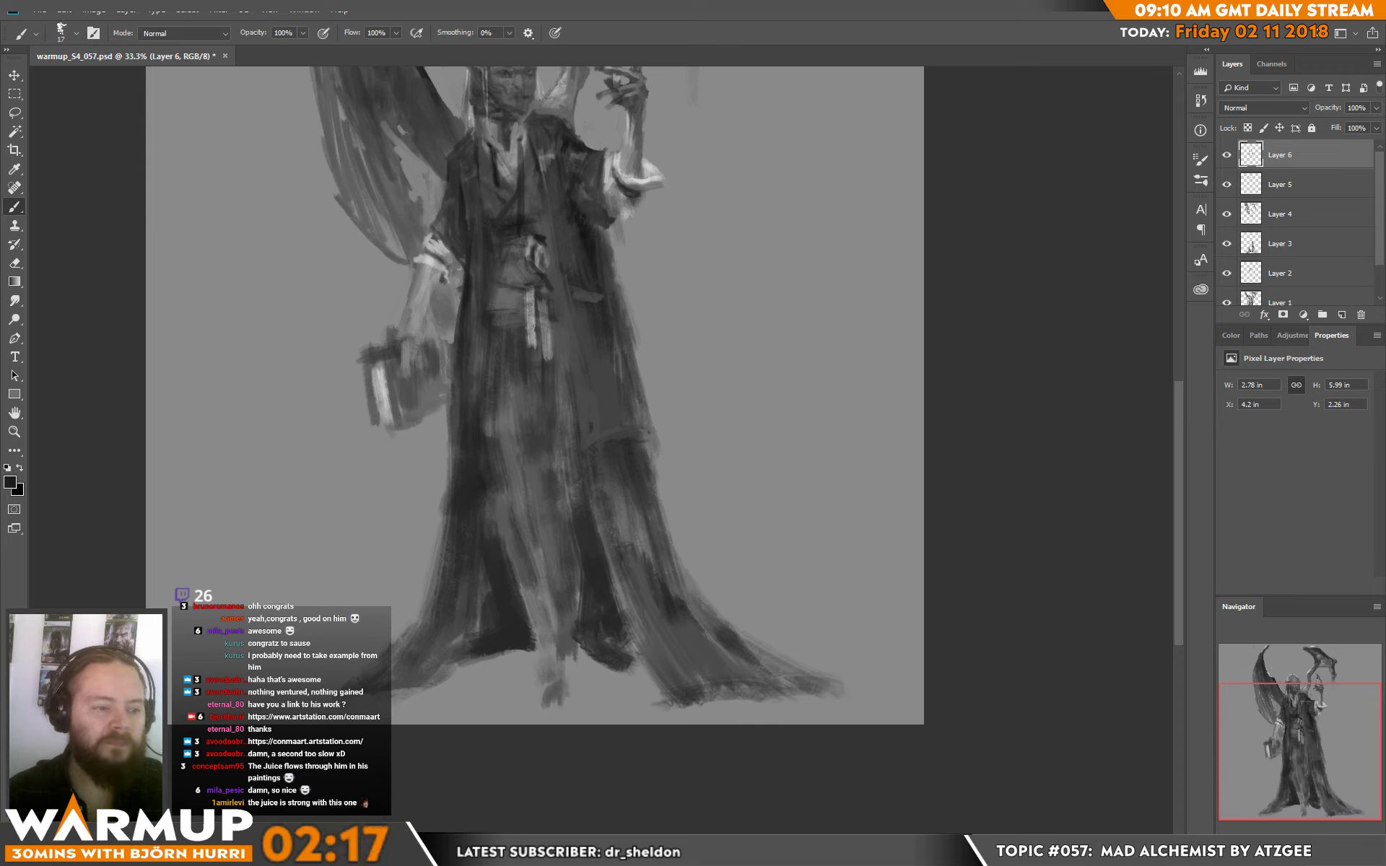
key("alt+Tab")
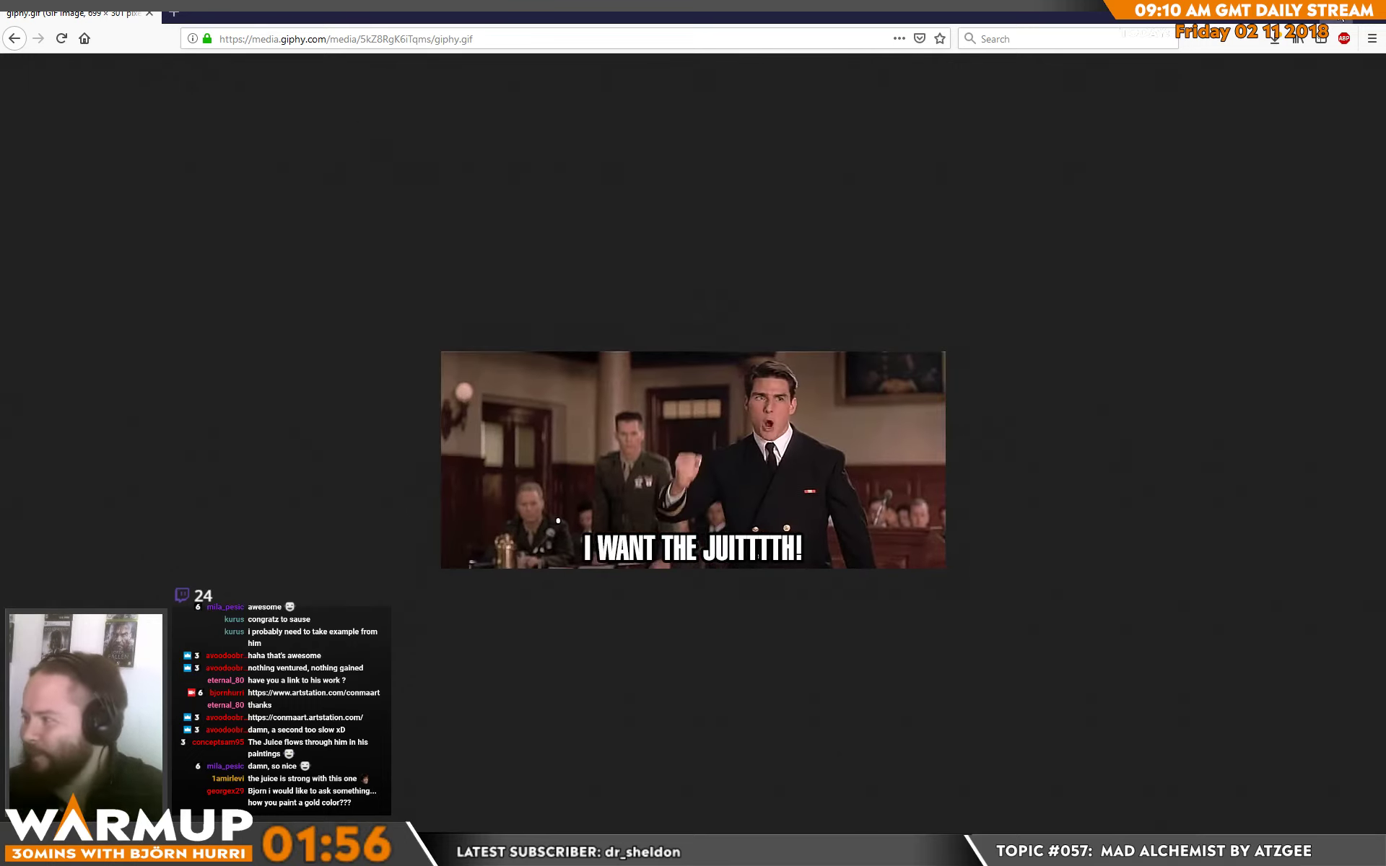
key("alt+Tab")
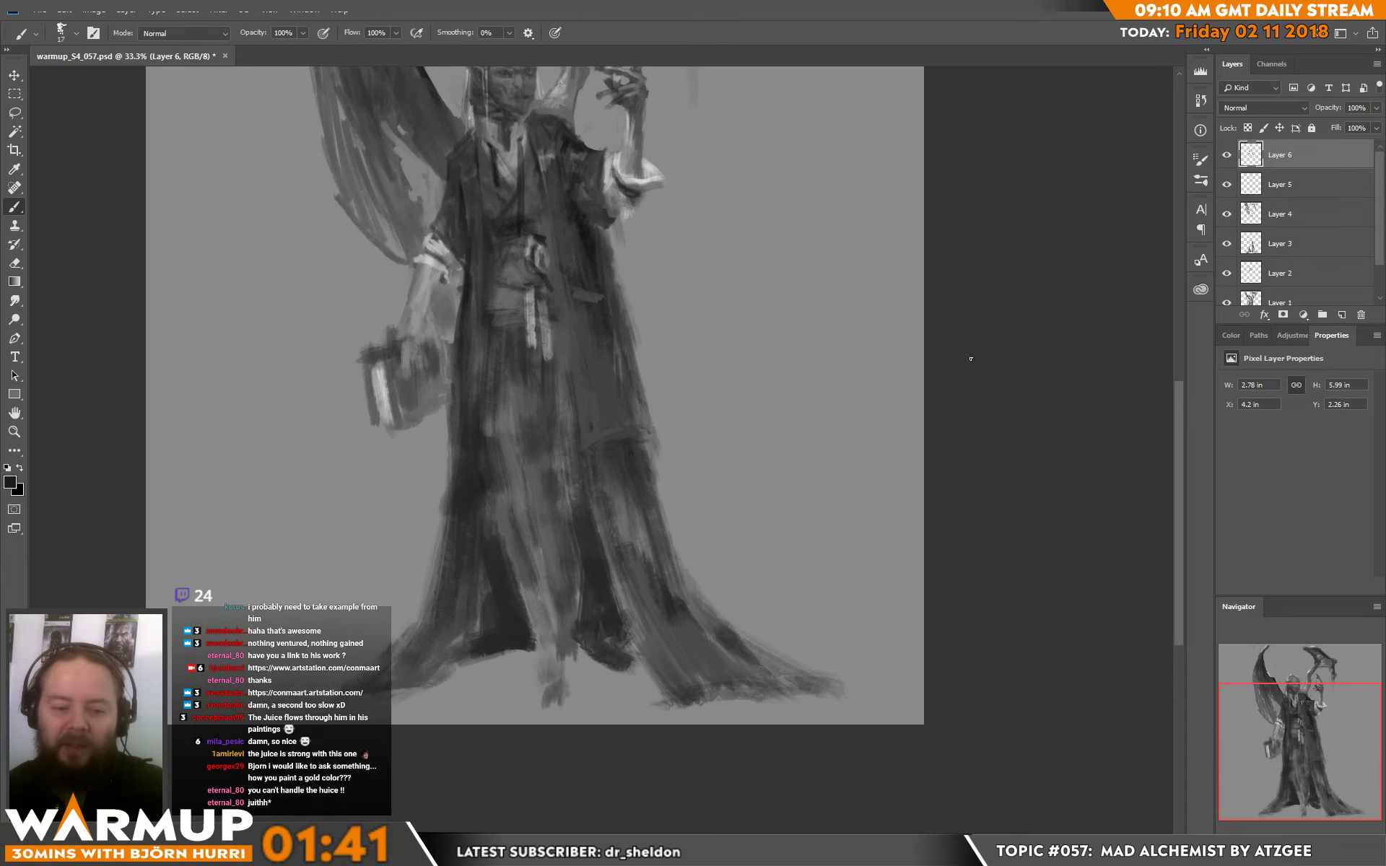
- Set the brush size to 72 px and paint dark grey over the robe's front panel below the belt
scroll(722, 397, "up", 3)
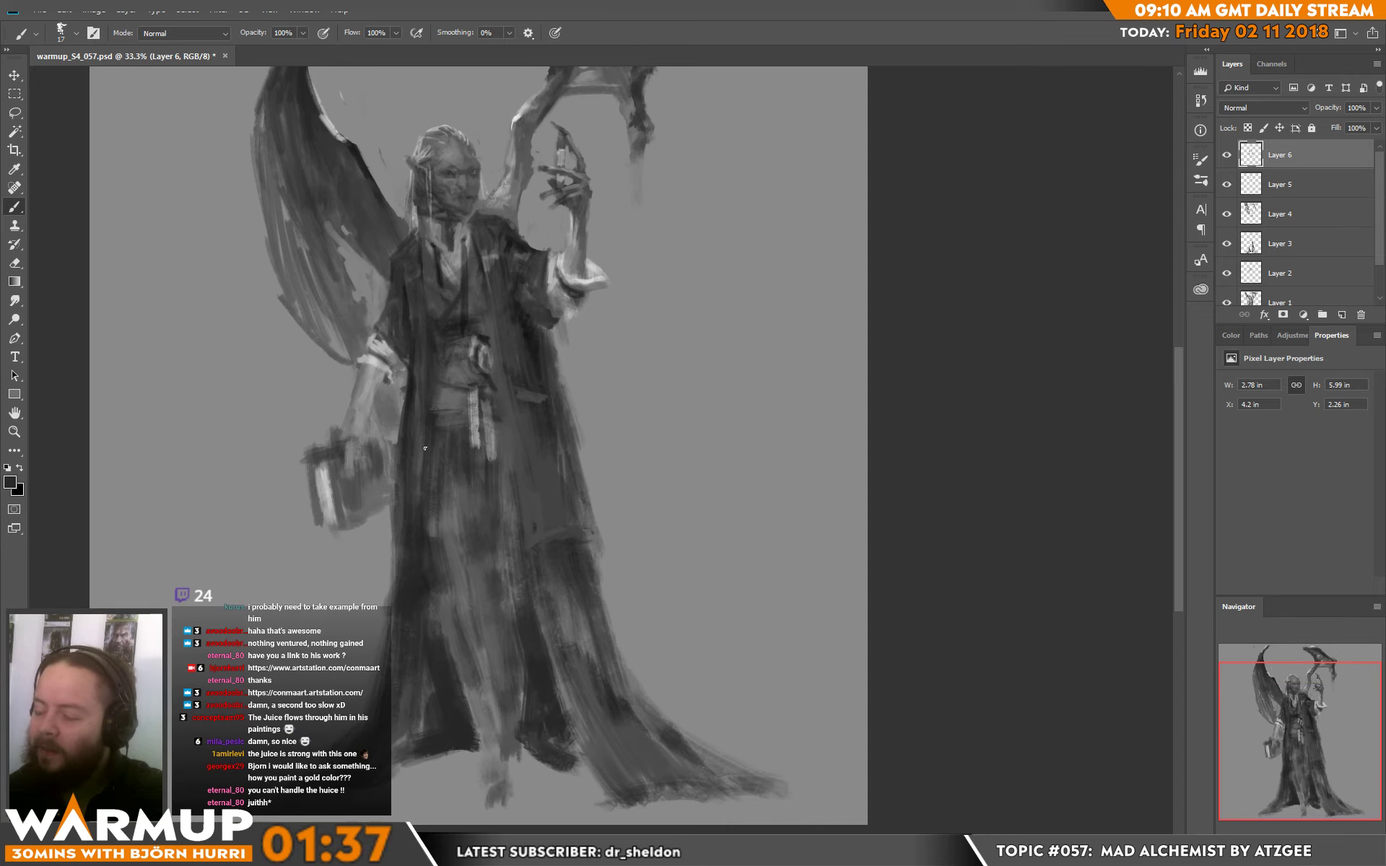
left_click_drag(557, 453, 561, 330)
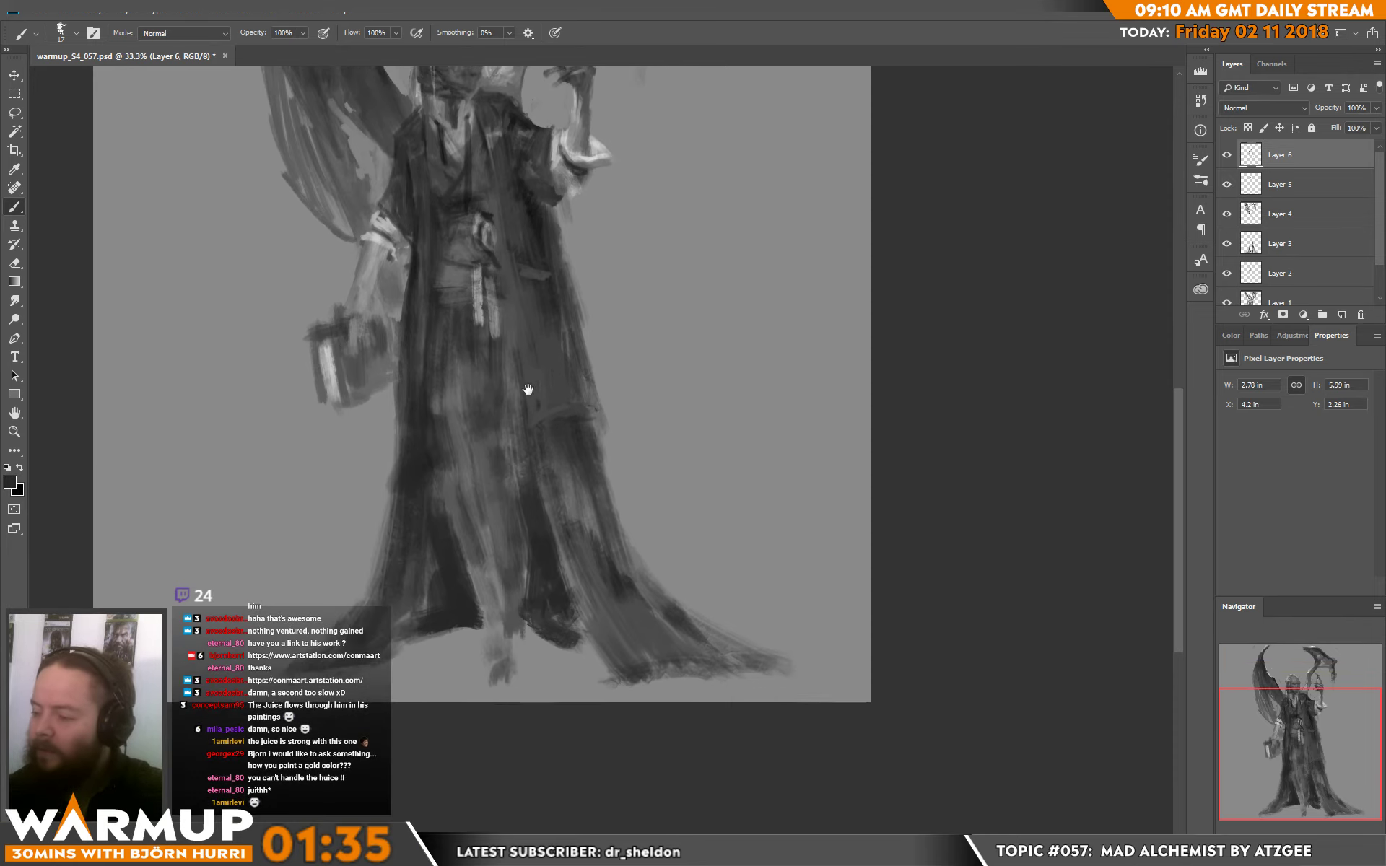
right_click(471, 194)
left_click(444, 317)
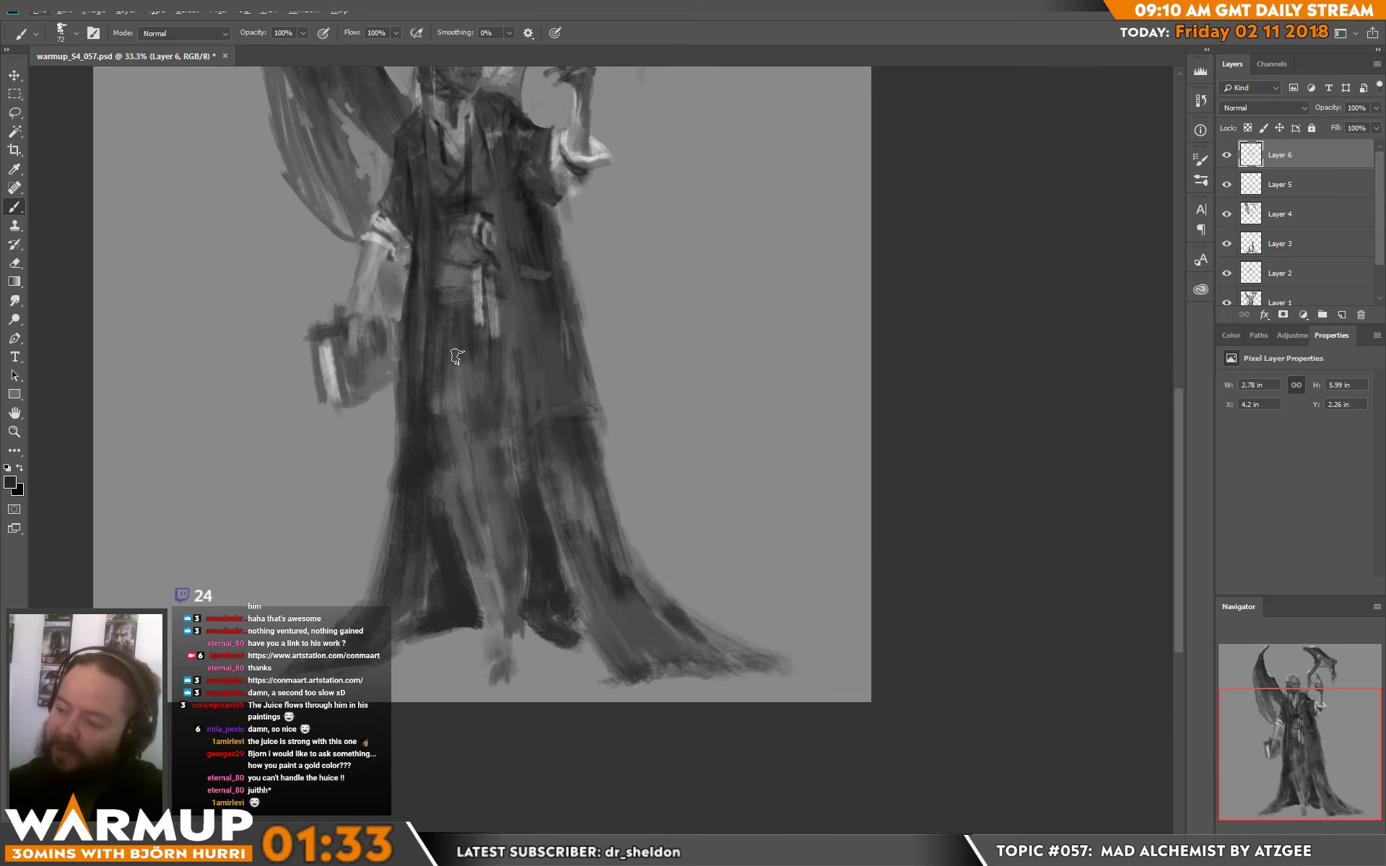
mouse_move(440, 325)
left_mouse_down()
mouse_move(461, 405)
mouse_move(453, 462)
left_mouse_up()
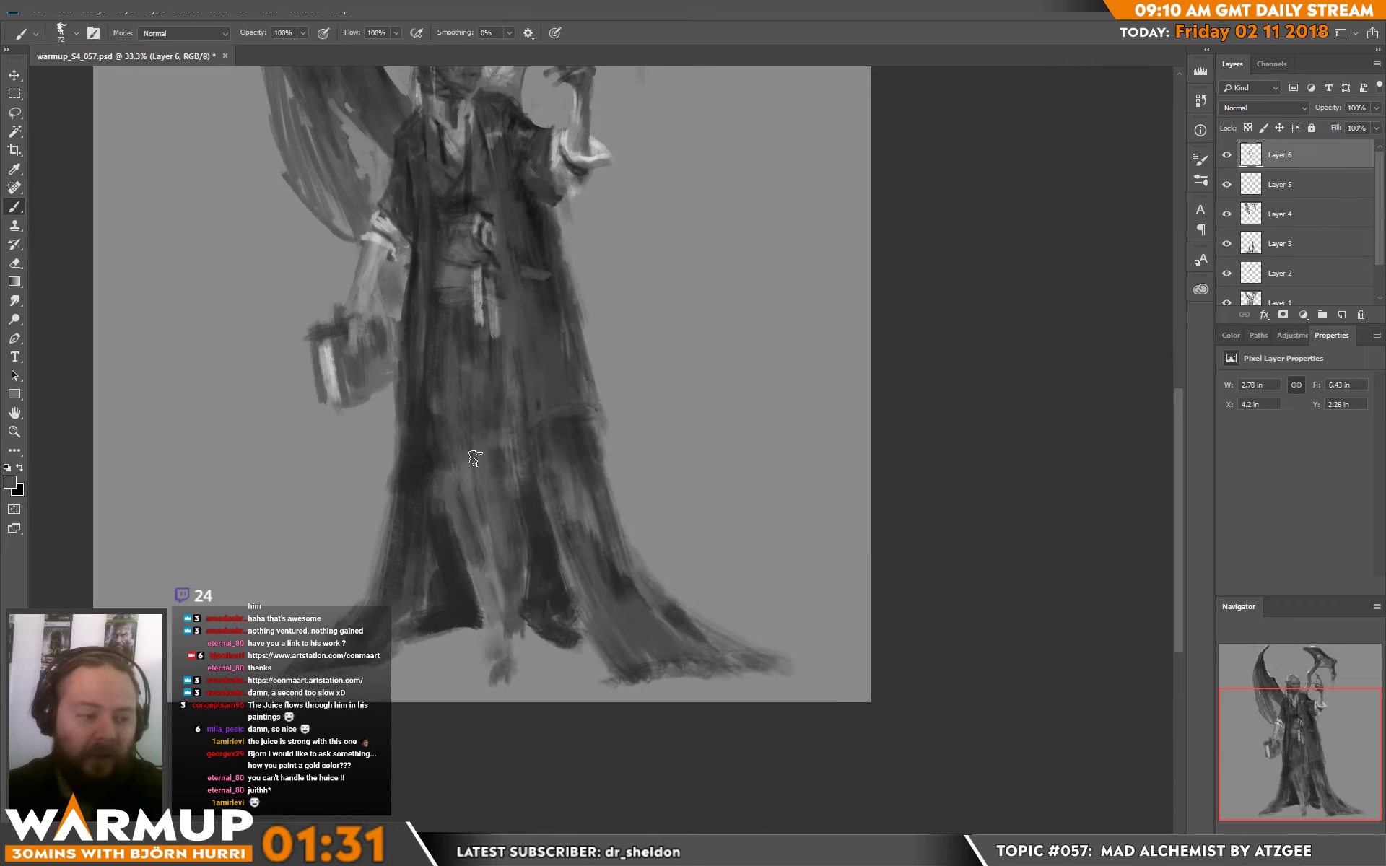
mouse_move(523, 362)
left_mouse_down()
mouse_move(498, 425)
mouse_move(510, 446)
mouse_move(436, 473)
mouse_move(467, 486)
mouse_move(470, 502)
left_mouse_up()
mouse_move(440, 451)
left_mouse_down()
mouse_move(455, 532)
mouse_move(513, 544)
left_mouse_up()
left_click(436, 513, "alt")
left_click_drag(440, 509, 579, 557)
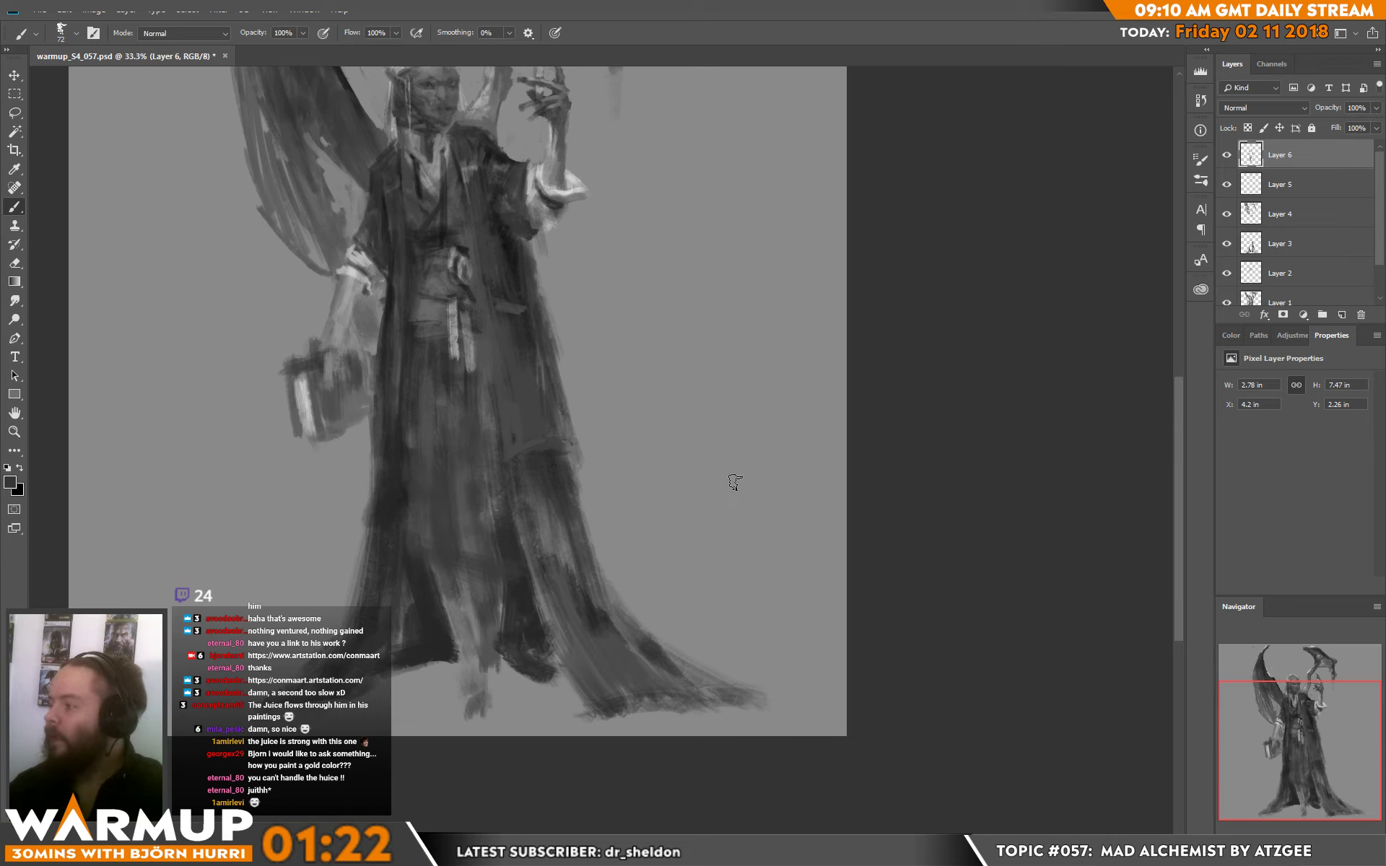
- Add a new layer, set the foreground colour to orange #c46a00 and paint a solid block in the empty background beside the figure
key("ctrl+shift+alt+n")
left_click(11, 481)
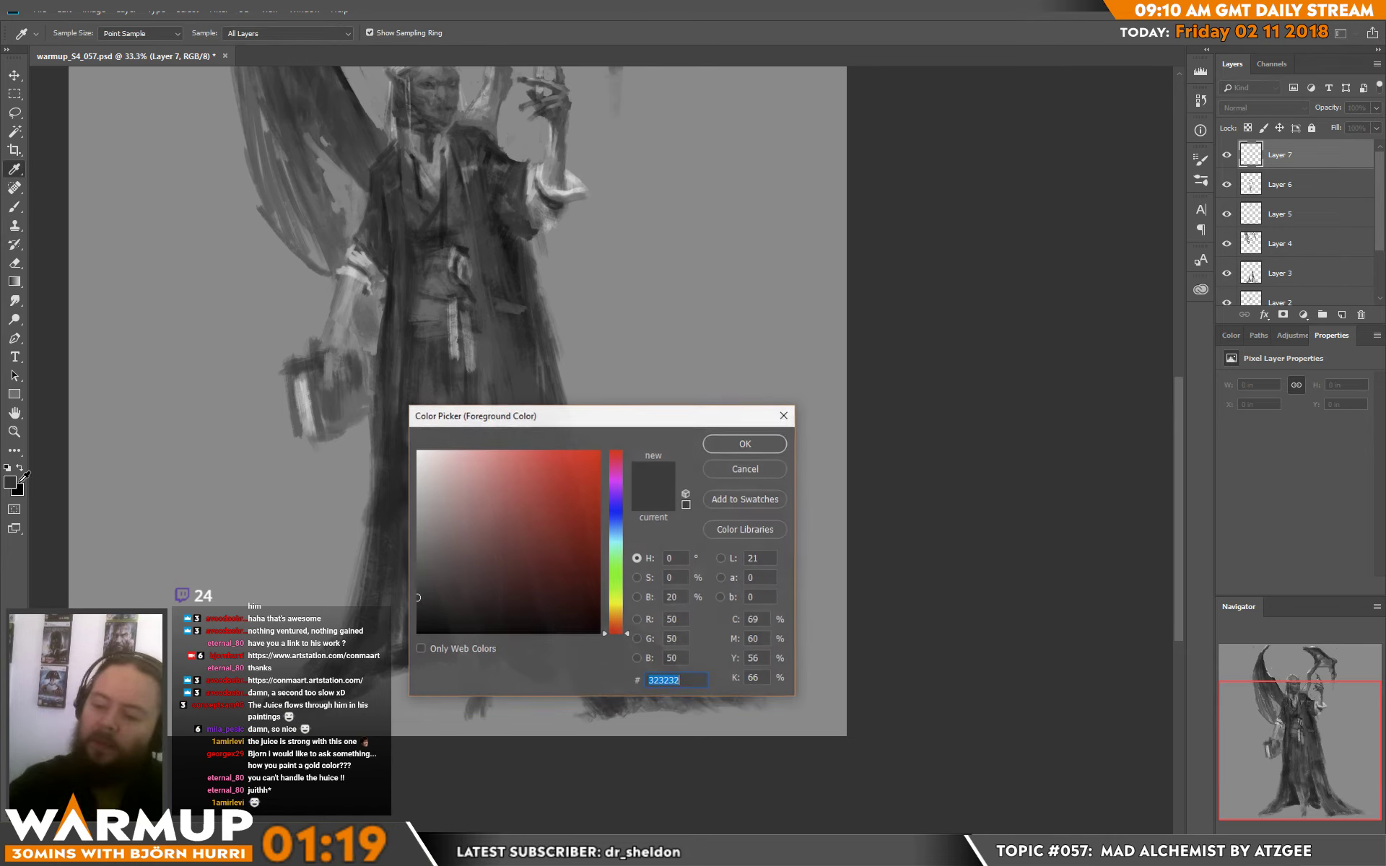
left_click(621, 621)
left_click(557, 540)
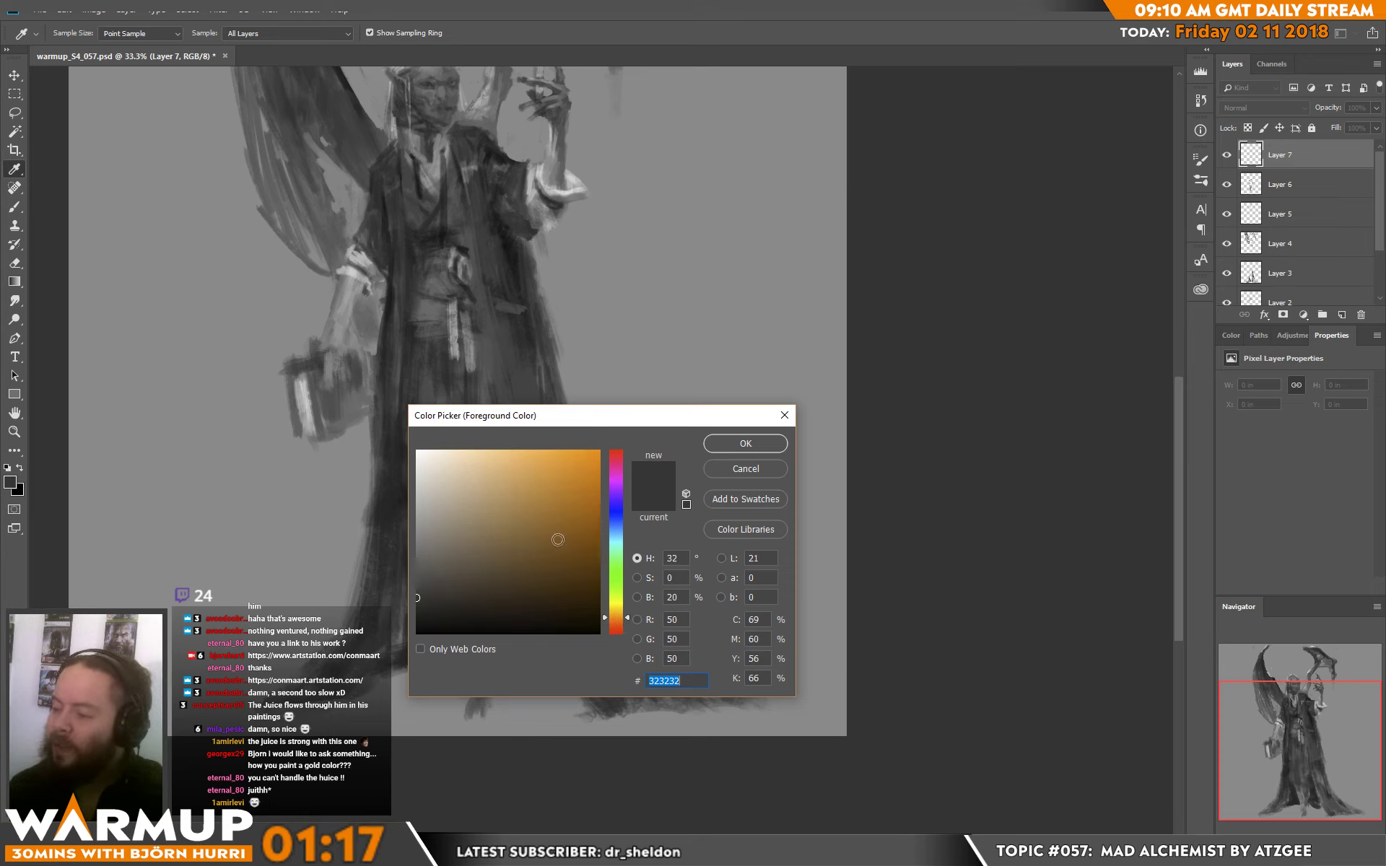
left_click(745, 444)
key("b")
mouse_move(635, 304)
left_mouse_down()
mouse_move(772, 249)
mouse_move(751, 317)
mouse_move(650, 310)
mouse_move(719, 304)
mouse_move(700, 301)
mouse_move(636, 346)
mouse_move(649, 331)
mouse_move(680, 338)
mouse_move(682, 379)
mouse_move(805, 300)
mouse_move(689, 387)
mouse_move(712, 359)
mouse_move(740, 359)
left_mouse_up()
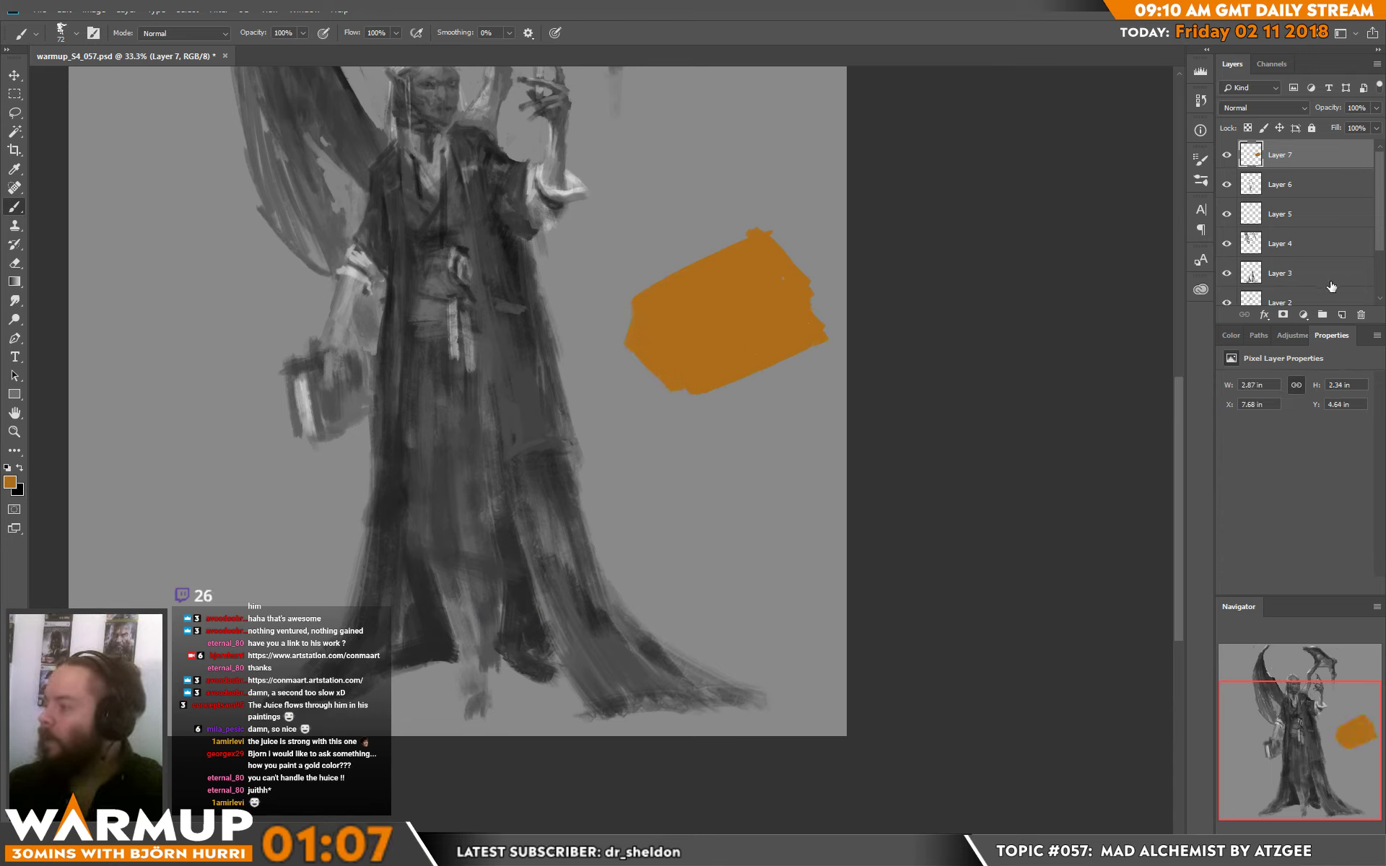
- Add another layer clipped to the orange block's layer and set the foreground colour to muted brown #996c36
key("ctrl+shift+alt+n")
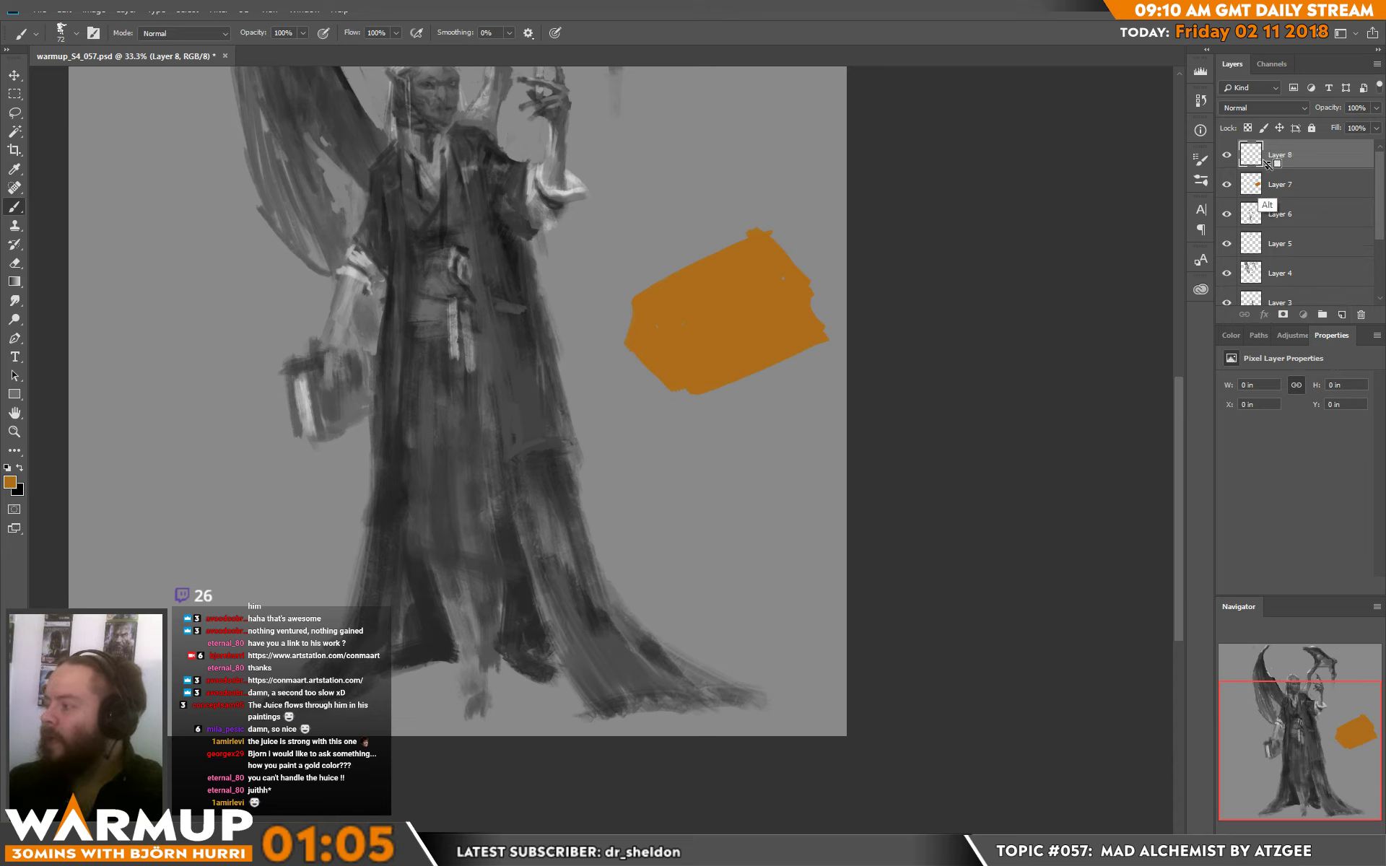
left_click(1265, 168, "alt")
left_click(12, 481)
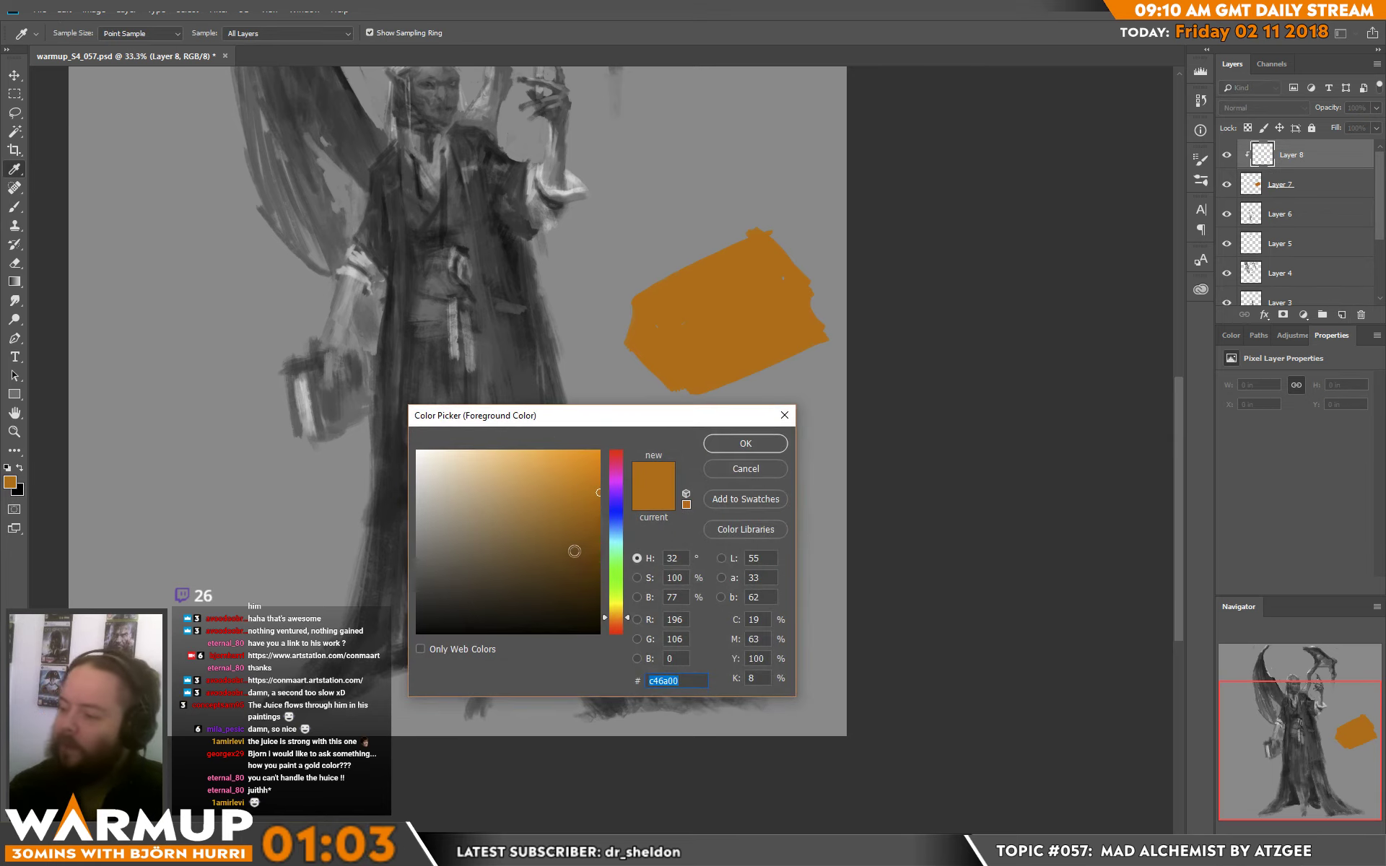
mouse_move(556, 509)
left_mouse_down()
mouse_move(522, 487)
mouse_move(542, 492)
mouse_move(522, 492)
mouse_move(508, 526)
mouse_move(535, 524)
left_mouse_up()
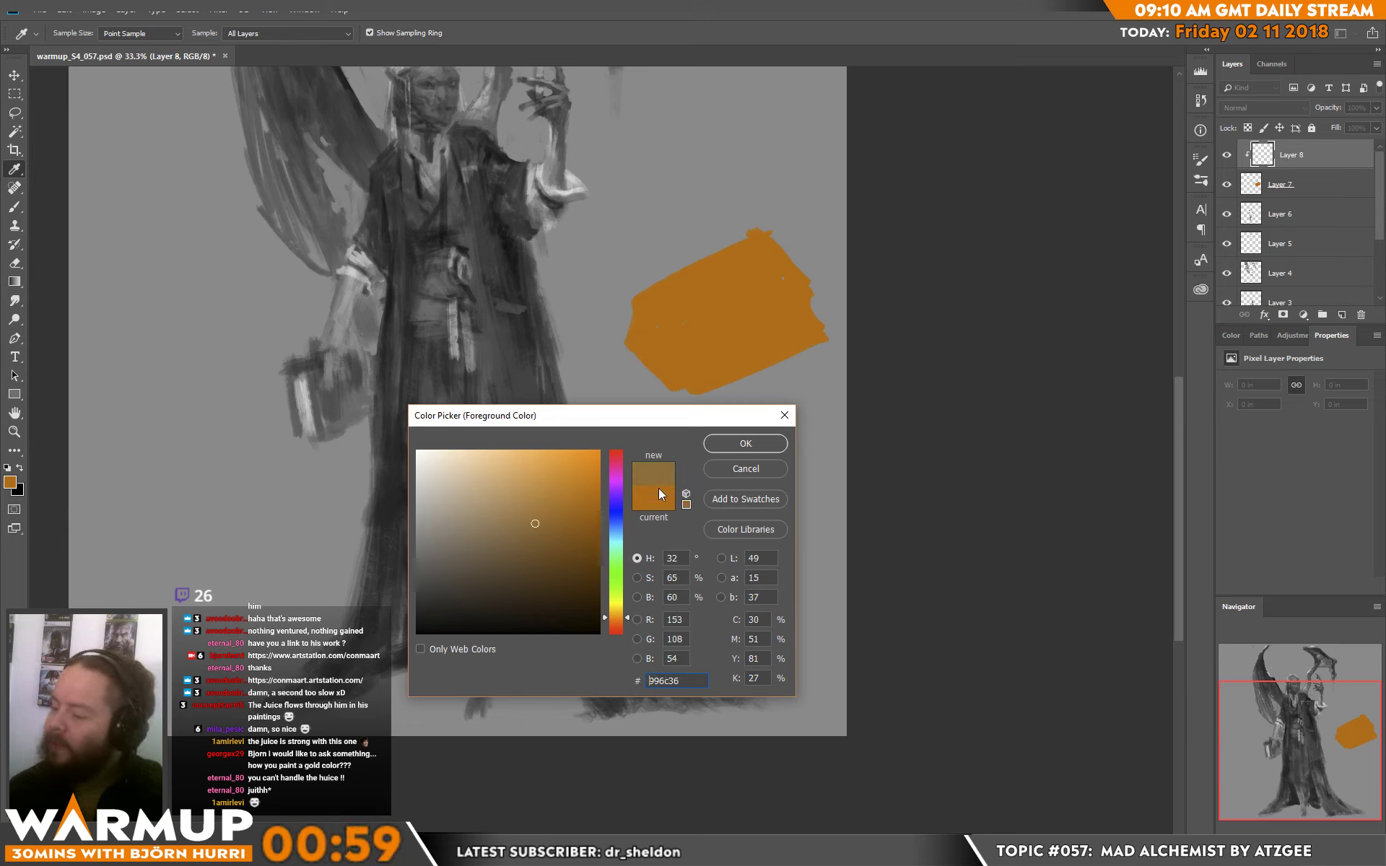
key("Return")
- Paint muted brown over the block's top and side faces, blending with sampled oranges to form a gold bar
mouse_move(639, 309)
left_mouse_down()
mouse_move(722, 264)
mouse_move(779, 270)
mouse_move(674, 320)
mouse_move(660, 306)
mouse_move(692, 320)
left_mouse_up()
left_click(772, 296, "alt")
mouse_move(773, 241)
left_mouse_down()
mouse_move(736, 313)
mouse_move(640, 288)
mouse_move(674, 353)
mouse_move(630, 322)
mouse_move(643, 362)
mouse_move(675, 340)
mouse_move(678, 369)
mouse_move(879, 301)
mouse_move(770, 341)
mouse_move(787, 367)
left_mouse_up()
left_click(666, 347, "alt")
left_click(650, 334, "alt")
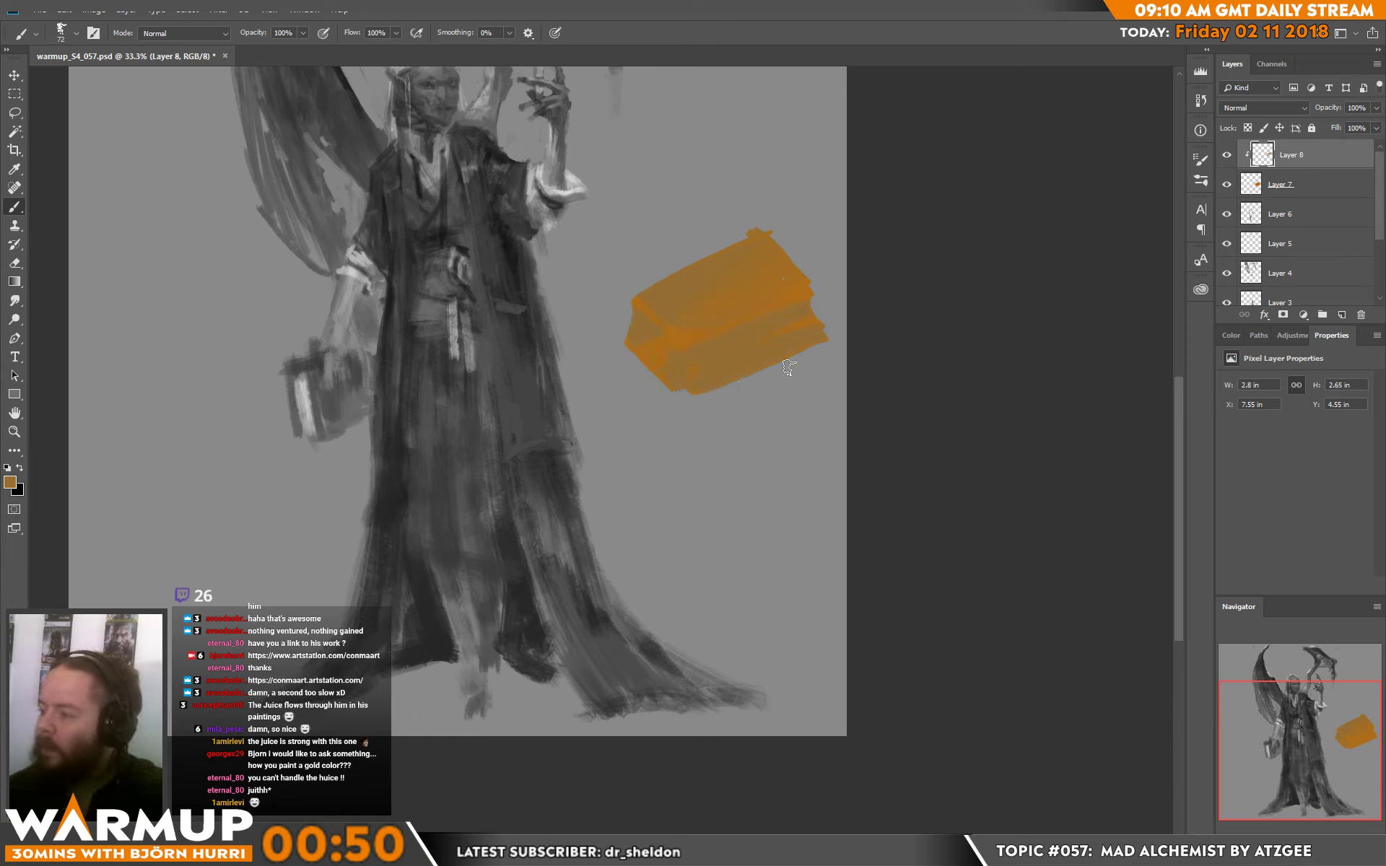
- Choose a brighter light orange, set the brush size to 21 px and paint highlights along the gold bar's edges
left_click(10, 483)
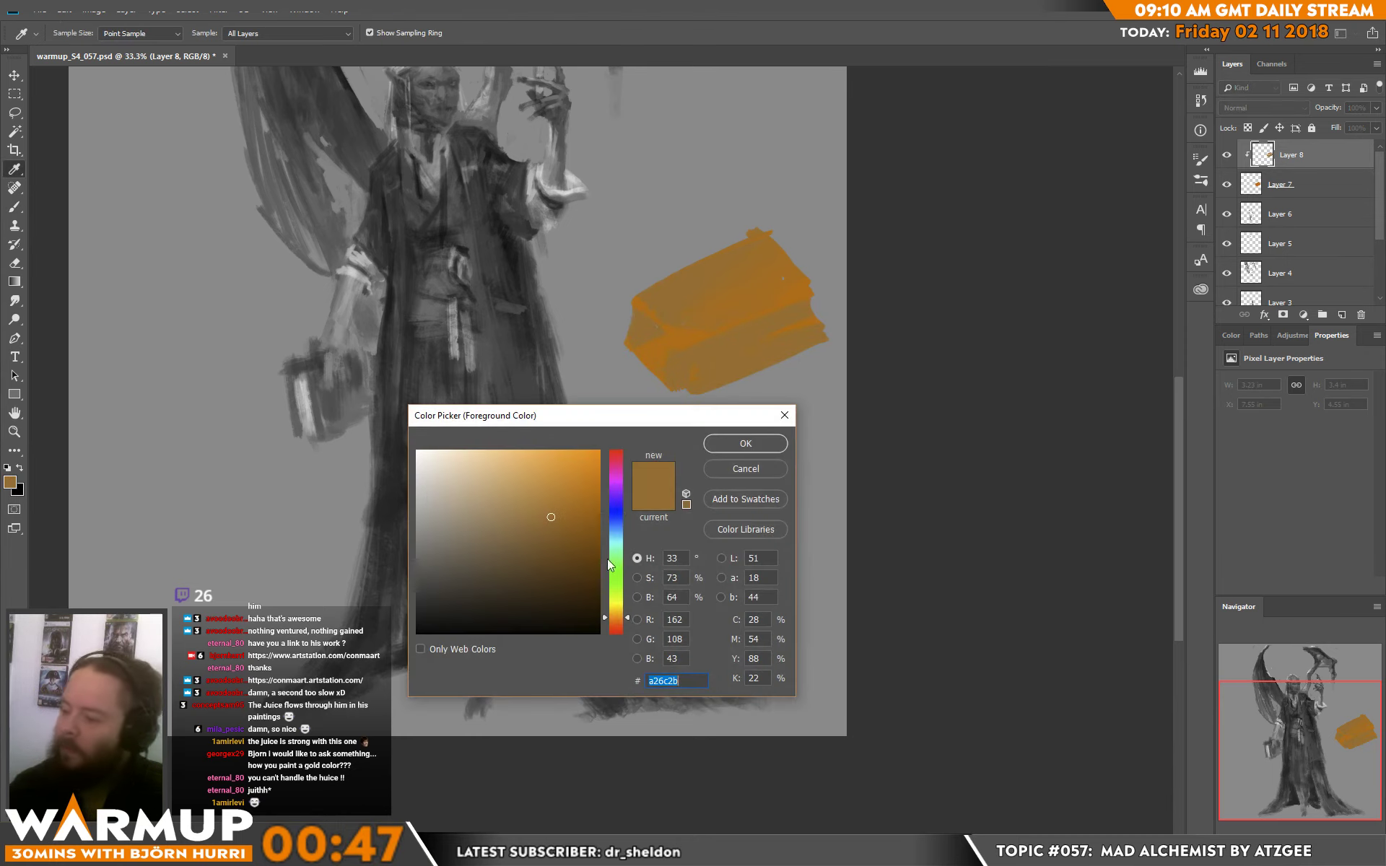
left_click(550, 448)
left_click(729, 445)
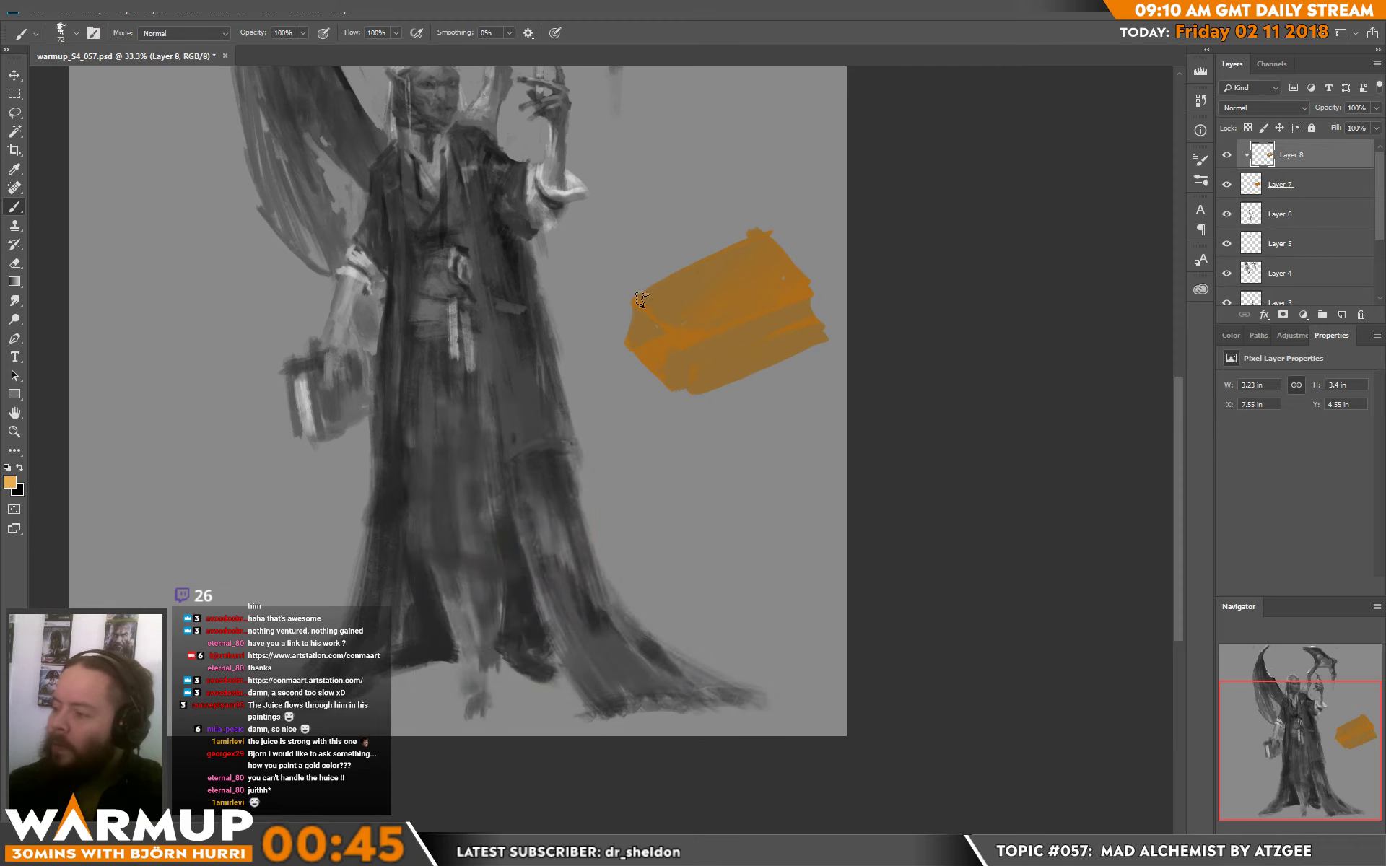
right_click(683, 238)
left_click(762, 228)
mouse_move(637, 300)
left_mouse_down()
mouse_move(669, 332)
mouse_move(652, 311)
mouse_move(770, 310)
mouse_move(810, 282)
left_mouse_up()
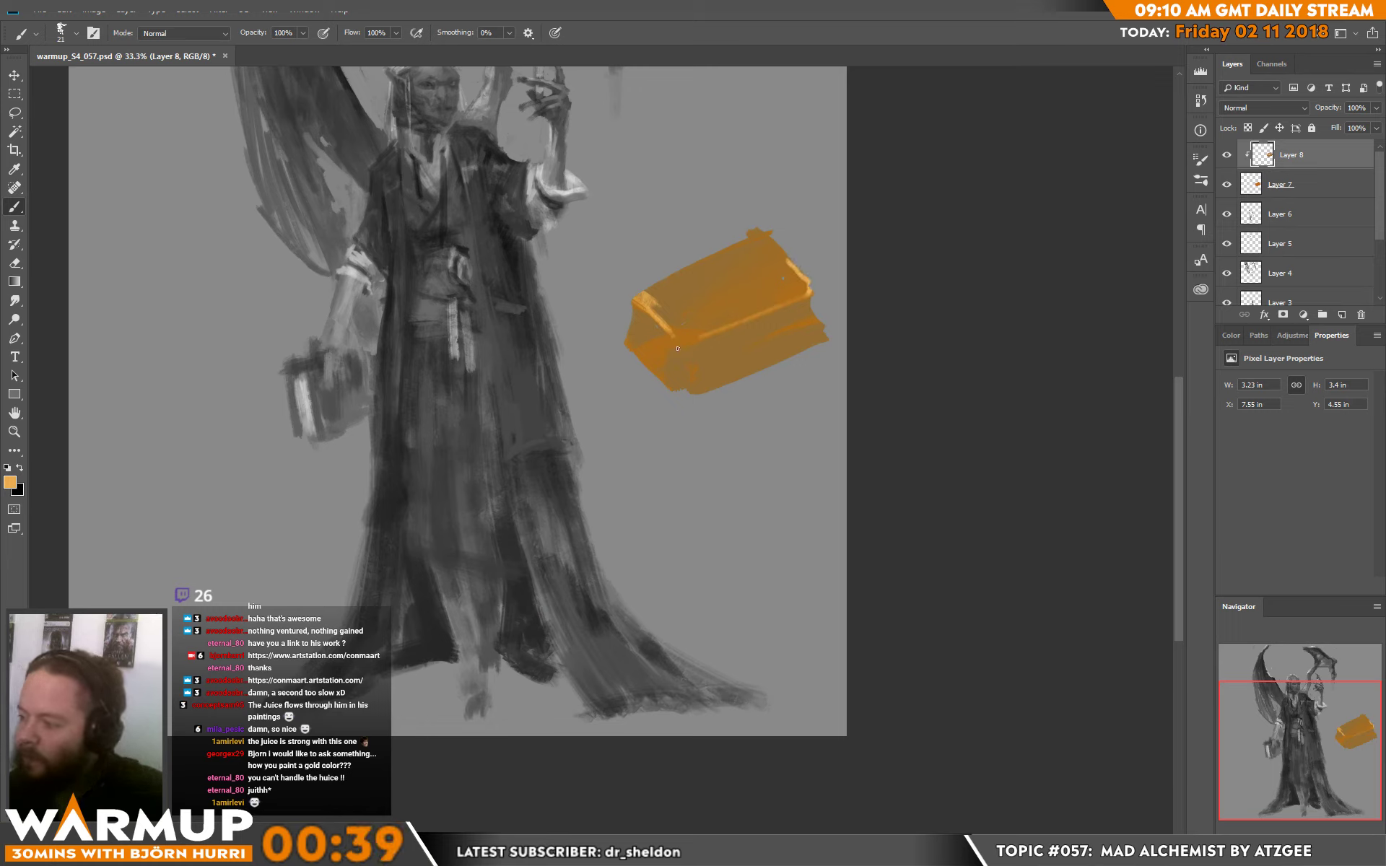
left_click_drag(671, 346, 666, 364)
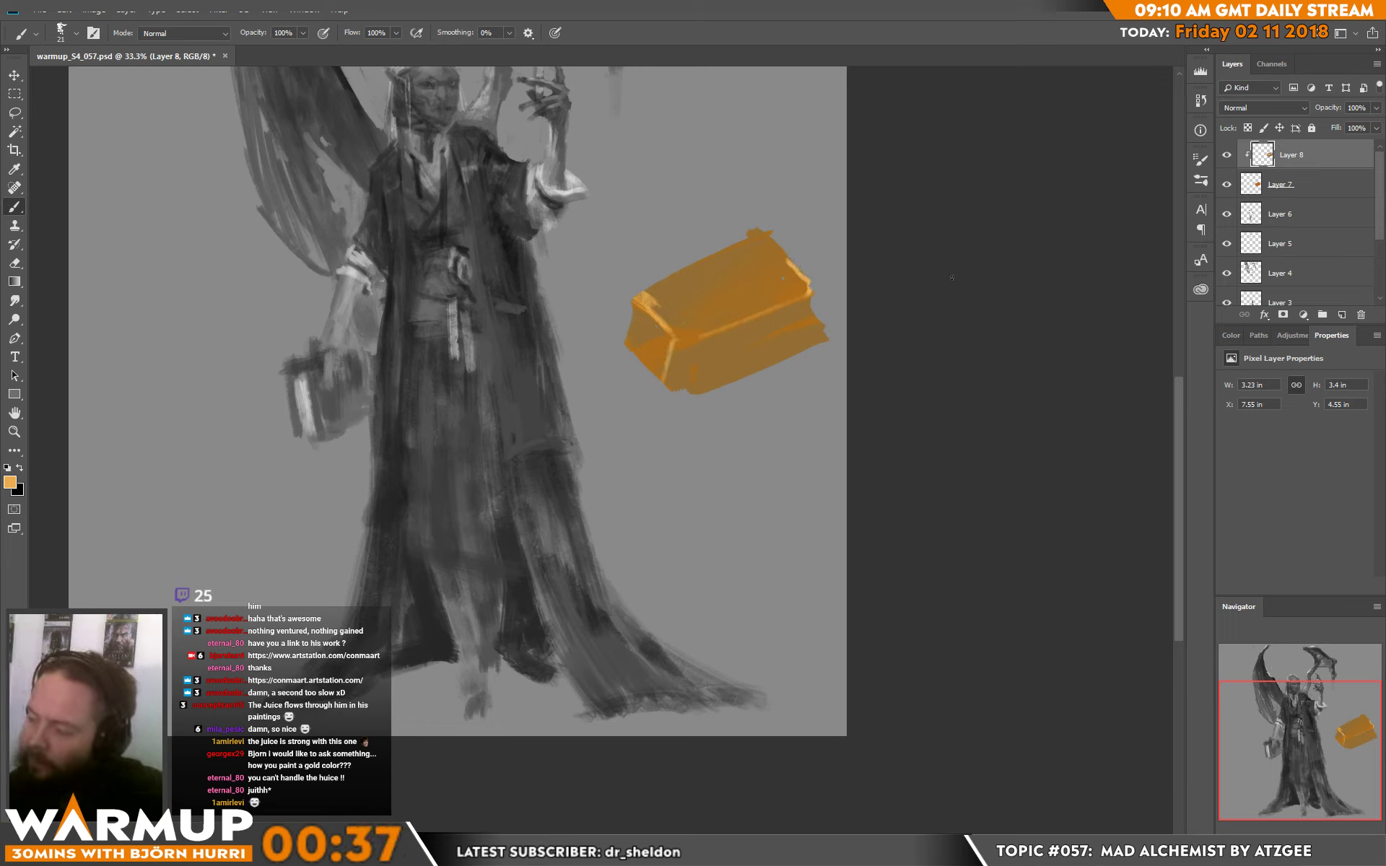
key("ctrl+z")
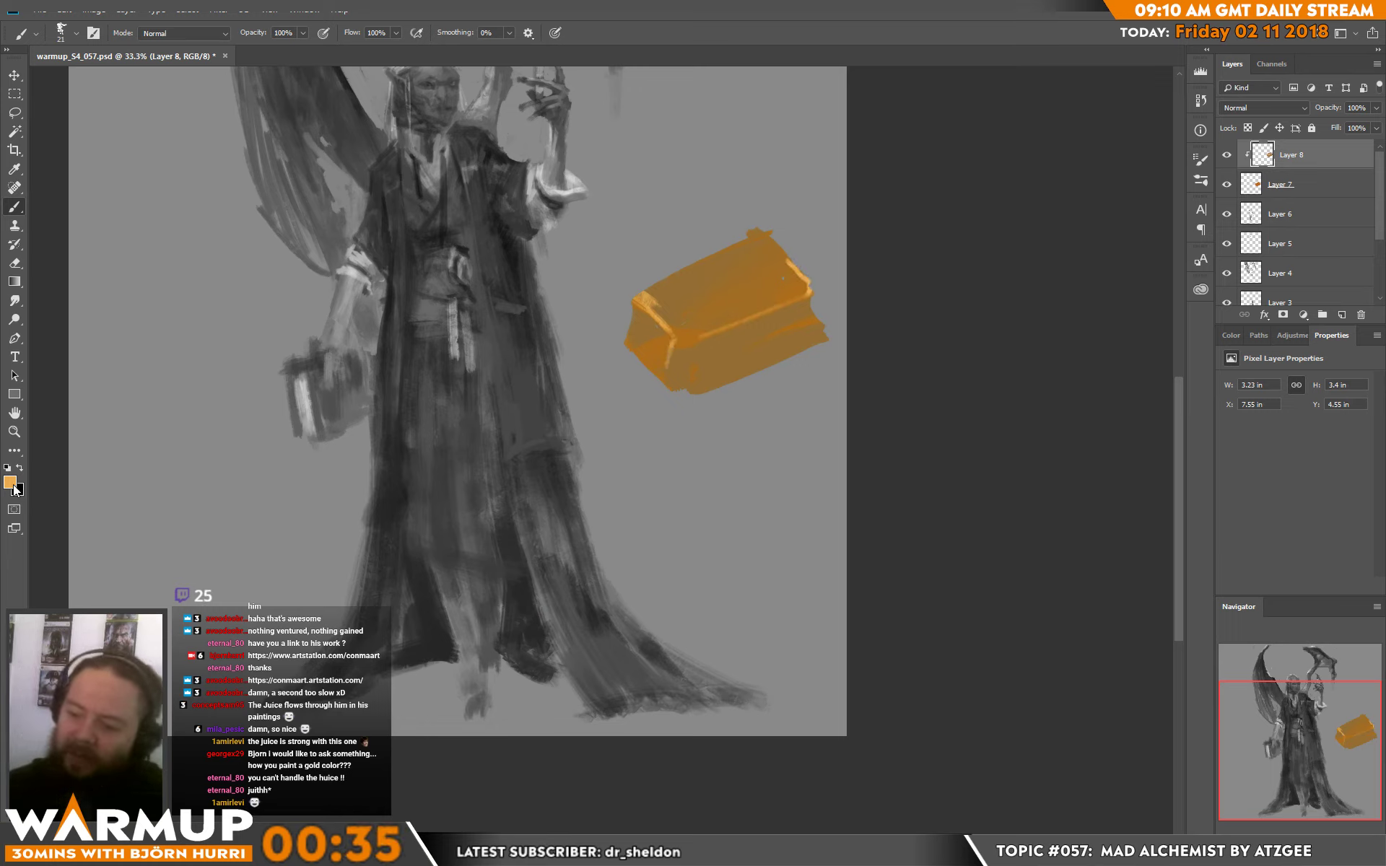
- Set the foreground to tan (hue 33, saturation 51, brightness 76) and glaze the gold bar with the soft 300 px sketcher brush
left_click(10, 482)
left_click(509, 496)
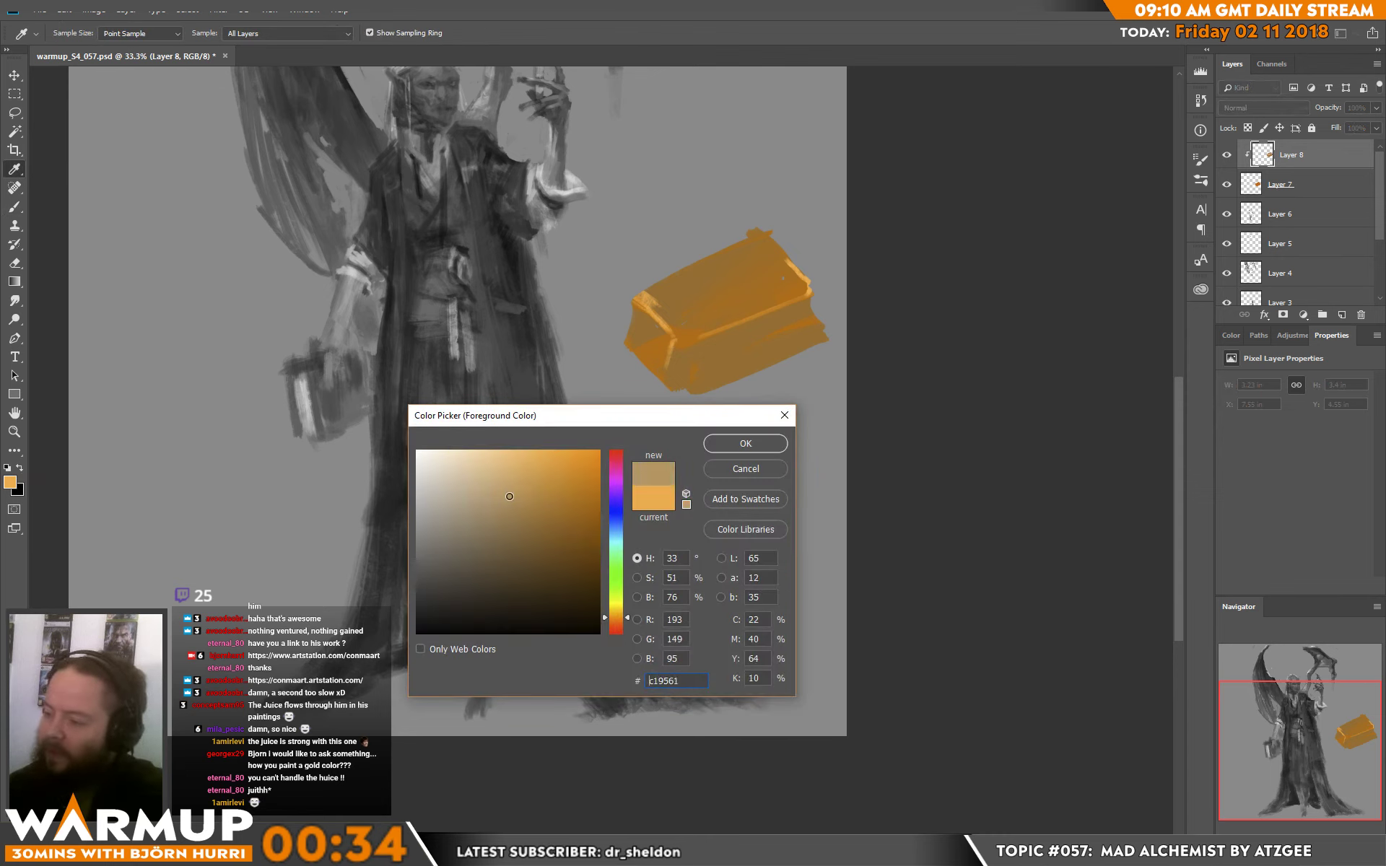
left_click(746, 443)
key("b")
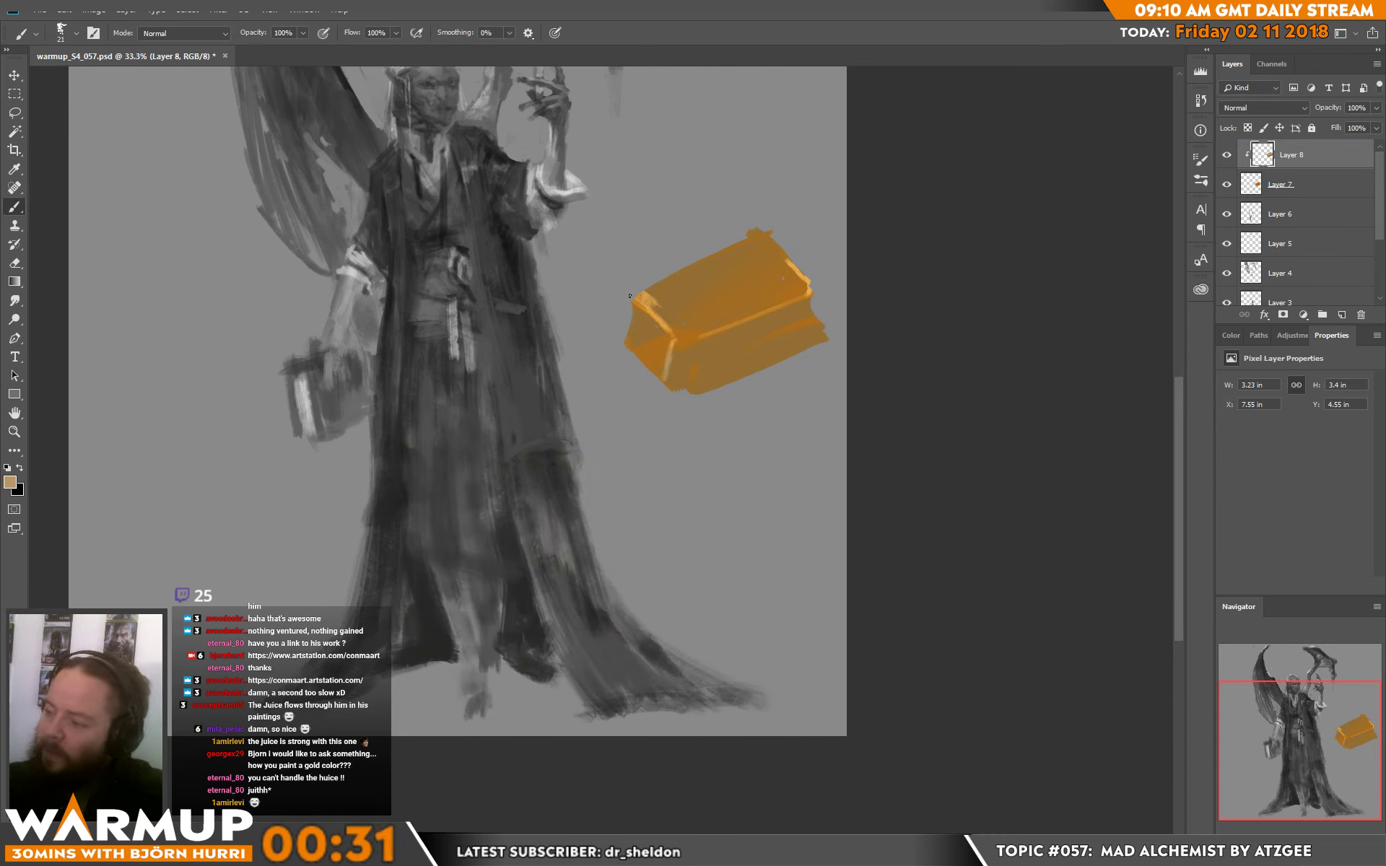
right_click(750, 309)
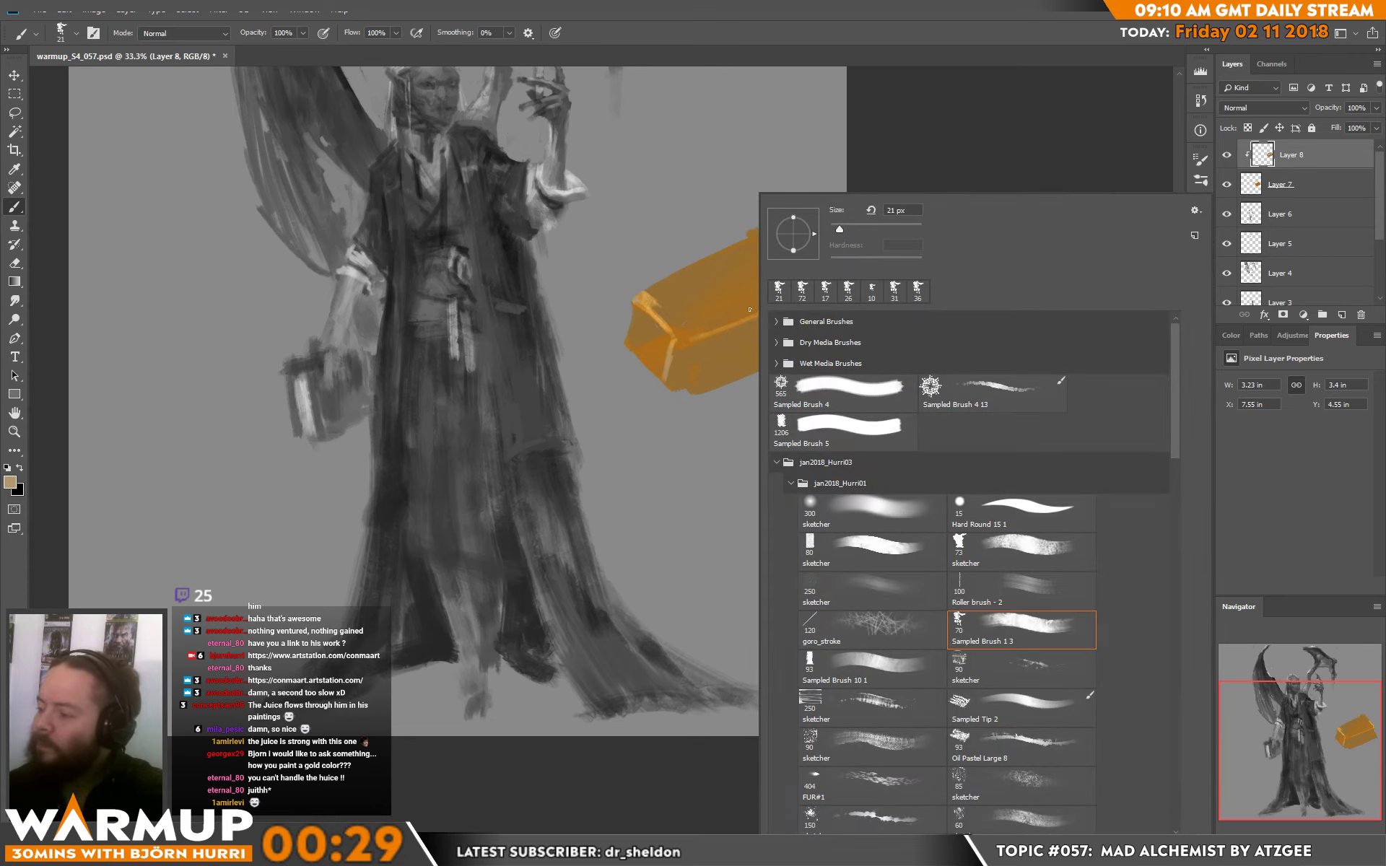
double_click(910, 509)
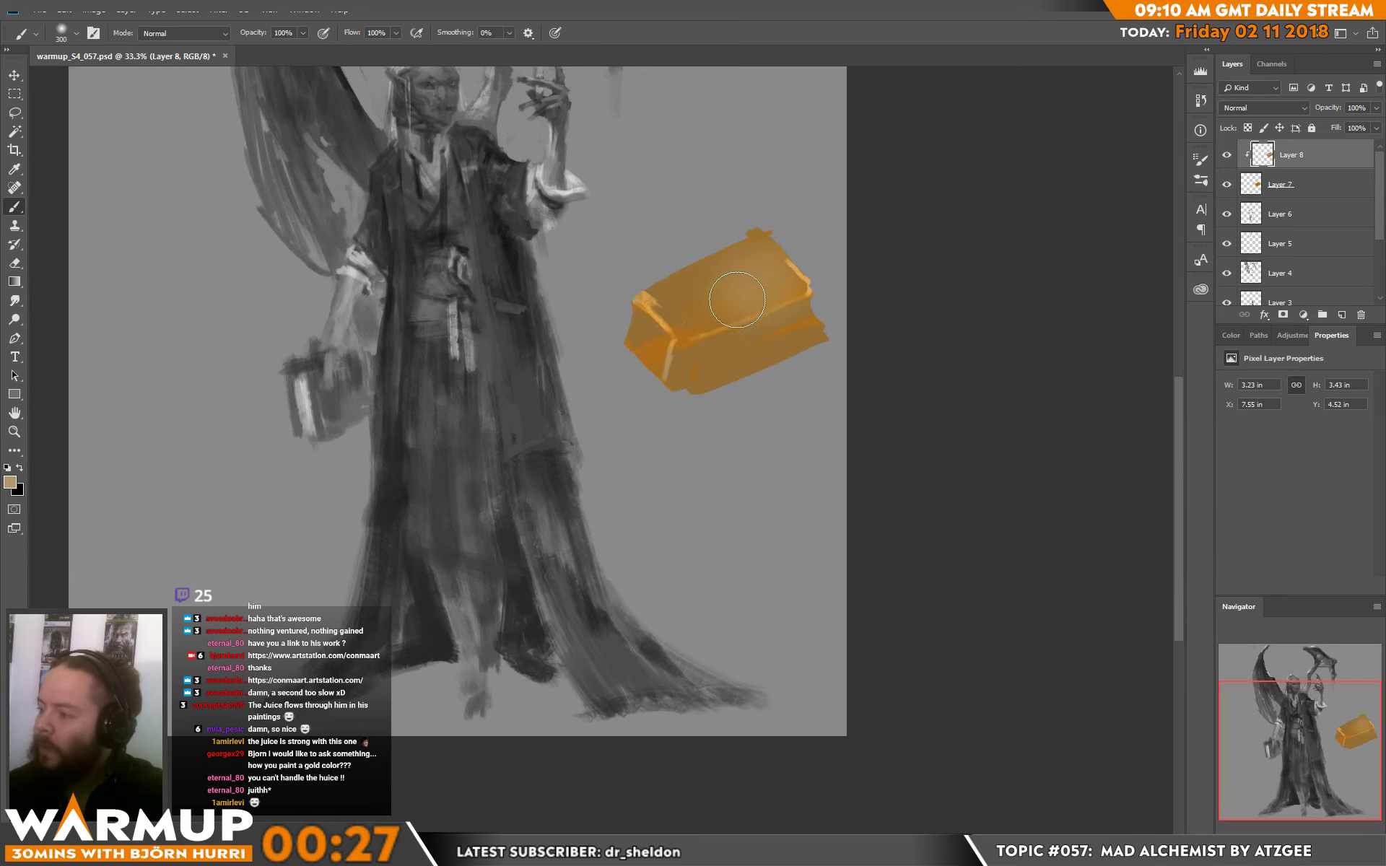
- Glaze sampled orange over the gold bar's top and start a diagonal reflection with the 80 sketcher brush set to 58 px
left_click(684, 335, "alt")
left_click_drag(702, 271, 771, 203)
right_click(737, 288)
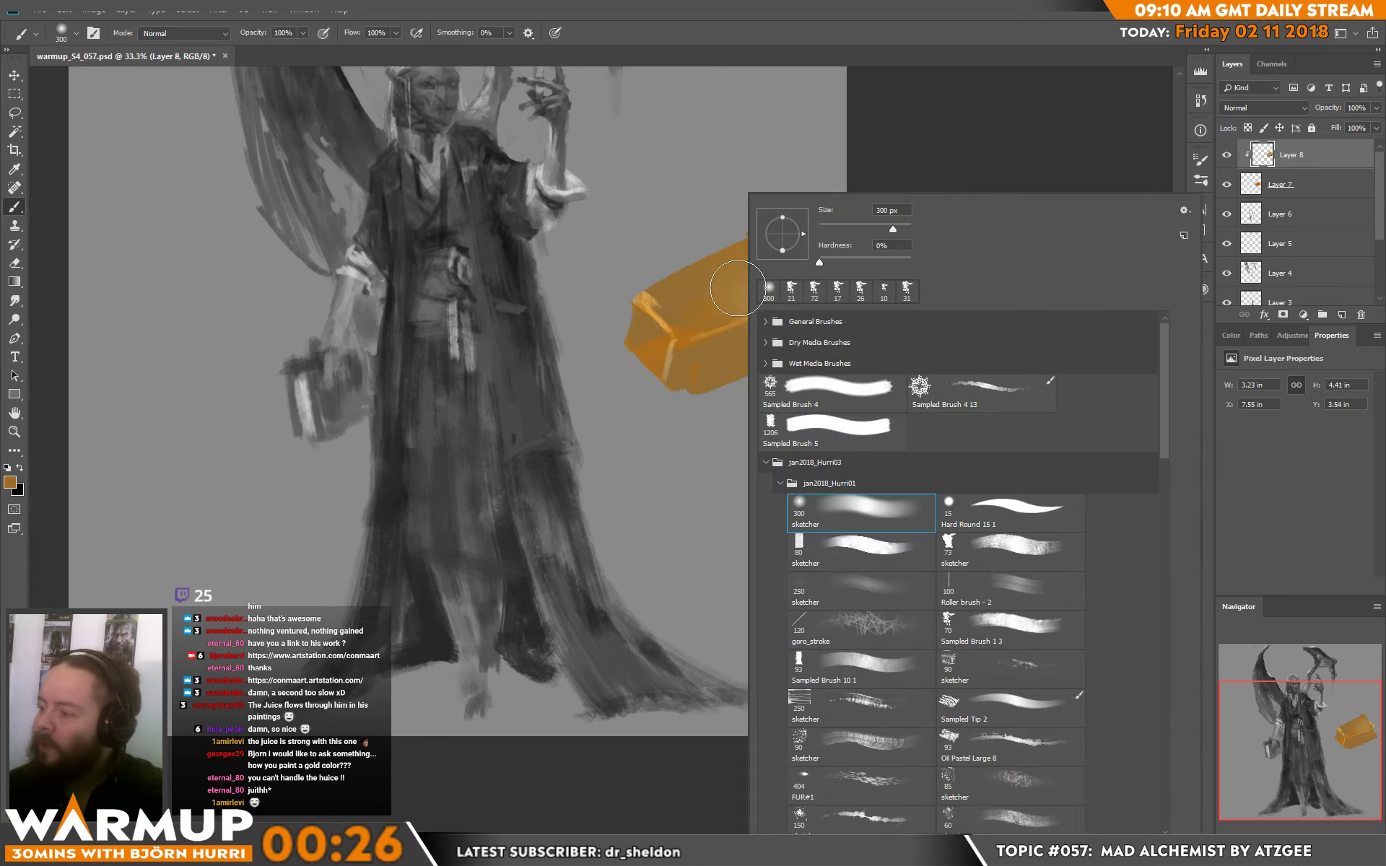
left_click(890, 548)
left_click_drag(854, 229, 739, 332)
left_click(729, 293)
left_click(800, 270, "alt")
left_click(776, 292, "alt")
left_click(720, 336, "alt")
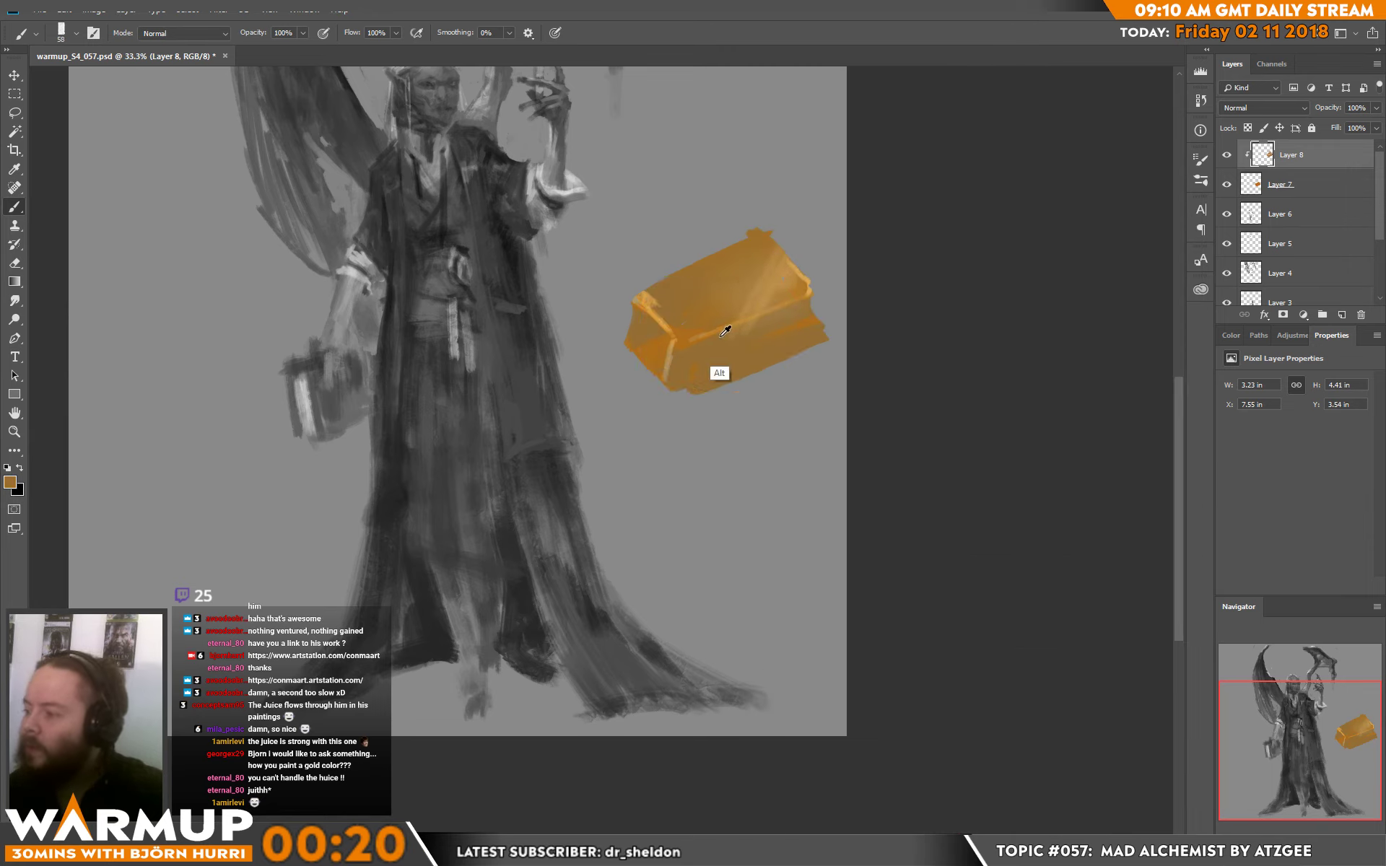
- Build up diagonal light and dark reflection bands across the gold bar's top face with sampled oranges
left_click(784, 264, "alt")
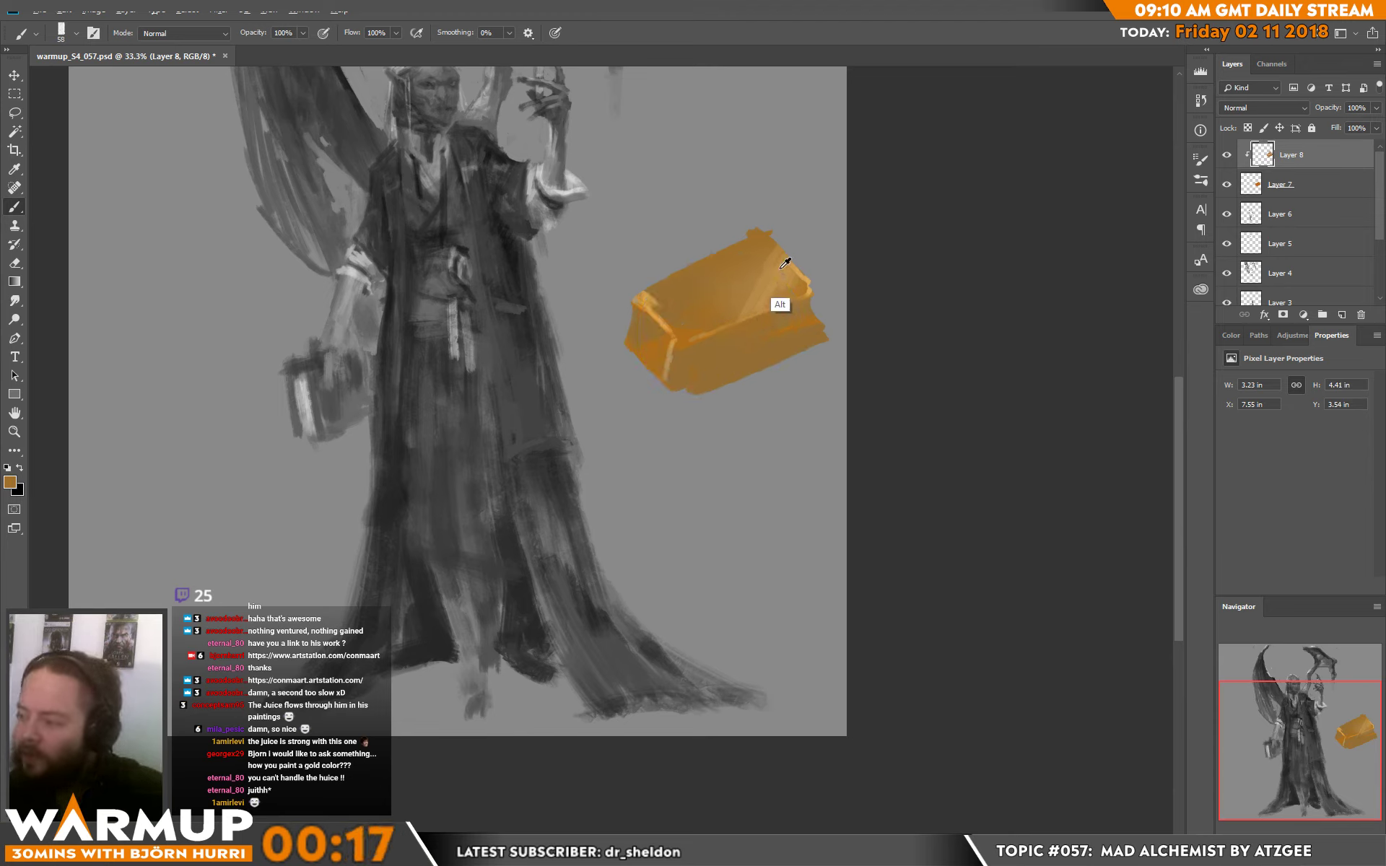
left_click_drag(778, 241, 743, 296)
left_click(790, 292, "alt")
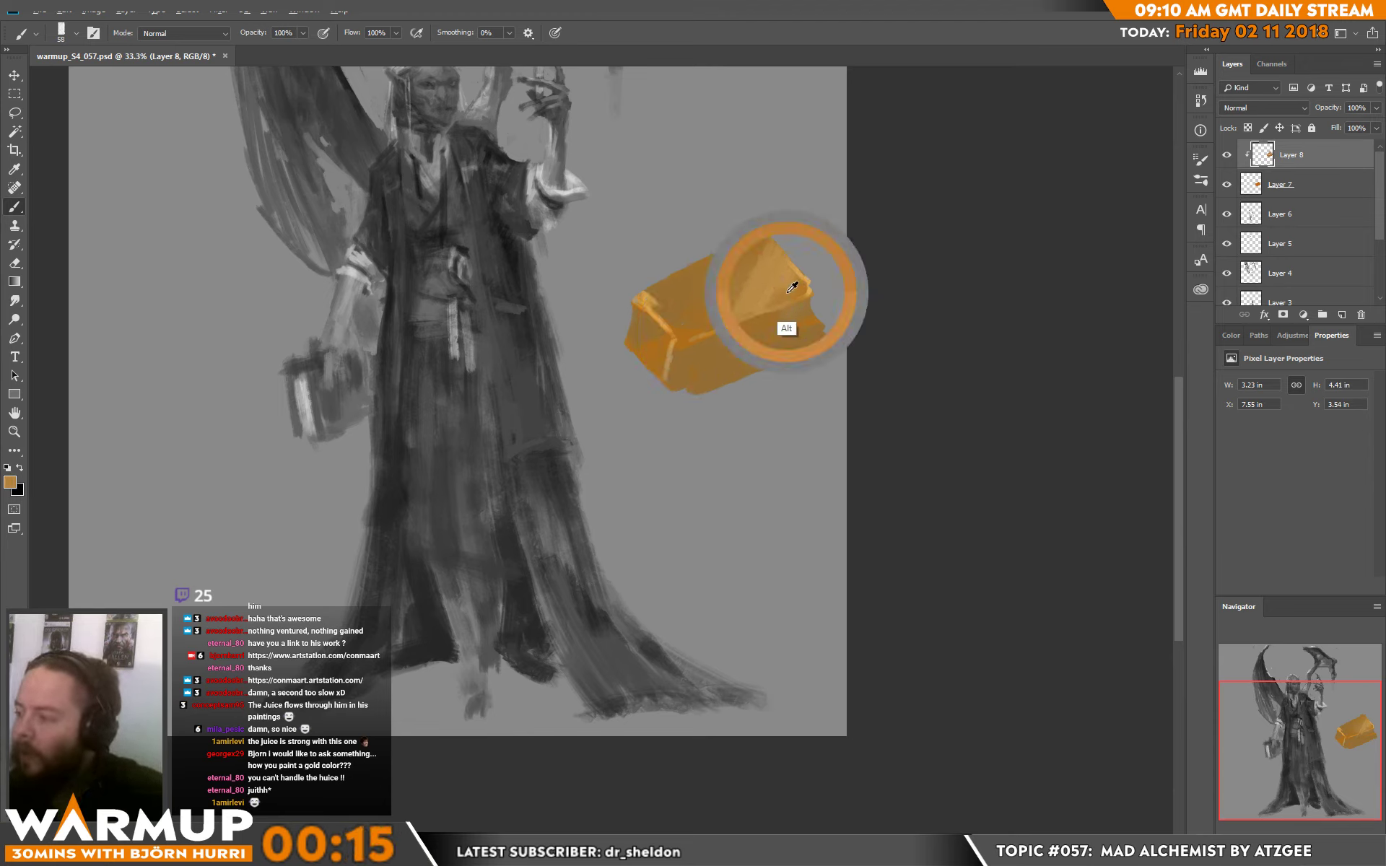
left_click(806, 285, "alt")
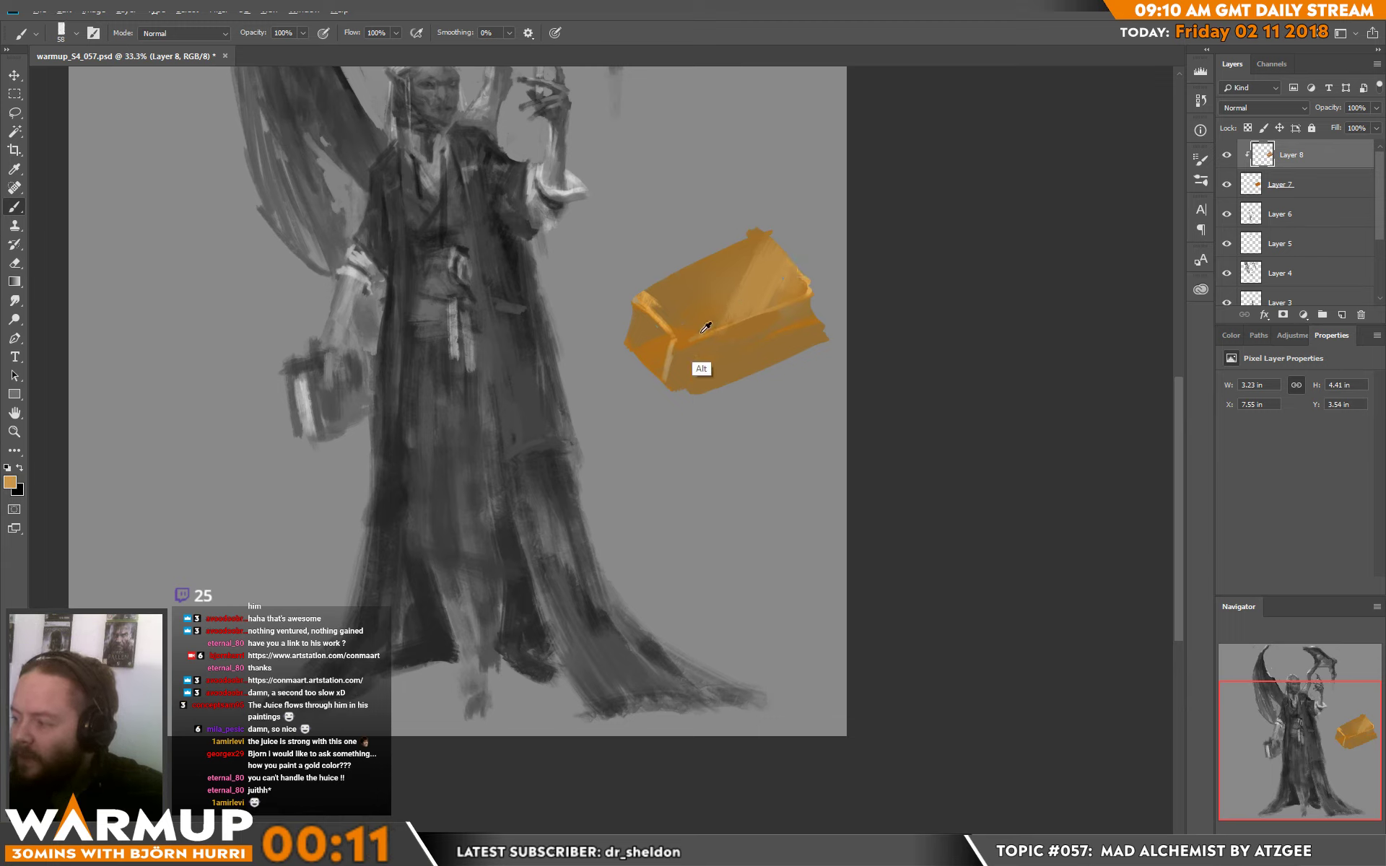
left_click(678, 327, "alt")
left_click_drag(766, 229, 711, 334)
- Choose a brighter yellow-orange with saturation 76 and brightness 100, and paint a highlight streak inside the top face's diagonal reflection
left_click(12, 484)
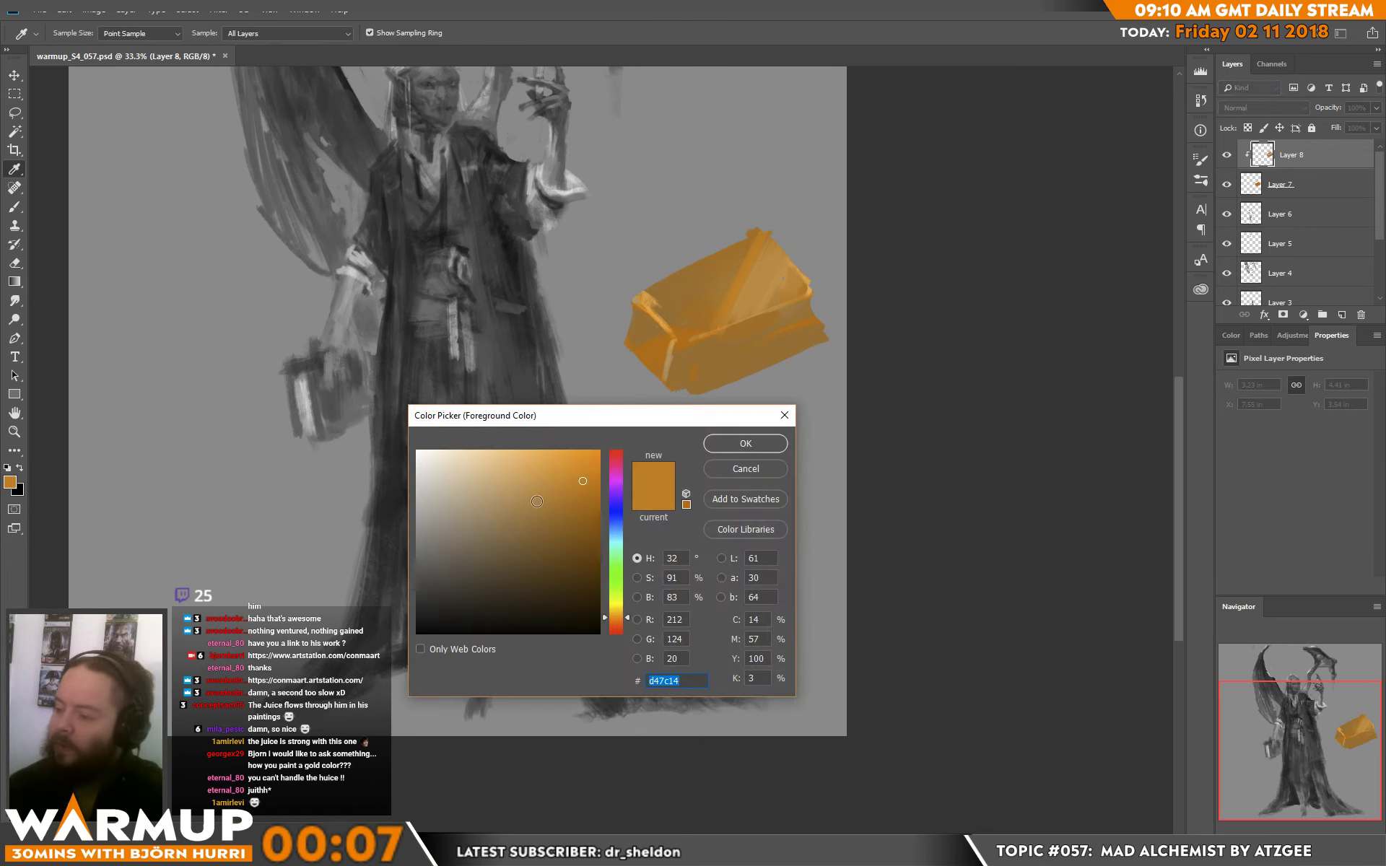
left_click(515, 454)
left_click(556, 450)
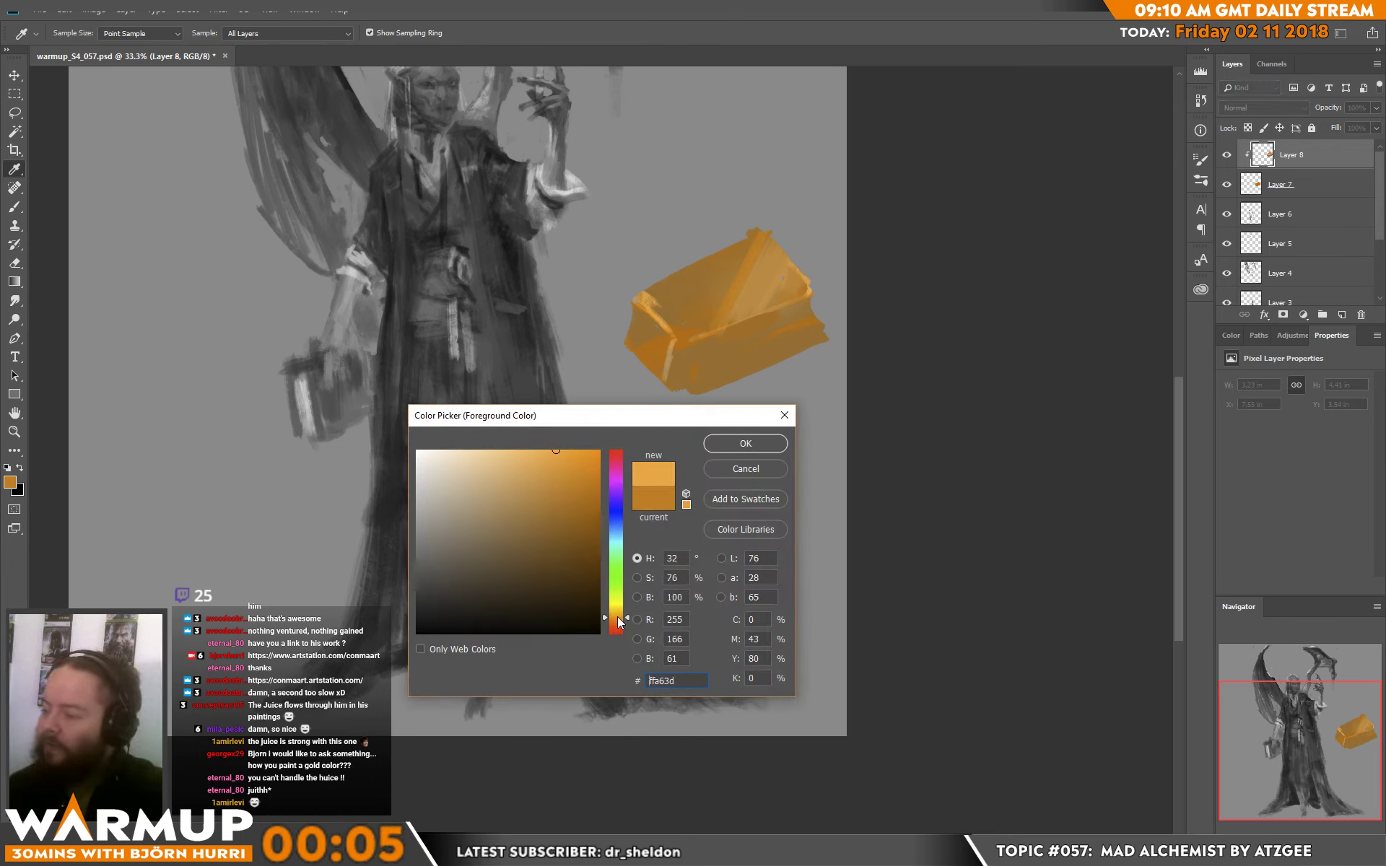
left_click(618, 613)
left_click(746, 443)
left_click_drag(778, 238, 741, 322)
key("ctrl+z")
mouse_move(768, 258)
left_mouse_down()
mouse_move(735, 324)
mouse_move(743, 315)
left_mouse_up()
- Set the brush size to 21 px and touch up the gold bar's reflection and front corner with sampled oranges
left_click(753, 326, "alt")
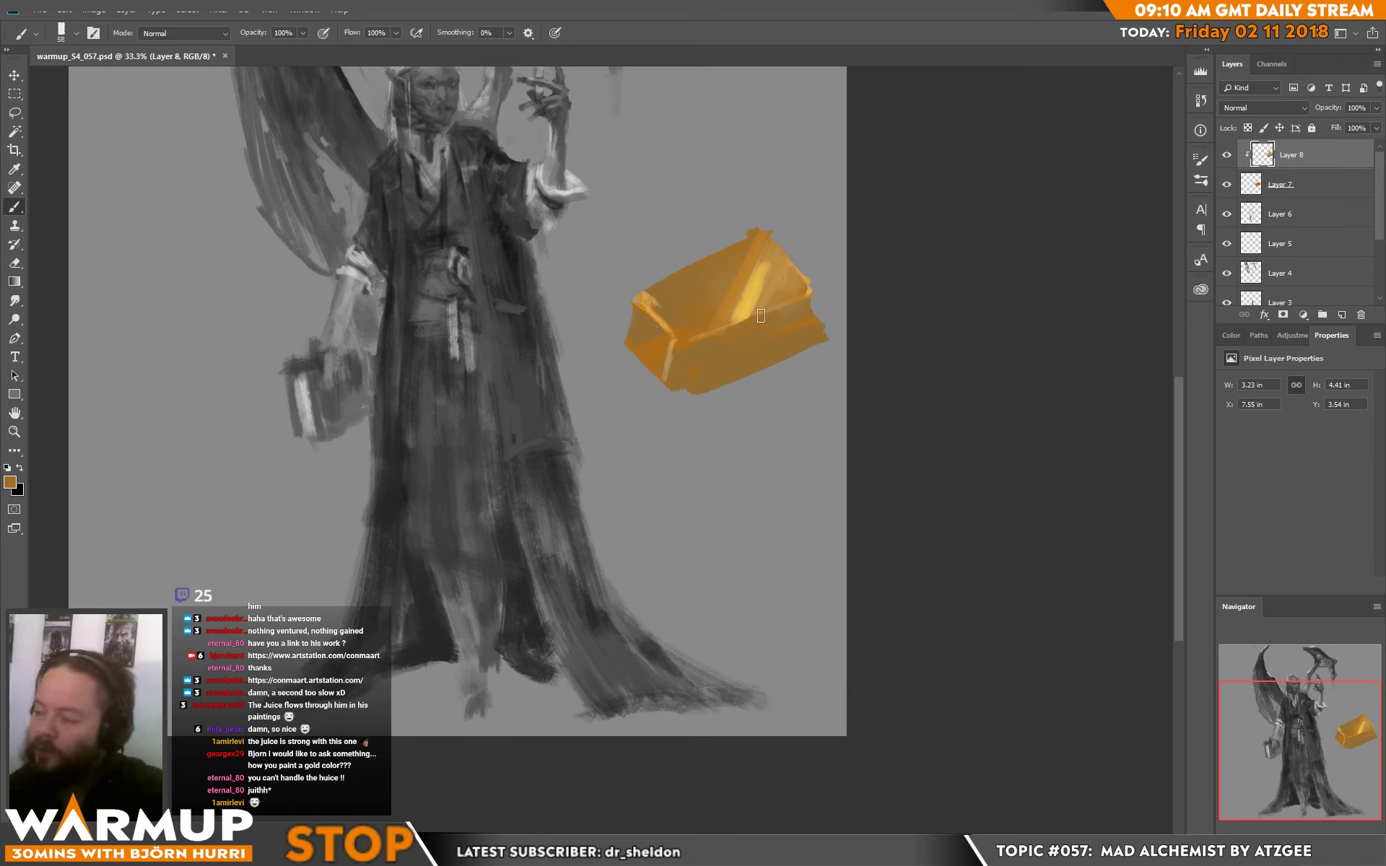
right_click(786, 310)
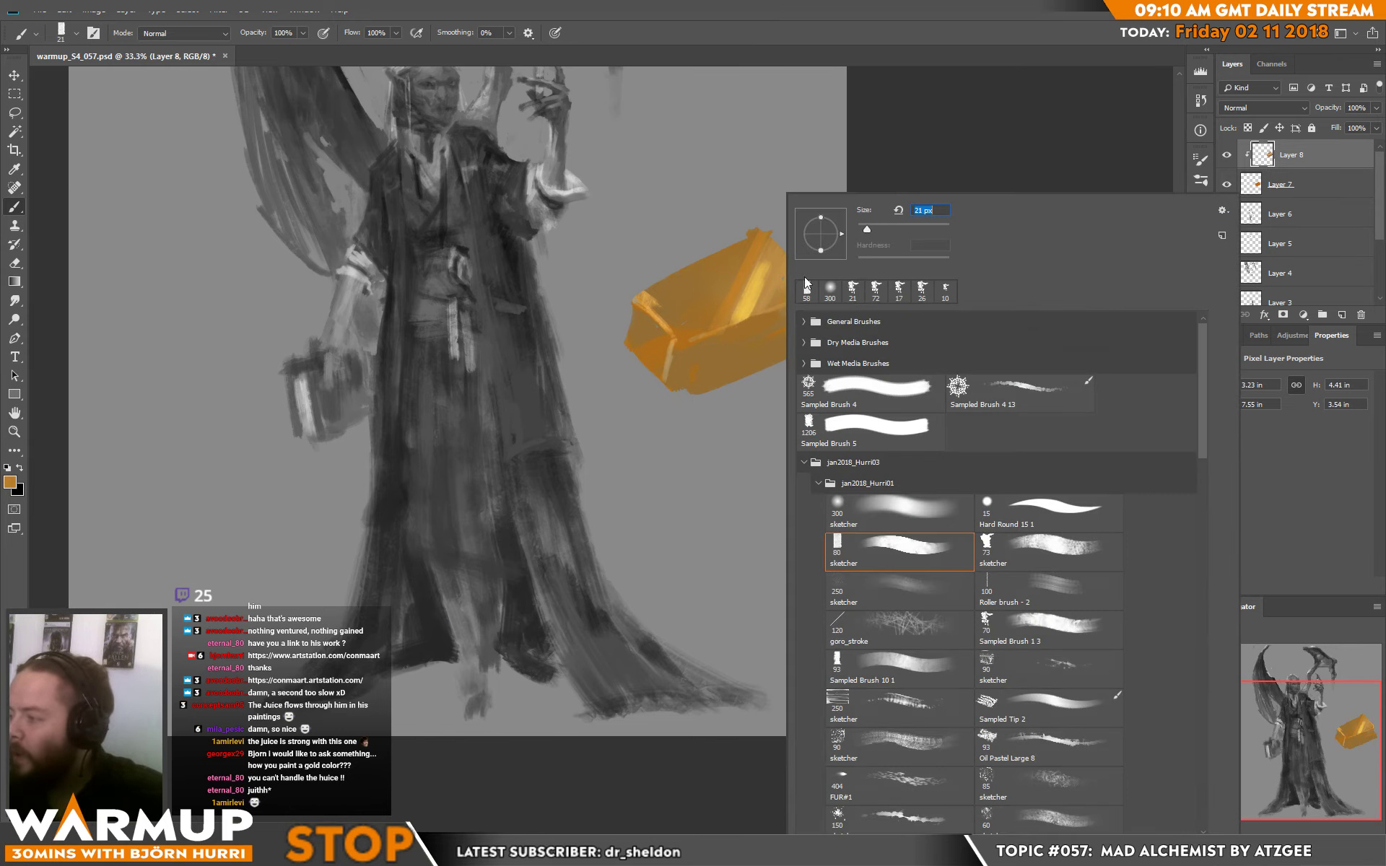
left_click(744, 321)
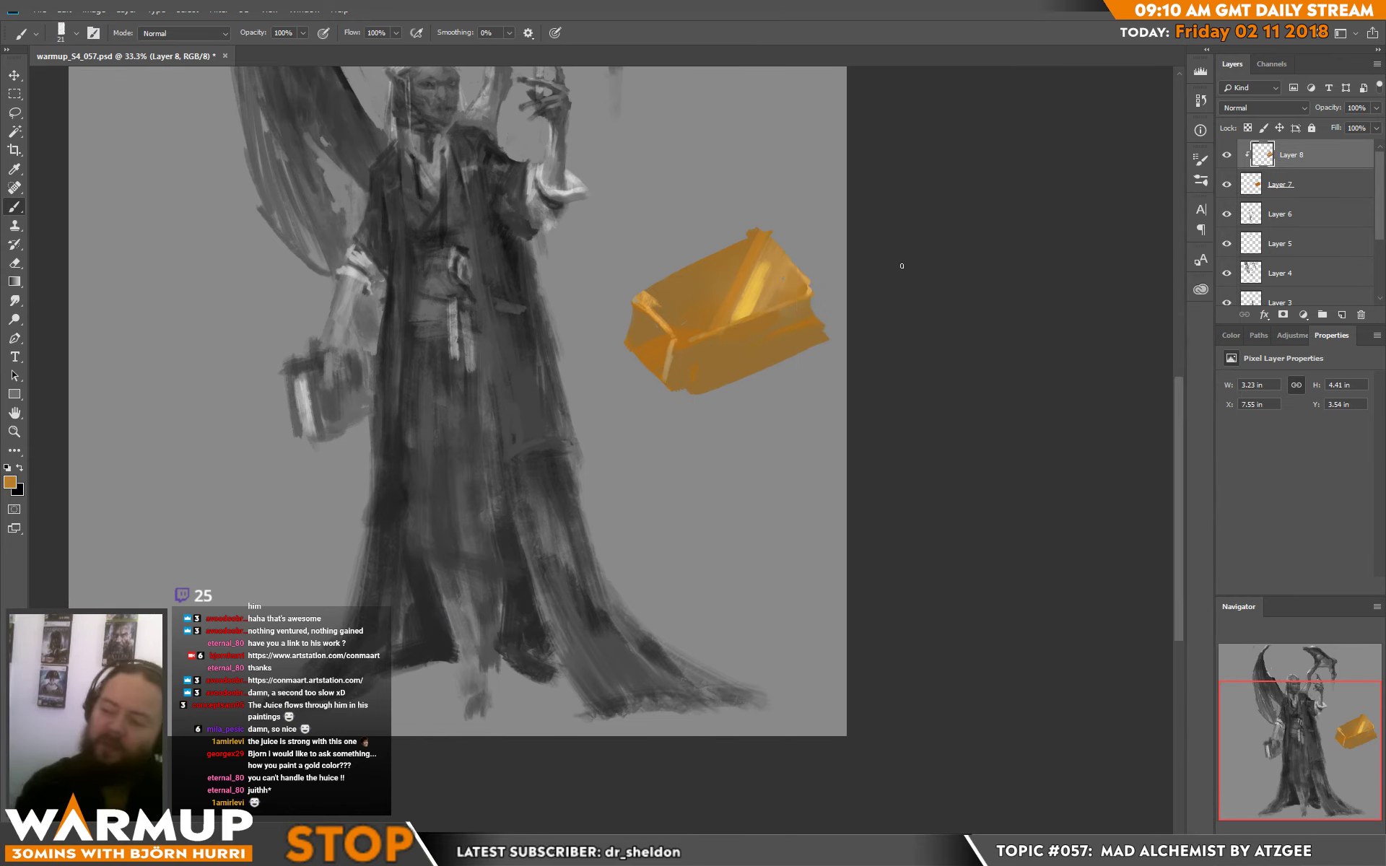
left_click_drag(732, 403, 713, 474)
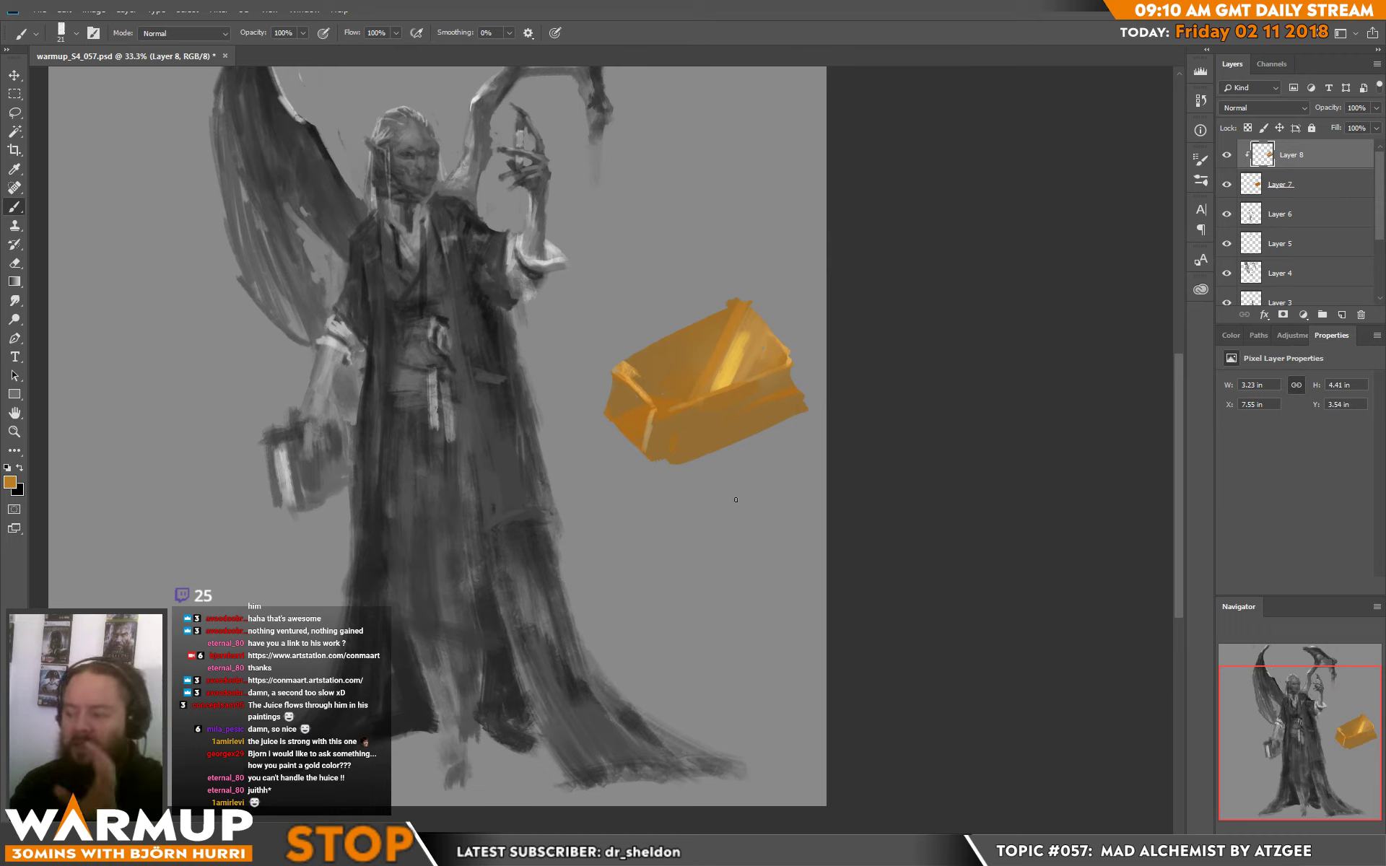
key("alt")
left_click_drag(677, 435, 672, 451)
left_click(652, 407, "alt")
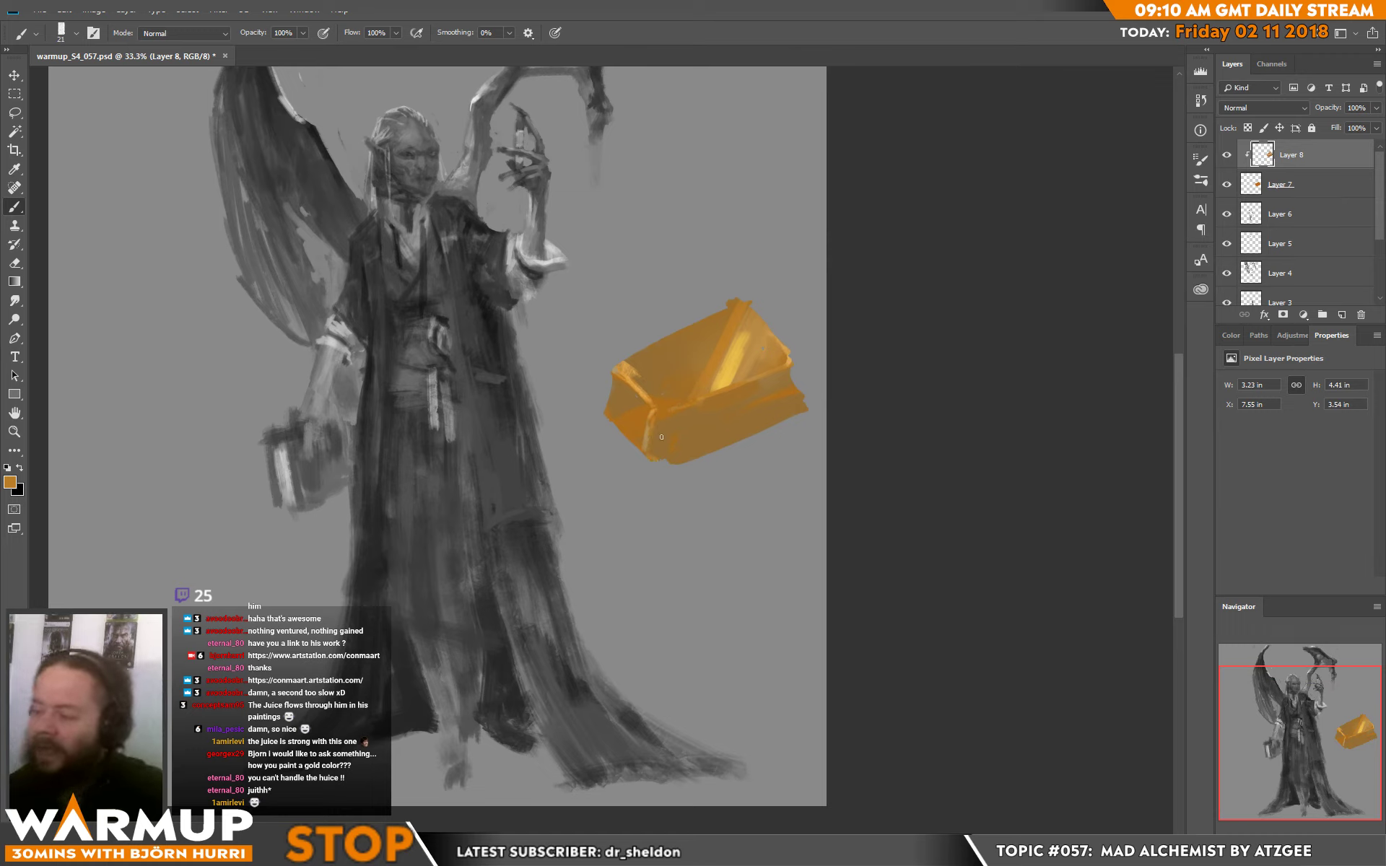
- Set the foreground to deep gold #b27100 and sharpen the shading beside the gold bar's front corner edge
left_click(12, 479)
left_click_drag(580, 511, 611, 507)
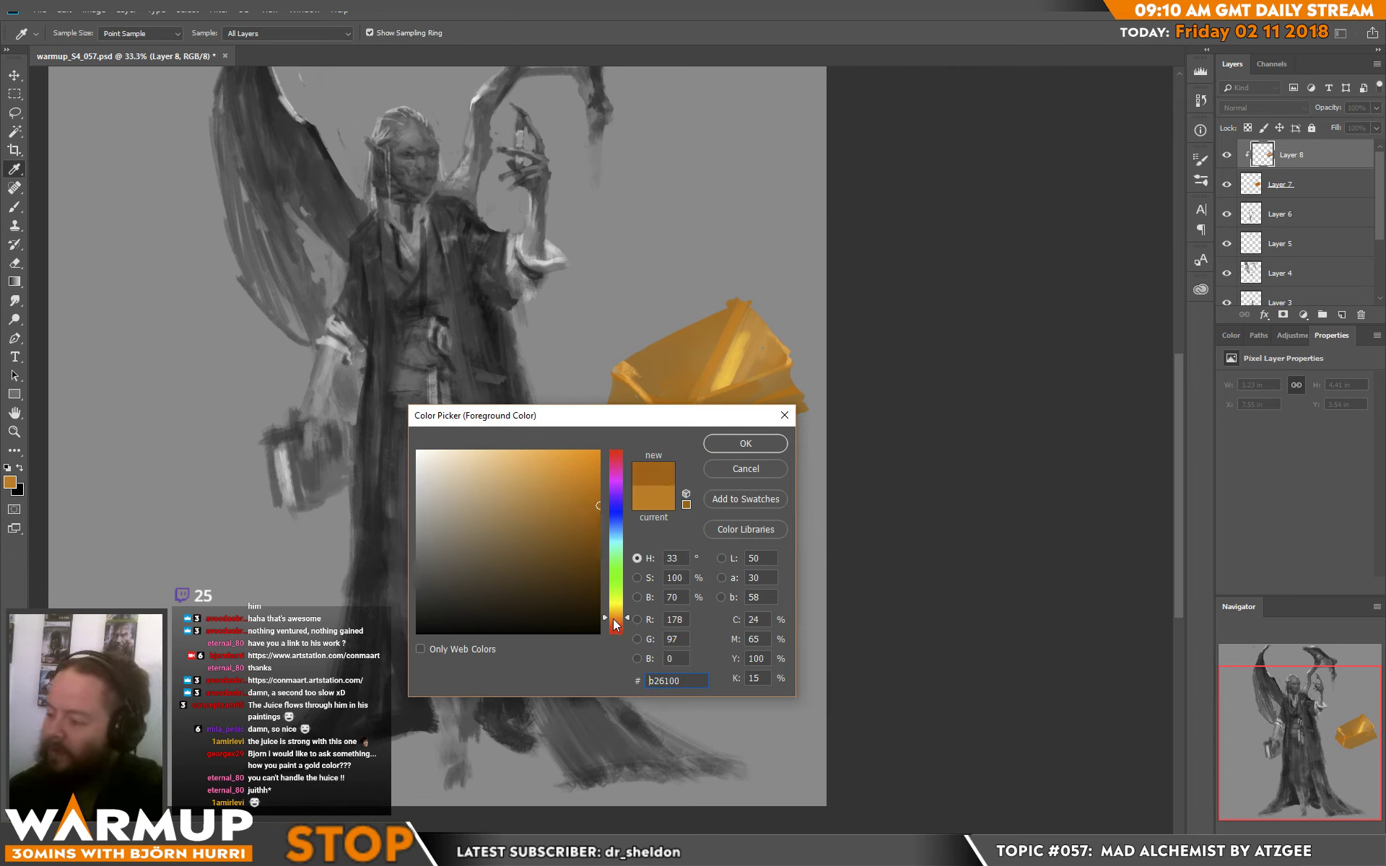
left_click_drag(615, 625, 619, 621)
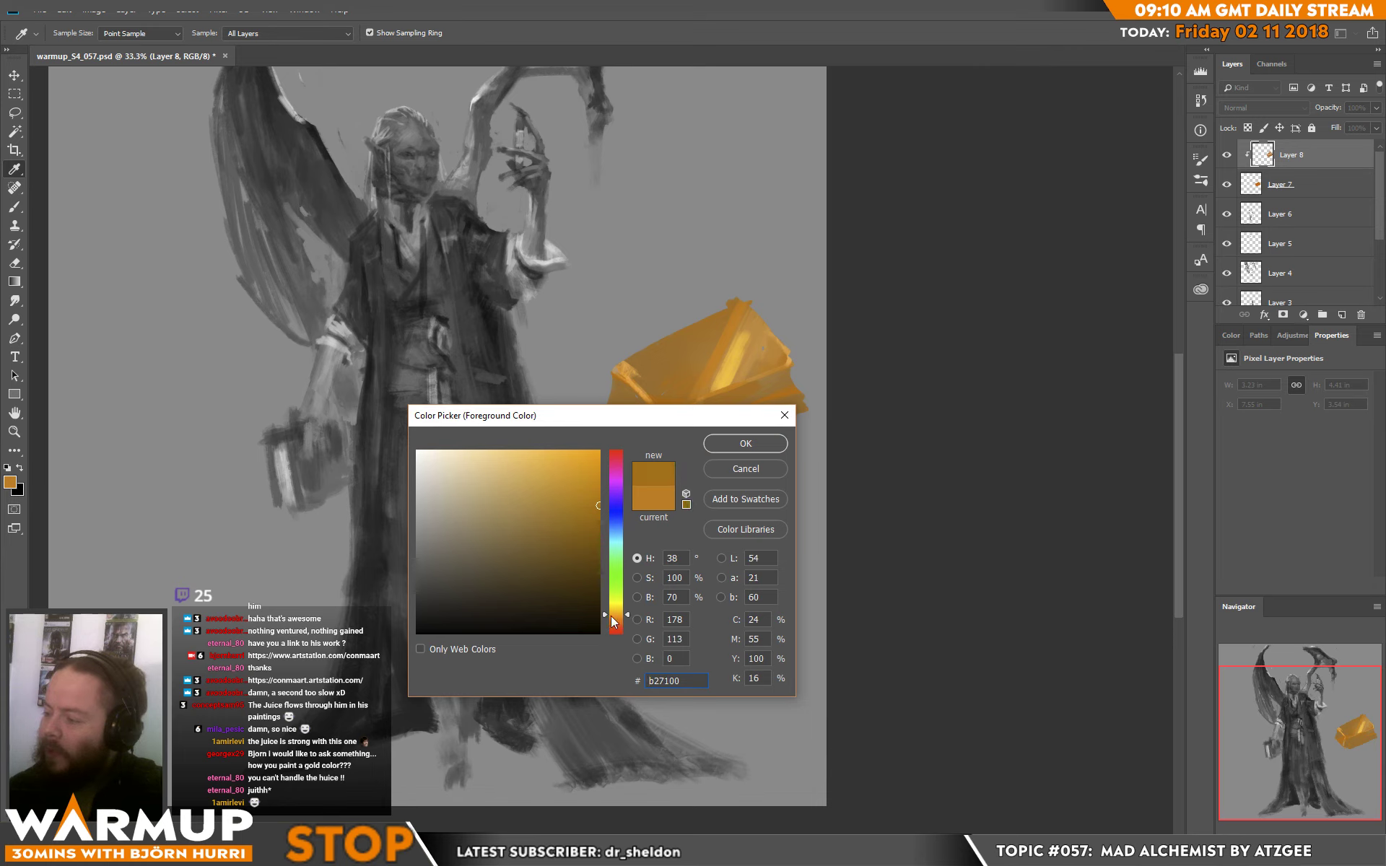
key("Return")
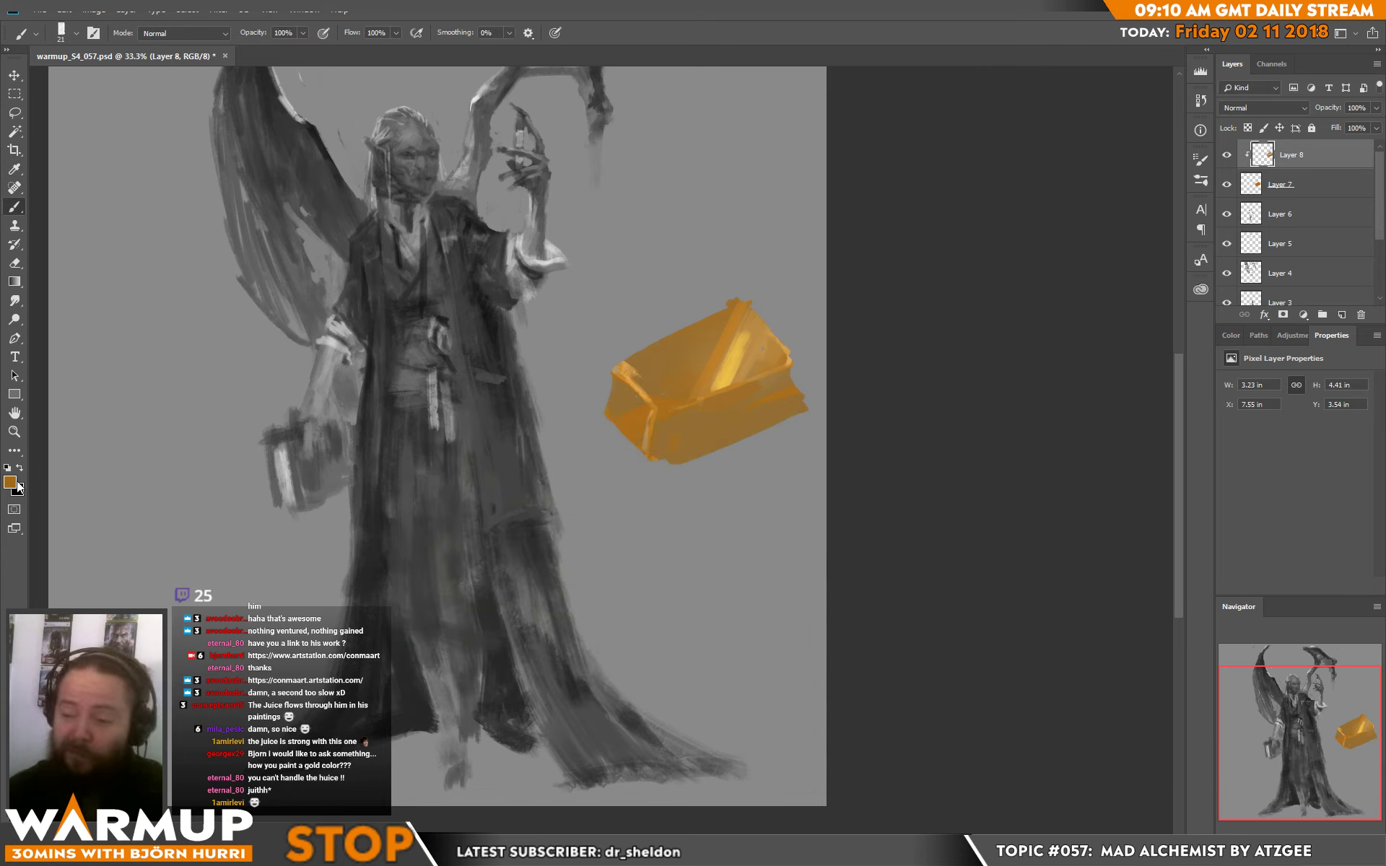
- Choose a lighter orange and paint crisp highlights along the gold bar's front and top edges
left_click(16, 484)
left_click_drag(551, 508, 570, 468)
left_click(740, 446)
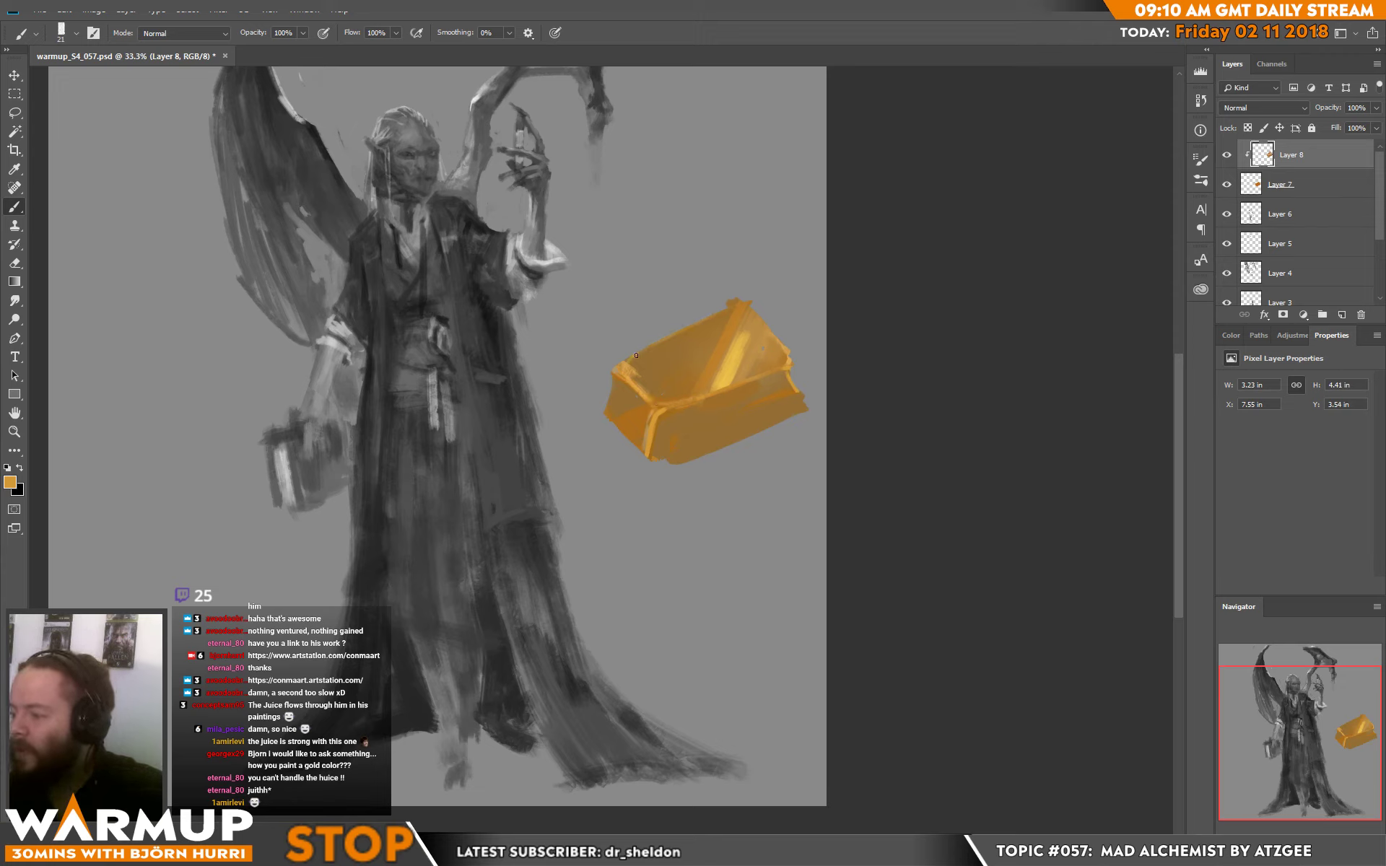
- Blend repeatedly sampled oranges over the gold bar's small end face
left_click(635, 405, "alt")
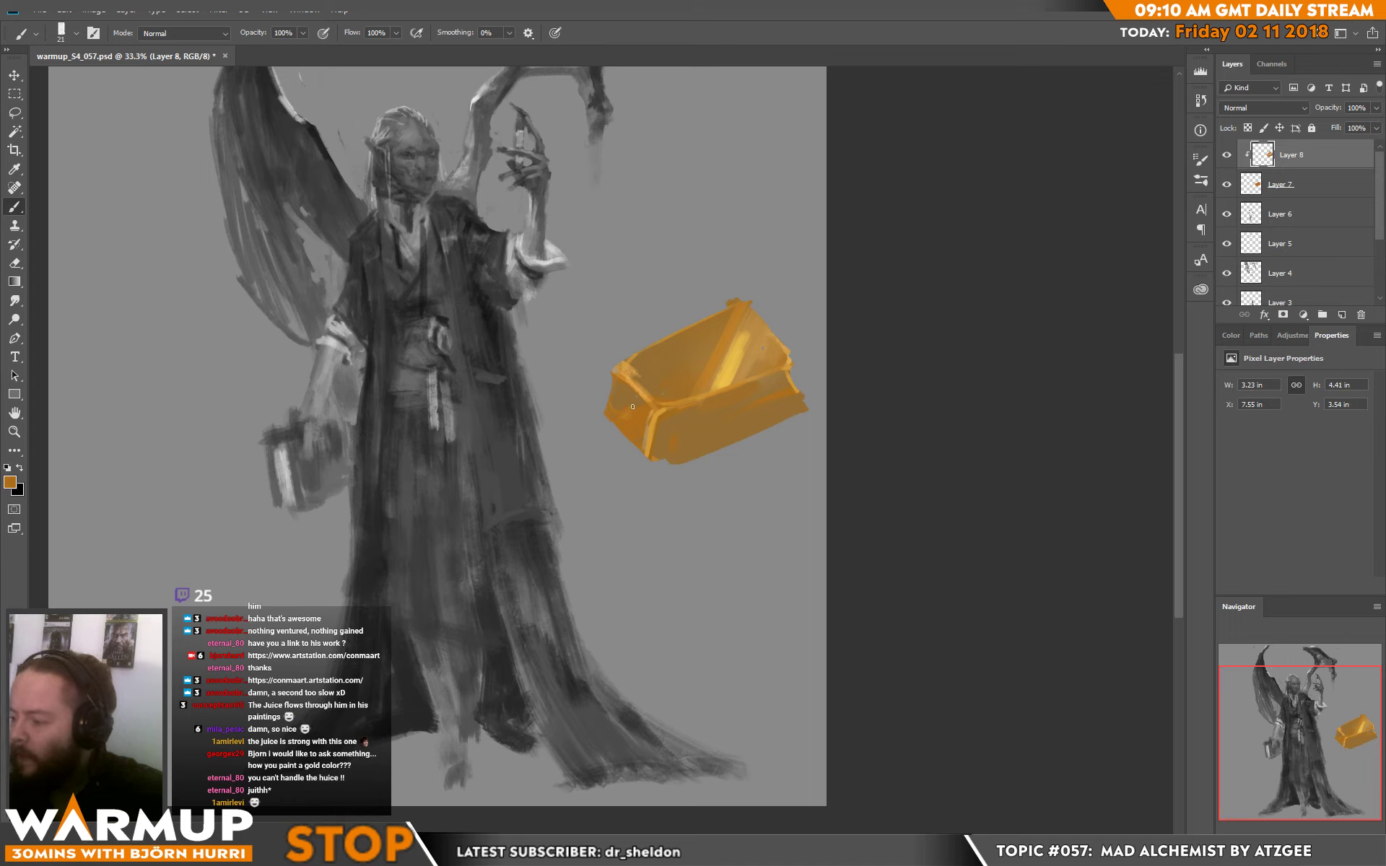
left_click(632, 407, "alt")
left_click(631, 409, "alt")
left_click(628, 413, "alt")
left_click(625, 442, "alt")
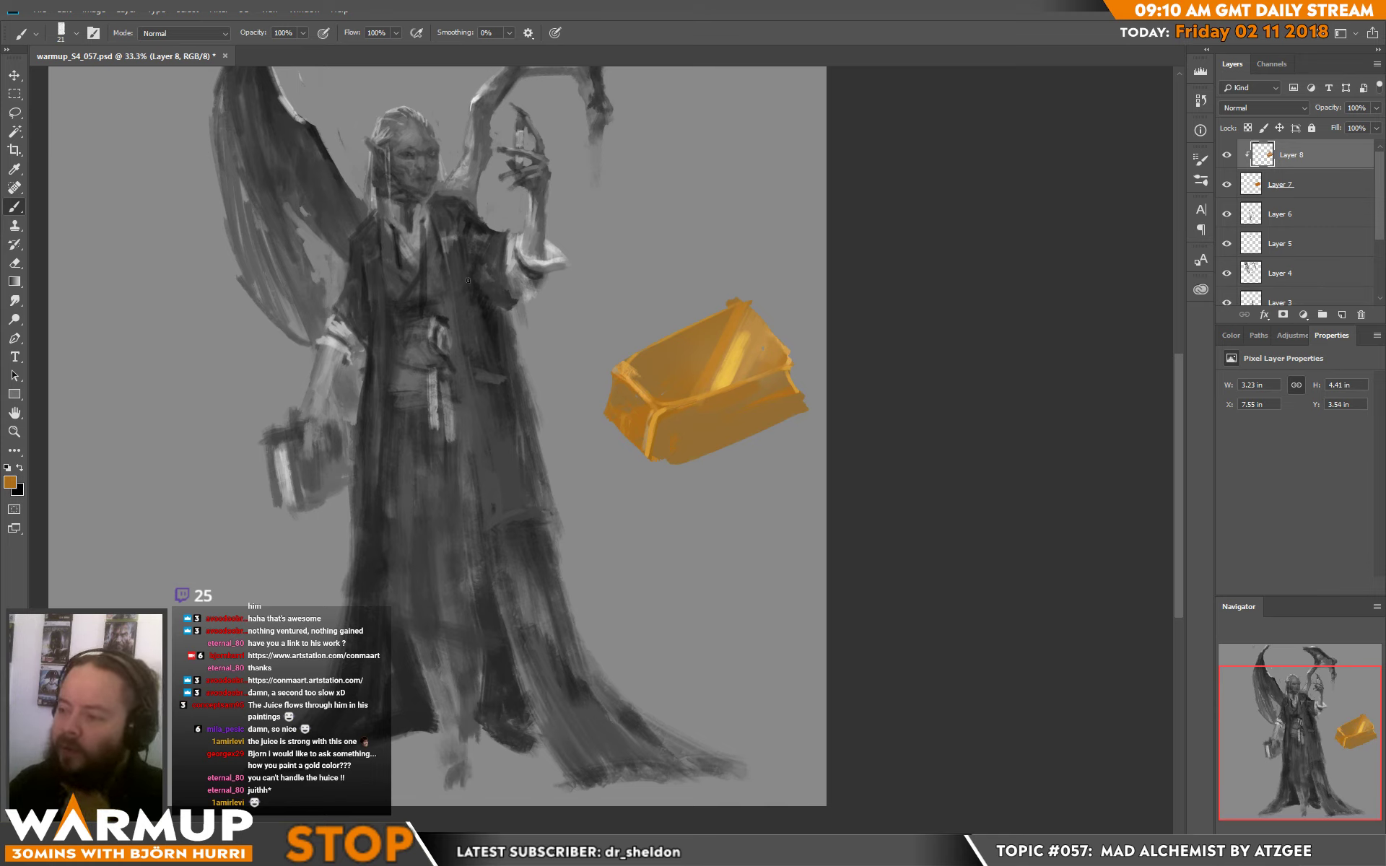
- Sample light grey from the raised arm's cuff, hide the gold bar's Layer 8 and Layer 7, and make Layer 6 active
left_click(551, 252, "alt")
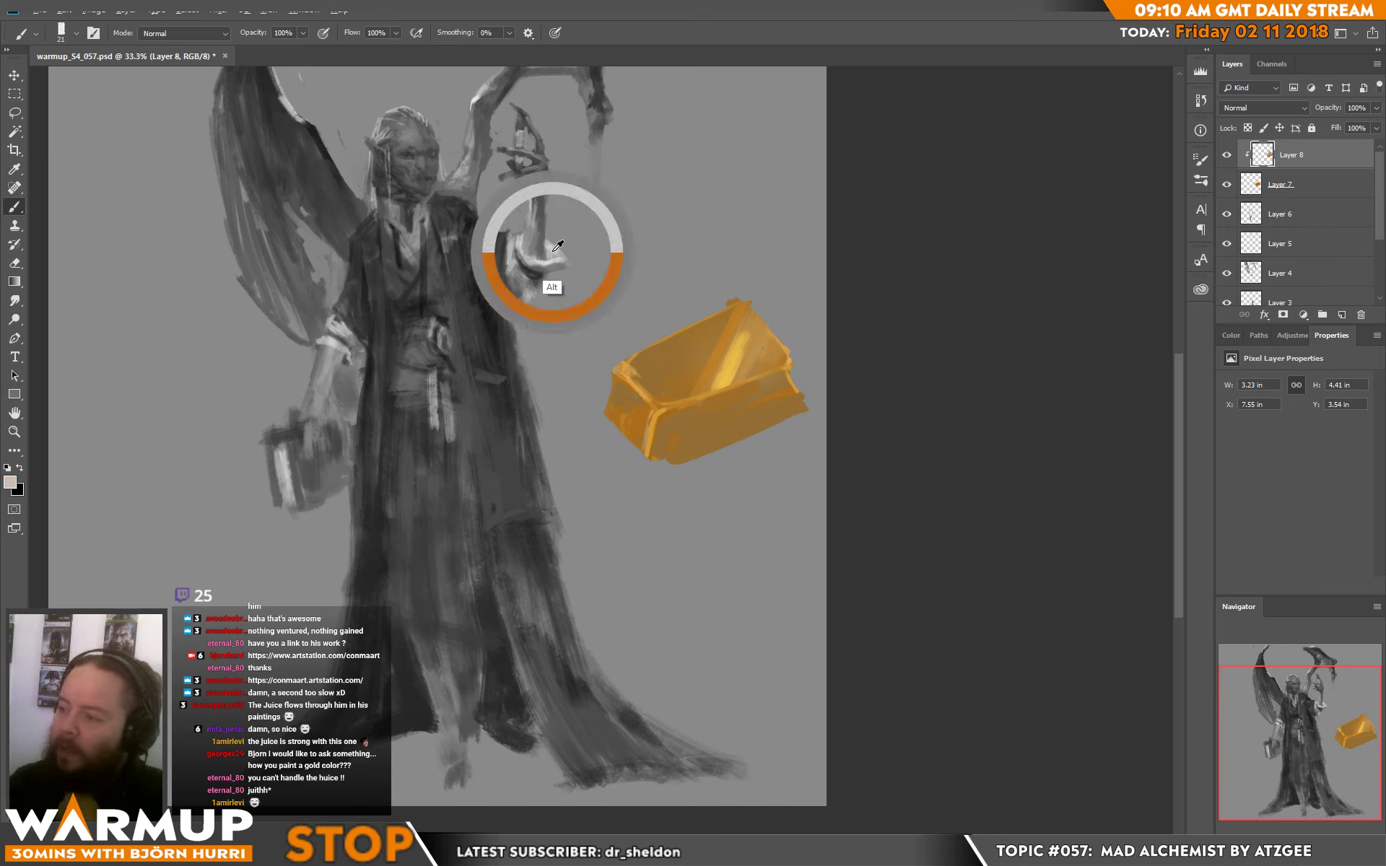
left_click_drag(1226, 154, 1241, 189)
left_click(1280, 216)
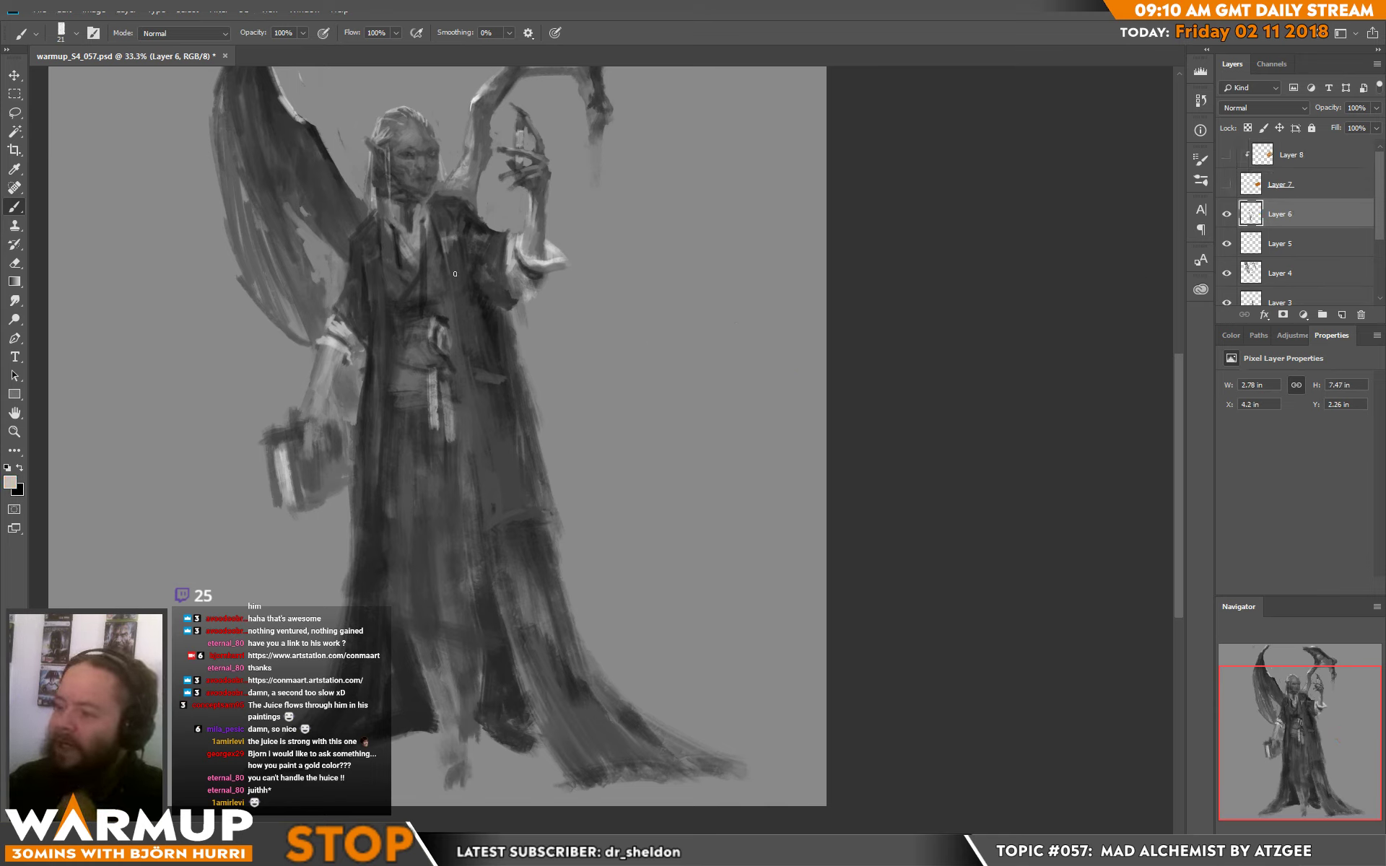
mouse_move(451, 213)
left_mouse_down()
mouse_move(471, 347)
mouse_move(594, 376)
left_mouse_up()
left_click_drag(477, 236, 505, 257)
key("ctrl+alt+z")
key("ctrl+alt+z")
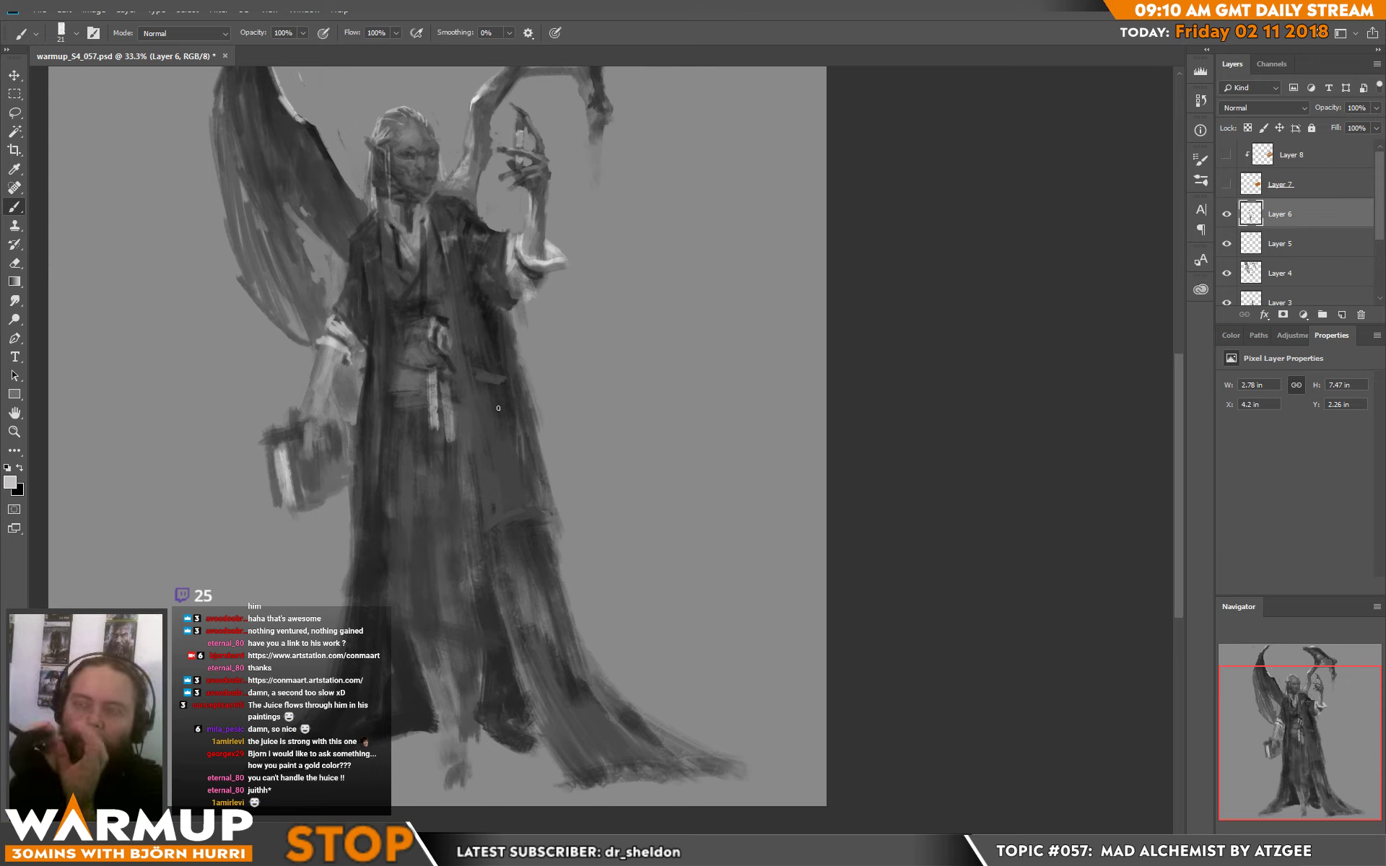
- Sketch a light grey demonstration sphere with curved contour lines beside the raised arm, and undo the last stroke
mouse_move(645, 279)
left_mouse_down()
mouse_move(714, 254)
mouse_move(662, 214)
mouse_move(617, 278)
mouse_move(704, 304)
left_mouse_up()
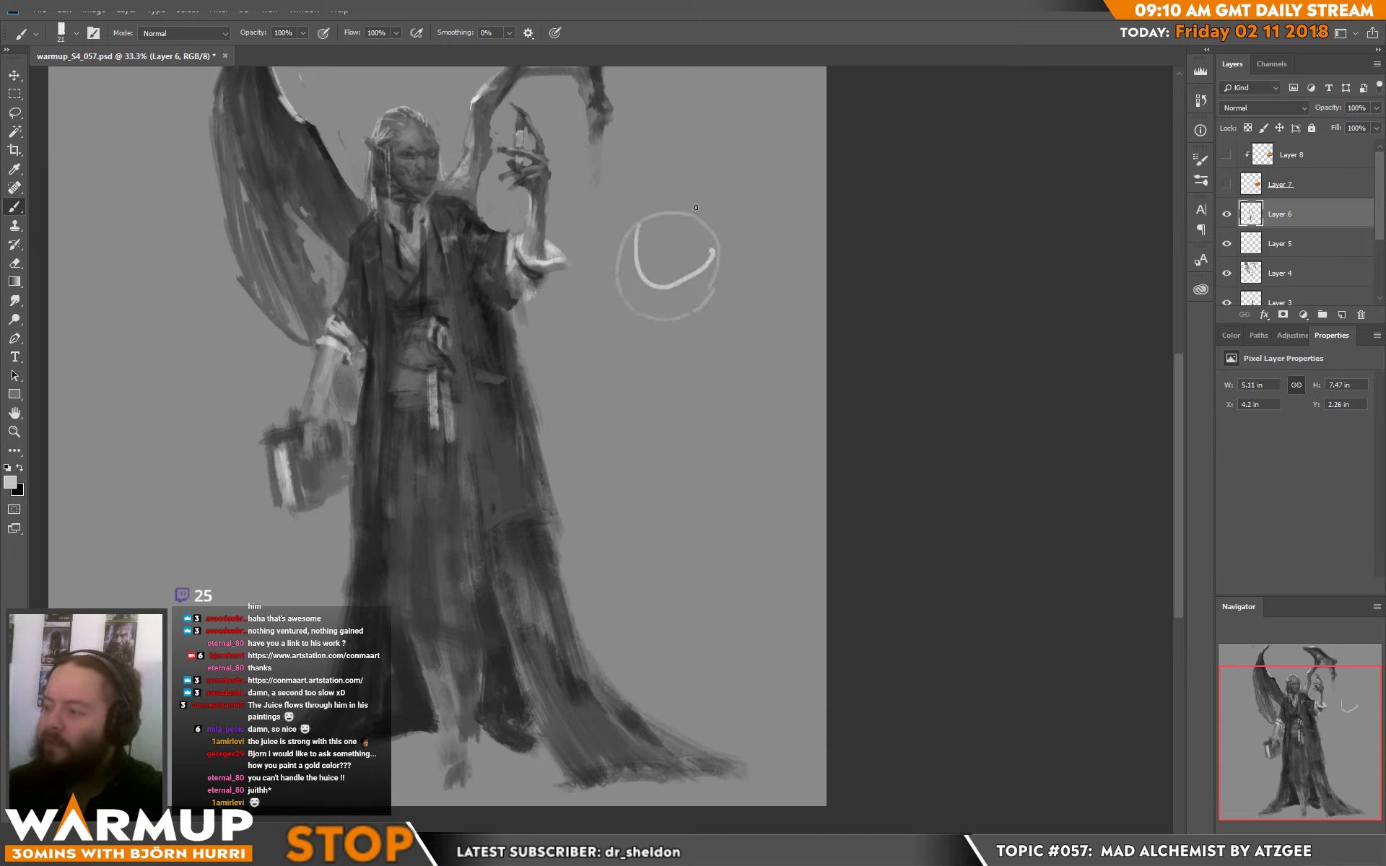
left_click_drag(696, 207, 633, 305)
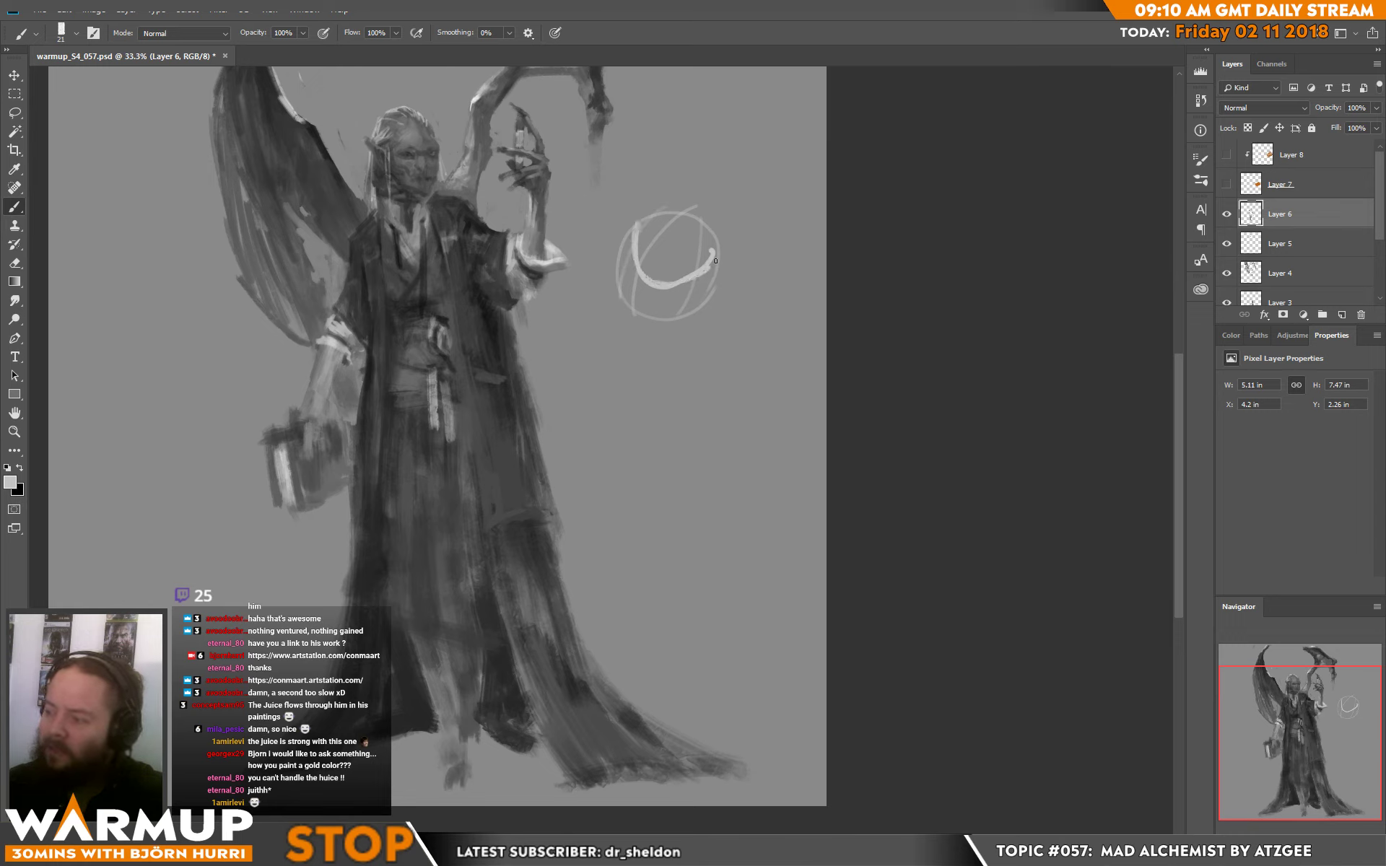
mouse_move(687, 215)
left_mouse_down()
mouse_move(645, 252)
mouse_move(631, 306)
left_mouse_up()
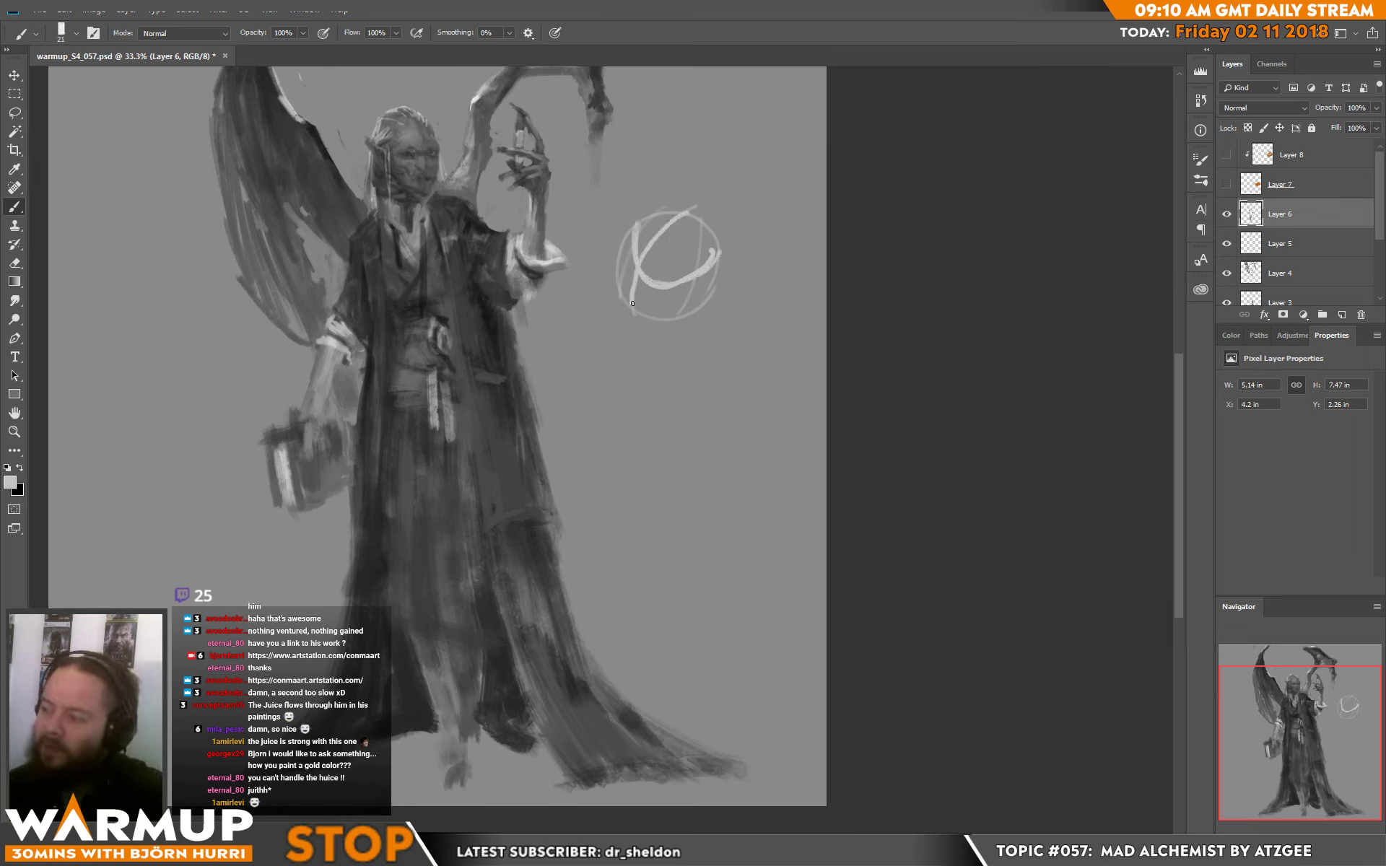
left_click_drag(645, 247, 689, 207)
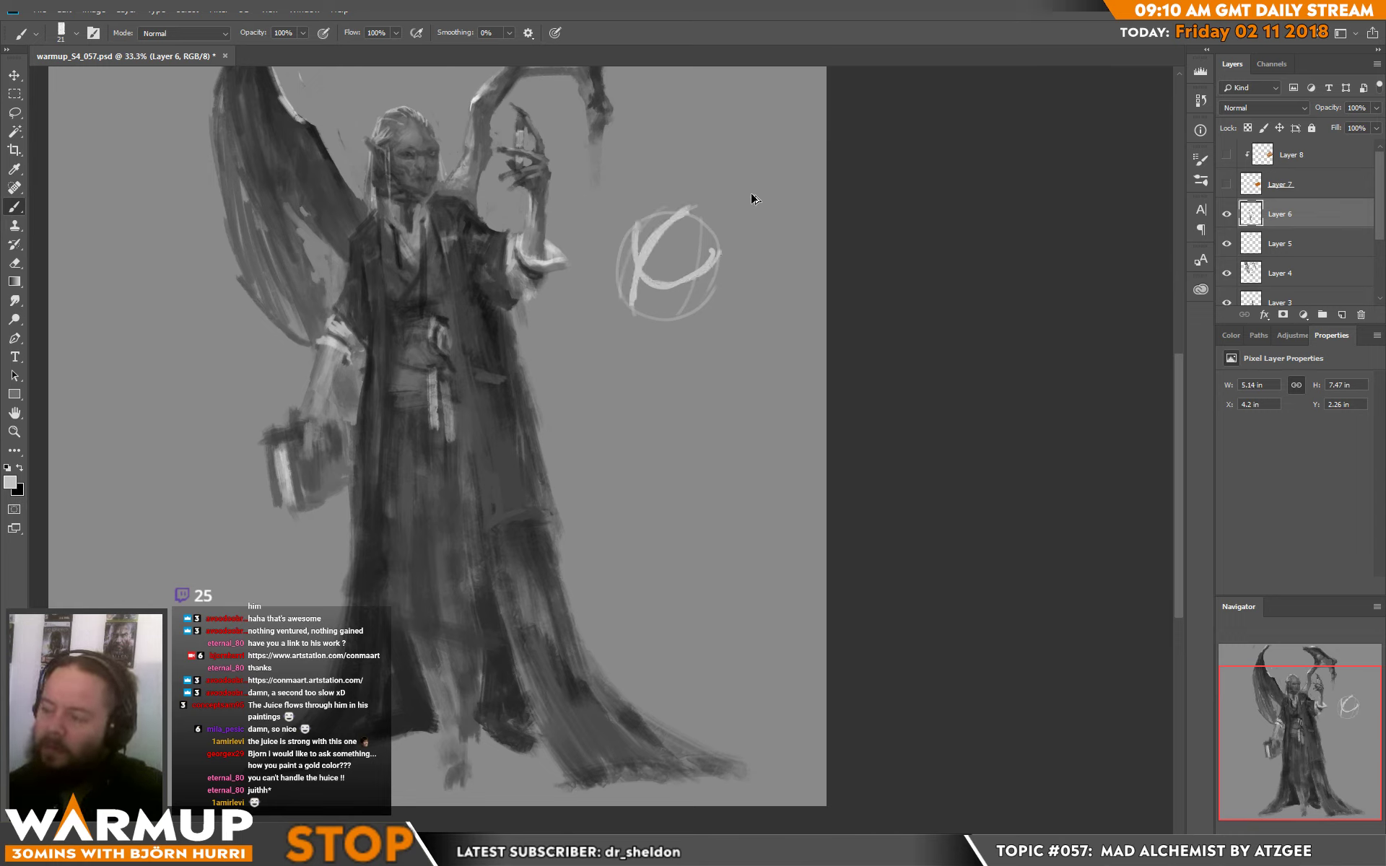
key("ctrl+z")
- Delete the demonstration sphere from Layer 6 using a rectangular selection, and deselect
key("m")
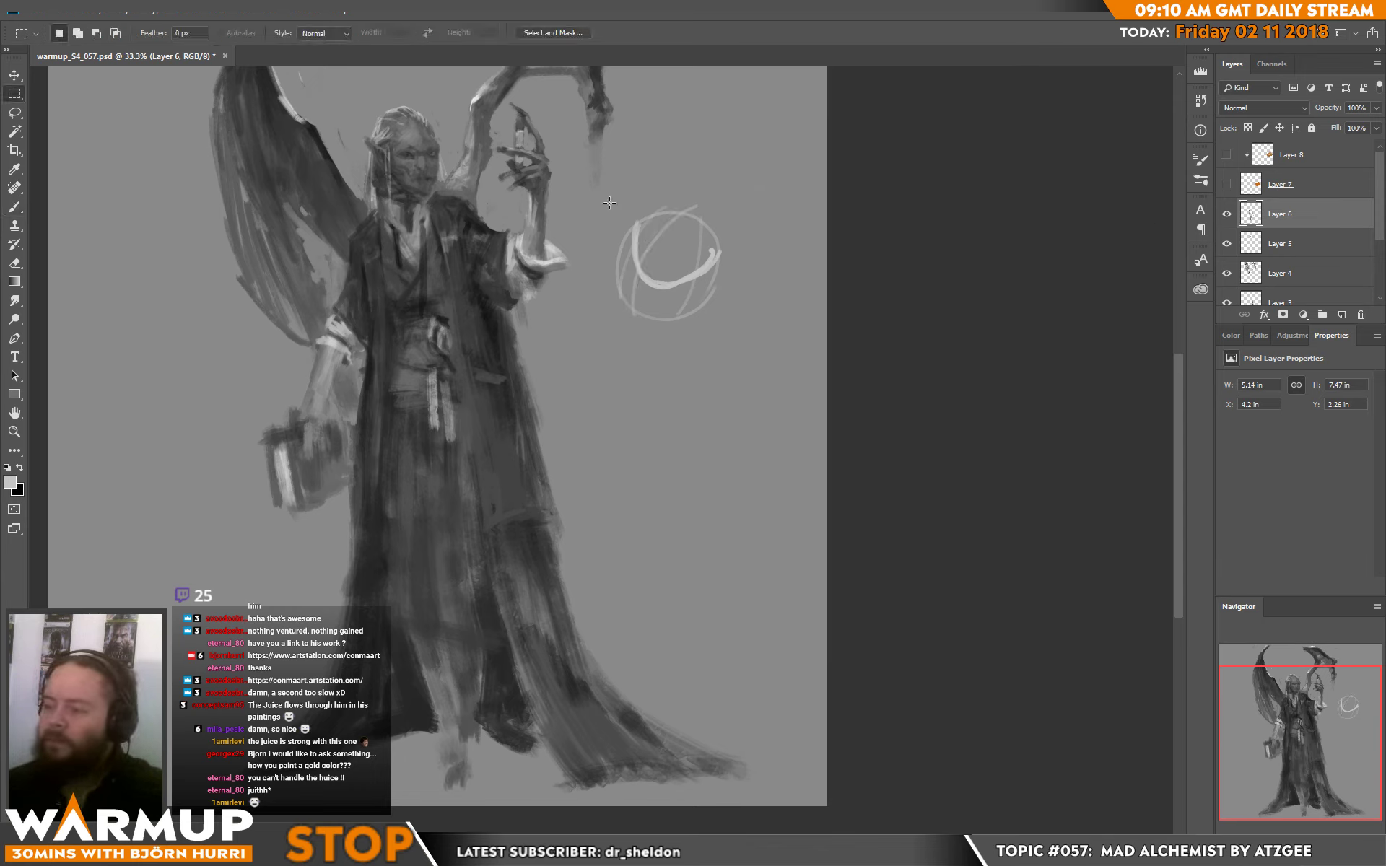
left_click_drag(597, 188, 802, 385)
key("Delete")
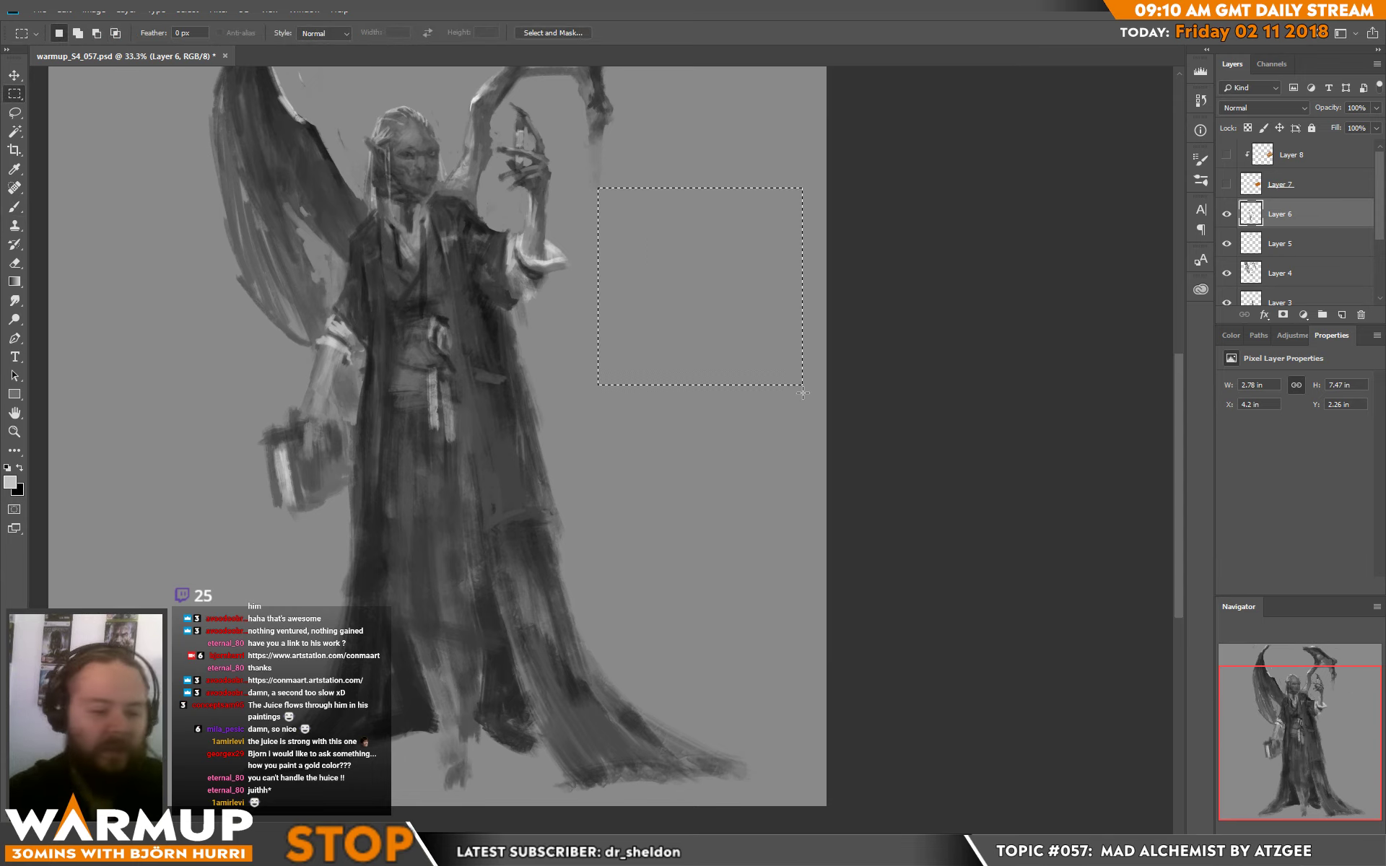
key("ctrl+d")
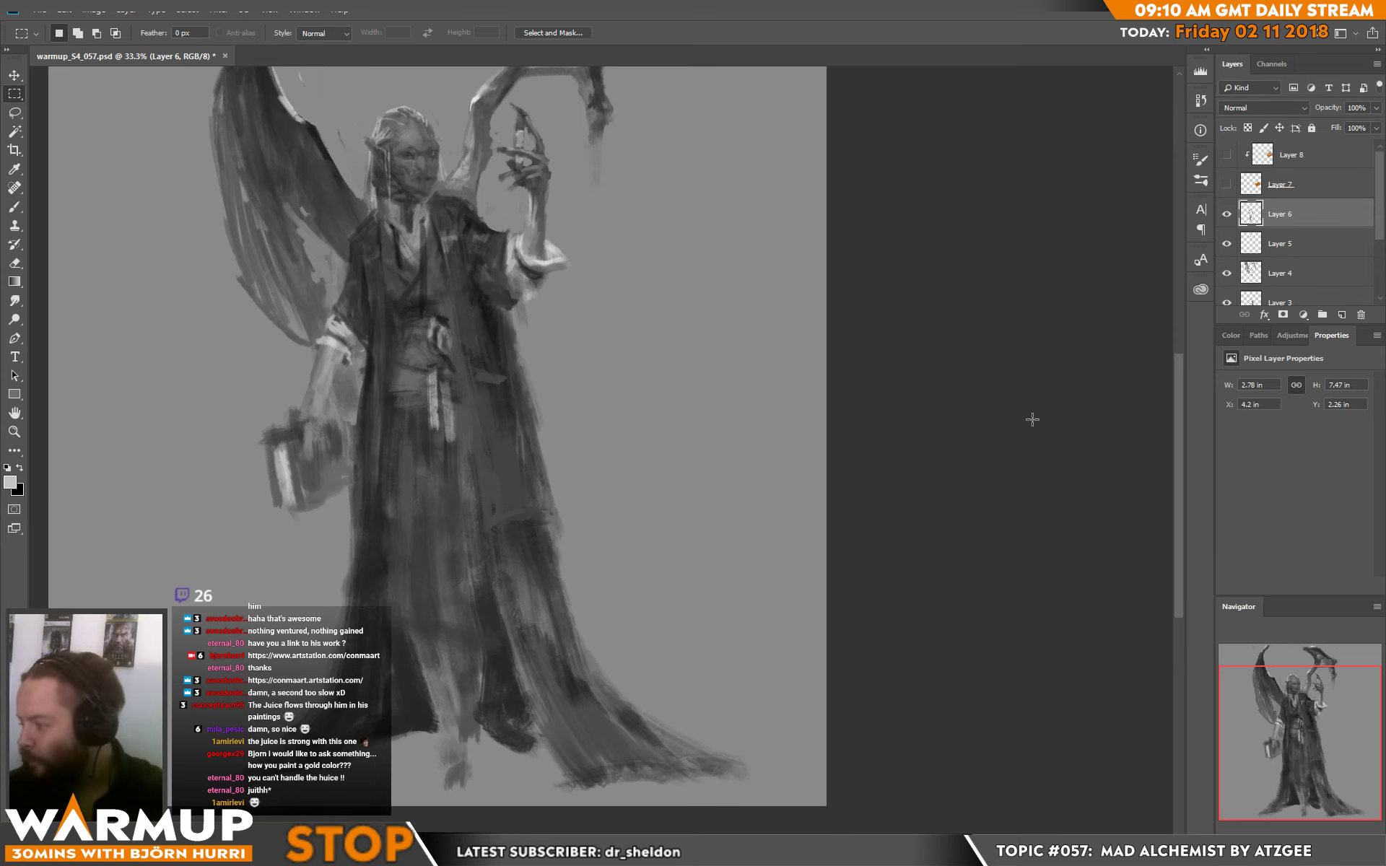
- Set the brush size to 61 px and paint long folds down the robe below the belt on the book-hand side with sampled dark greys
right_click(491, 354)
key("Escape")
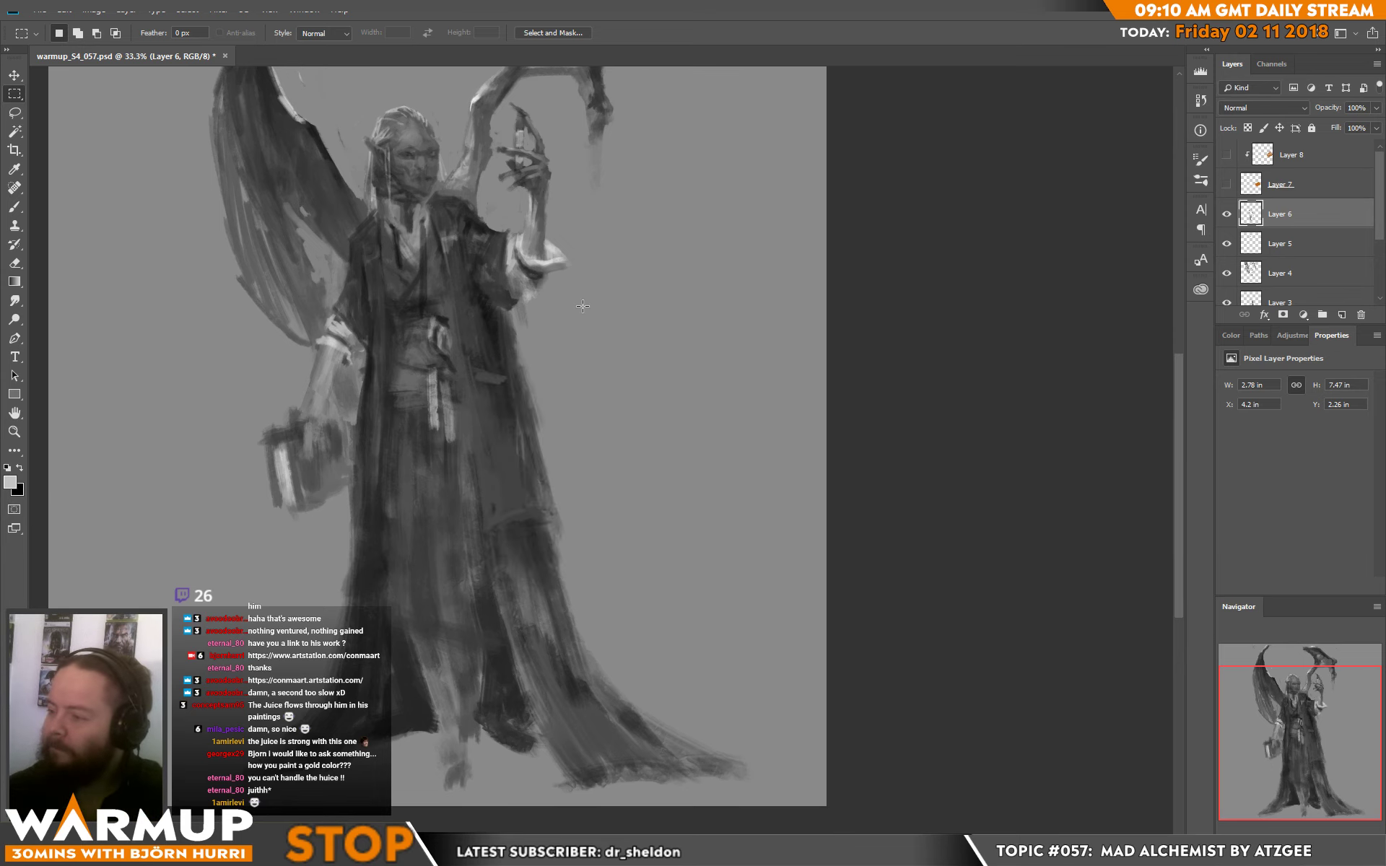
key("b")
right_click(577, 313)
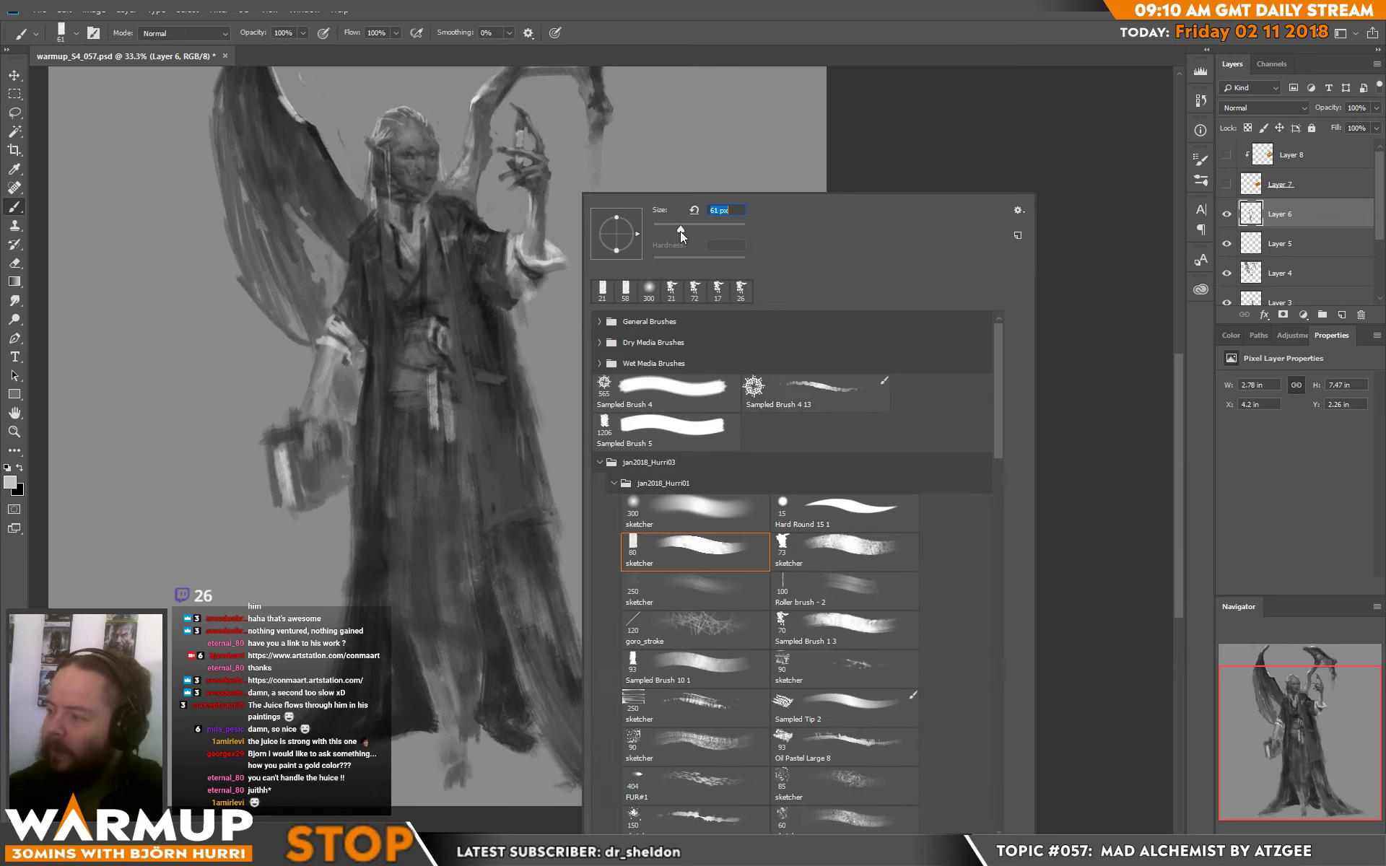
left_click(387, 399, "alt")
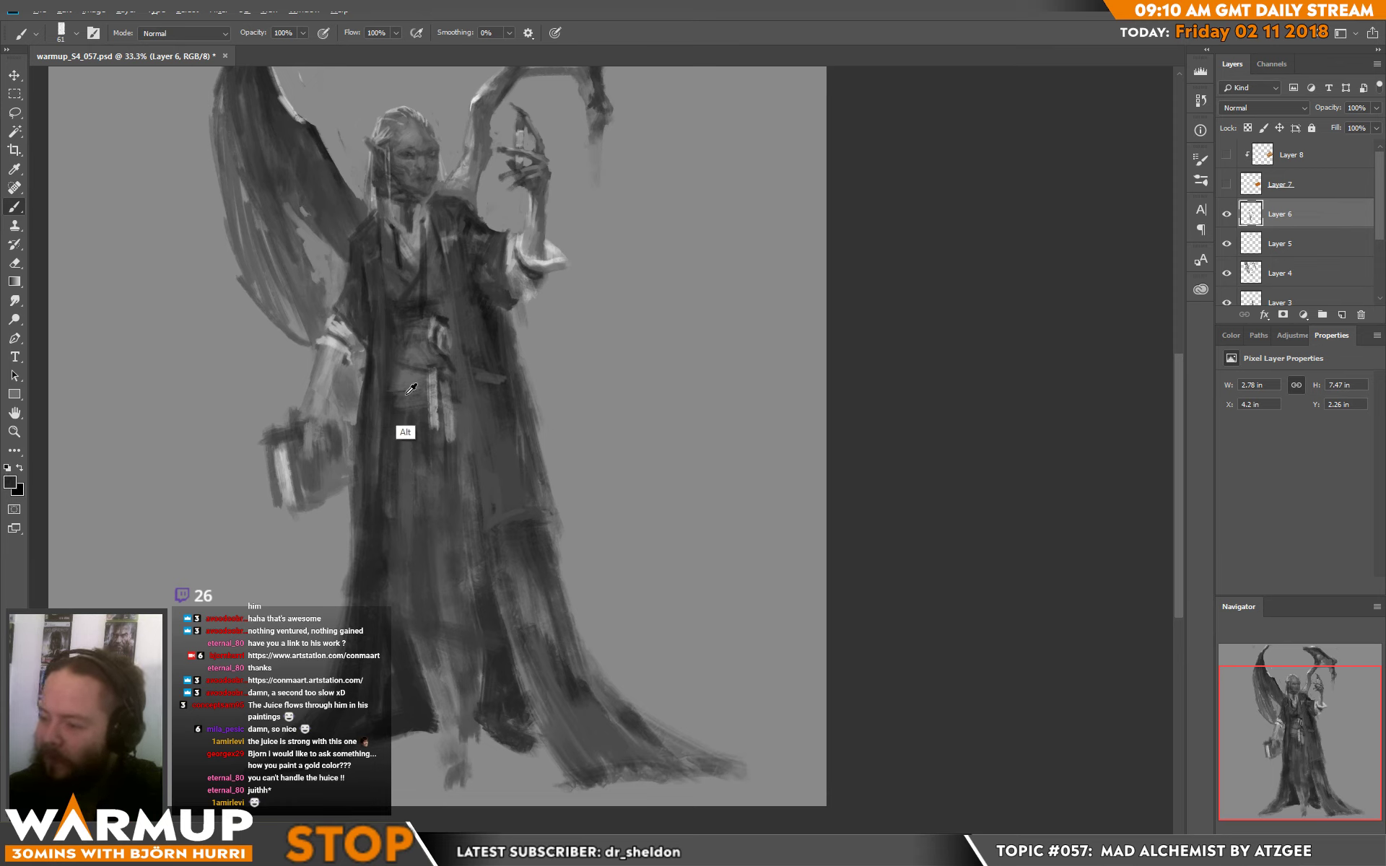
left_click(405, 434, "alt")
left_click_drag(390, 408, 392, 510)
left_click(381, 507, "alt")
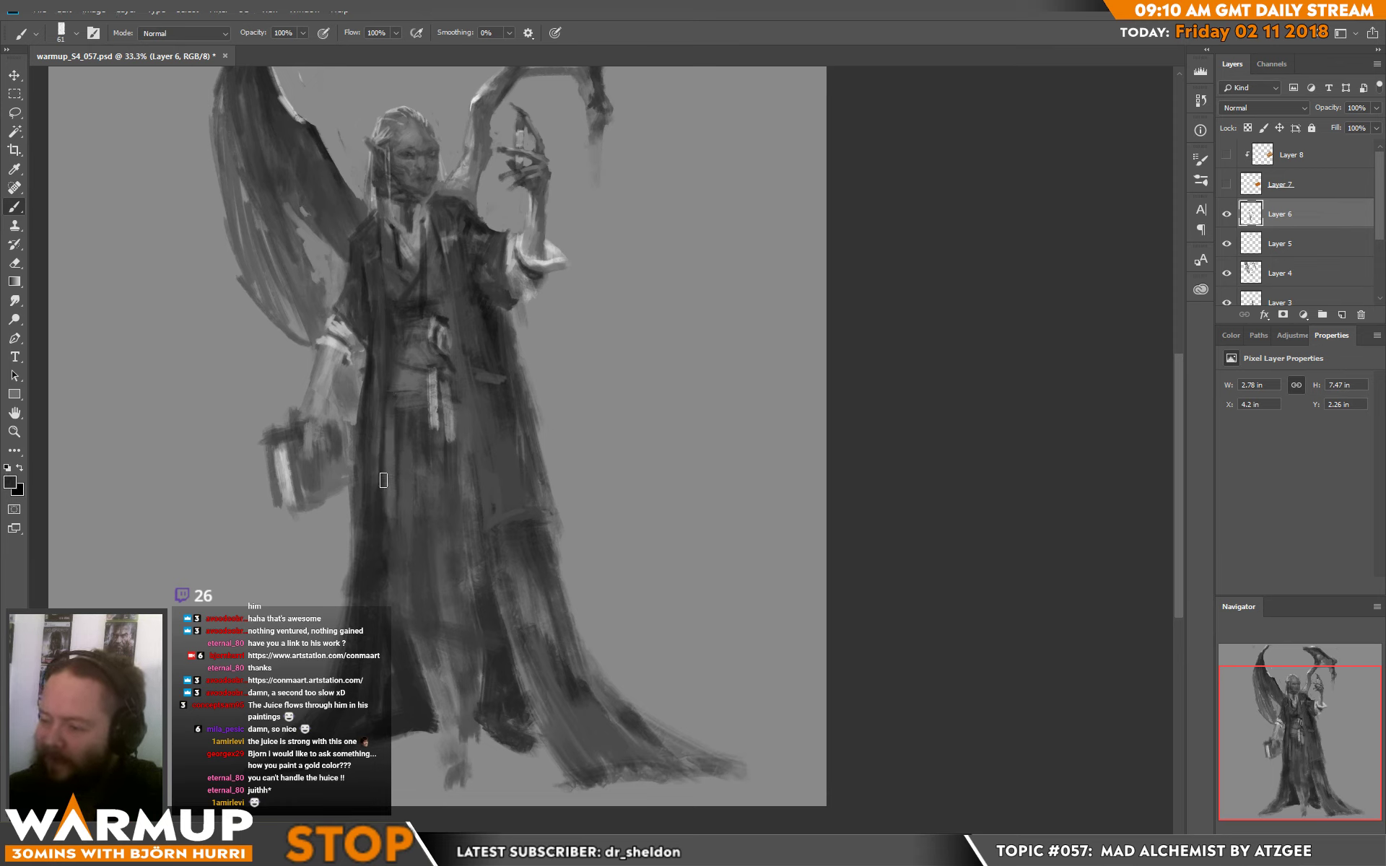
left_click_drag(388, 404, 383, 498)
left_click(389, 515, "alt")
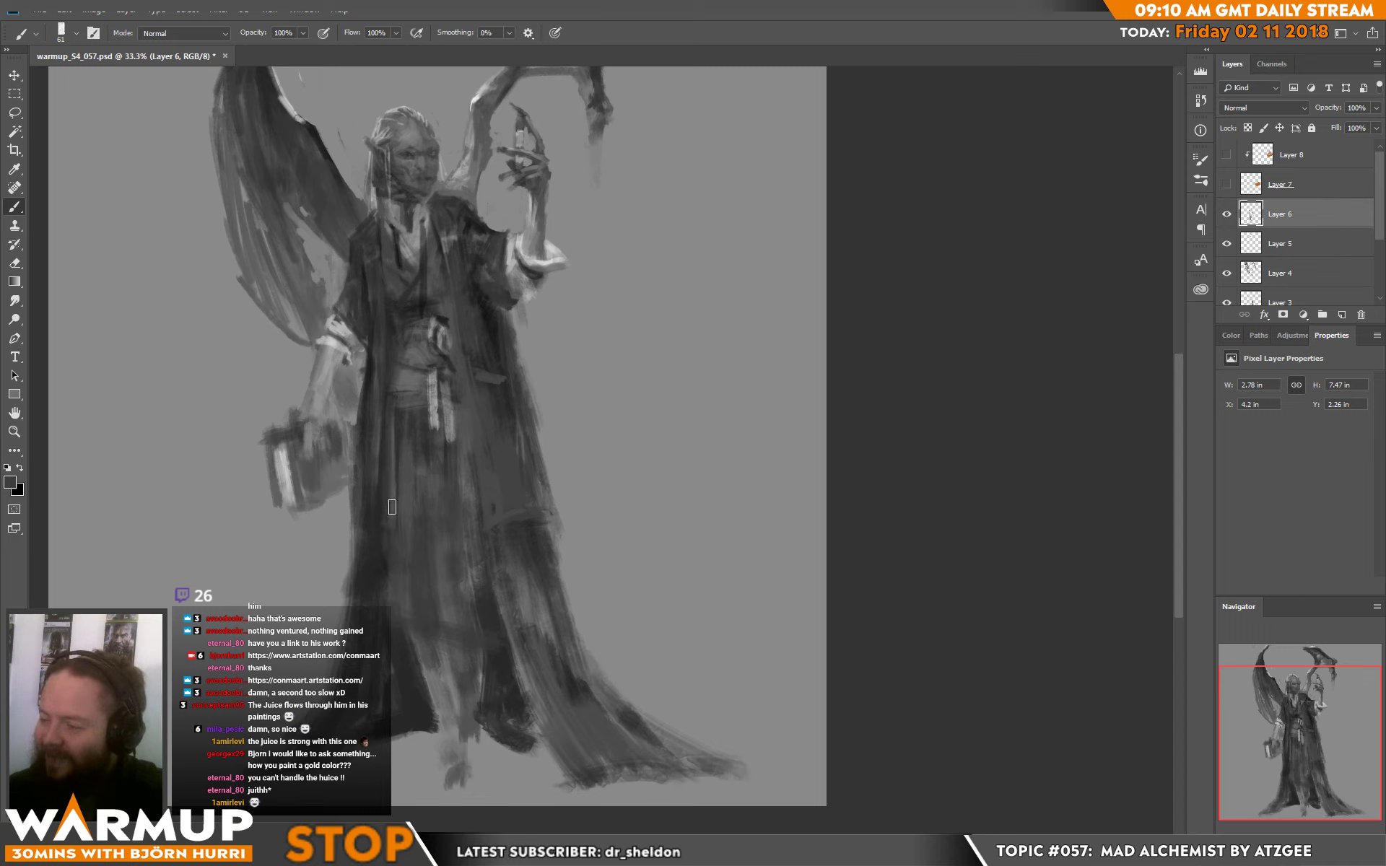
- Deepen the robe's long folds below the belt and sash with sampled dark greys
mouse_move(472, 538)
left_mouse_down()
mouse_move(469, 596)
mouse_move(477, 583)
left_mouse_up()
left_click(472, 557, "alt")
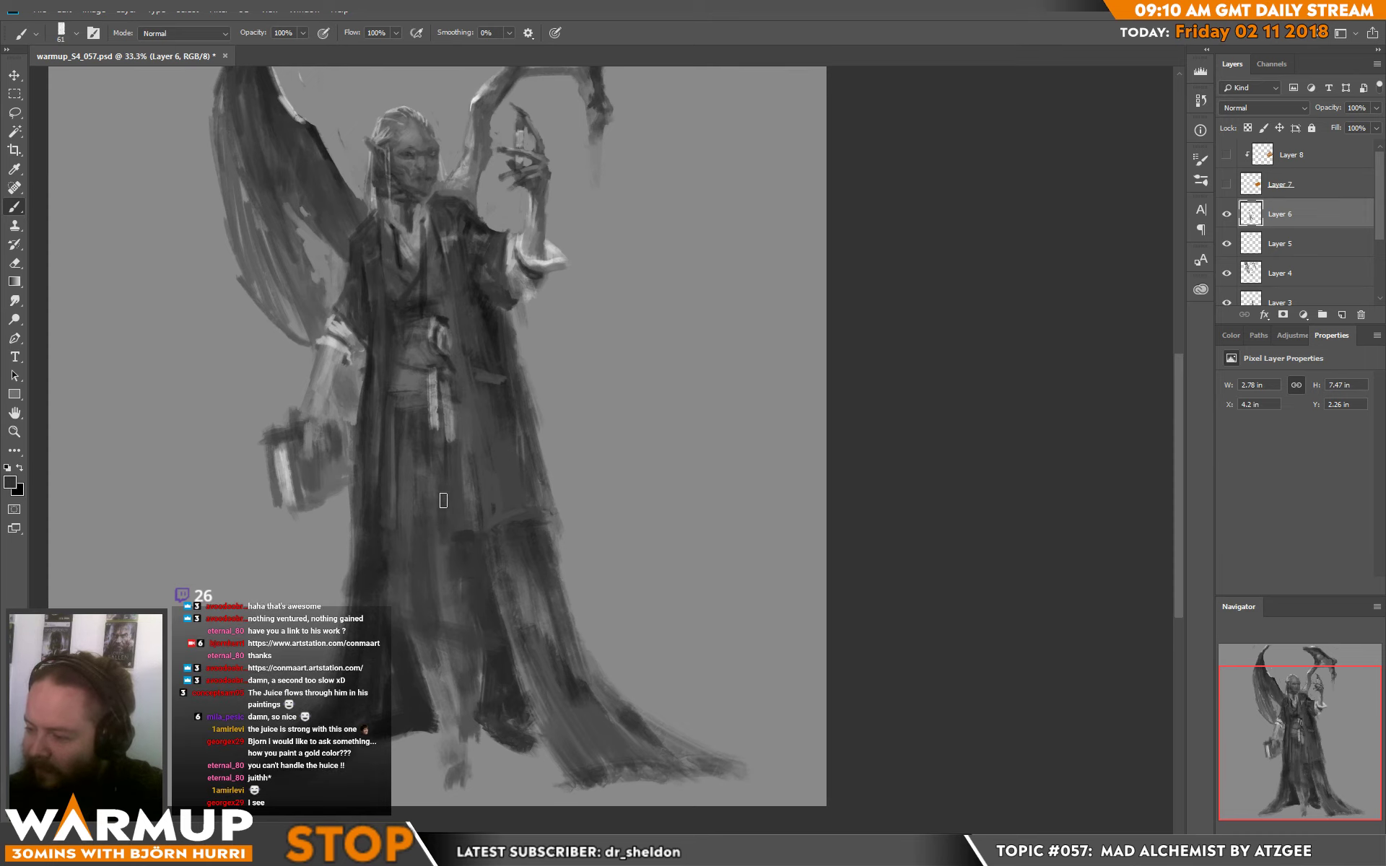
left_click(434, 466, "alt")
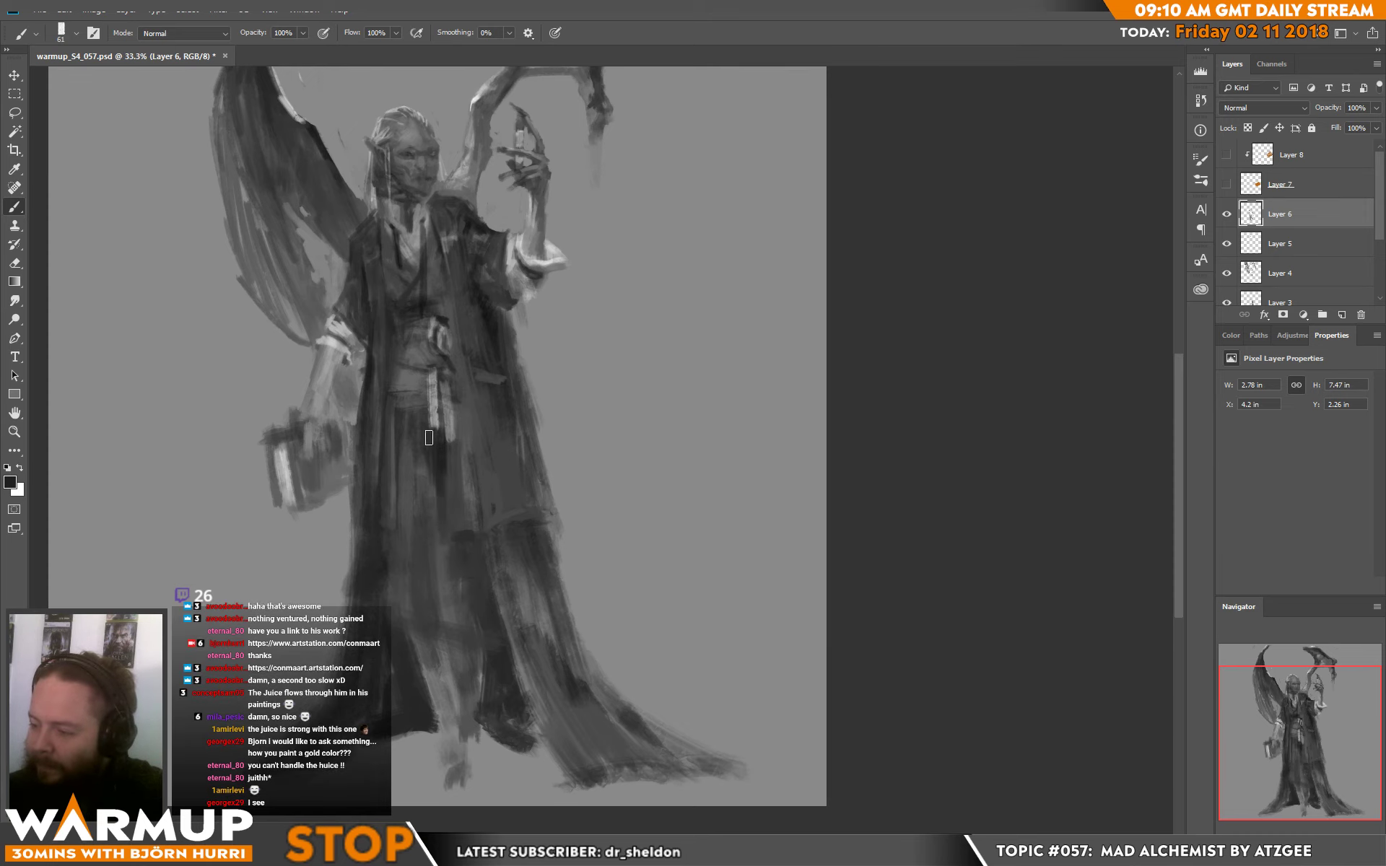
- Paint dark shadow strokes on the ground beneath the robe's hem and around the feet
left_click_drag(665, 376, 669, 418)
mouse_move(782, 606)
left_mouse_down()
mouse_move(780, 513)
mouse_move(767, 606)
left_mouse_up()
left_click_drag(707, 670, 752, 455)
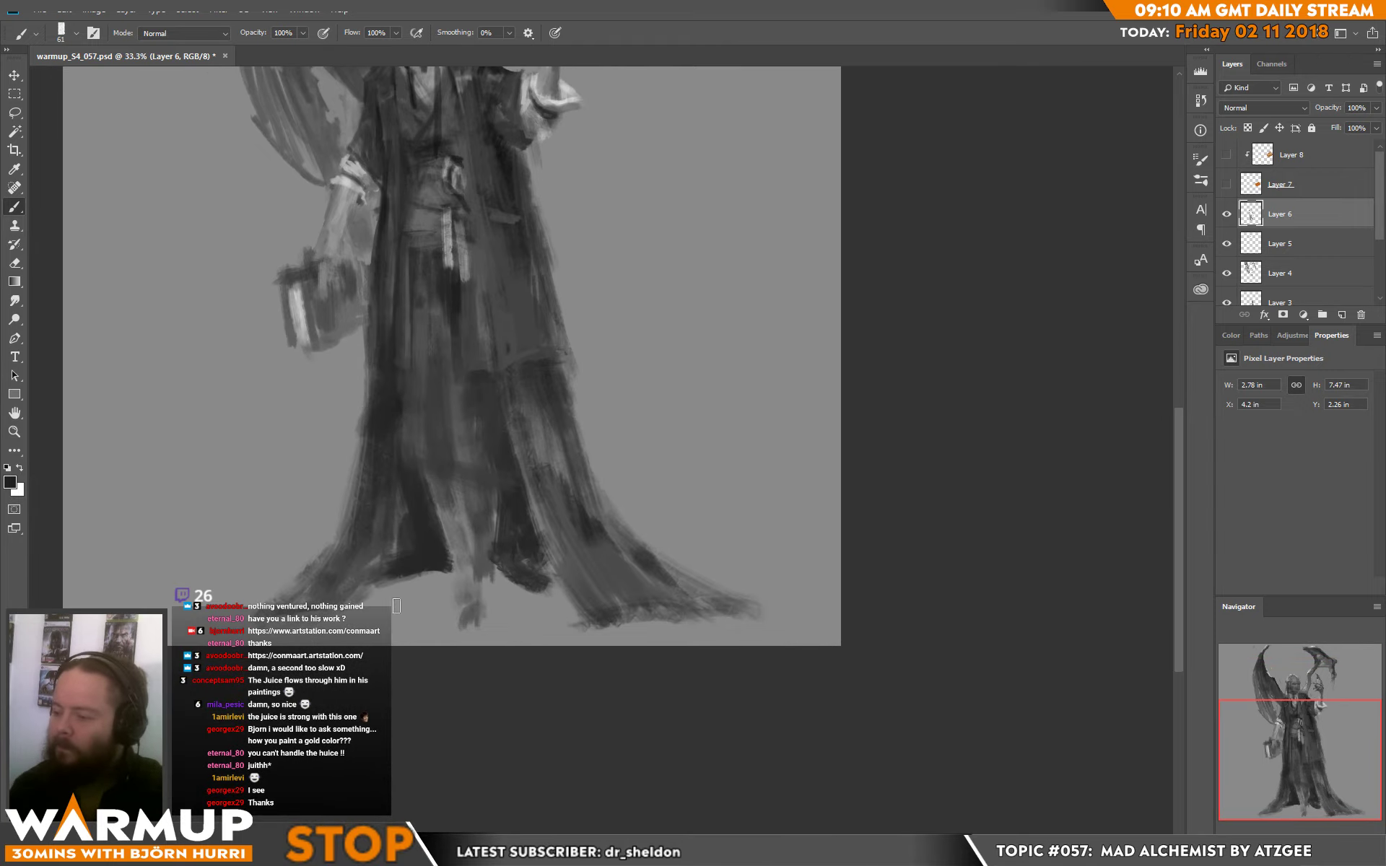
mouse_move(382, 589)
left_mouse_down()
mouse_move(434, 579)
mouse_move(417, 598)
mouse_move(340, 606)
mouse_move(556, 587)
mouse_move(495, 603)
mouse_move(491, 583)
mouse_move(626, 623)
mouse_move(670, 613)
left_mouse_up()
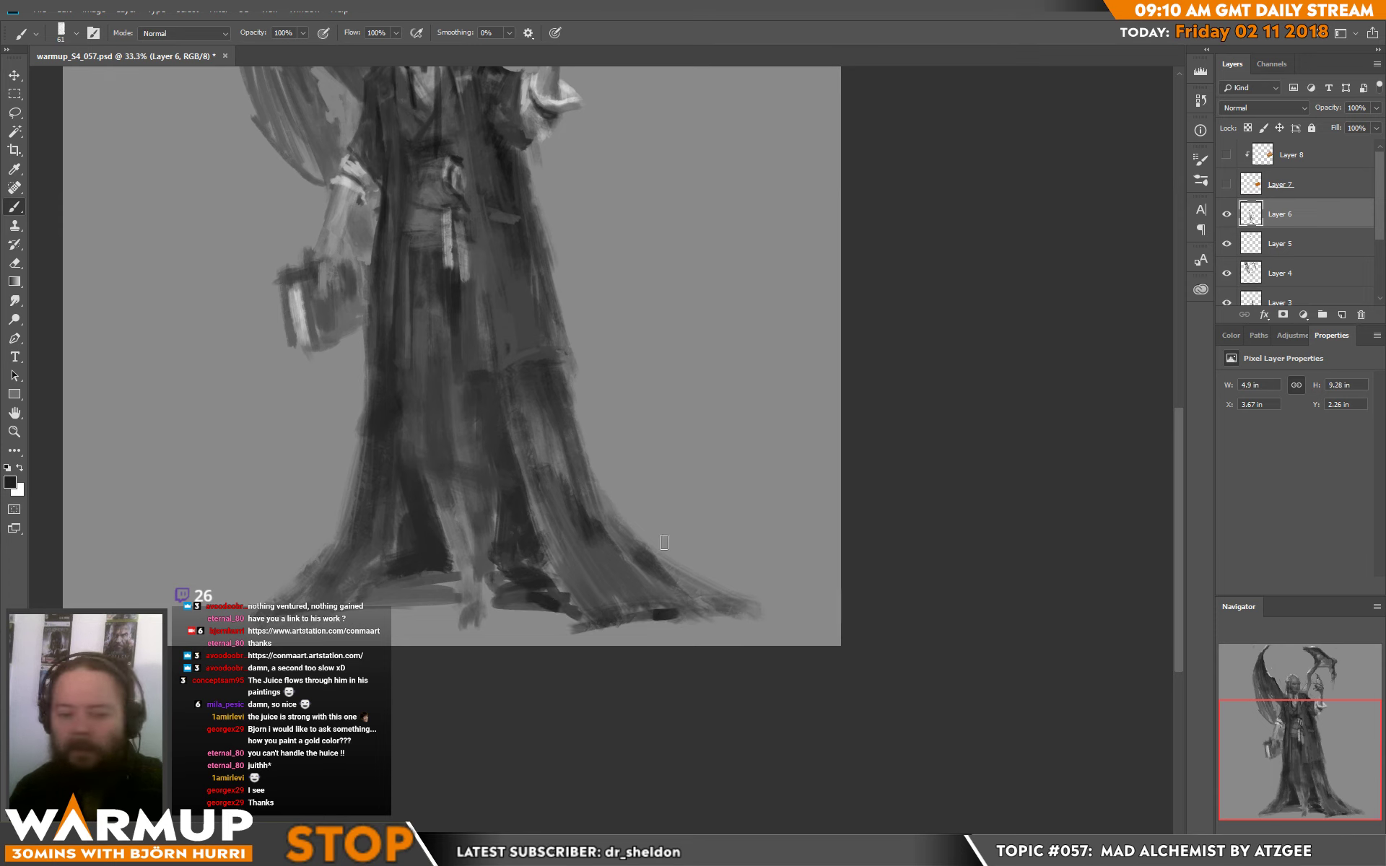
- Shade the book-side wing's inner edge down to the shoulder with greys sampled from the wing and background
mouse_move(660, 340)
left_mouse_down()
mouse_move(650, 590)
mouse_move(693, 508)
mouse_move(700, 429)
left_mouse_up()
mouse_move(356, 237)
left_mouse_down()
mouse_move(375, 277)
mouse_move(367, 292)
left_mouse_up()
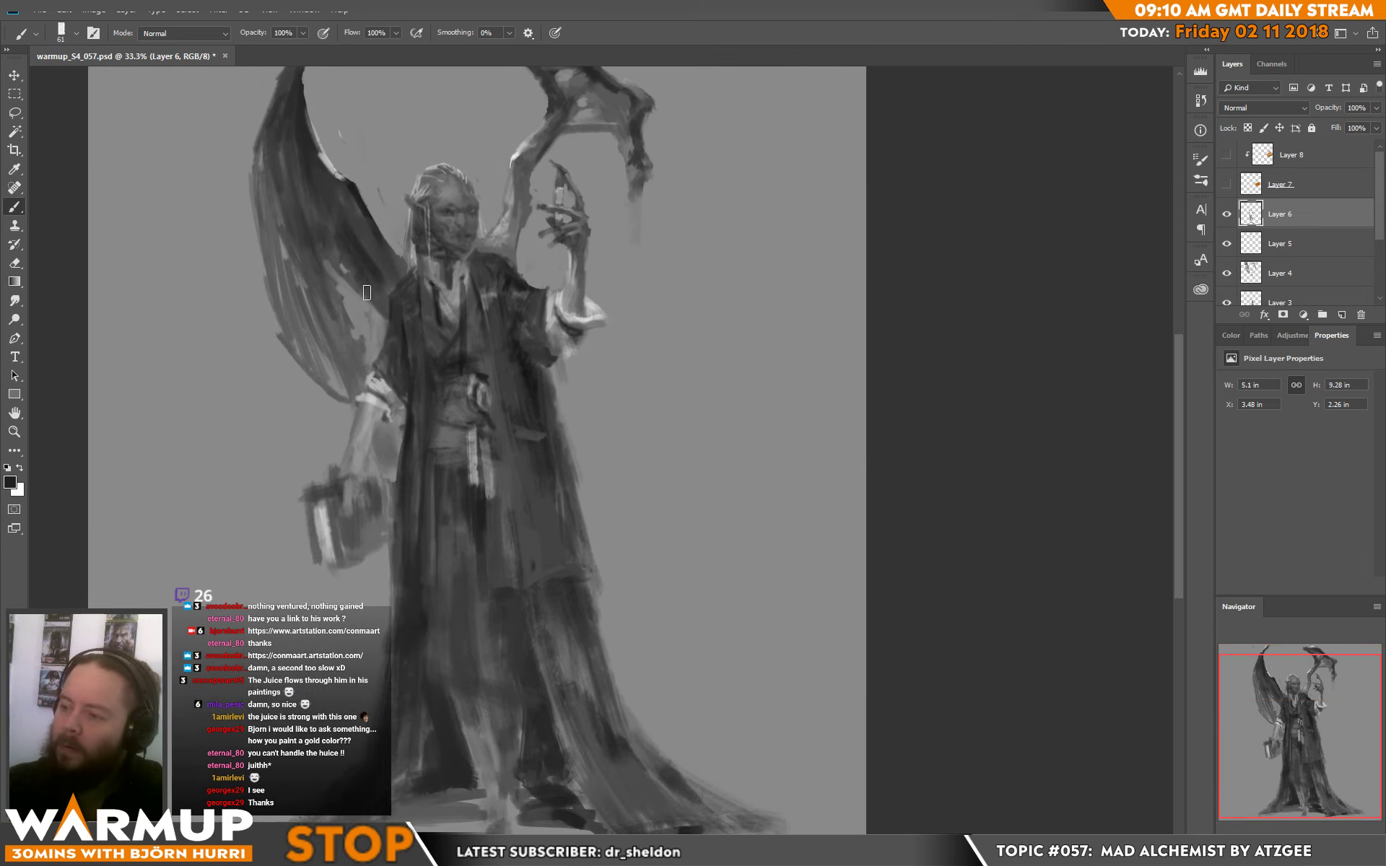
left_click(331, 175, "alt")
left_click_drag(344, 189, 334, 176)
left_click(334, 175, "alt")
mouse_move(377, 238)
left_mouse_down()
mouse_move(400, 268)
mouse_move(362, 213)
left_mouse_up()
left_click(385, 297, "alt")
left_click(360, 202, "alt")
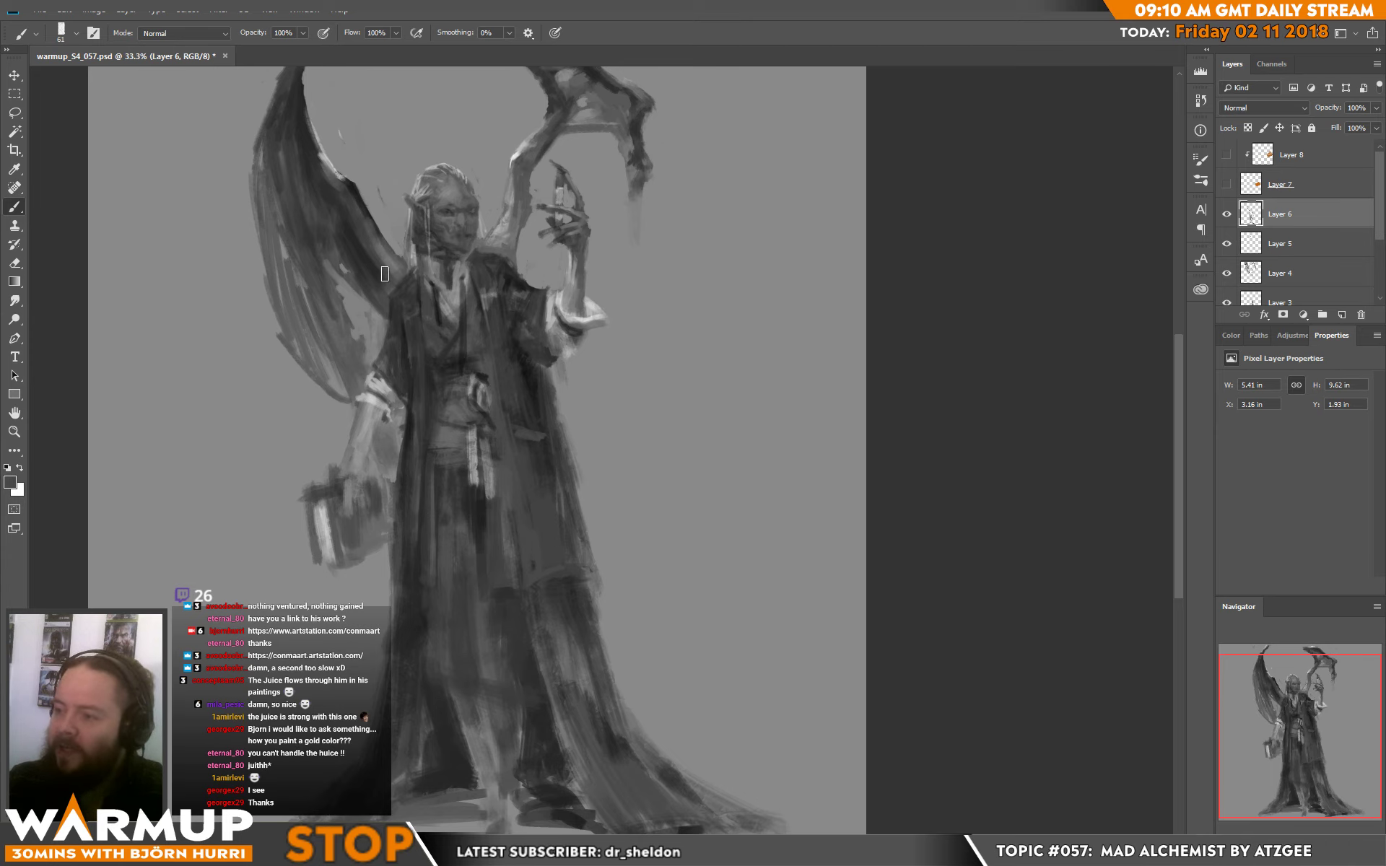
left_click(361, 268, "alt")
- Repaint the held book's cover and spine as a more solid block using sampled greys
left_click_drag(665, 283, 623, 321)
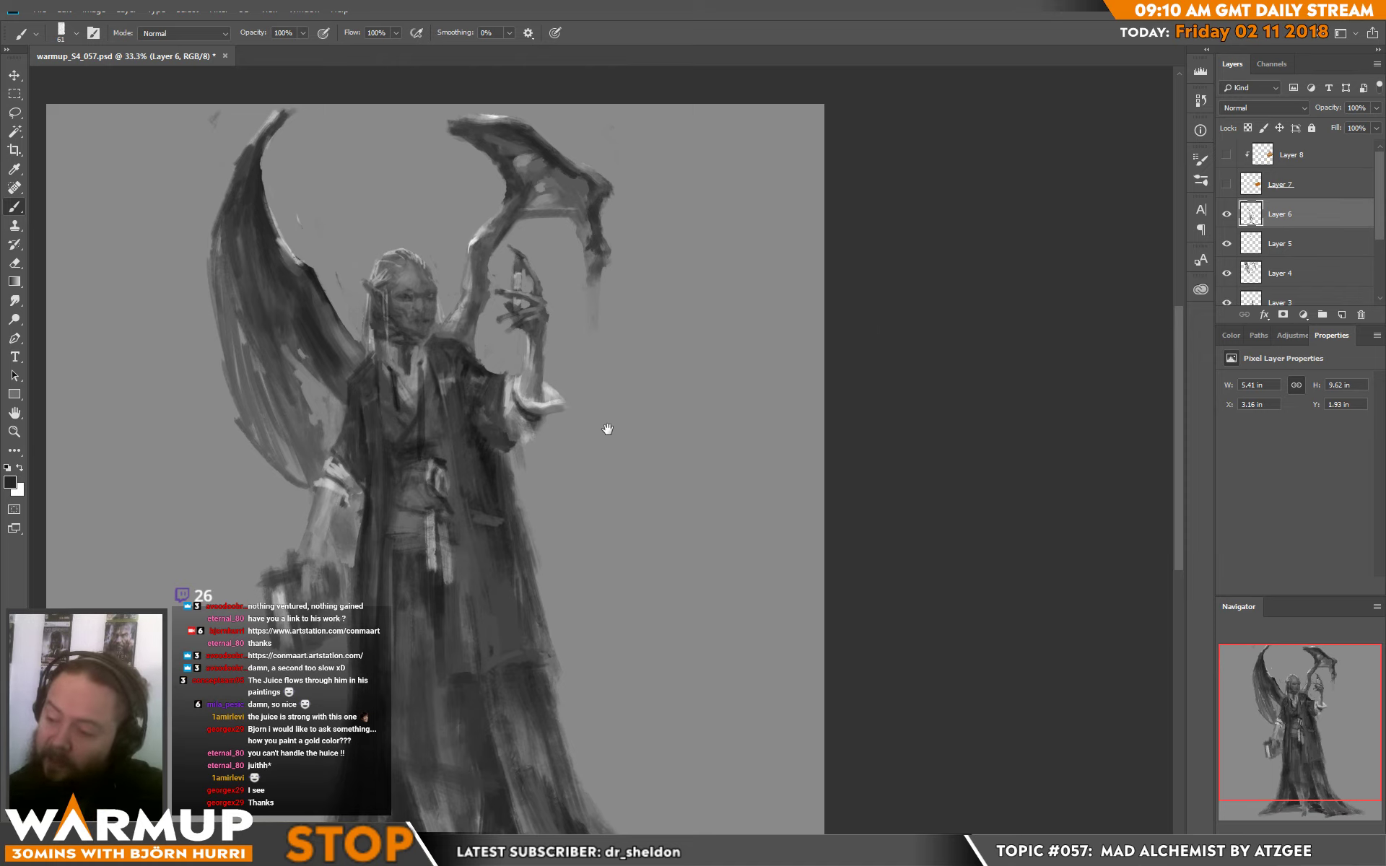
left_click_drag(607, 428, 601, 415)
left_click(278, 567, "alt")
mouse_move(291, 525)
left_mouse_down()
mouse_move(250, 564)
mouse_move(277, 637)
left_mouse_up()
mouse_move(269, 583)
left_mouse_down()
mouse_move(281, 637)
mouse_move(280, 613)
left_mouse_up()
left_click(277, 598, "alt")
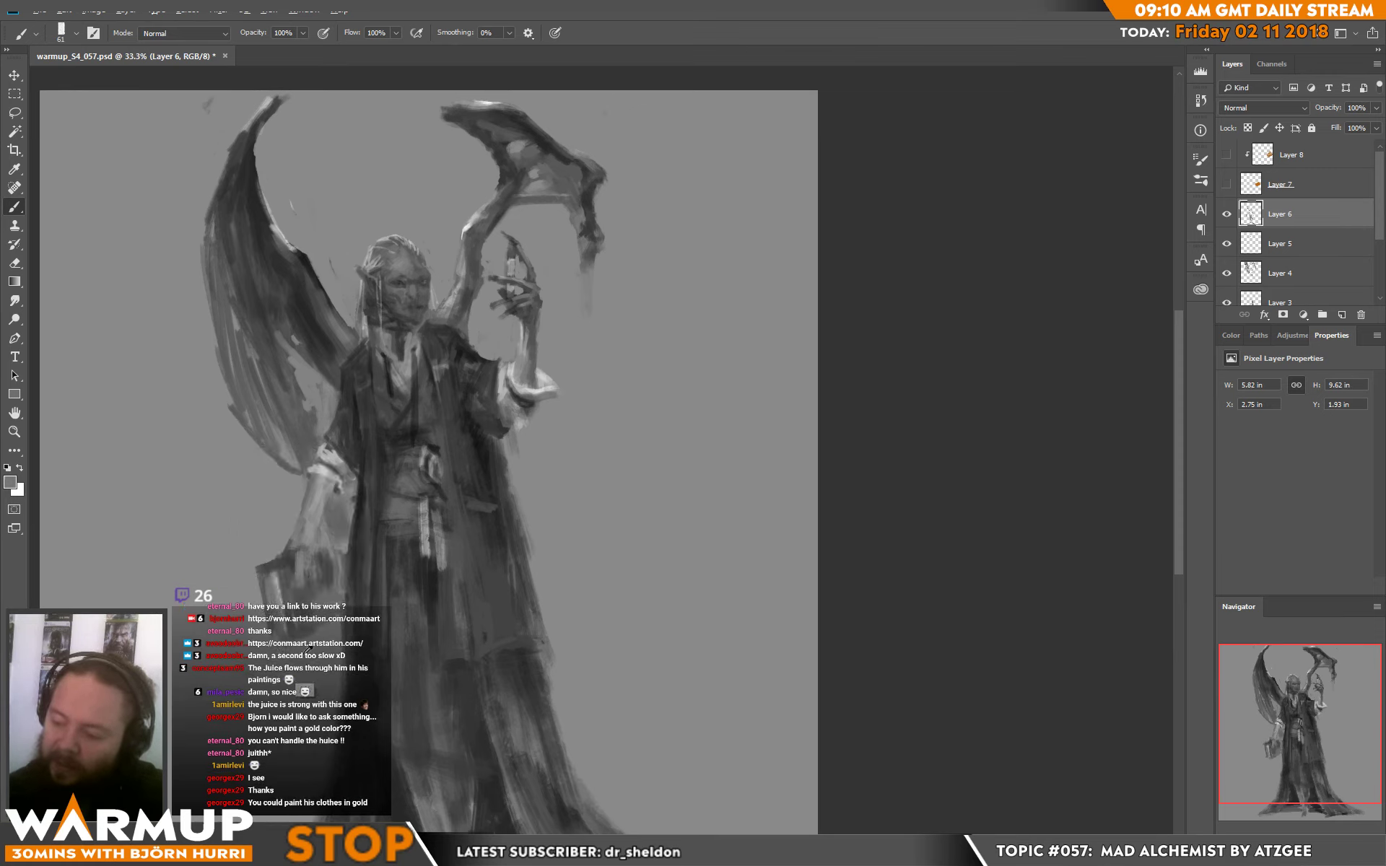
- Reduce the brush size to 20 px and clean up the book, lowered forearm and adjoining robe edge with sampled greys
right_click(364, 574)
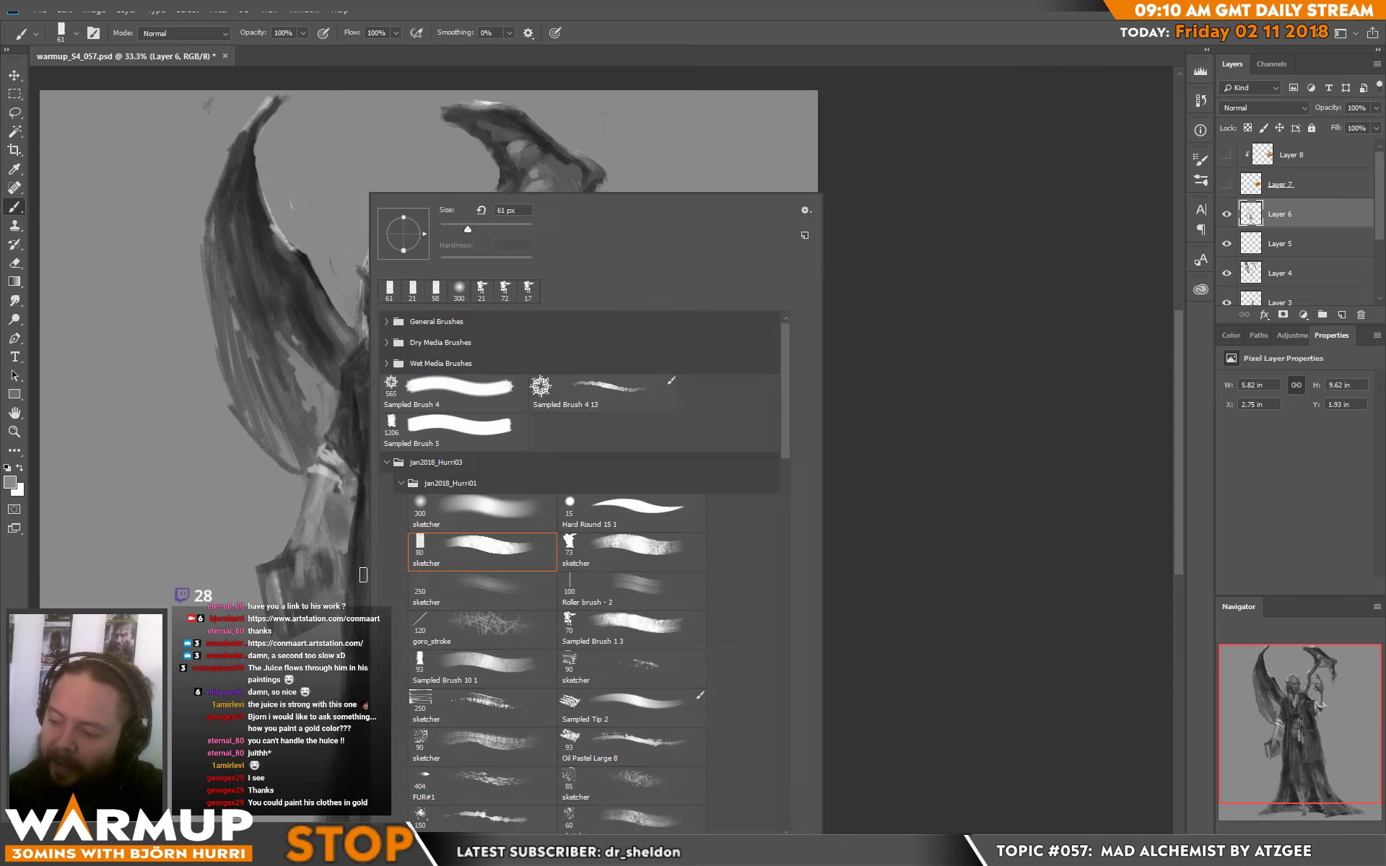
left_click(450, 228)
key("Return")
mouse_move(328, 515)
left_mouse_down()
mouse_move(336, 569)
mouse_move(341, 540)
left_mouse_up()
left_click(304, 456, "alt")
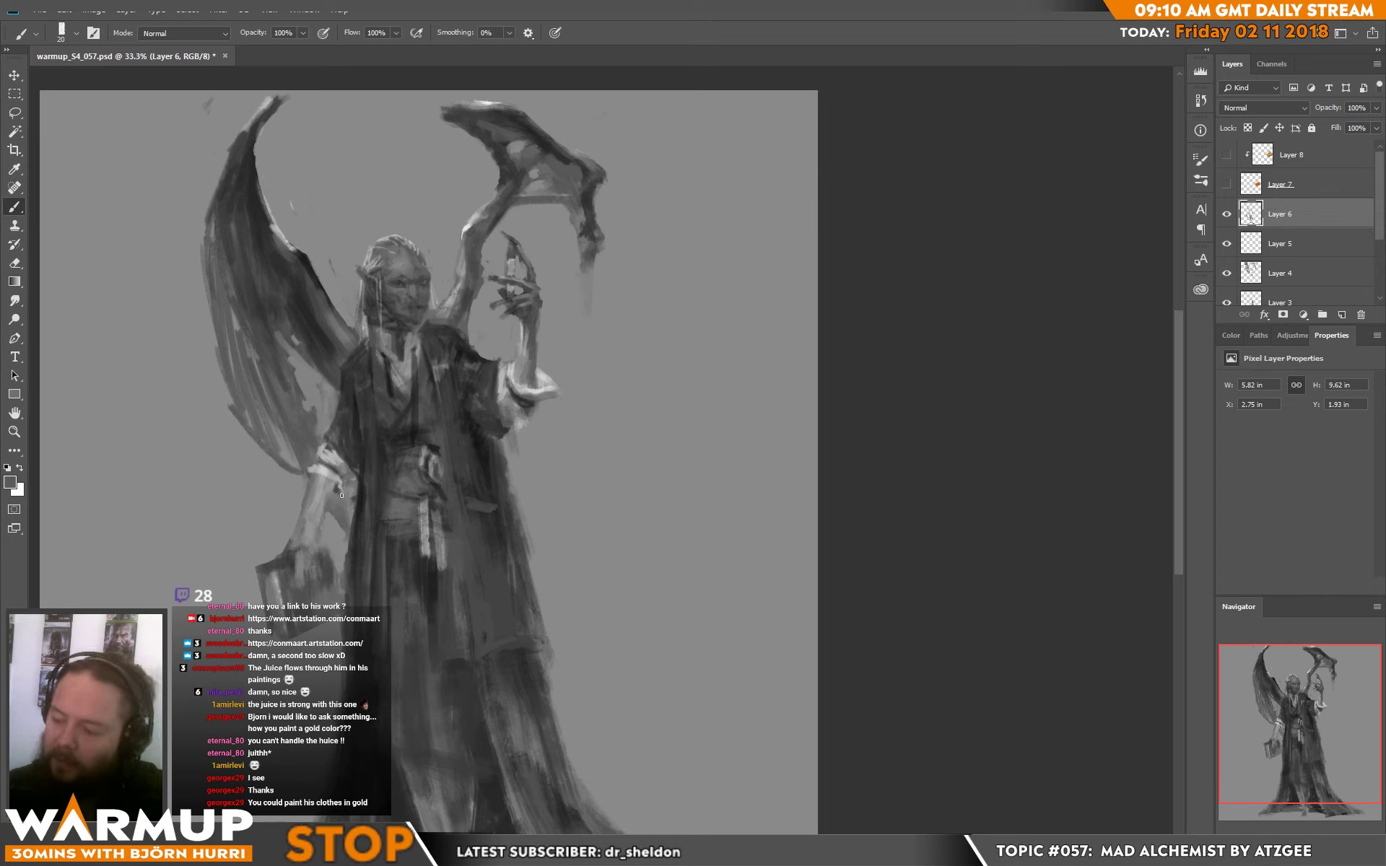
left_click(337, 543, "alt")
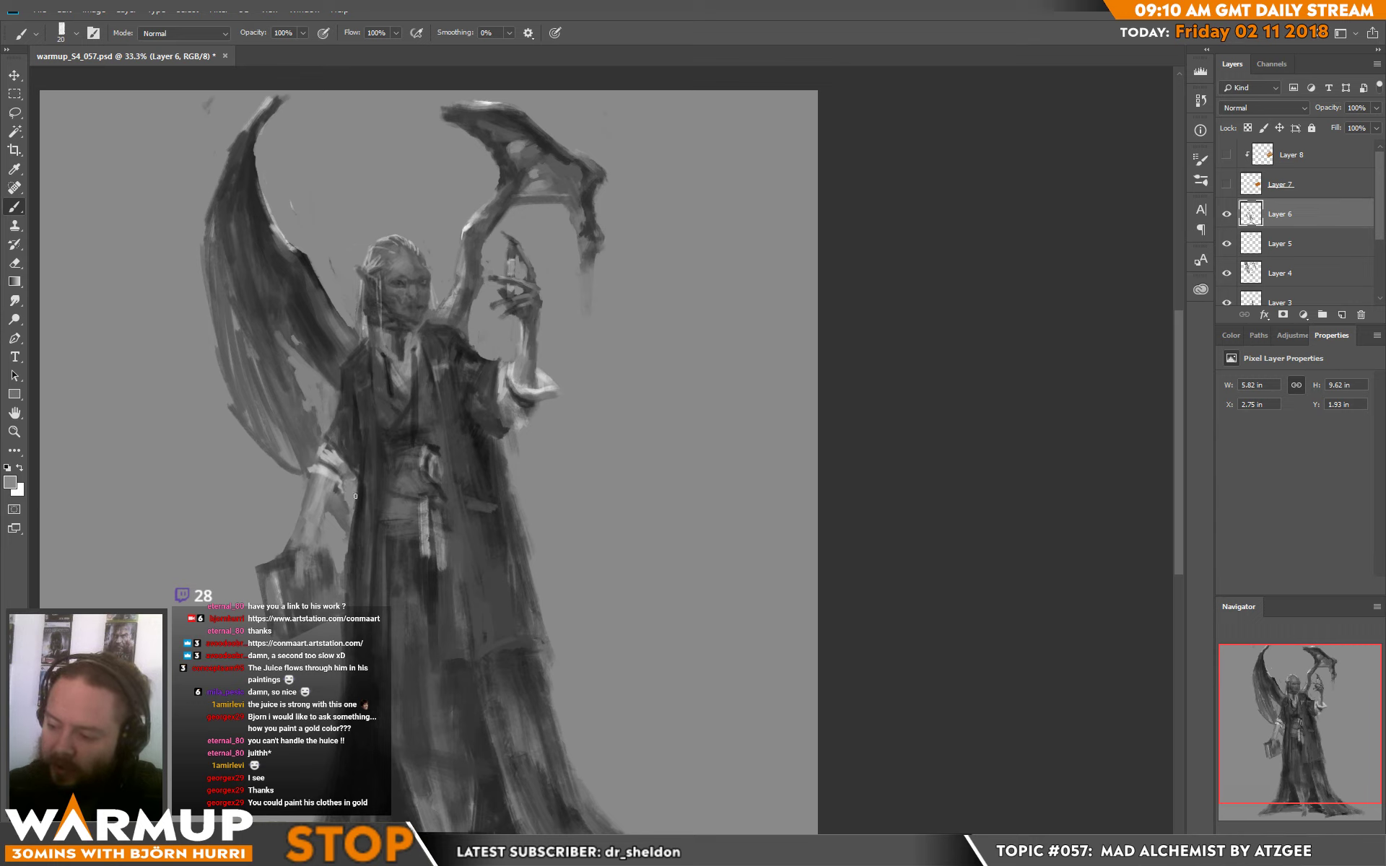
left_click(356, 478, "alt")
left_click(360, 477, "alt")
left_click(353, 548, "alt")
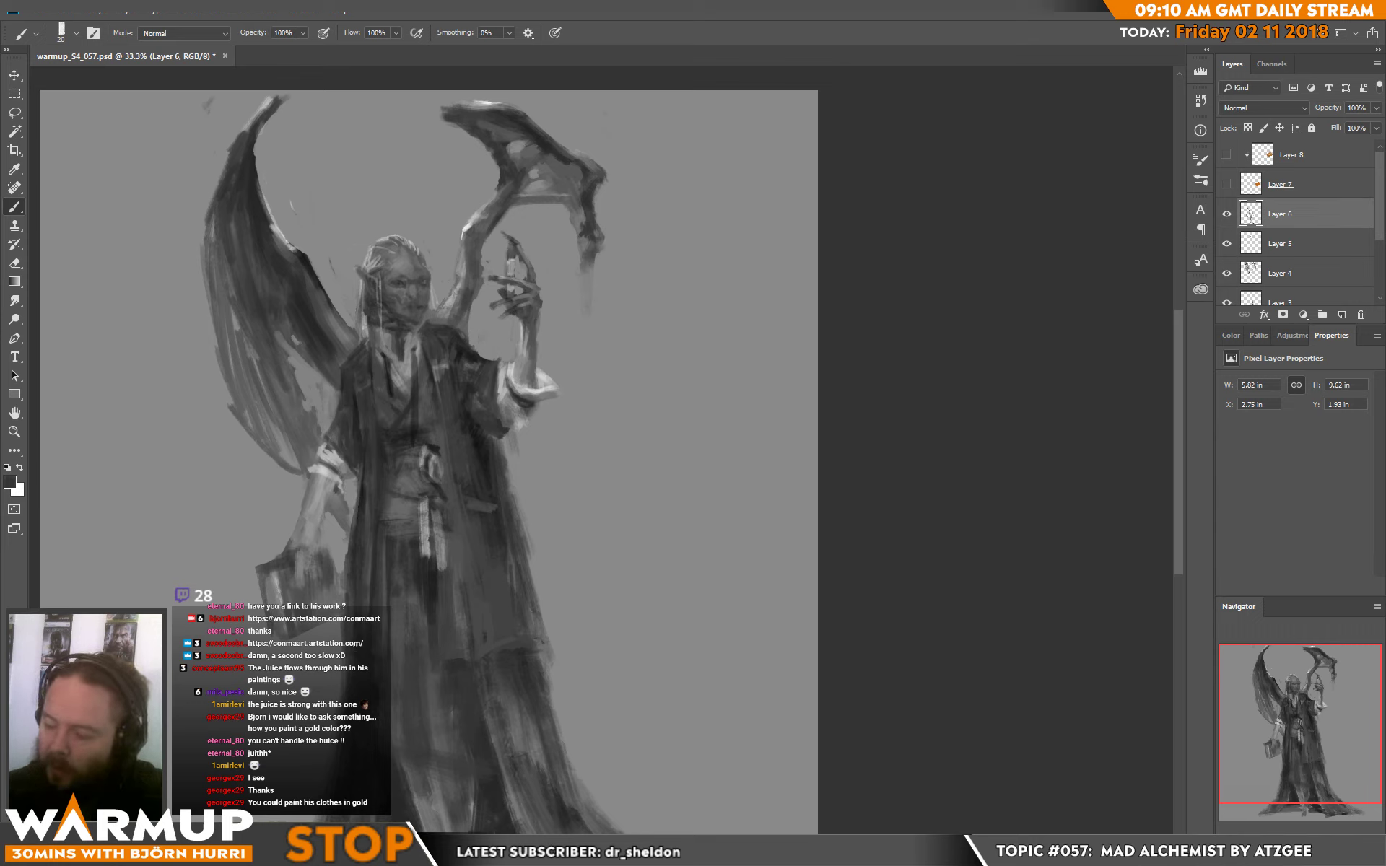
- Refine the coat's pocket and lower hem with sampled dark greys and default black, and save the document
scroll(534, 549, "down", 3)
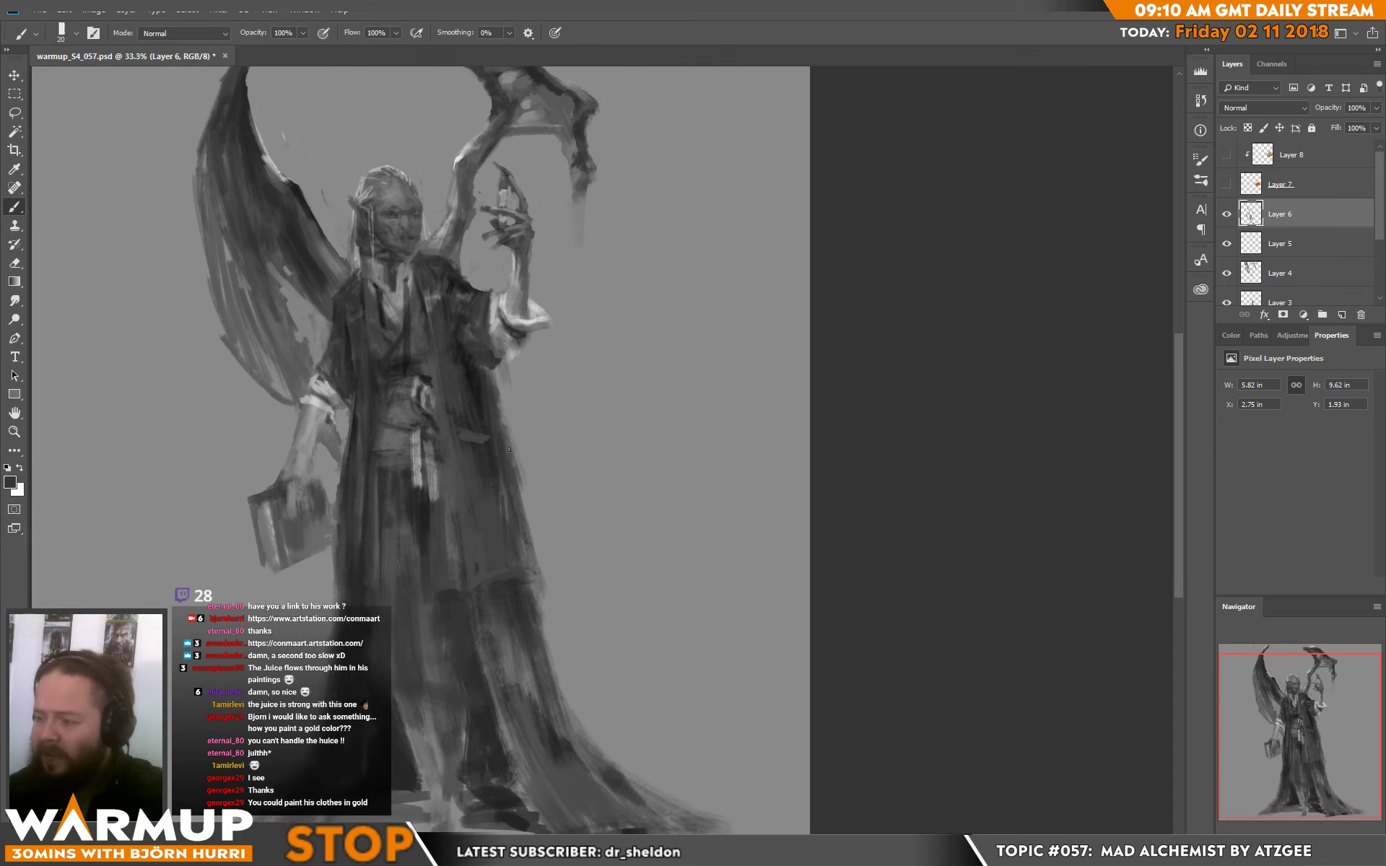
left_click(484, 441, "alt")
left_click(487, 445, "alt")
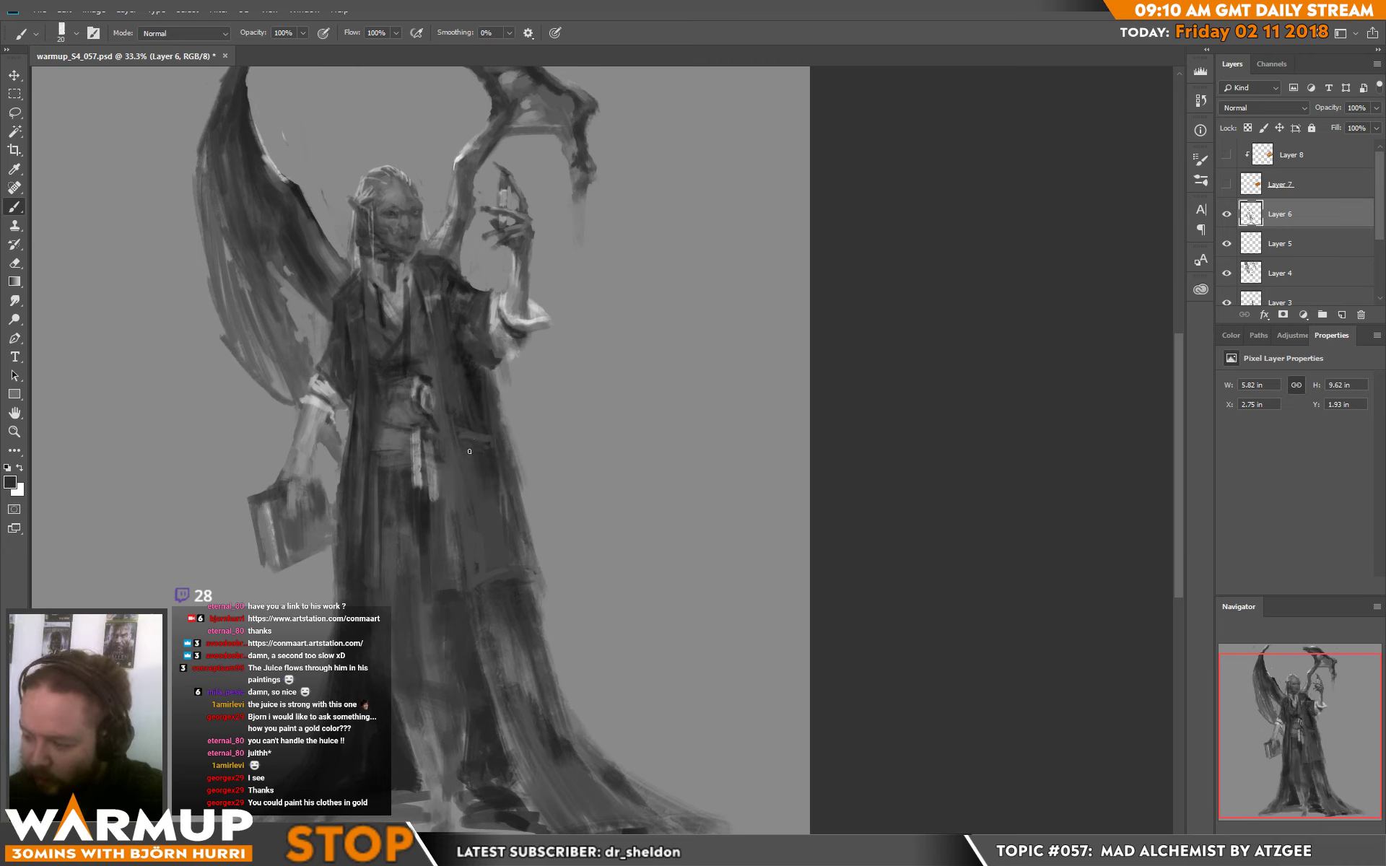
left_click(473, 532, "alt")
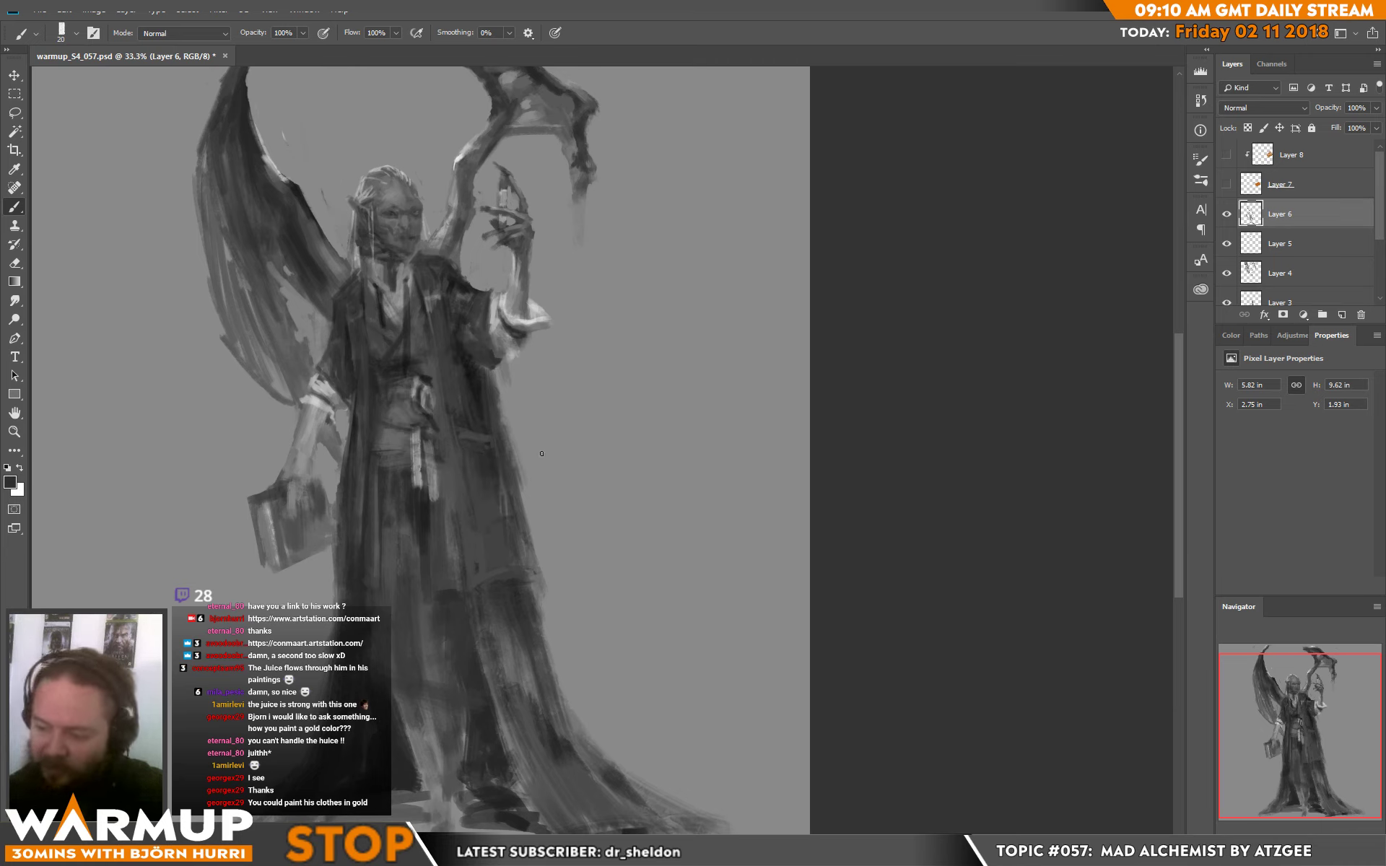
key("d")
left_click_drag(478, 588, 474, 604)
key("ctrl+s")
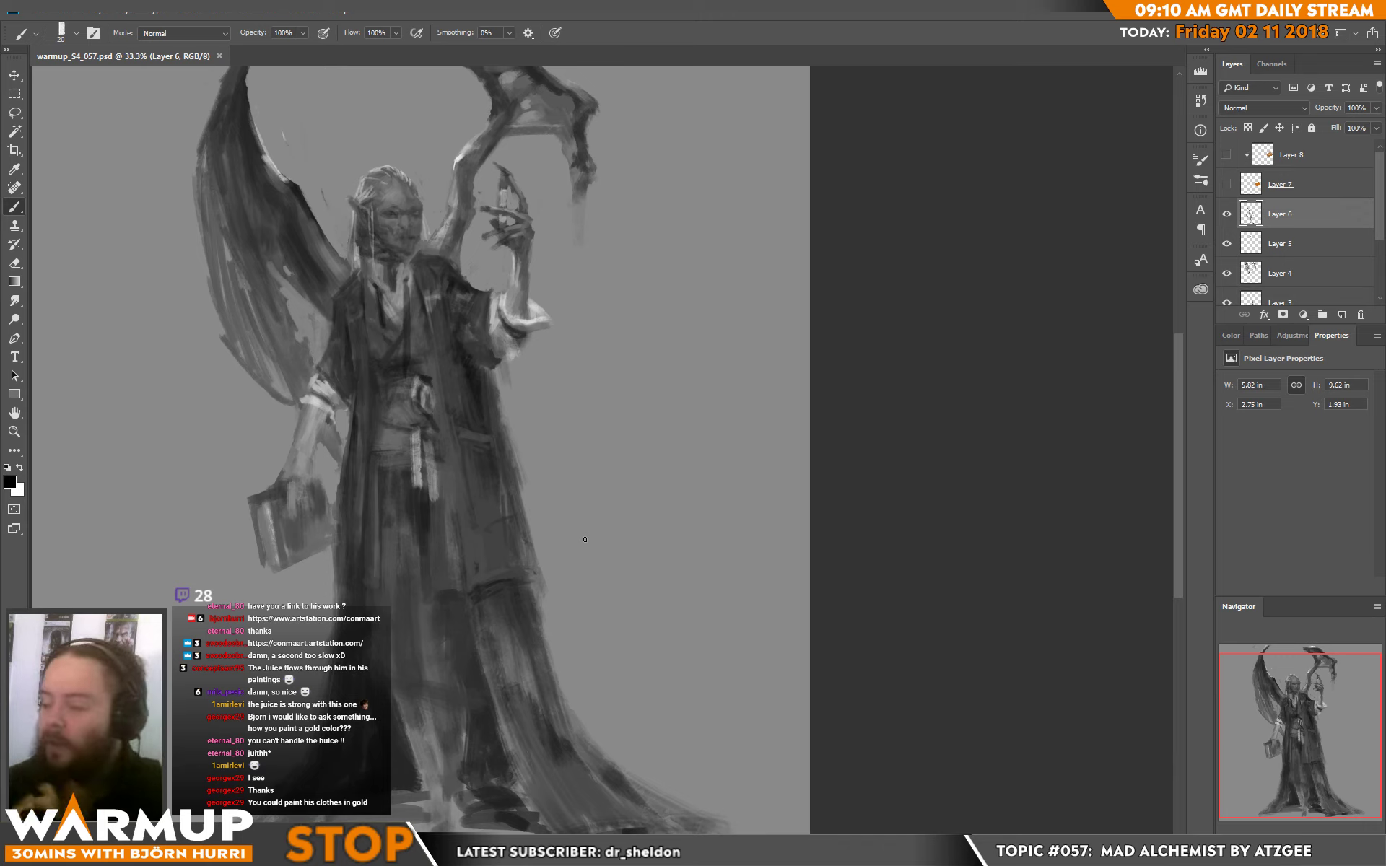
- Paint the coat's front edge and fold beside the hanging sash with sampled dark greys, and save the document
left_click(453, 535, "alt")
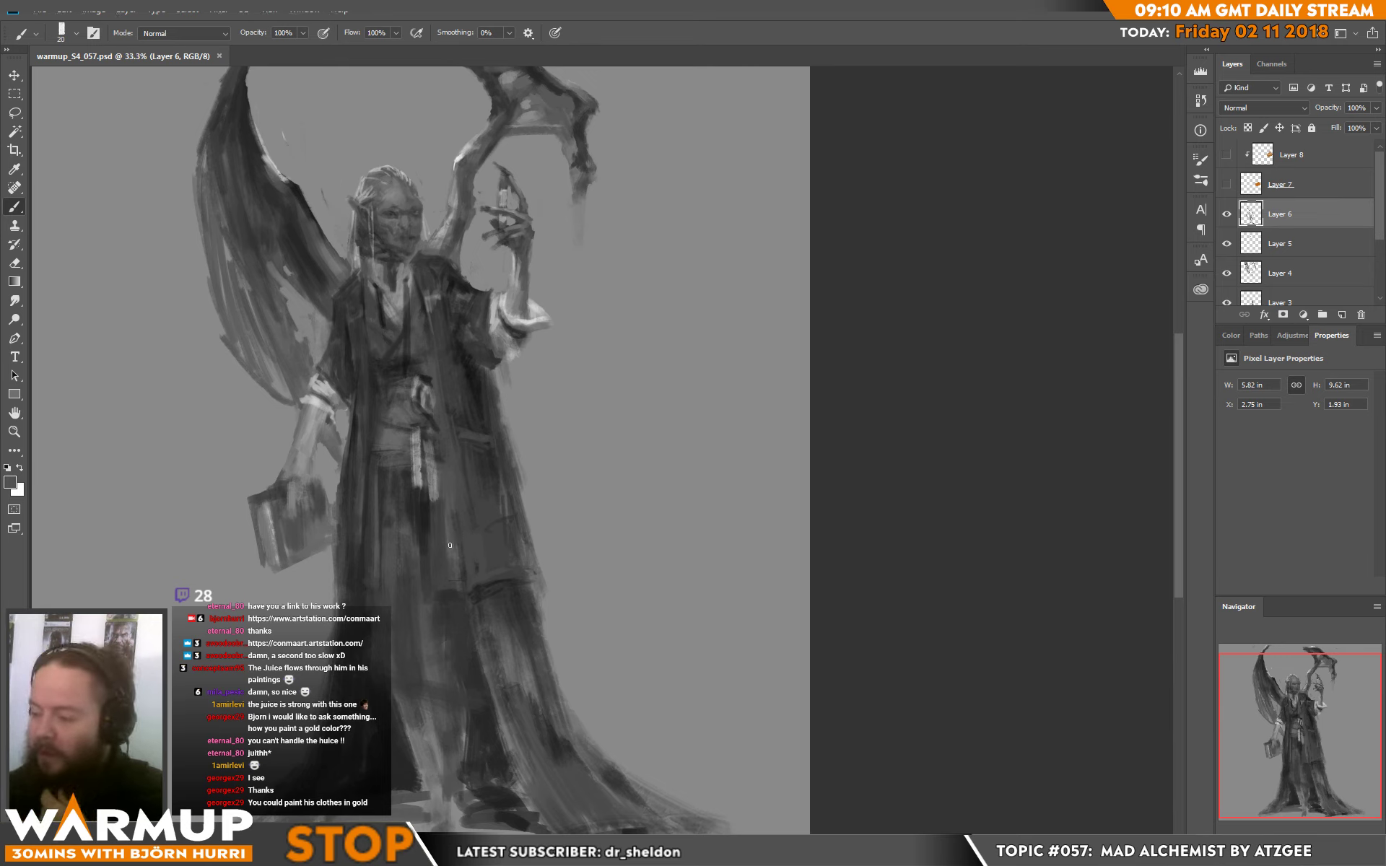
left_click(449, 560)
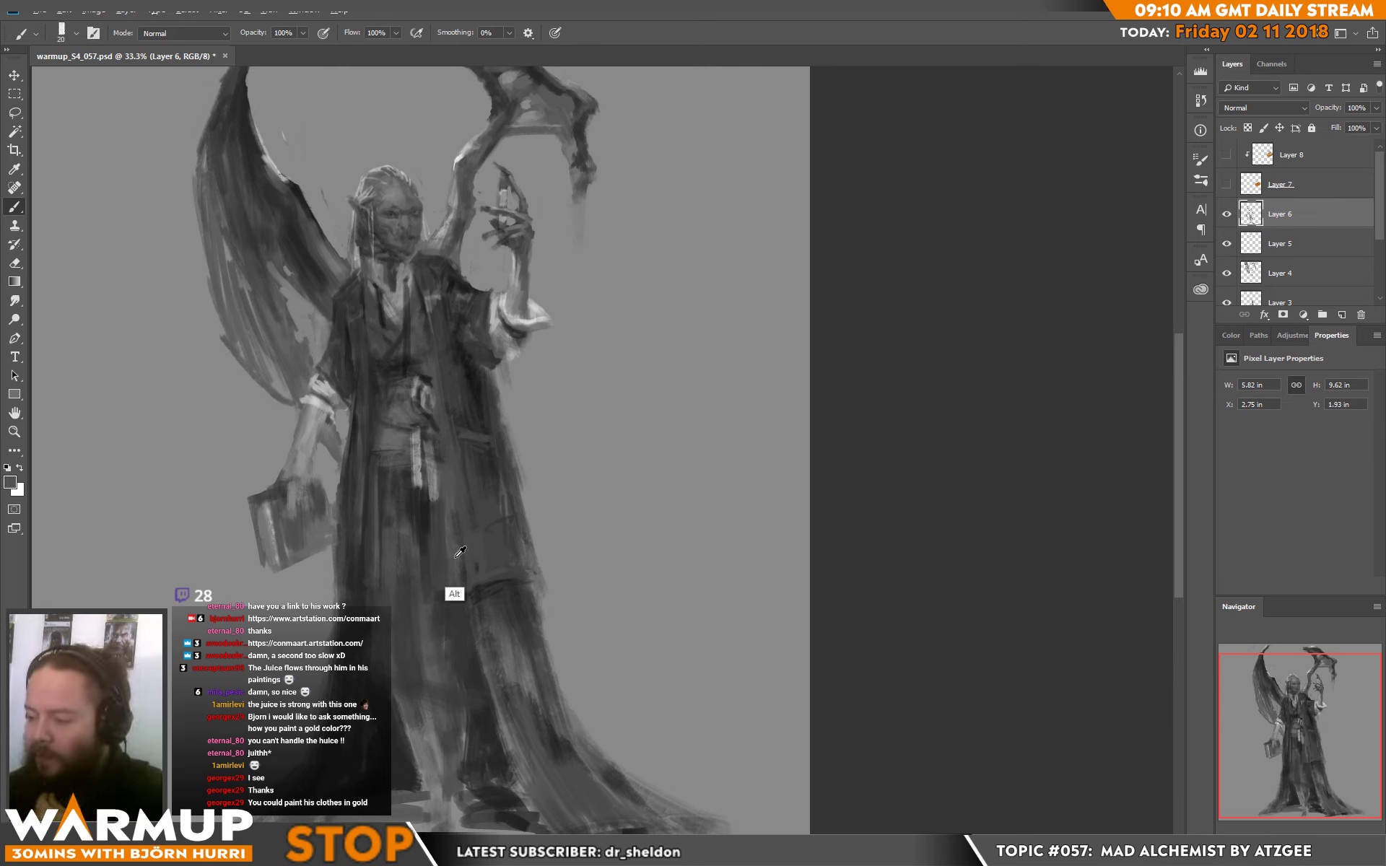
left_click(455, 557, "alt")
left_click(439, 505, "alt")
left_click_drag(441, 482, 450, 581)
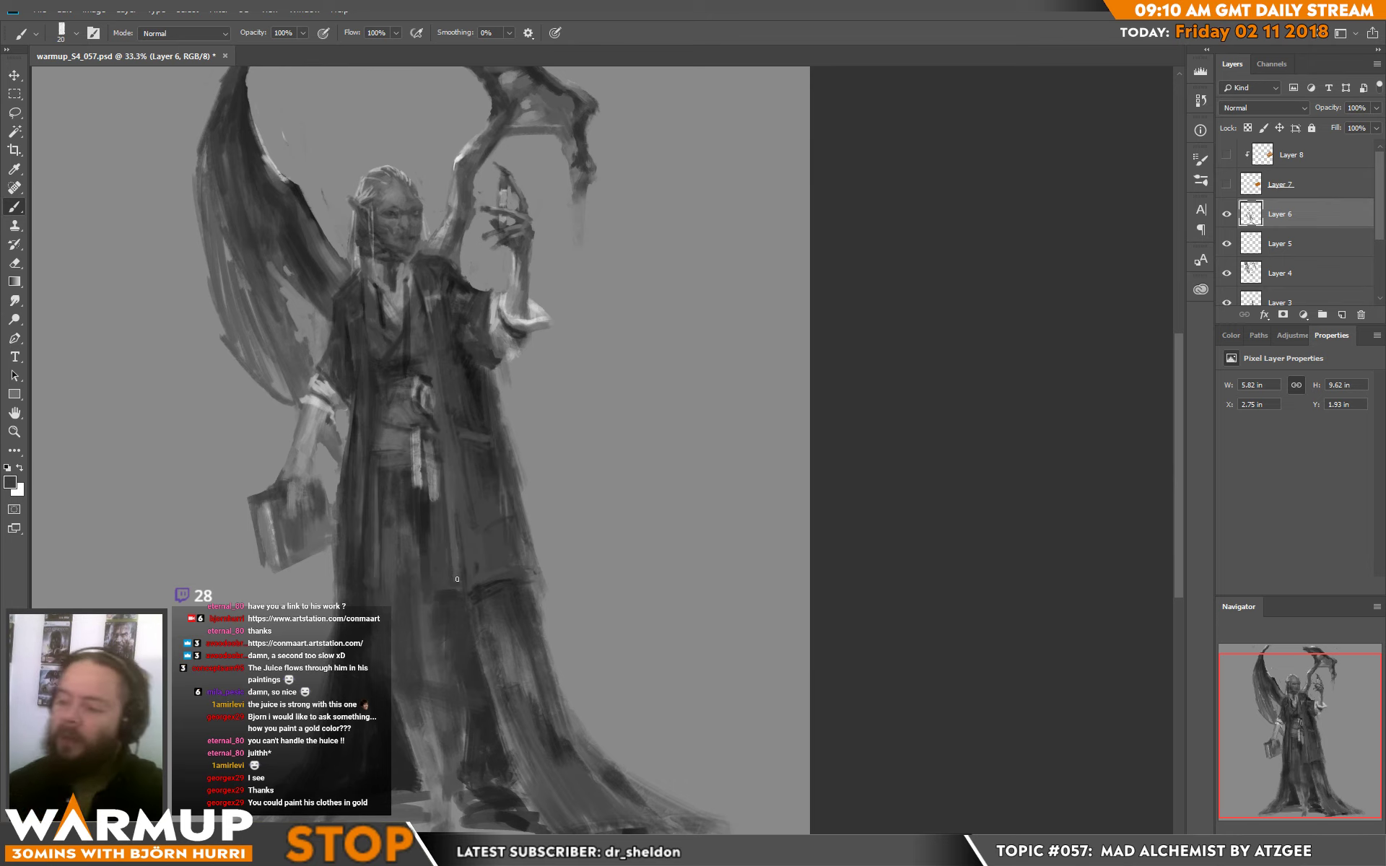
mouse_move(787, 380)
left_mouse_down()
mouse_move(799, 210)
mouse_move(796, 313)
mouse_move(812, 321)
mouse_move(814, 306)
left_mouse_up()
key("ctrl+s")
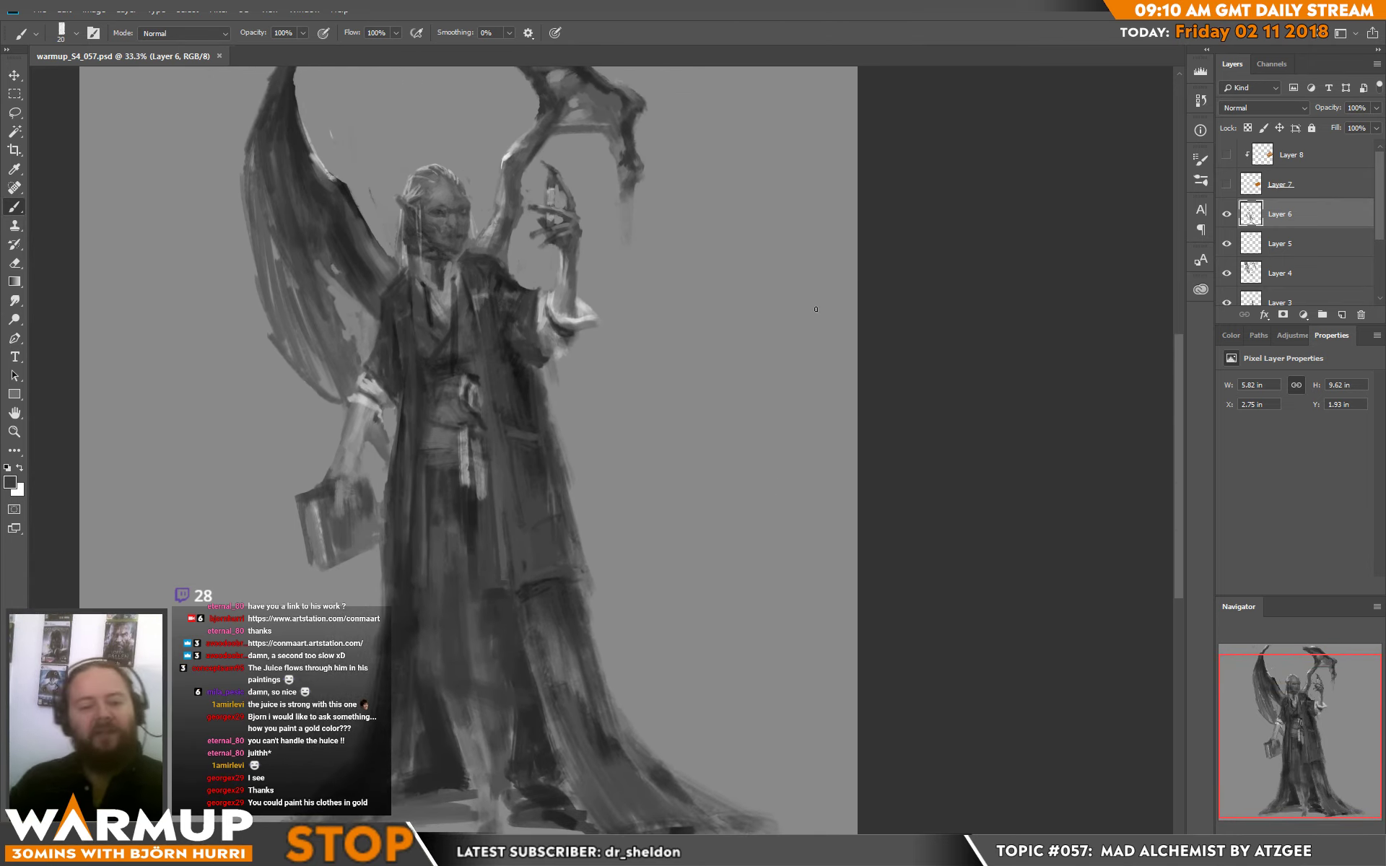